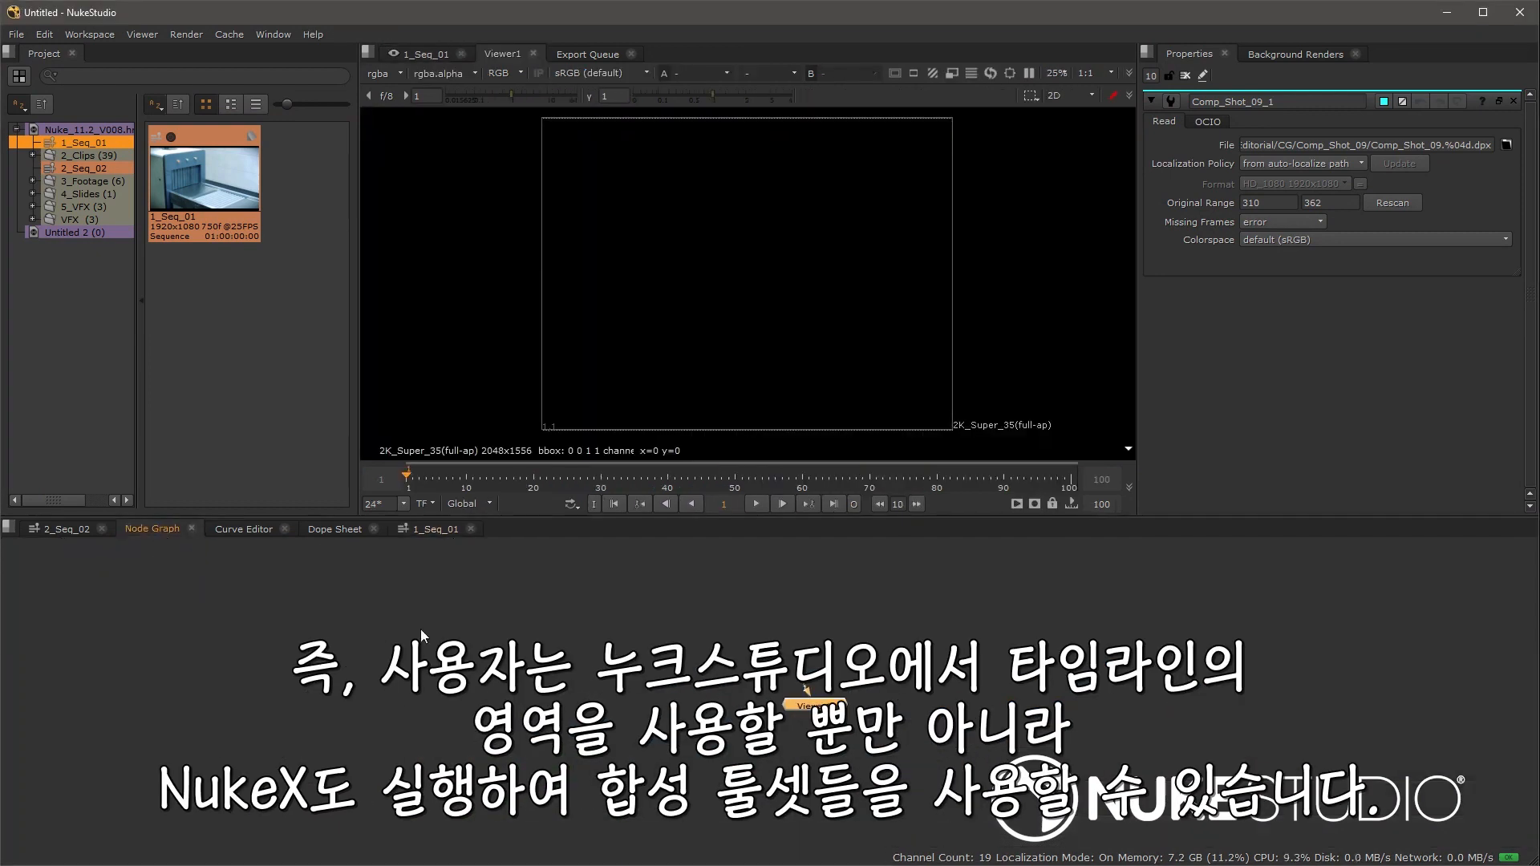
Step: Add a Blur node and then a ColorCorrect node in the Node Graph
key("Tab")
type("blur")
key("Return")
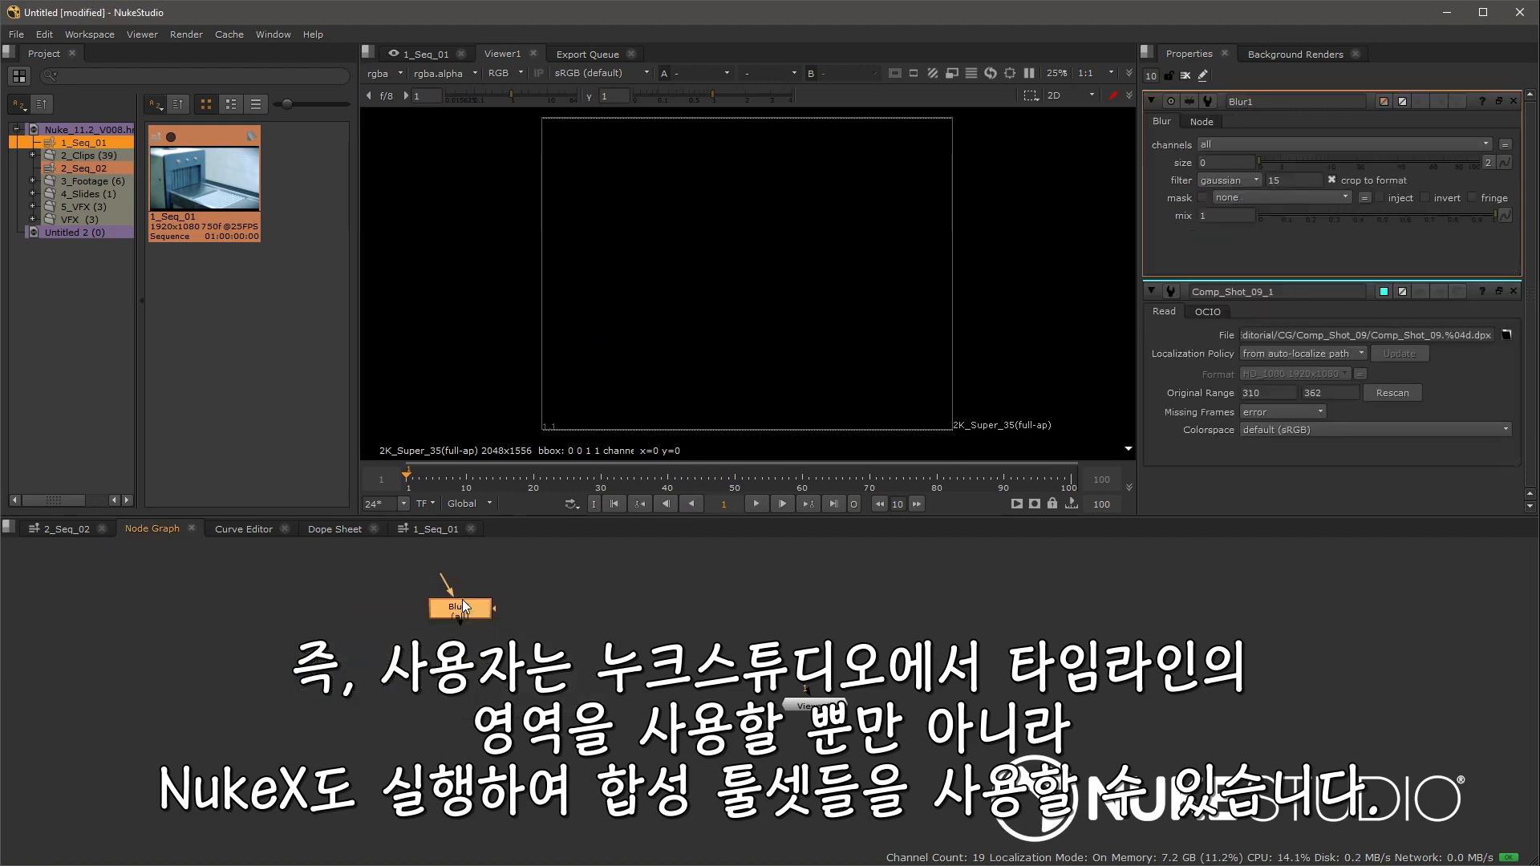
key("t")
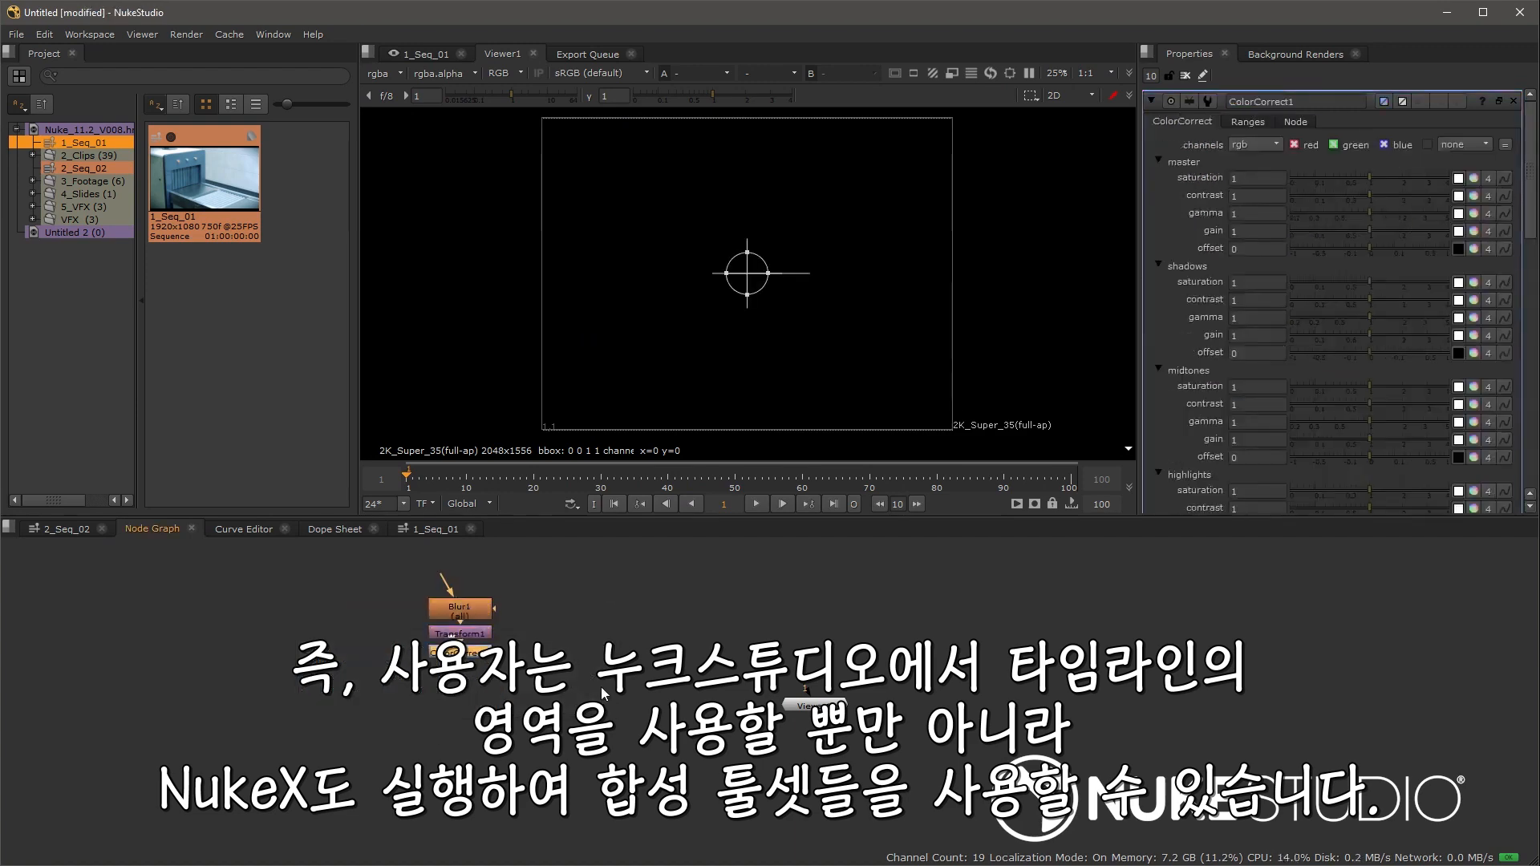
Step: Create a comp from the timeline shot under the playhead
right_click(842, 652)
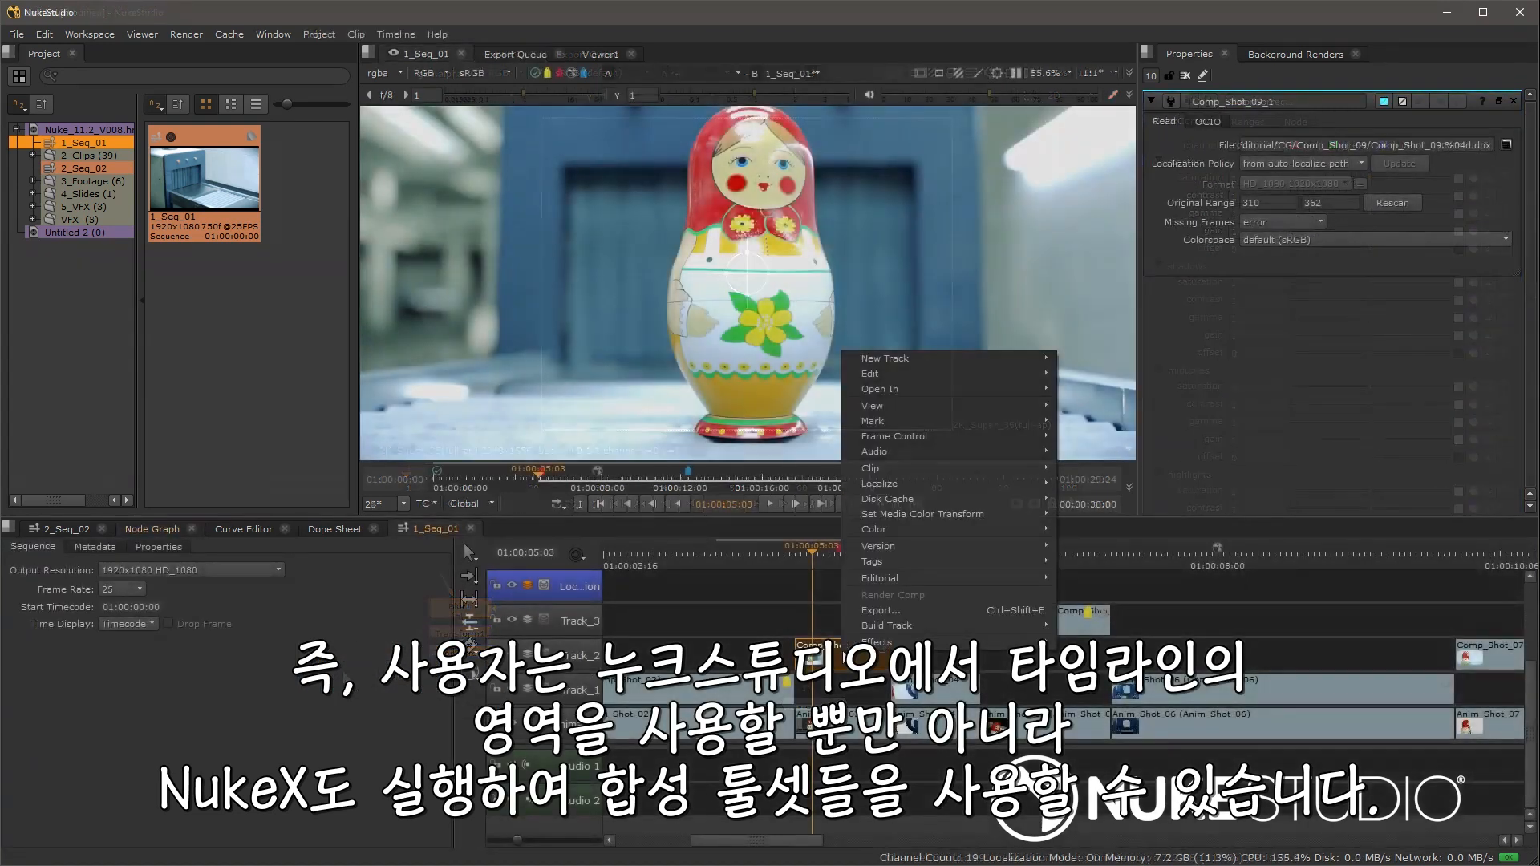
mouse_move(876, 642)
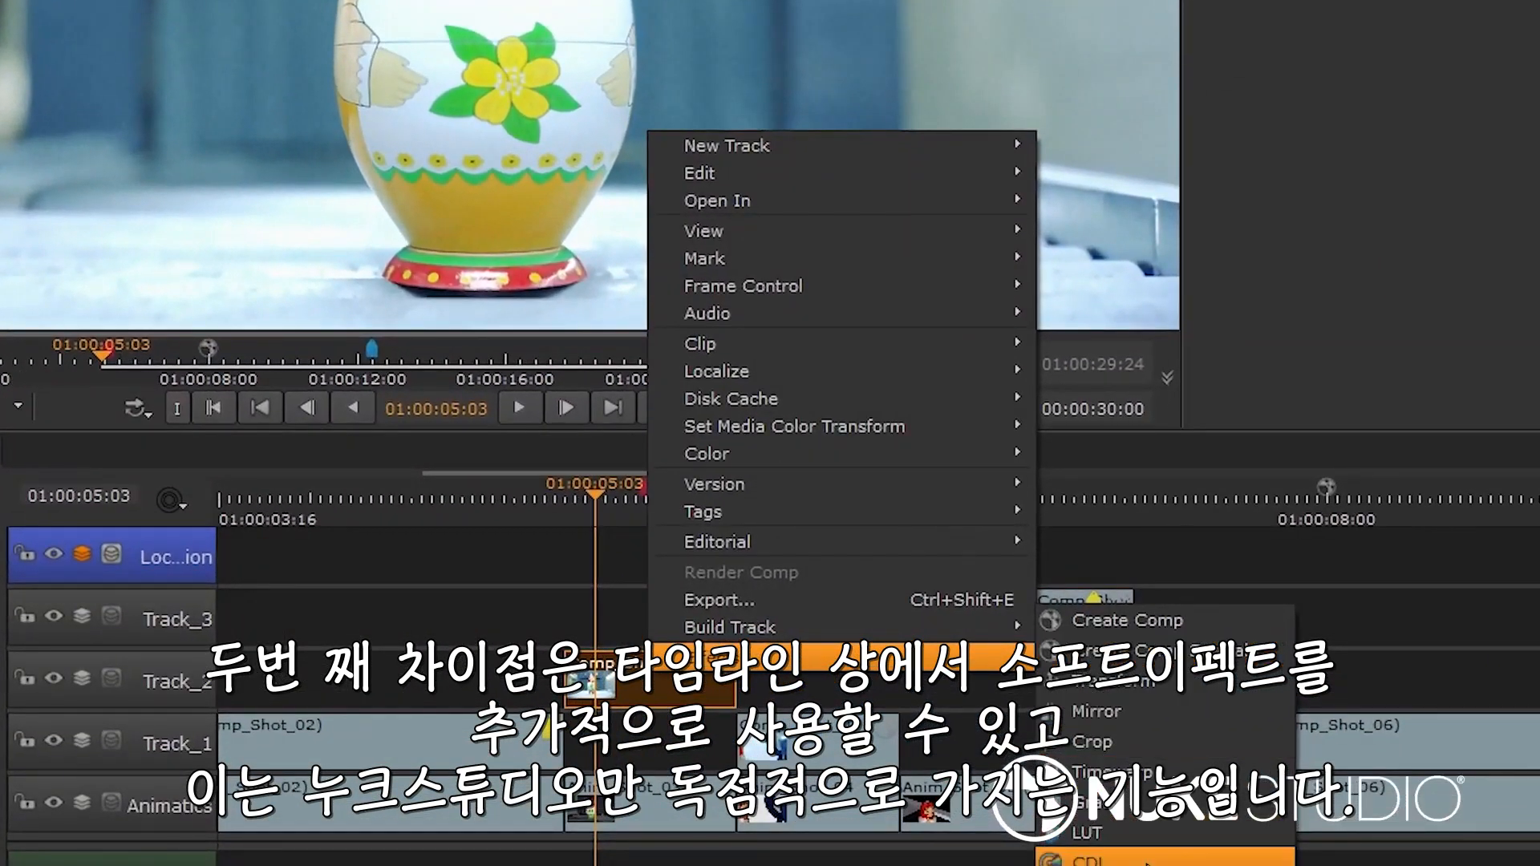
left_click(1163, 628)
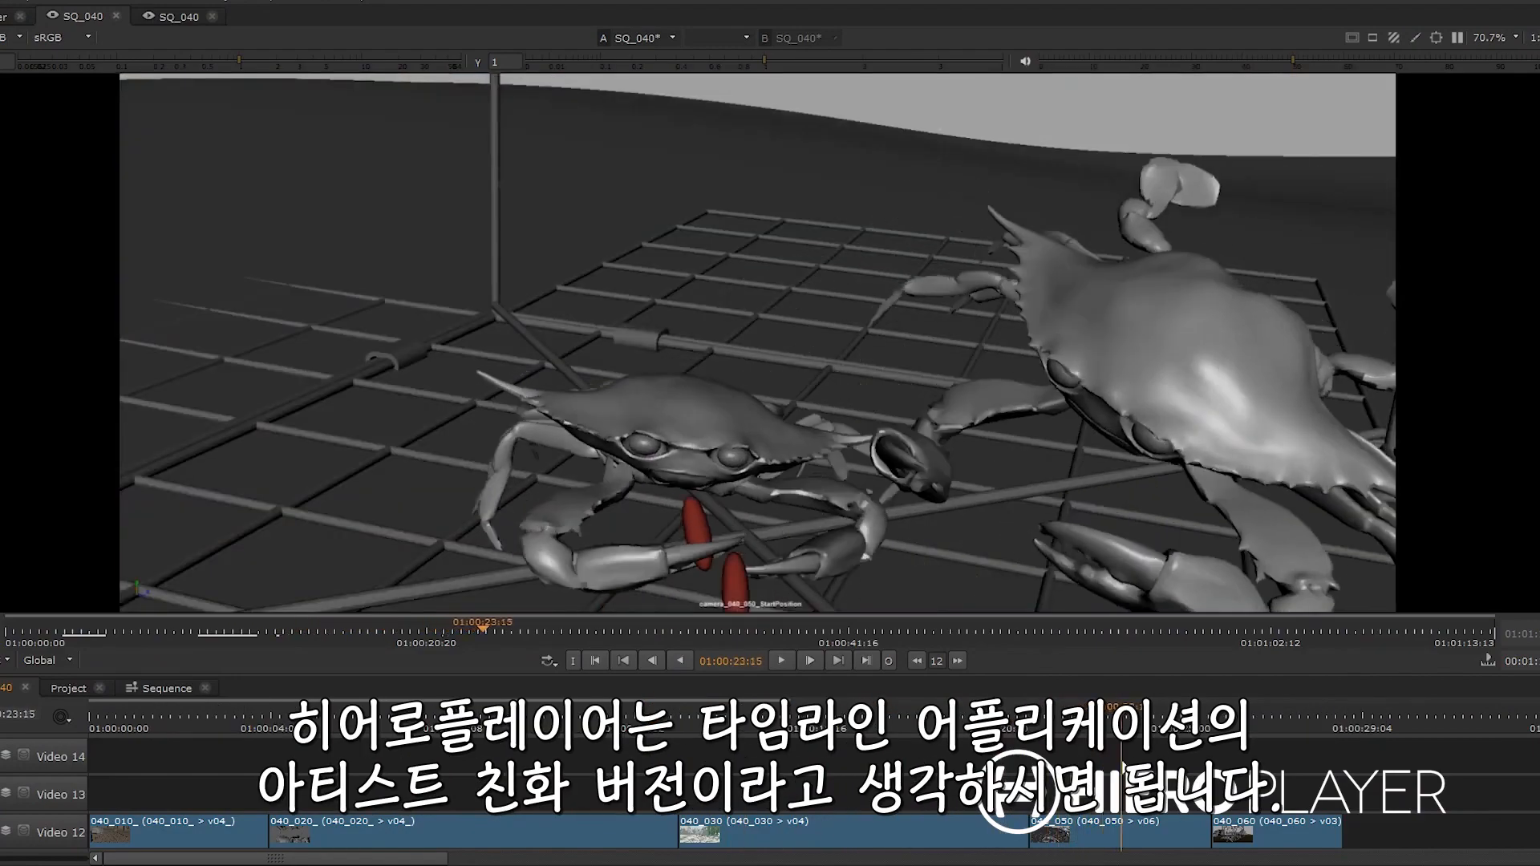
Step: Switch the 040_030 shot on the timeline to version 040_030_v04 and play back the sequence
left_click_drag(1123, 767, 931, 776)
left_click(850, 834)
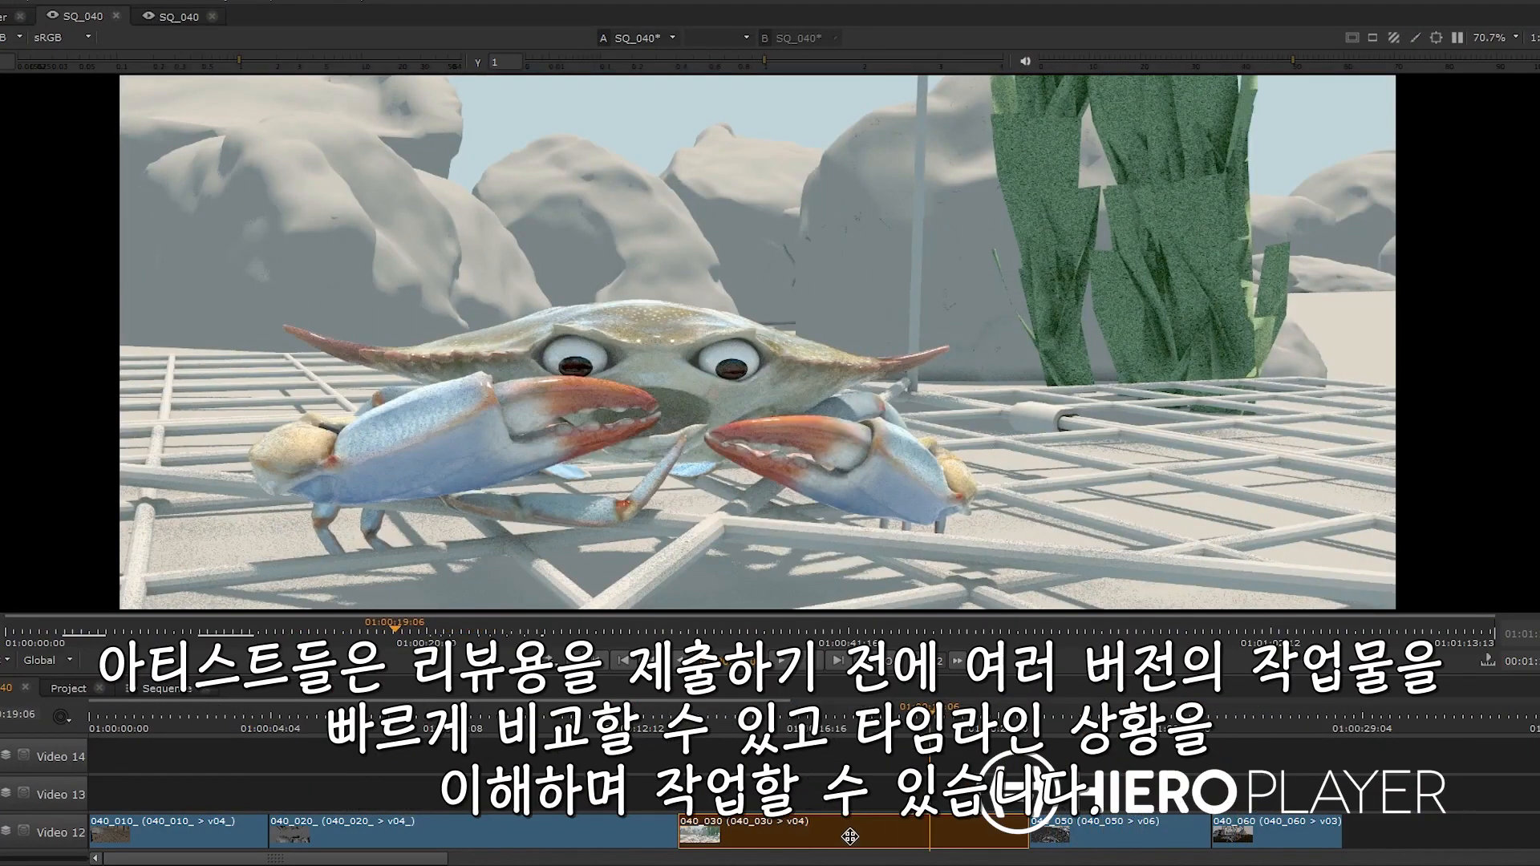
key("v")
left_click(850, 813)
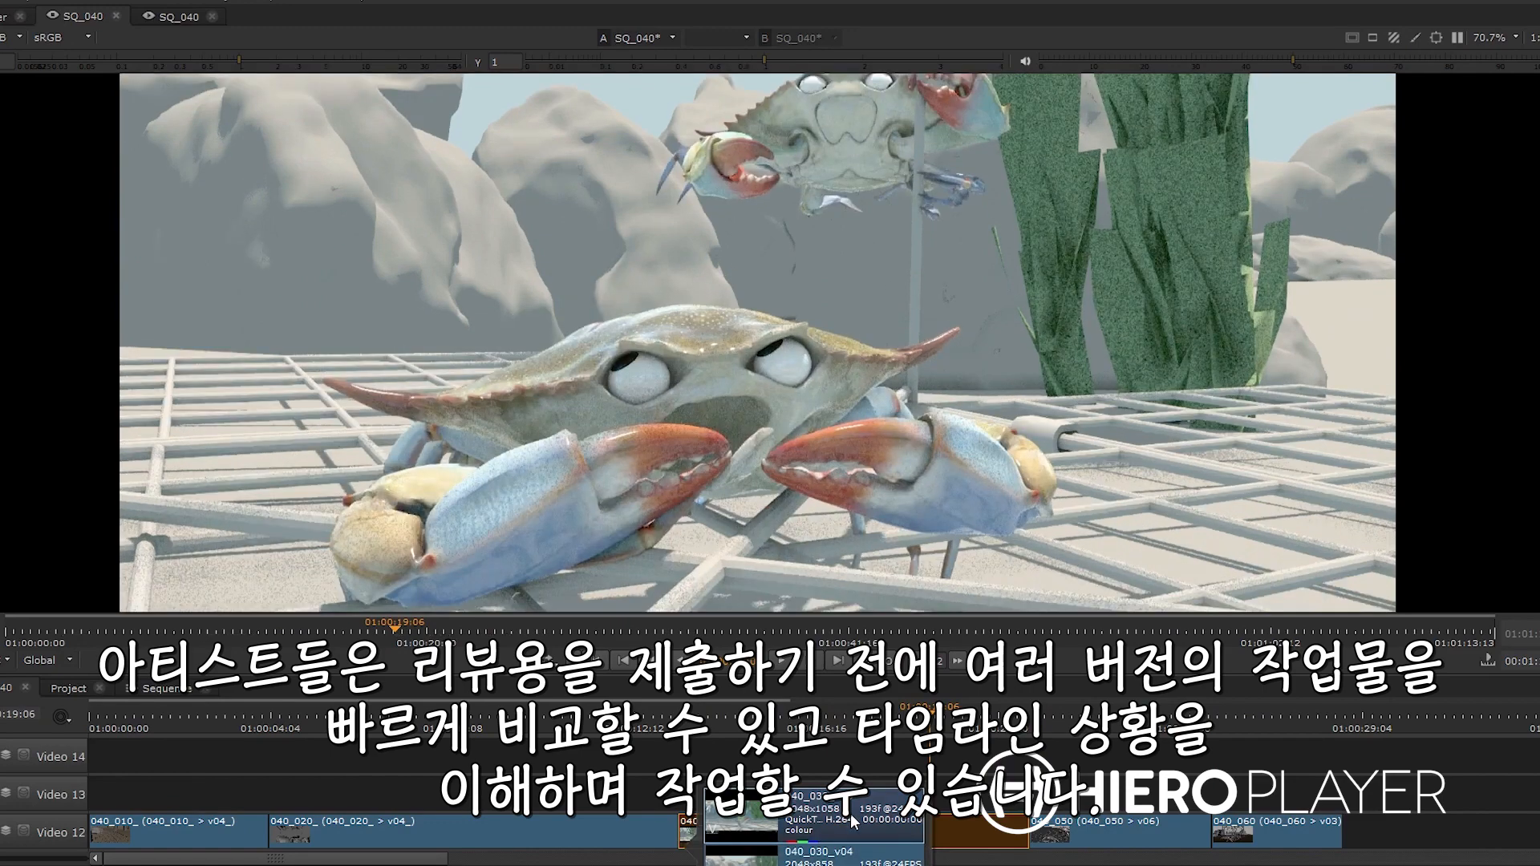
key("space")
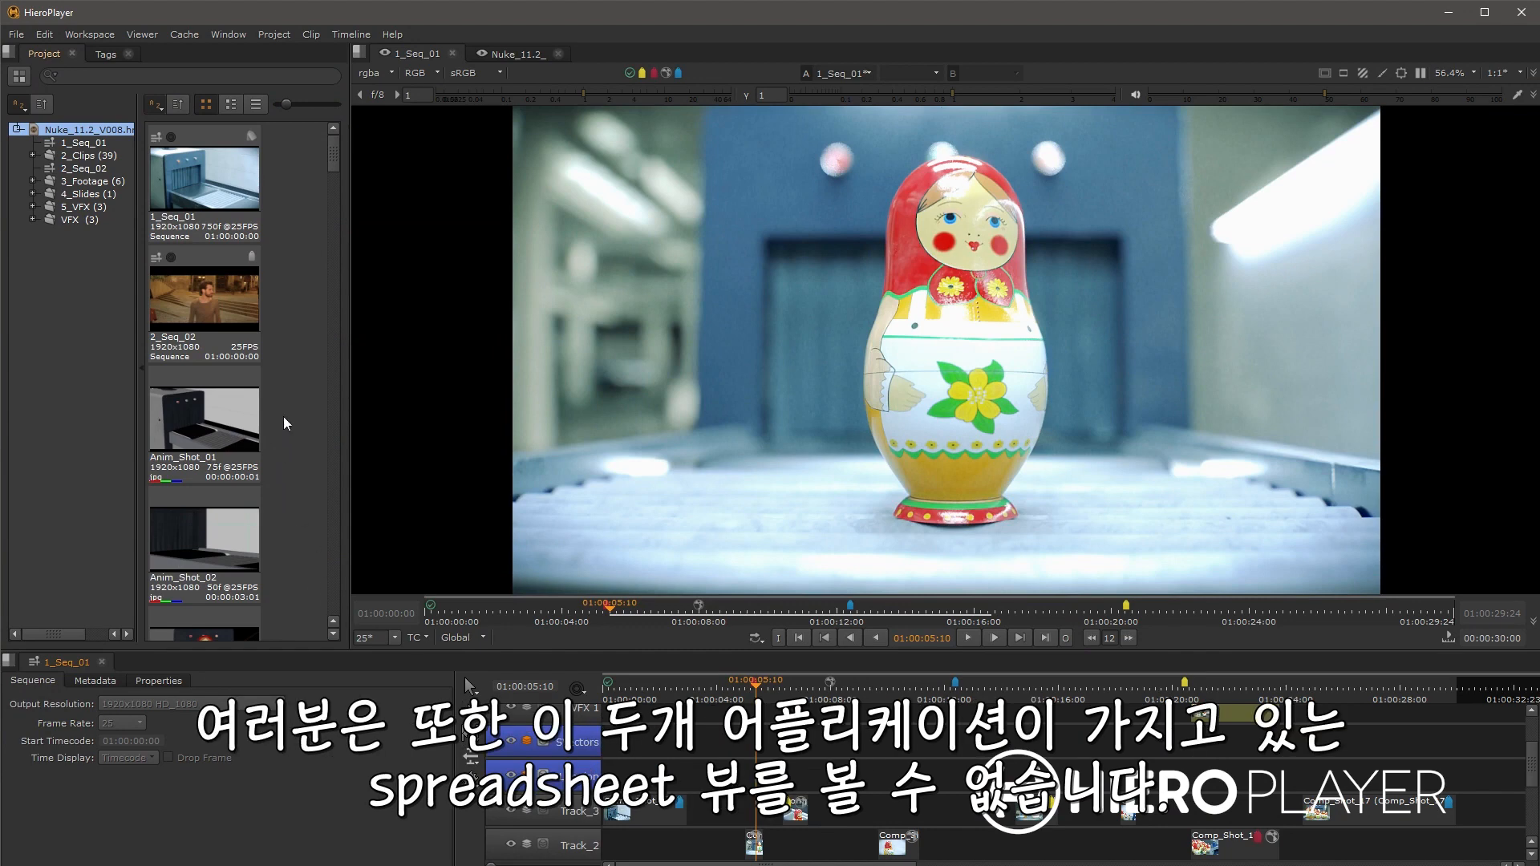
Step: Browse the bin and drag the Anim_Shot_01 clip onto the timeline as a new track
left_click_drag(298, 567, 230, 267)
scroll(992, 832, "down", 2)
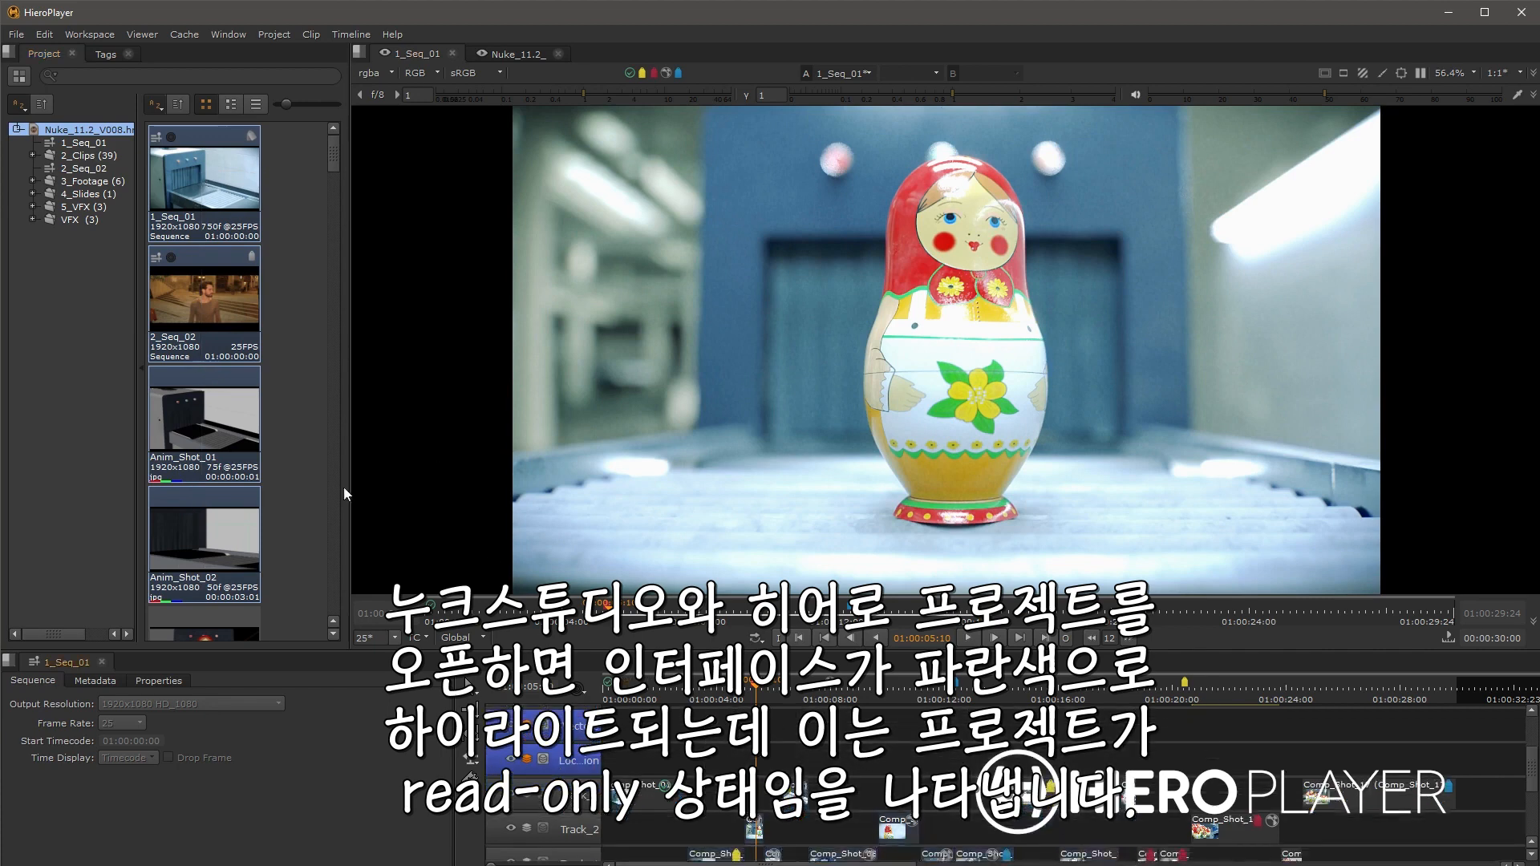
left_click(304, 445)
scroll(744, 854, "up", 3)
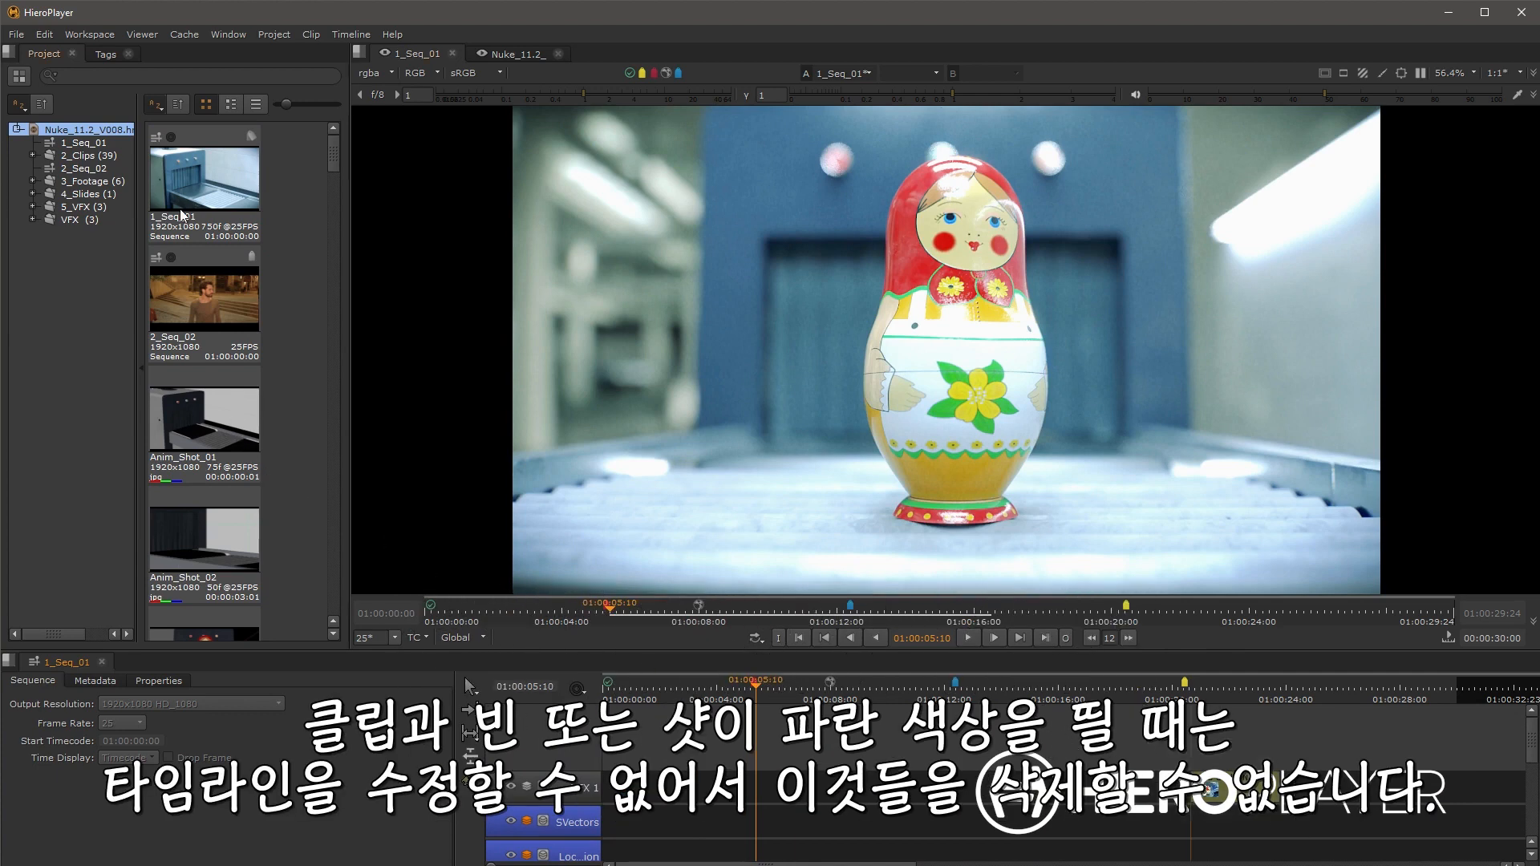
left_click_drag(187, 406, 616, 756)
left_click(647, 689)
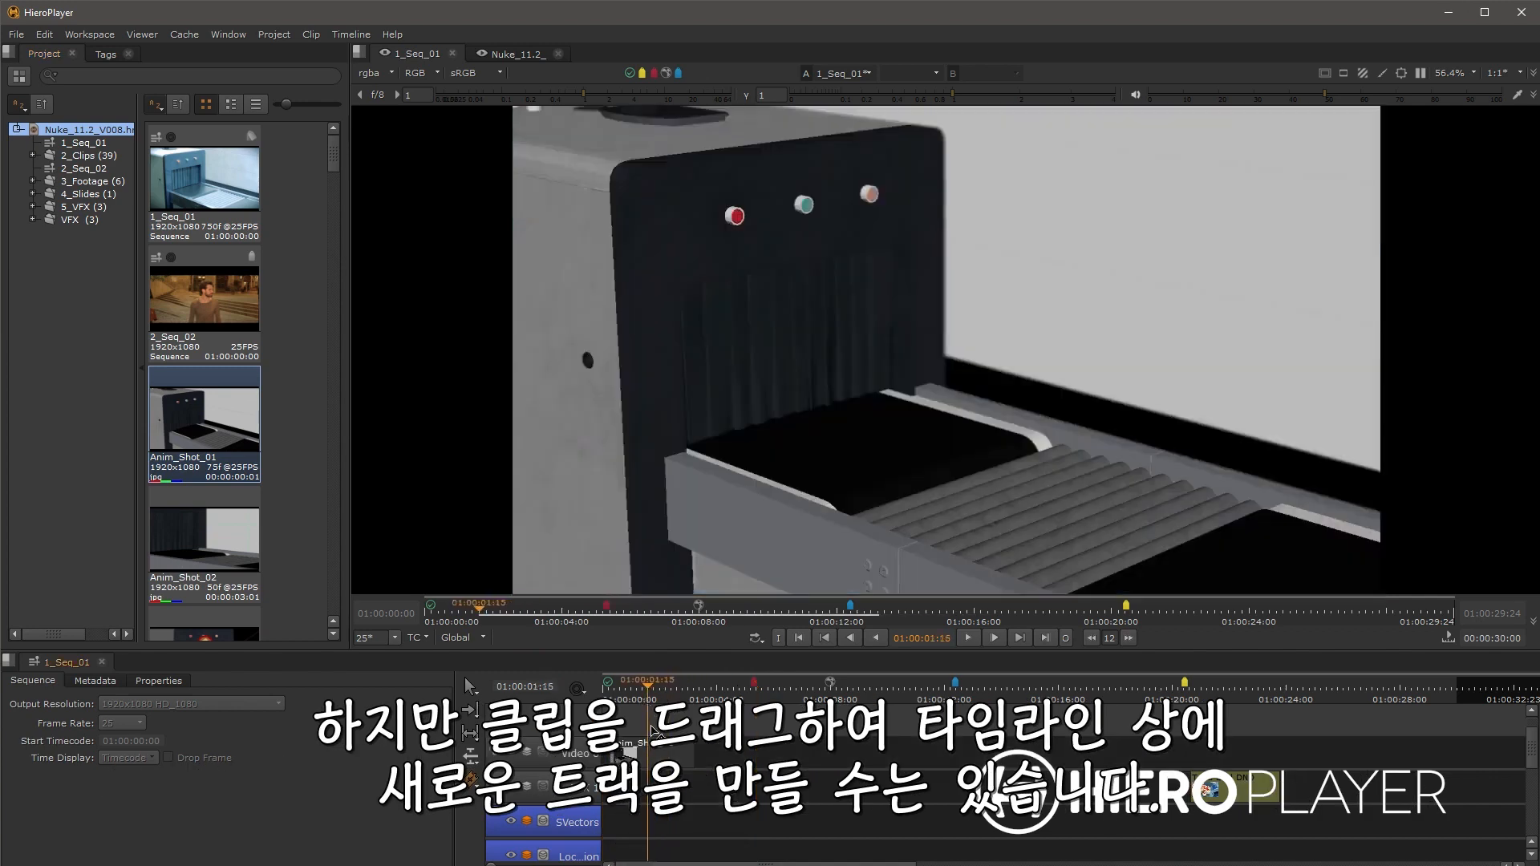
left_click(658, 760)
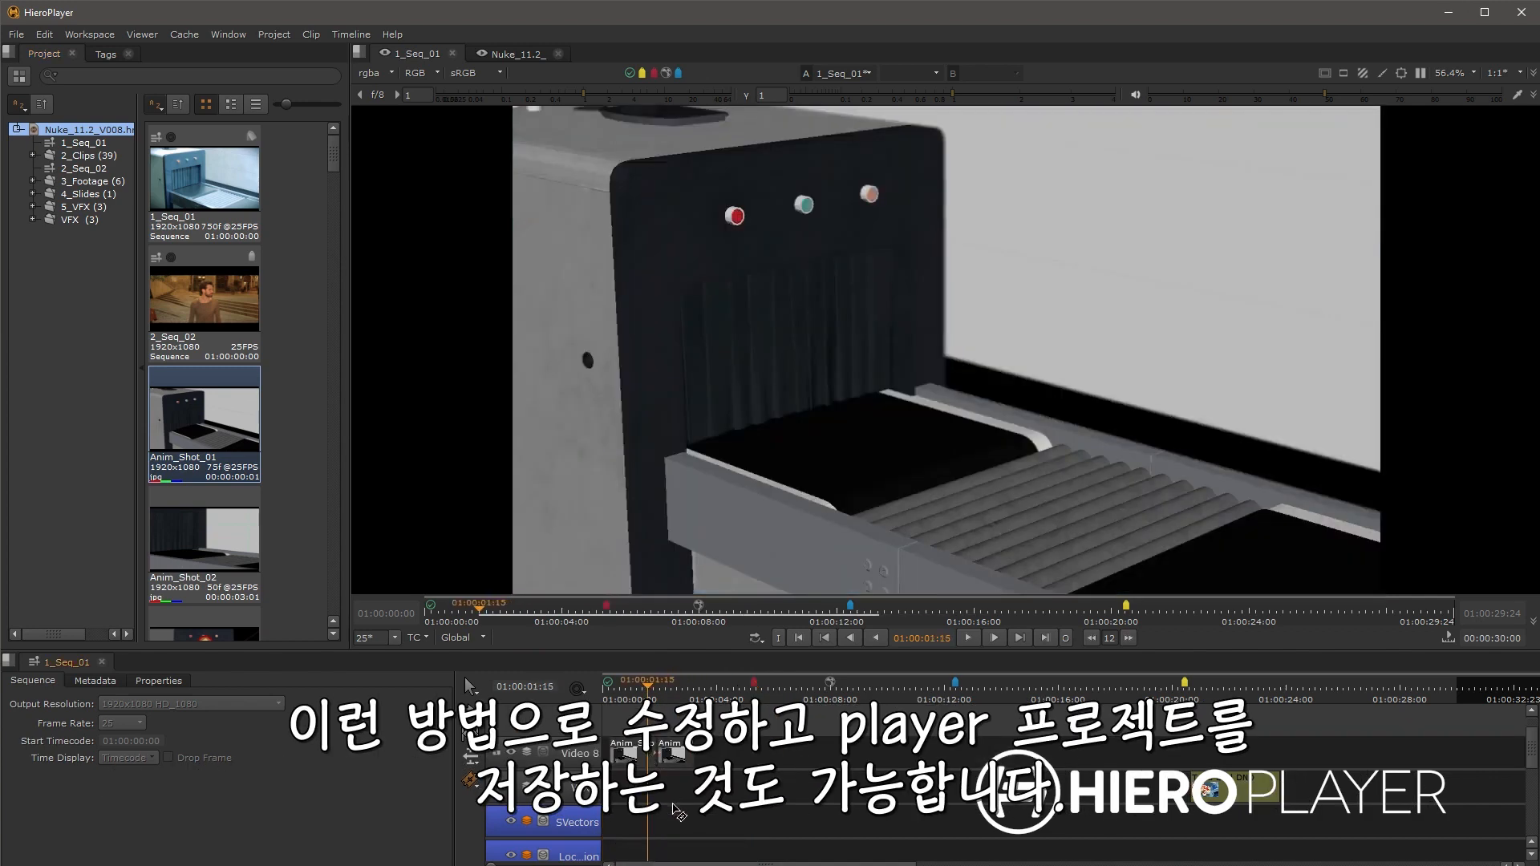
Step: Scroll through the Hiero product page on the Foundry website
left_click(16, 34)
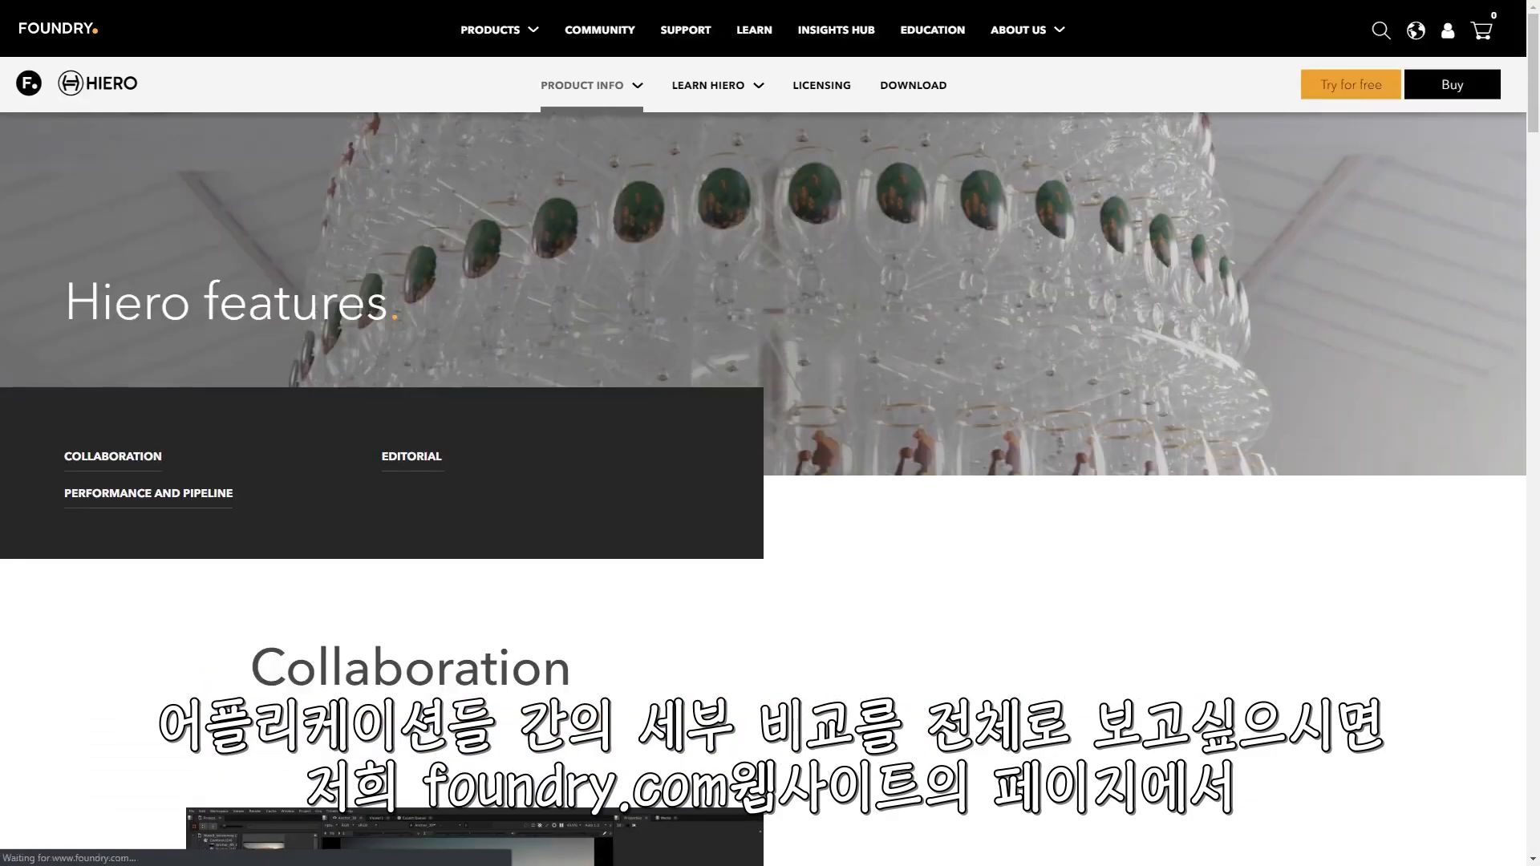
left_click_drag(1530, 63, 1535, 795)
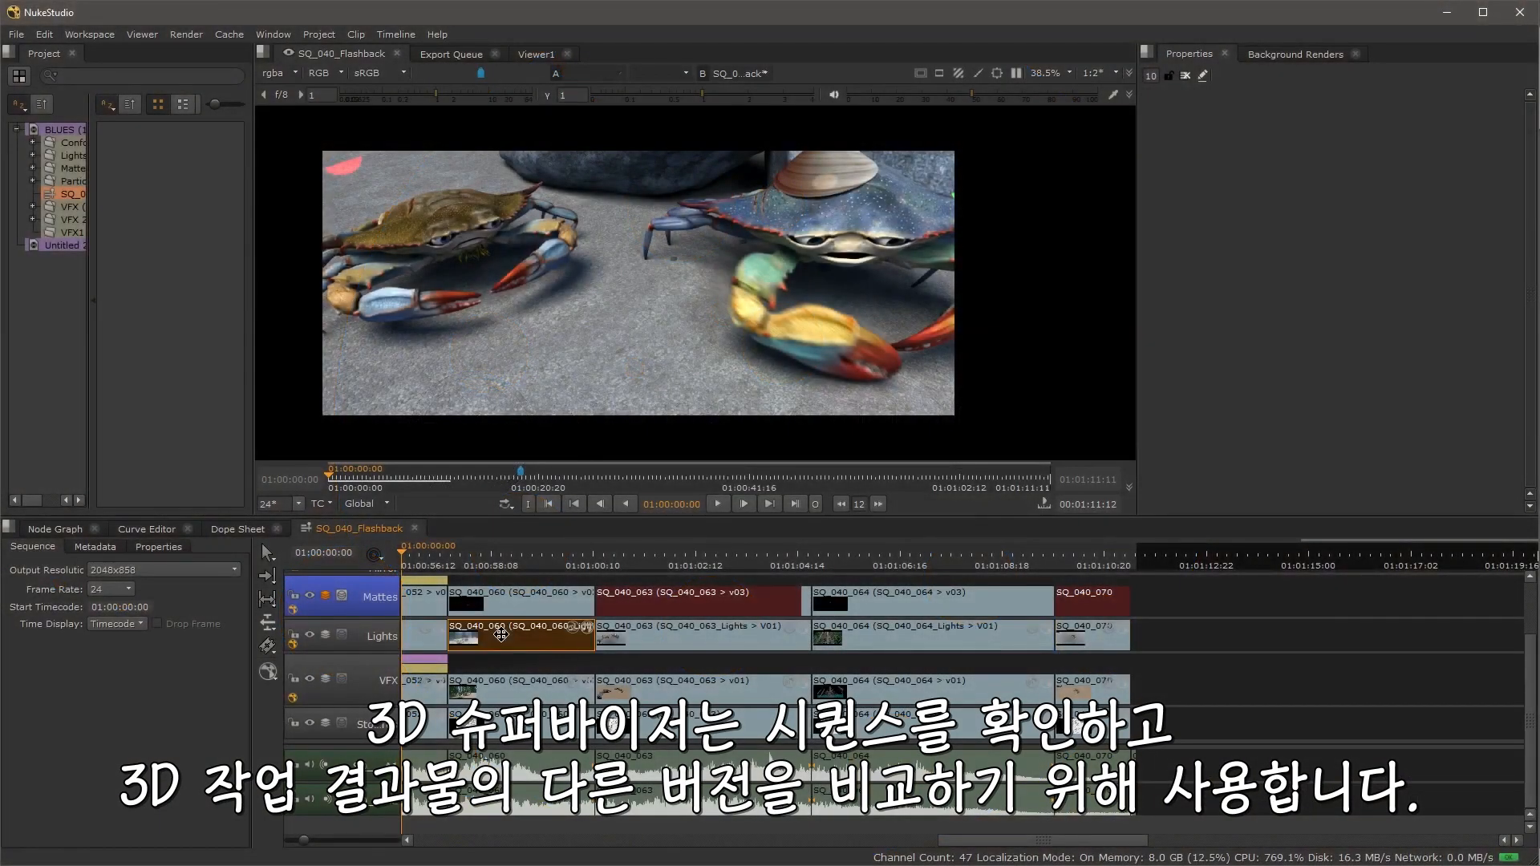
Step: Enlarge the tag thumbnails and apply the Blocked status tag to a shot on the timeline
left_click(505, 642)
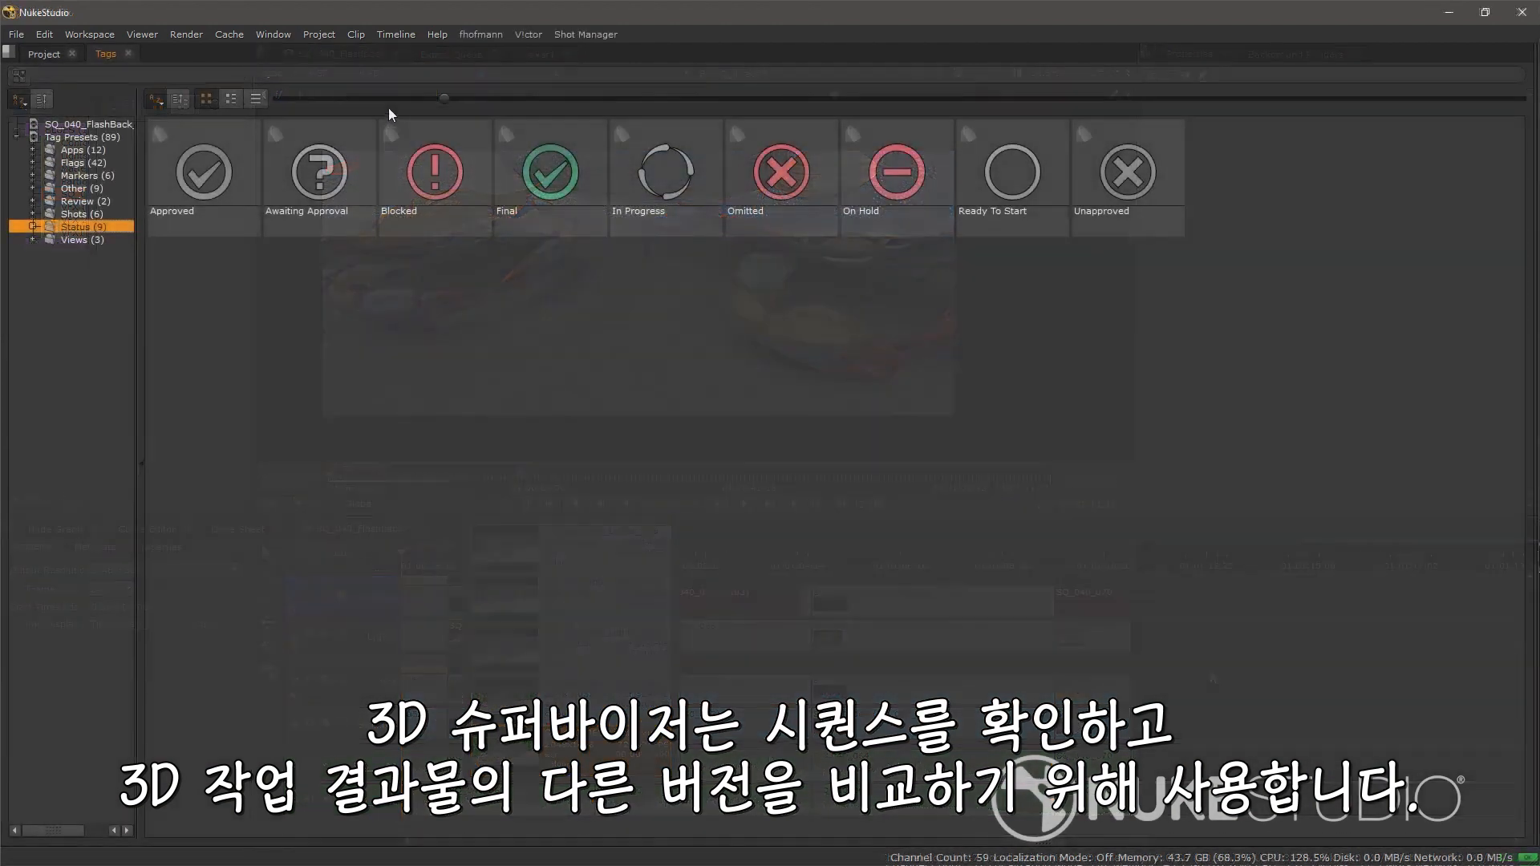
mouse_move(445, 98)
left_mouse_down()
mouse_move(755, 127)
mouse_move(854, 118)
left_mouse_up()
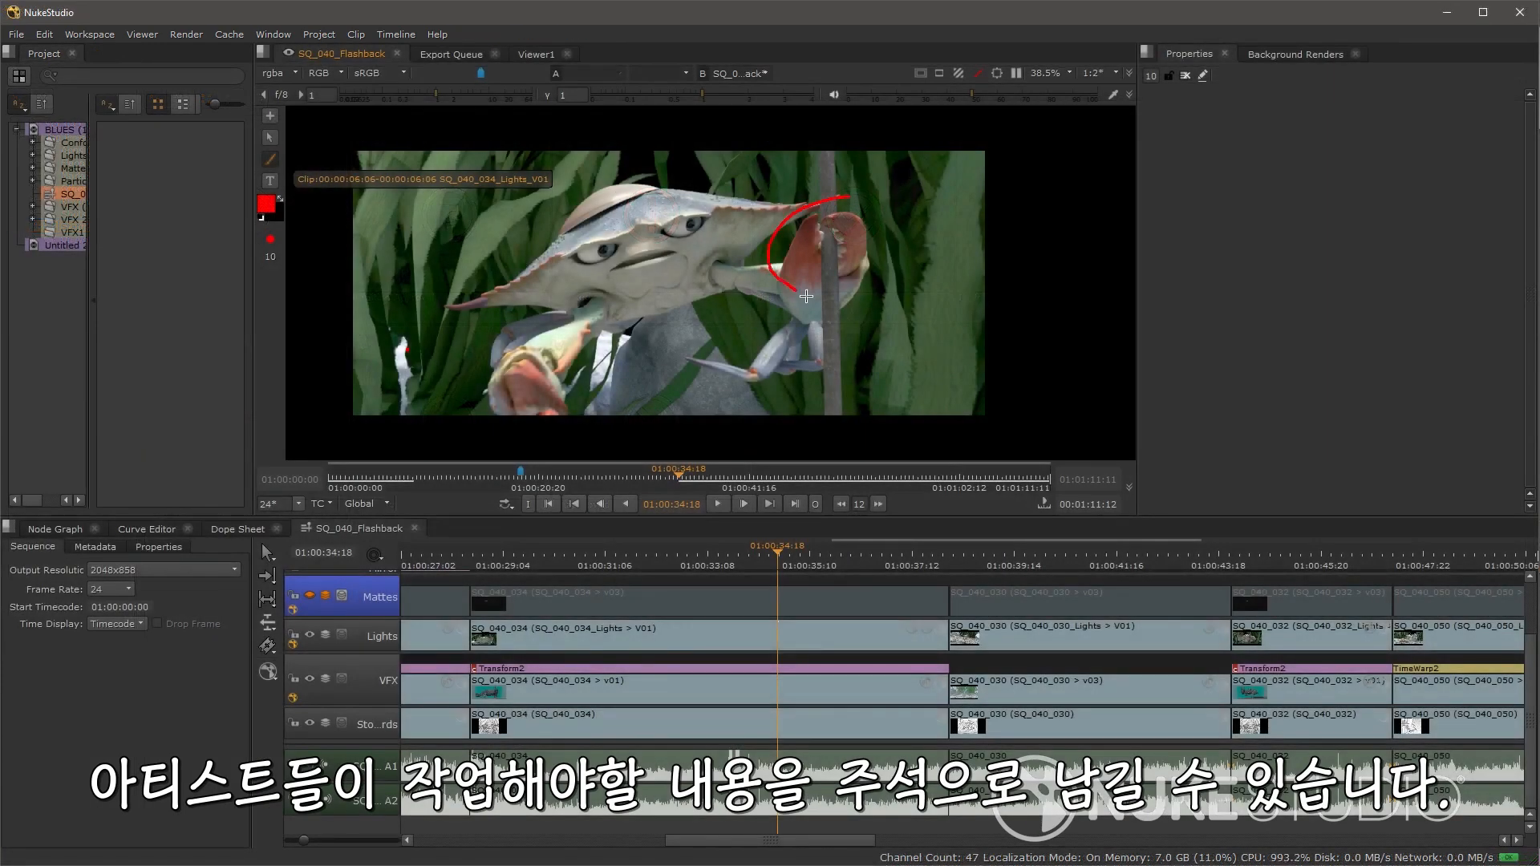
mouse_move(806, 296)
left_mouse_down()
mouse_move(889, 287)
mouse_move(885, 232)
mouse_move(841, 197)
left_mouse_up()
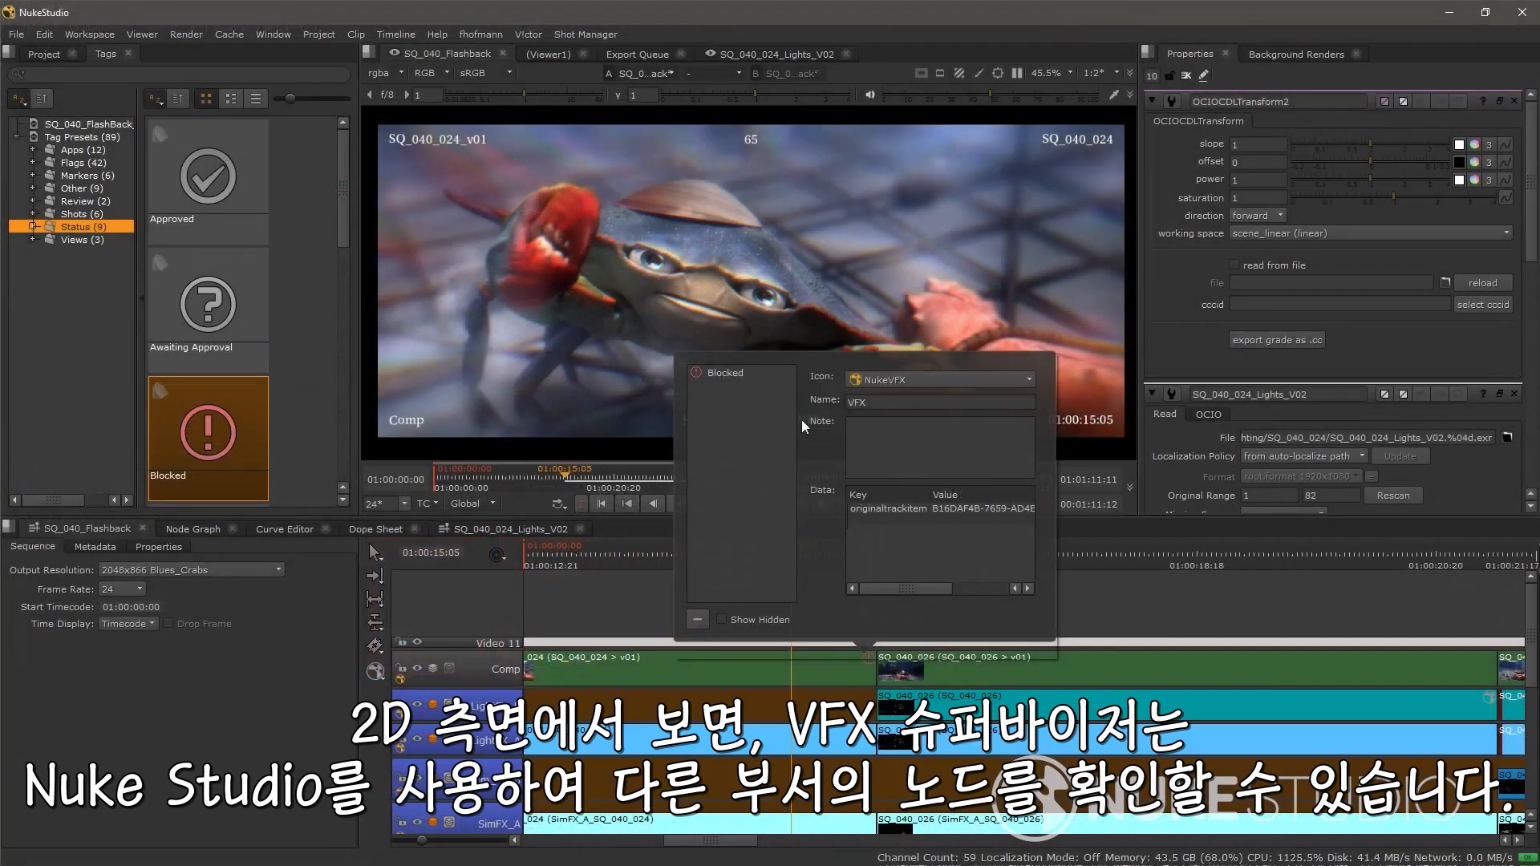
Step: Enter the note revision on the Blocked tag and close the tag editor
left_click(895, 434)
type("revision")
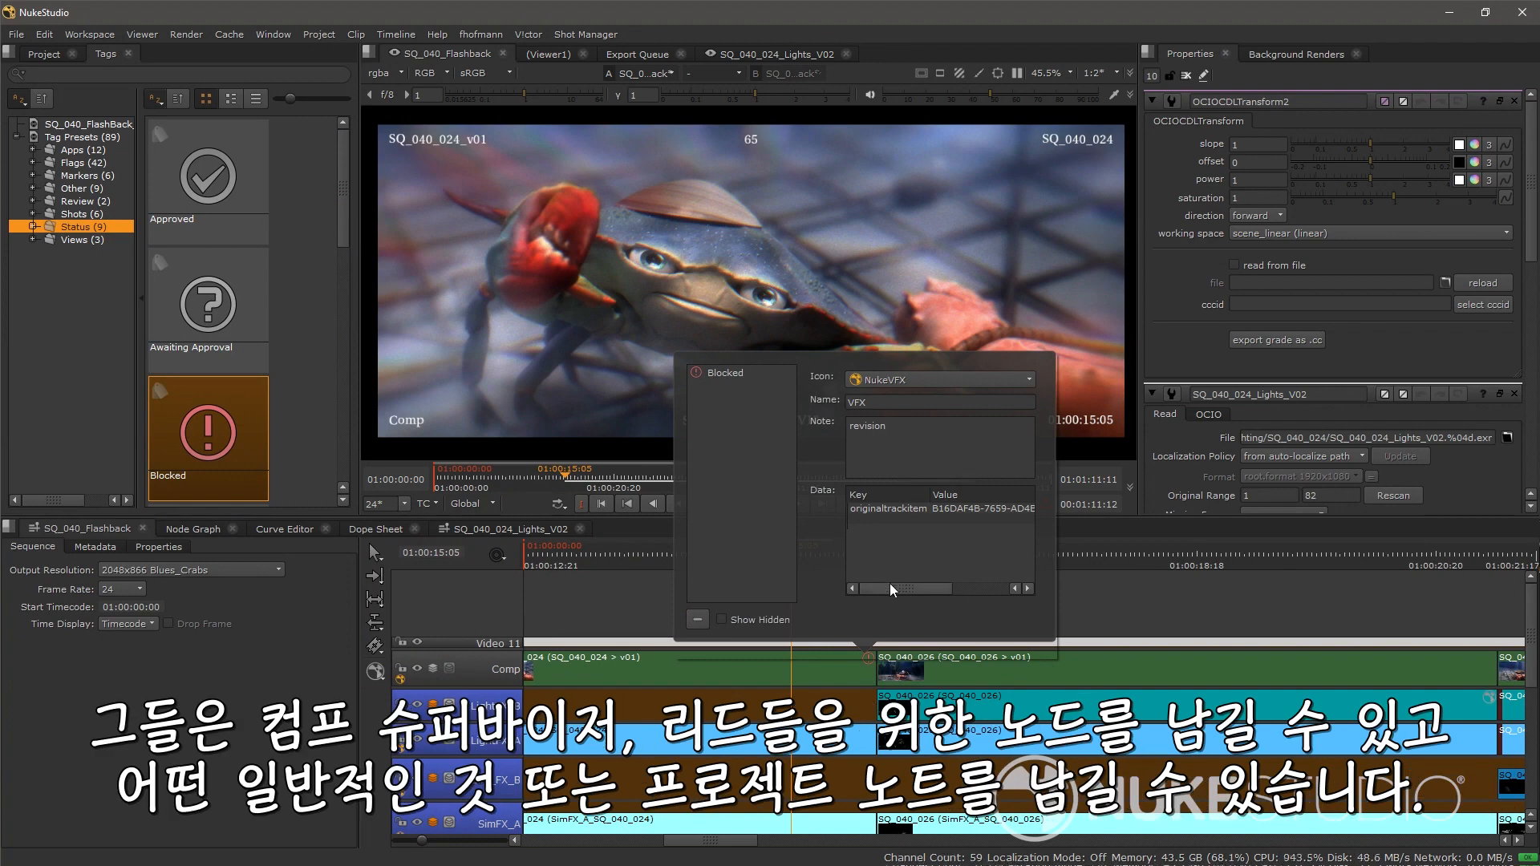
left_click(902, 529)
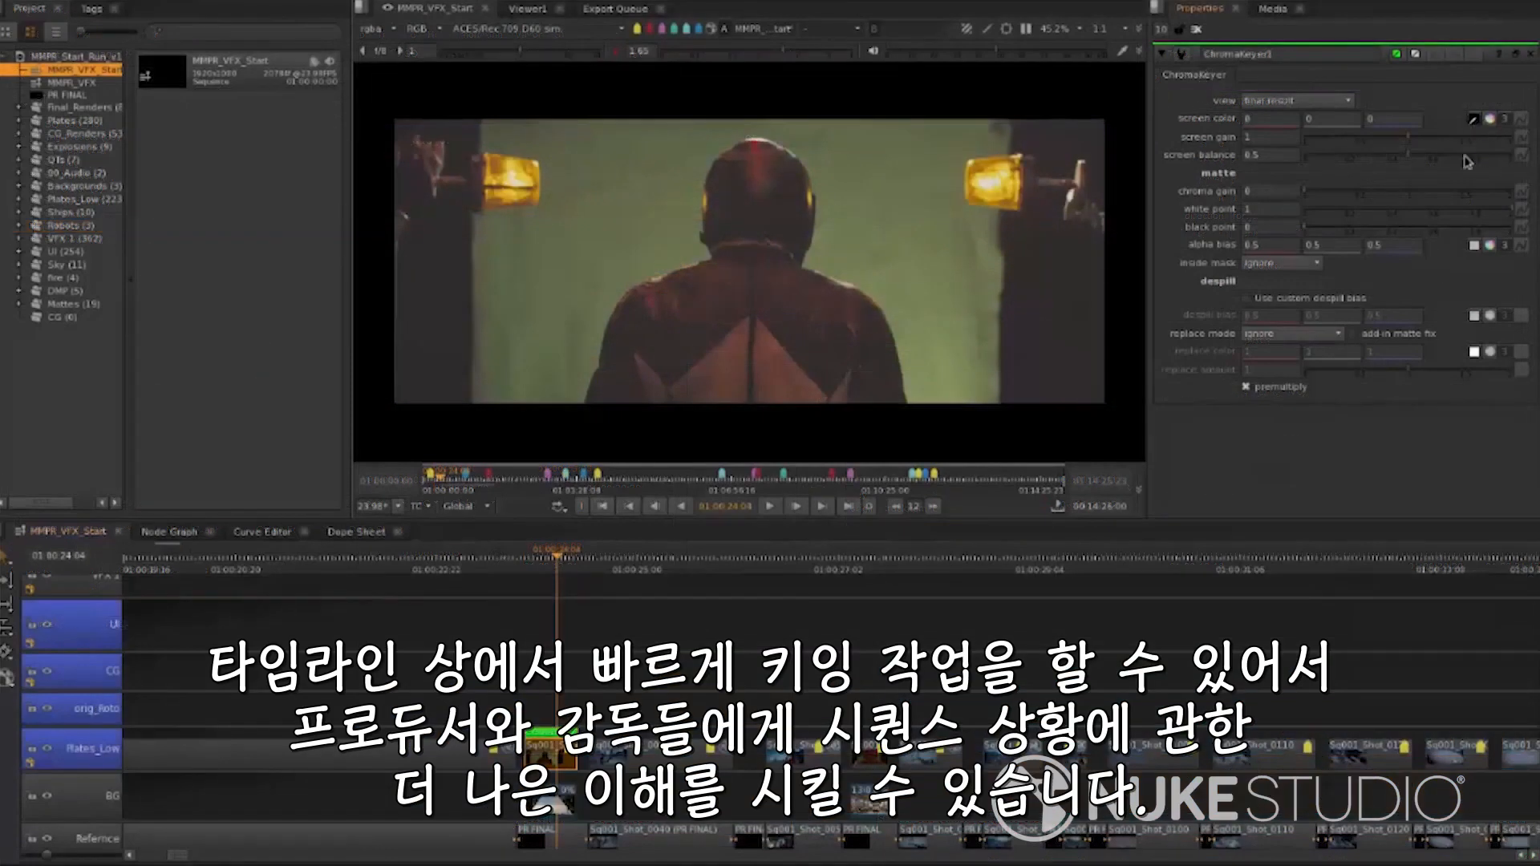
Step: Pick the green screen colour in the viewer for the ChromaKeyer
left_click(835, 254, "ctrl")
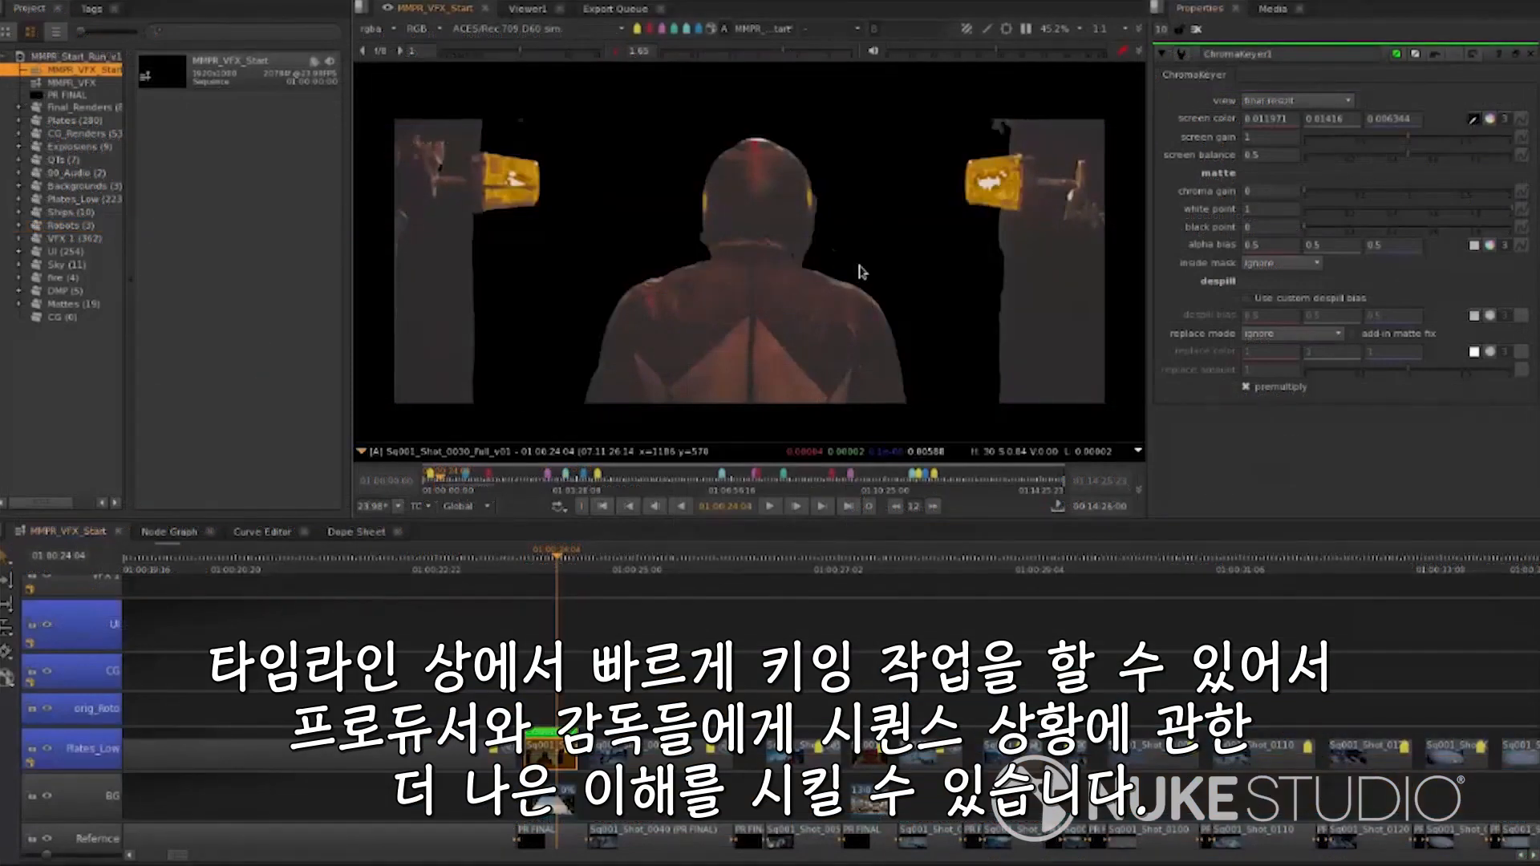
key("a")
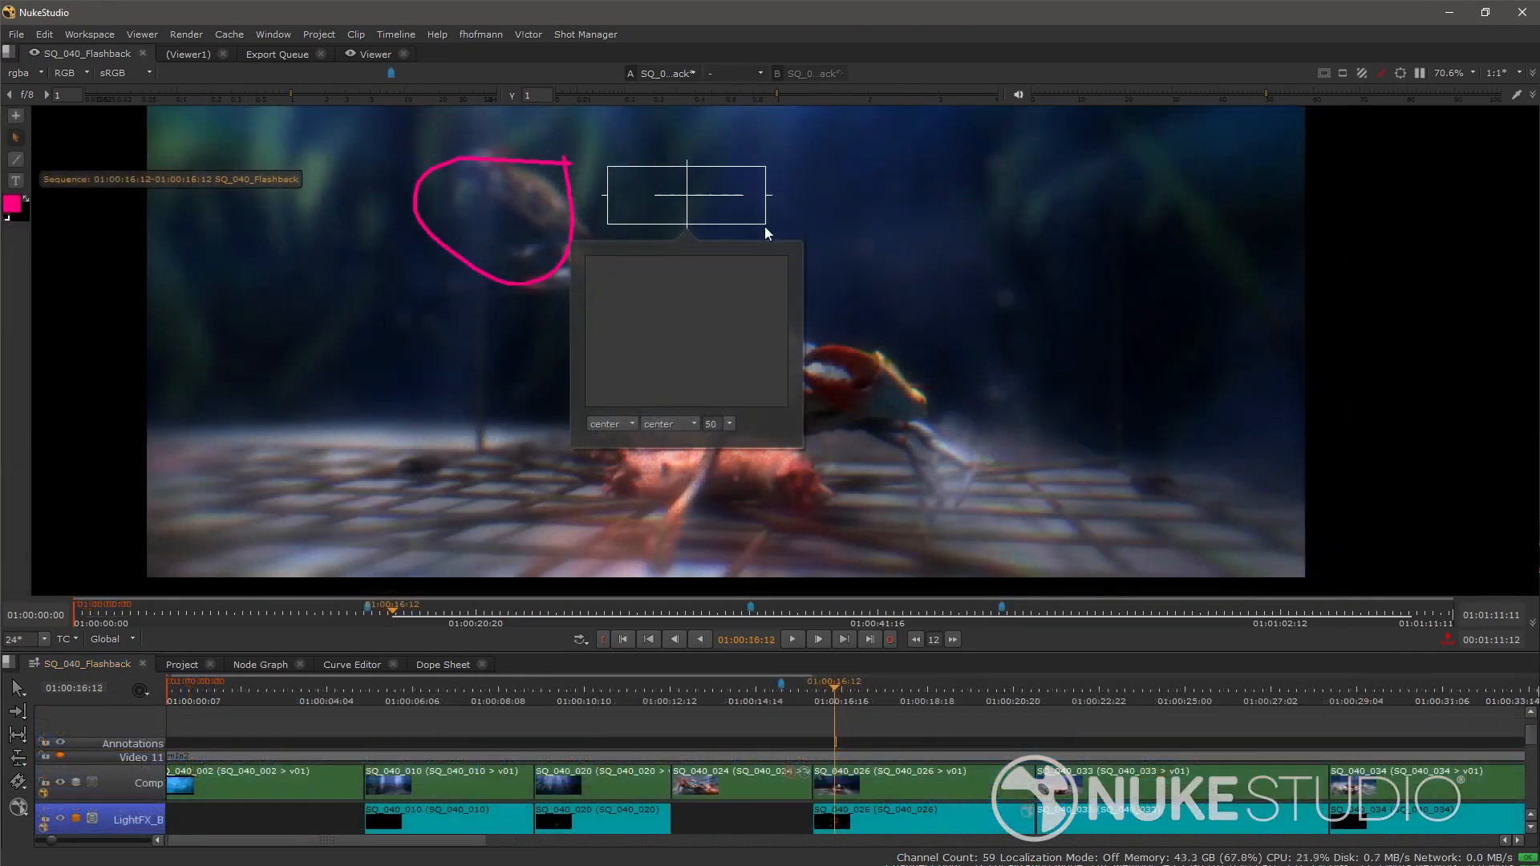
Step: Add the annotation text too much dof and move it beside the circled area in the viewer
type("too much dof")
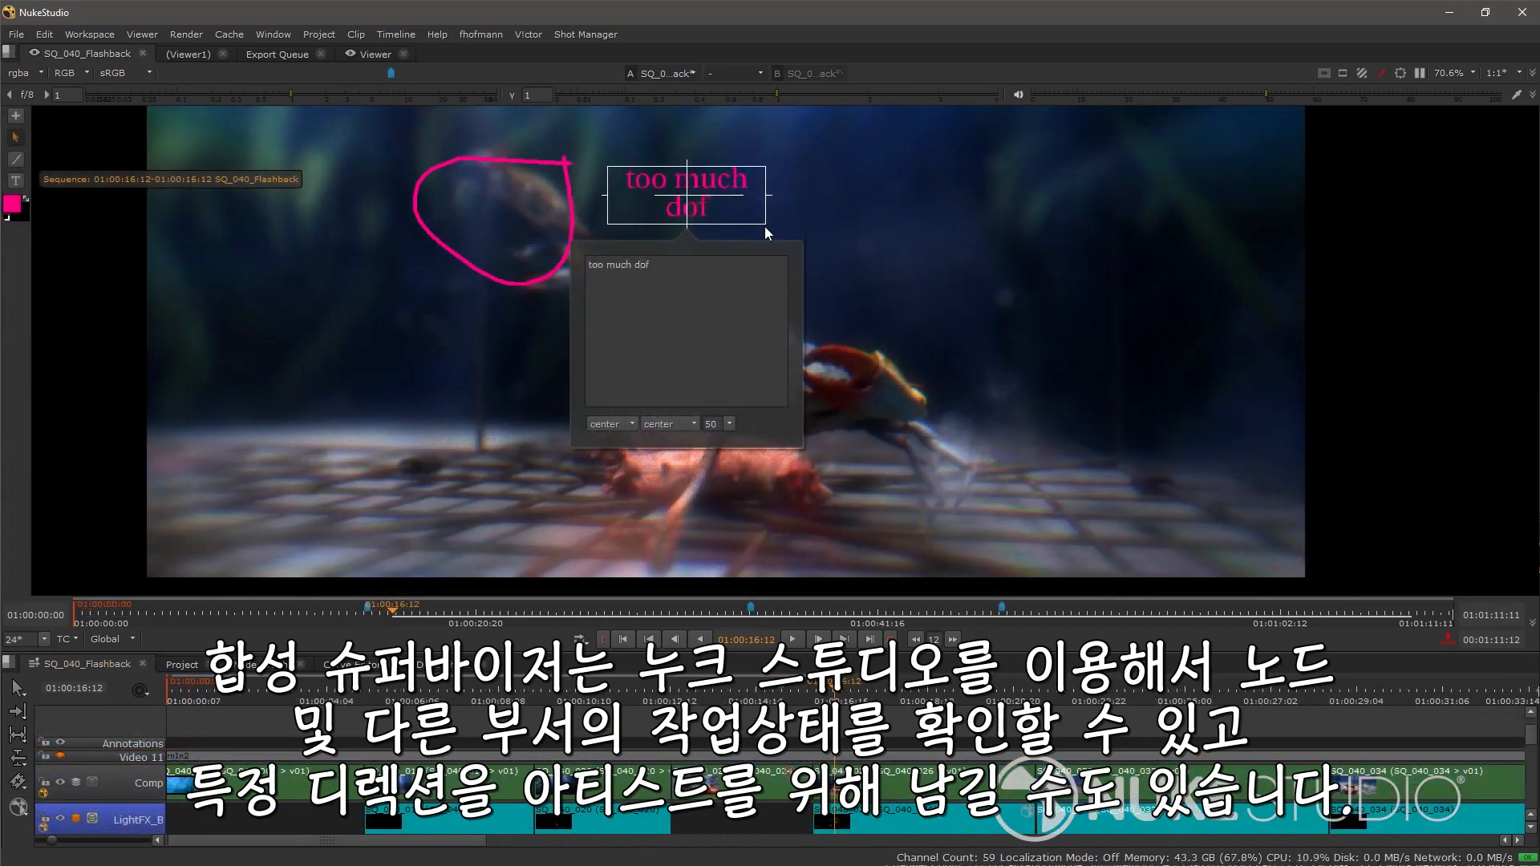
left_click(783, 159)
left_click(726, 191)
left_click_drag(765, 186, 815, 186)
left_click_drag(708, 195, 356, 263)
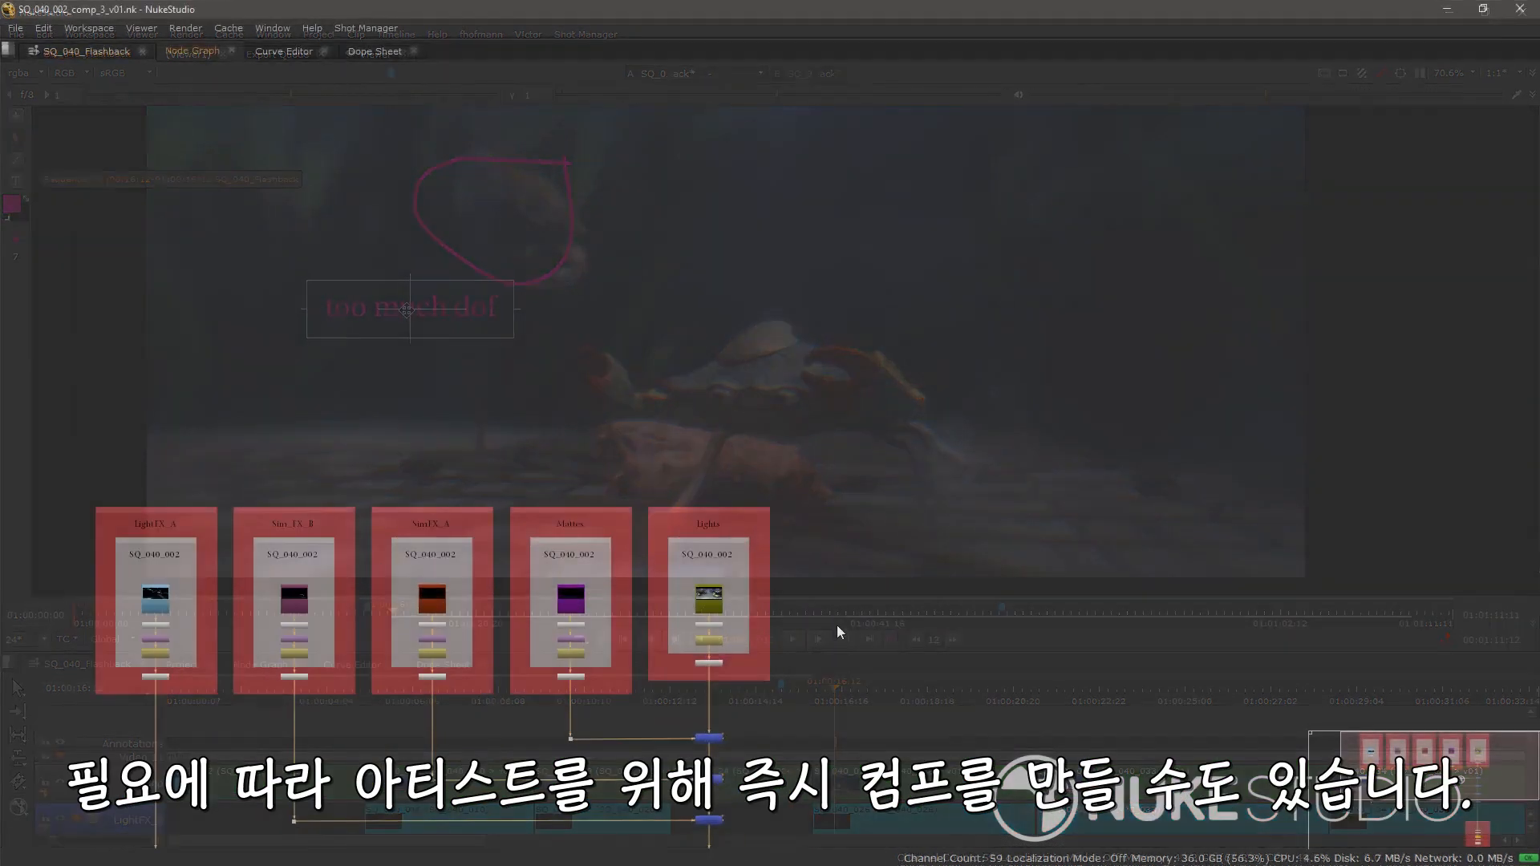
Step: Switch the SQ_040_002 Lights shot to version SQ_040_002_Lights_V01 on the timeline
left_click_drag(679, 638, 931, 479)
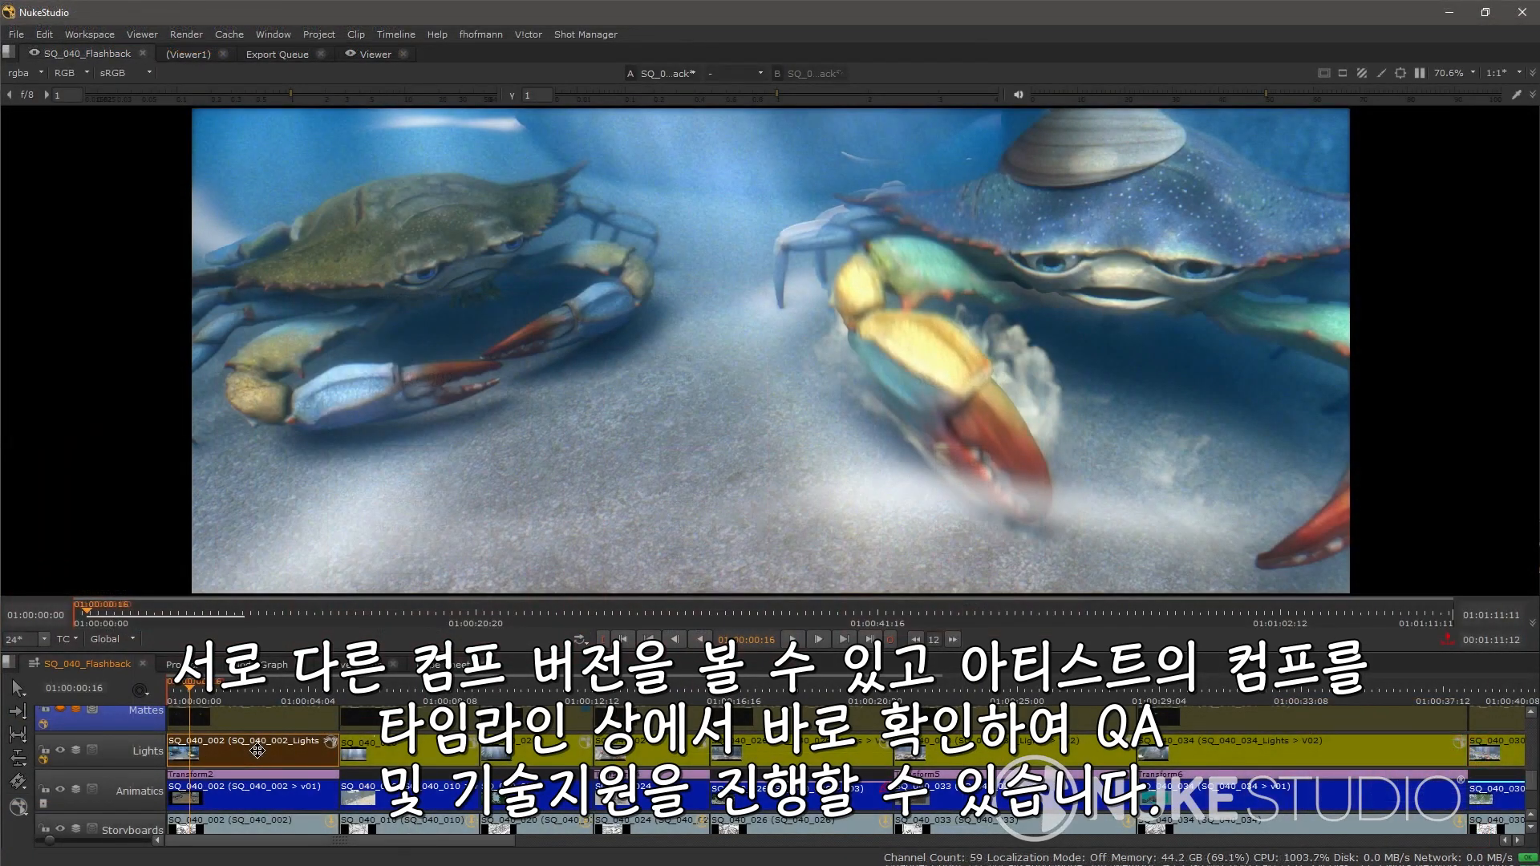
left_click(258, 751, "alt")
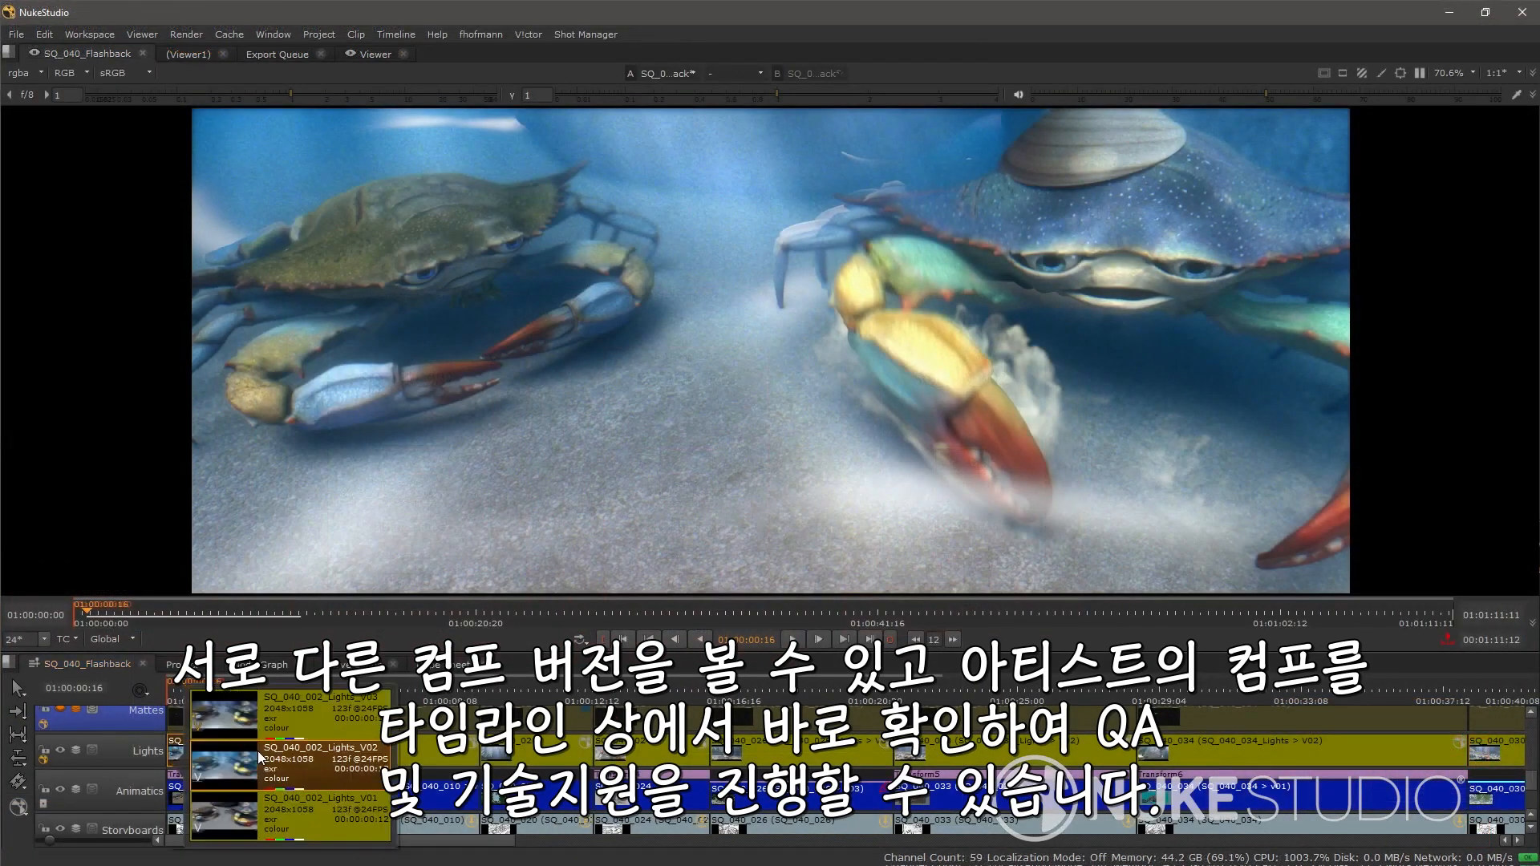
left_click(301, 811)
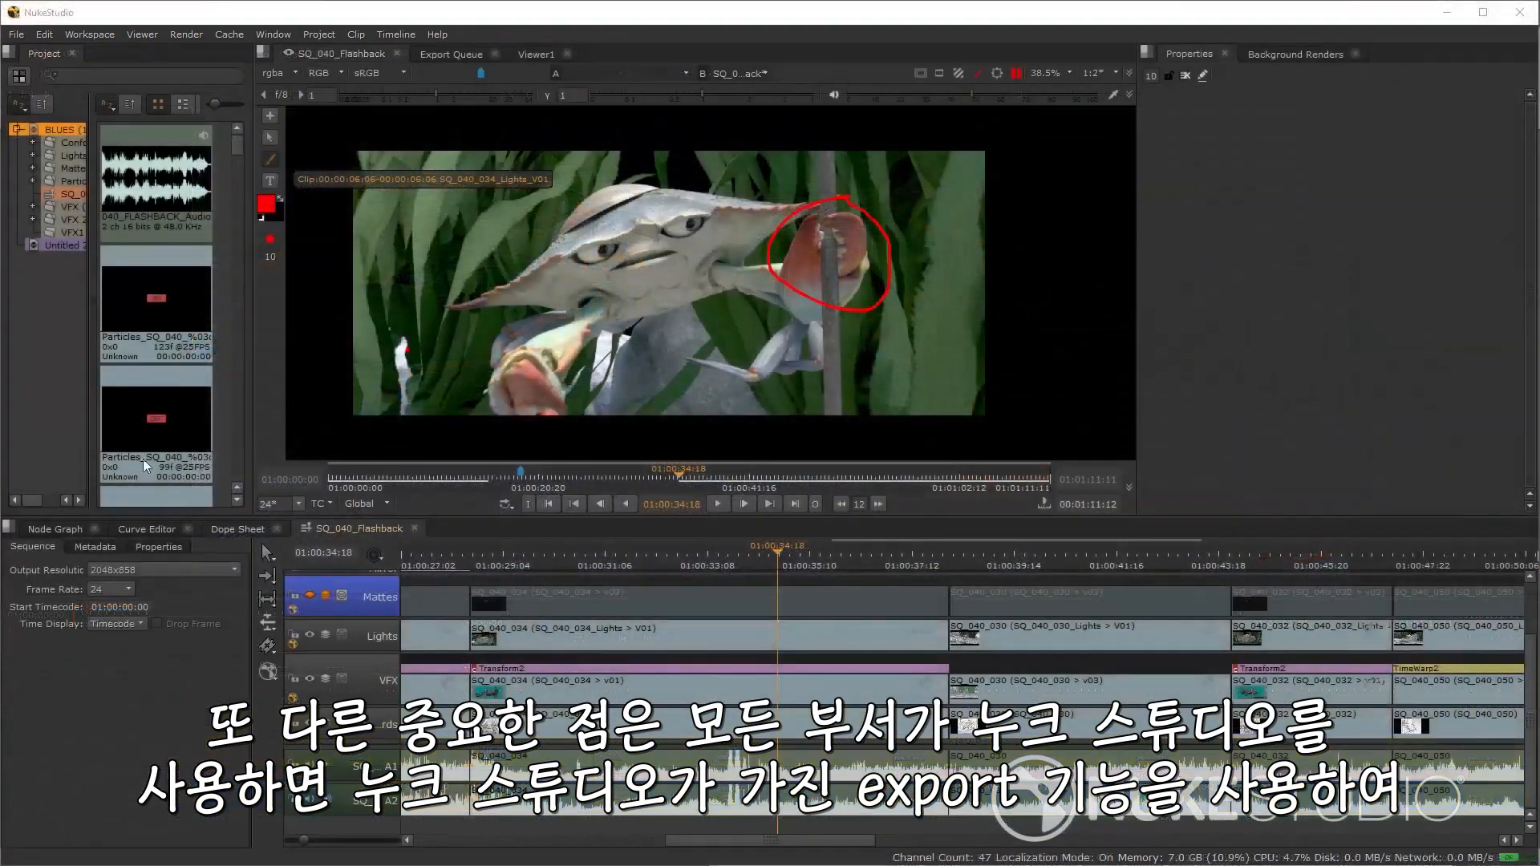
Step: Open Export for the project and select the 01_BC_SQ40 Animatics, Lights, Mattes and Particles presets
right_click(63, 131)
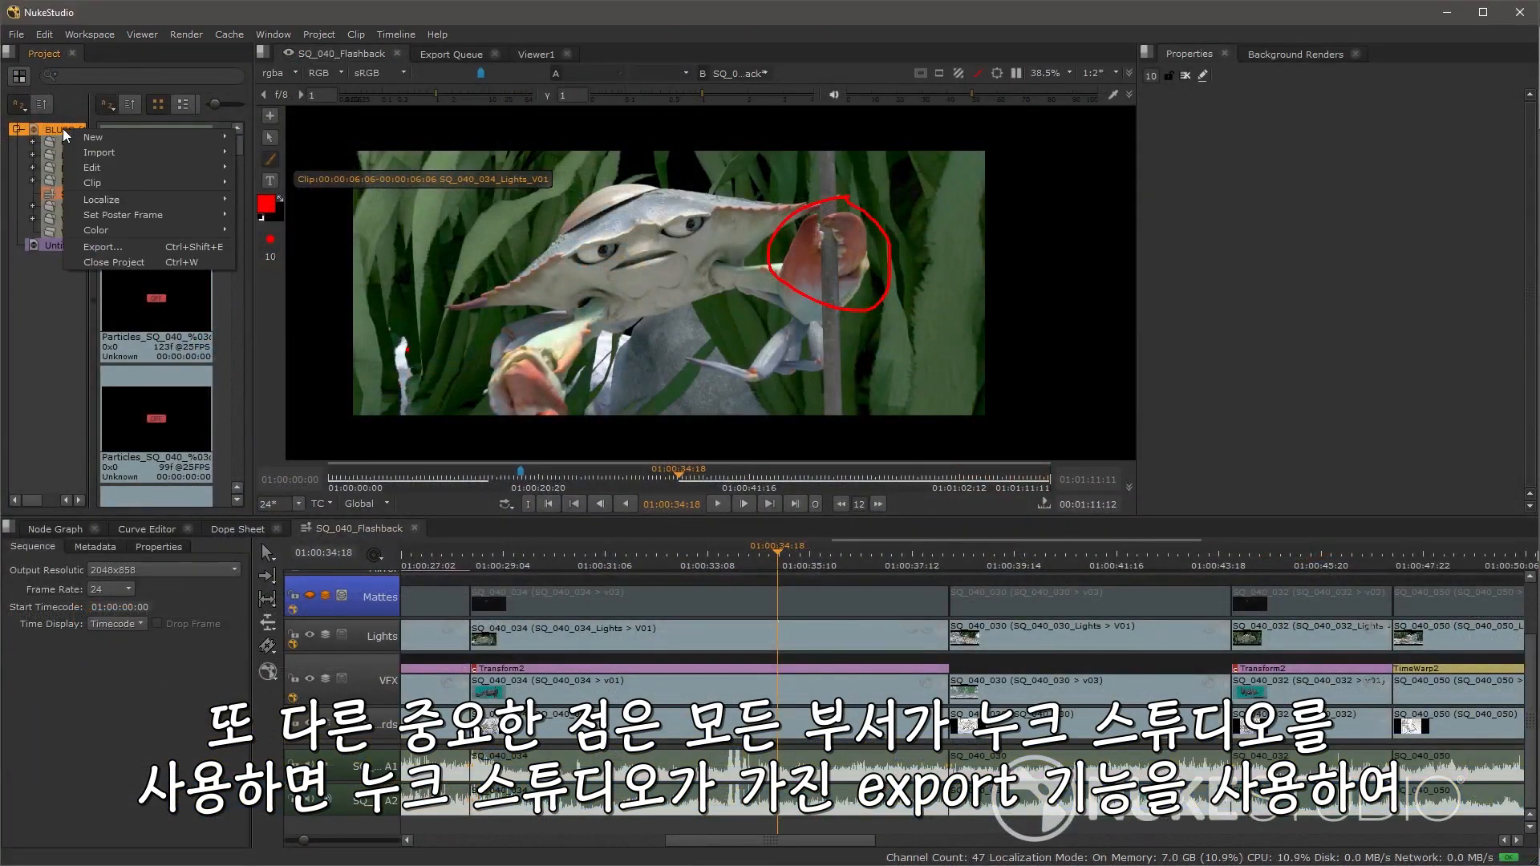
left_click(108, 247)
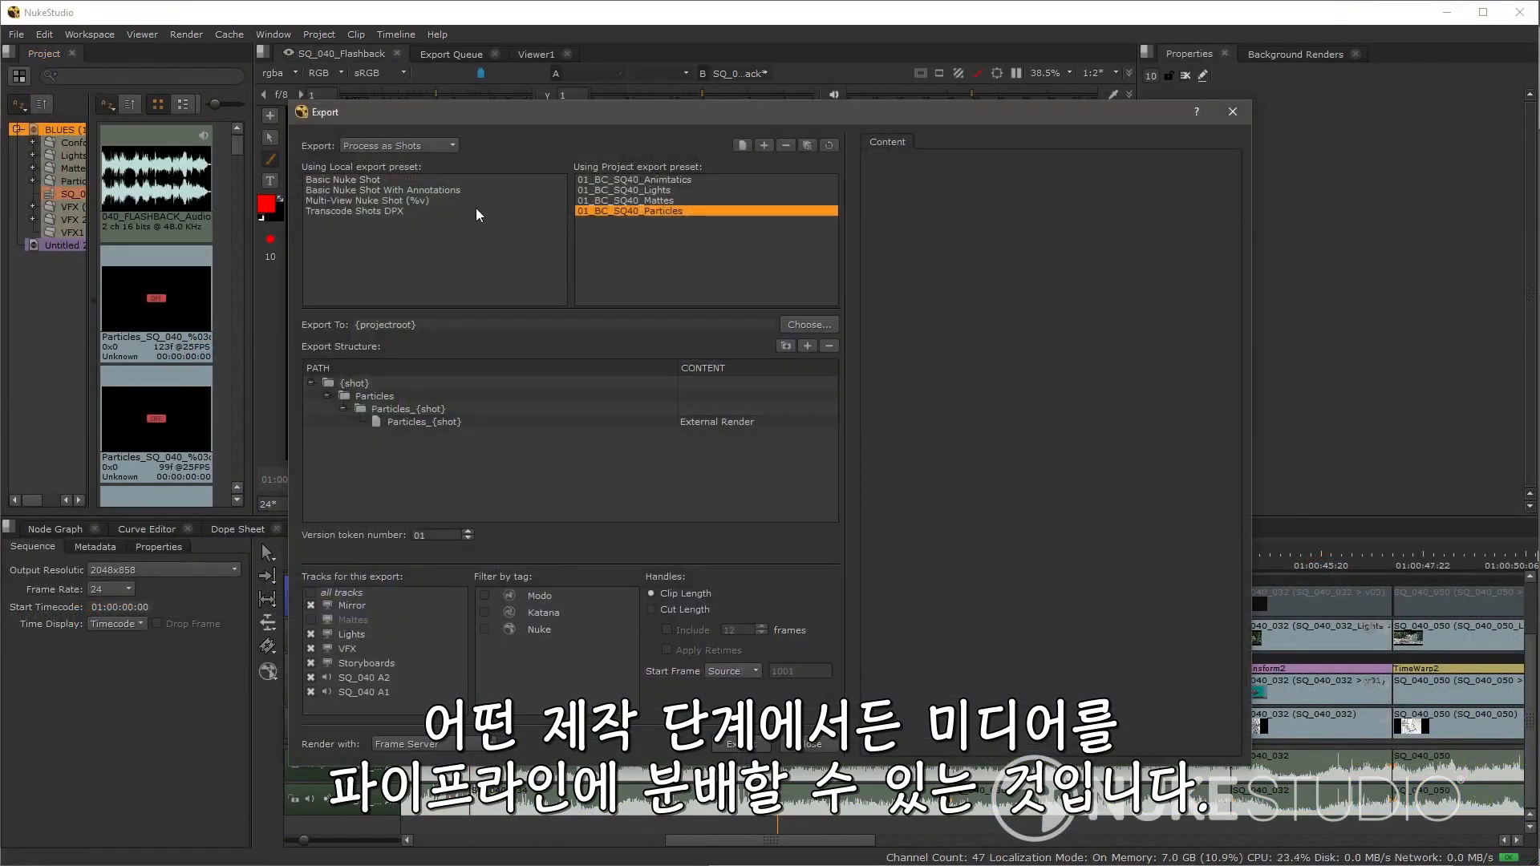
left_click(610, 179)
left_click(610, 191)
left_click(614, 201)
left_click(618, 211)
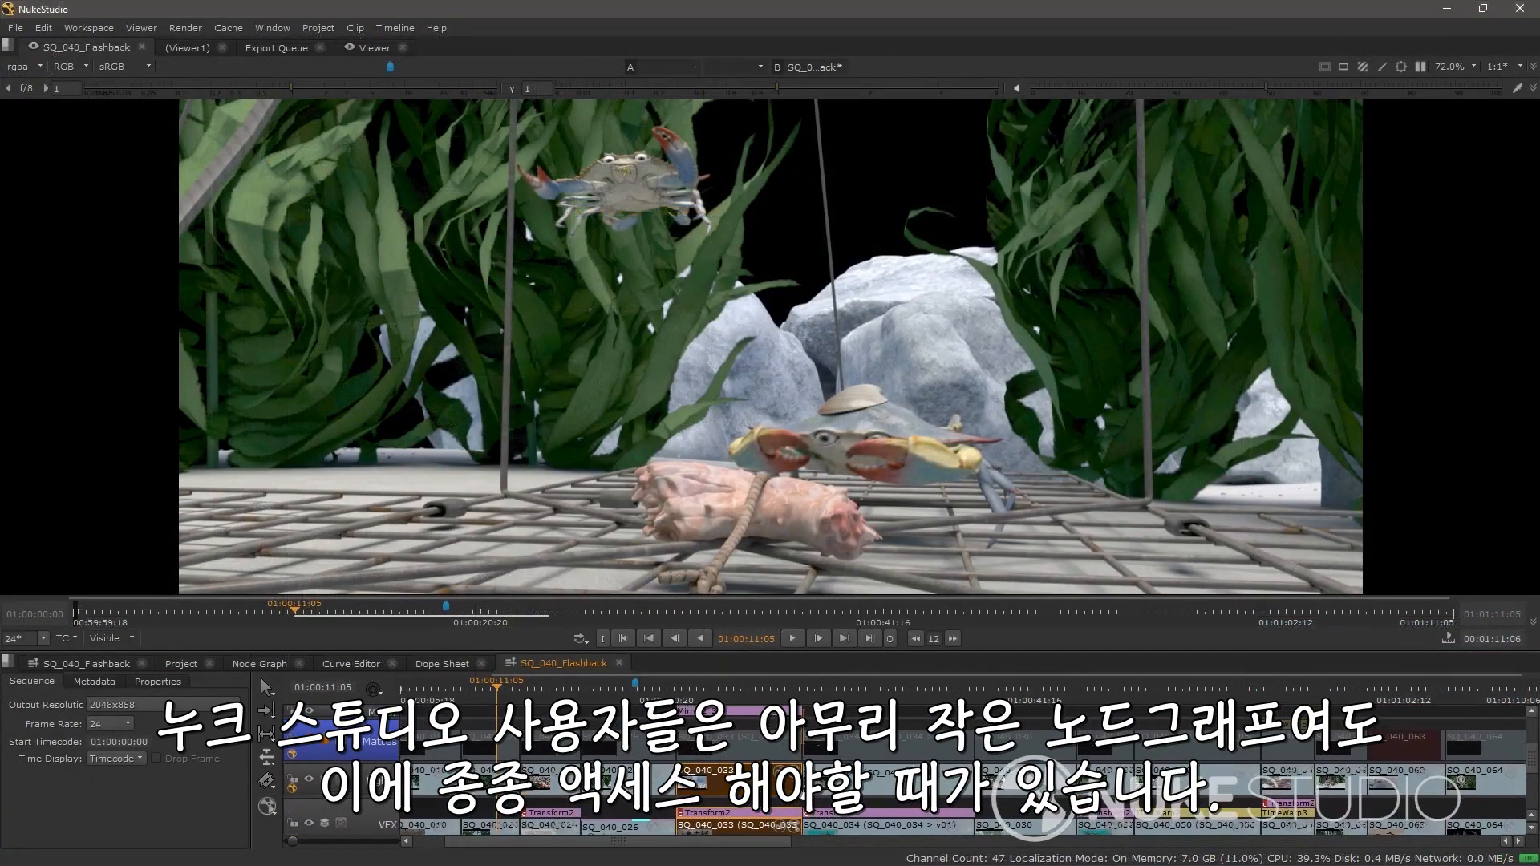
Step: Scrub the playhead through the SQ_040_Flashback sequence timeline
left_click(578, 697)
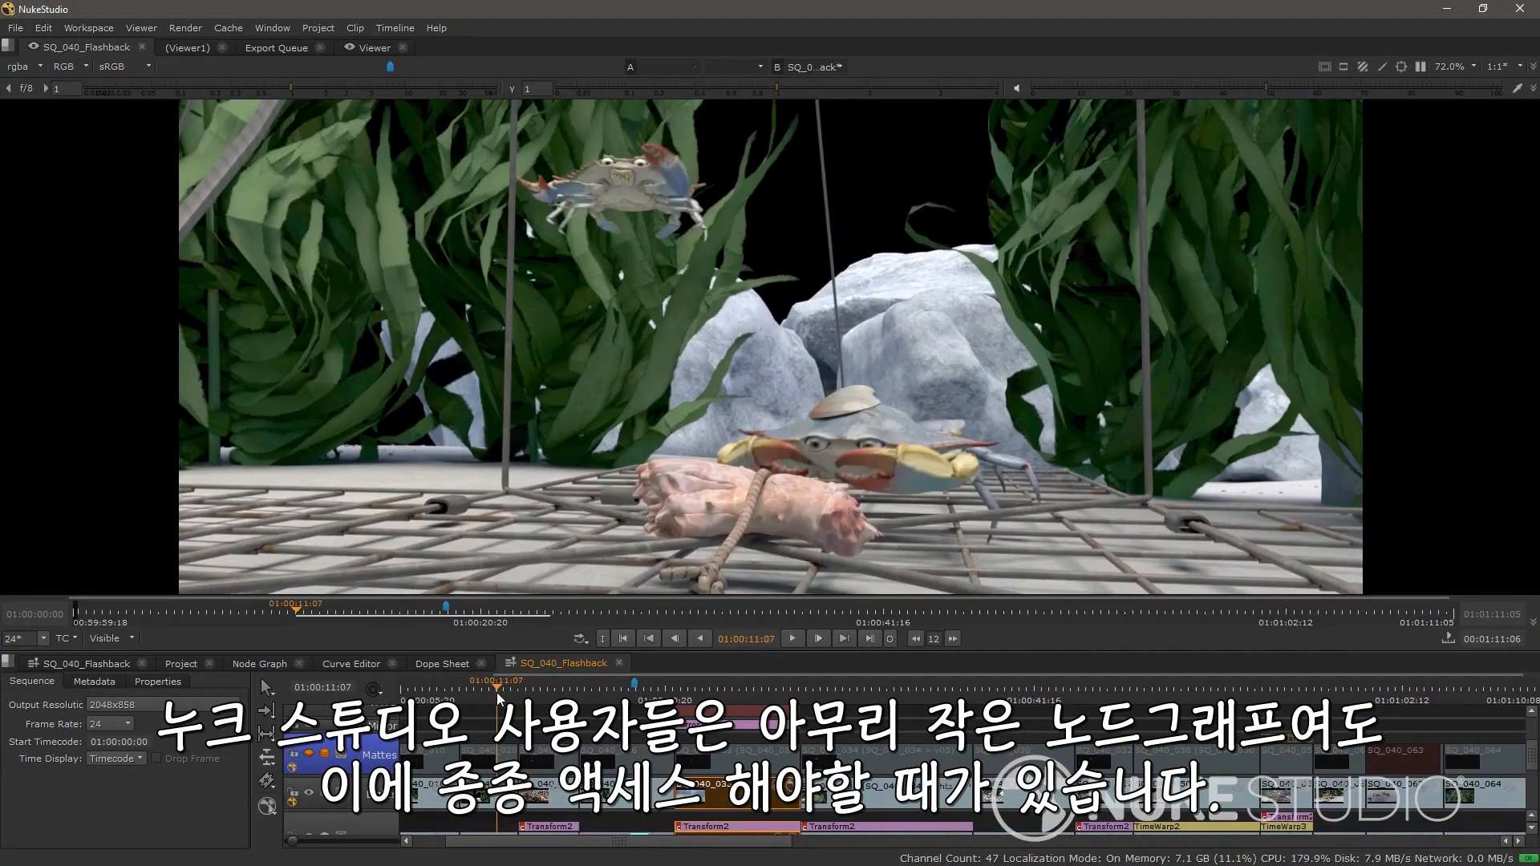
left_click_drag(582, 705, 863, 781)
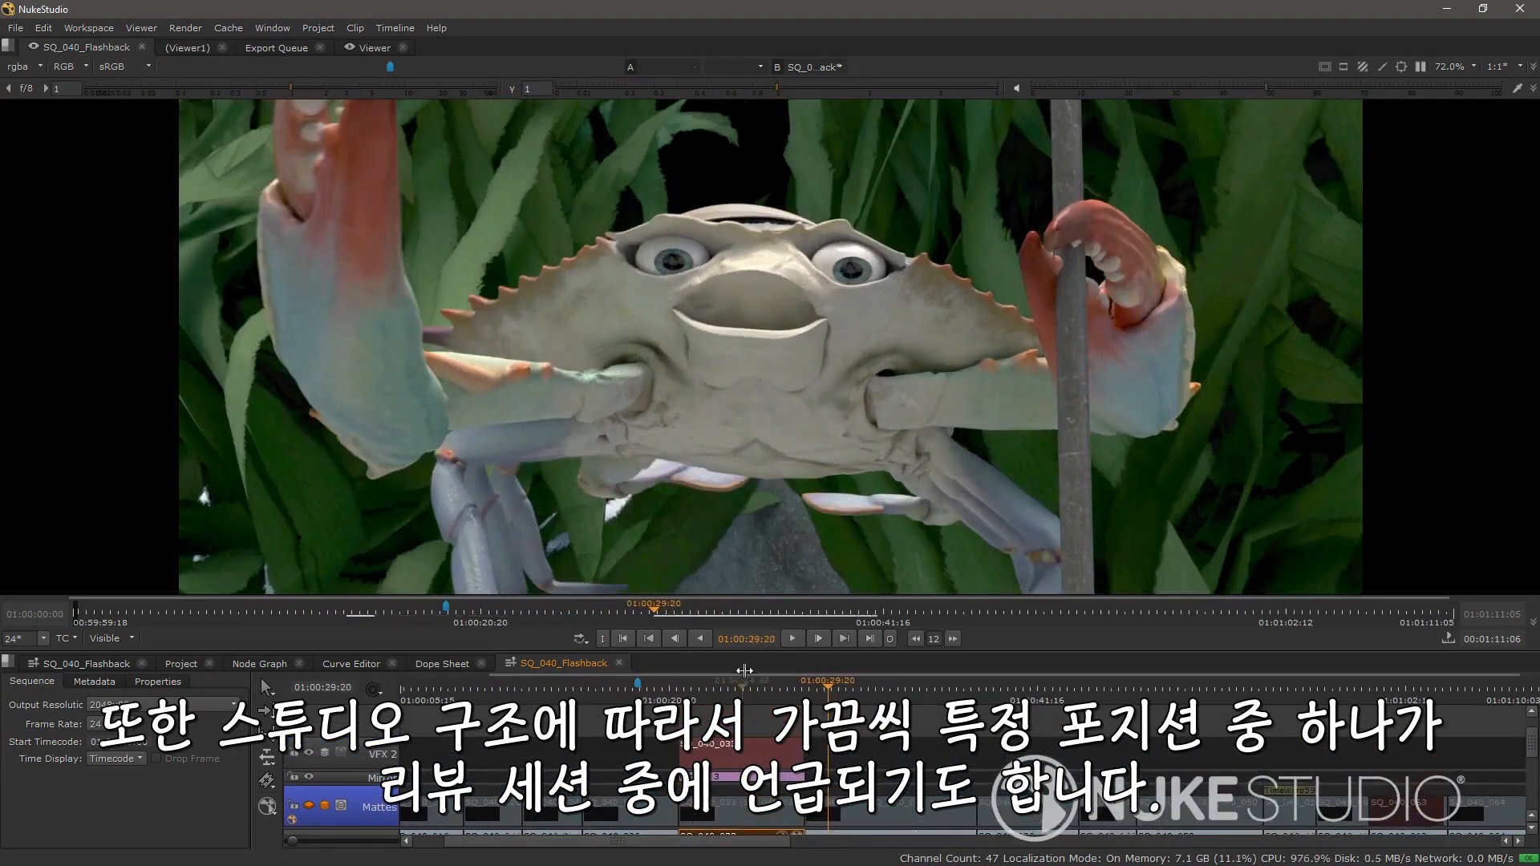
left_click(737, 691)
left_click_drag(737, 691, 729, 691)
left_click(747, 752)
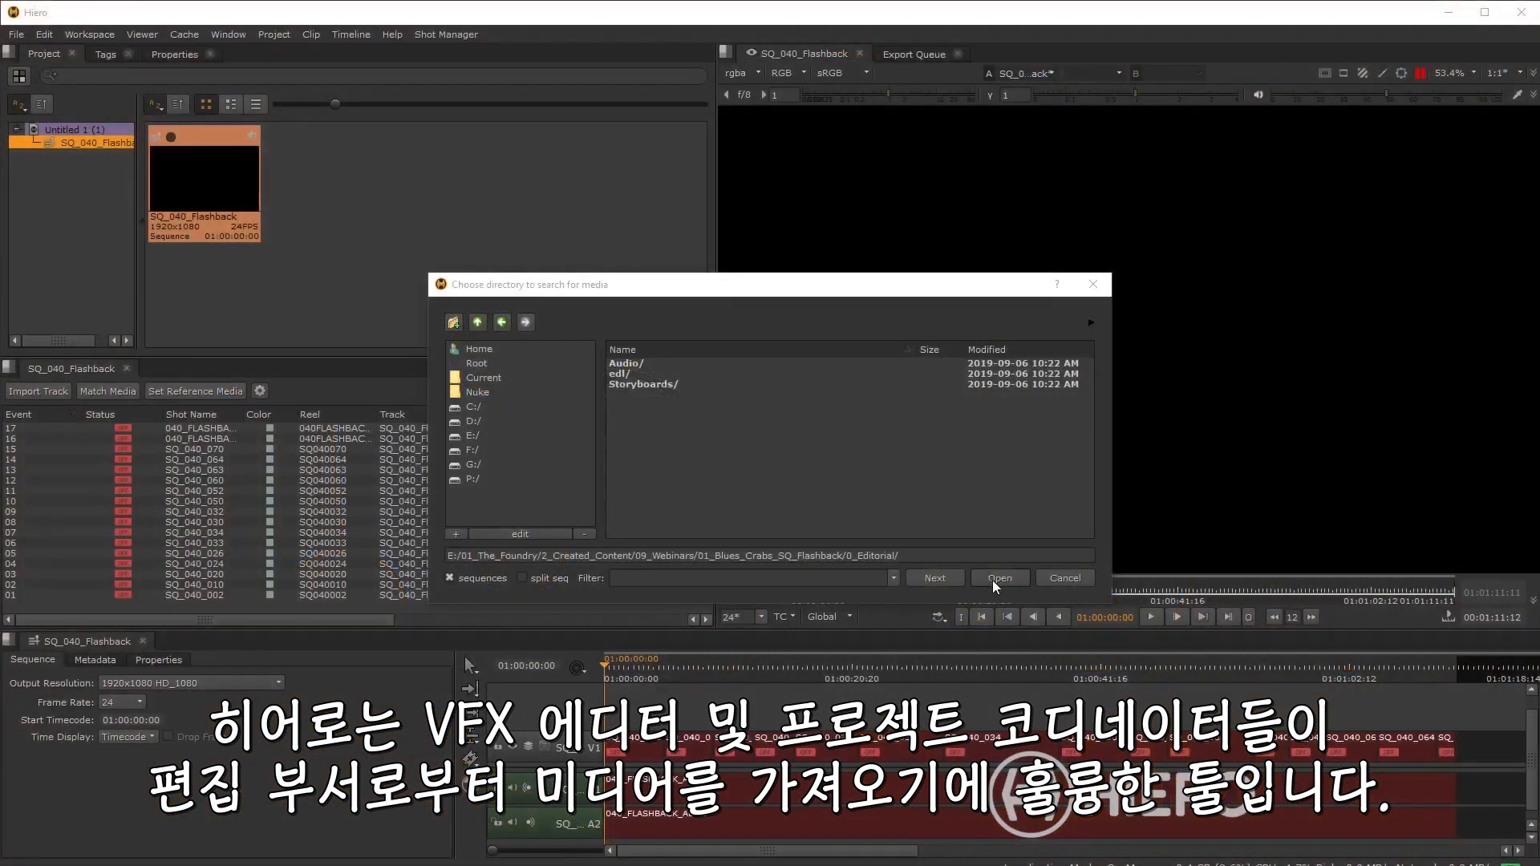
Step: Confirm the Editorial media directory and run the conform to reconnect the sequence's media
left_click(999, 583)
left_click(807, 570)
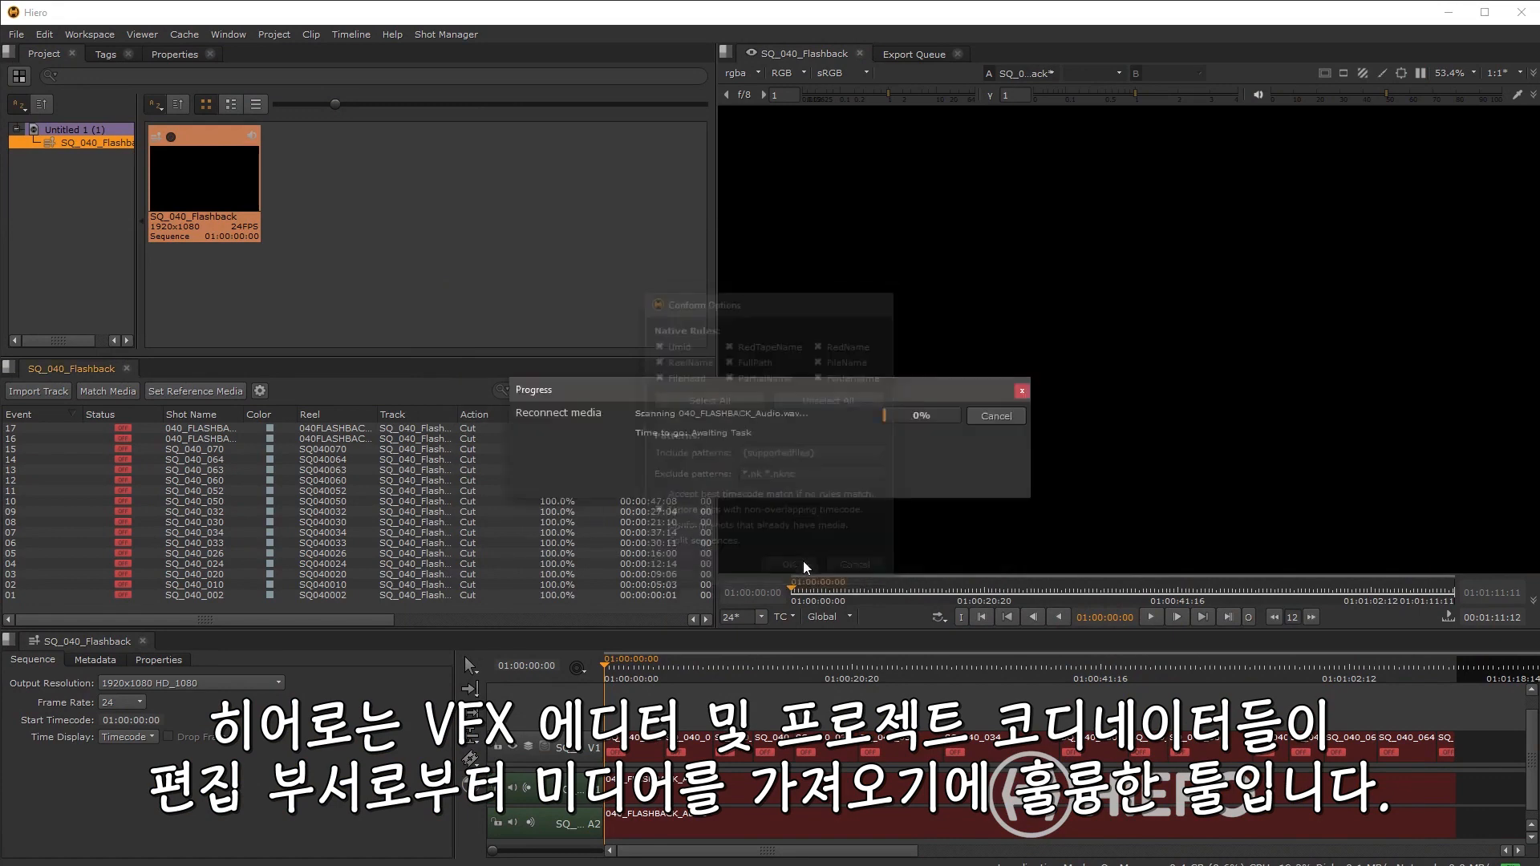
left_click(771, 468)
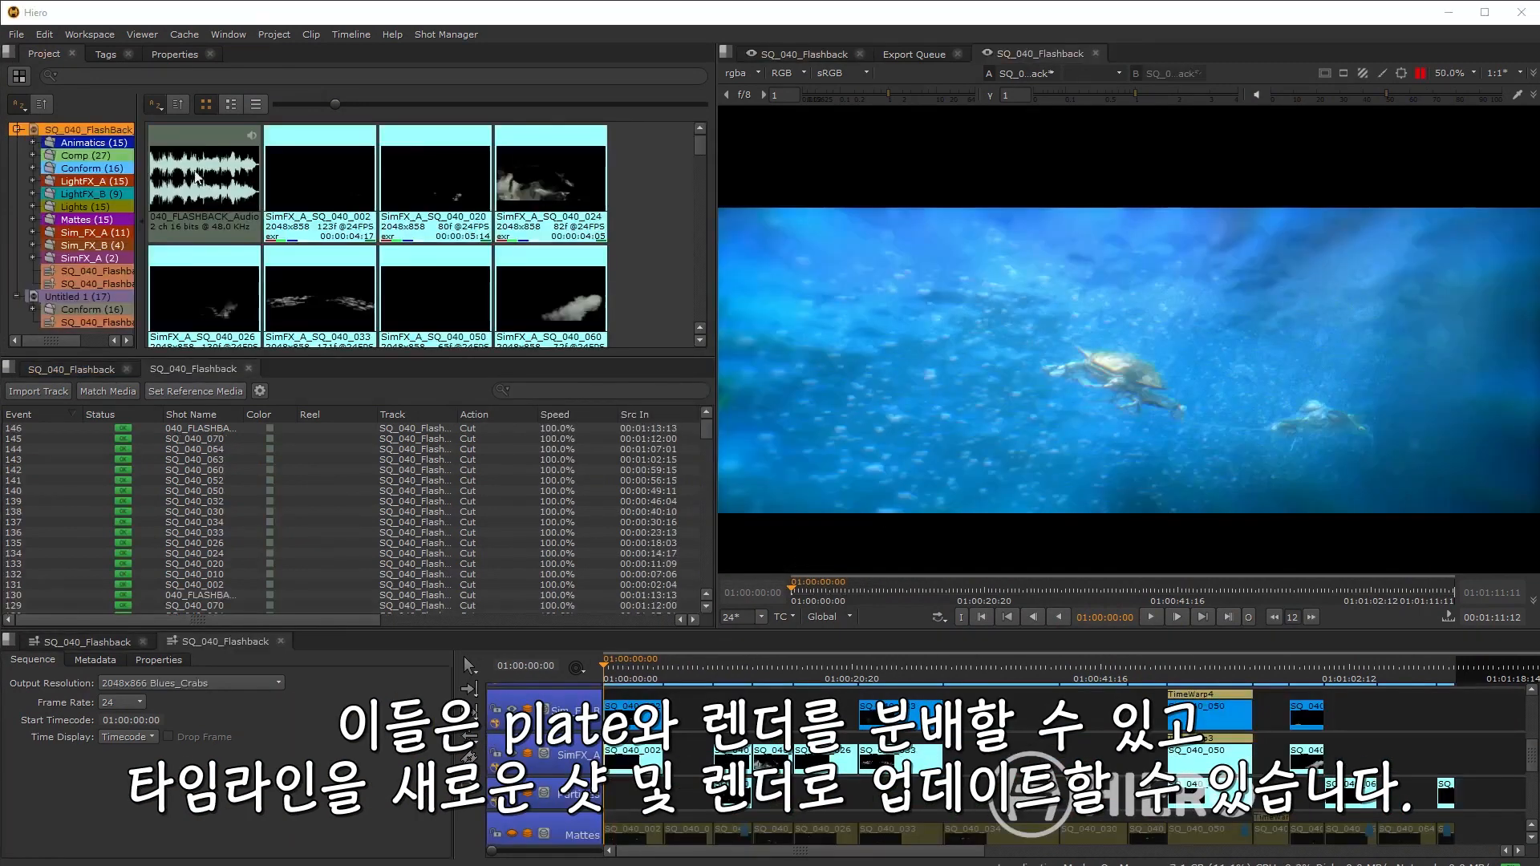
Step: Open the SimFX_A bin and select the SQ_040_064 event in the spreadsheet
left_click(96, 231)
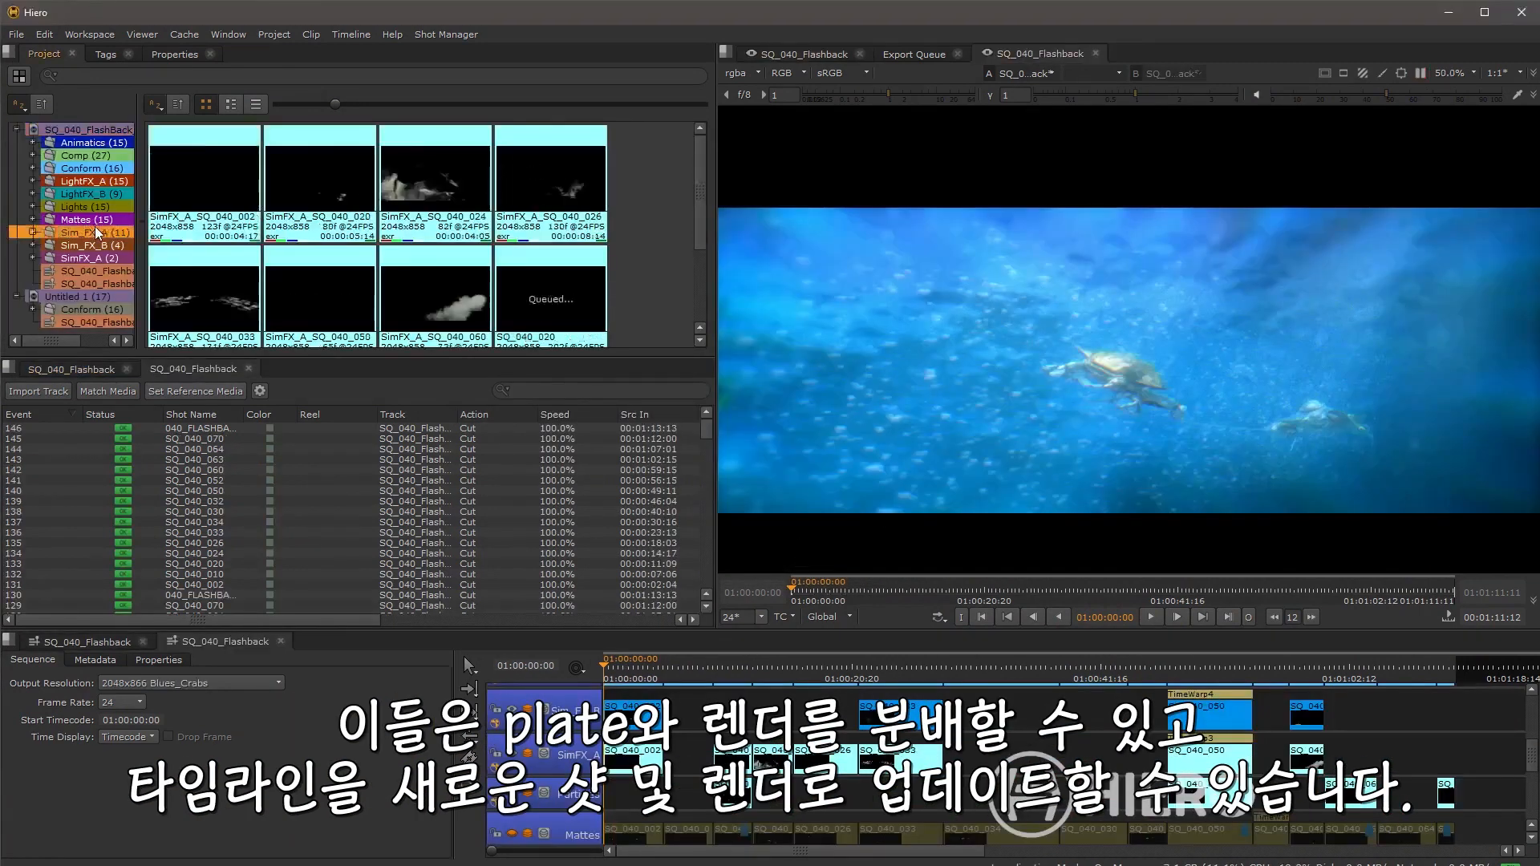
left_click(96, 258)
left_click(311, 451)
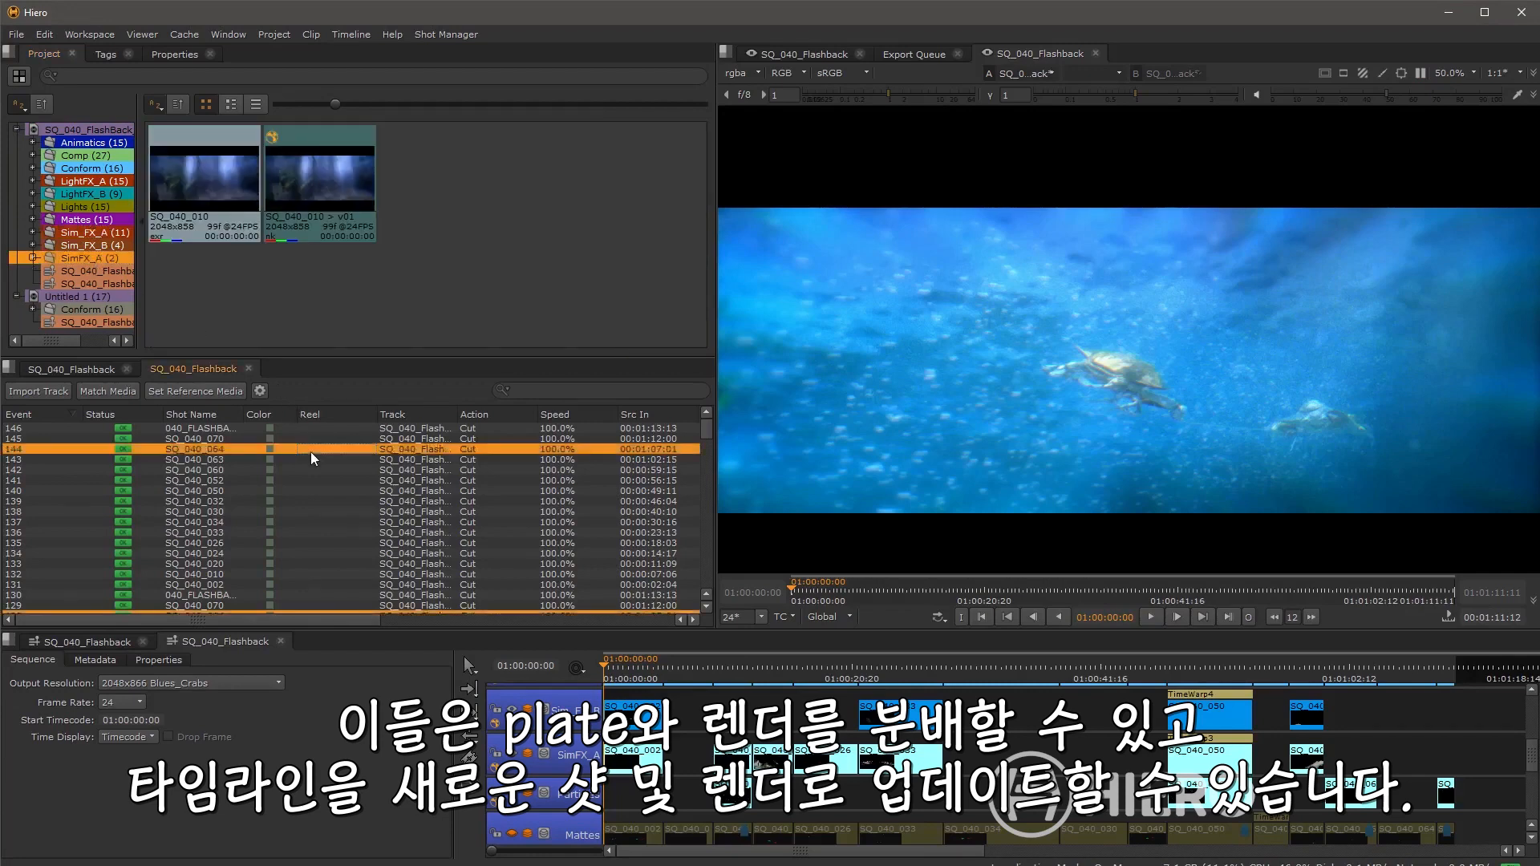
Step: Scroll through the events of the SQ_040_Flashback spreadsheet with the panel maximized
scroll(315, 476, "down", 4)
scroll(317, 482, "down", 12)
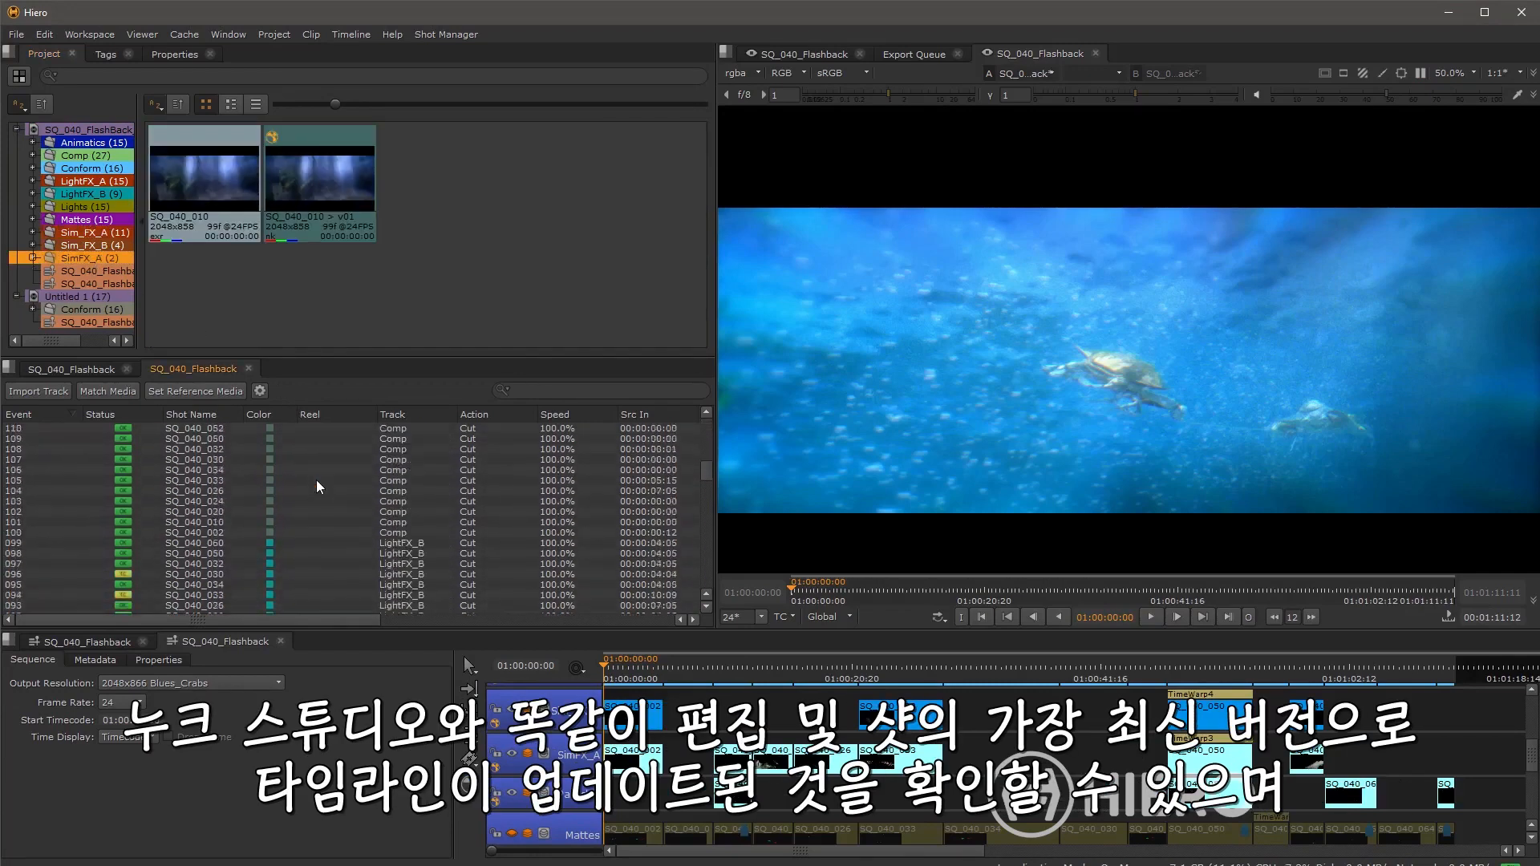
scroll(316, 480, "down", 3)
key("space")
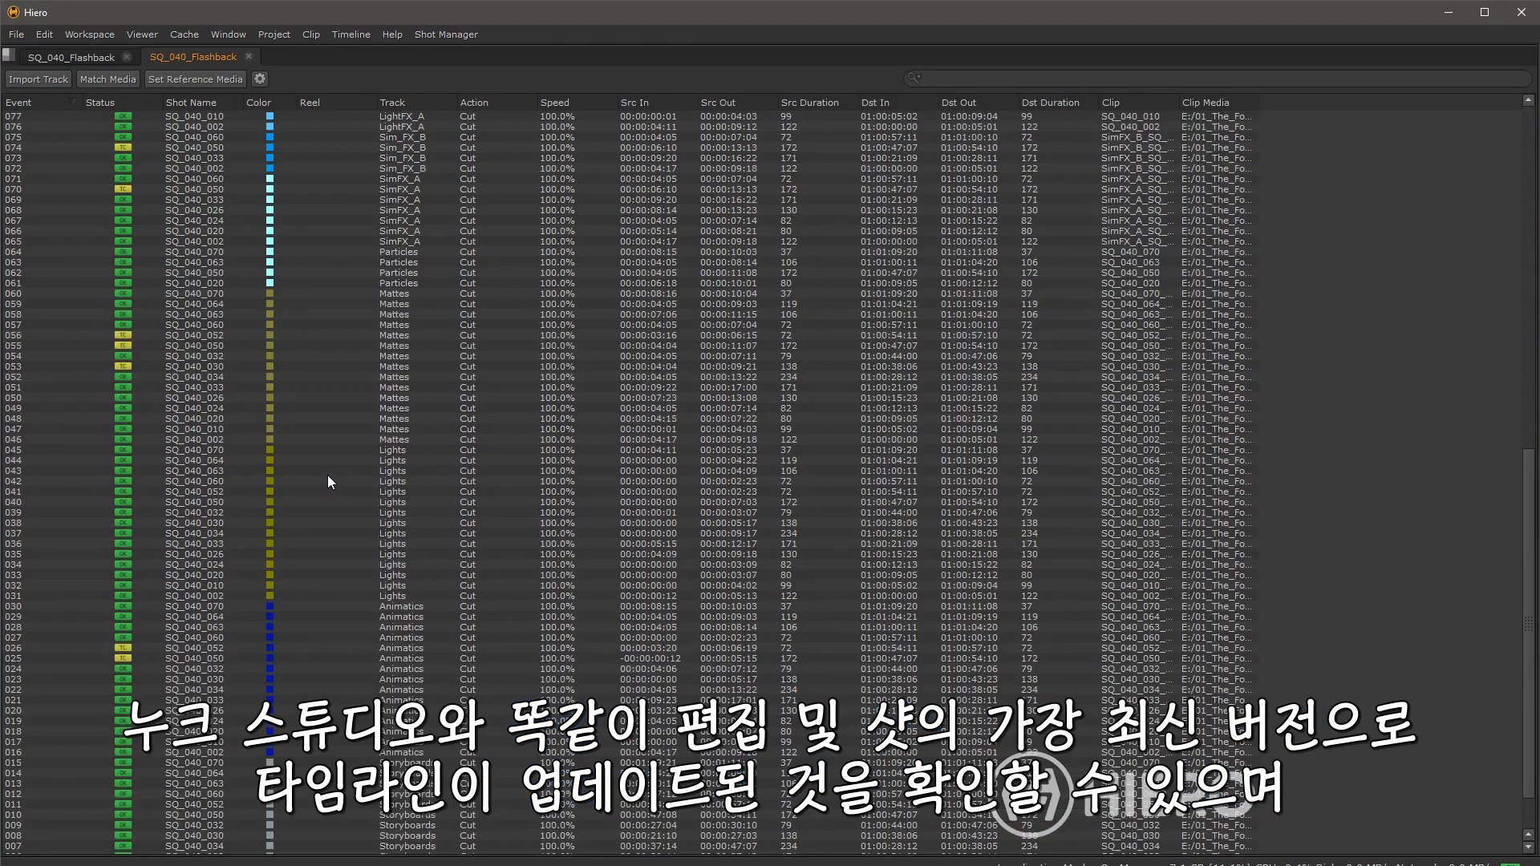
scroll(333, 479, "up", 5)
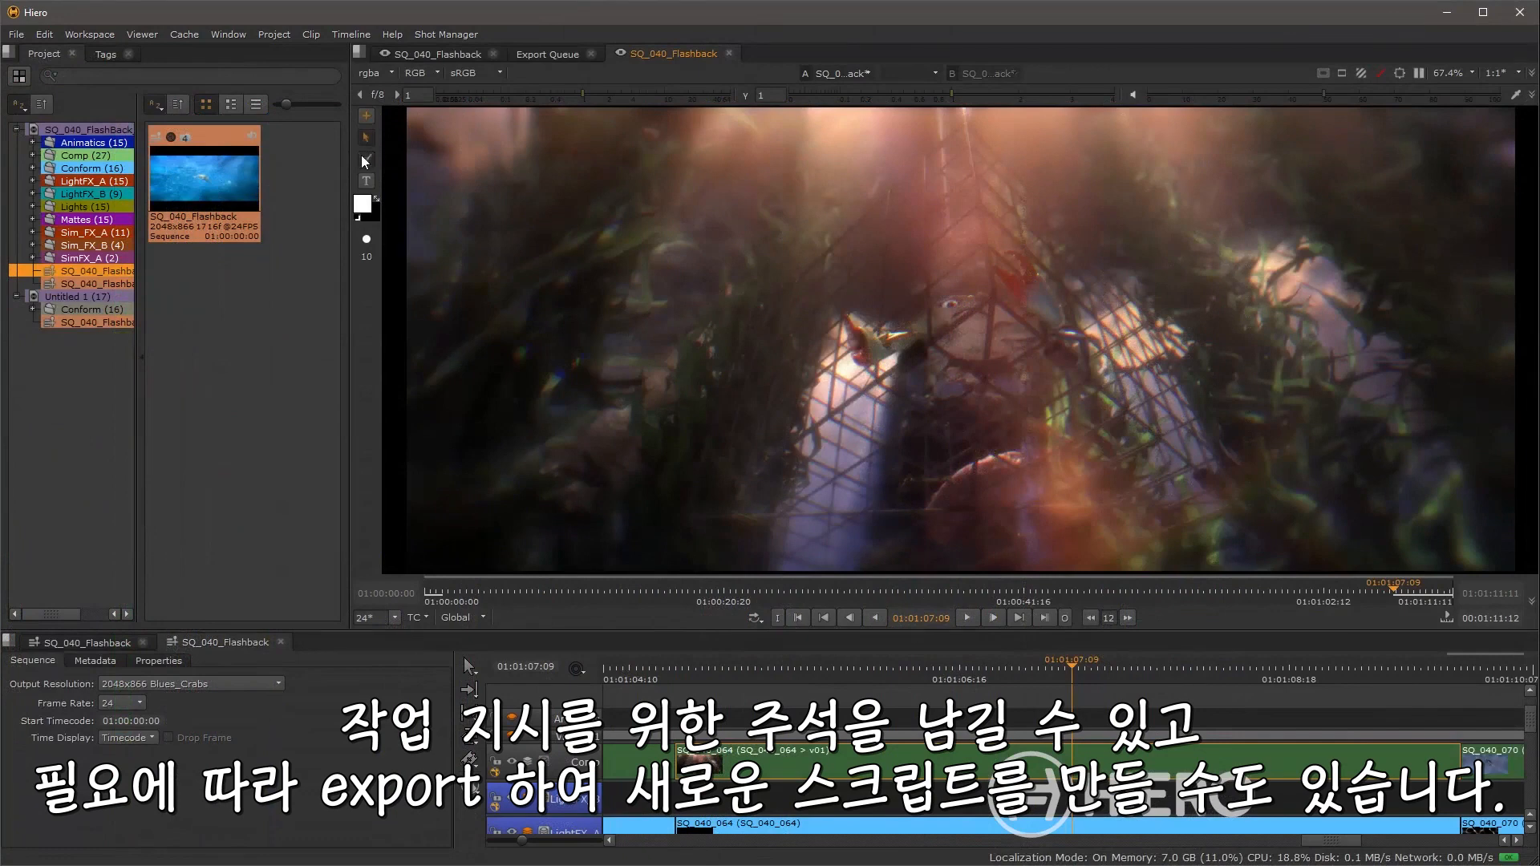
Step: Draw a freehand annotation stroke across the shot in the viewer
left_click(365, 163)
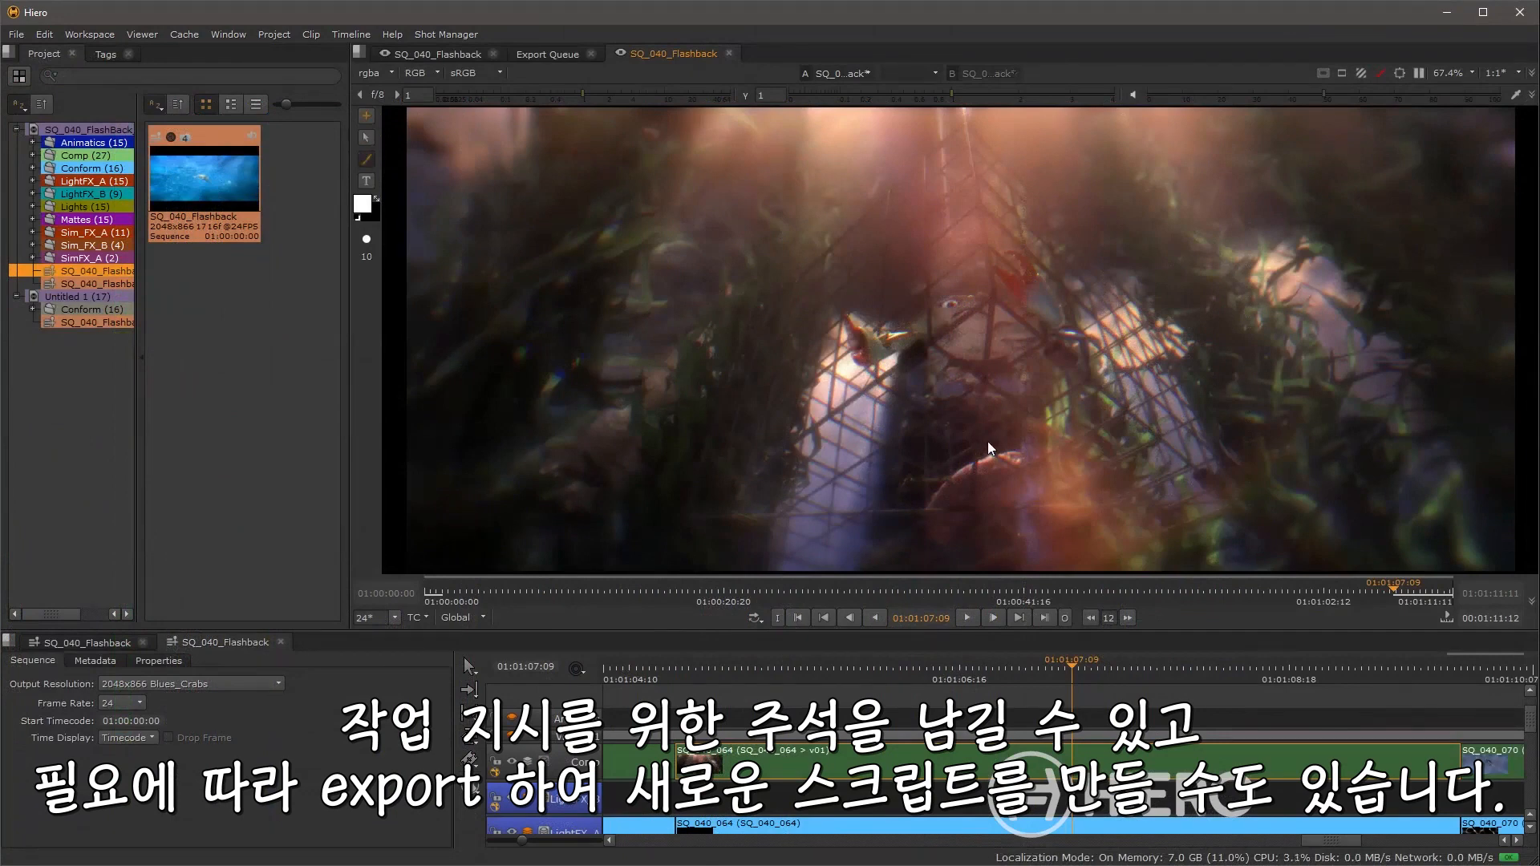
left_click_drag(640, 385, 783, 359)
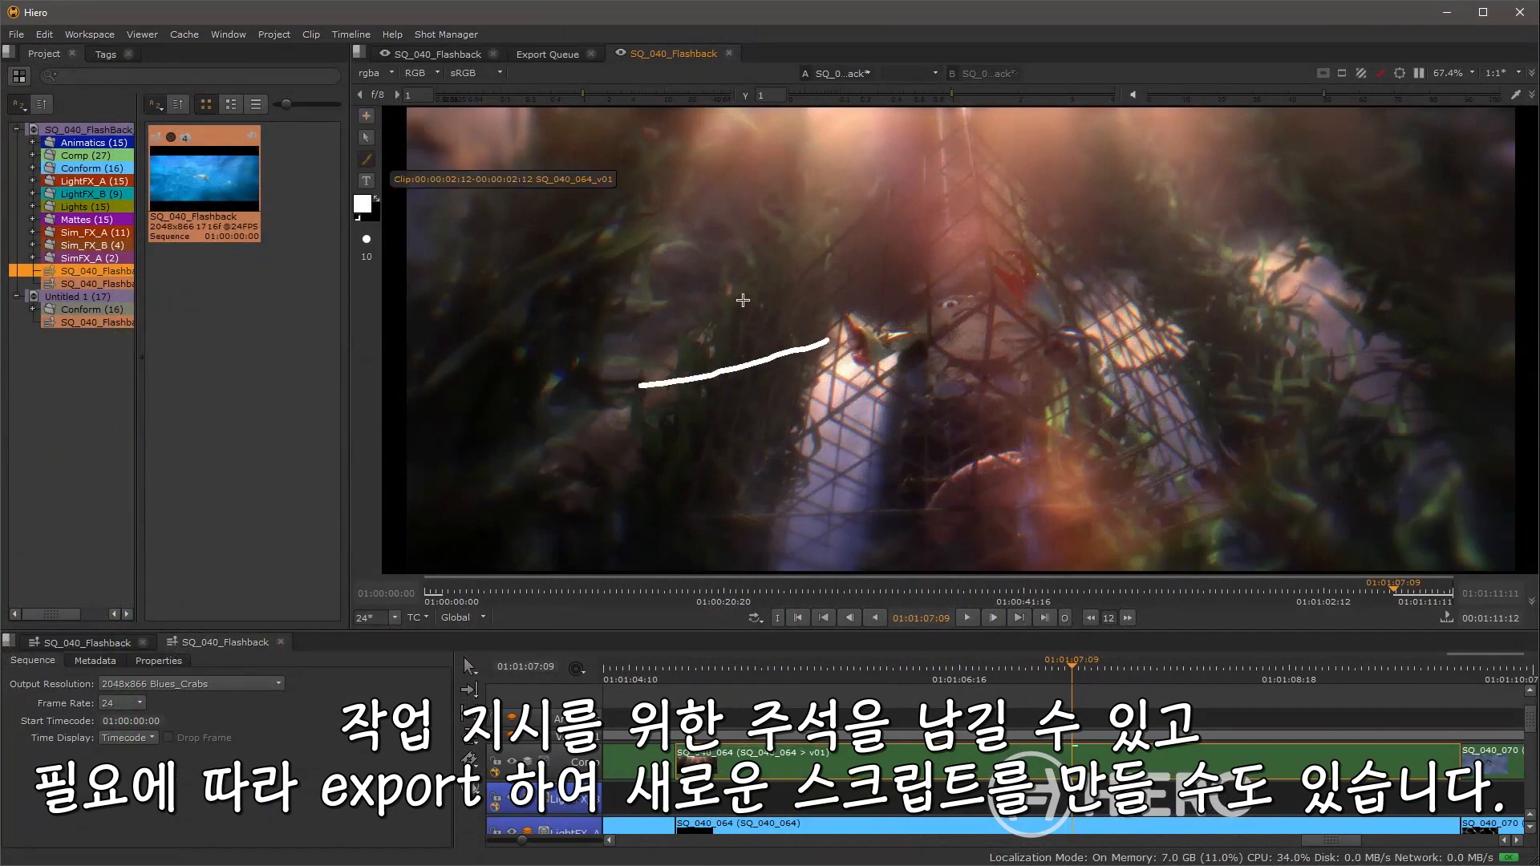
left_click_drag(746, 302, 815, 384)
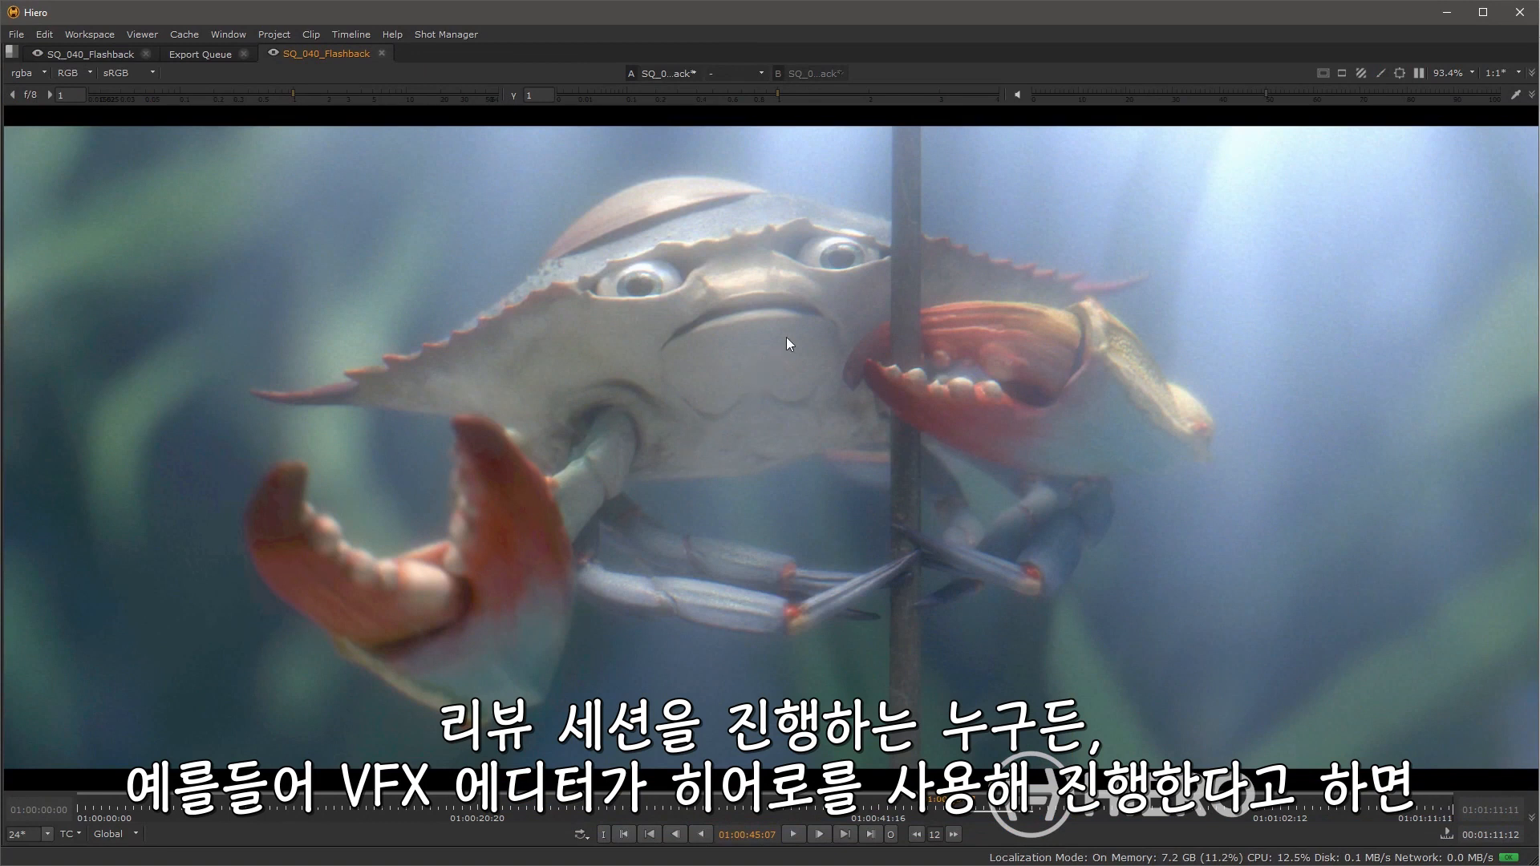
Step: Enable a wipe between the viewer's A and B inputs, position it, and open the B input's track list
key("w")
left_click_drag(754, 378, 549, 387)
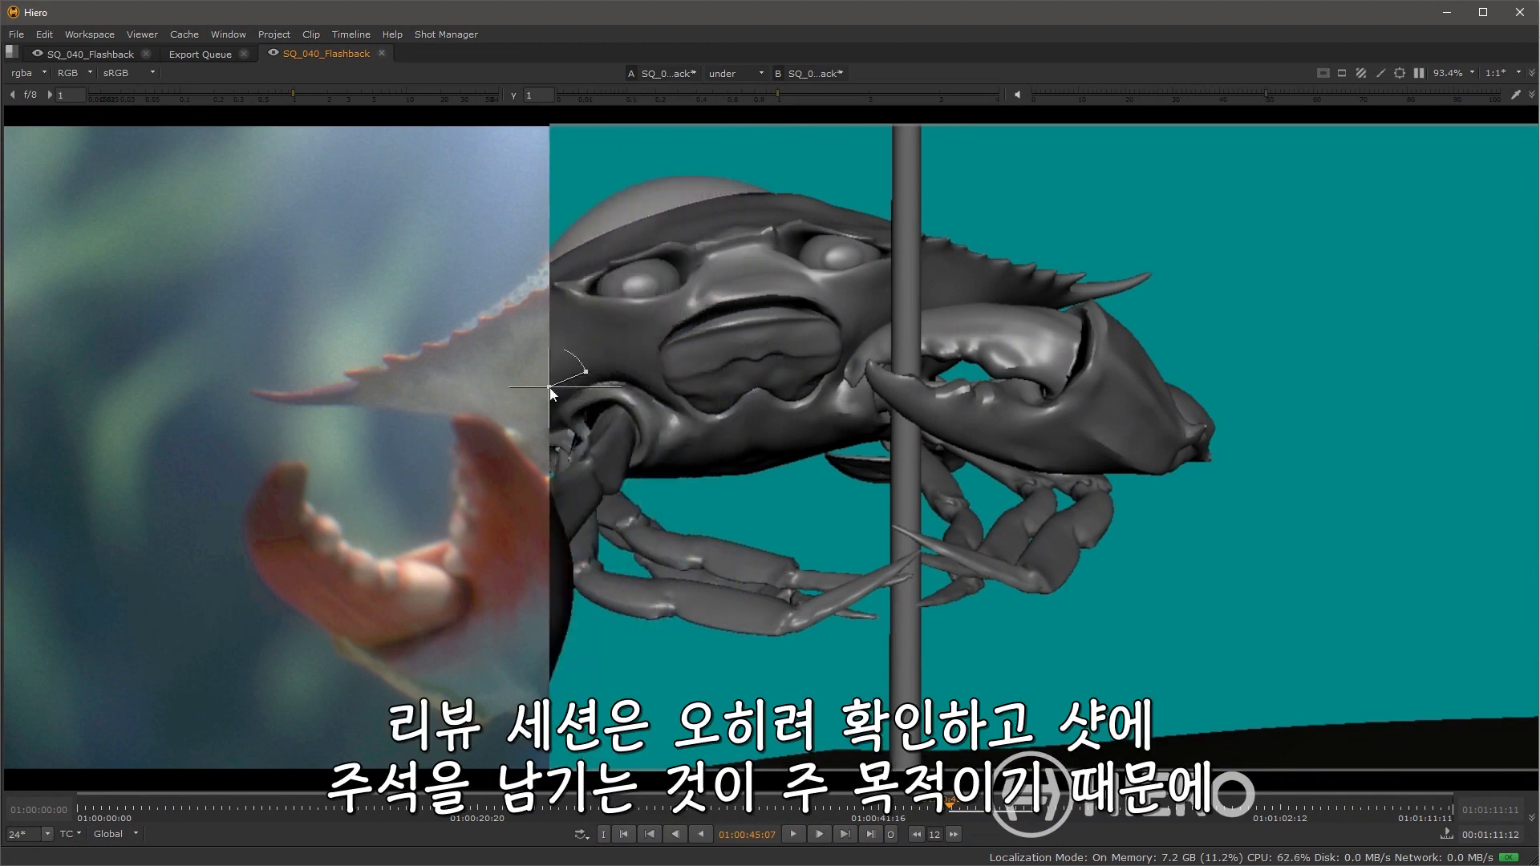
left_click(841, 72)
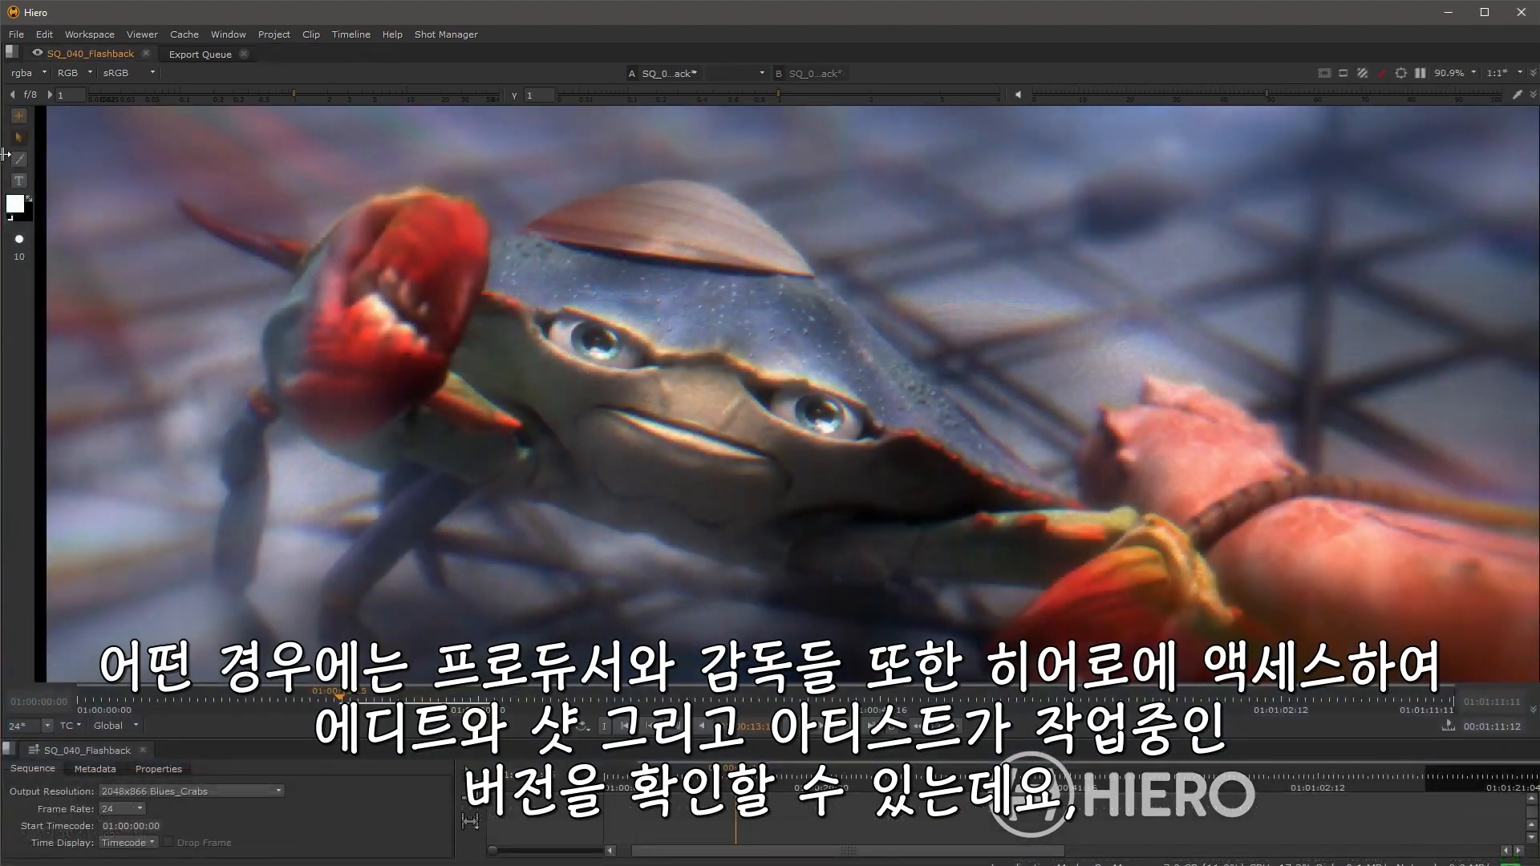
Step: Draw a circle annotation around the crab's face with the brush
left_click(19, 159)
mouse_move(726, 278)
left_mouse_down()
mouse_move(573, 333)
mouse_move(558, 392)
mouse_move(628, 466)
mouse_move(757, 457)
mouse_move(782, 369)
mouse_move(759, 302)
mouse_move(716, 275)
left_mouse_up()
left_click(21, 184)
Step: Add a text annotation reading "Back to earlier version" beside the circled face and reposition it
left_click(861, 334)
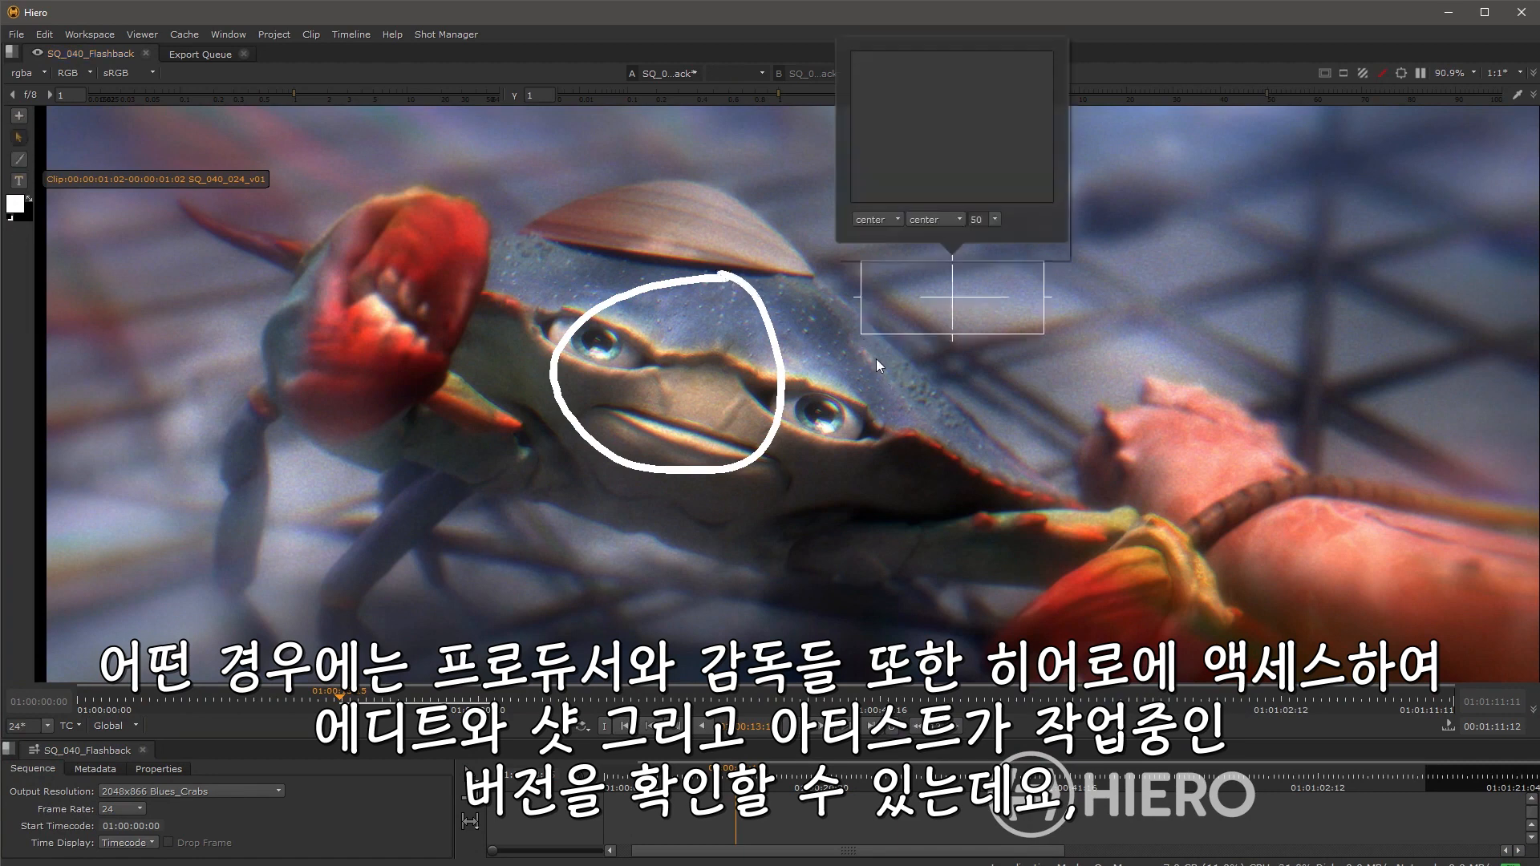
type("Bac")
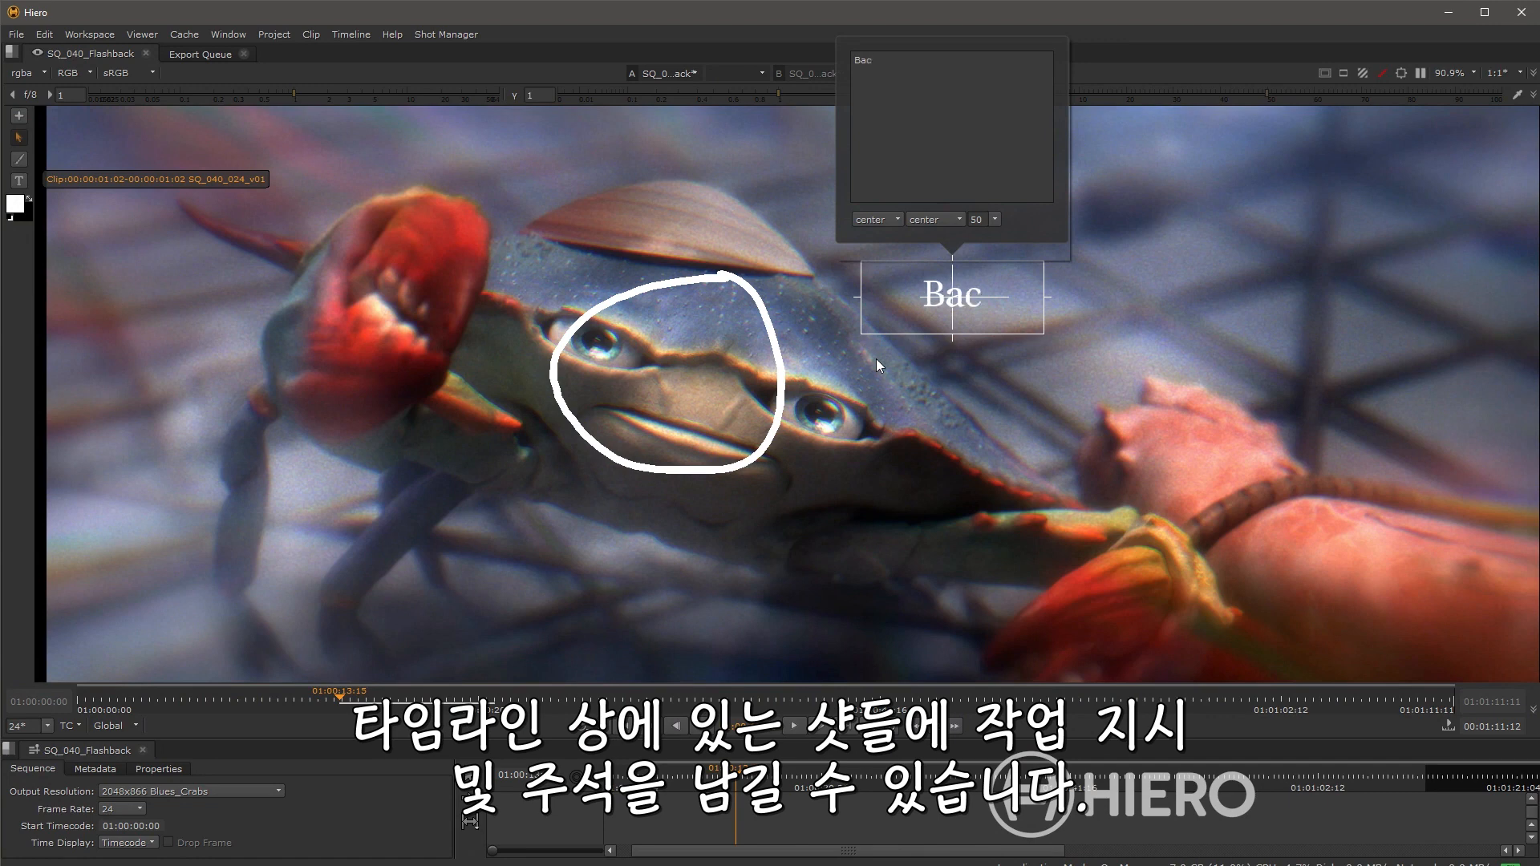
type("k to")
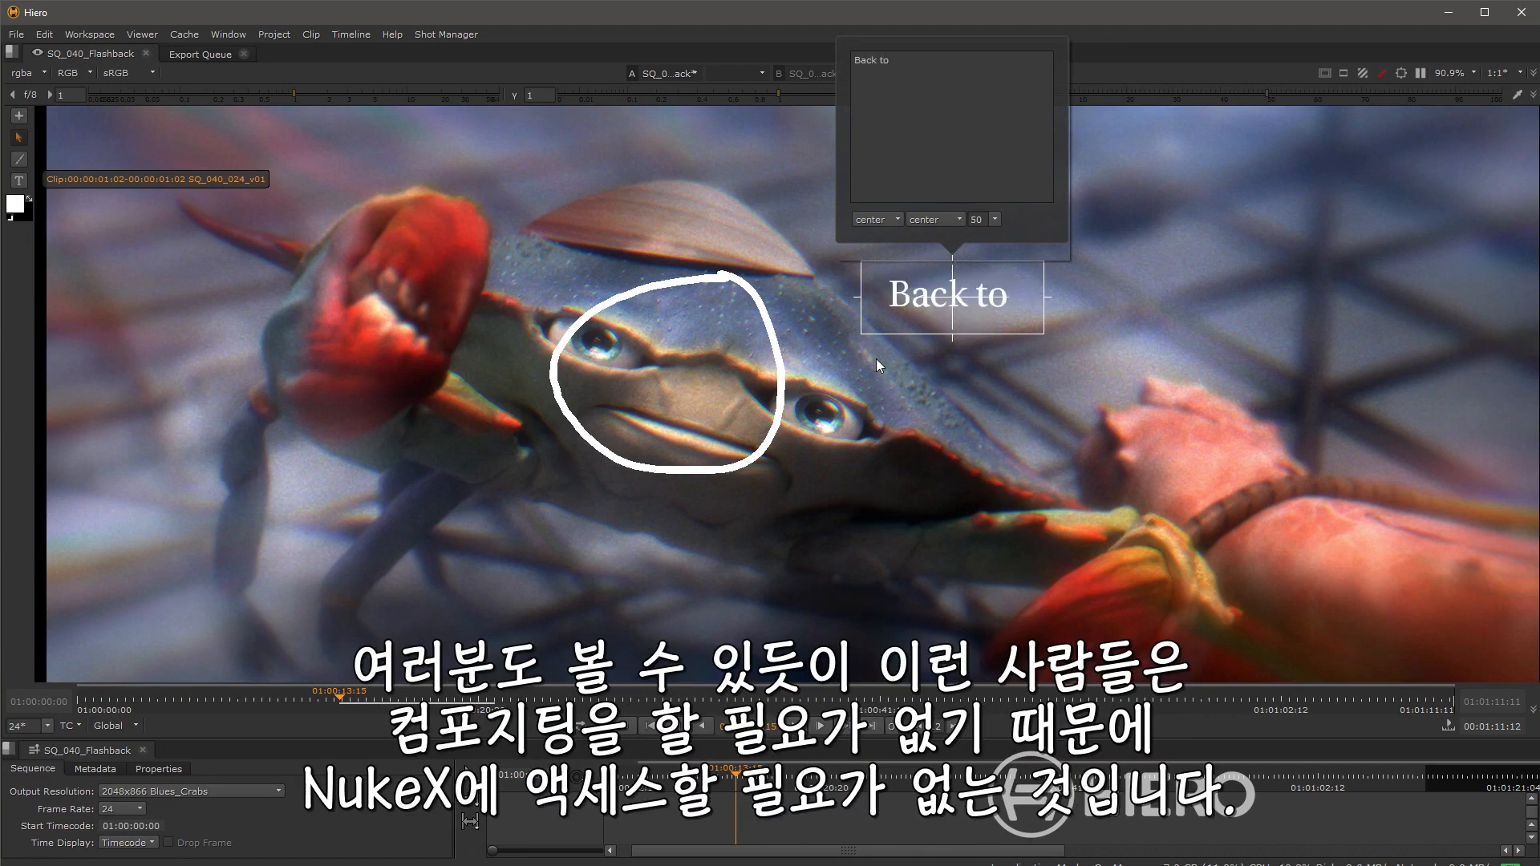
type(" earlier version")
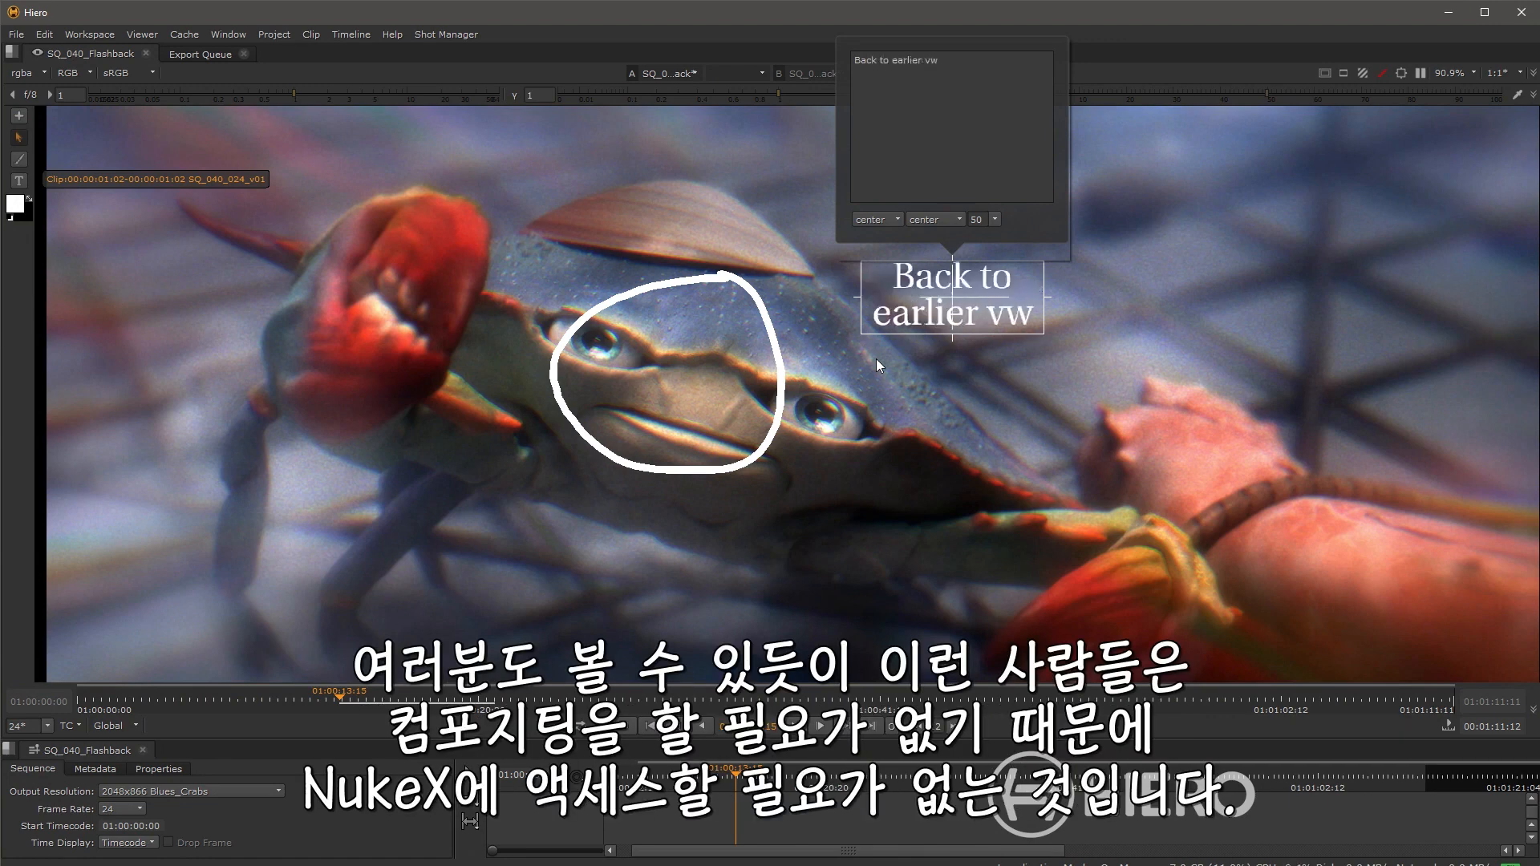
left_click_drag(954, 296, 681, 374)
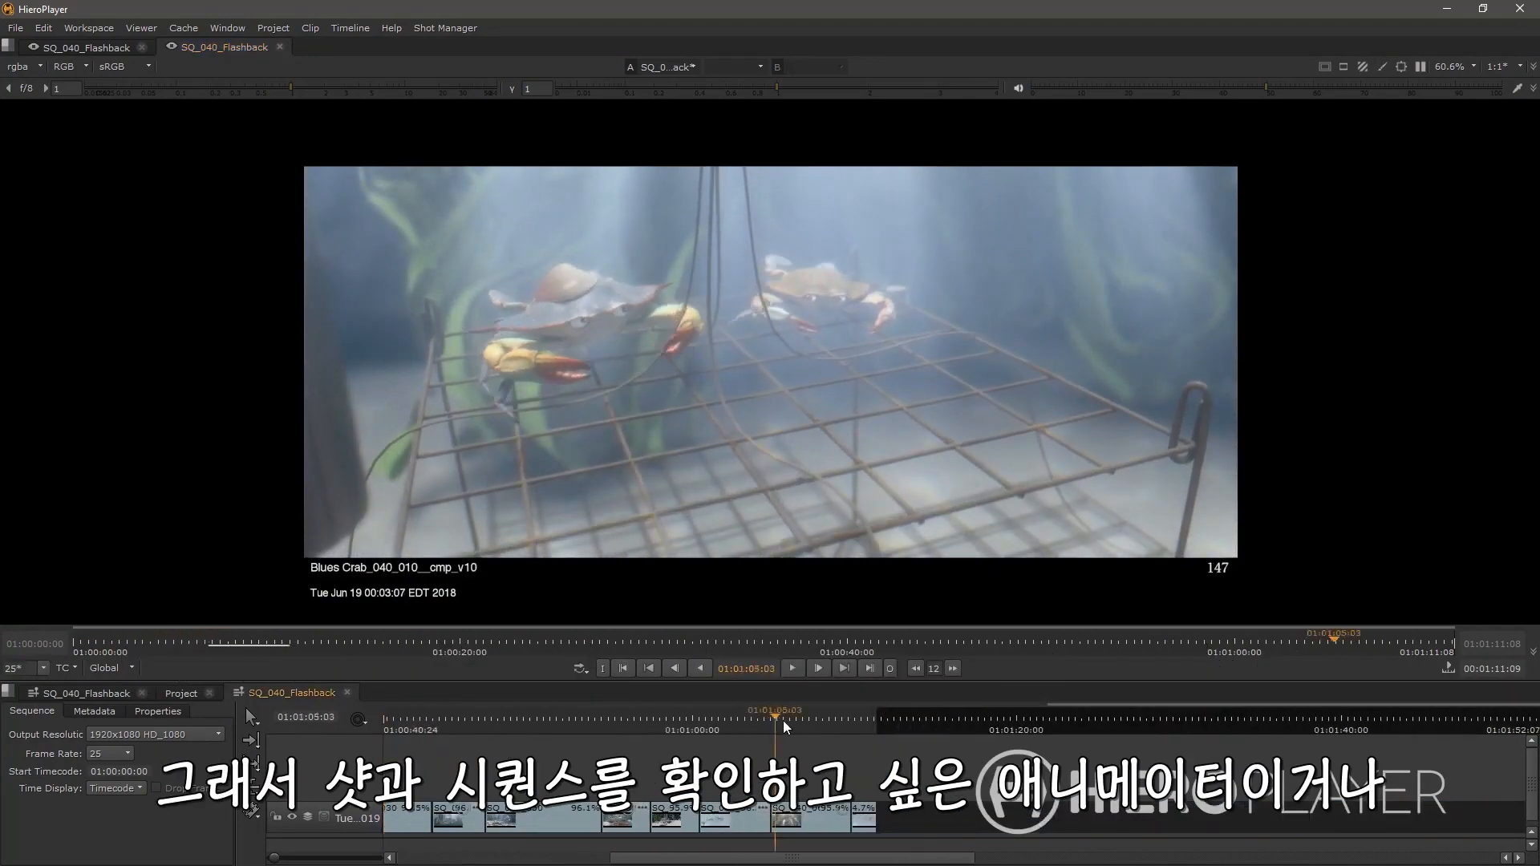
Step: Scan the SQ_040_064 clip on the timeline for new versions and acknowledge the result
left_click_drag(786, 726, 816, 726)
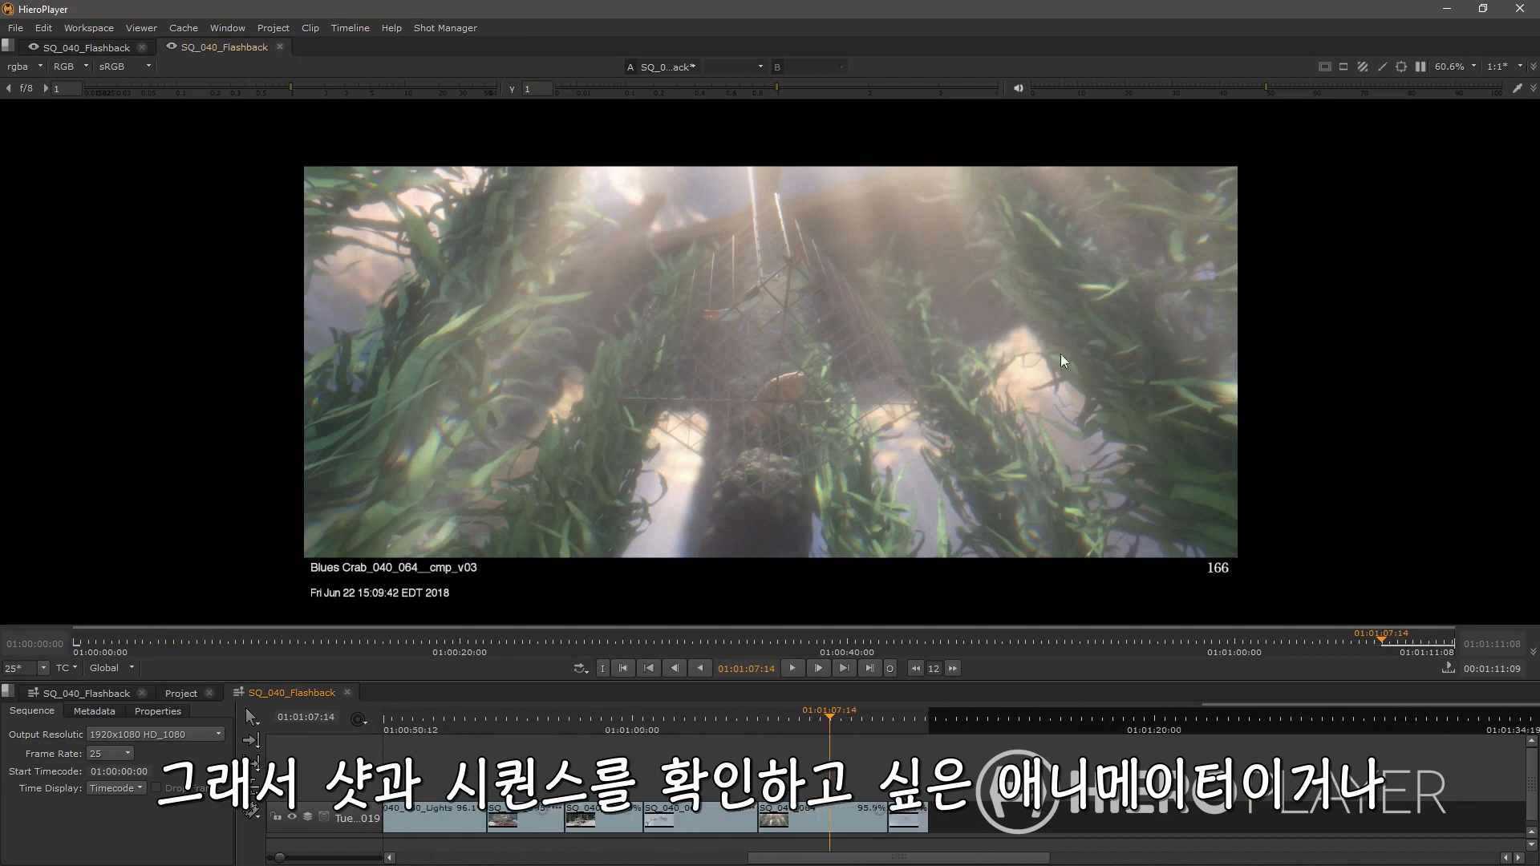
scroll(922, 361, "up", 2)
left_click_drag(921, 361, 900, 402)
right_click(790, 816)
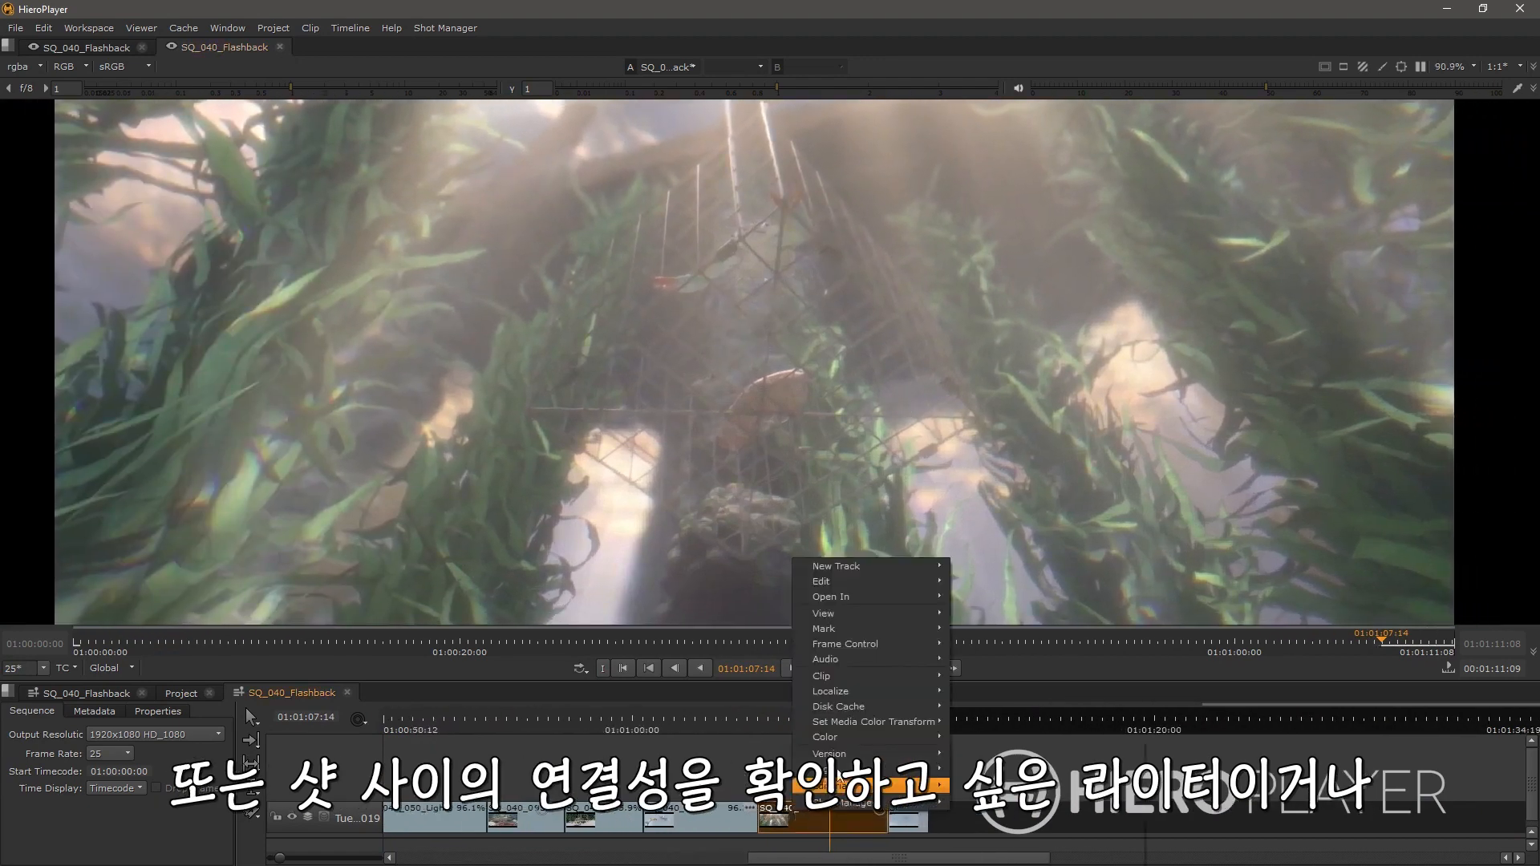
mouse_move(834, 754)
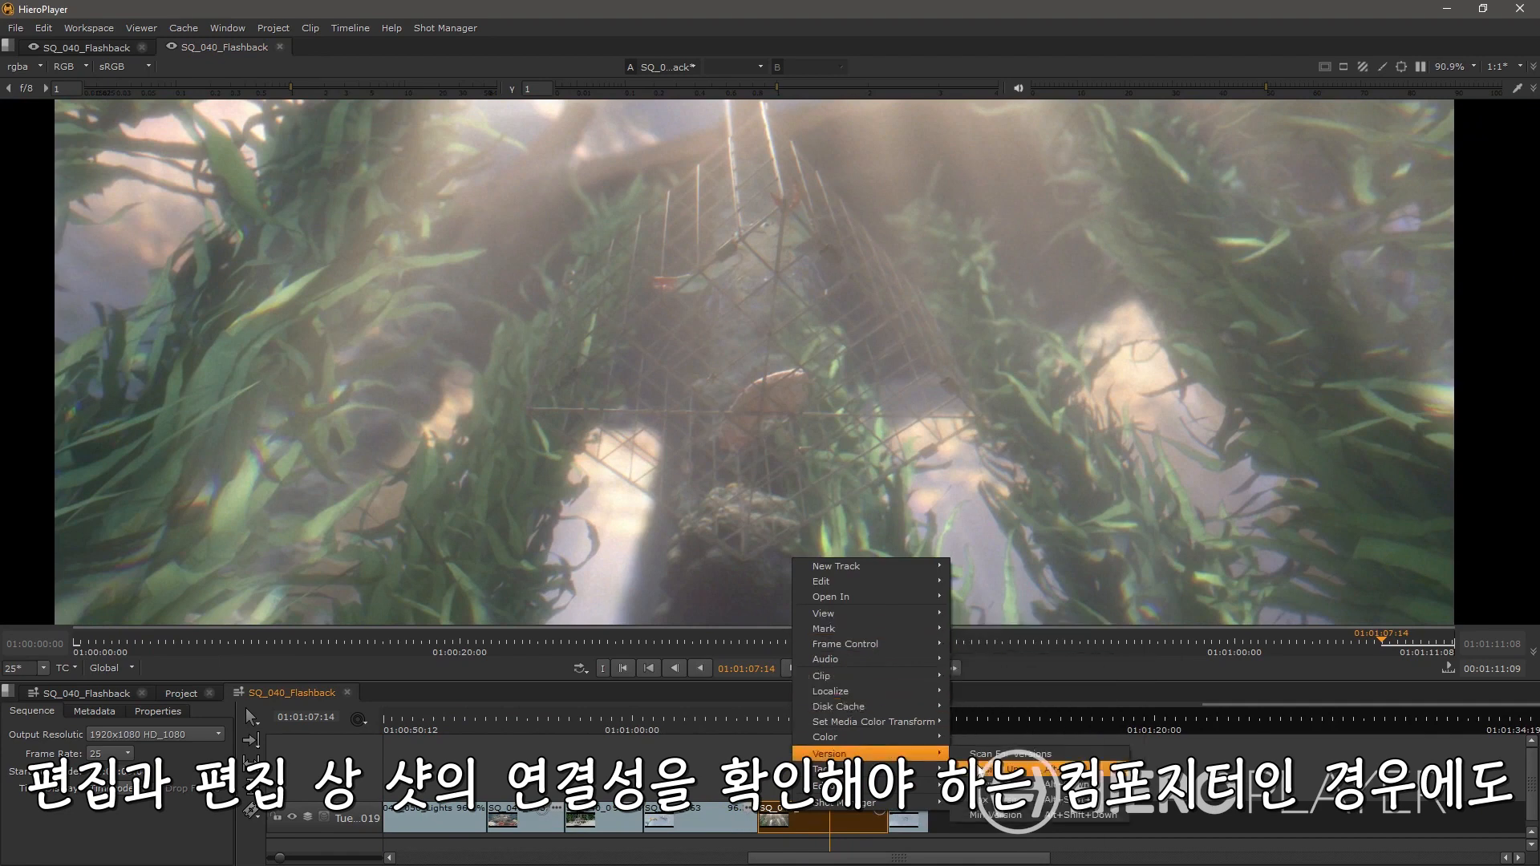
left_click(1007, 754)
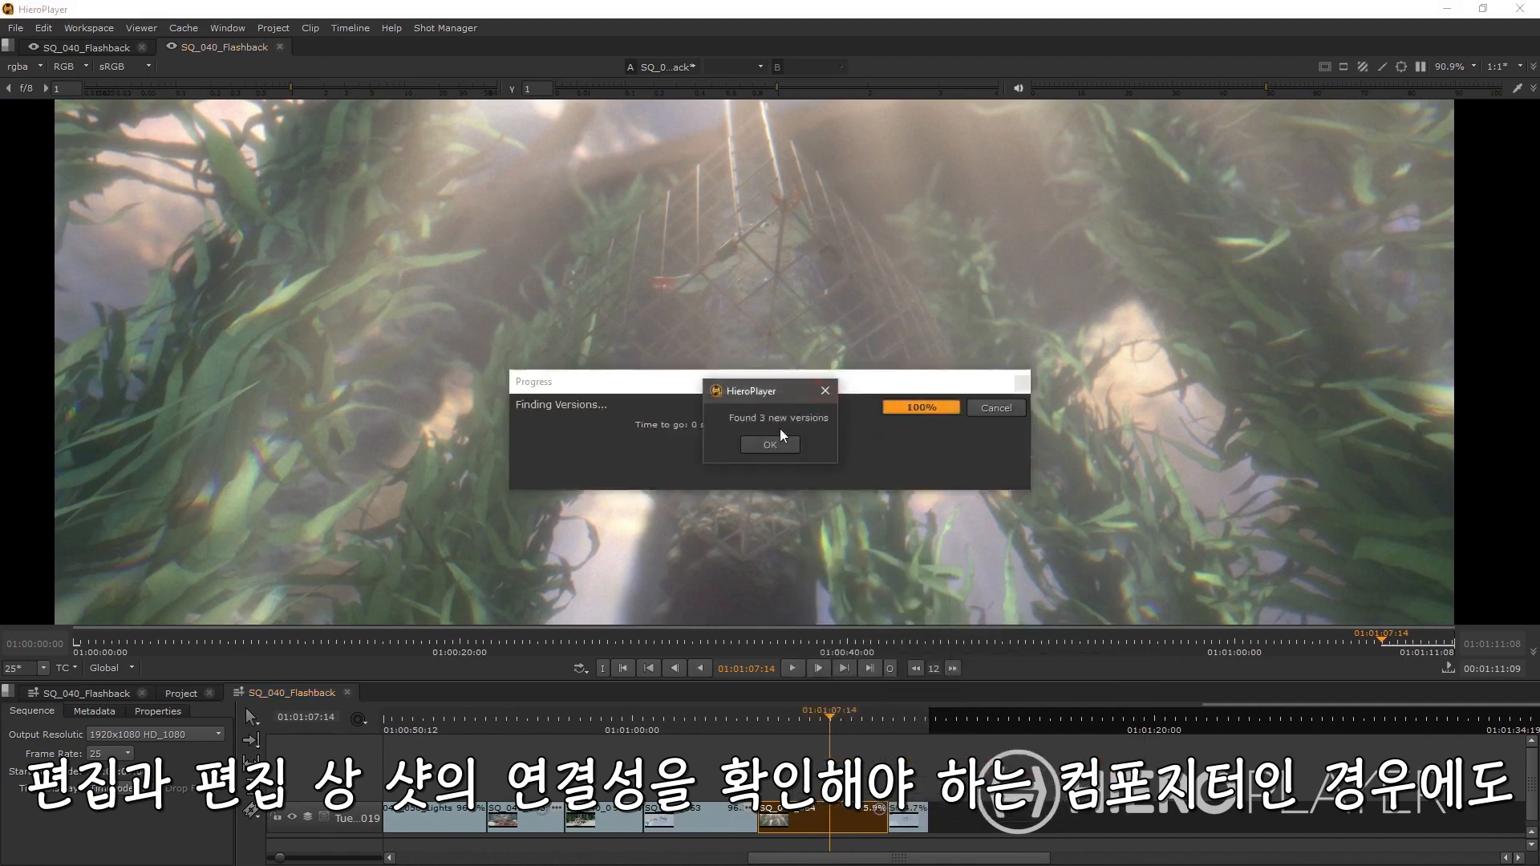
left_click(764, 449)
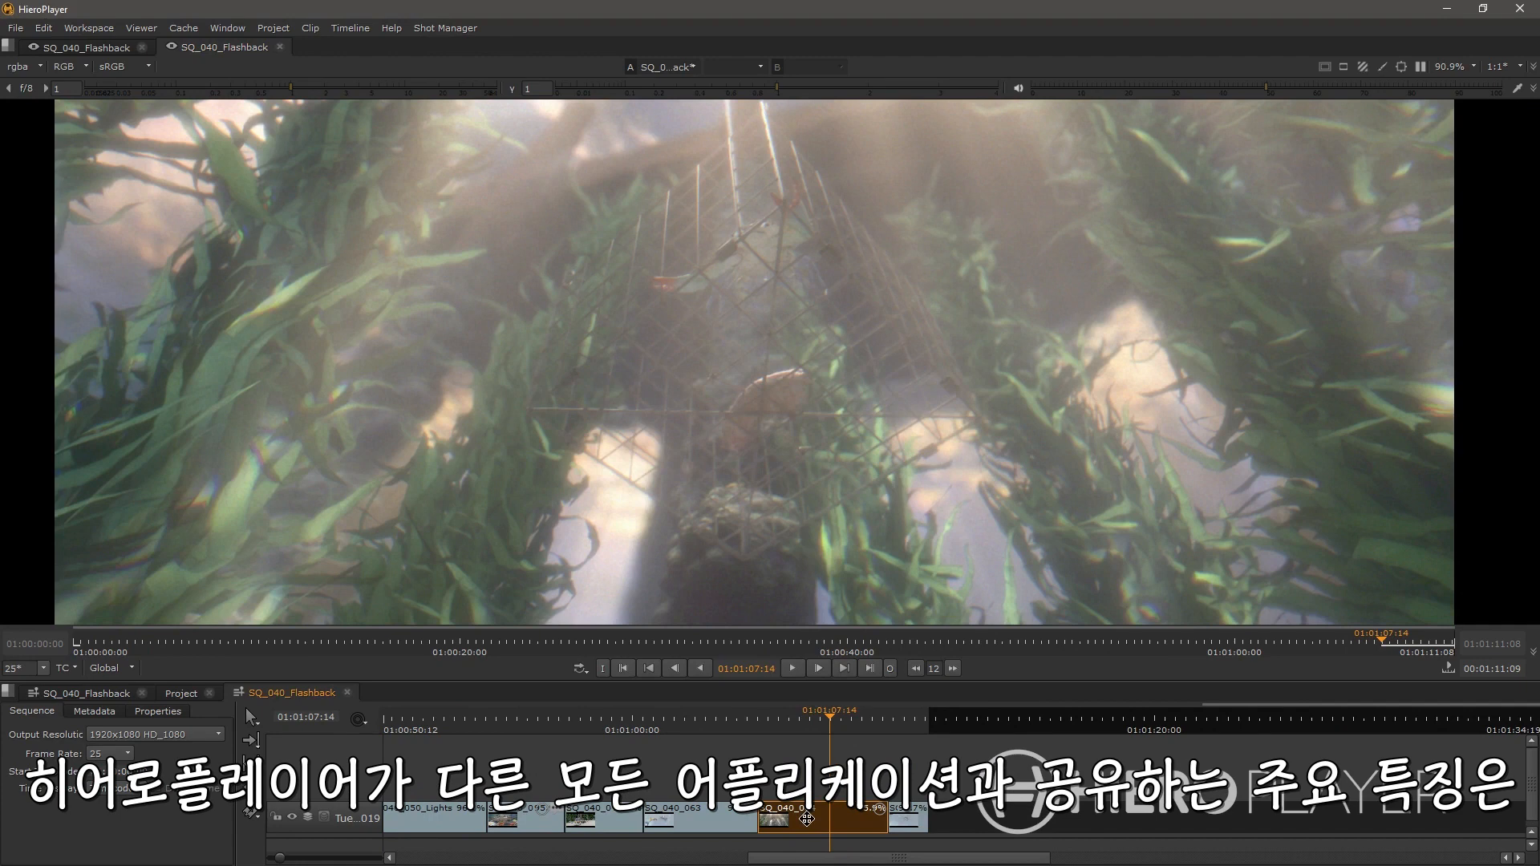
Step: Version up the SQ_040_064 clip twice and pick a version from its version list
key("alt+Up")
key("alt+Up")
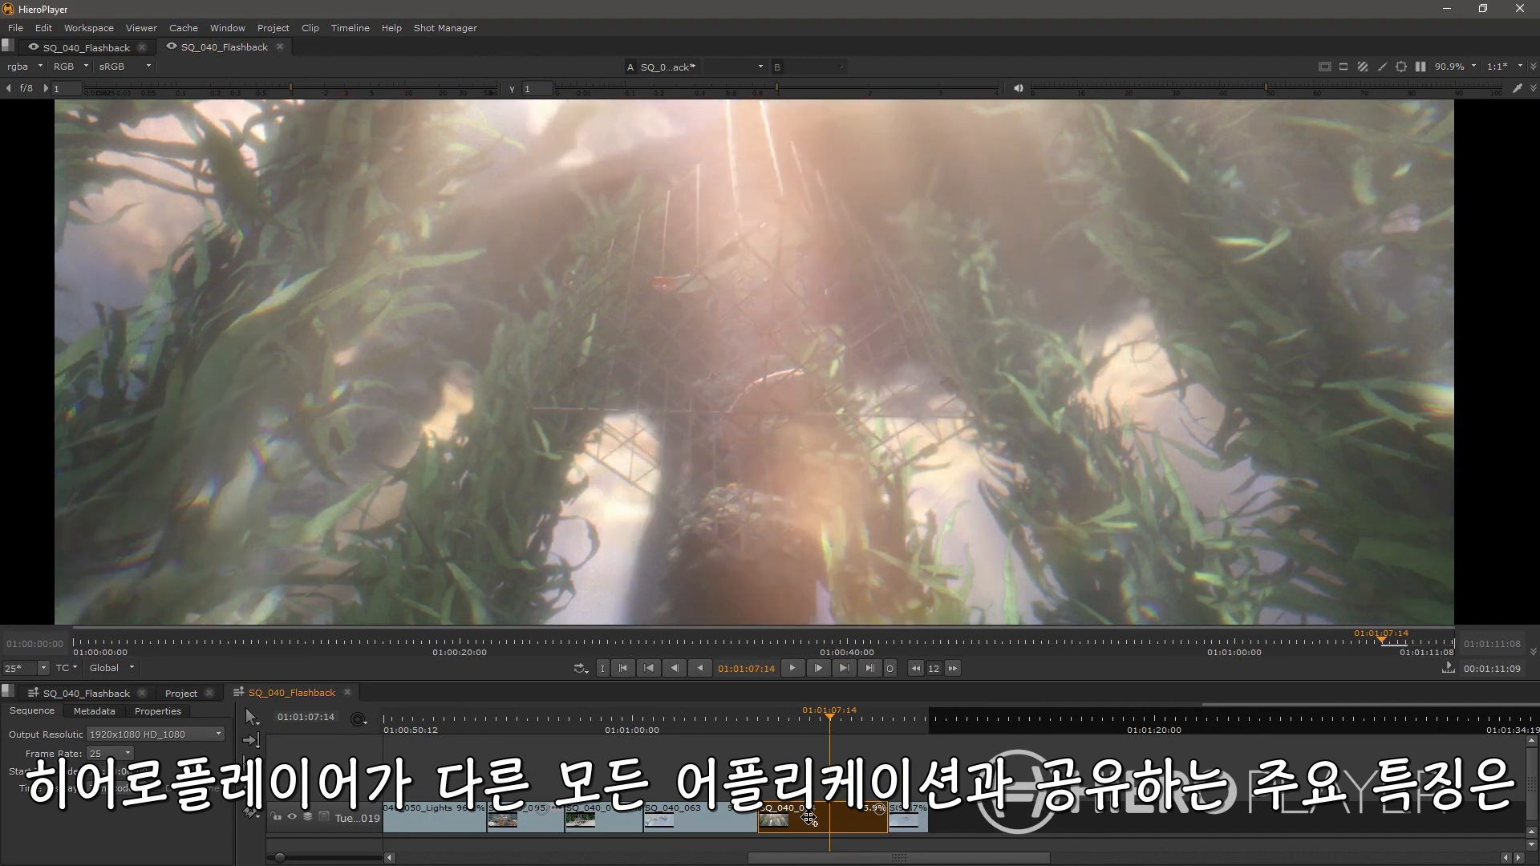
left_click(810, 820, "alt")
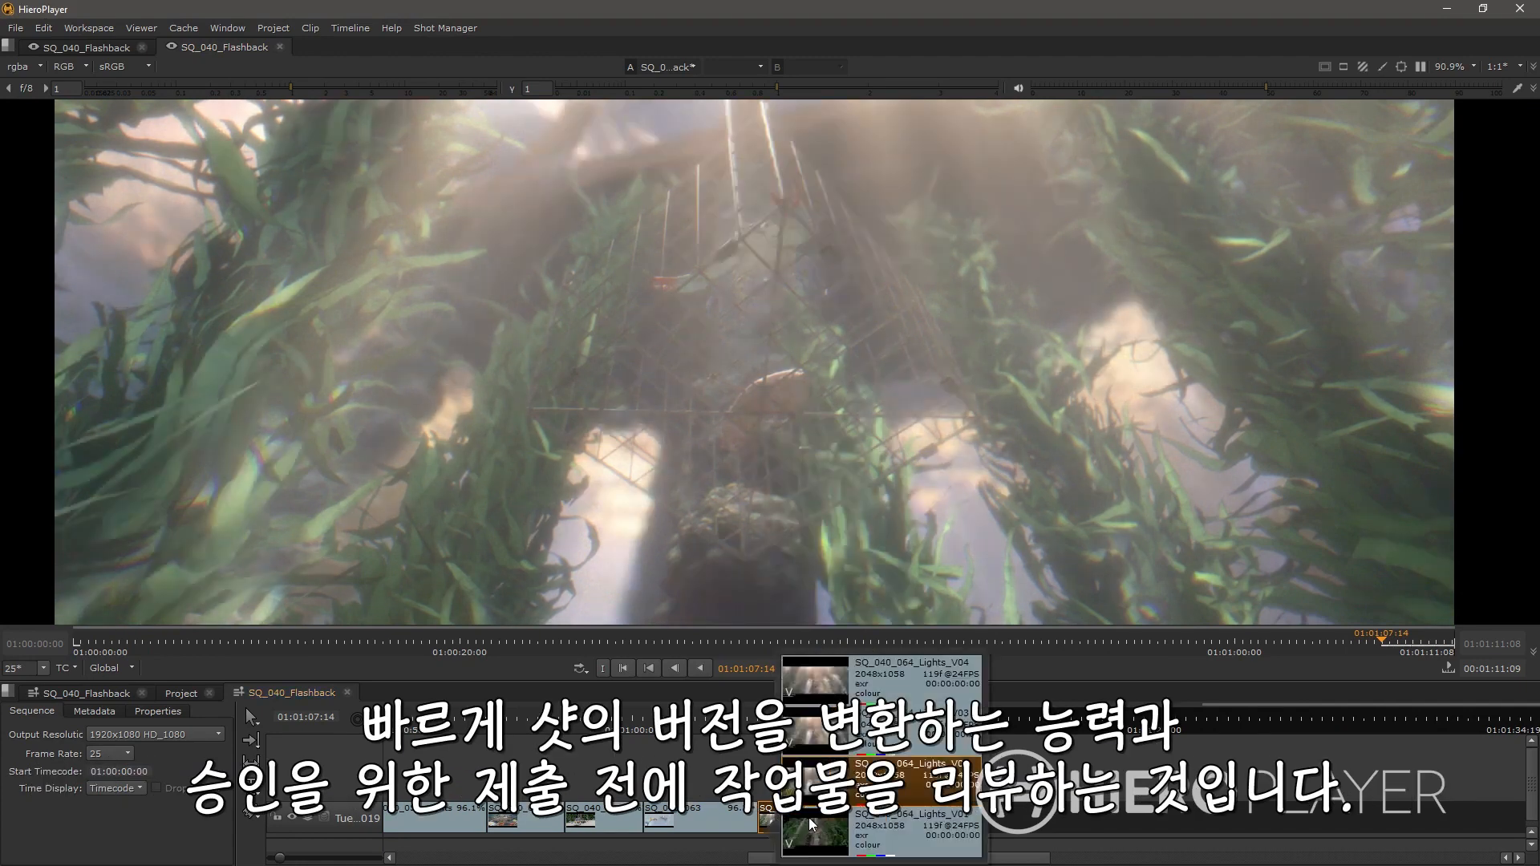
left_click(810, 822)
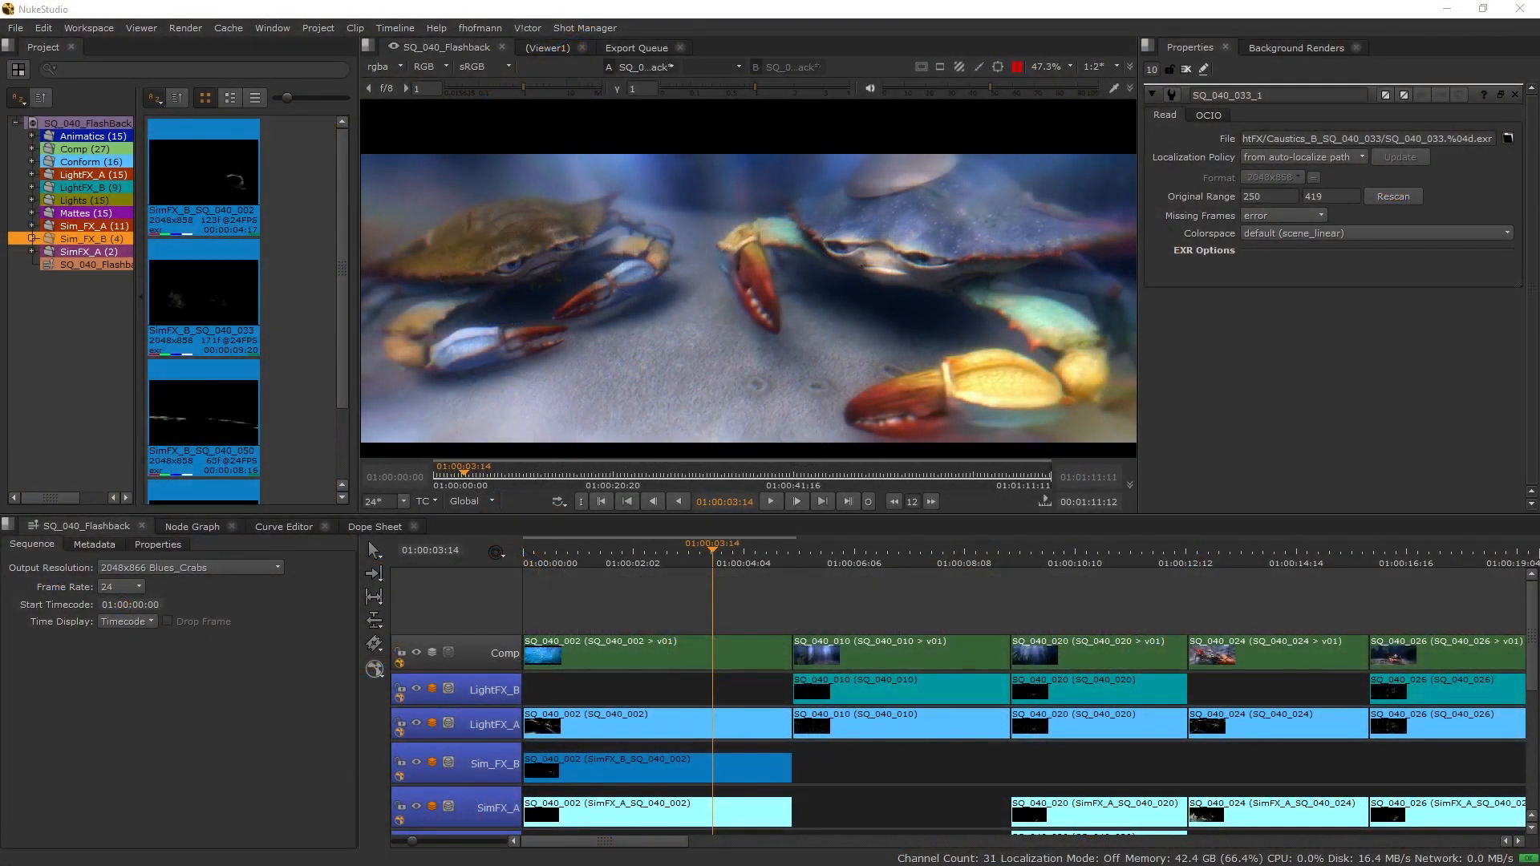
left_click(1346, 413)
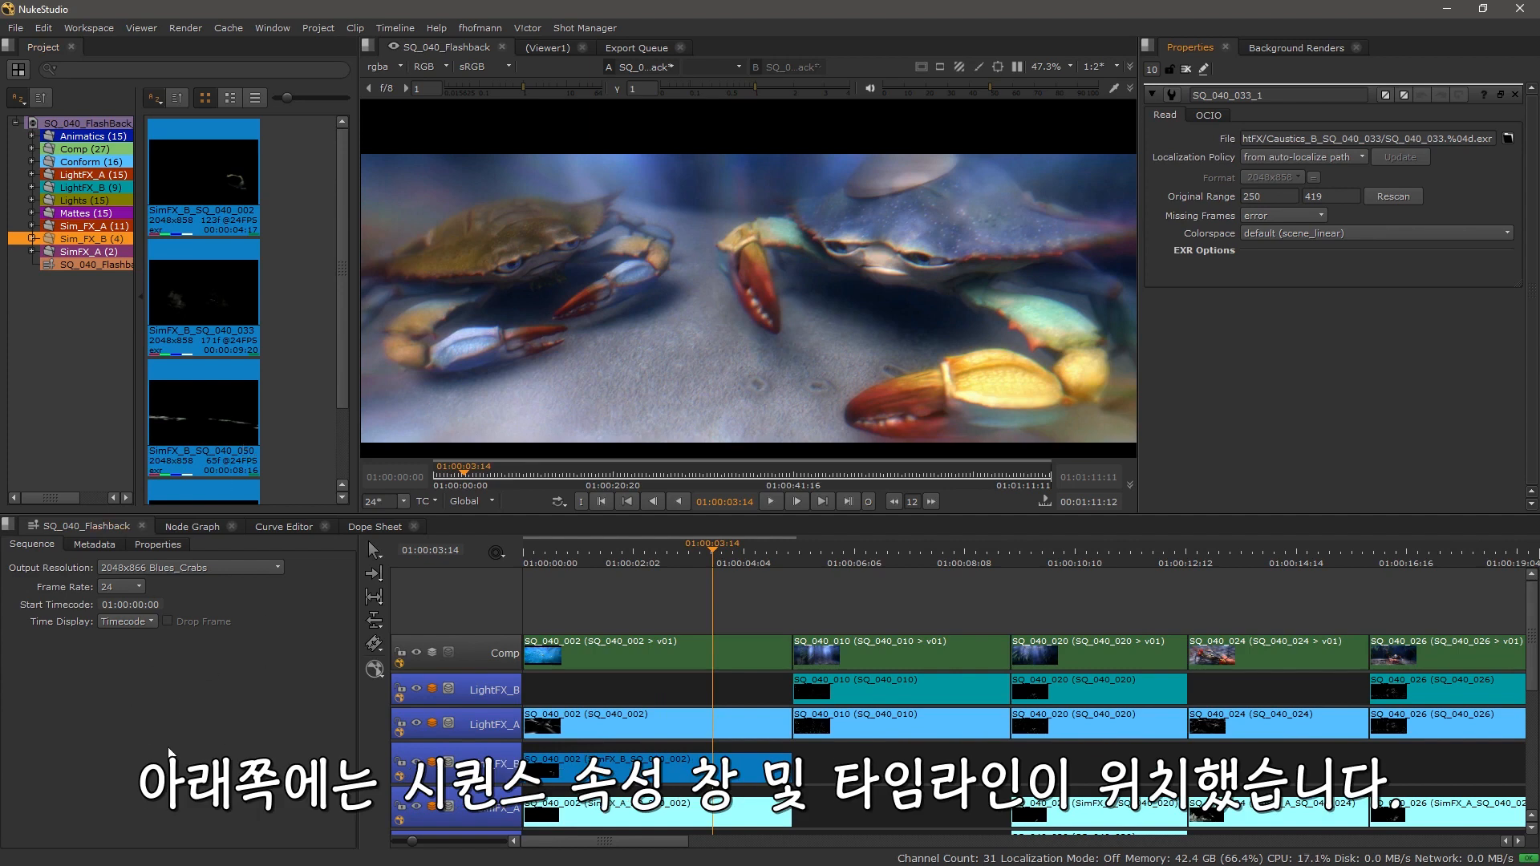
scroll(1290, 583, "right", 3)
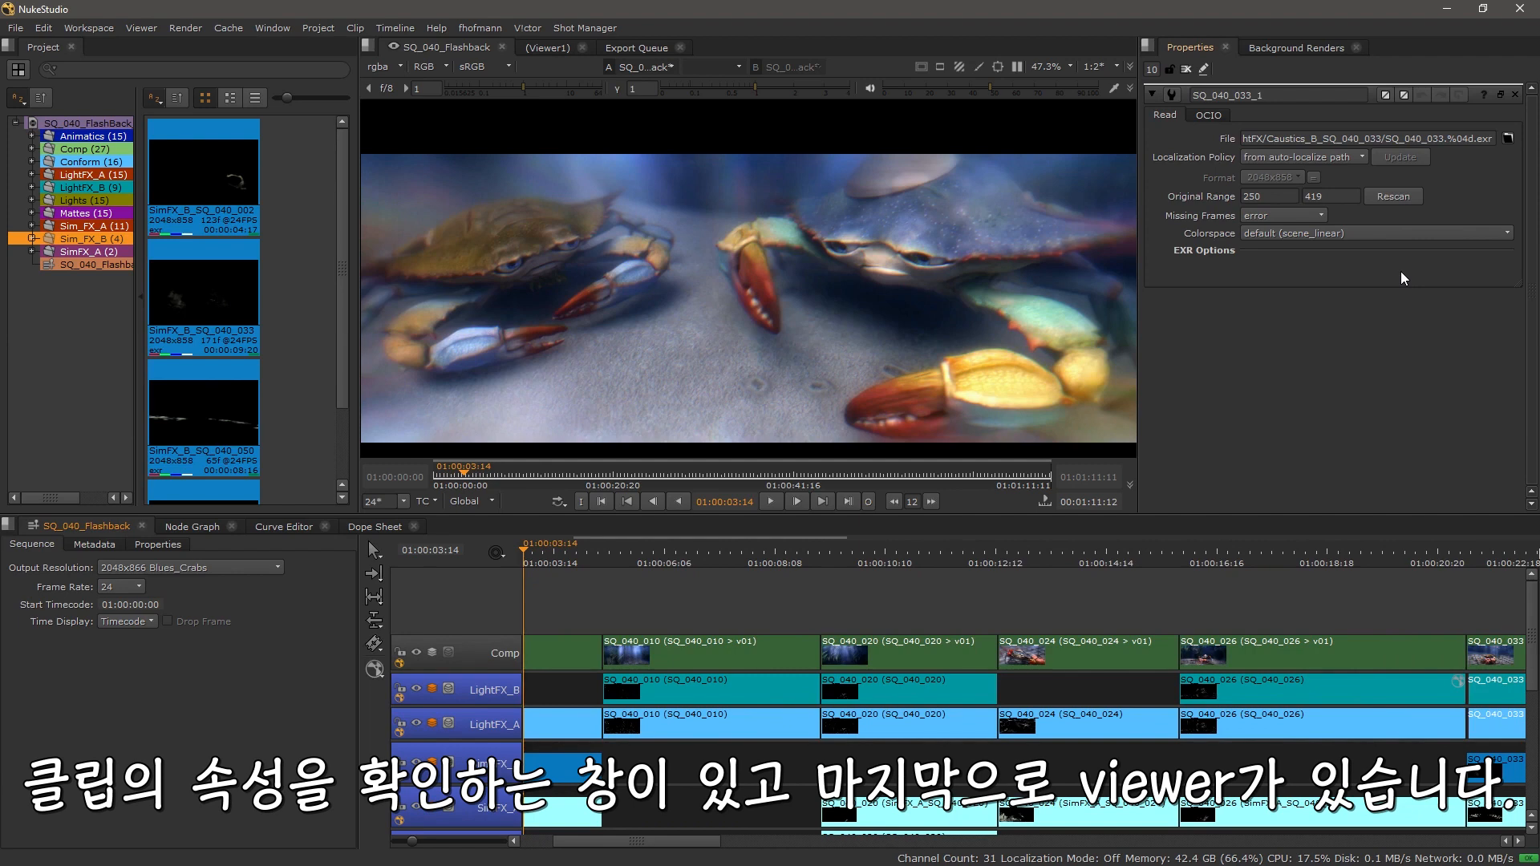
left_click_drag(710, 360, 704, 334)
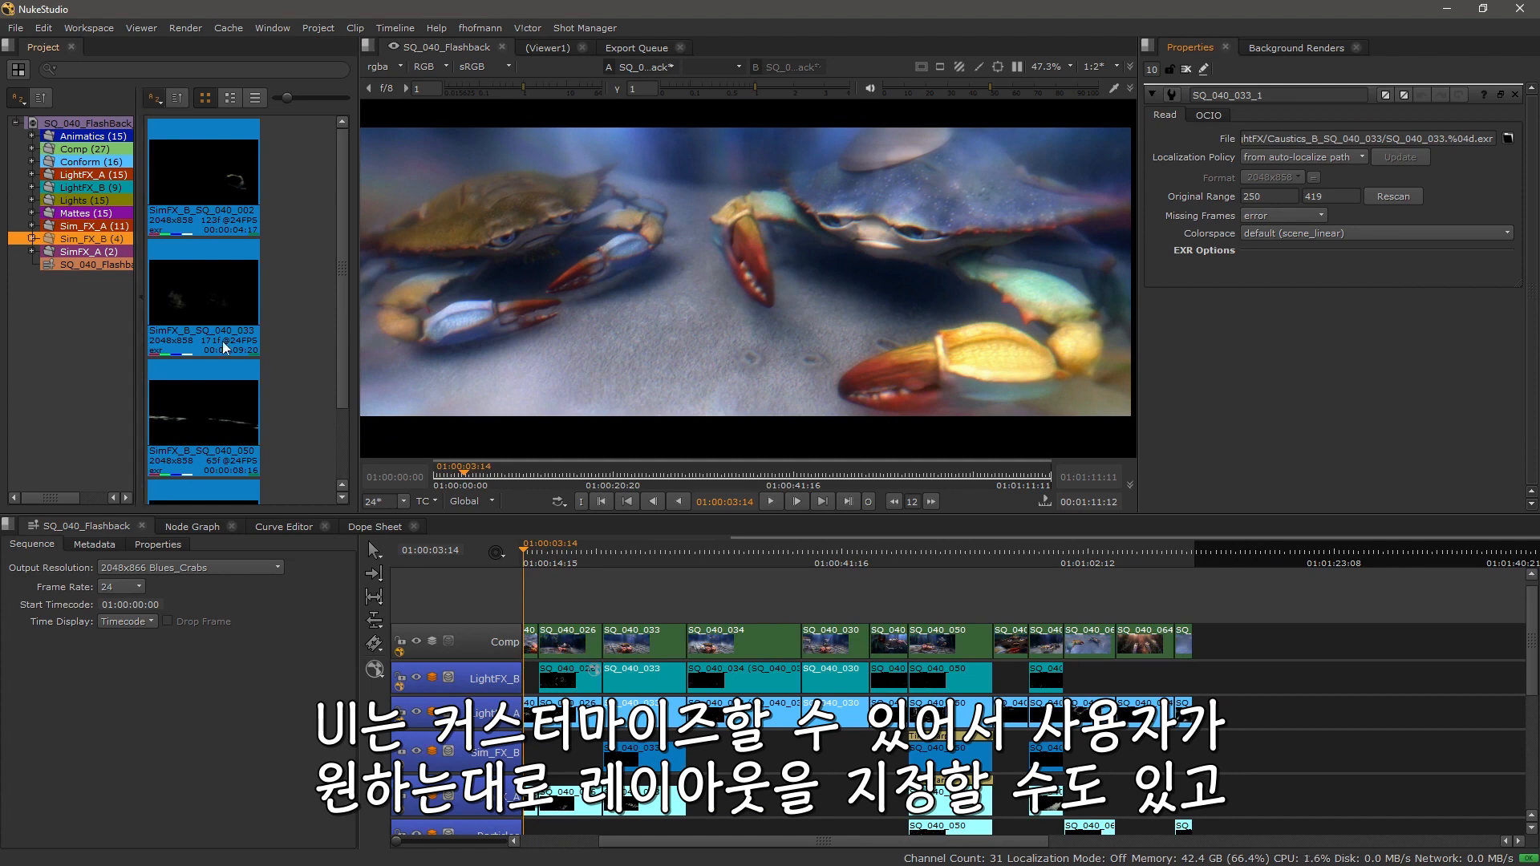
Step: Switch through the Conforming, Editing and Reviewing workspaces, returning to Conforming
left_click(84, 27)
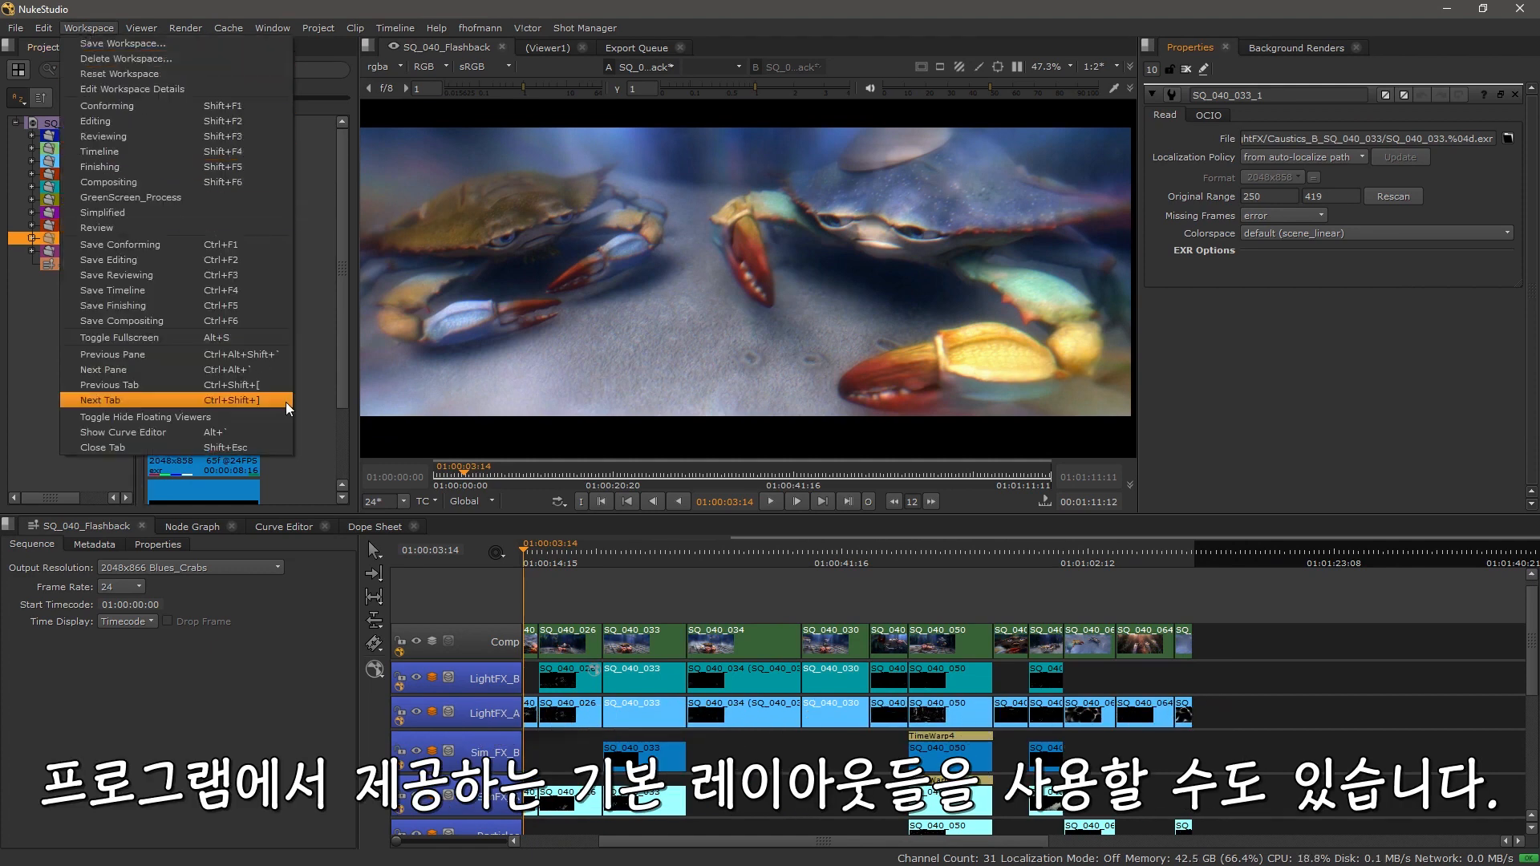
key("shift+F1")
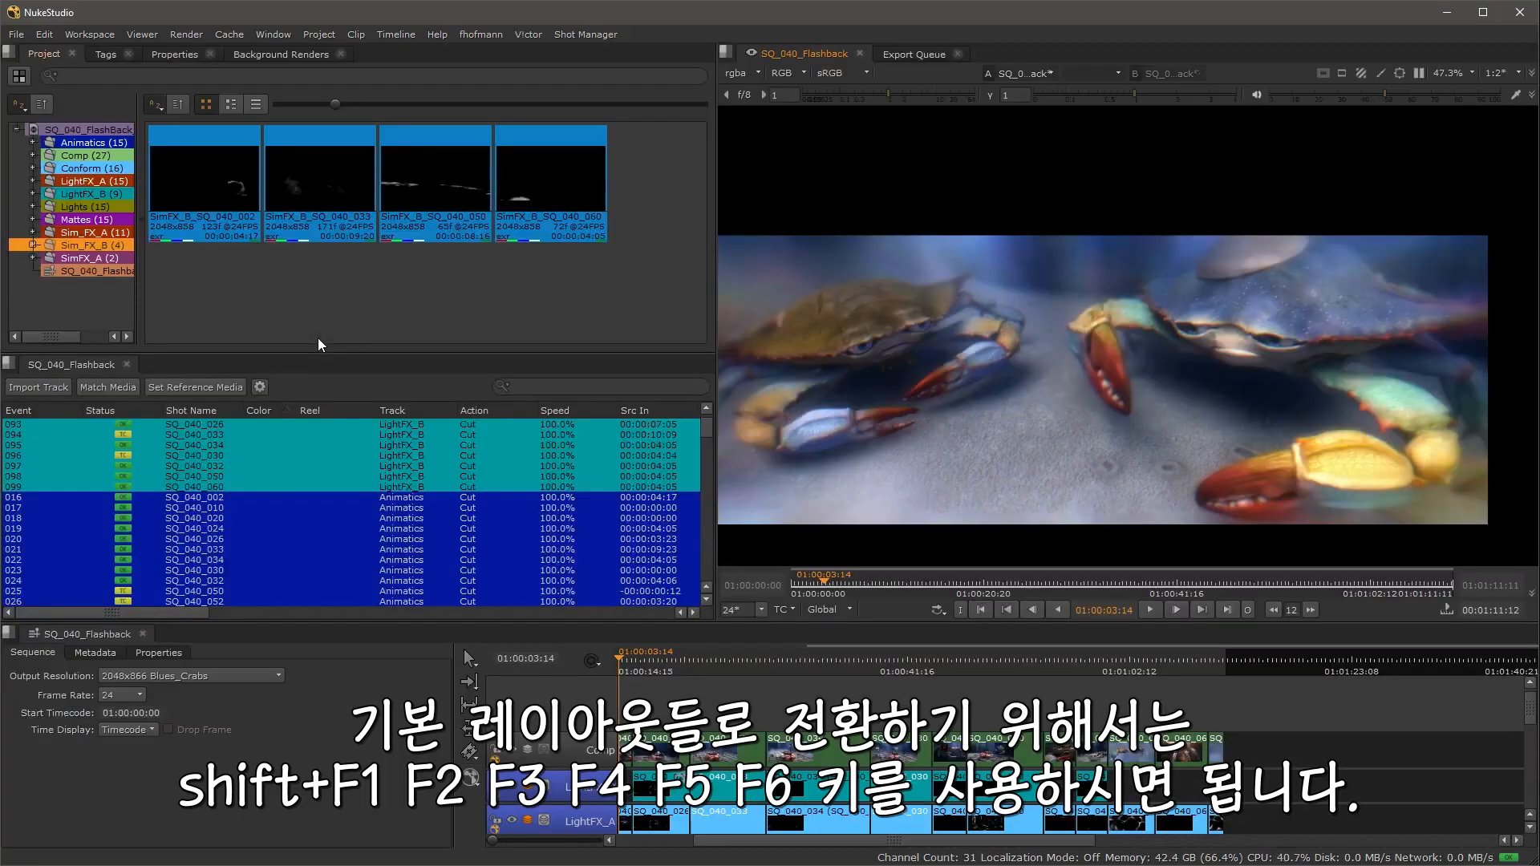
key("shift+F2")
key("shift+F3")
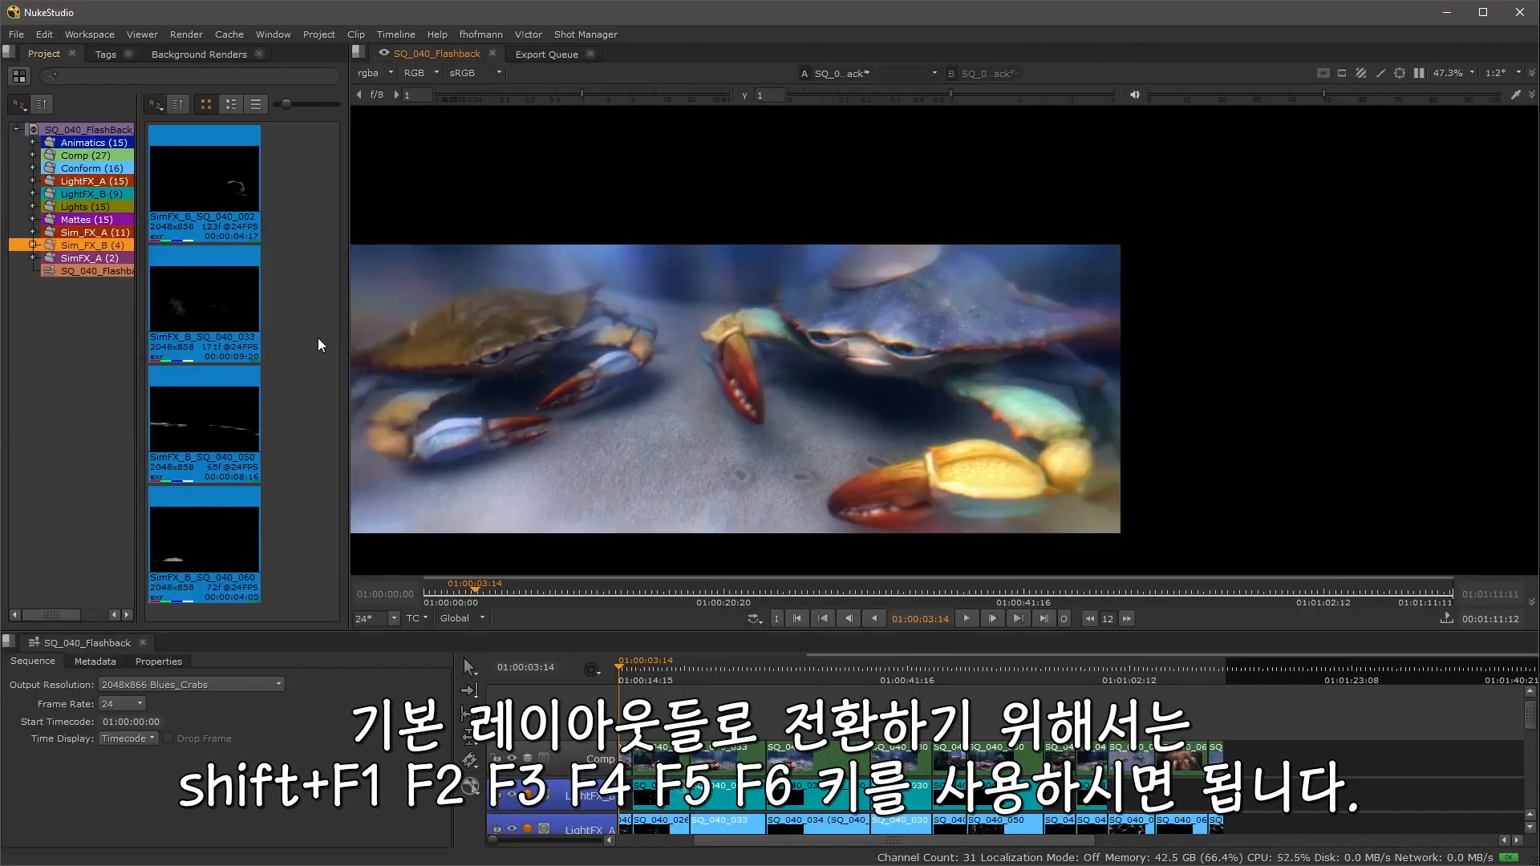
left_click_drag(651, 375, 735, 363)
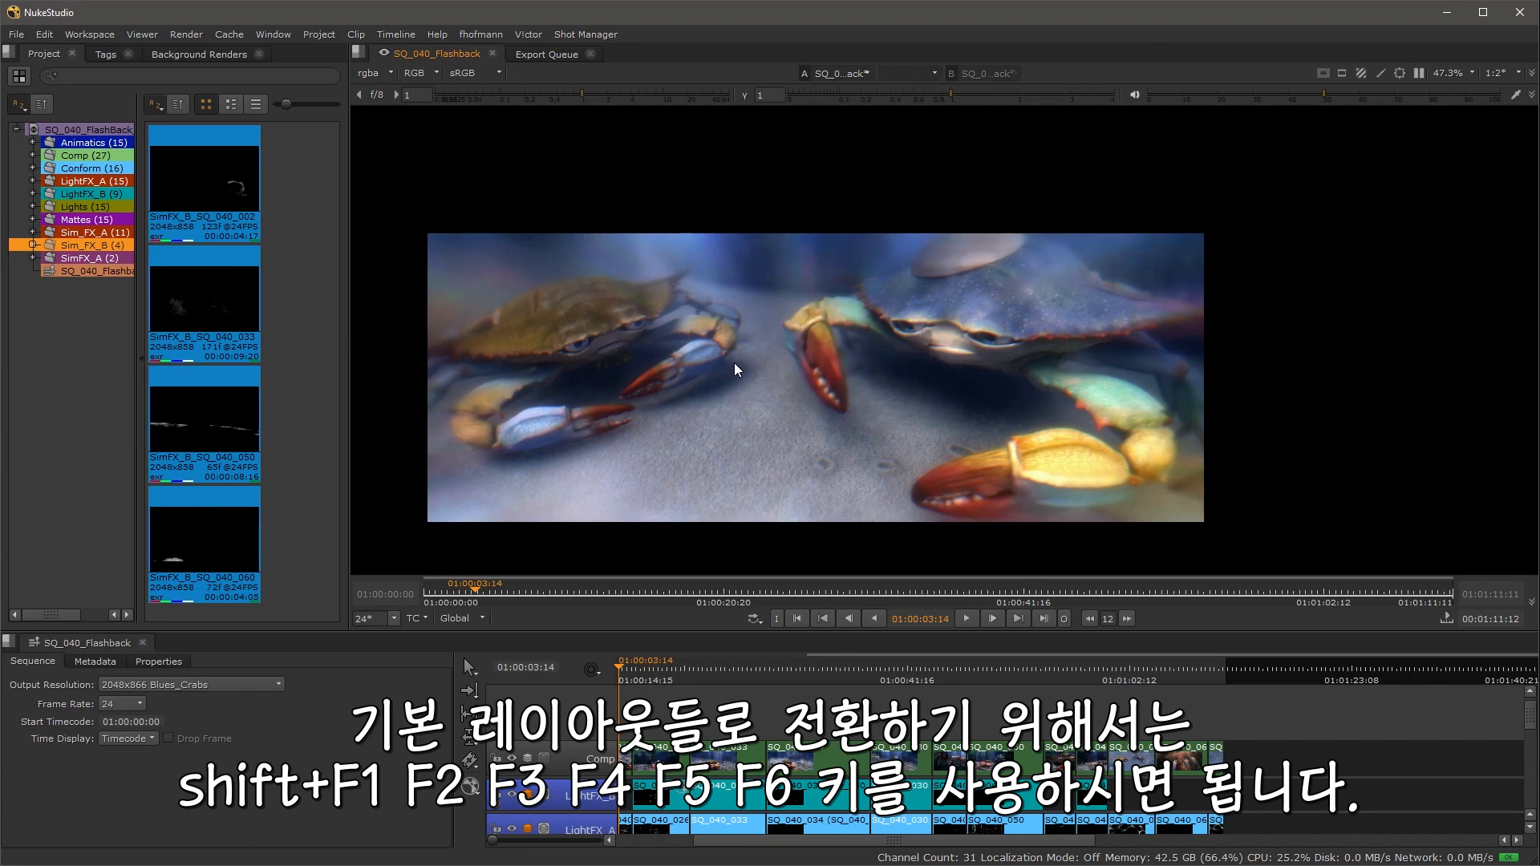
key("shift+F1")
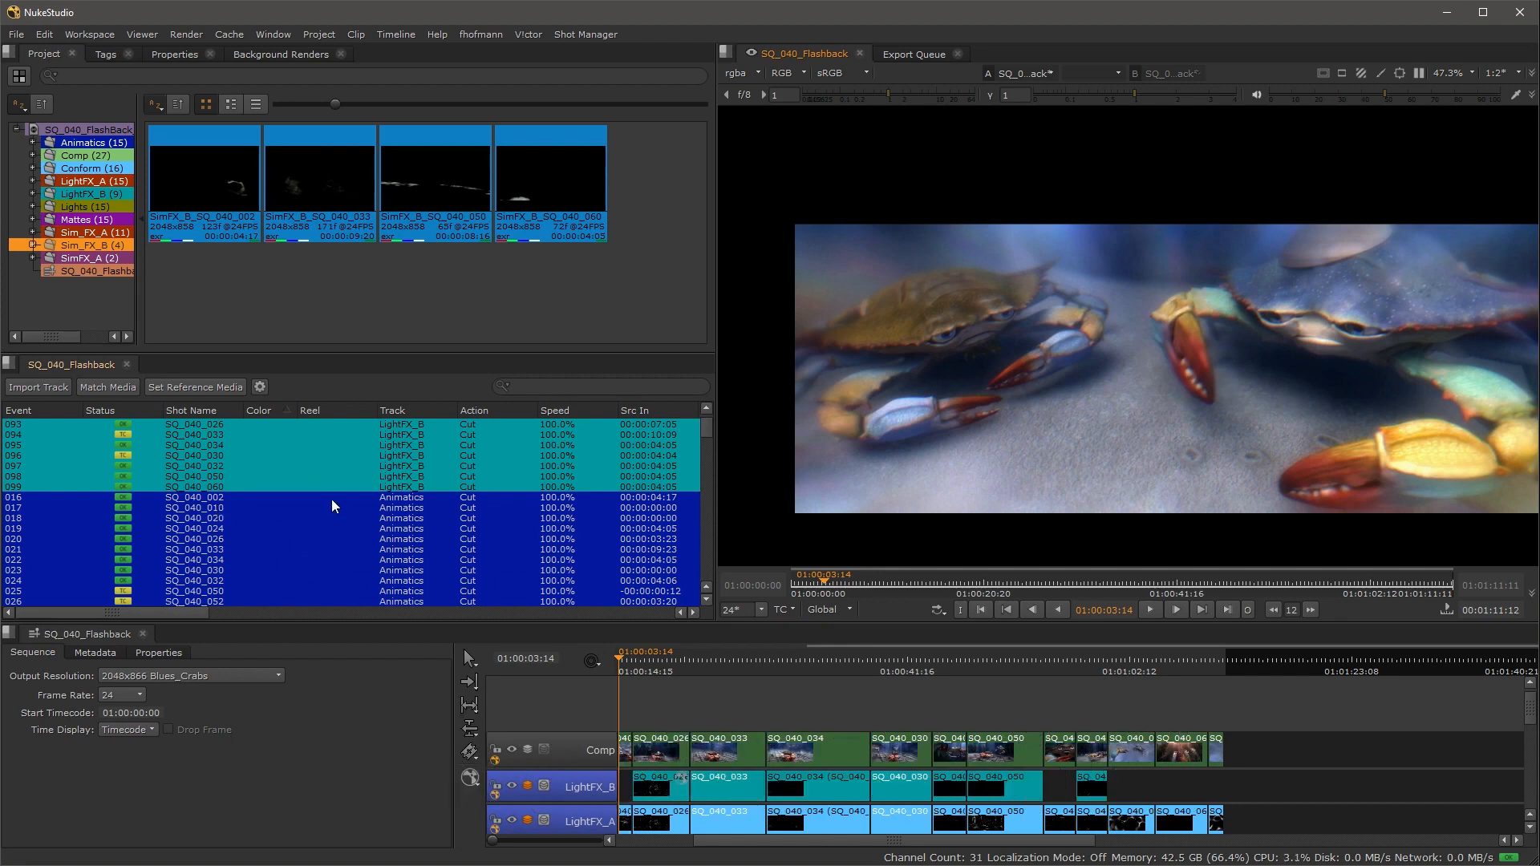
Step: Maximize the spreadsheet, select a block of events, and open their Effects options
key("space")
scroll(594, 457, "down", 2)
scroll(593, 457, "down", 16)
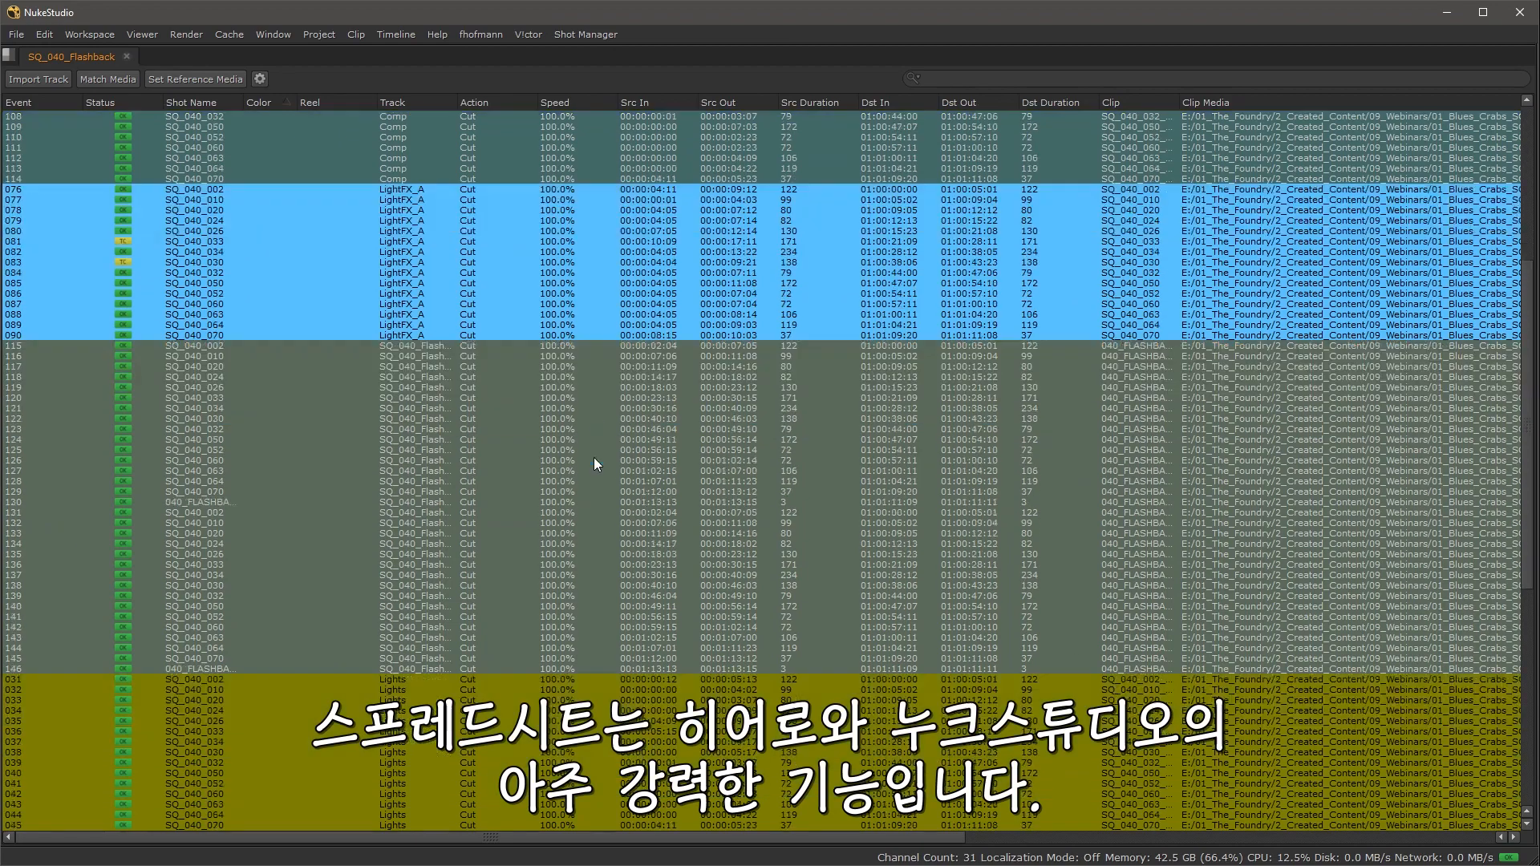
scroll(594, 457, "up", 19)
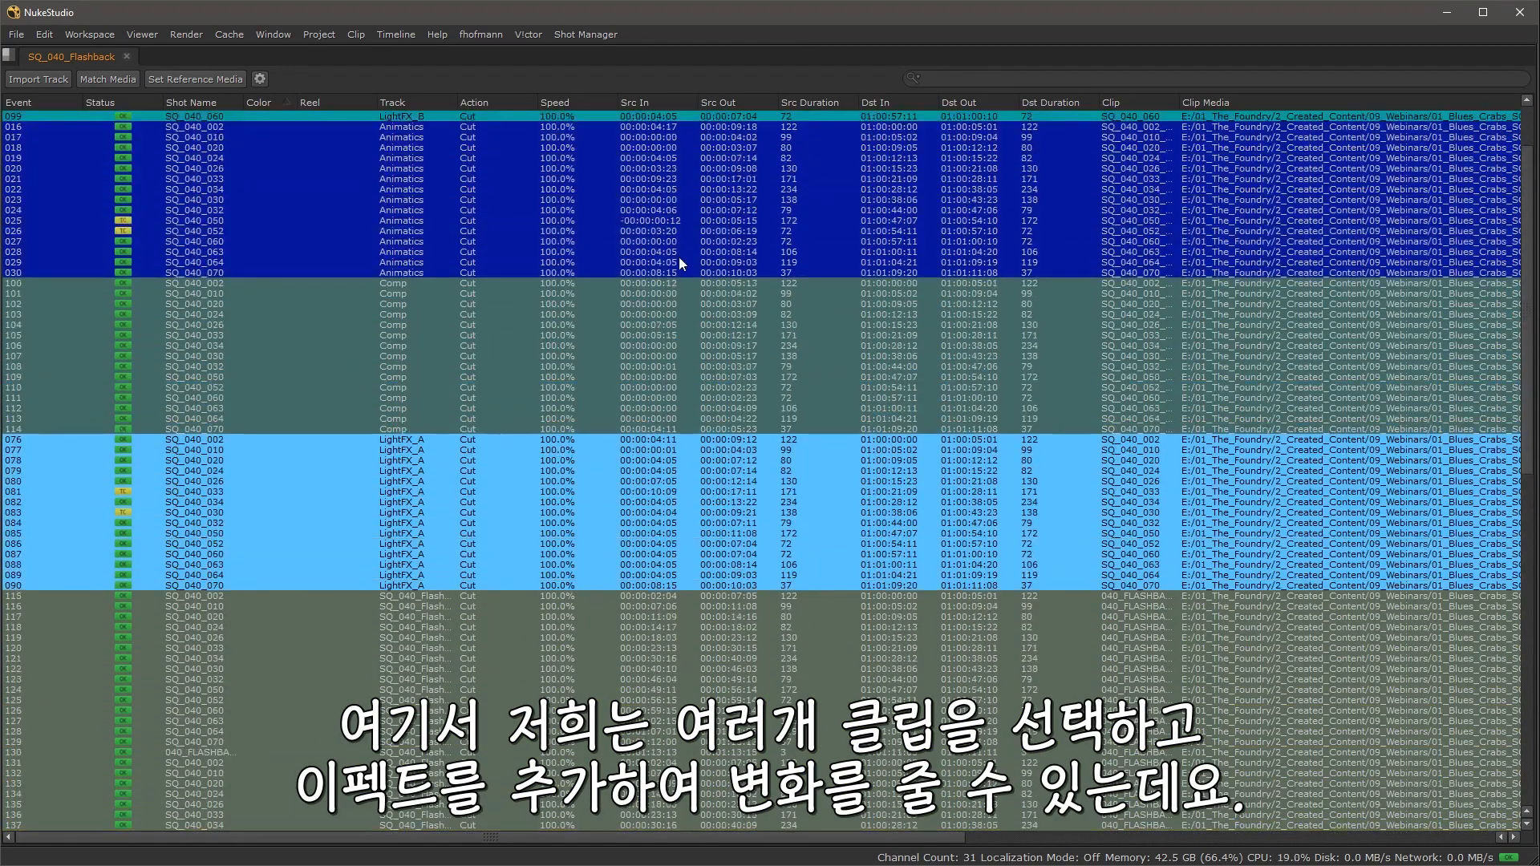
left_click_drag(678, 242, 644, 554)
right_click(647, 244)
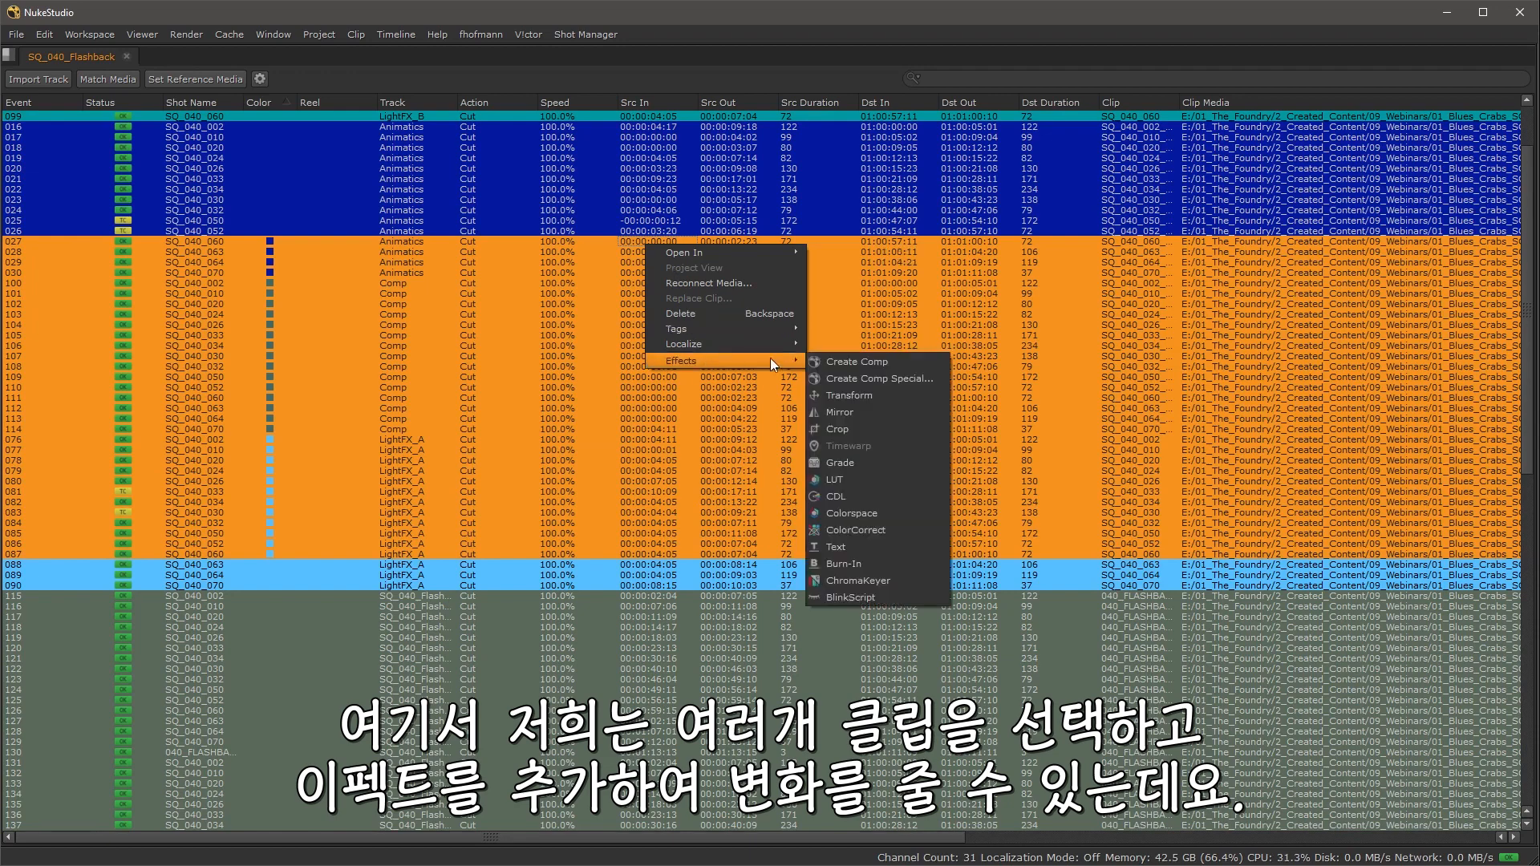
left_click(1056, 265)
Step: Select the events from 023 through 106 in the spreadsheet and restore the panel layout
left_click(1026, 201)
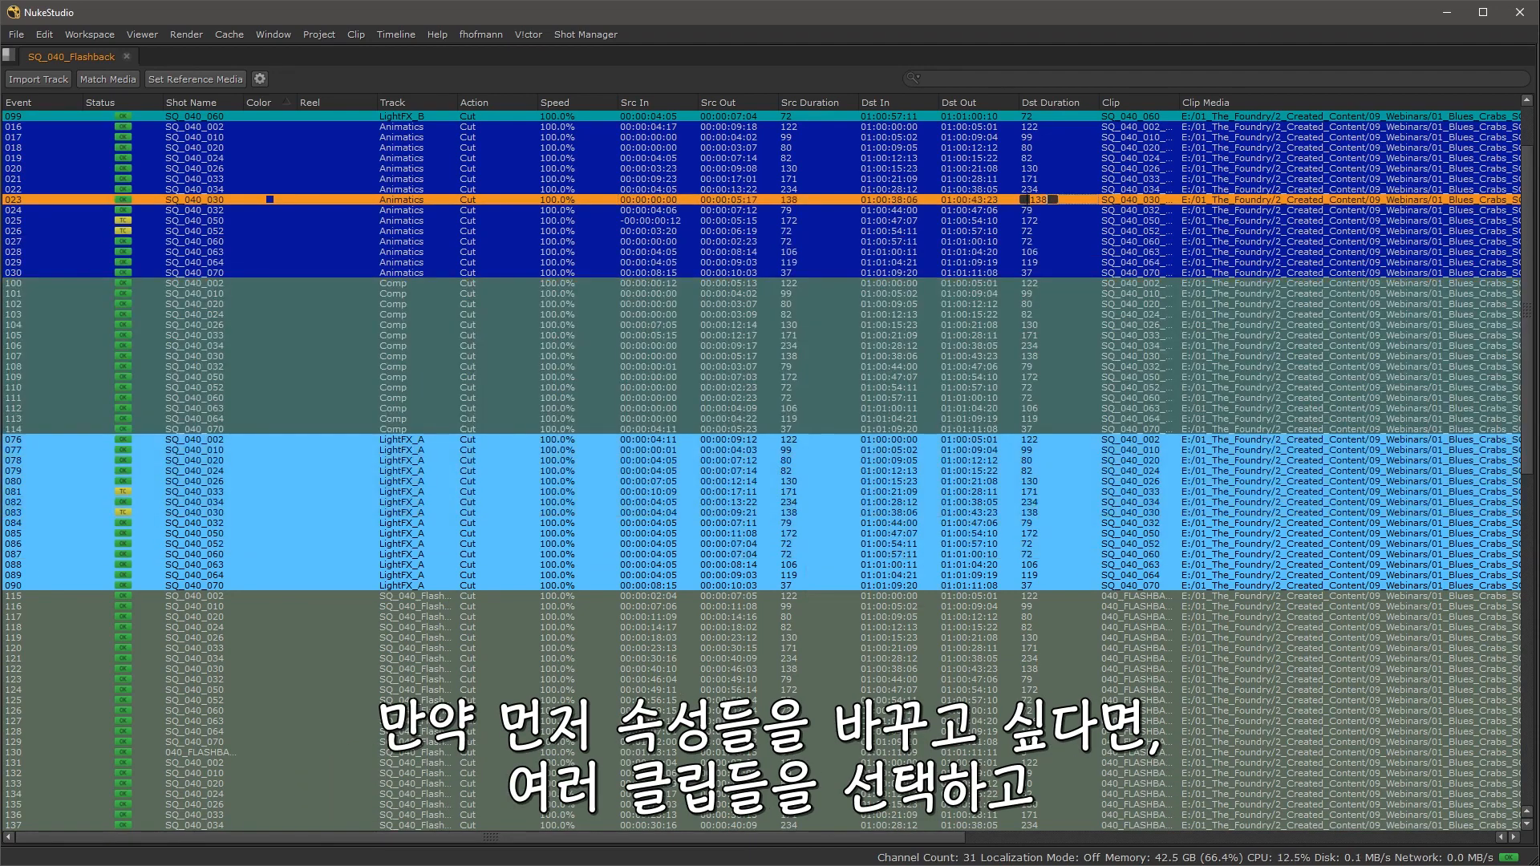
left_click(1035, 347, "shift")
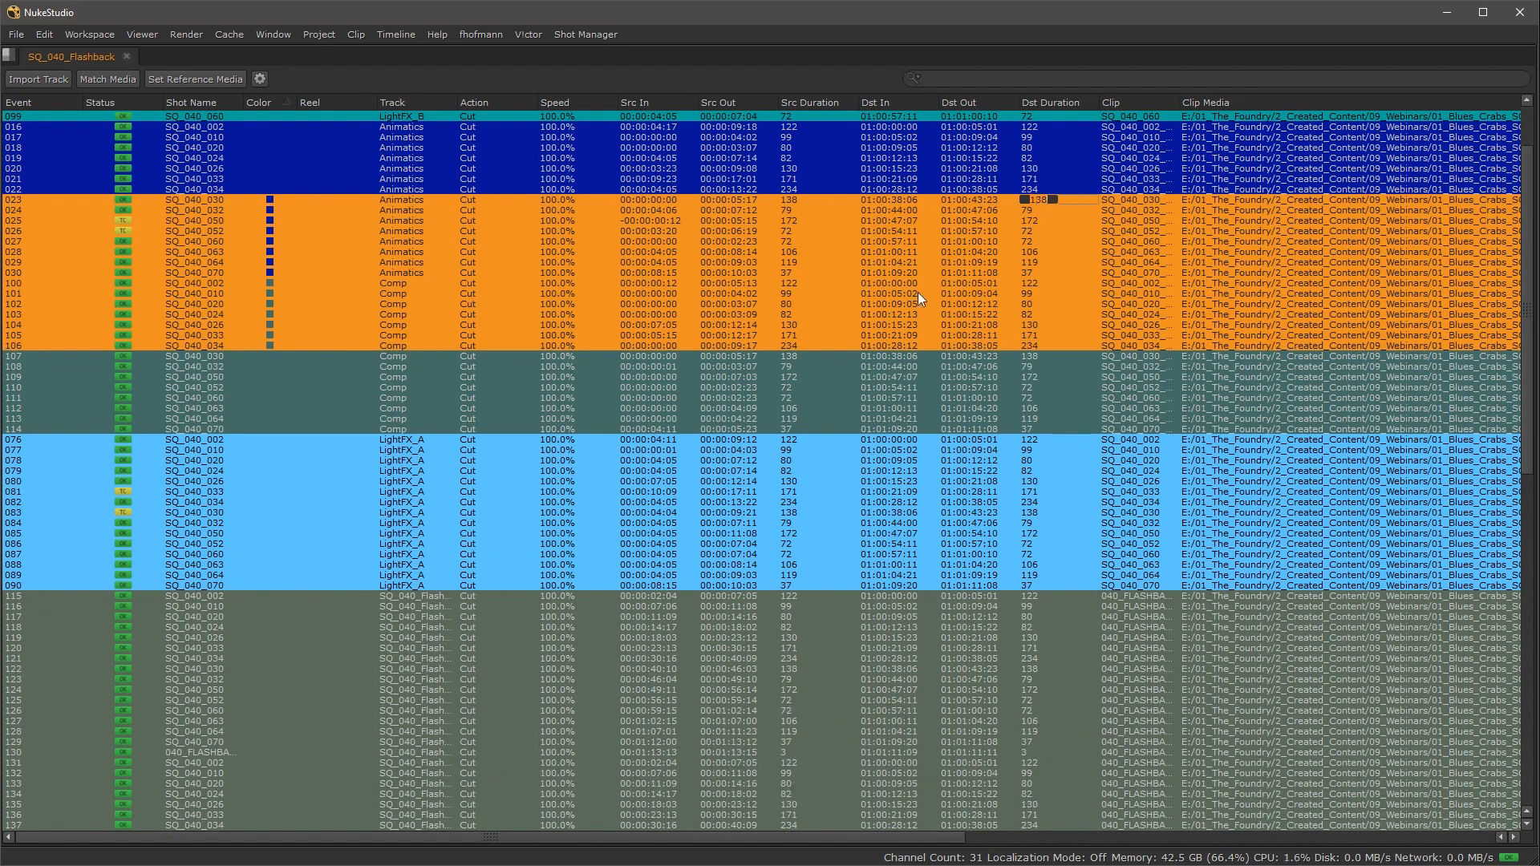
left_click(872, 366)
key("space")
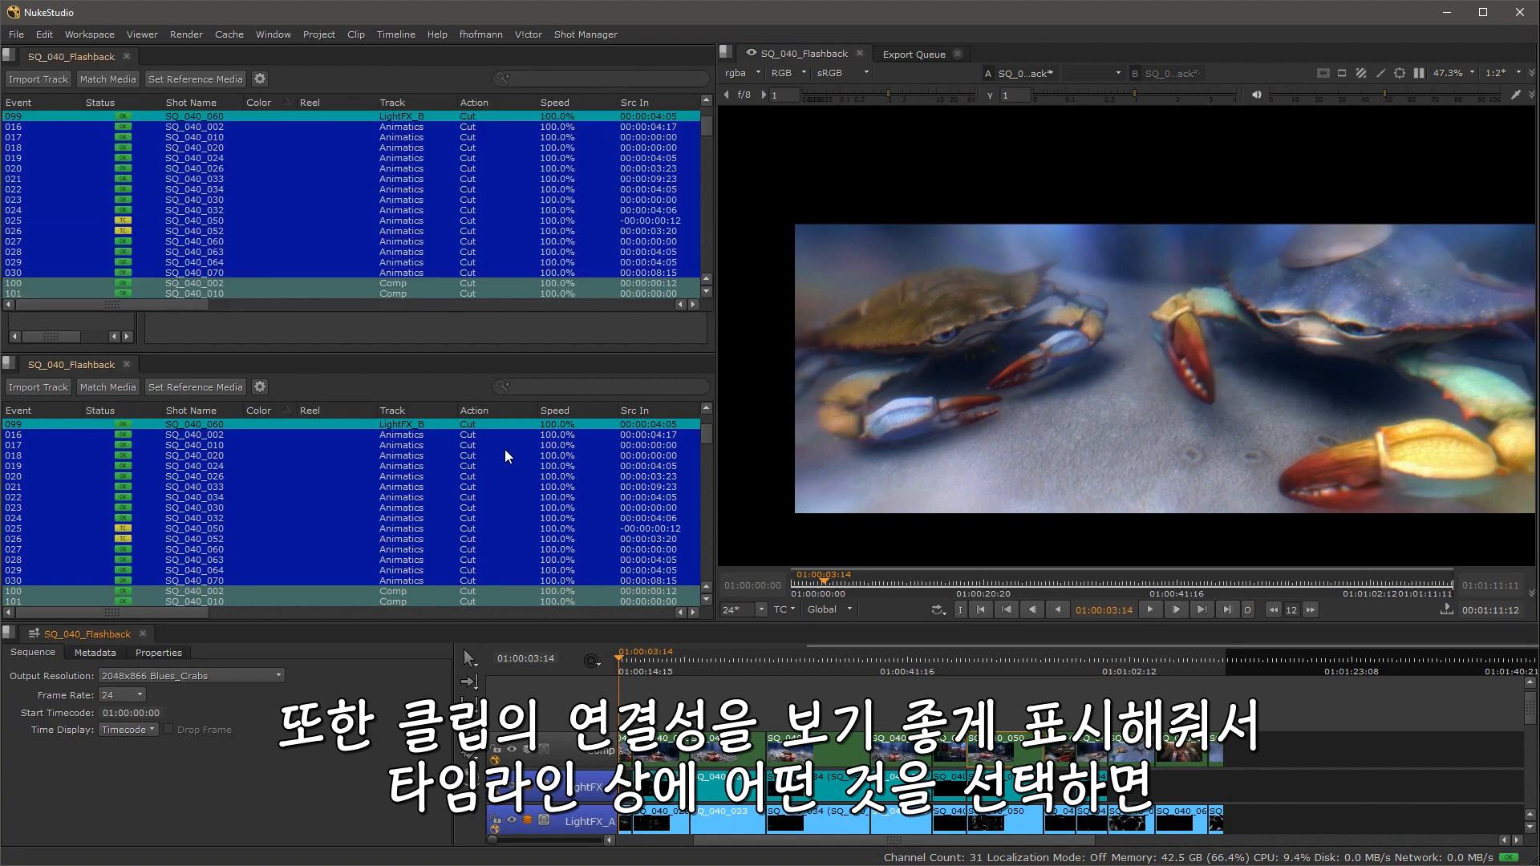
Step: Scroll through the spreadsheet events and switch to the Timeline workspace
key("space")
scroll(504, 449, "down", 3)
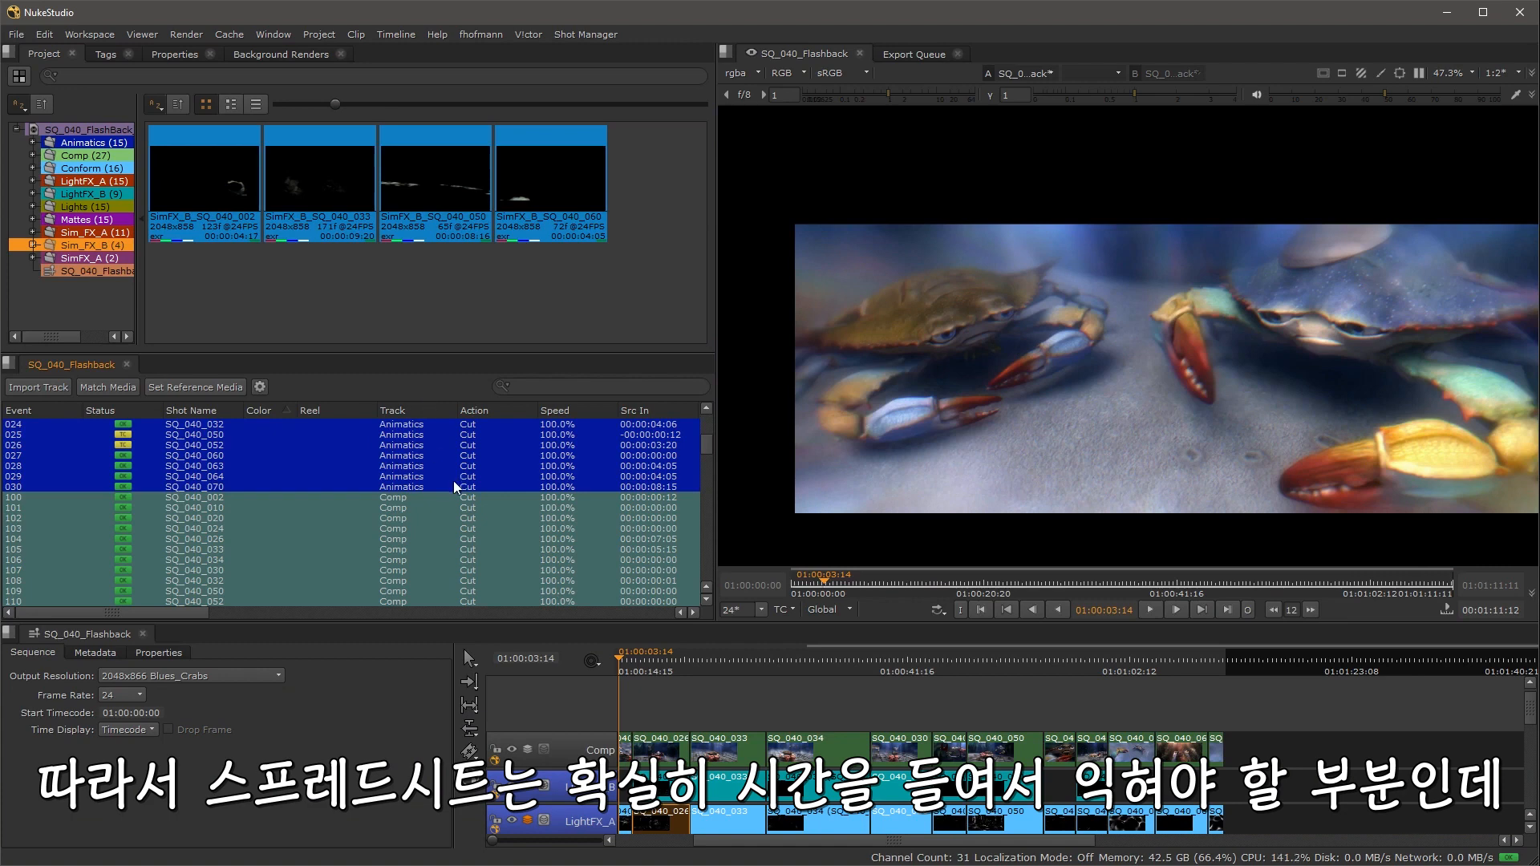
scroll(454, 480, "down", 9)
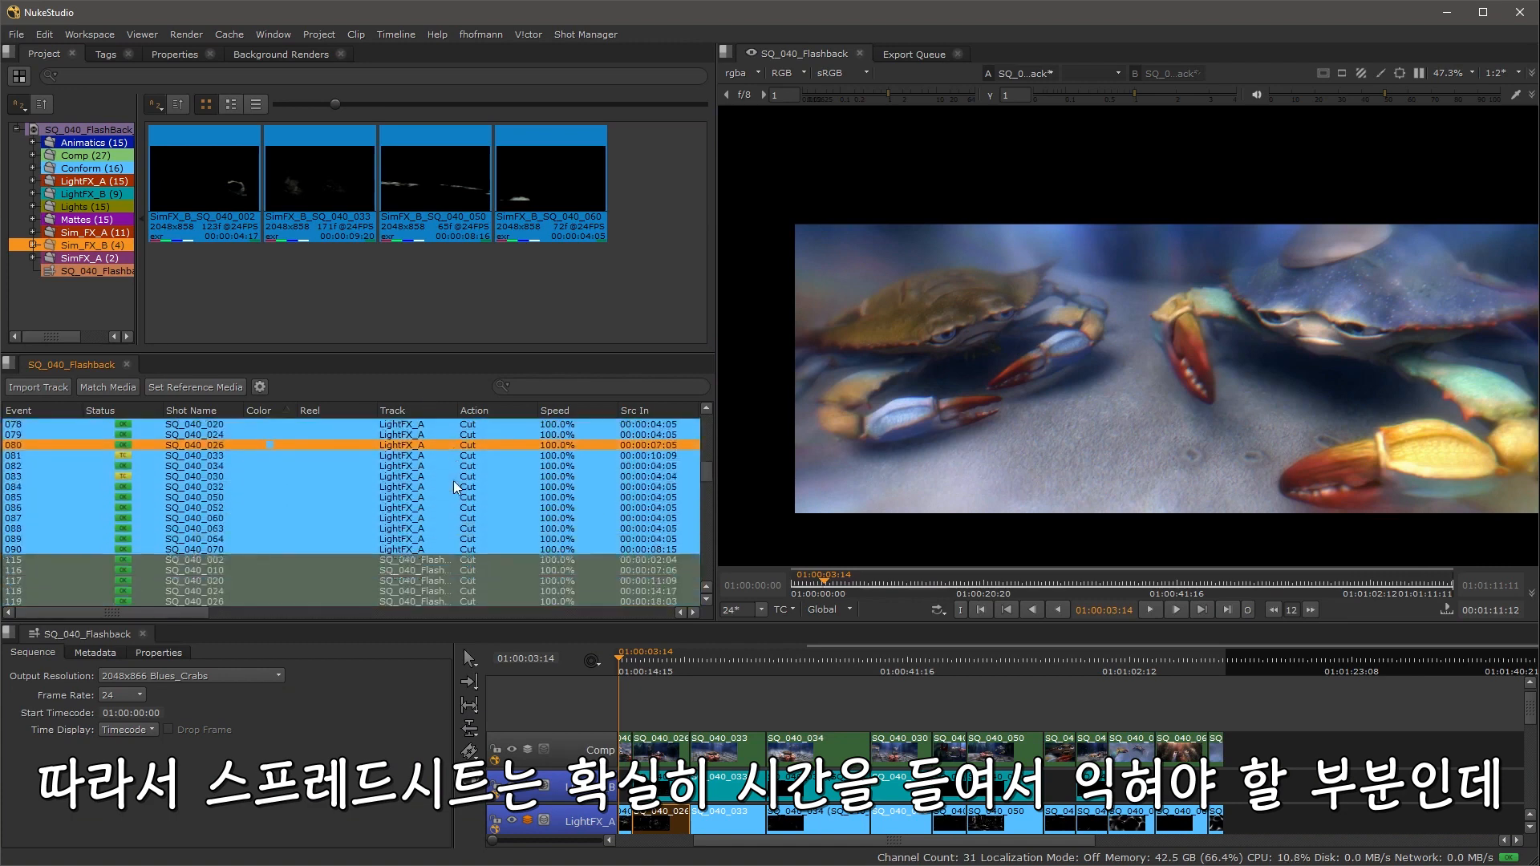
scroll(454, 481, "up", 4)
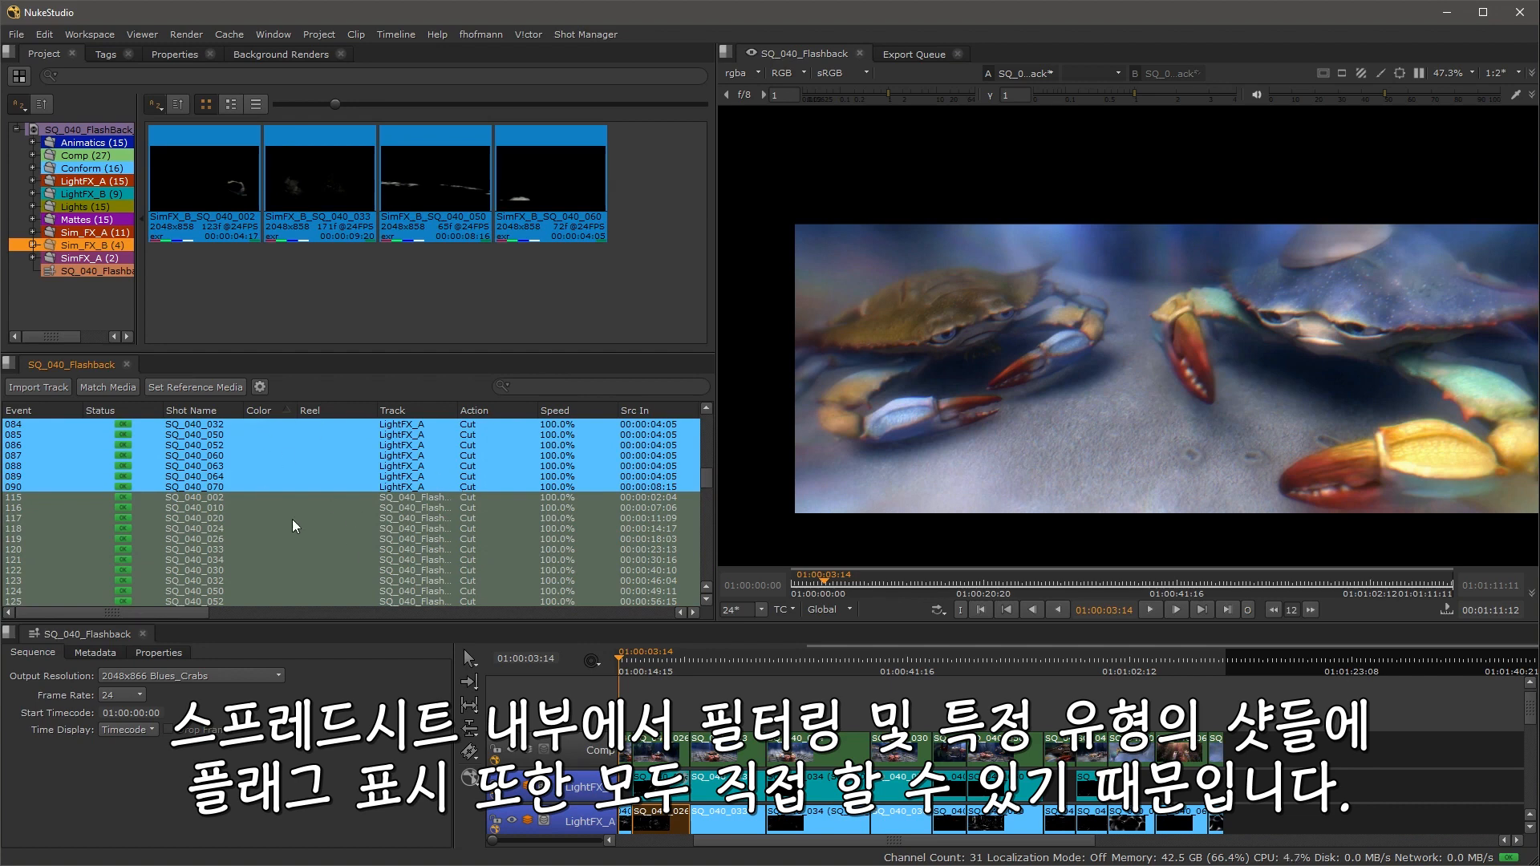
key("shift+F4")
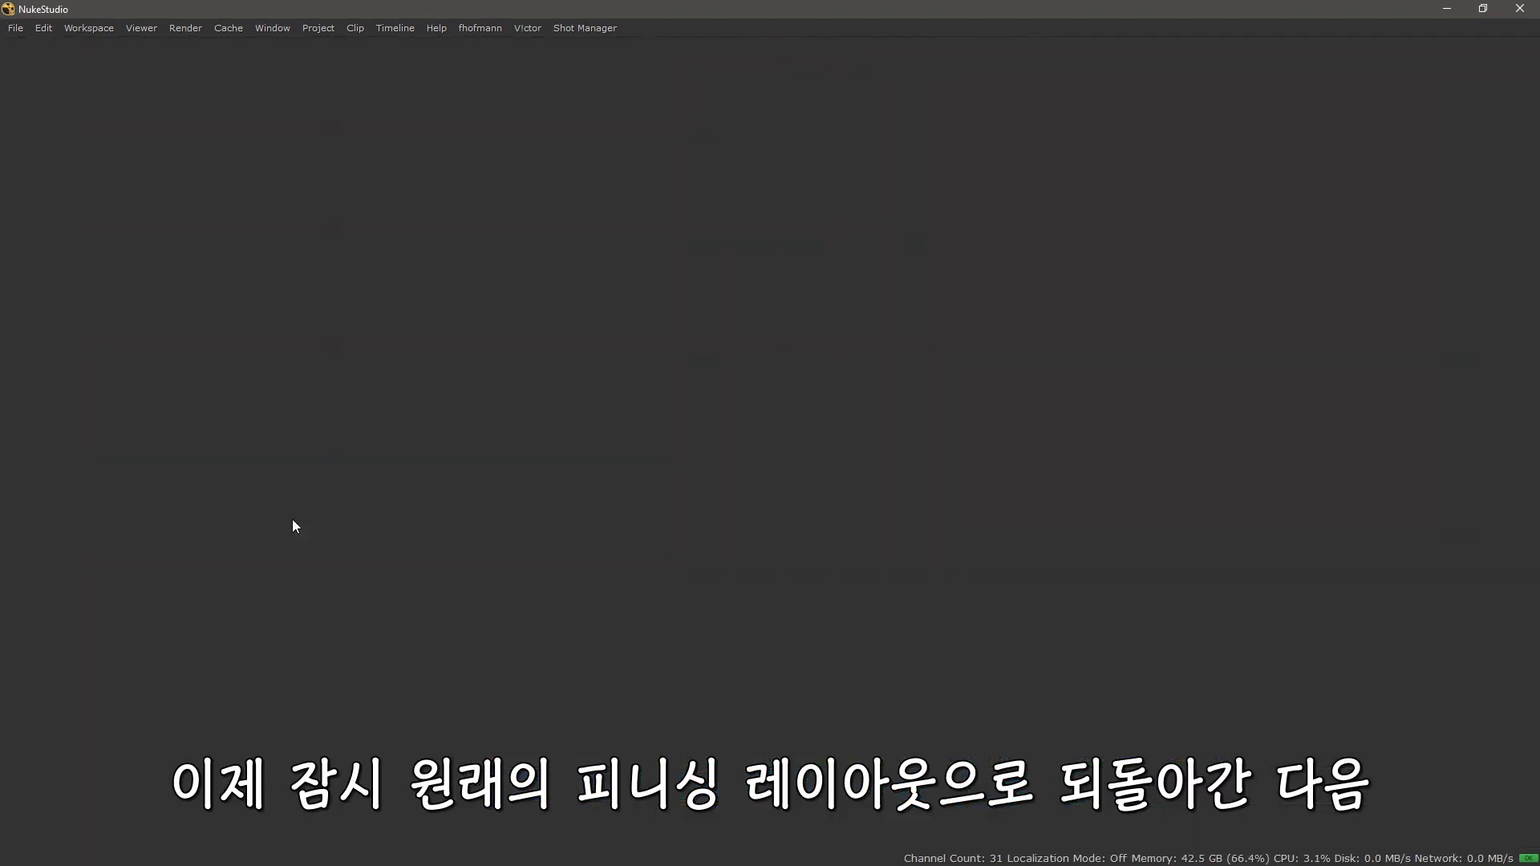
left_click_drag(586, 582, 727, 595)
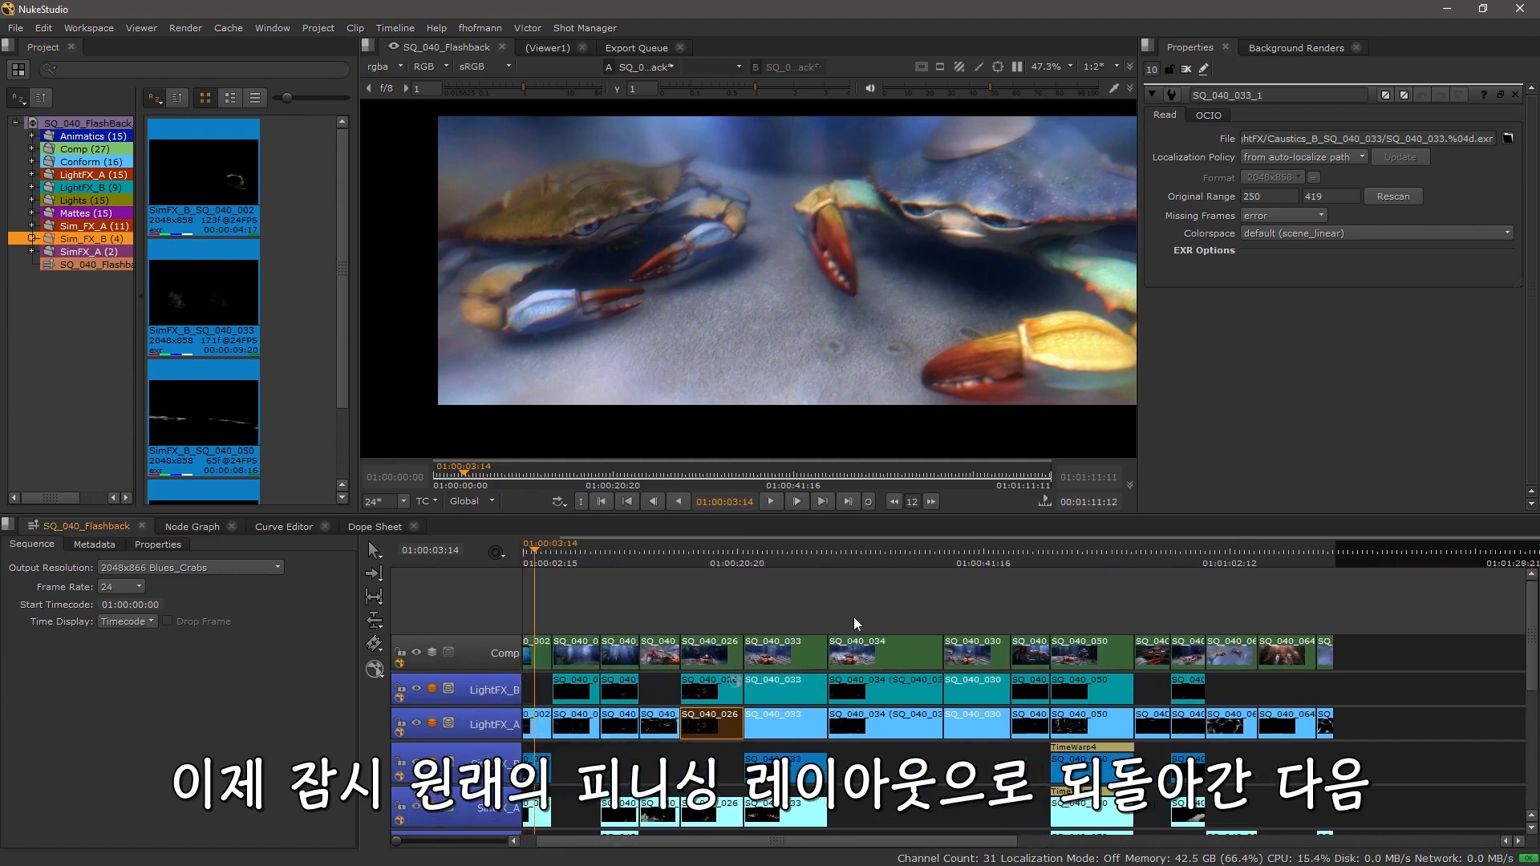
Step: Hide the Comp track in the timeline to view the underlying layers
left_click(416, 653)
left_click_drag(699, 345, 720, 295)
scroll(698, 295, "down", 1)
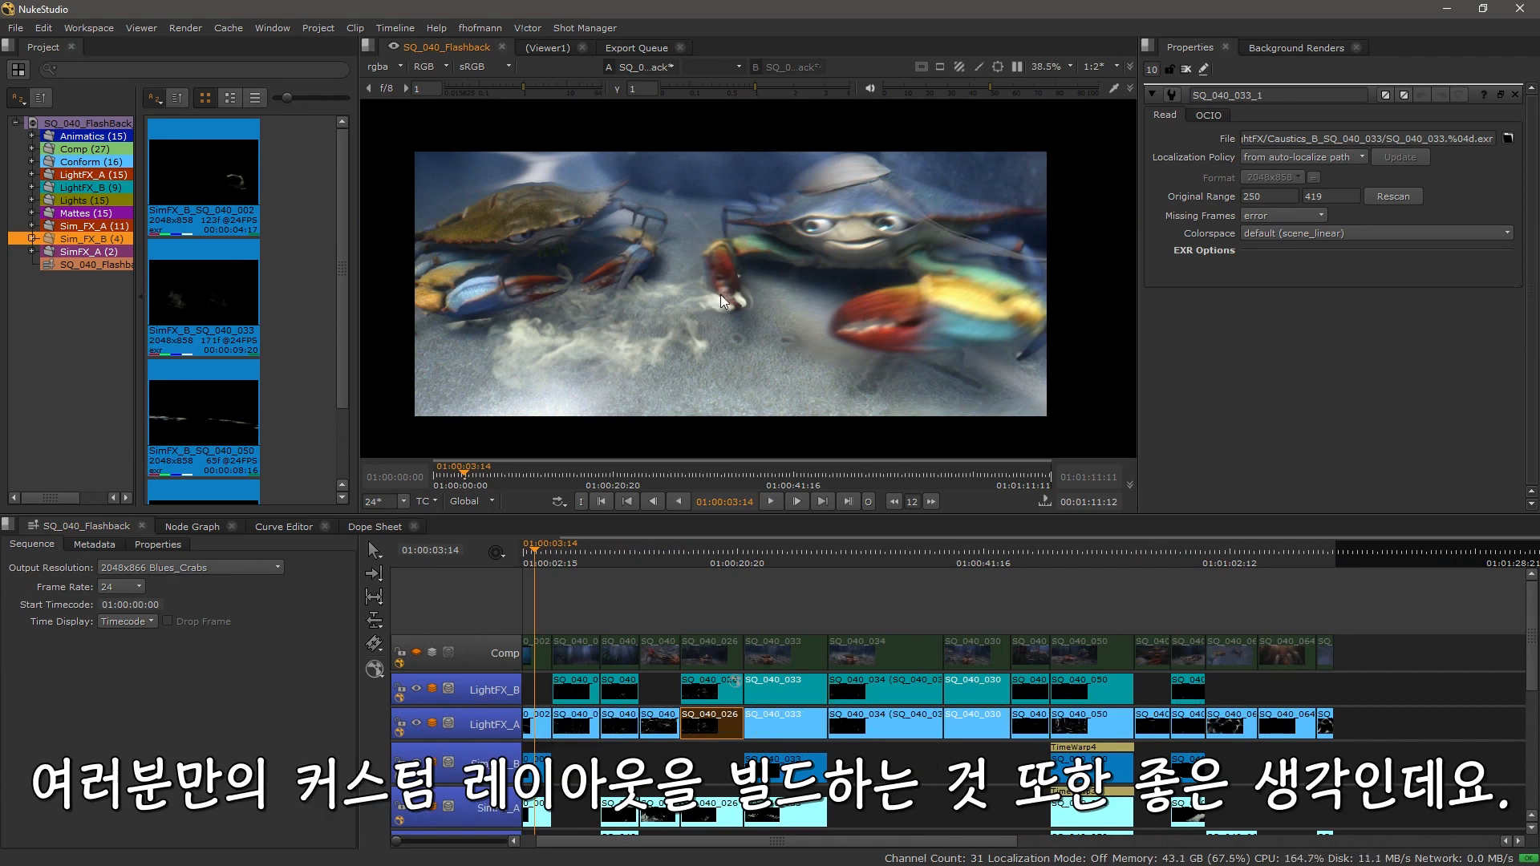
Step: Switch to the custom Review workspace
left_click(103, 28)
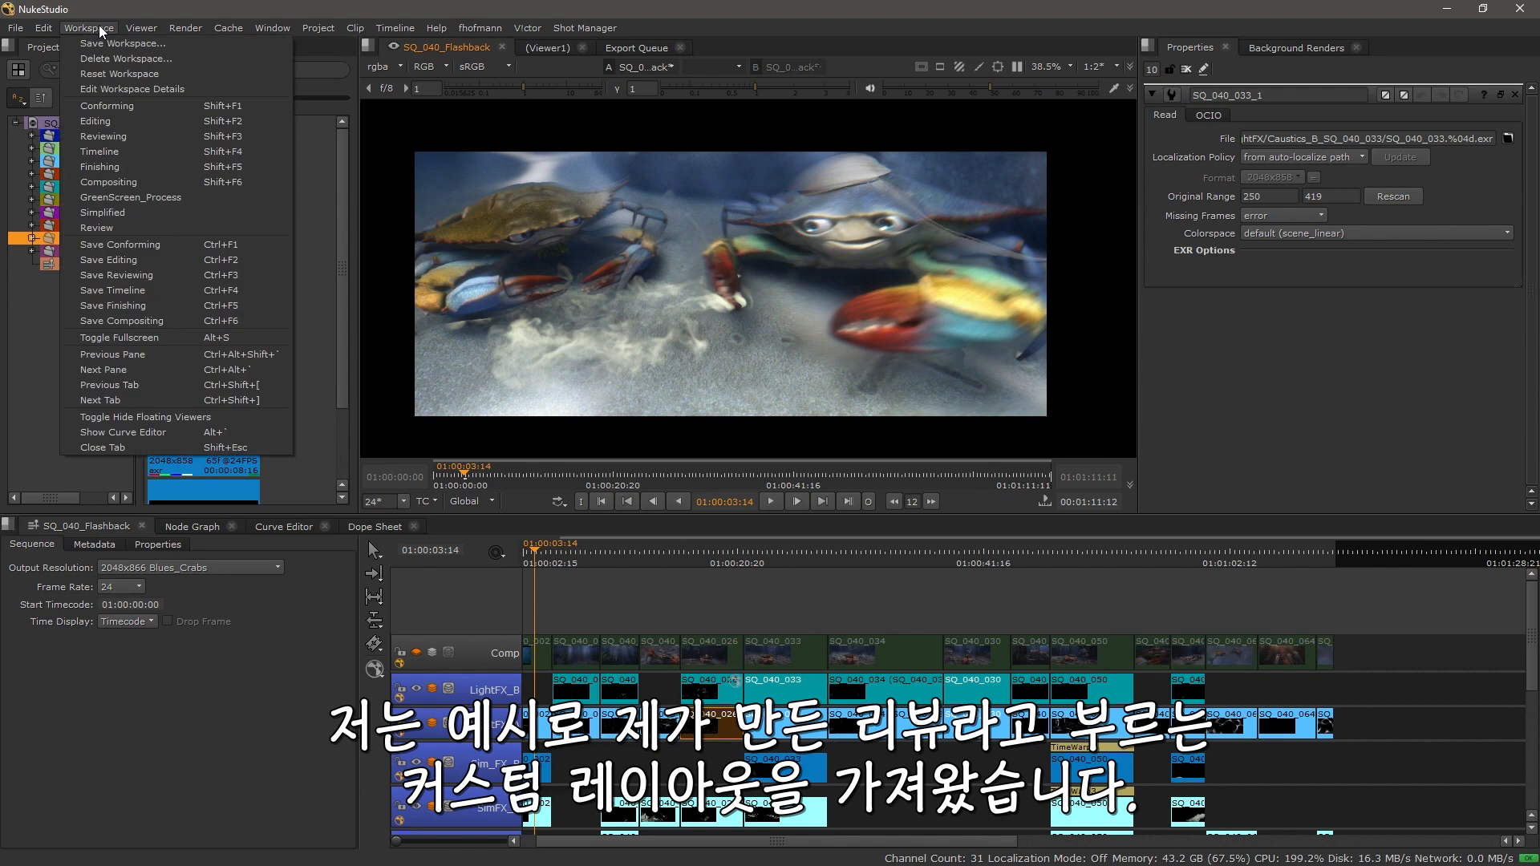
left_click(151, 223)
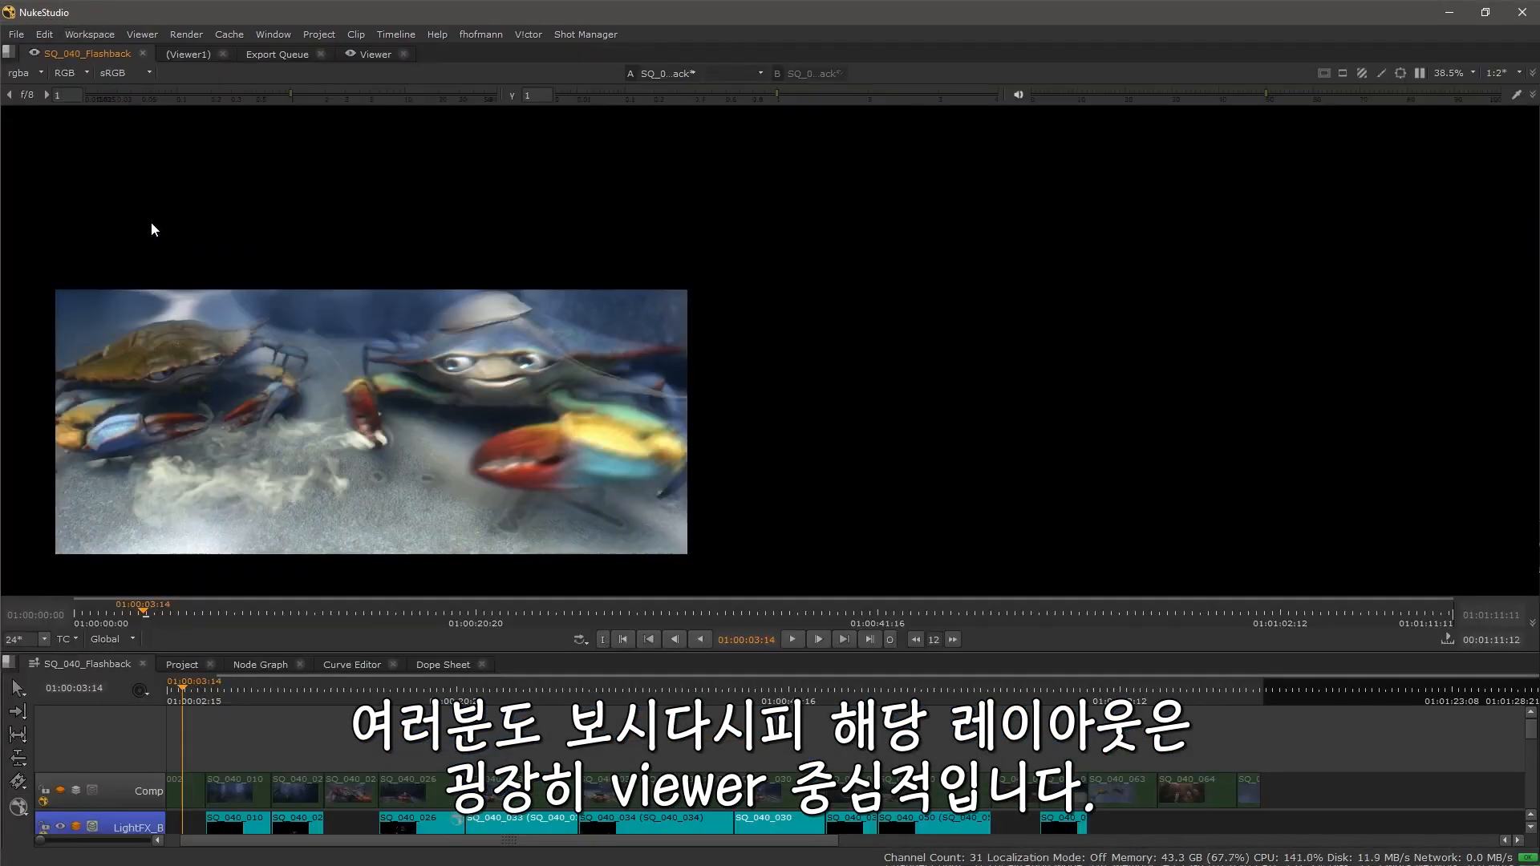
left_click_drag(425, 370, 801, 321)
scroll(801, 321, "up", 3)
left_click_drag(715, 368, 726, 308)
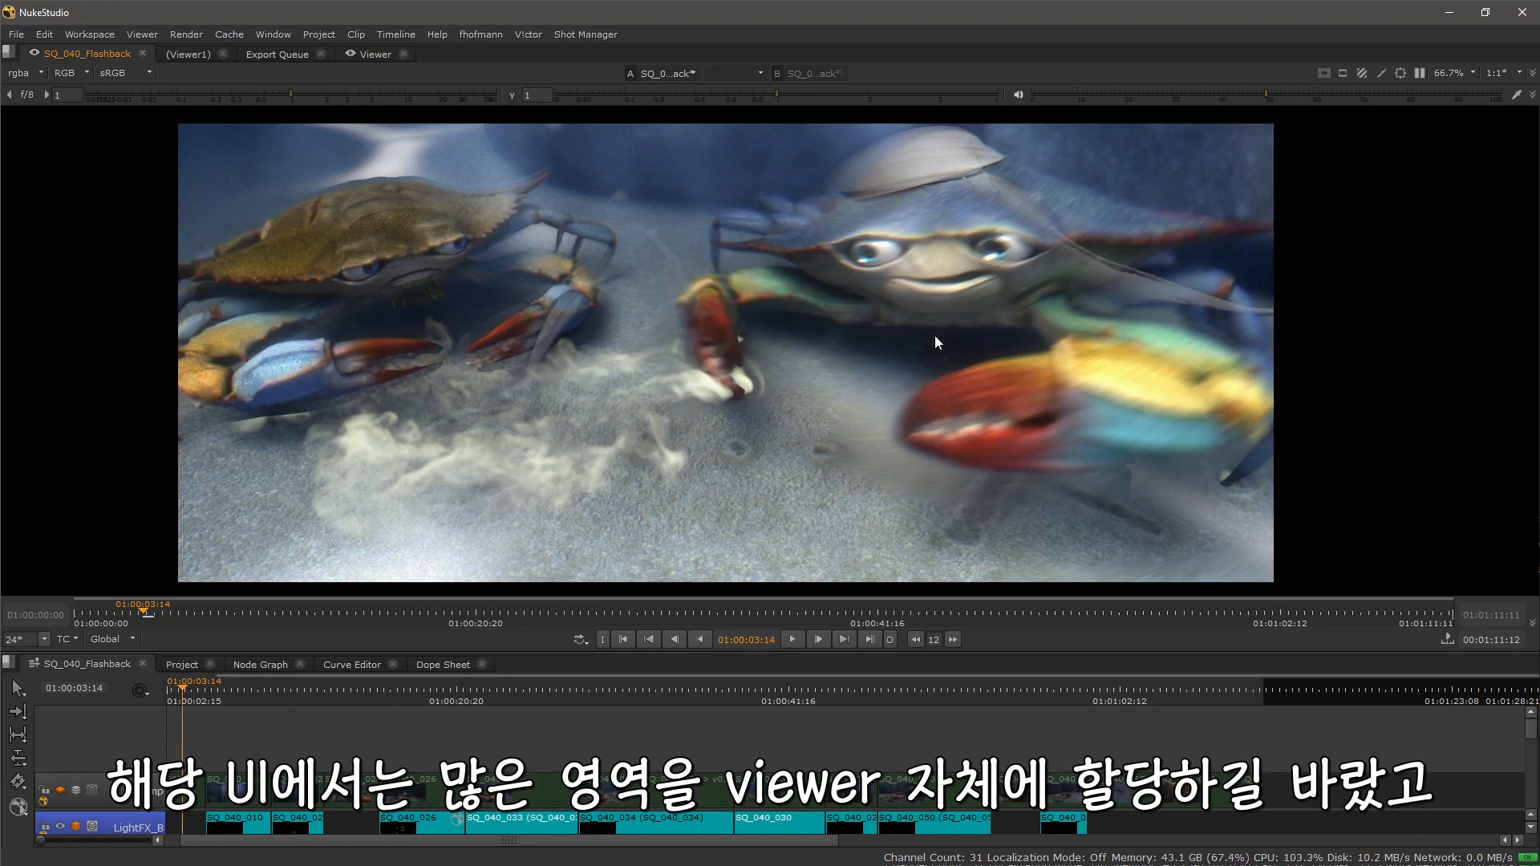
Step: Open the Project panel in the lower area and return to the SQ_040_Flashback timeline
left_click_drag(516, 768, 715, 708)
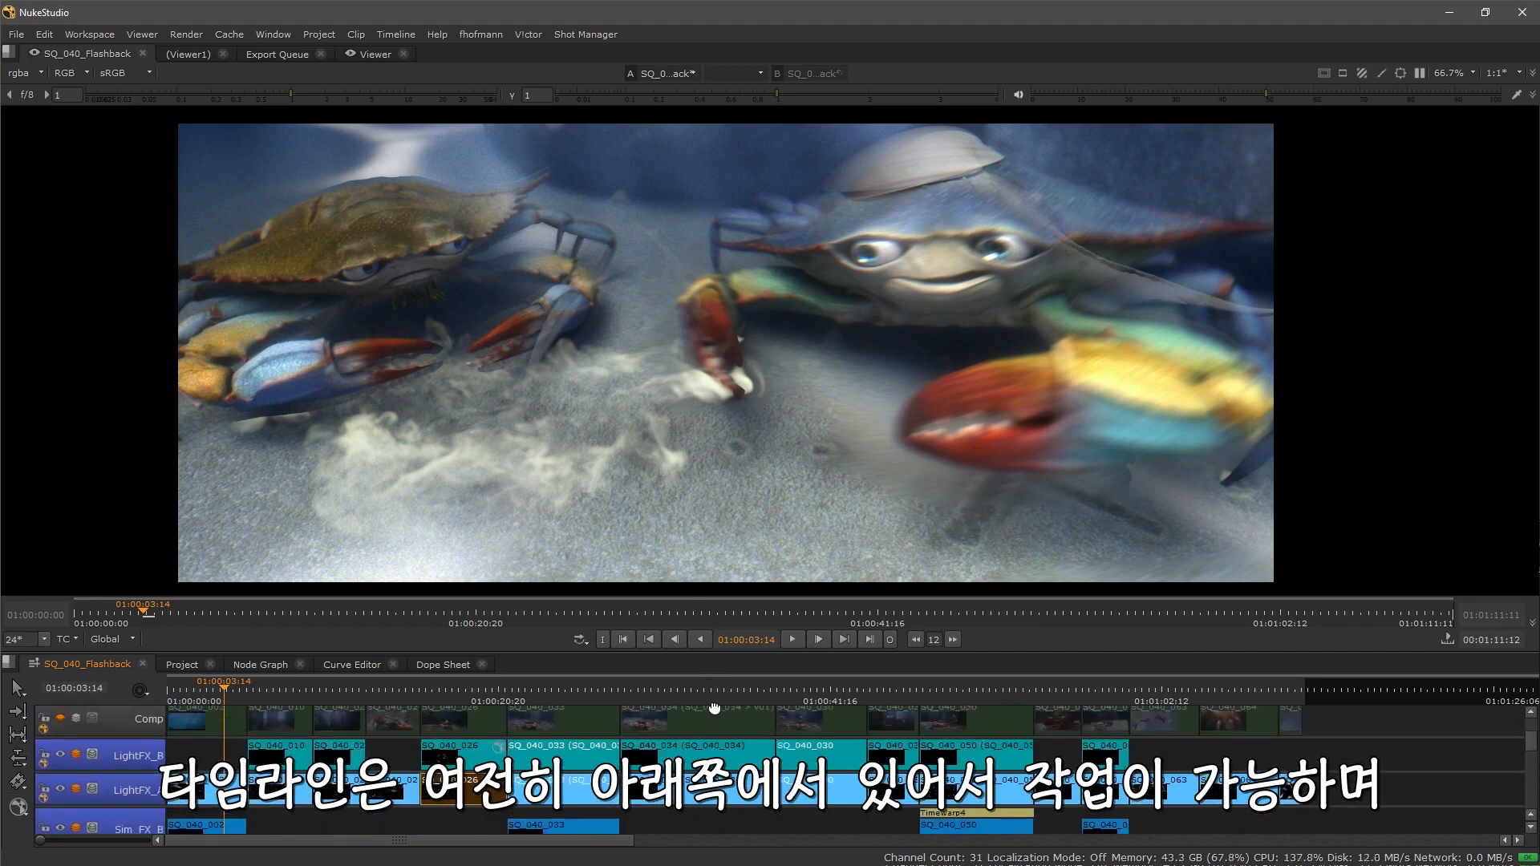
left_click(177, 665)
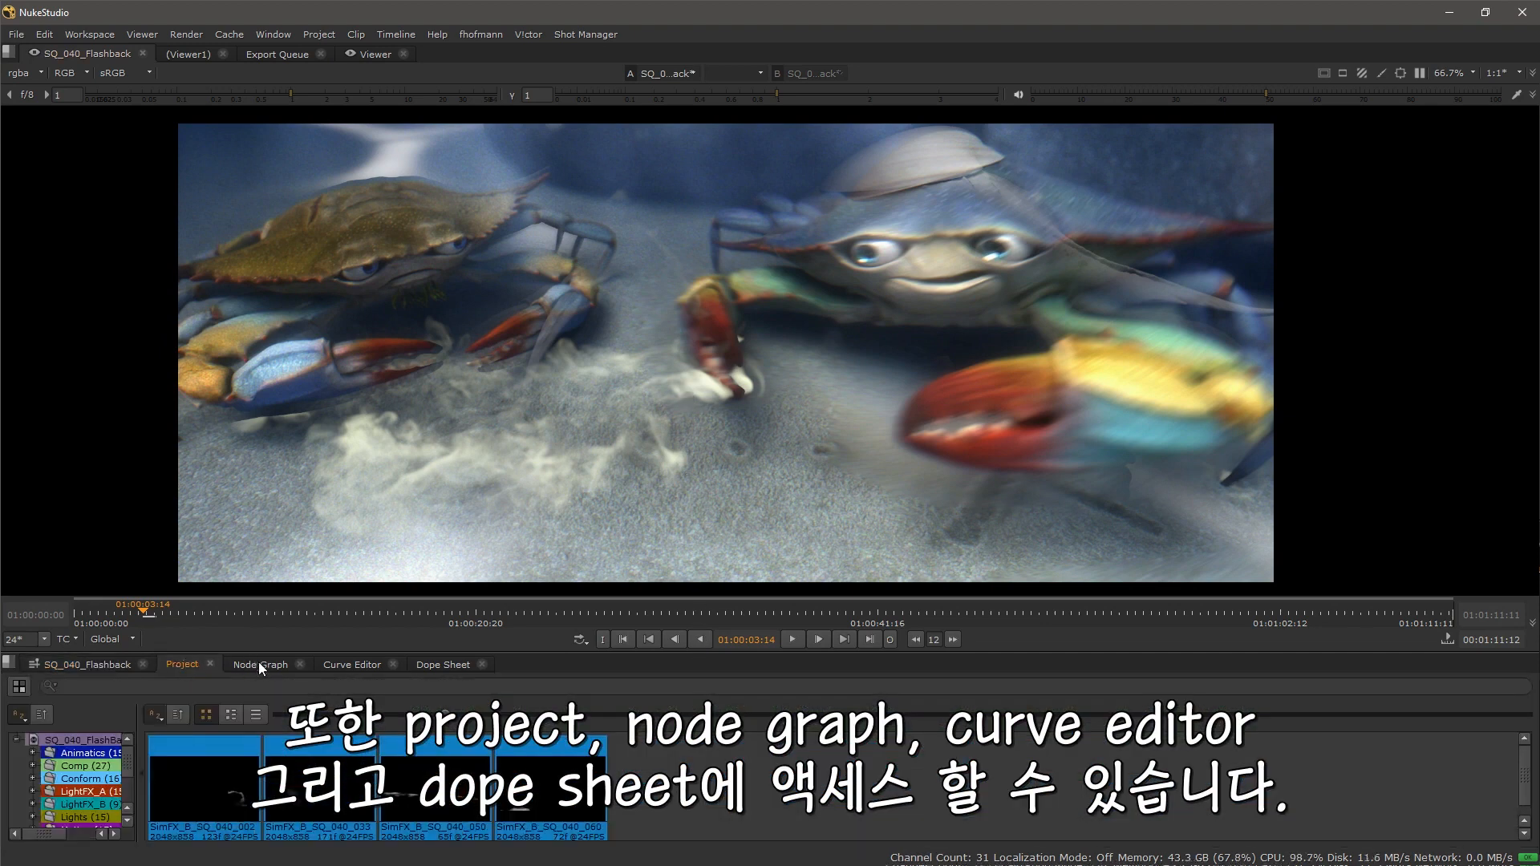
left_click(86, 663)
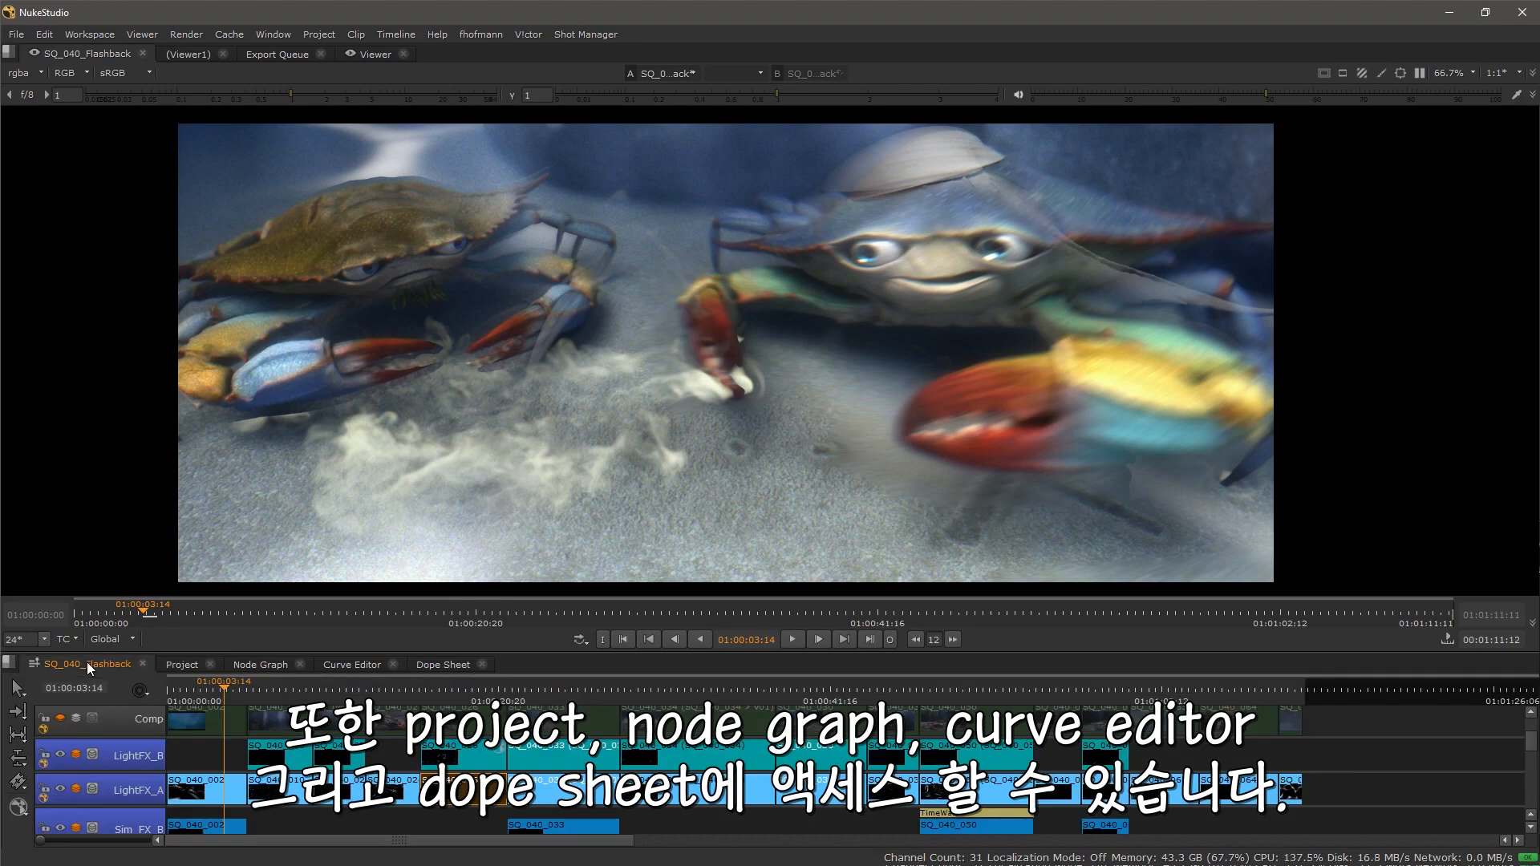
scroll(763, 381, "up", 1)
left_click_drag(762, 381, 782, 382)
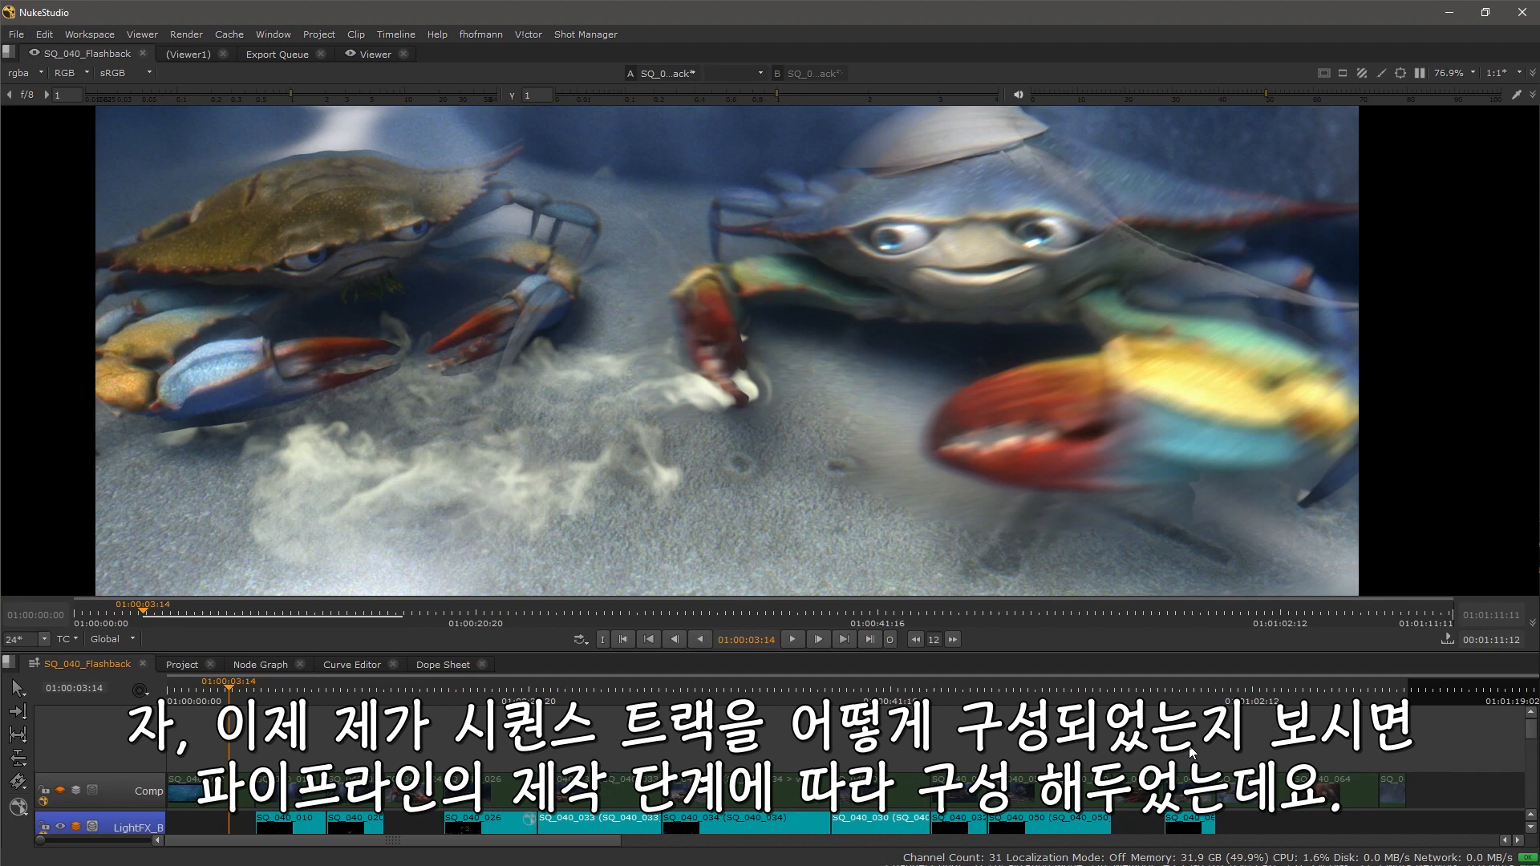
Step: Play the sequence and scroll down through its stacked tracks
key("space")
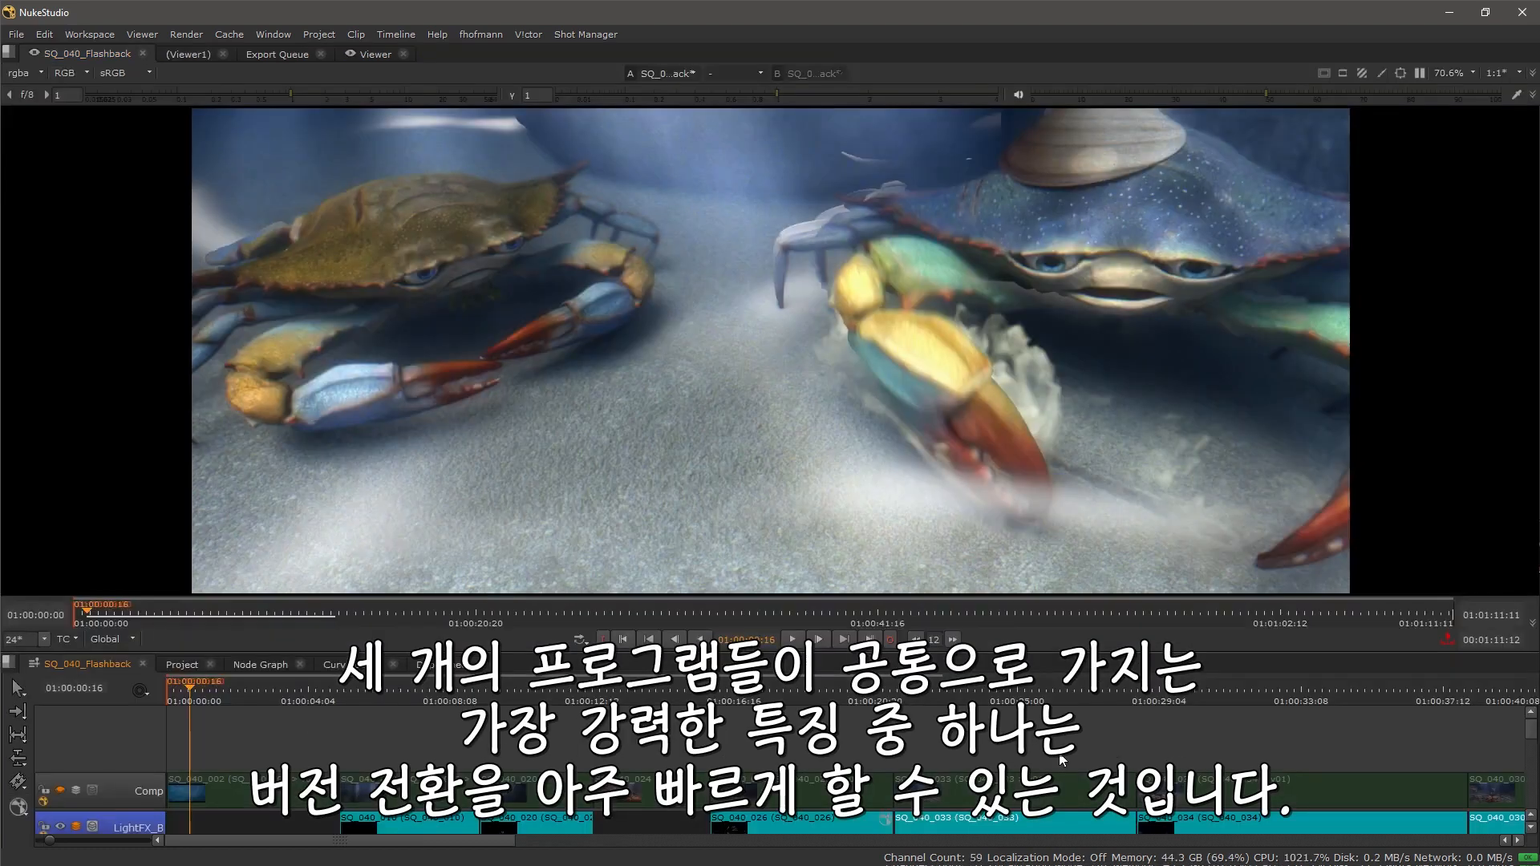
scroll(342, 771, "down", 3)
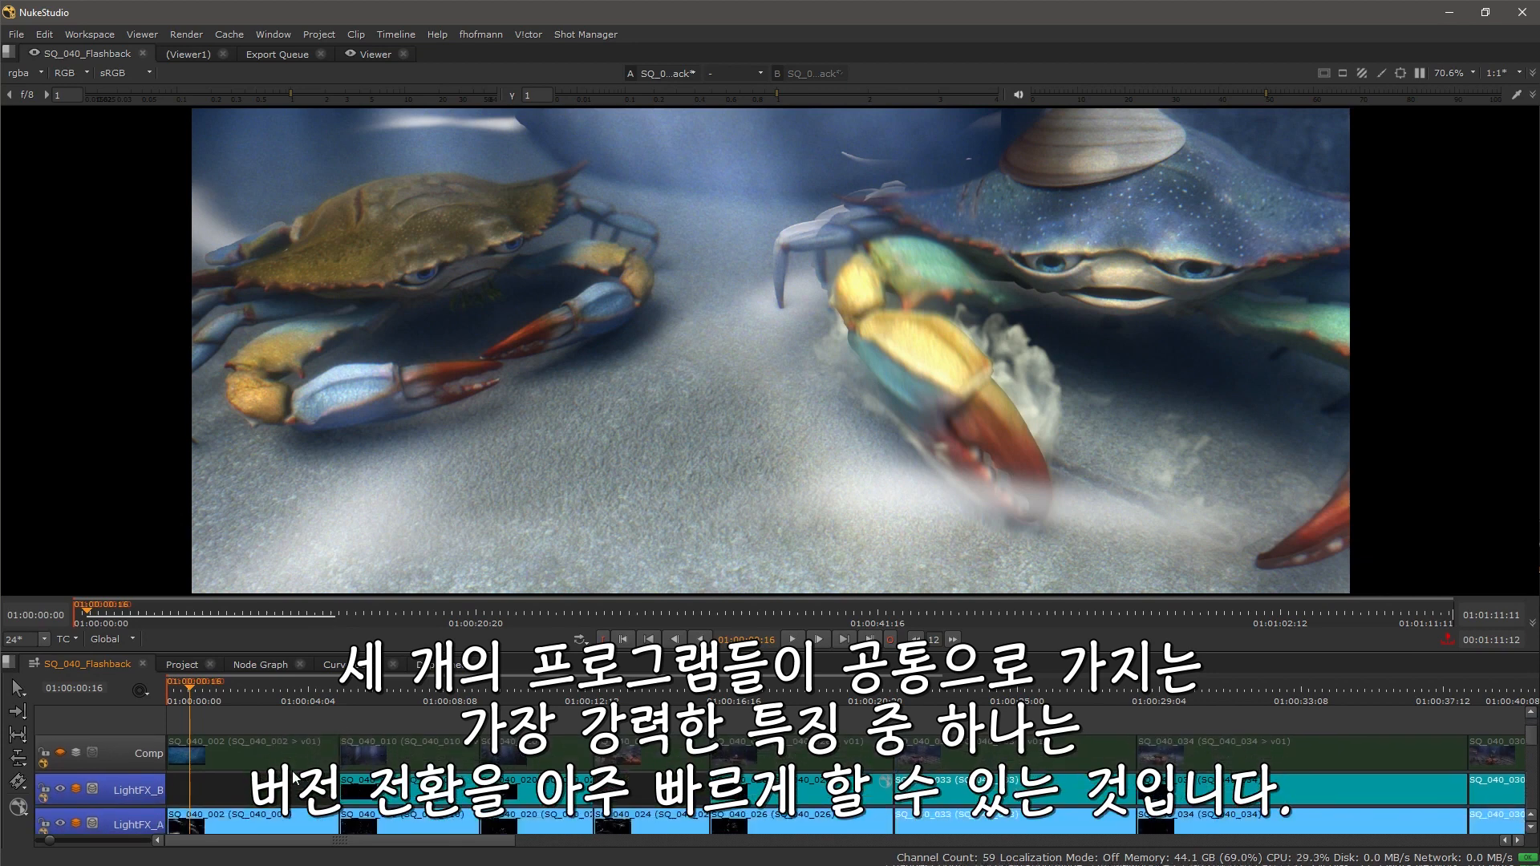
scroll(278, 739, "down", 2)
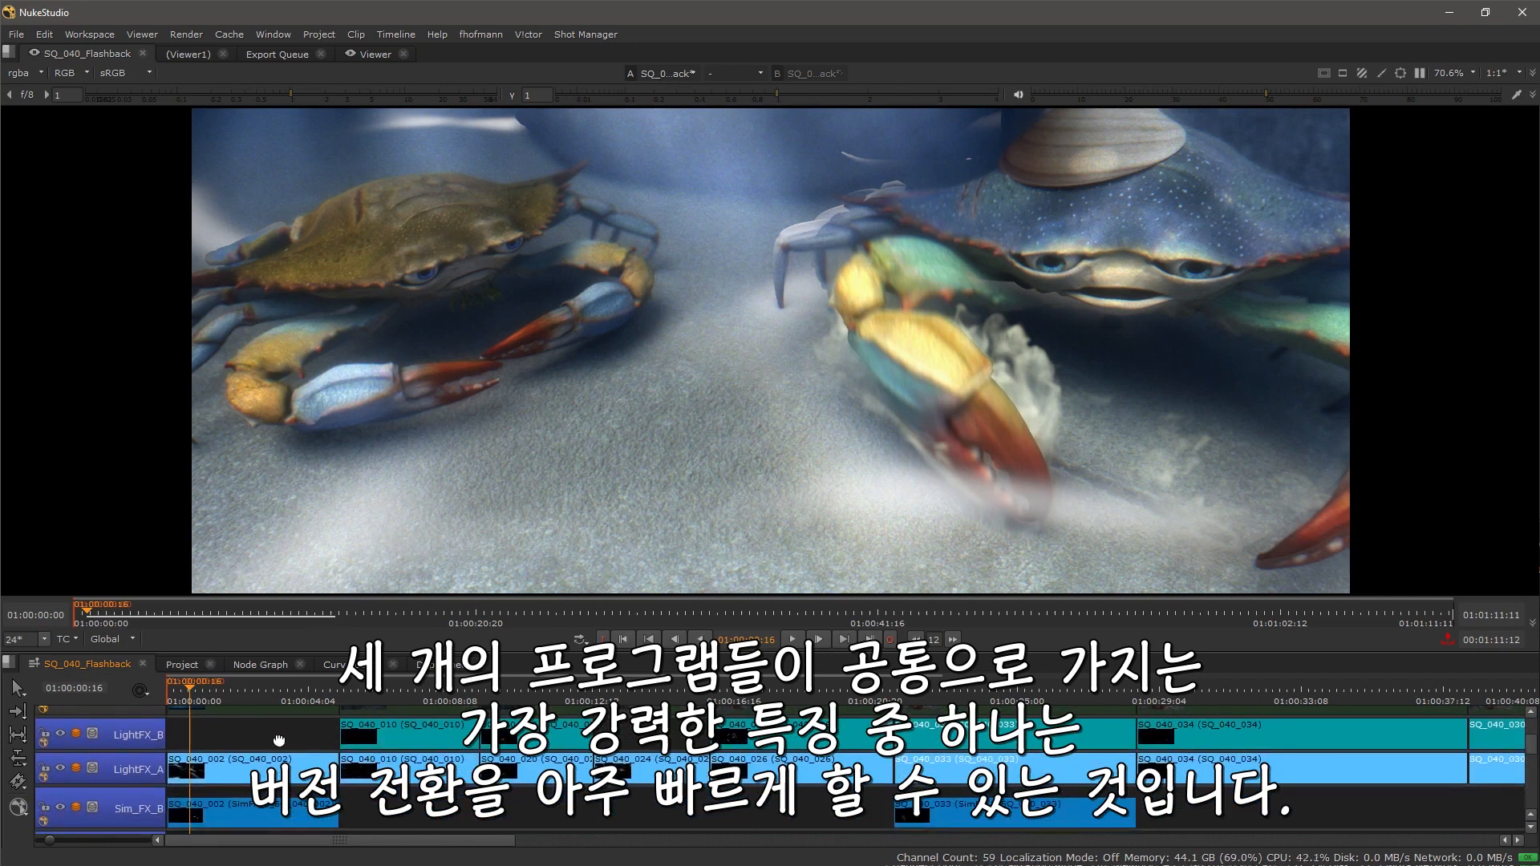
scroll(278, 739, "down", 3)
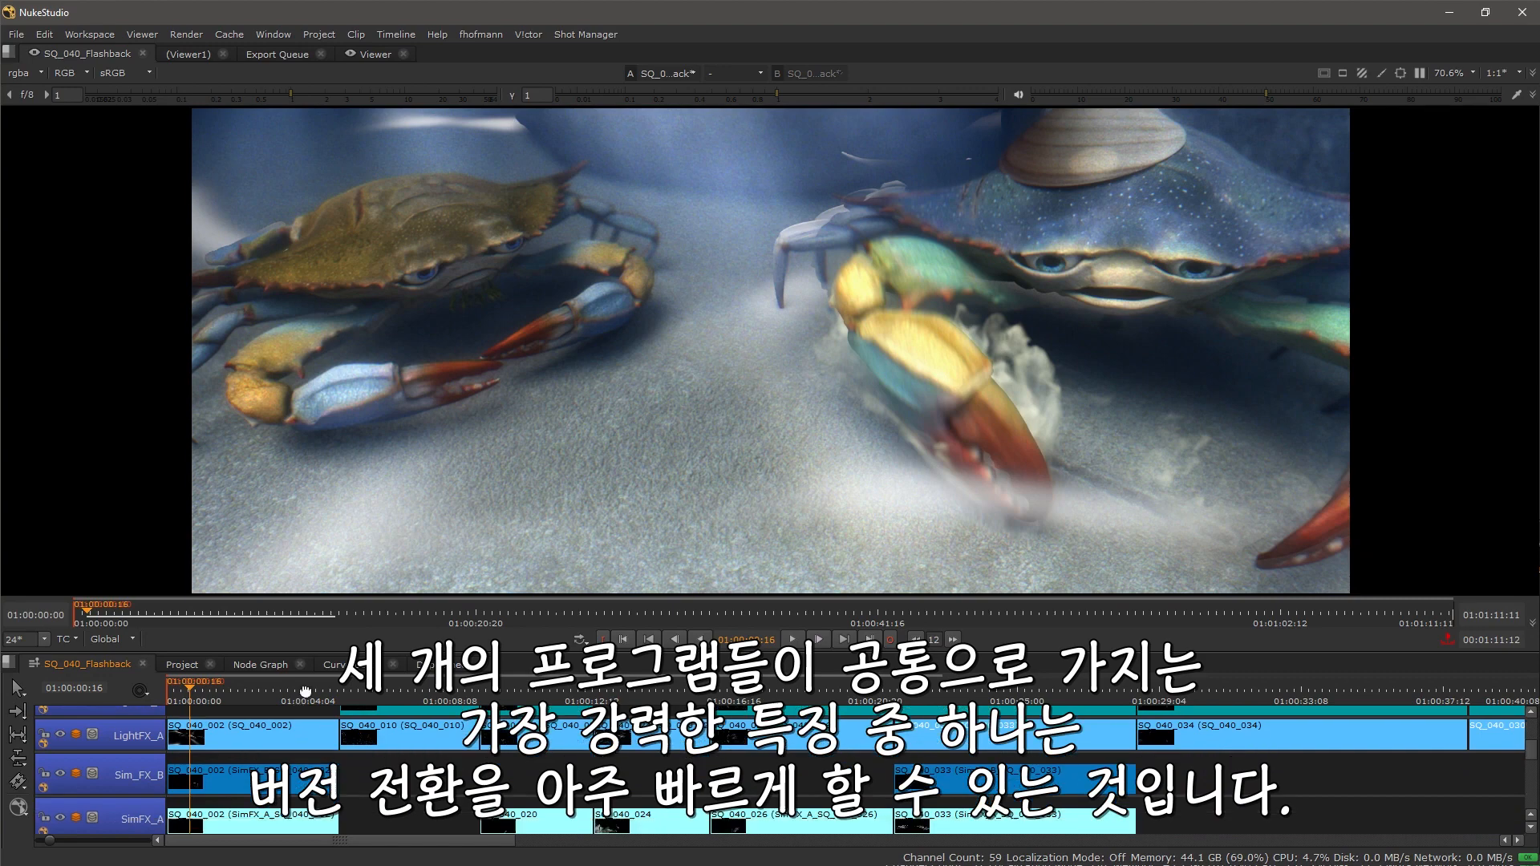
scroll(283, 817, "down", 4)
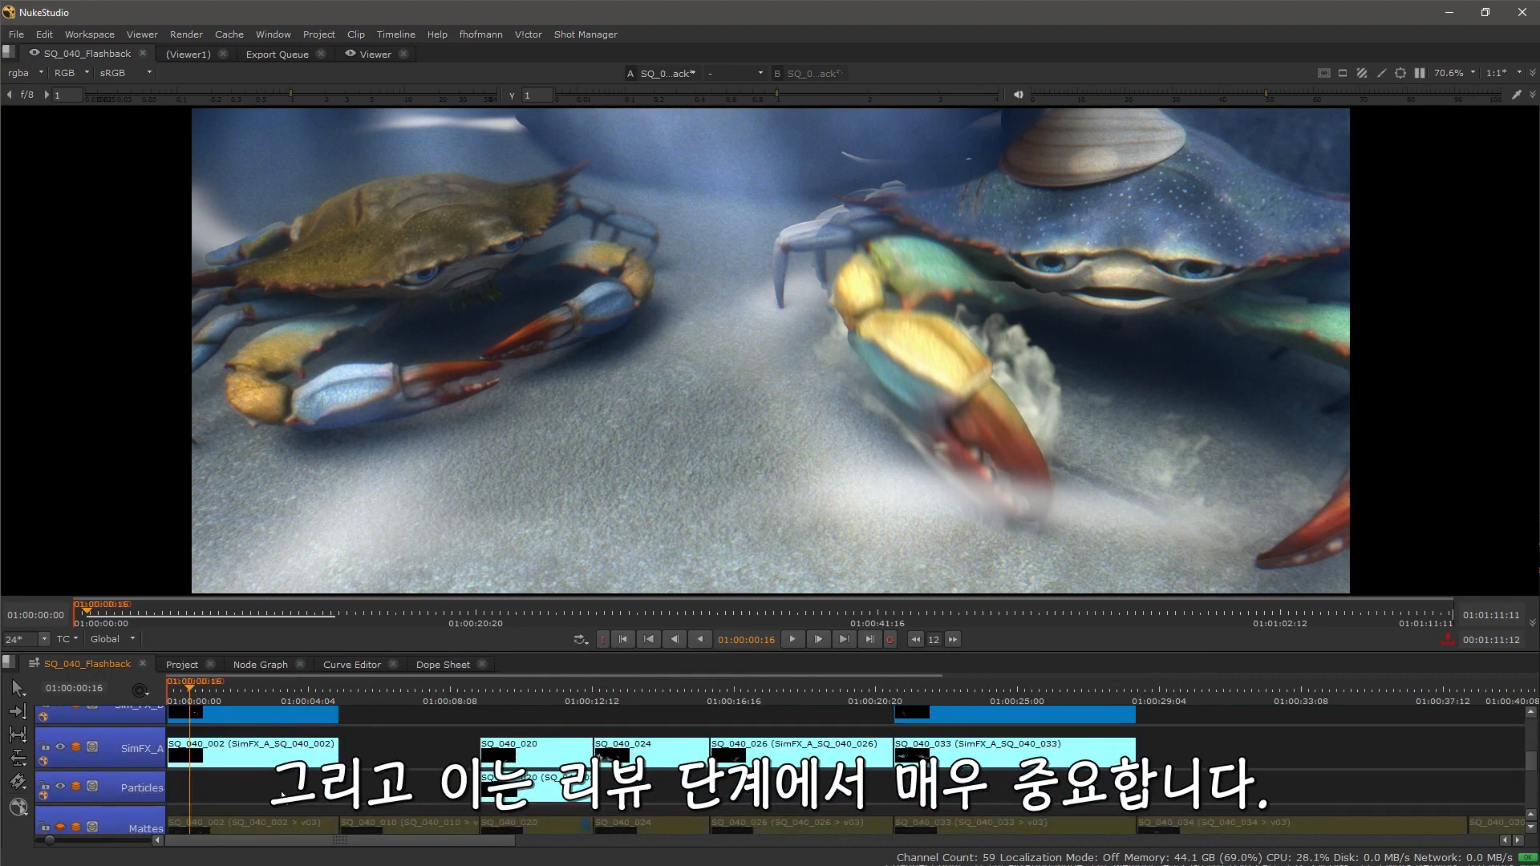
scroll(273, 763, "down", 2)
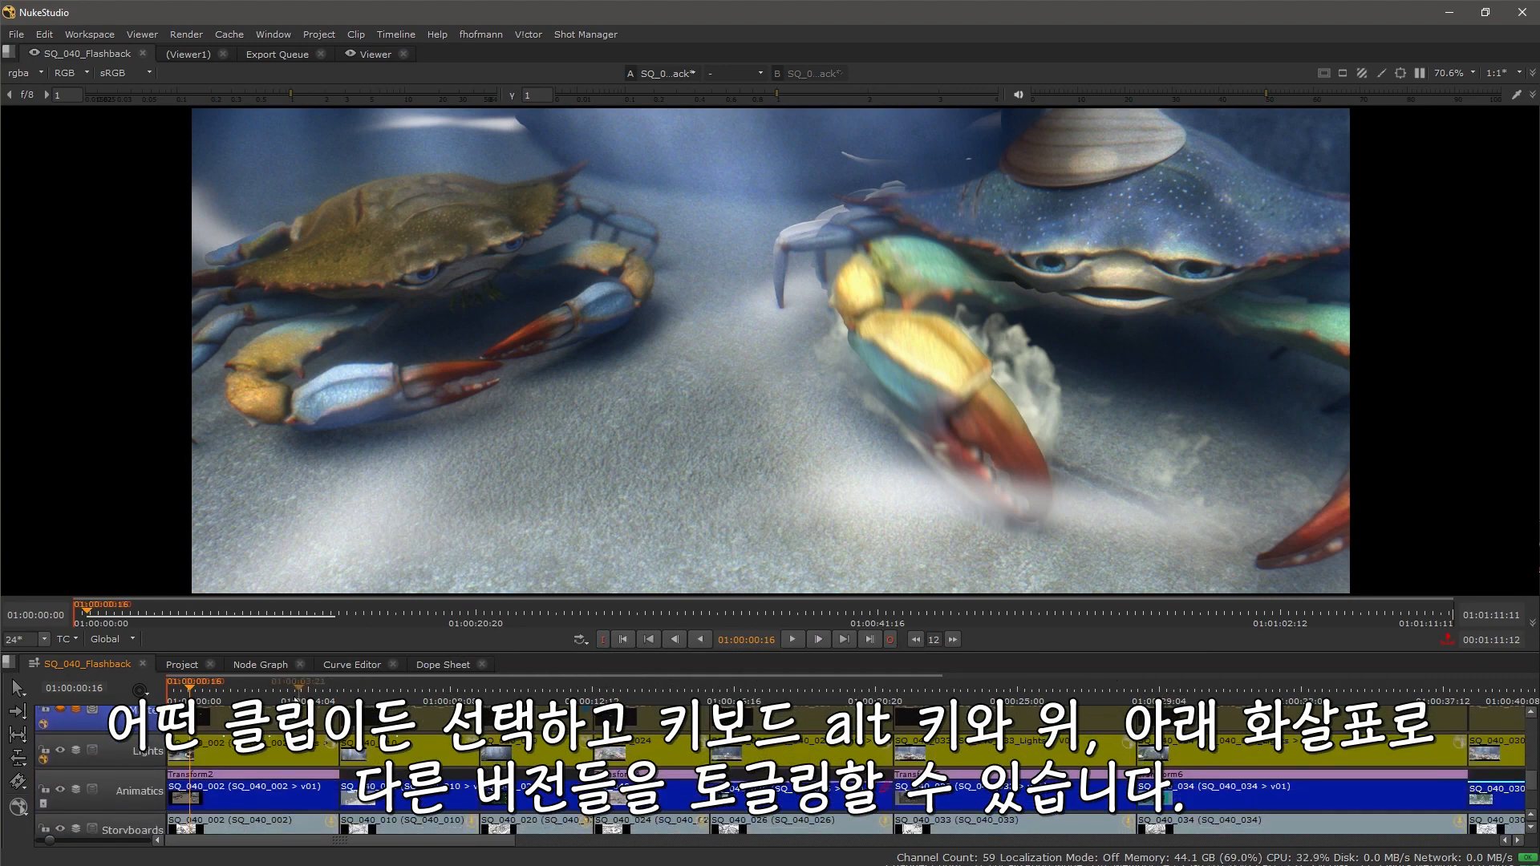
Step: Select the SQ_040_002 Lights clip, step its version up and down, and pick the lowest version from its version list
left_click(257, 756)
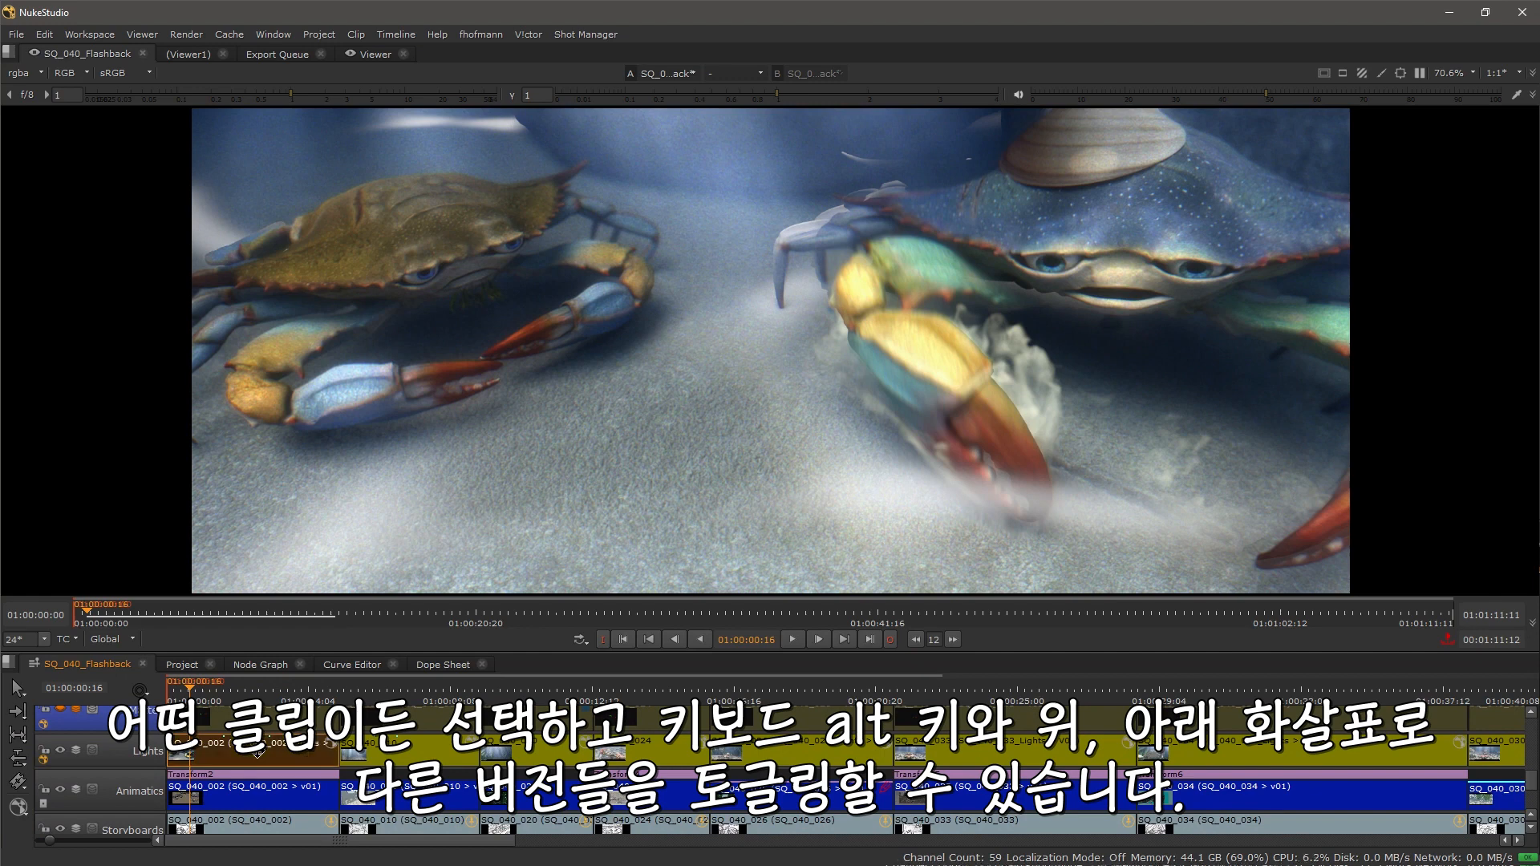
key("alt+Up")
key("alt+Down")
key("alt+Up")
mouse_move(258, 751)
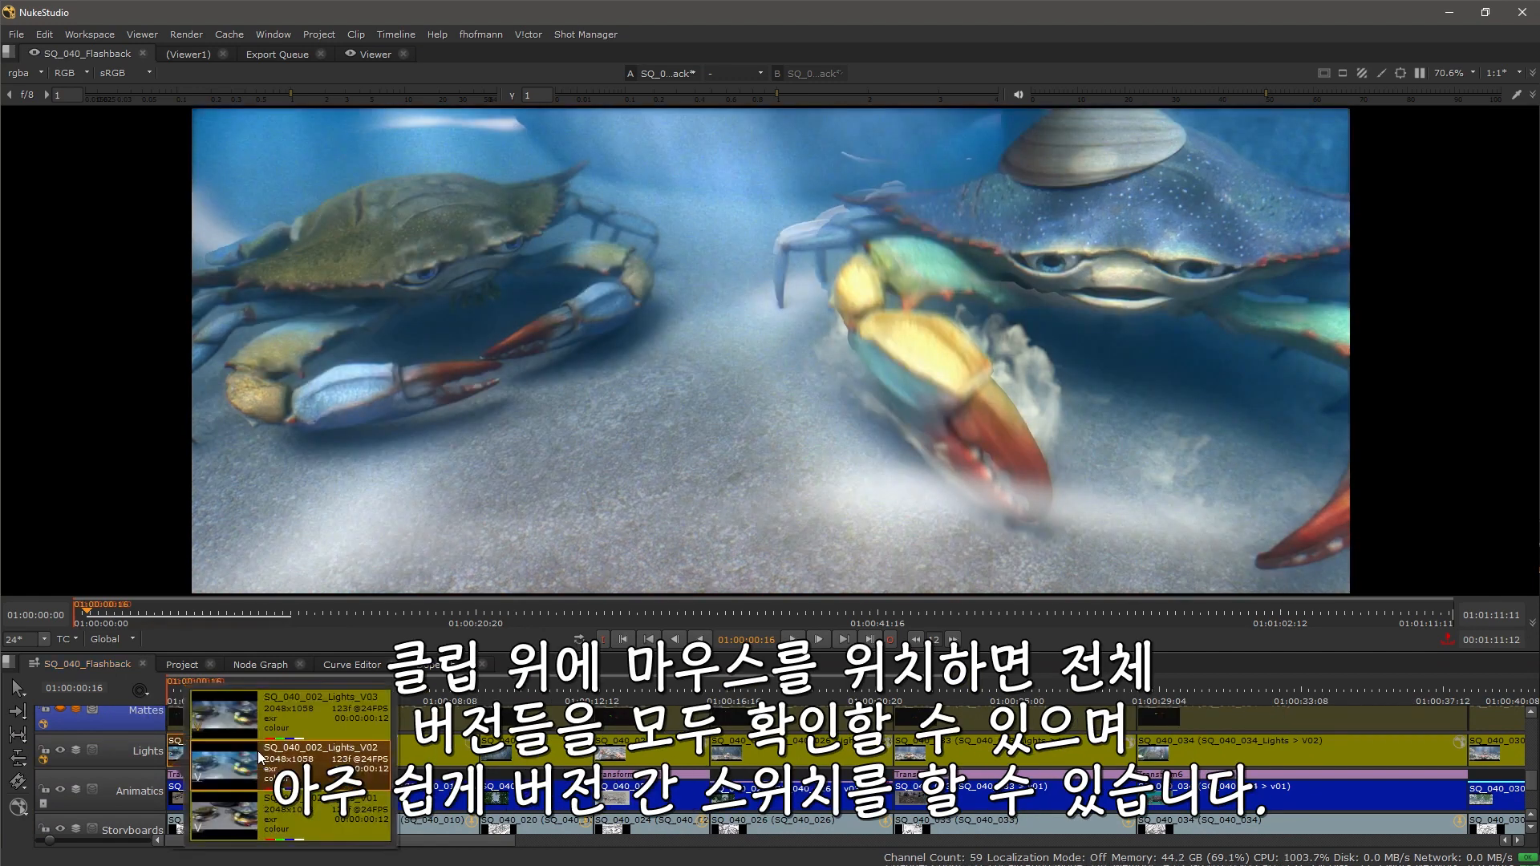
left_click(305, 818)
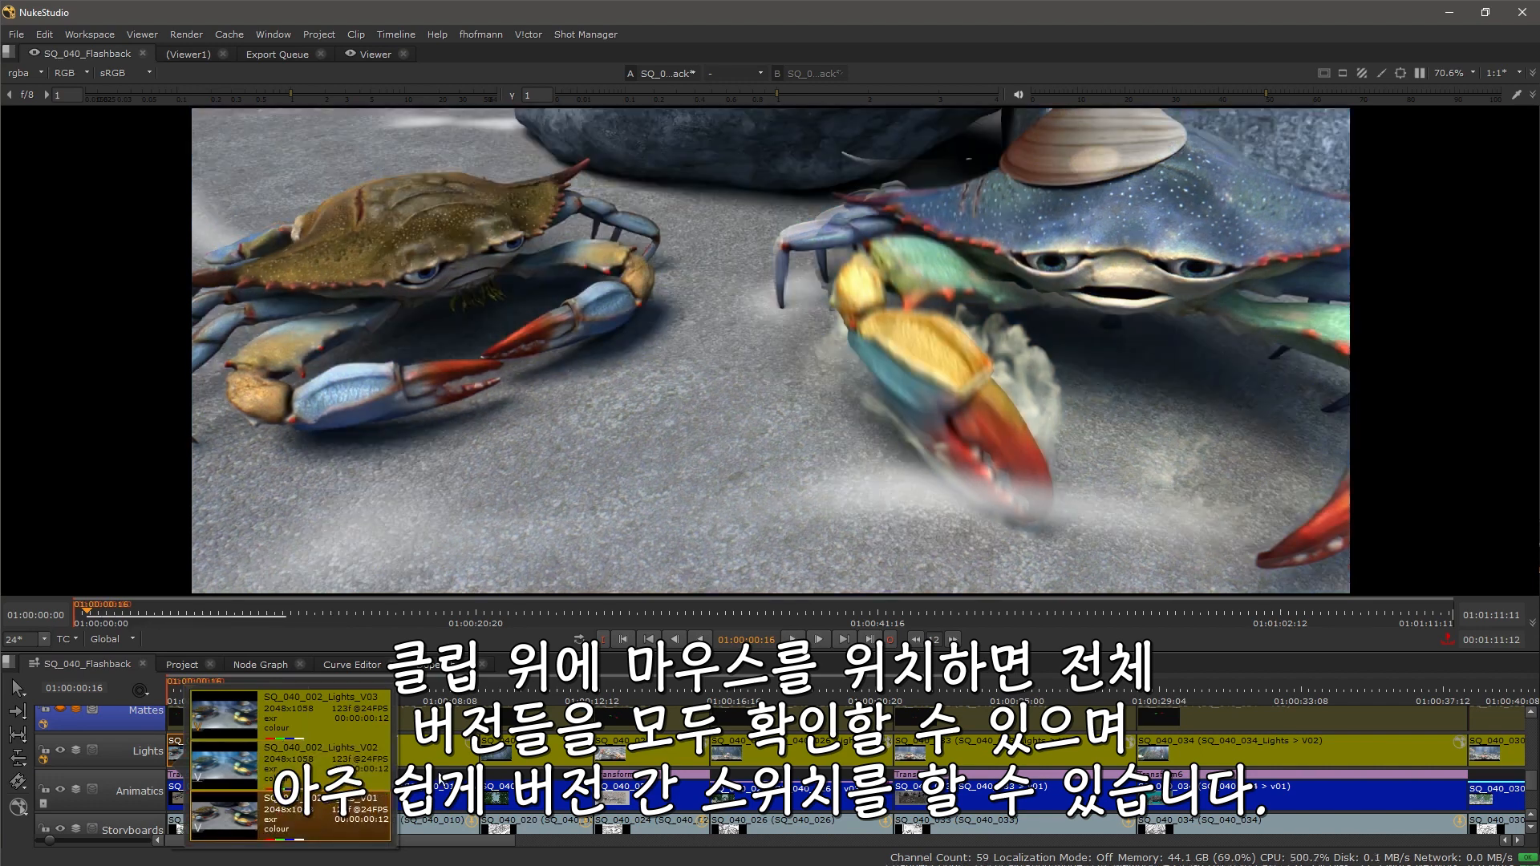
Step: Load the SQ_040_002 Lights clip into the viewer's A input
left_click(440, 785)
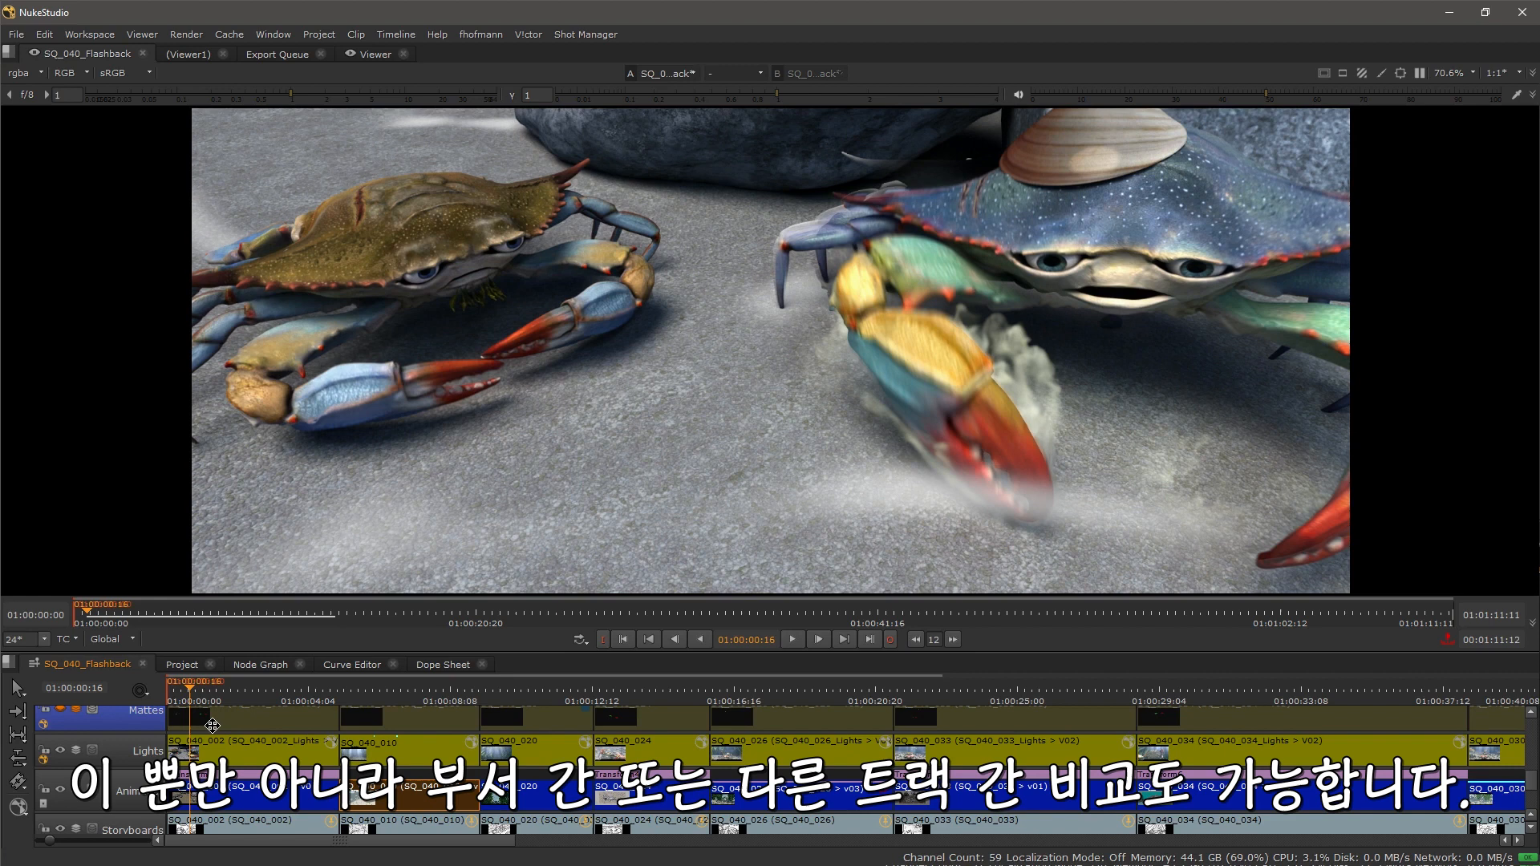
left_click(259, 752)
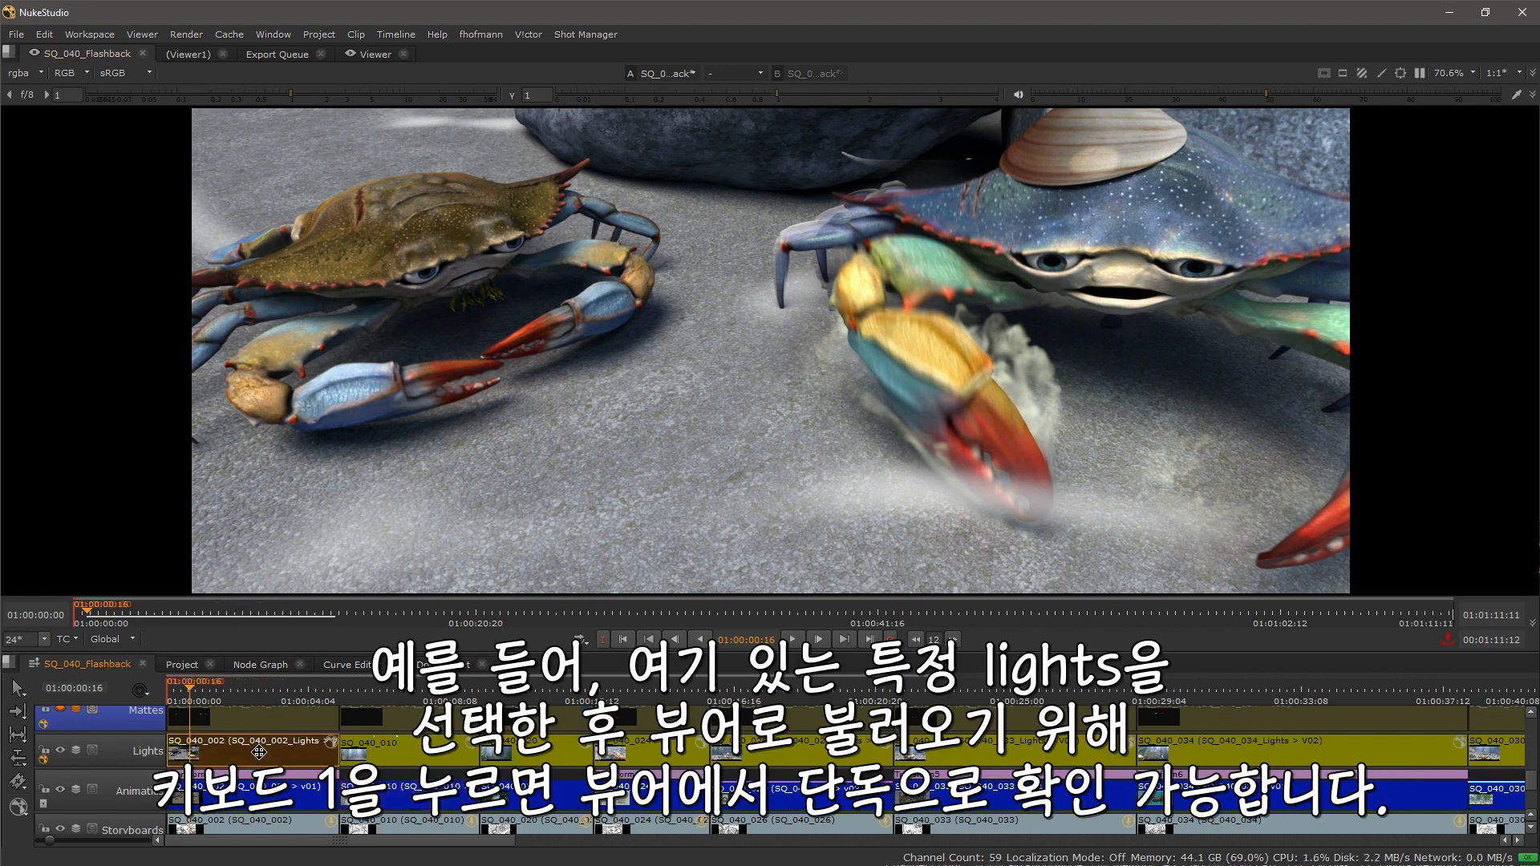
key("1")
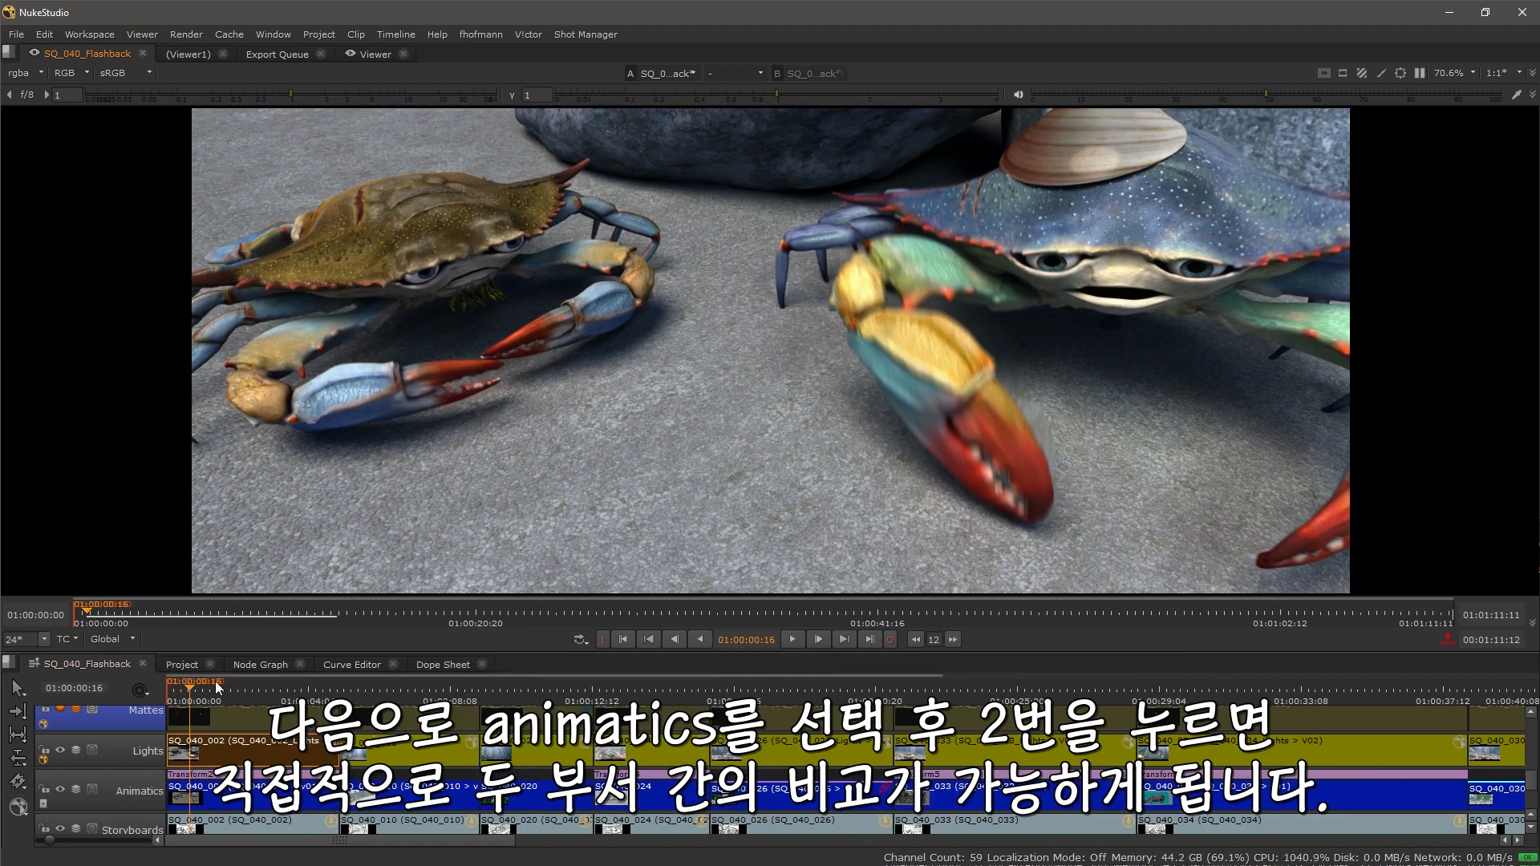
Step: Load the SQ_040_002 Animatics clip into the viewer's B input and adjust the wipe
left_click(228, 792)
key("2")
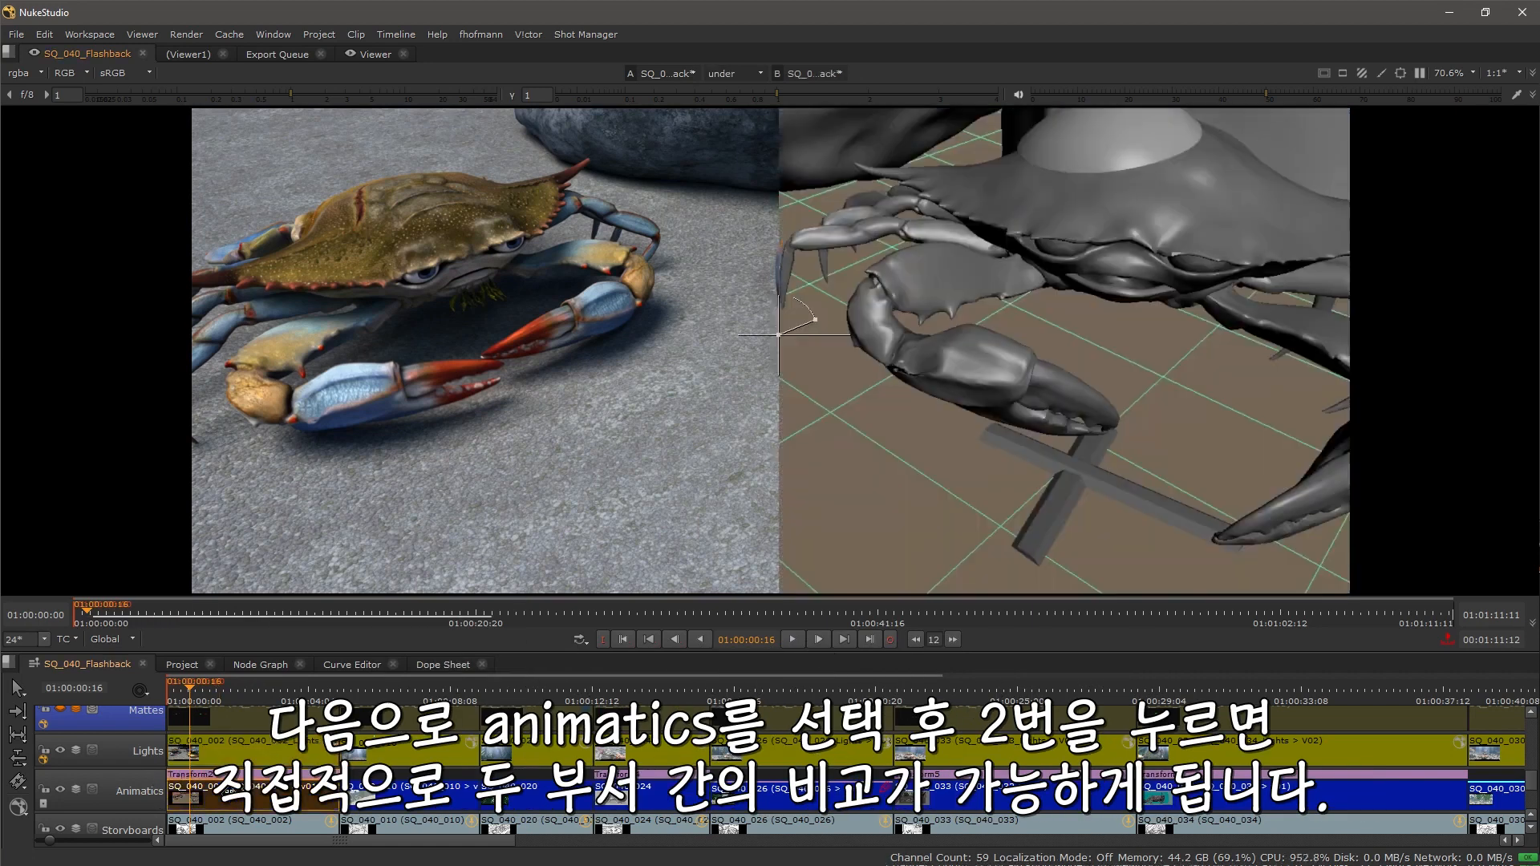
mouse_move(777, 329)
left_mouse_down()
mouse_move(1287, 318)
mouse_move(412, 319)
mouse_move(893, 319)
mouse_move(773, 319)
left_mouse_up()
key("space")
left_click_drag(750, 419, 747, 423)
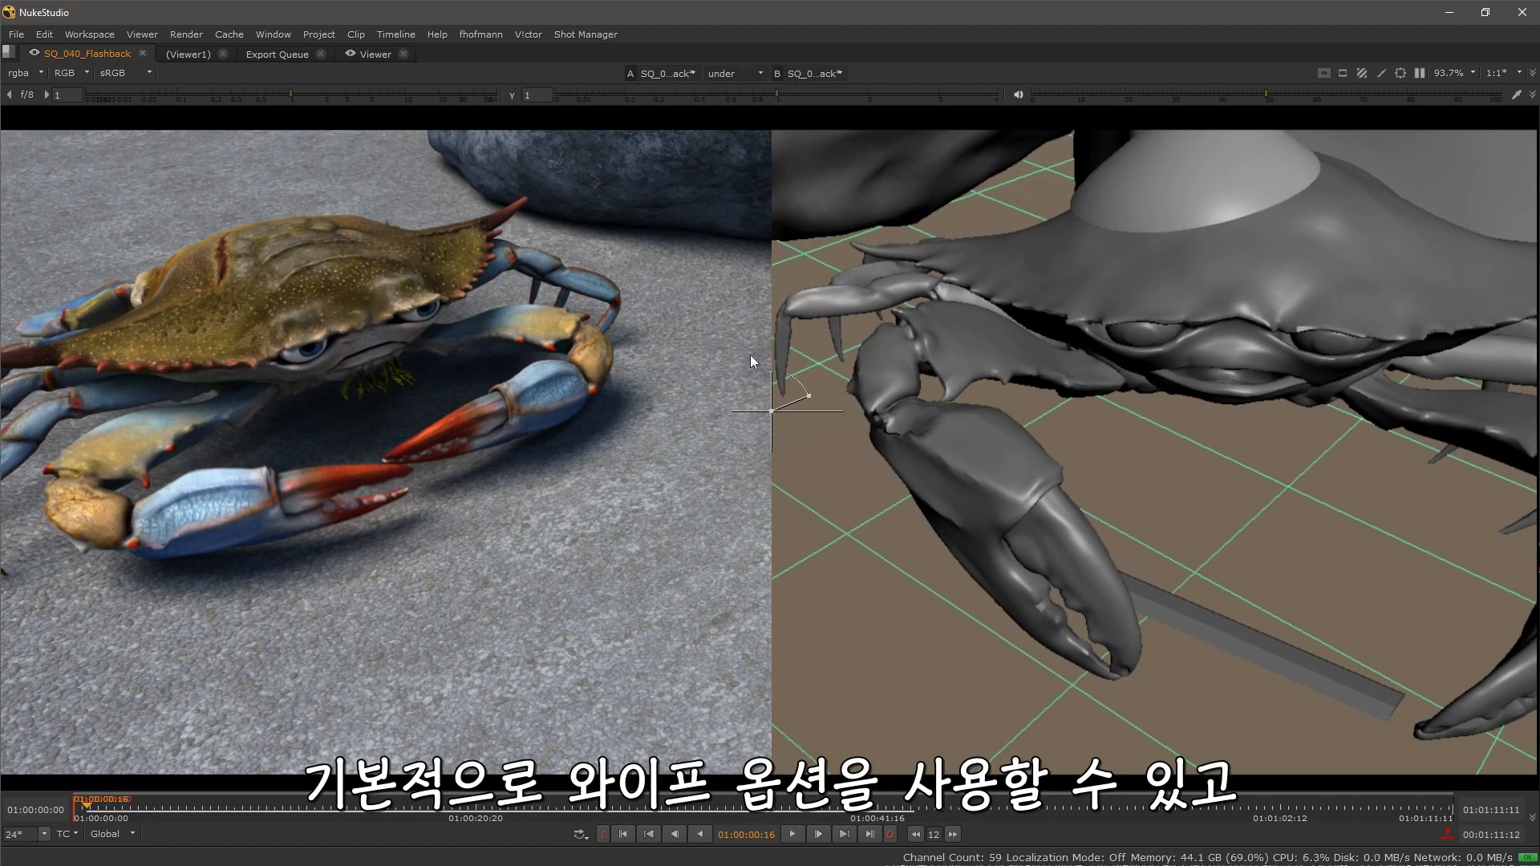
Step: Set the viewer's A/B compare mode to difference
left_click(756, 74)
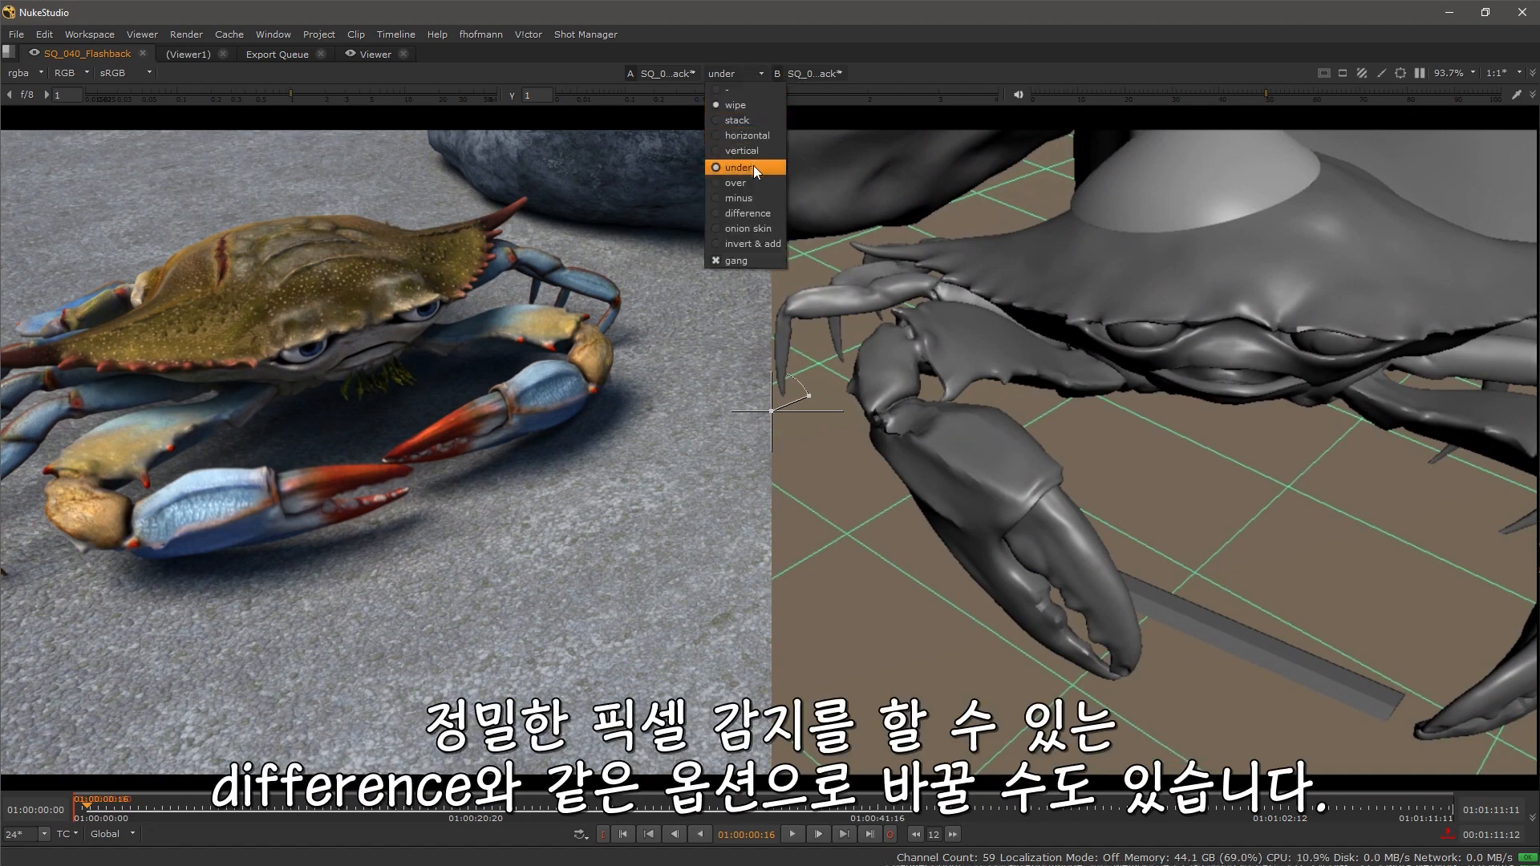
left_click(755, 215)
left_click_drag(788, 411, 715, 377)
scroll(715, 377, "down", 1)
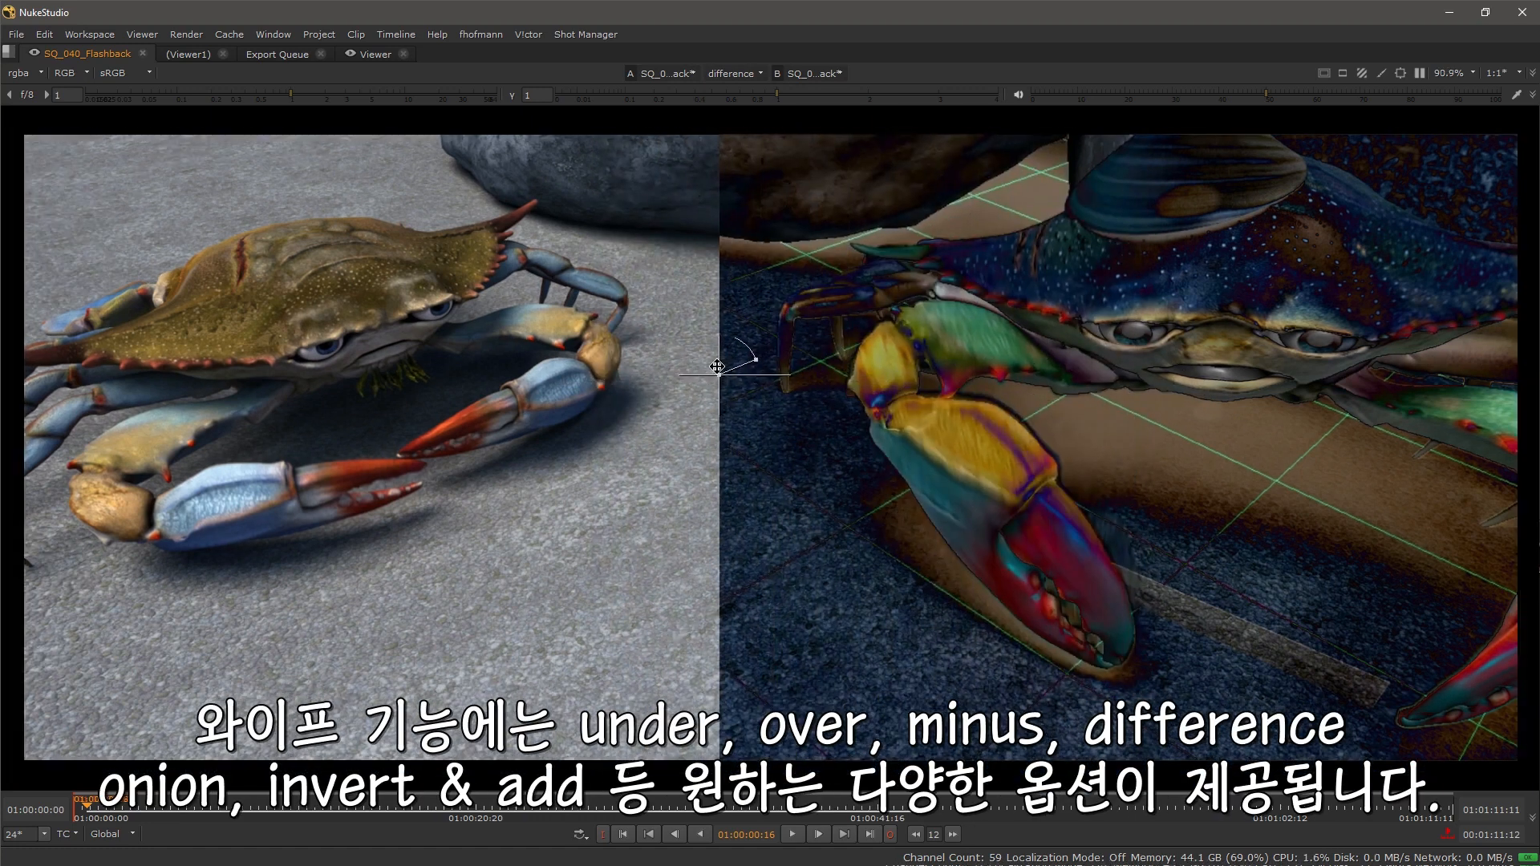
Step: Set the viewer's compare mode to under and then to horizontal for a side-by-side comparison
left_click(754, 73)
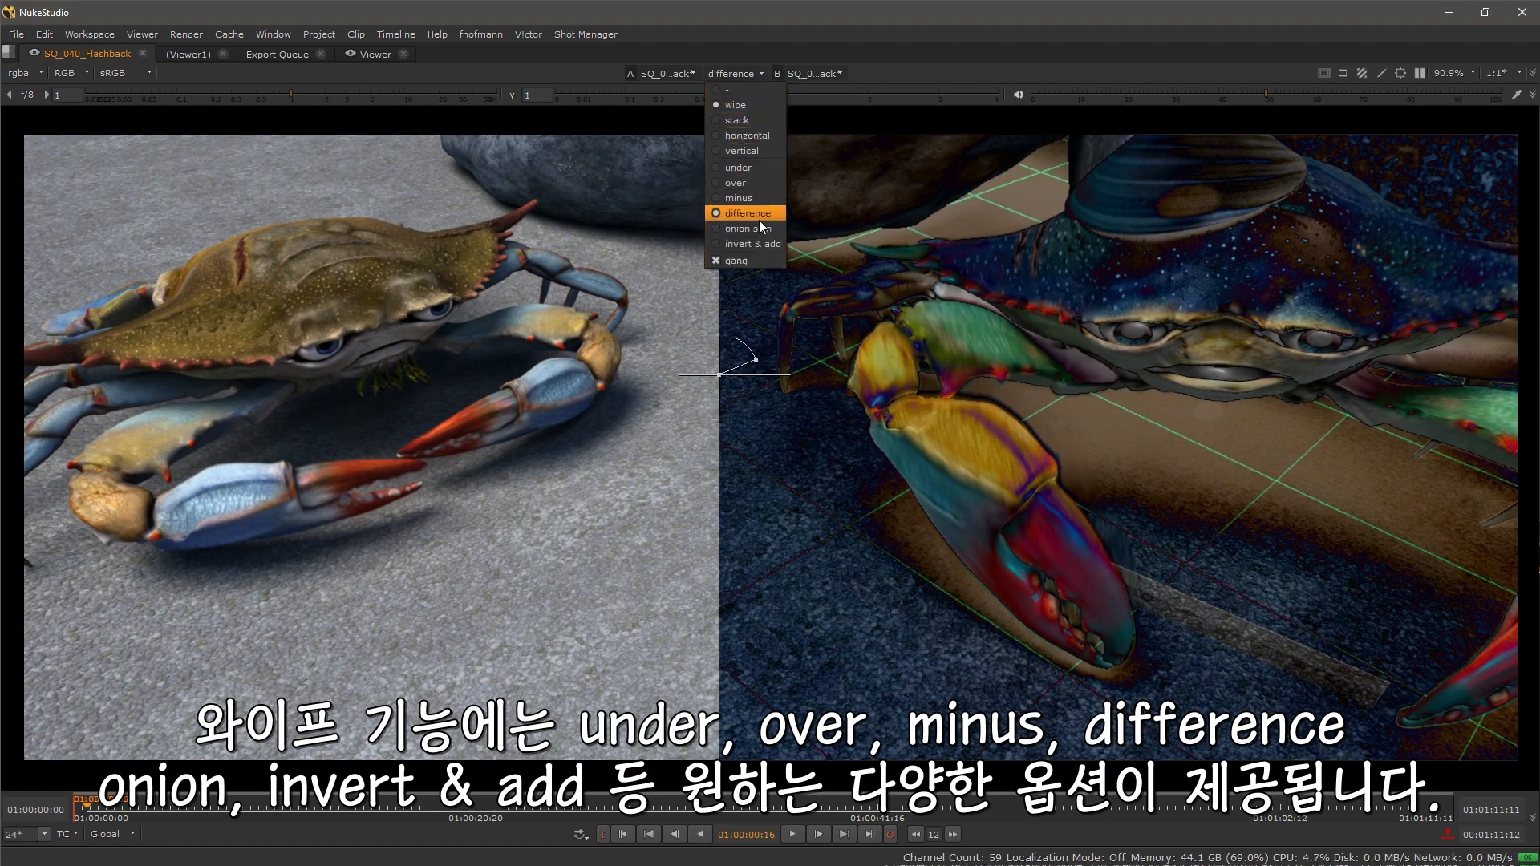
left_click(754, 167)
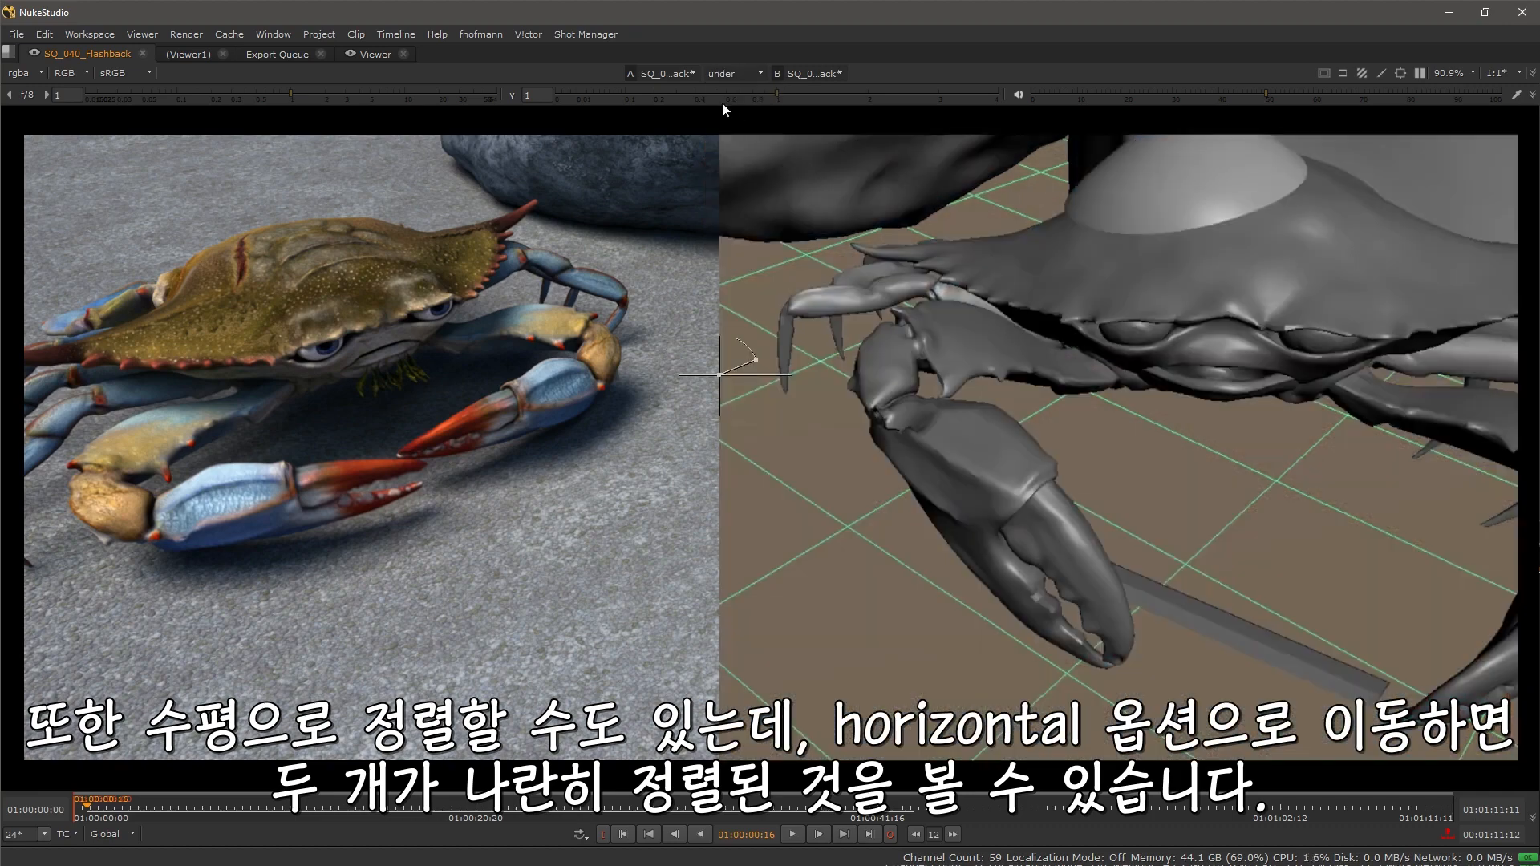
left_click(733, 73)
left_click(740, 136)
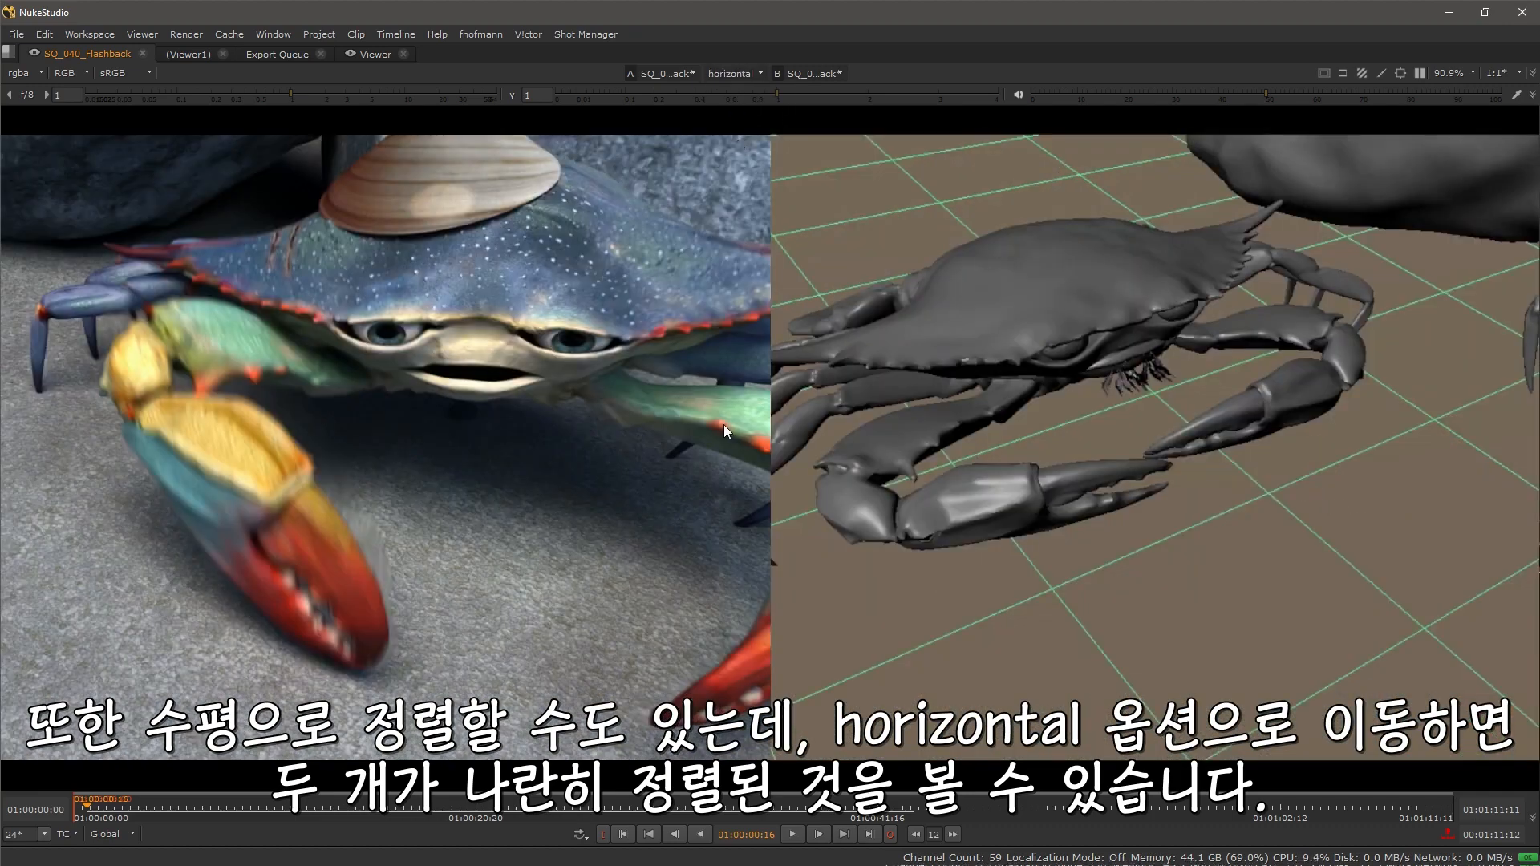
scroll(714, 424, "down", 3)
left_click_drag(714, 423, 738, 423)
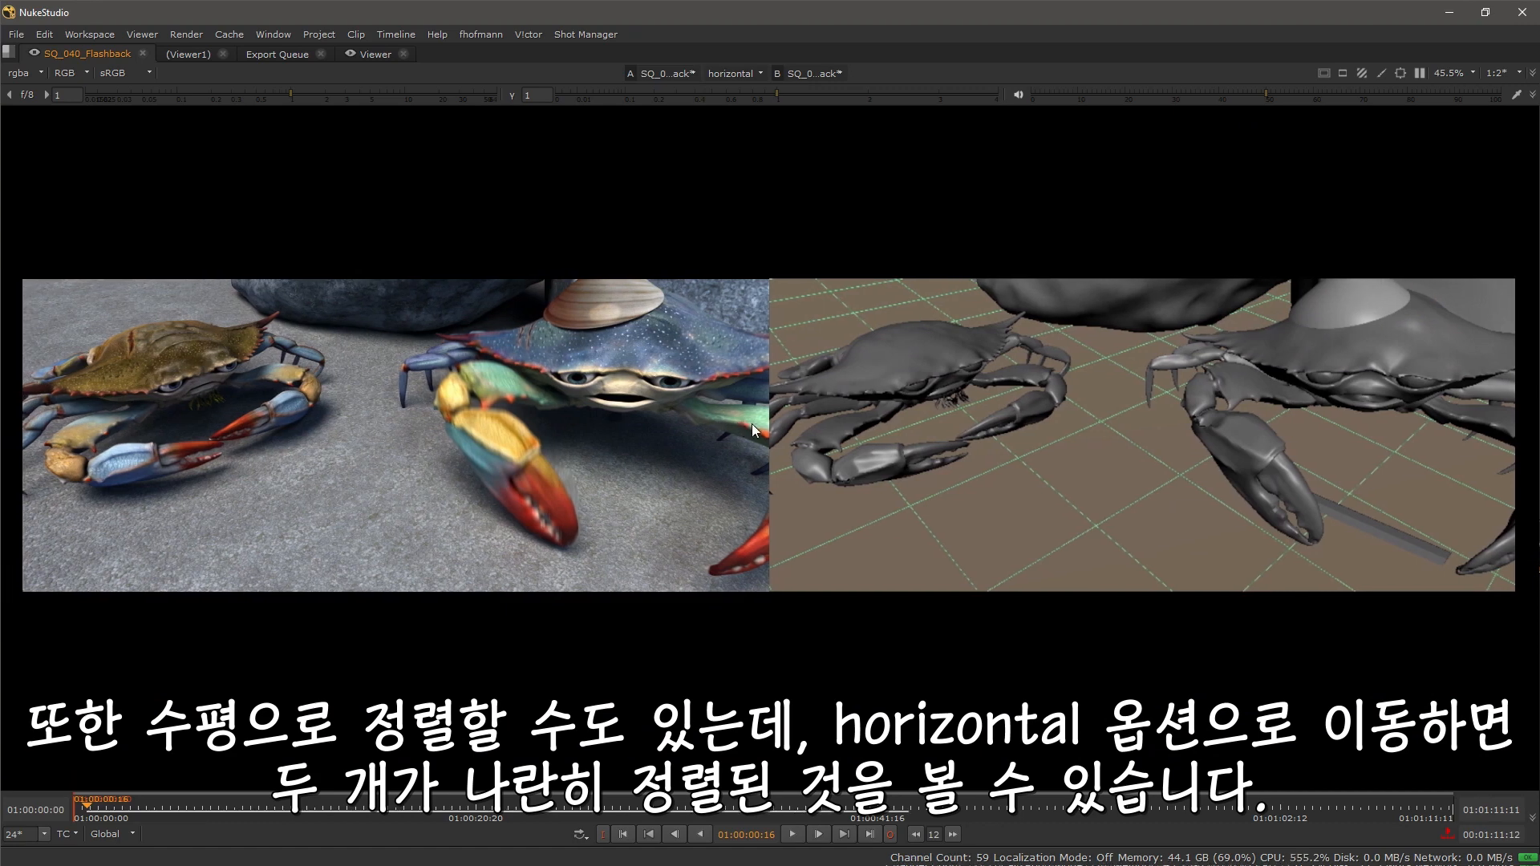
Step: Briefly play the comparison and set the compare mode to vertical
left_click(792, 836)
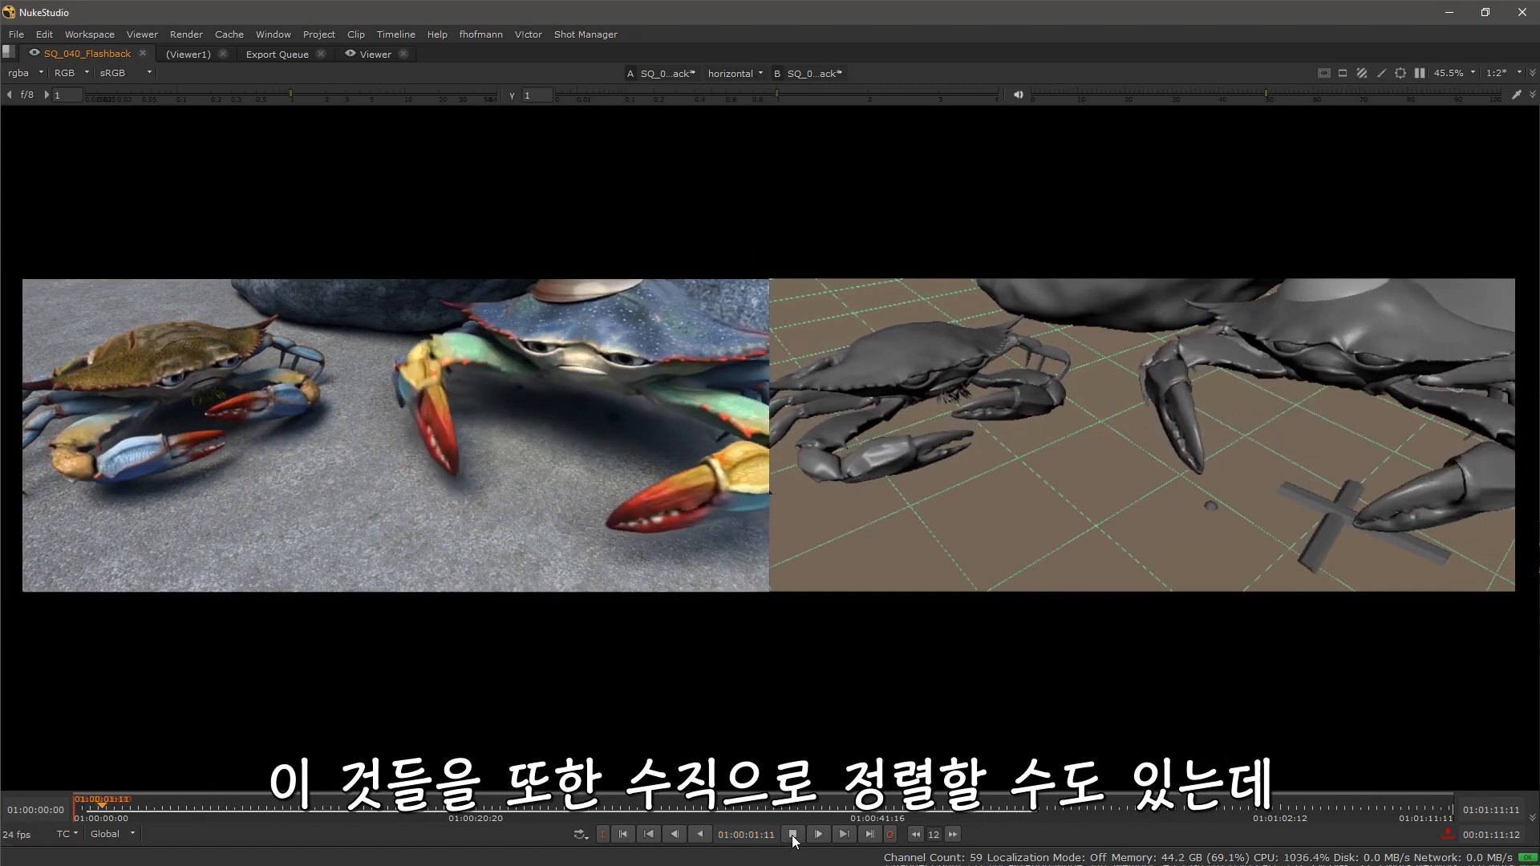
left_click(792, 835)
left_click(749, 71)
left_click(749, 151)
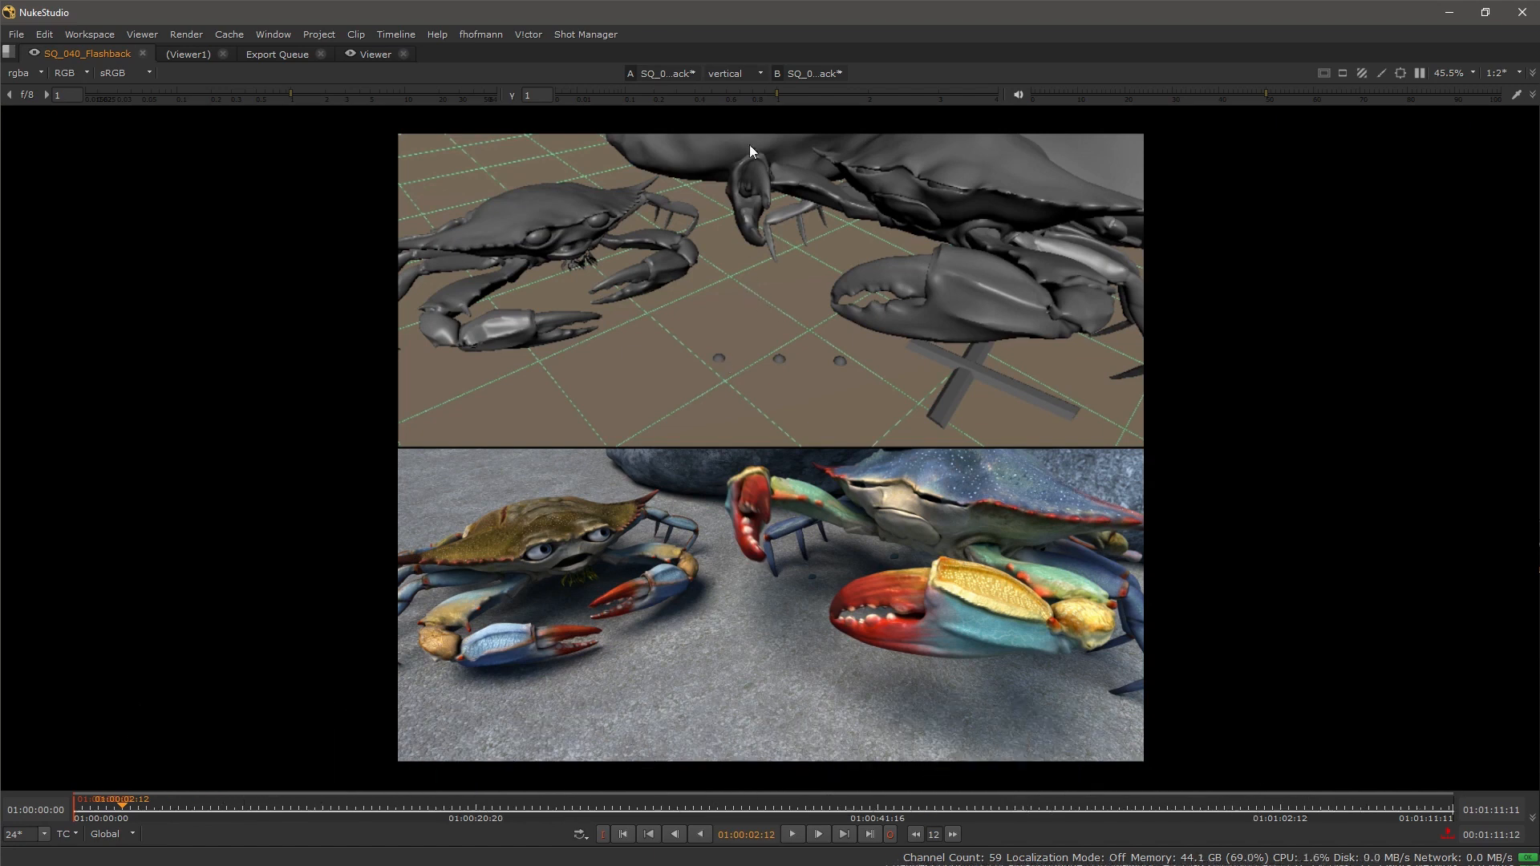
Step: Set the viewer's compare mode to under with a wipe and zoom in on the image
left_click(735, 74)
left_click(743, 106)
scroll(720, 399, "up", 5)
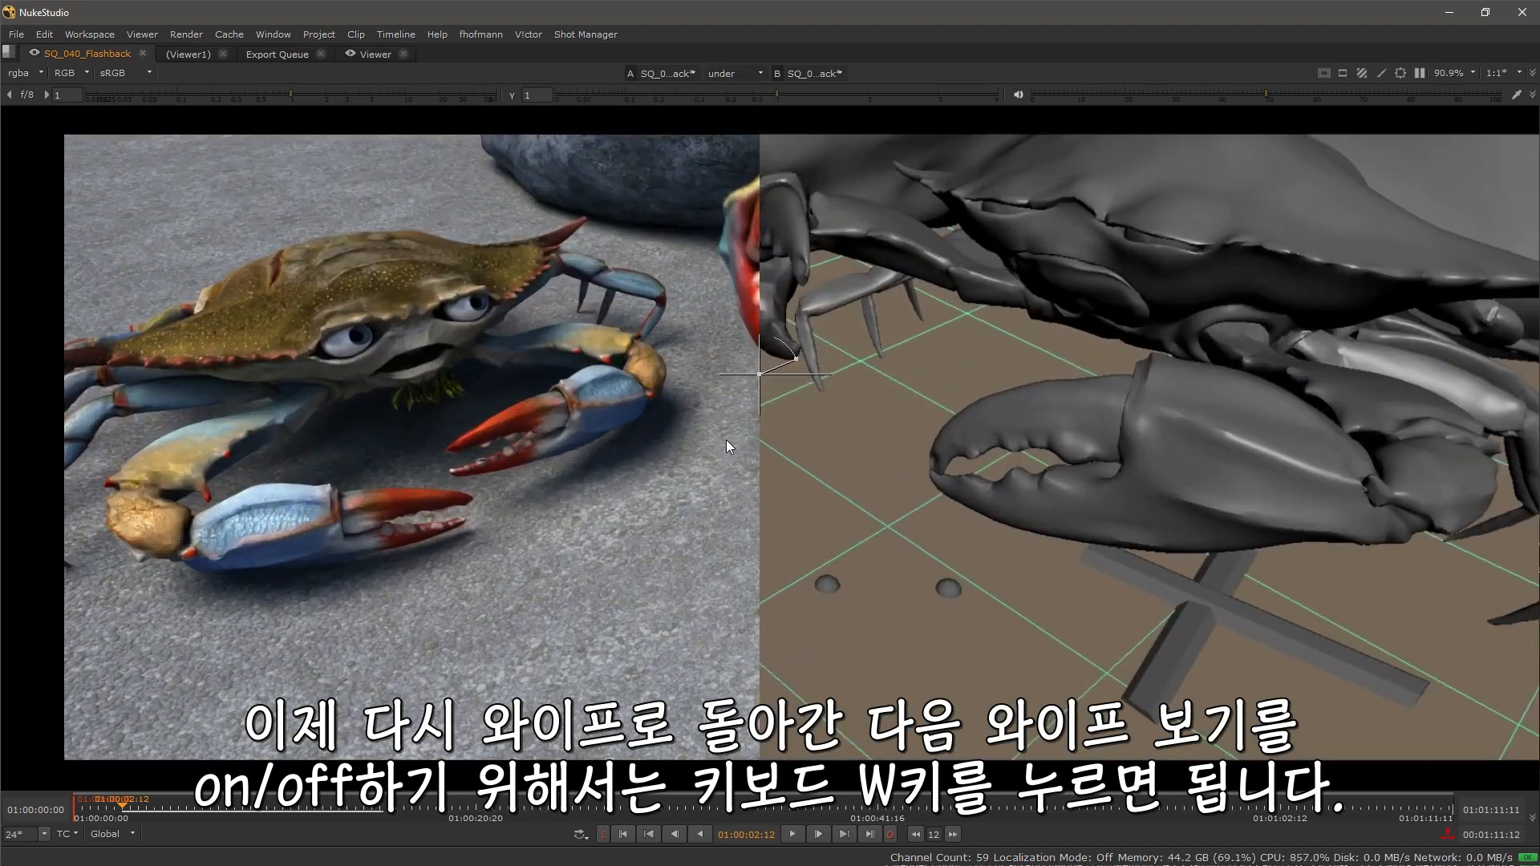
key("w")
key("w")
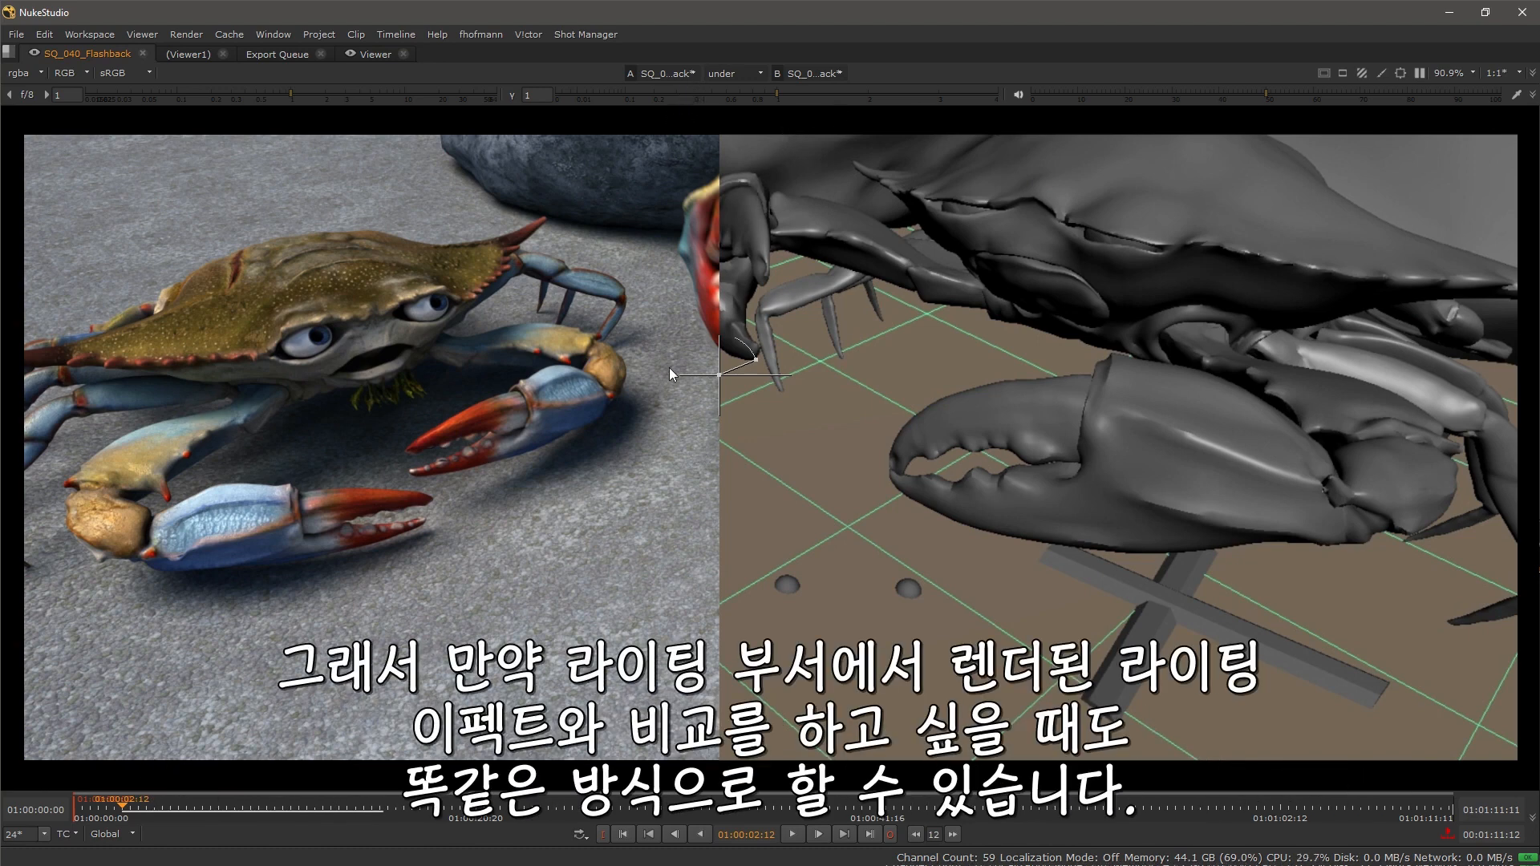
Step: Load the LightFX_A track into the viewer's B input and adjust the wipe handle
left_click(835, 73)
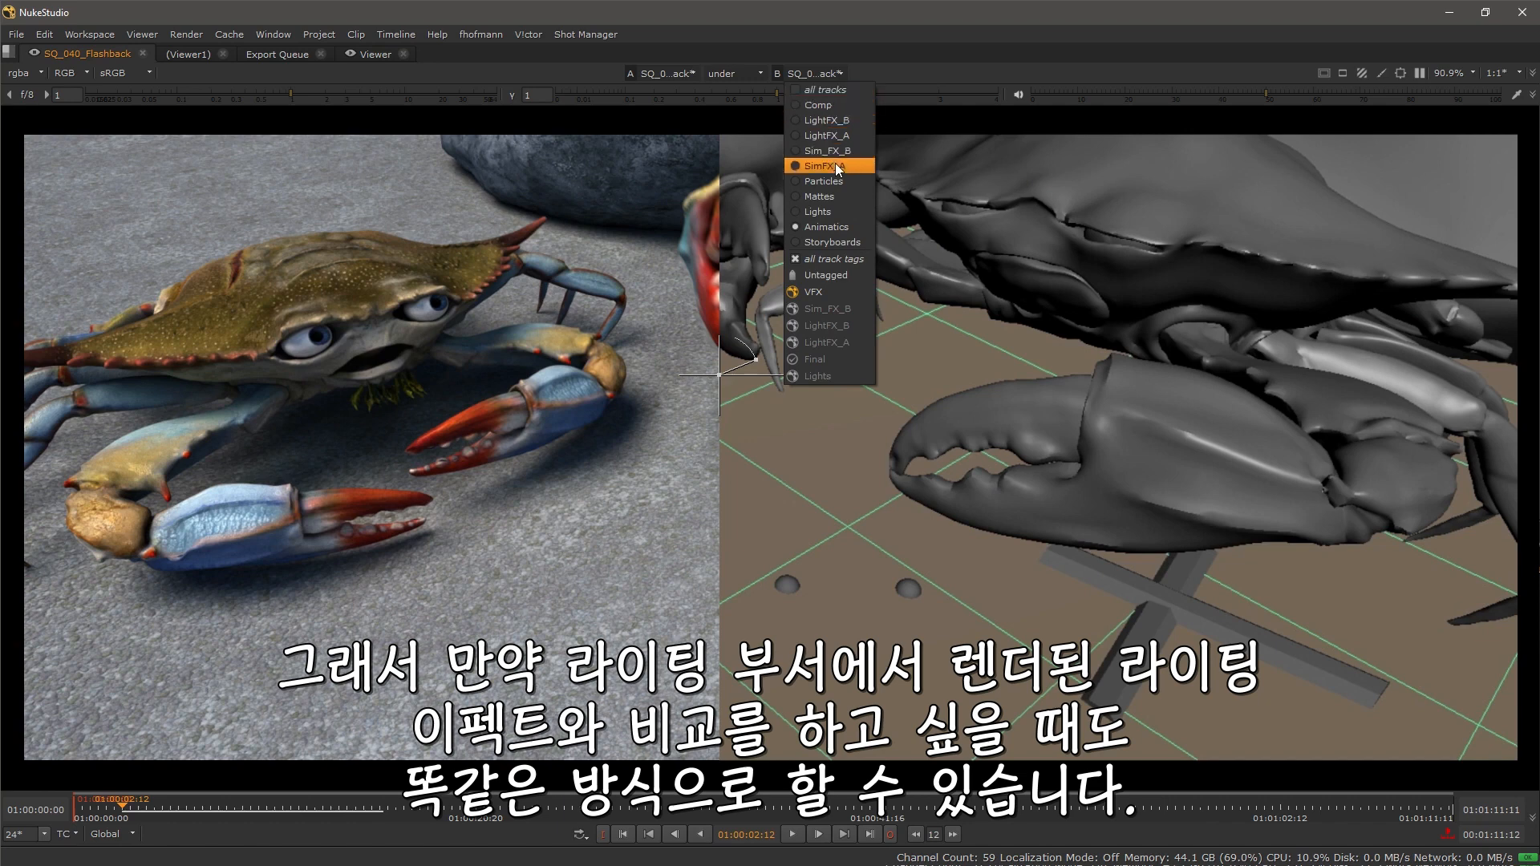
left_click(844, 136)
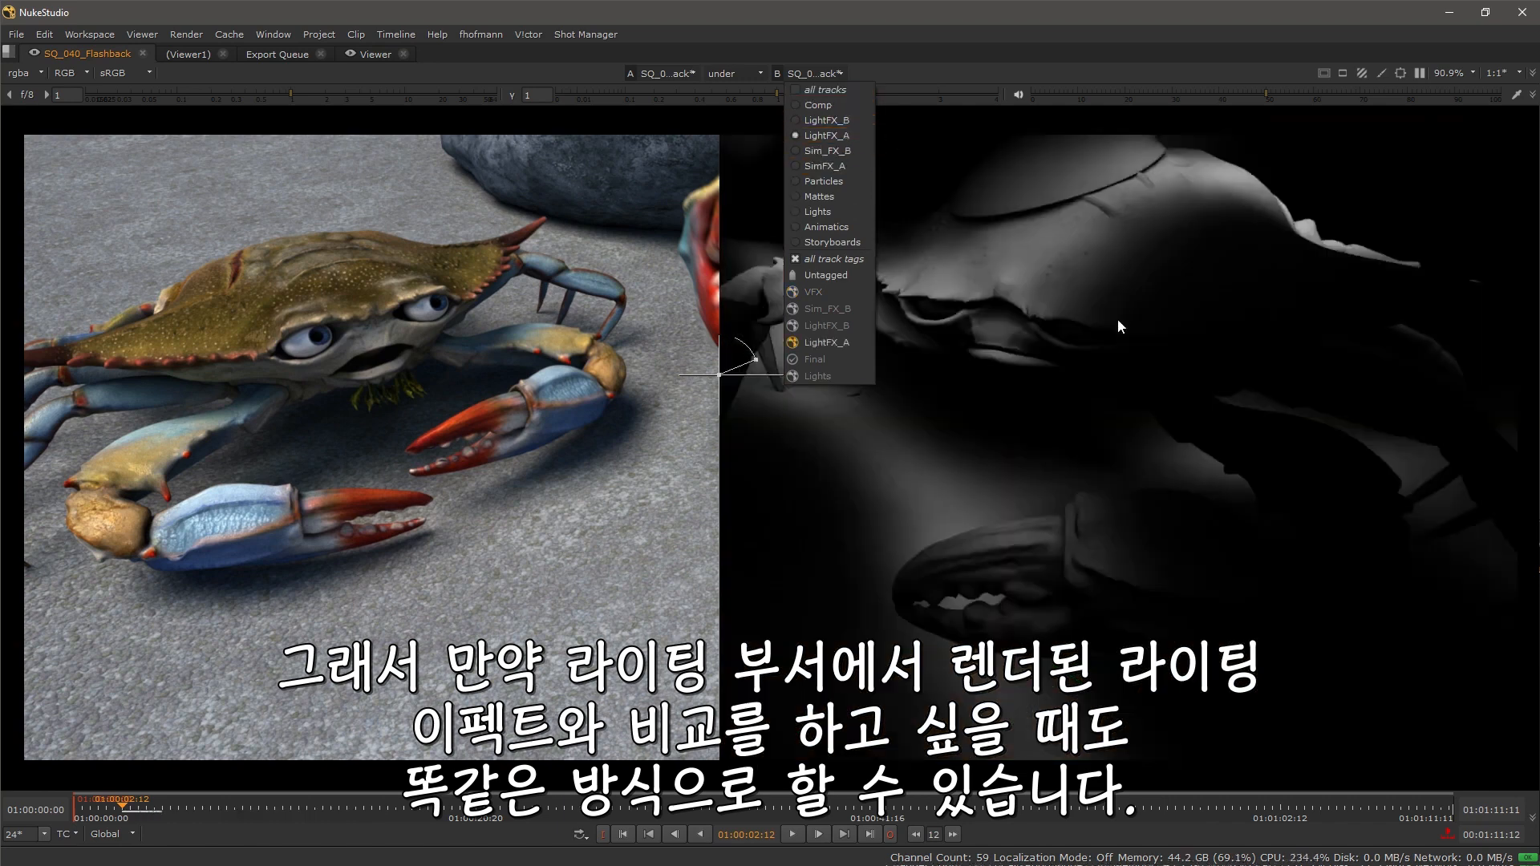
mouse_move(777, 371)
left_mouse_down()
mouse_move(969, 369)
mouse_move(767, 363)
left_mouse_up()
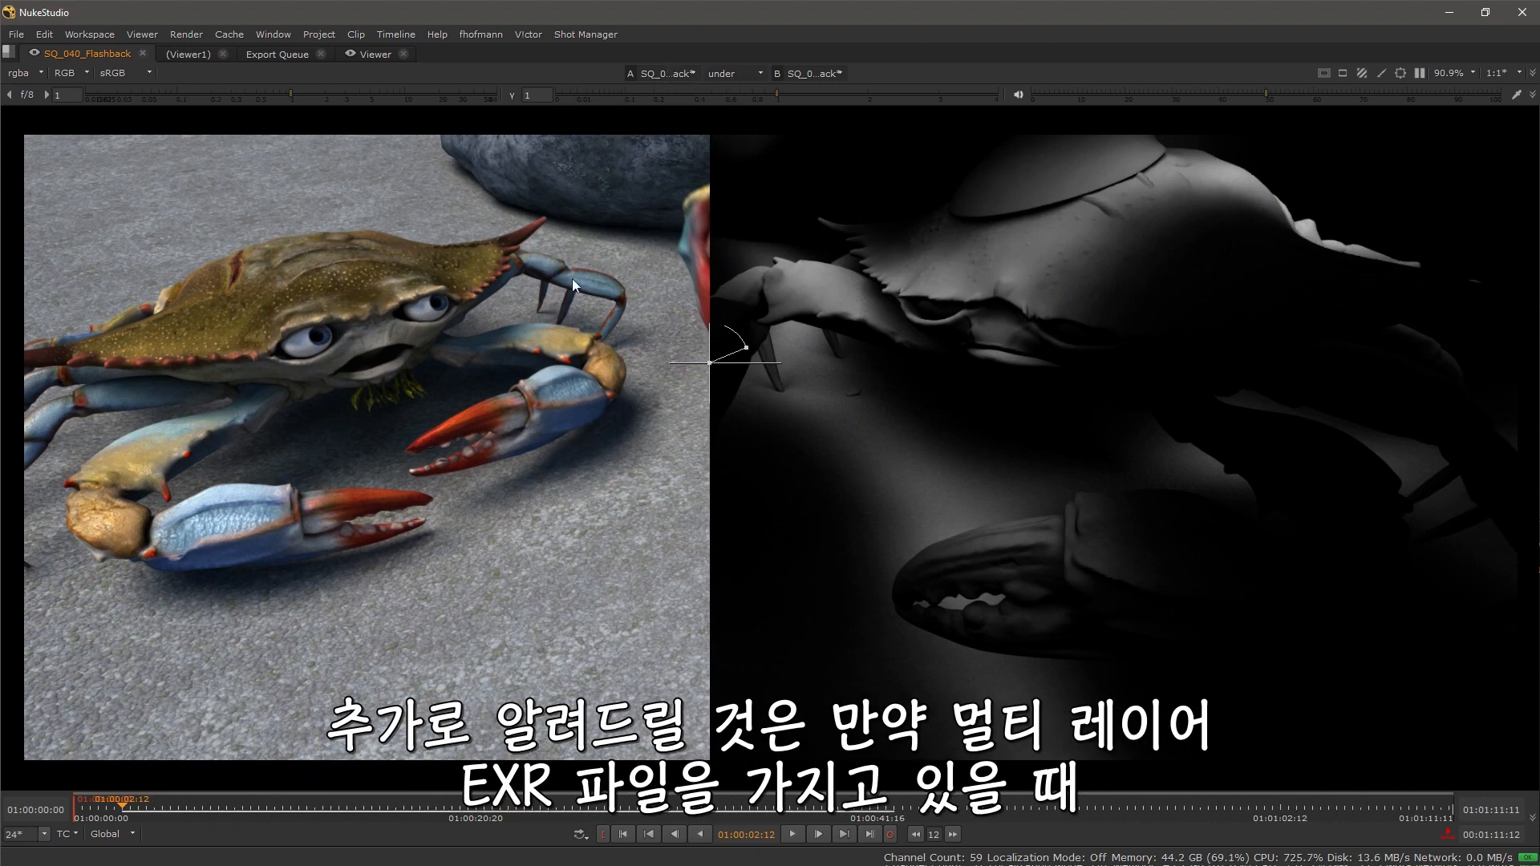
Step: Review the clip's EXR channel layers, then turn off the wipe and check the A input's track selection
left_click(36, 70)
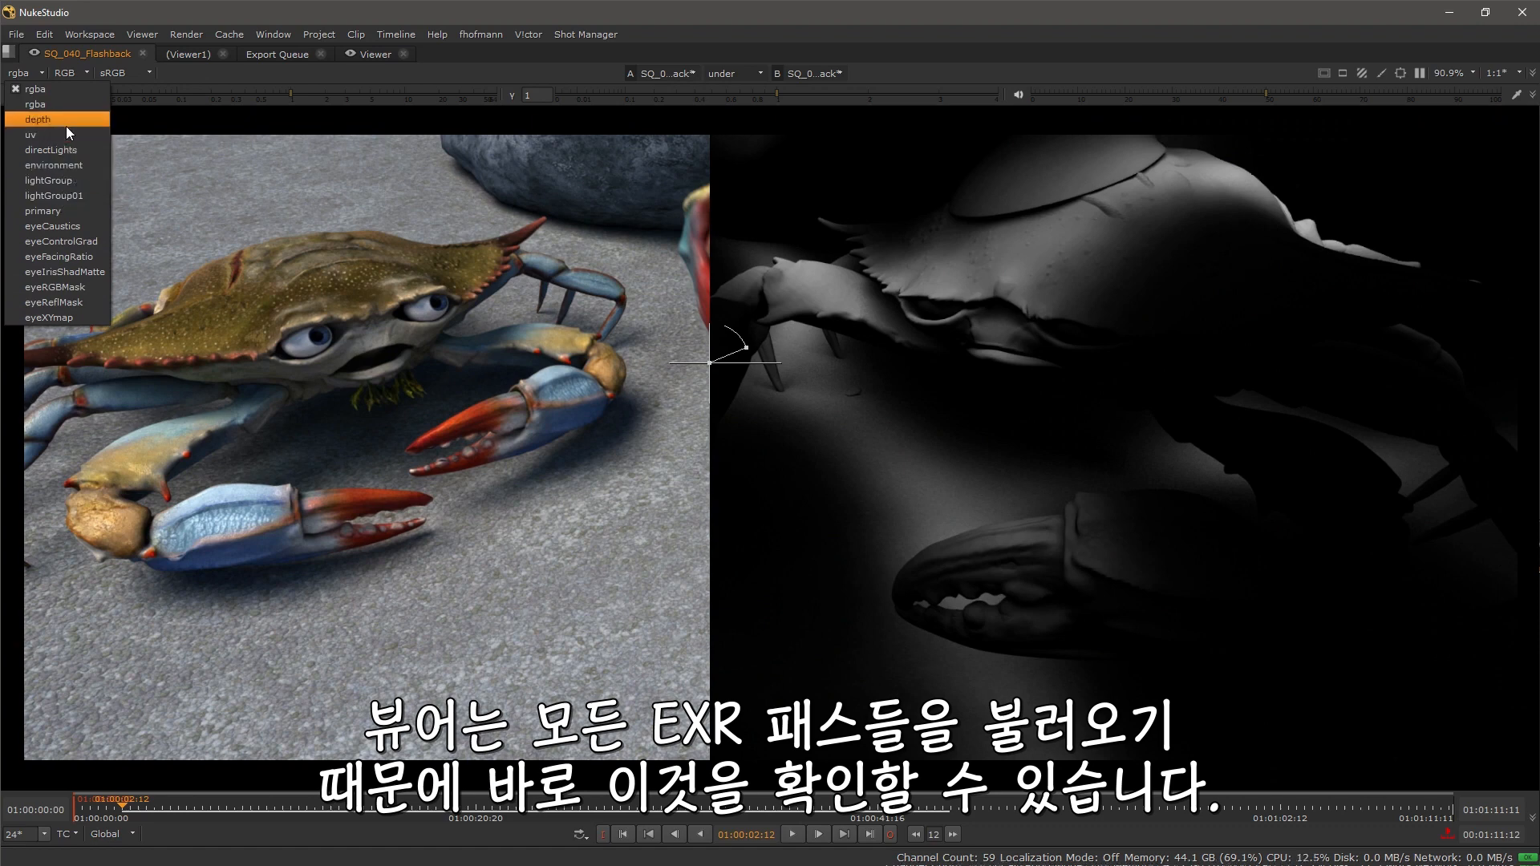
scroll(576, 491, "down", 1)
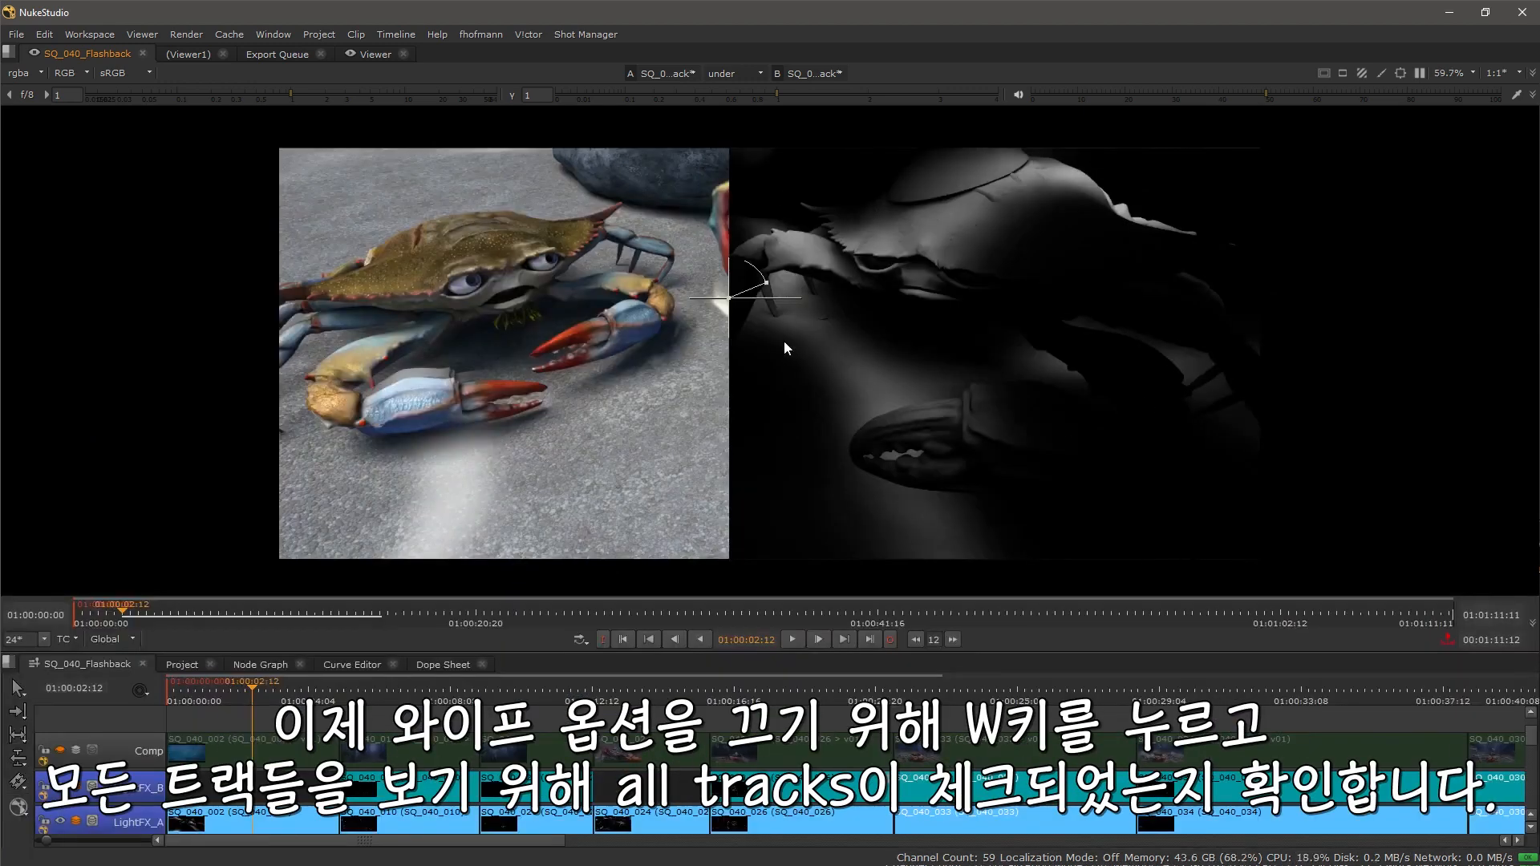
key("w")
left_click(674, 74)
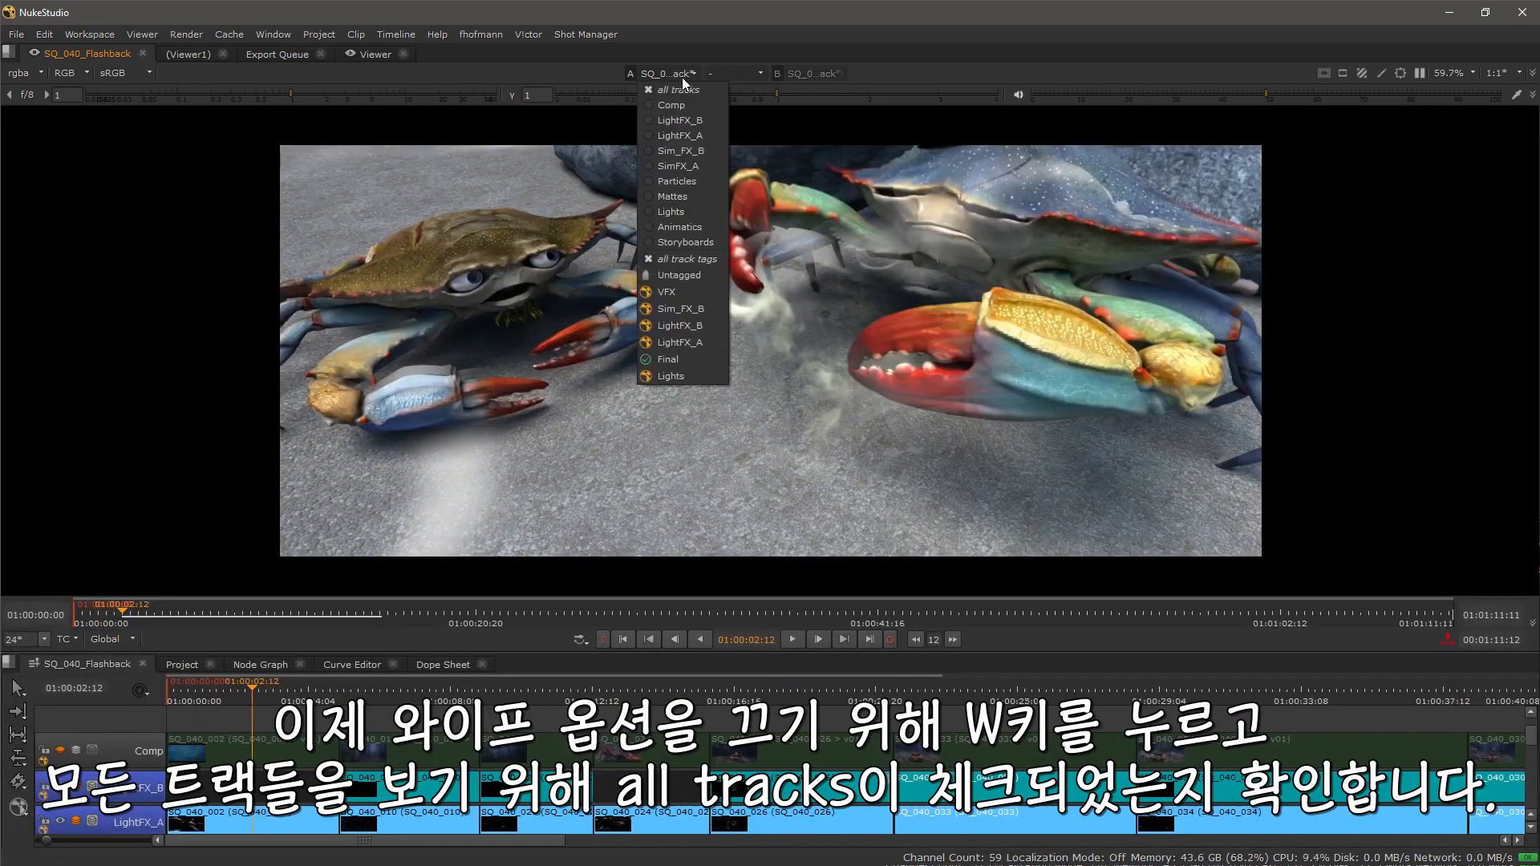
left_click(912, 371)
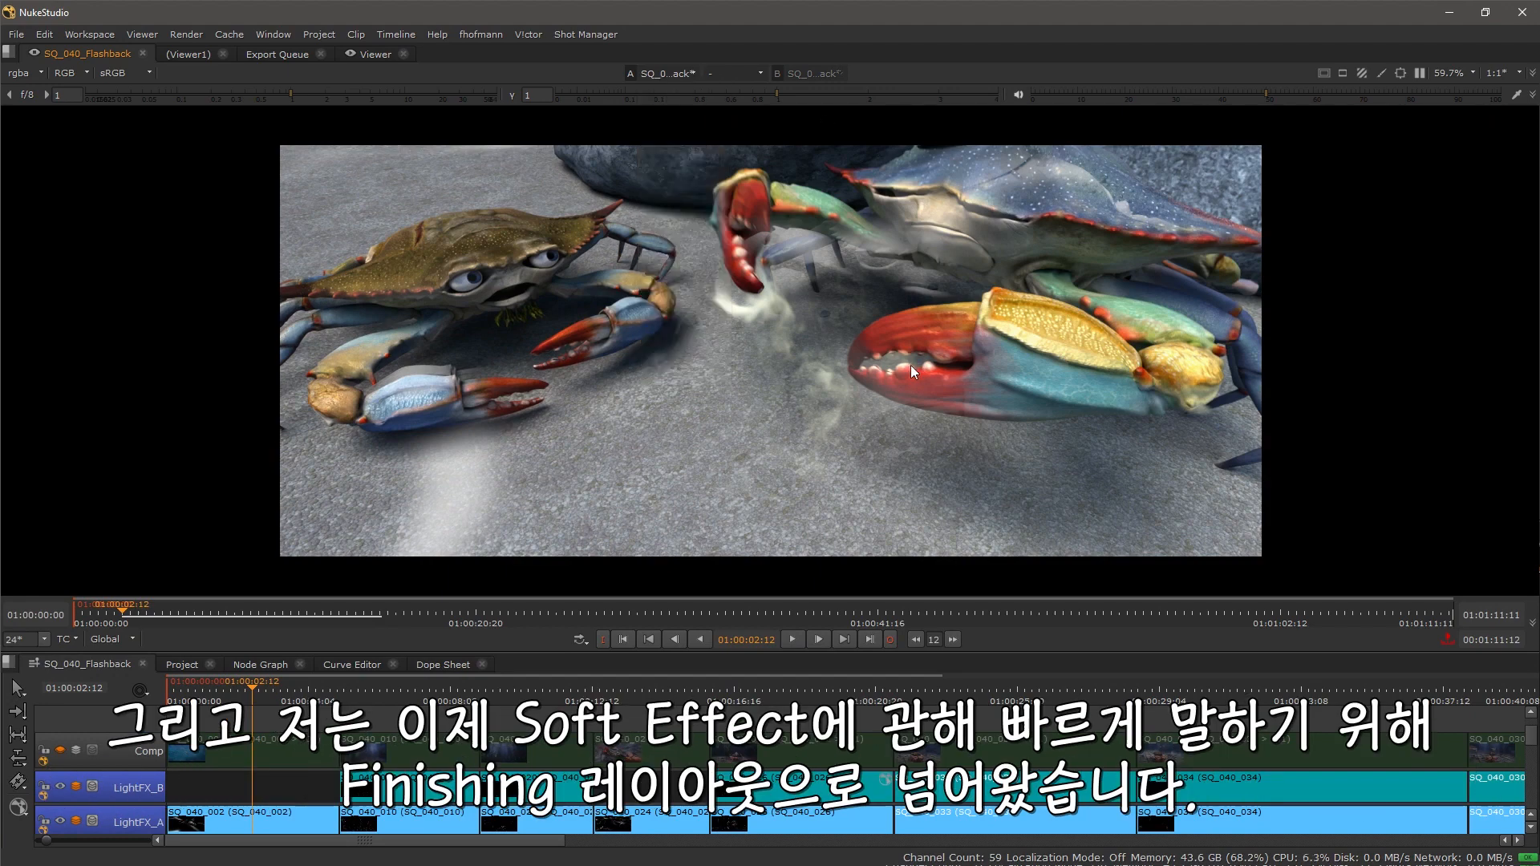
Step: Switch to the Finishing workspace and browse the timeline tracks for existing soft effects
key("shift+F4")
left_click_drag(953, 247, 826, 249)
scroll(824, 245, "down", 3)
left_click_drag(974, 273, 836, 271)
scroll(1083, 634, "down", 1)
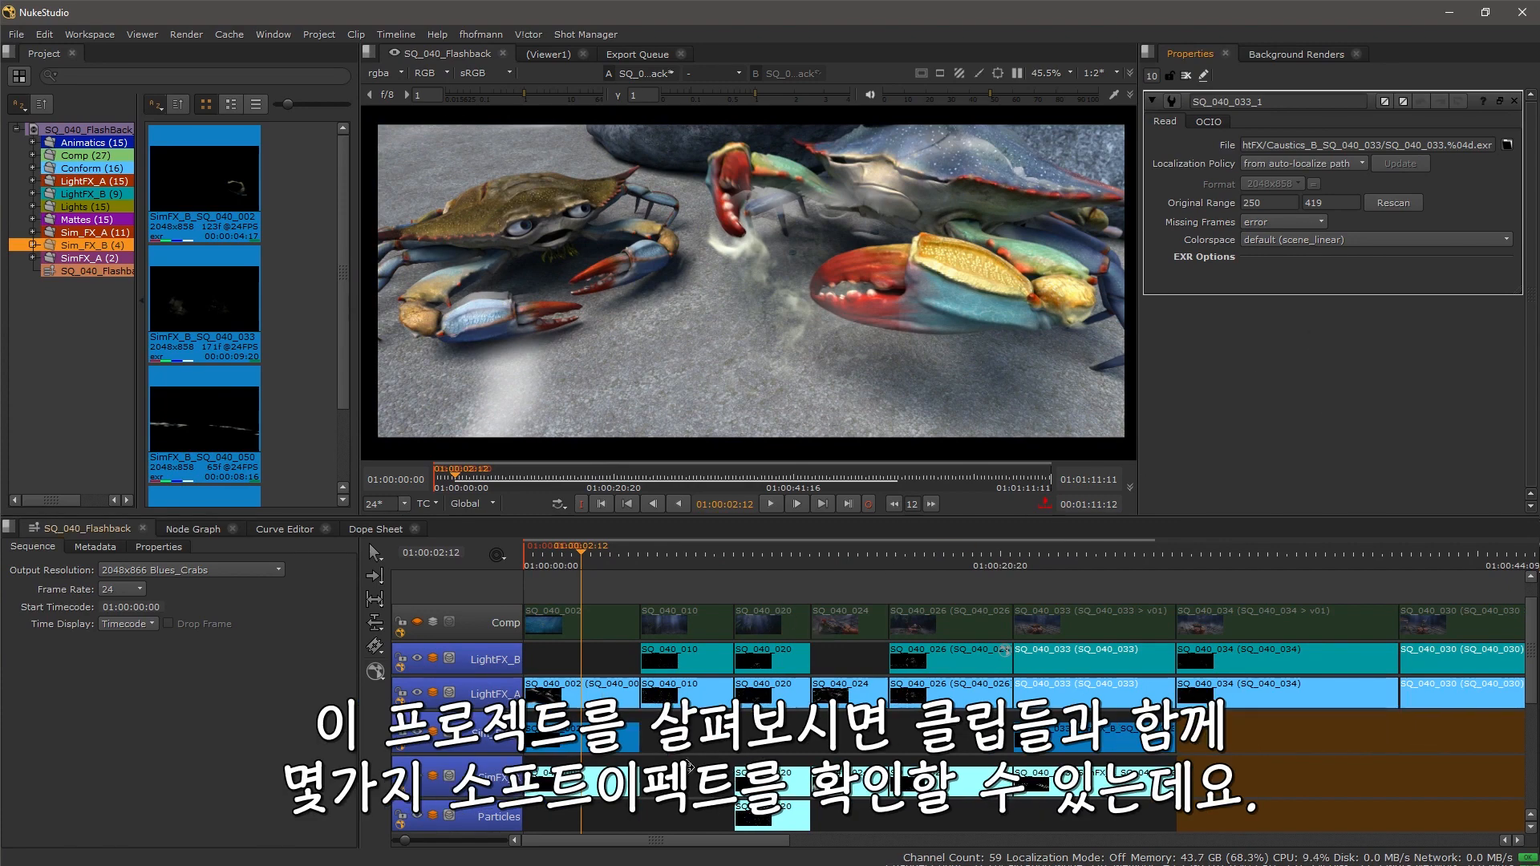
scroll(681, 663, "down", 2)
scroll(680, 662, "down", 3)
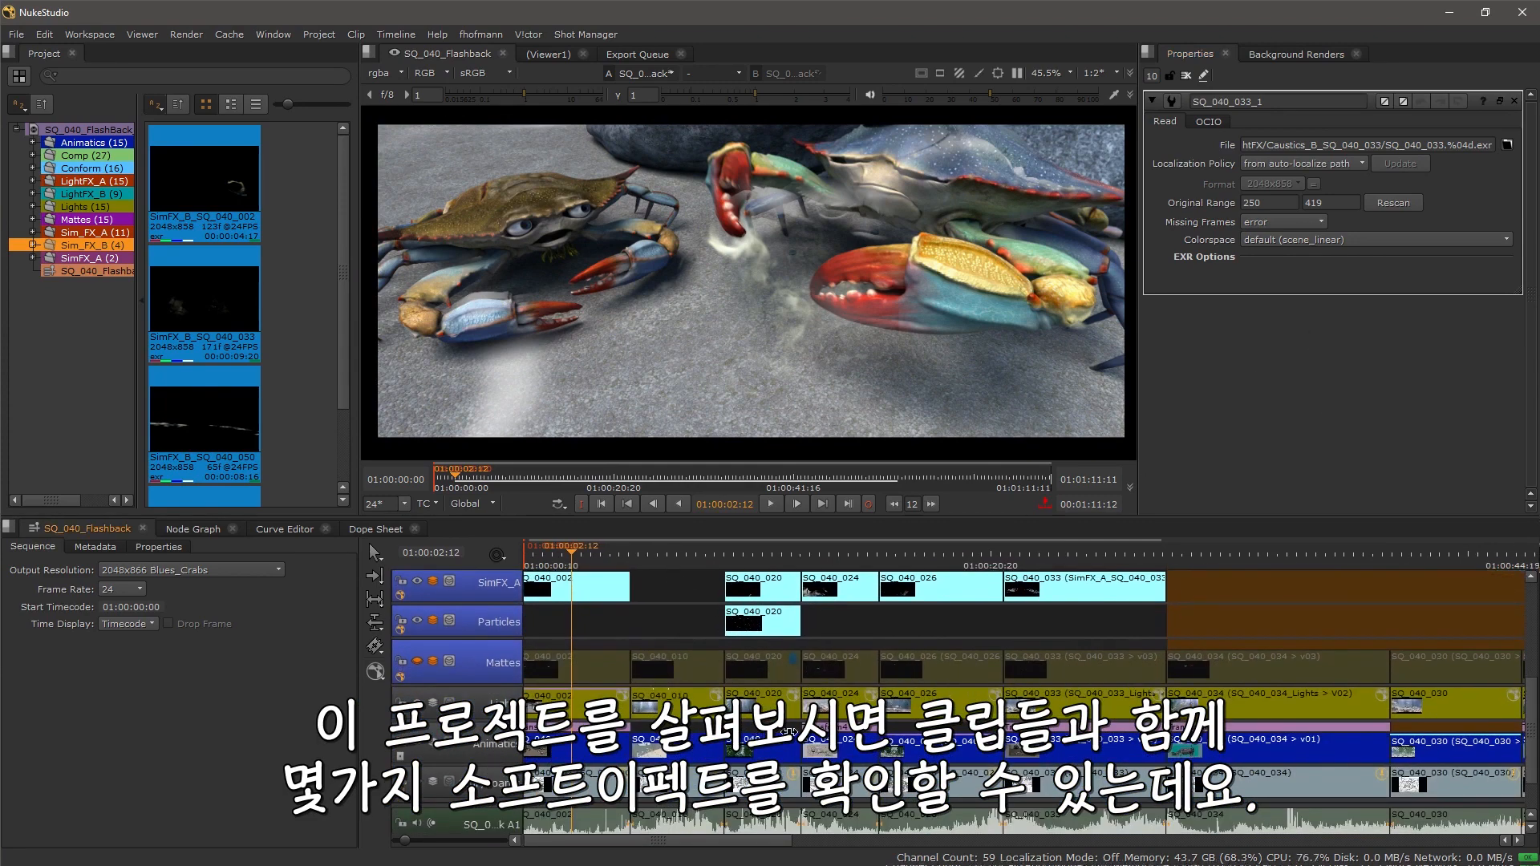
left_click_drag(1325, 723, 885, 777)
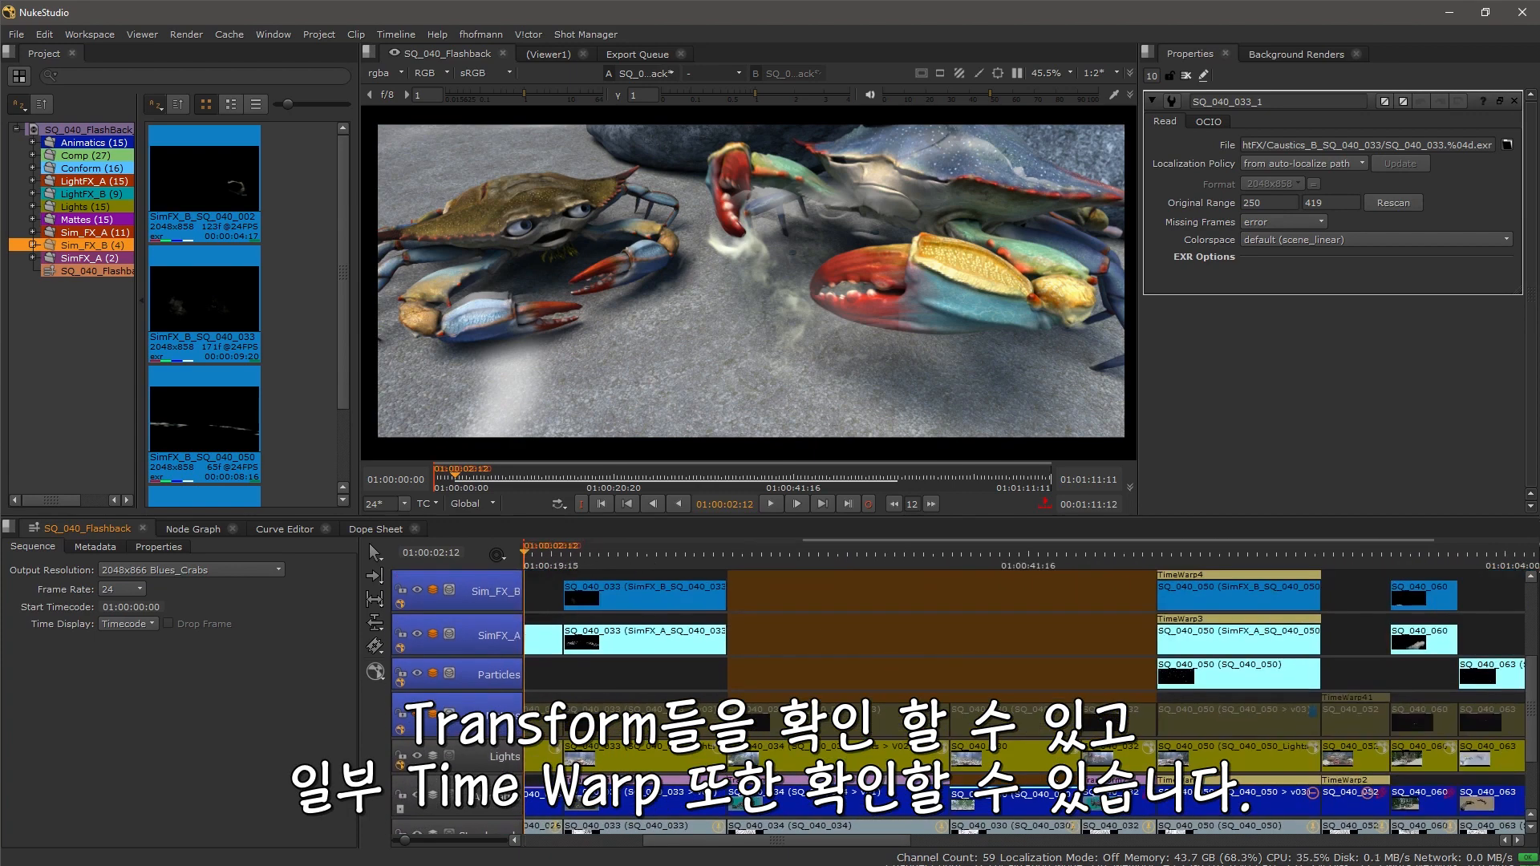
left_click_drag(531, 624, 1218, 788)
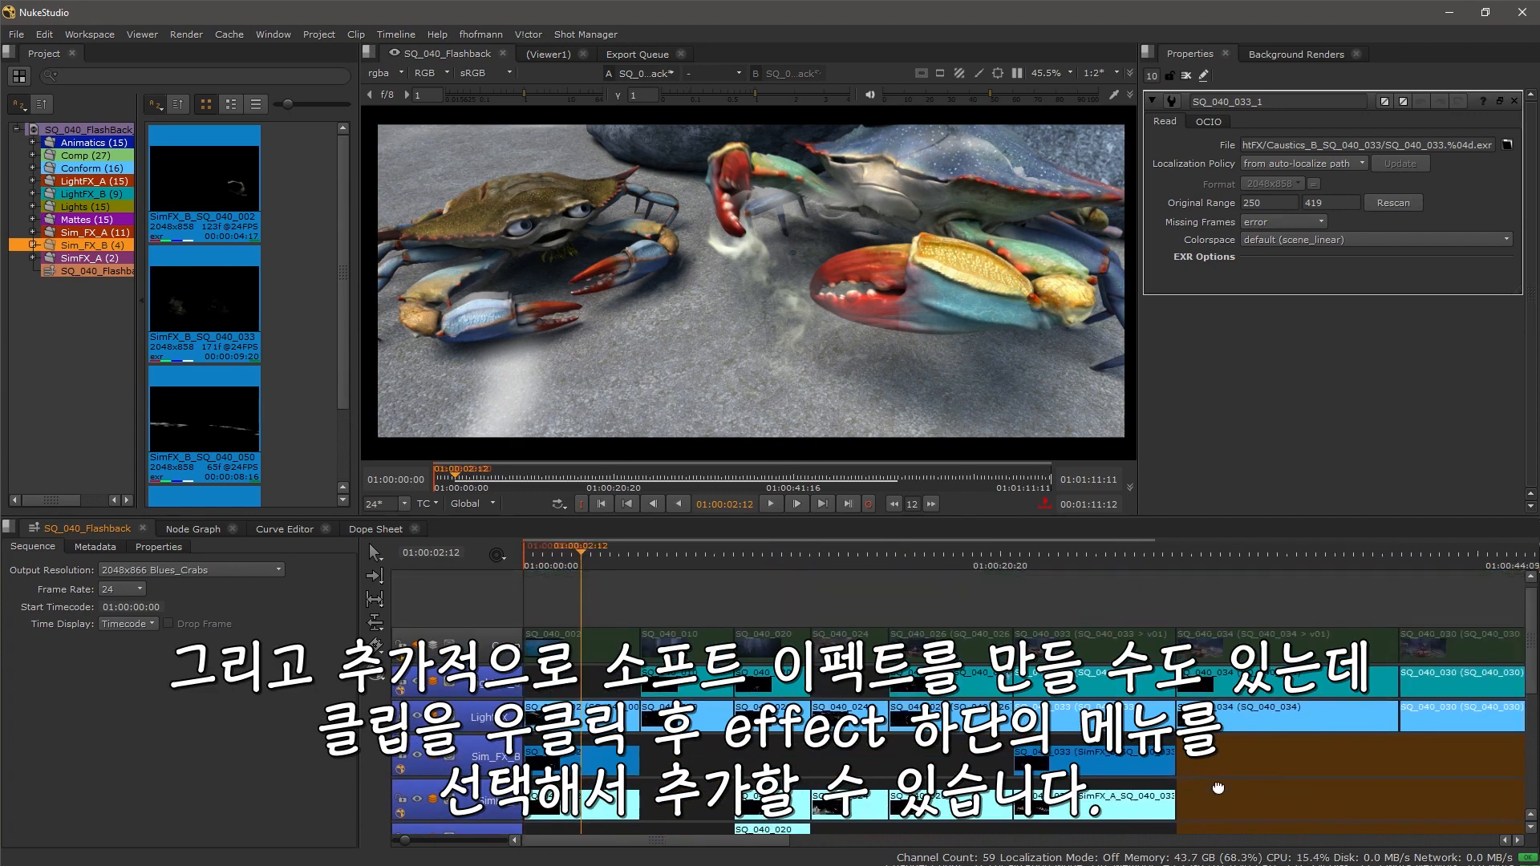
Step: Select a timeline clip and apply a soft effect from its Effects menu
left_click_drag(692, 764, 706, 727)
left_click(684, 642)
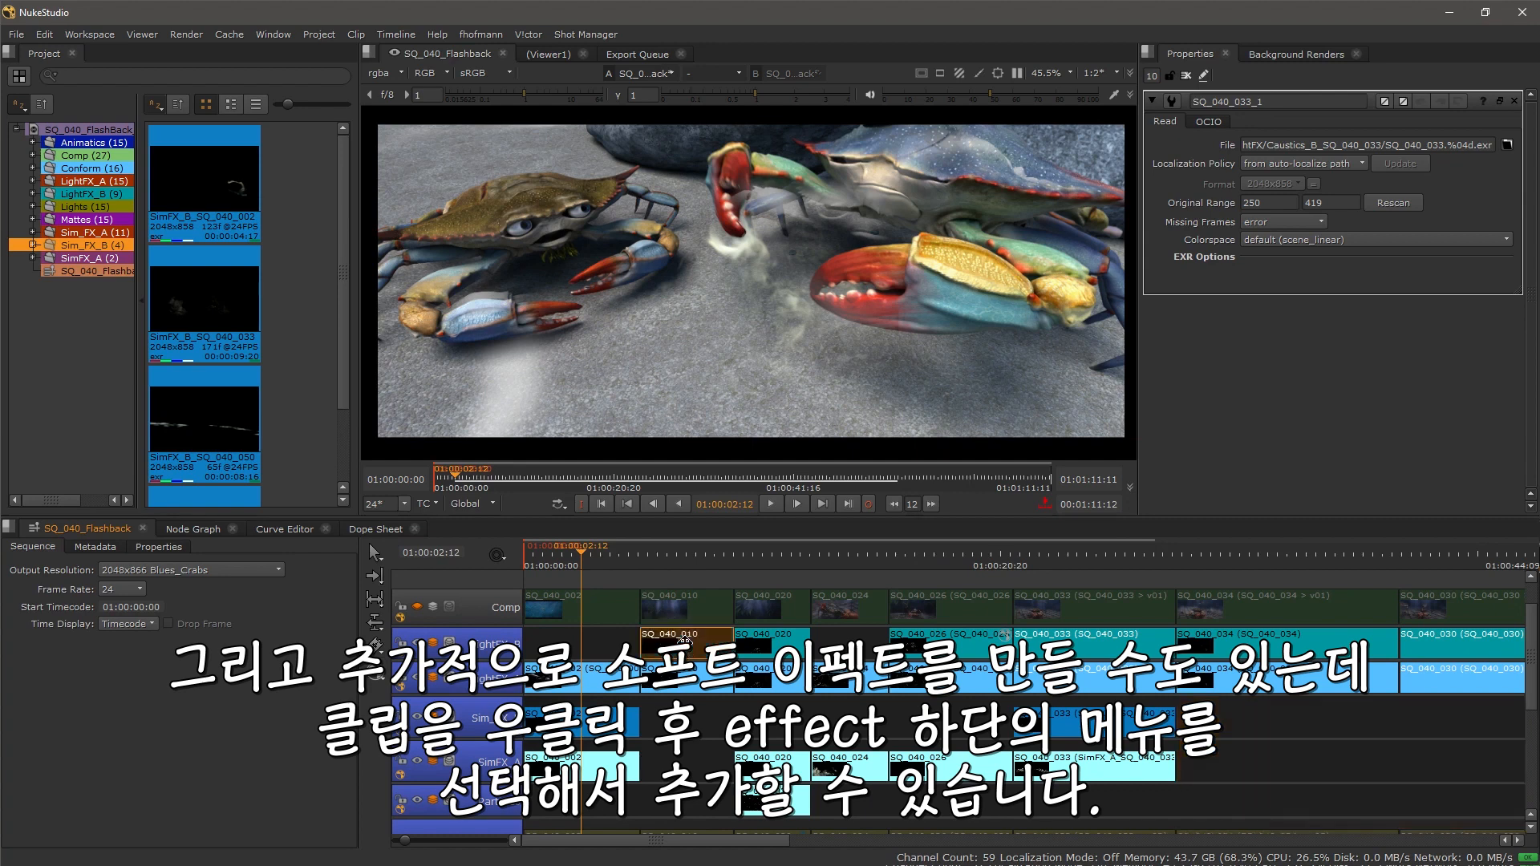
right_click(684, 641)
mouse_move(703, 640)
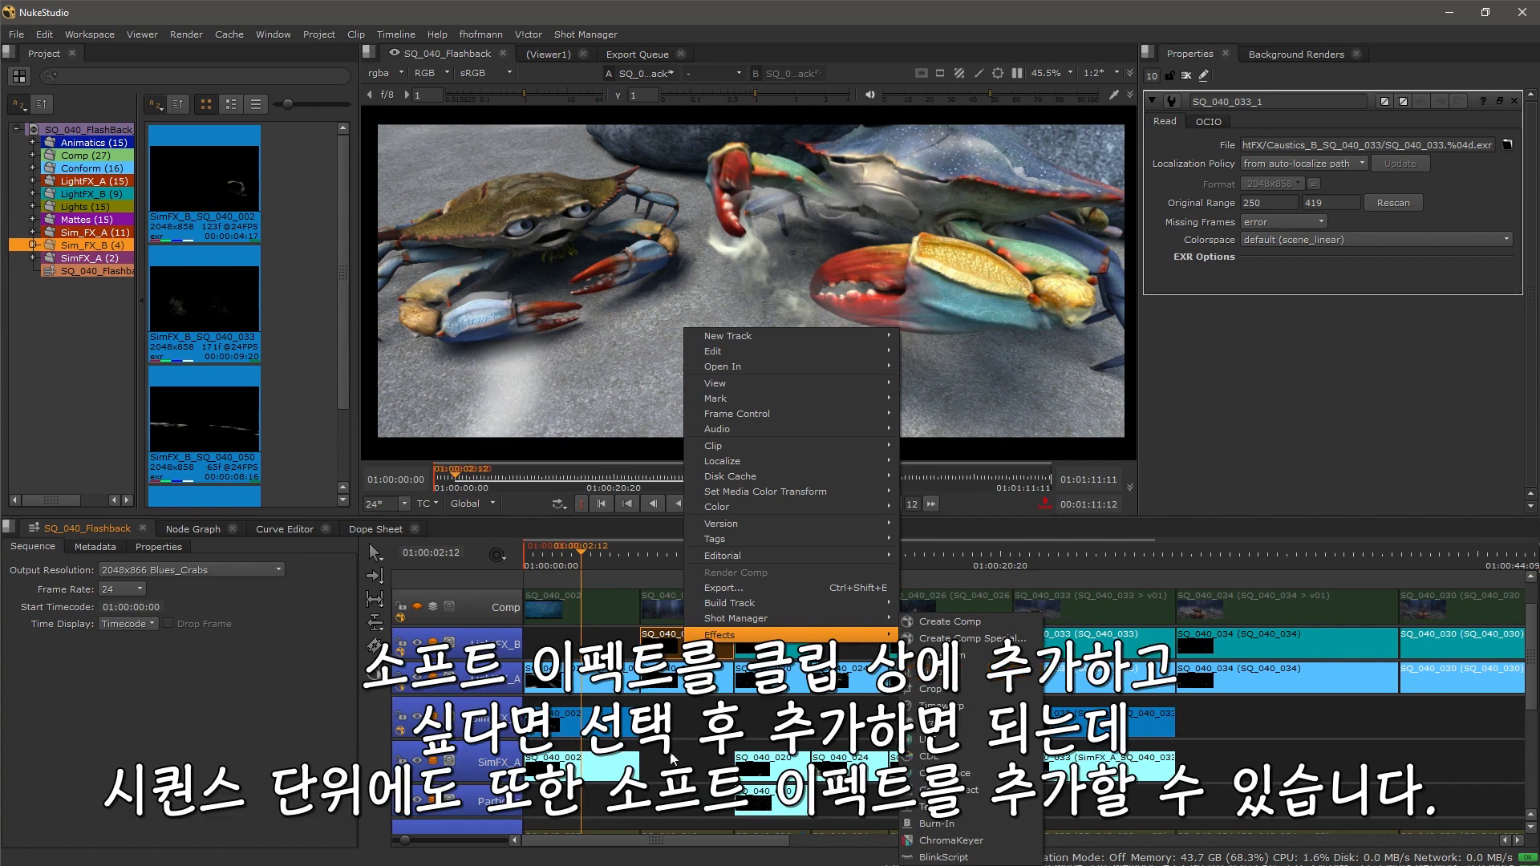
left_click(1004, 672)
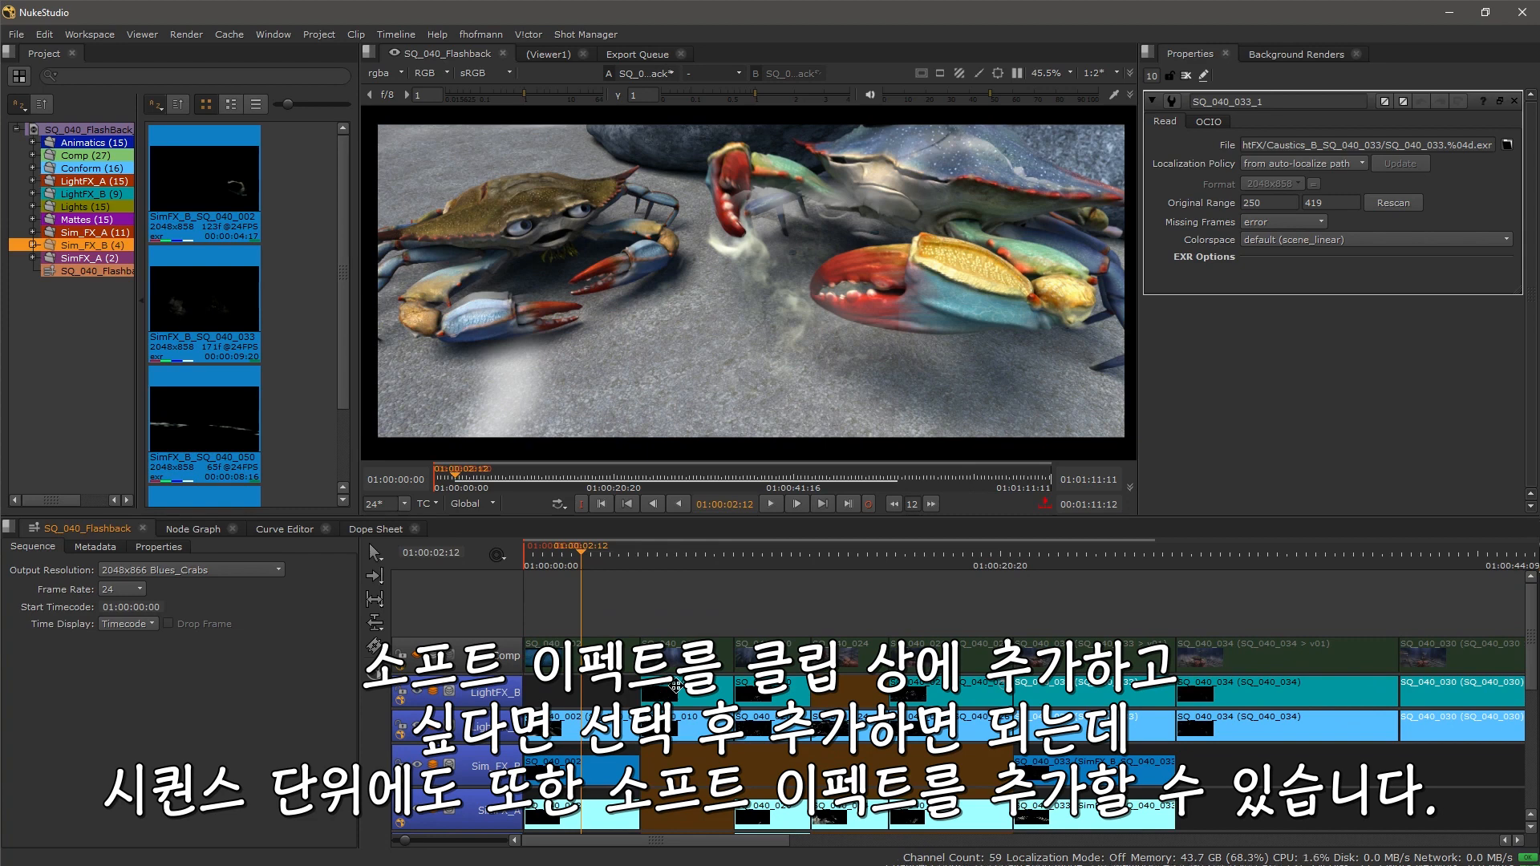
Step: Add a new video track to the sequence above the Comp track
left_click(490, 622)
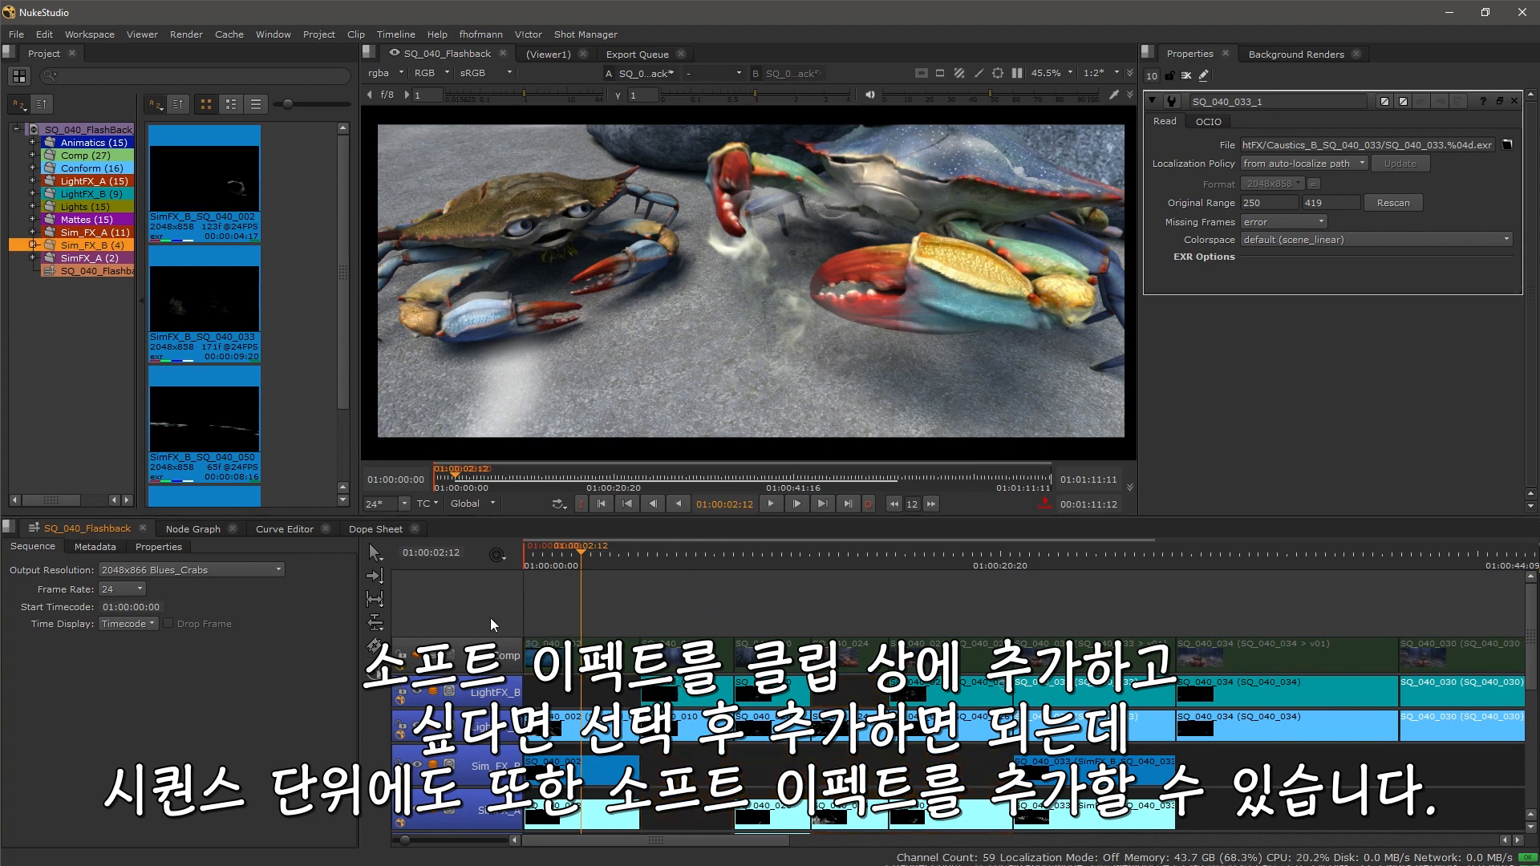
right_click(489, 618)
mouse_move(536, 624)
left_click(732, 619)
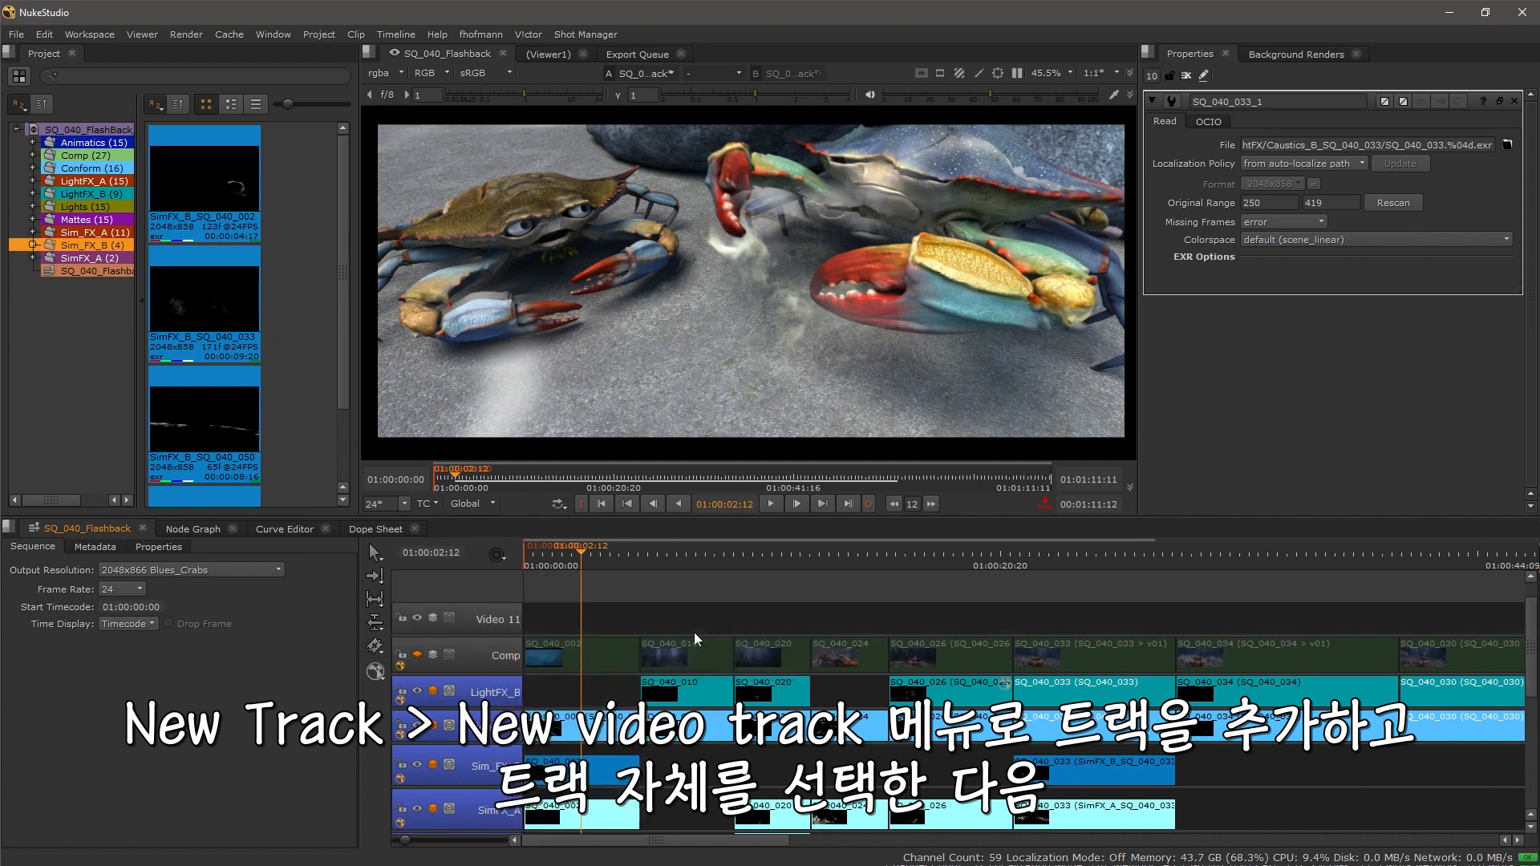
Step: Apply a Burn-In soft effect to the whole Video 11 track
left_click(499, 623)
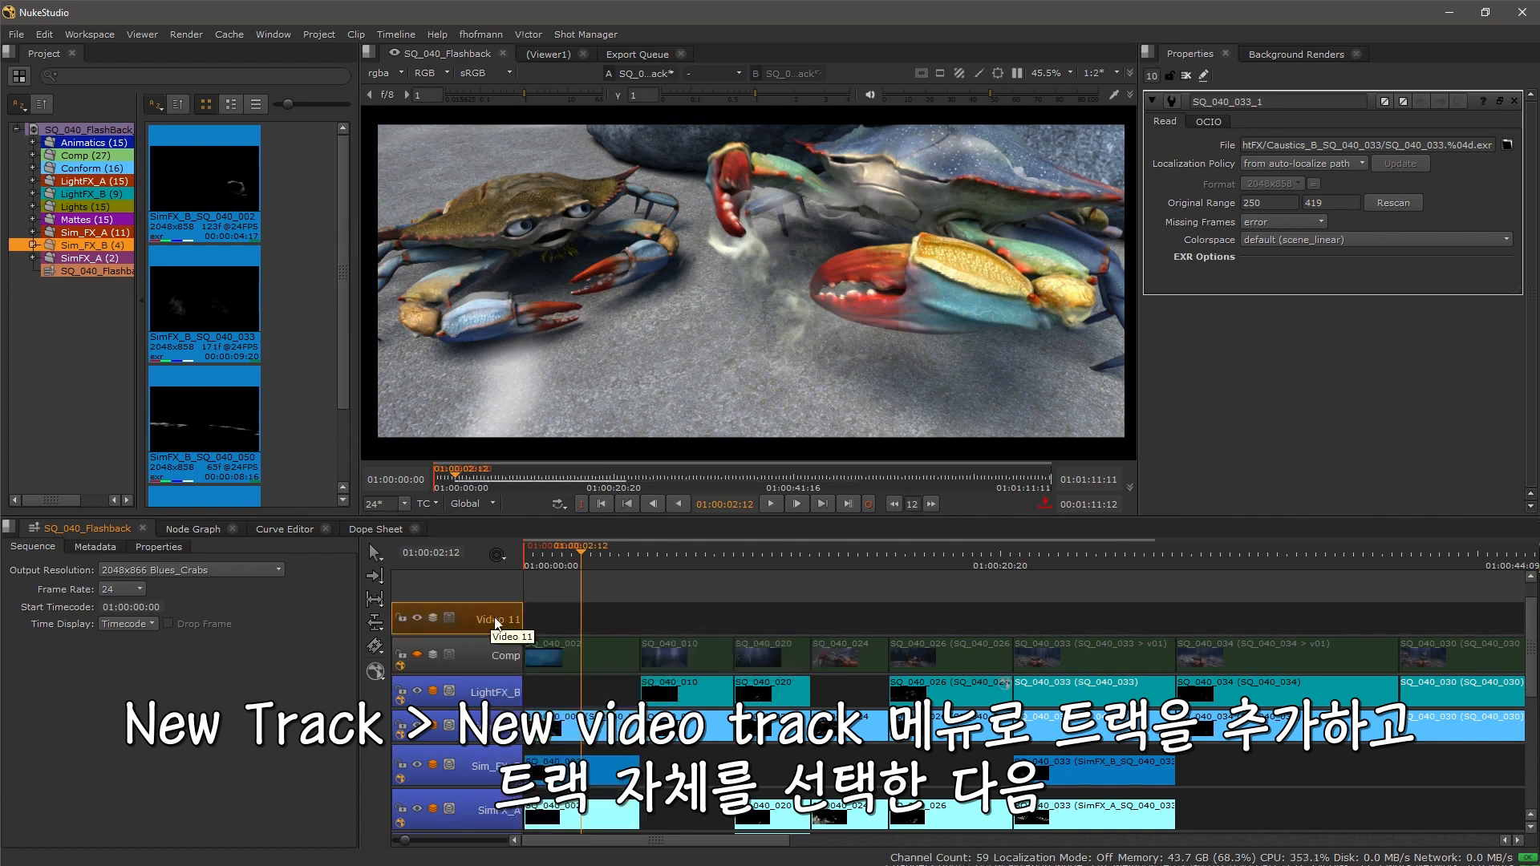
right_click(490, 617)
mouse_move(552, 830)
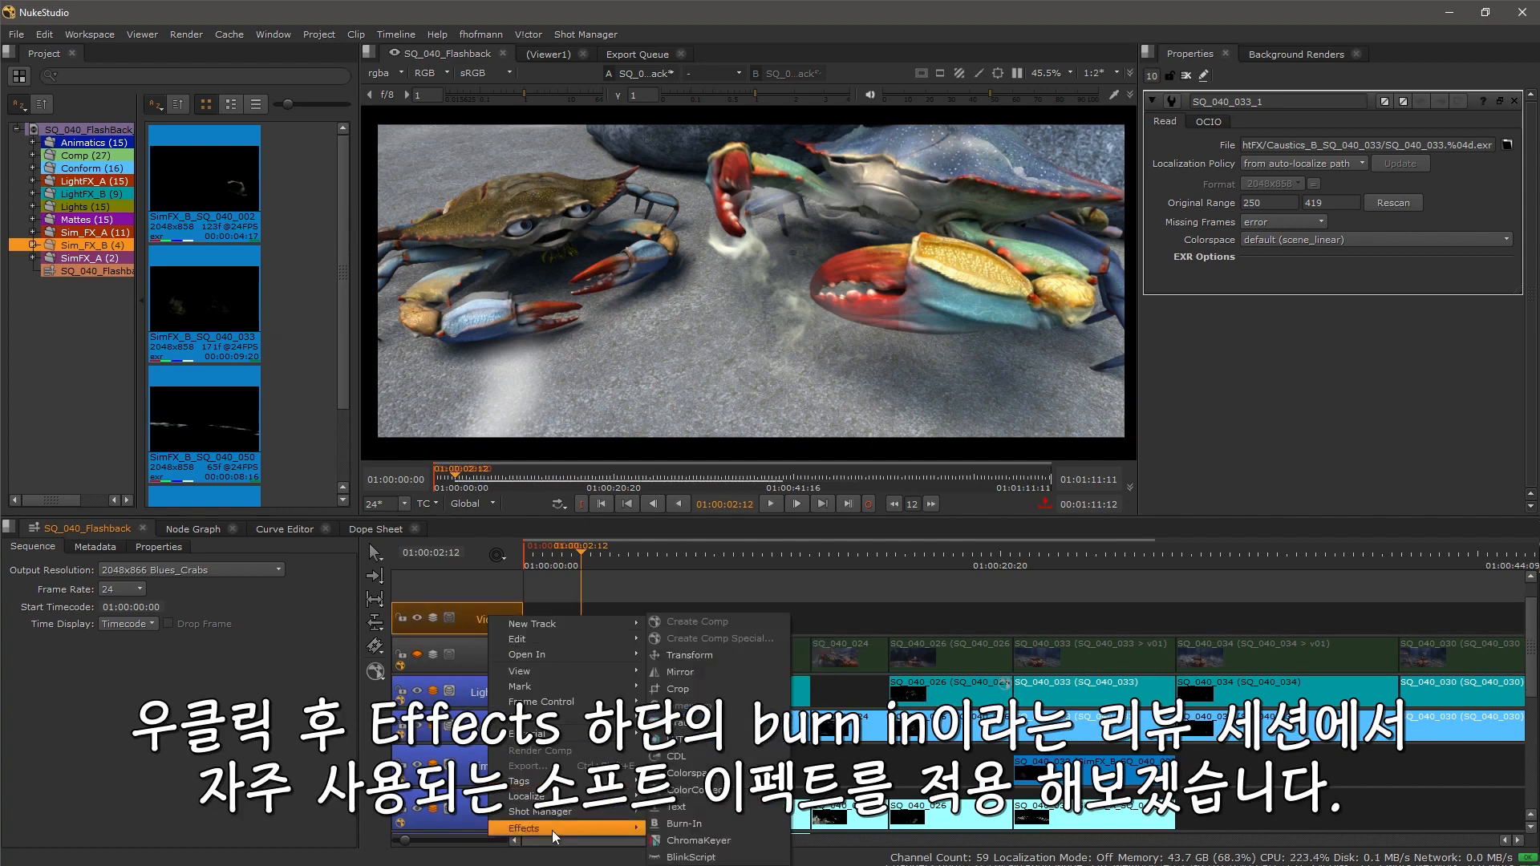
left_click(740, 828)
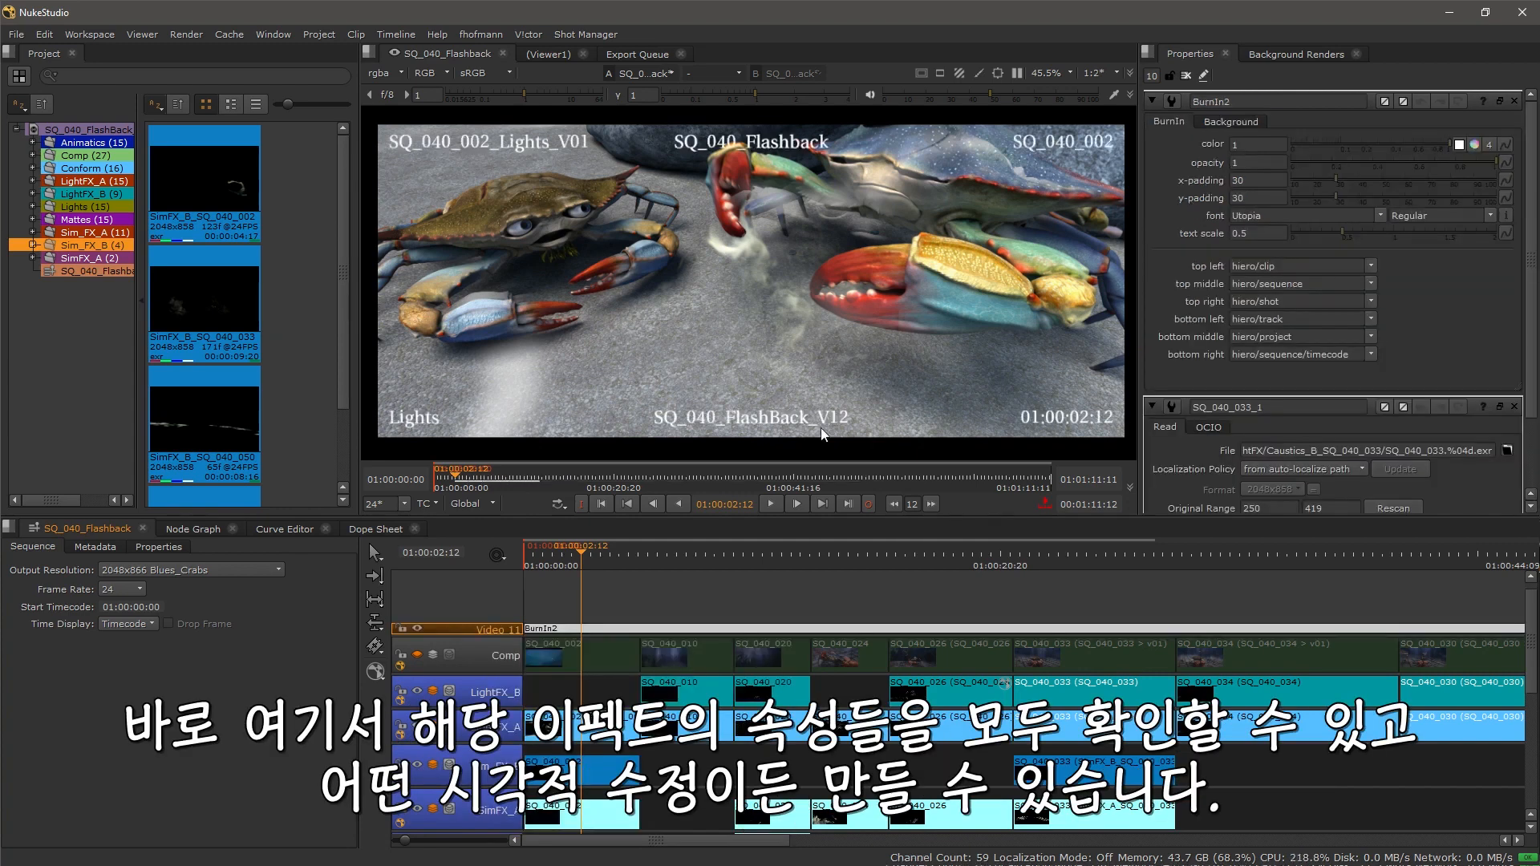
Step: Set the Burn-In text scale to 0.35 and its top middle field to input/frame
left_click_drag(1344, 232, 1327, 231)
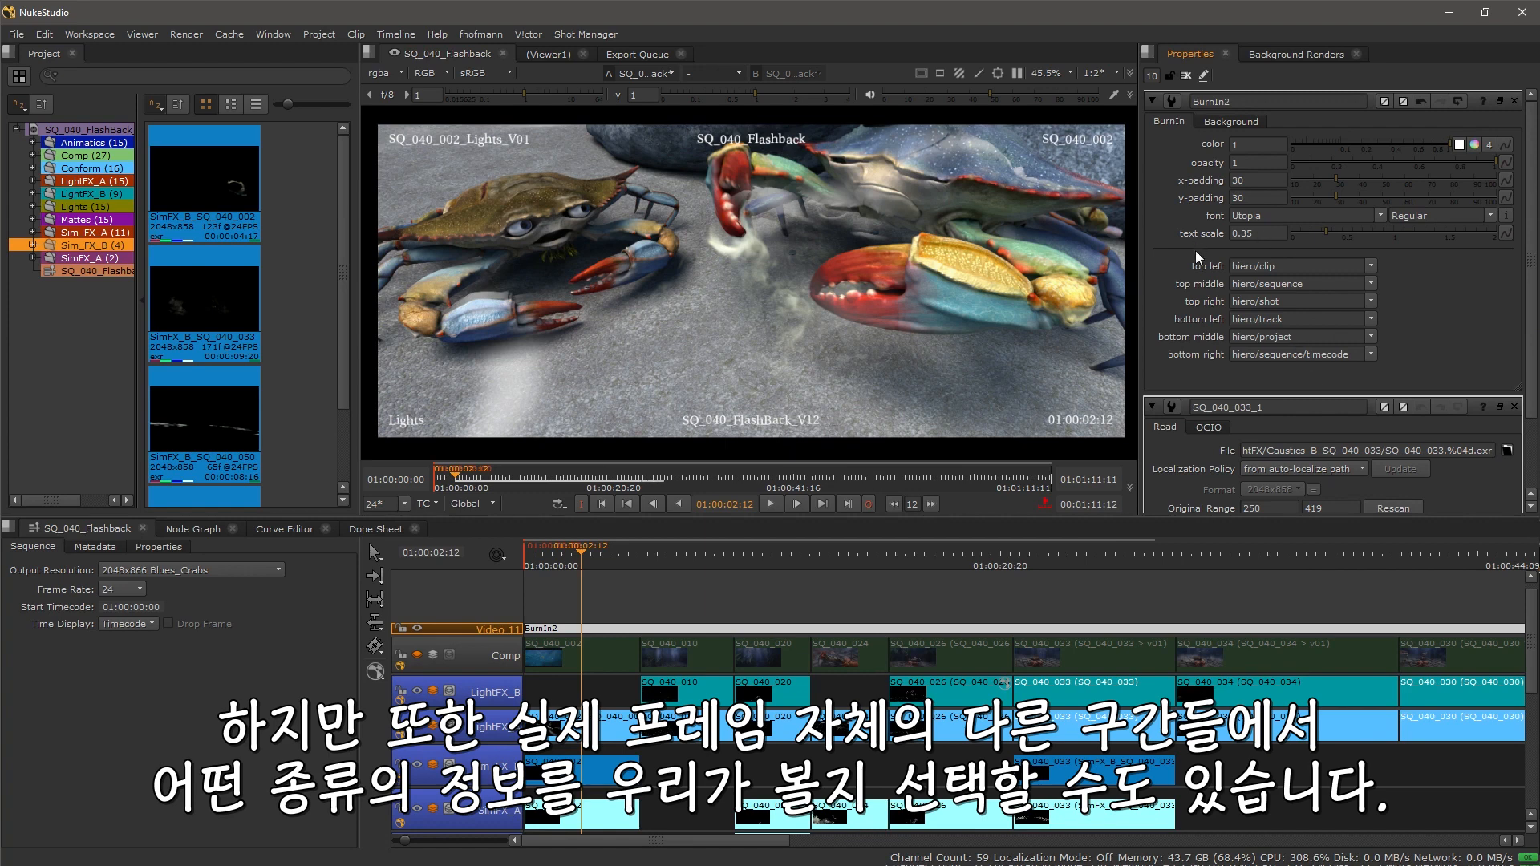
left_click(1372, 283)
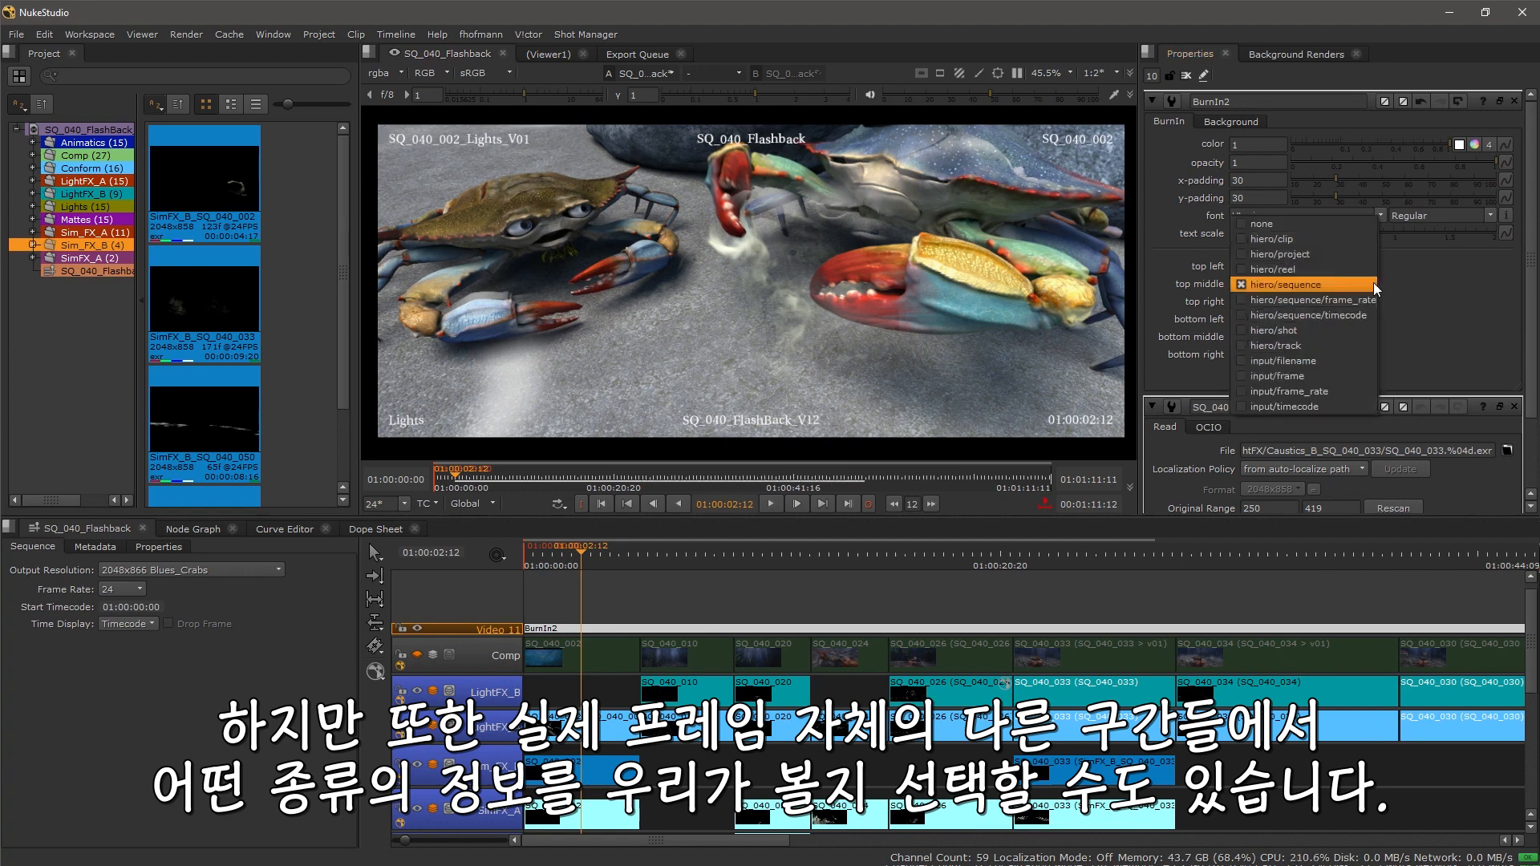
left_click(1327, 373)
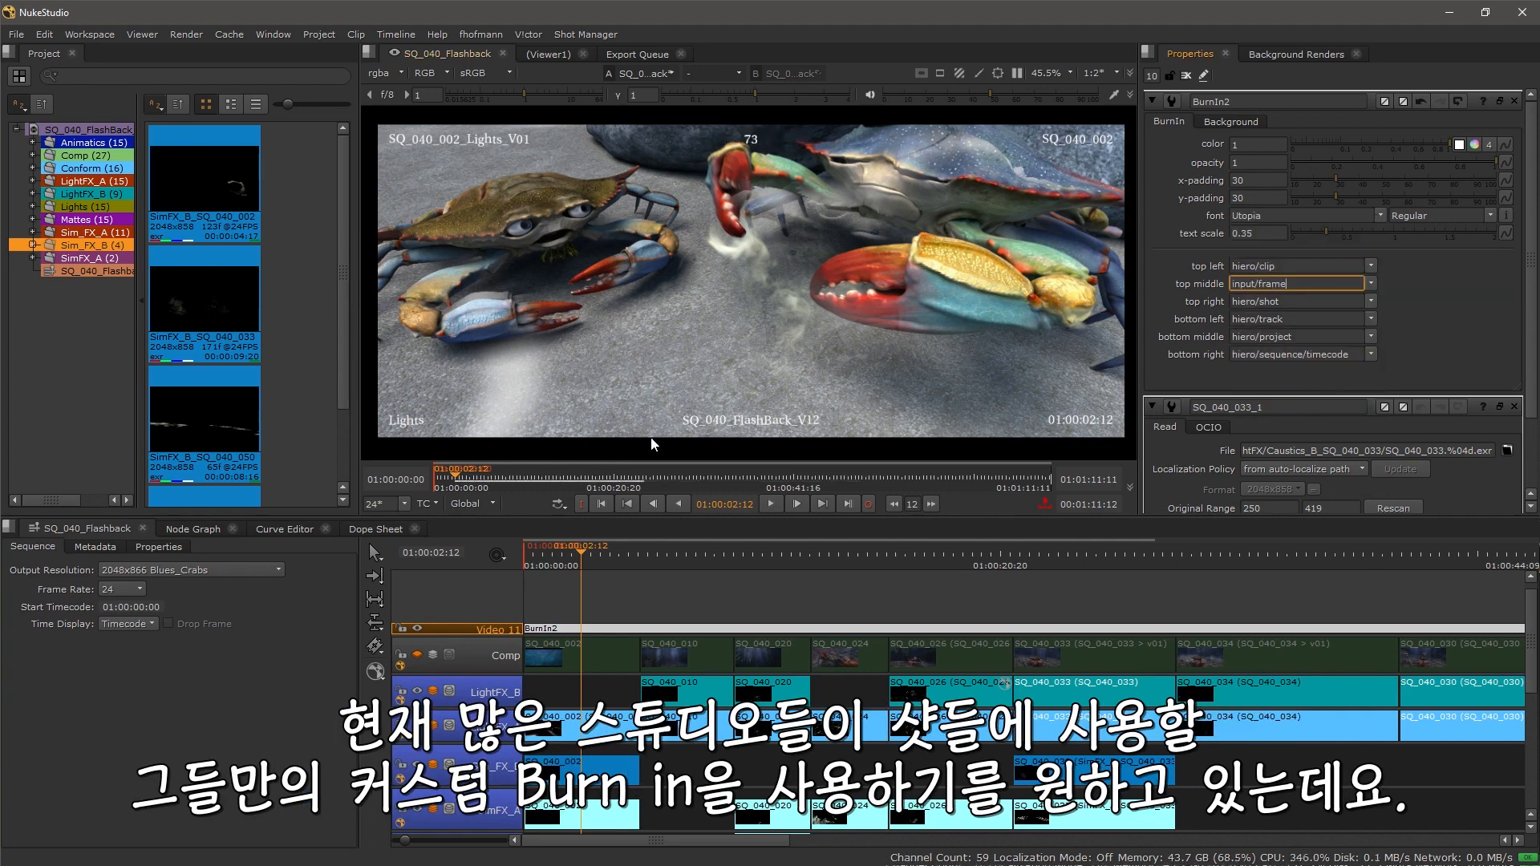
Step: Add a BlinkScript soft effect to the Video 11 track
right_click(503, 604)
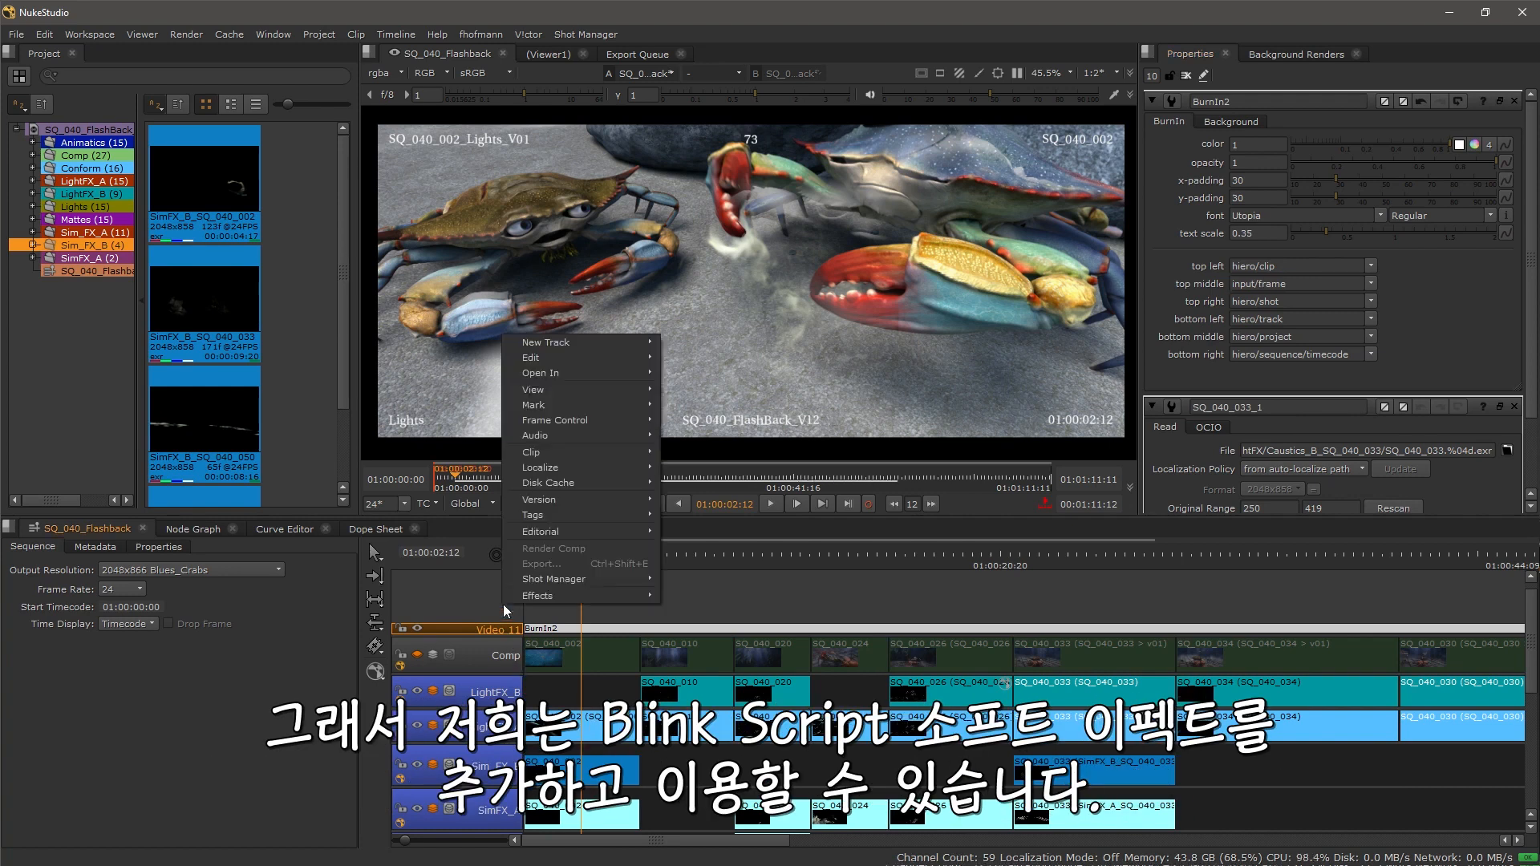
mouse_move(528, 596)
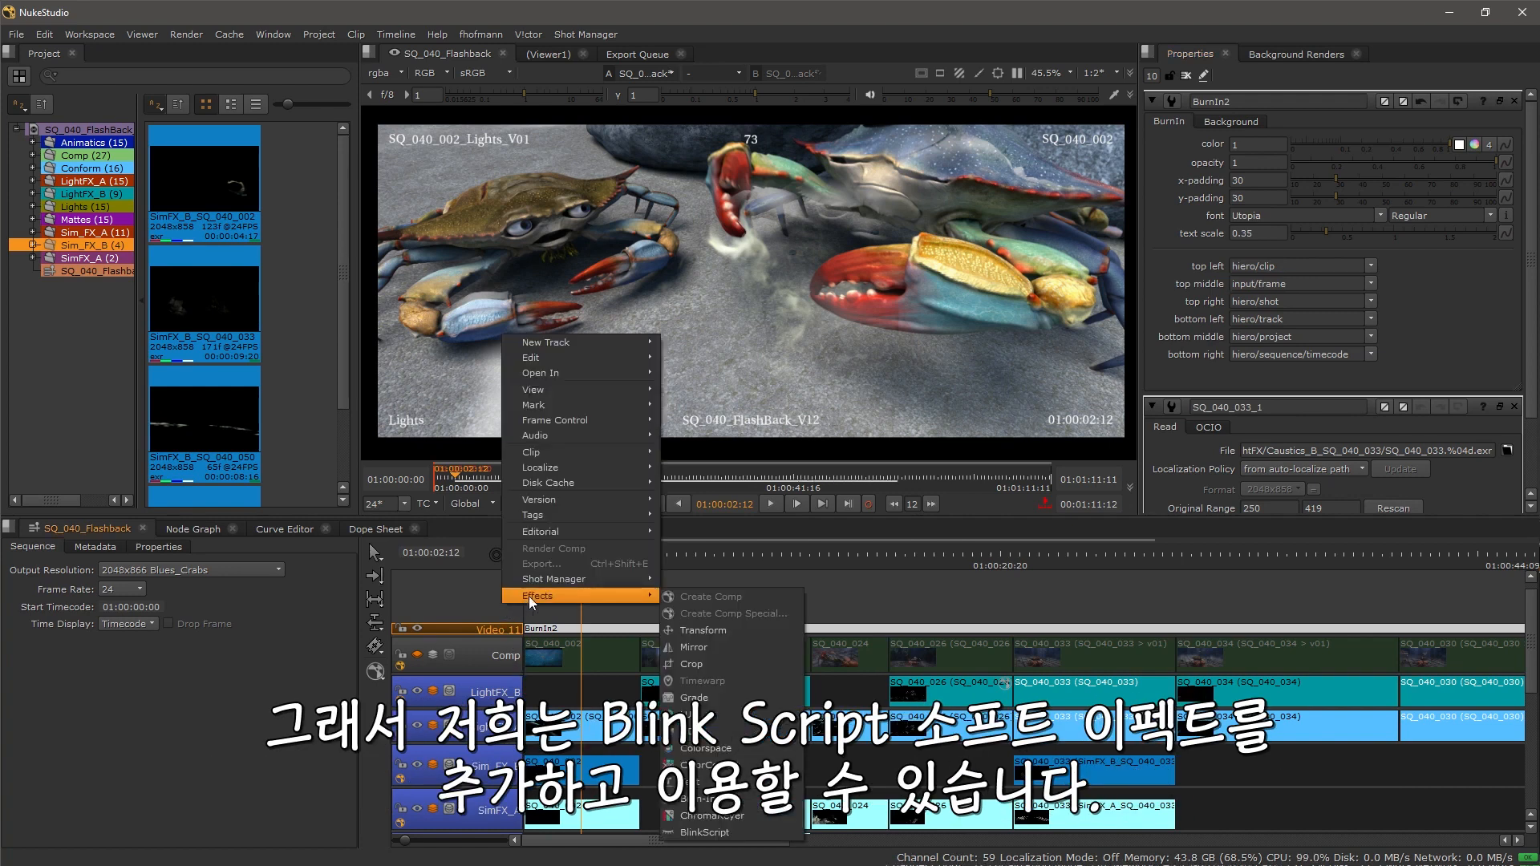
left_click(704, 832)
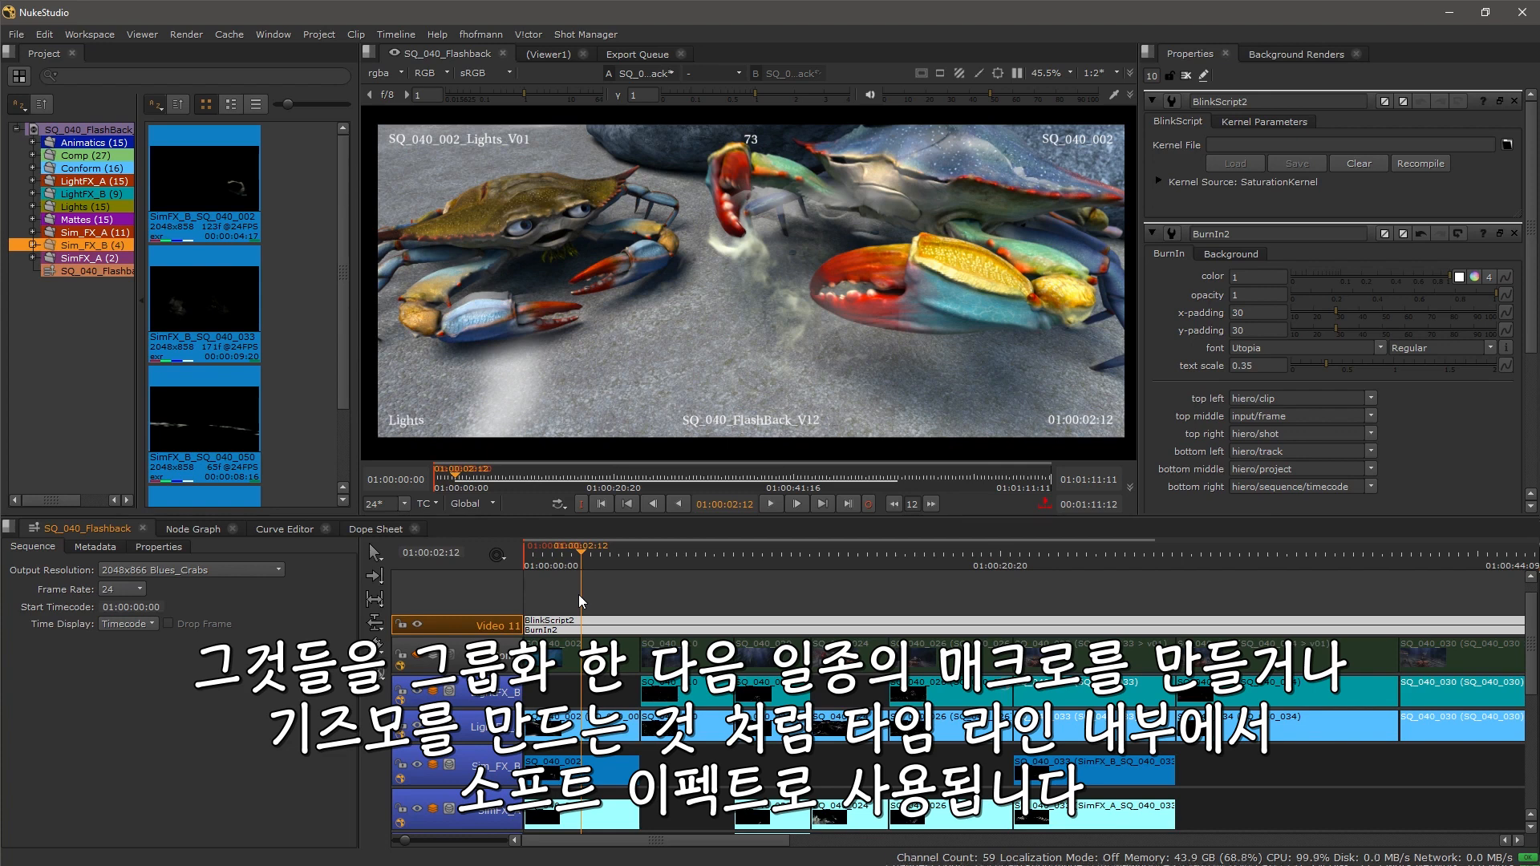
Step: Delete the BlinkScript effect from the track
left_click(578, 618)
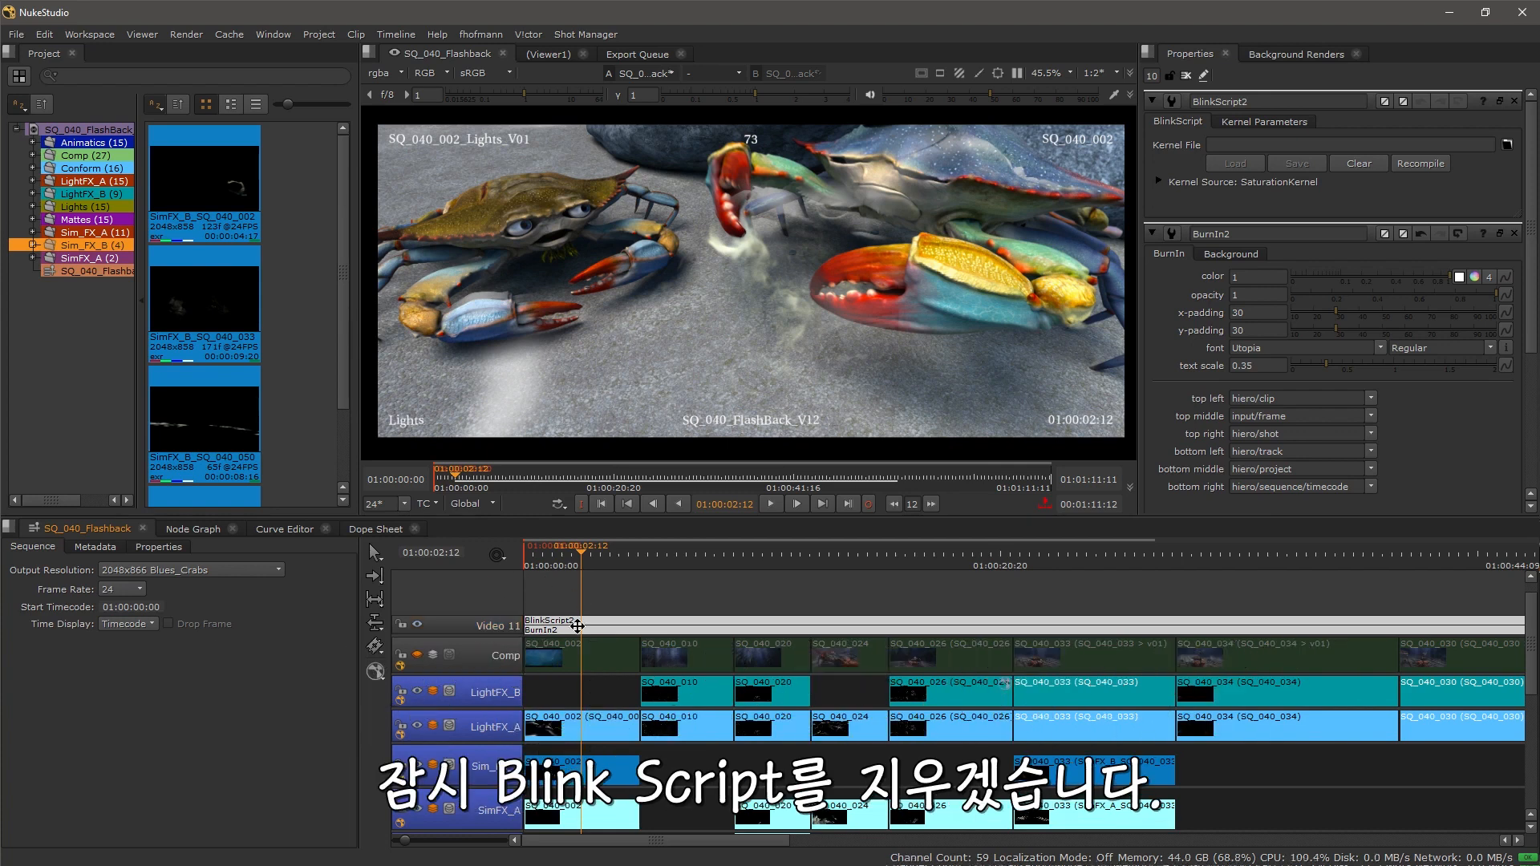
left_click(578, 618)
key("Delete")
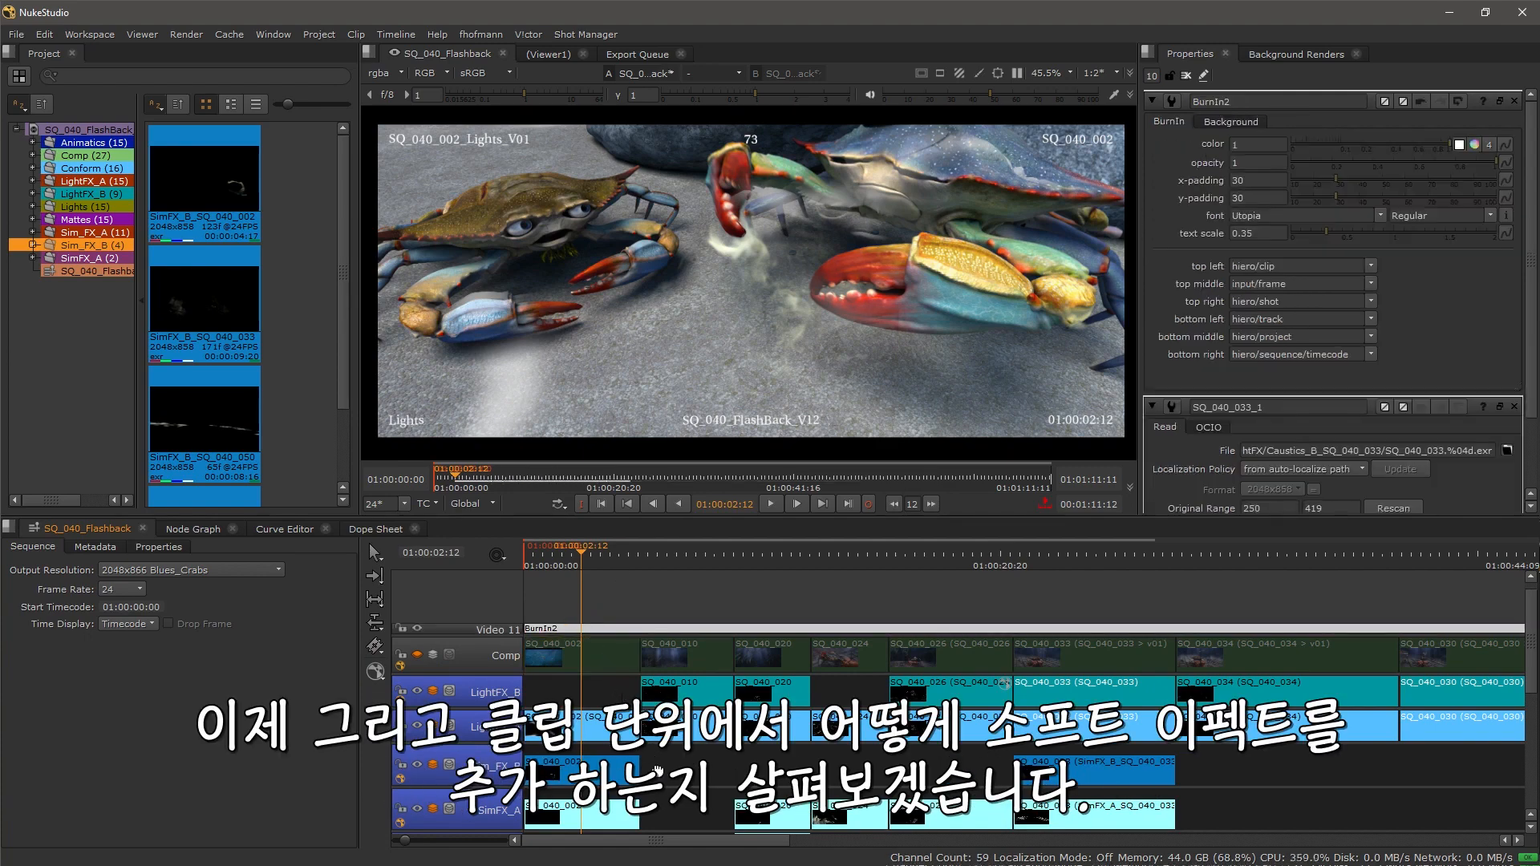
Step: Move to the SQ_040_024 clip on the Lights track and add a Transform soft effect to it
scroll(646, 741, "down", 5)
scroll(674, 611, "down", 1)
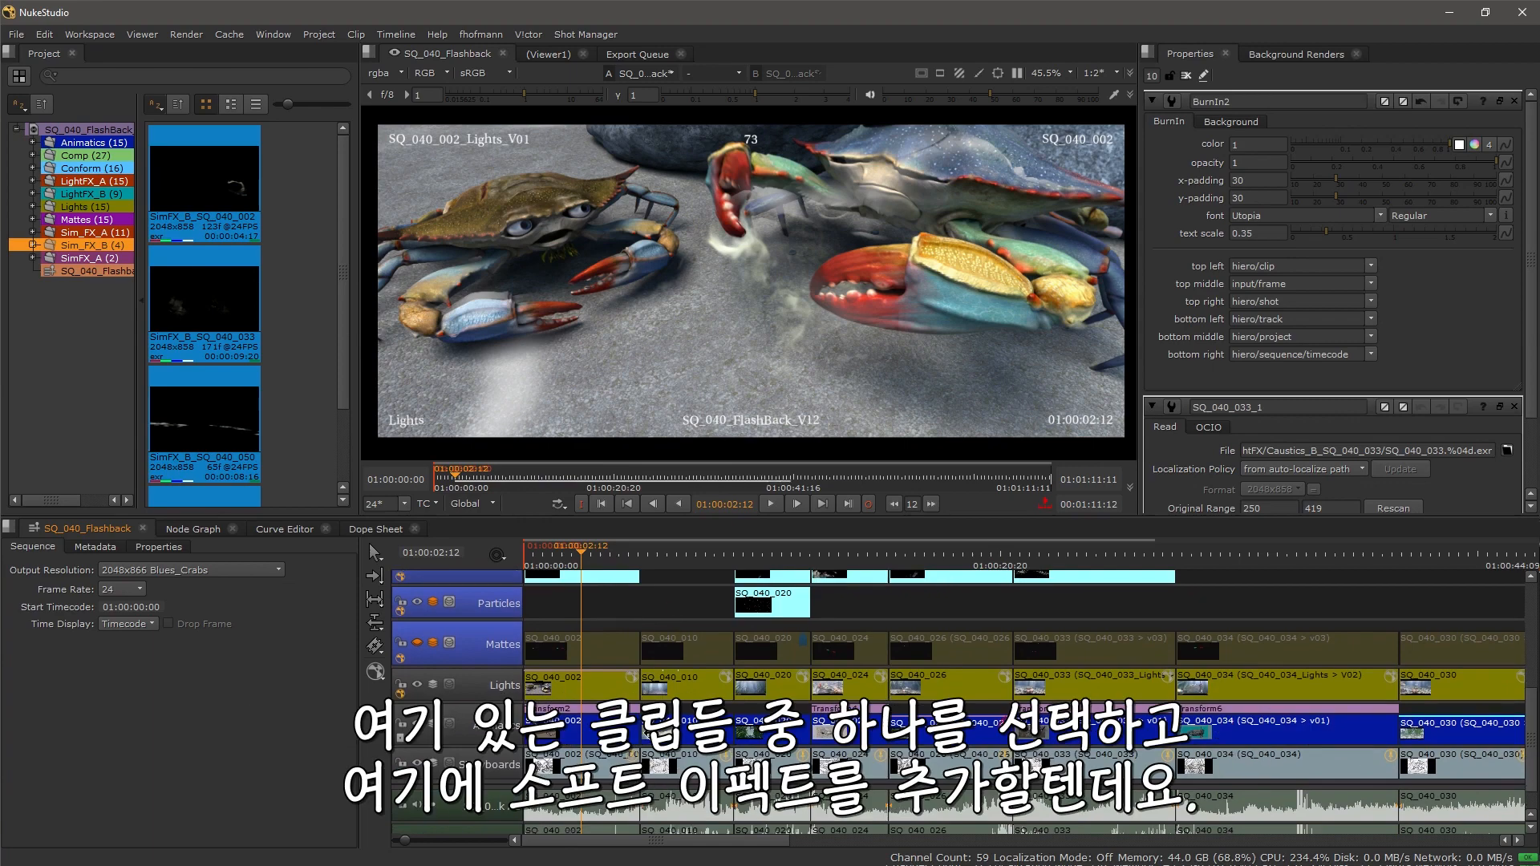
scroll(698, 622, "up", 1)
left_click_drag(685, 546, 851, 556)
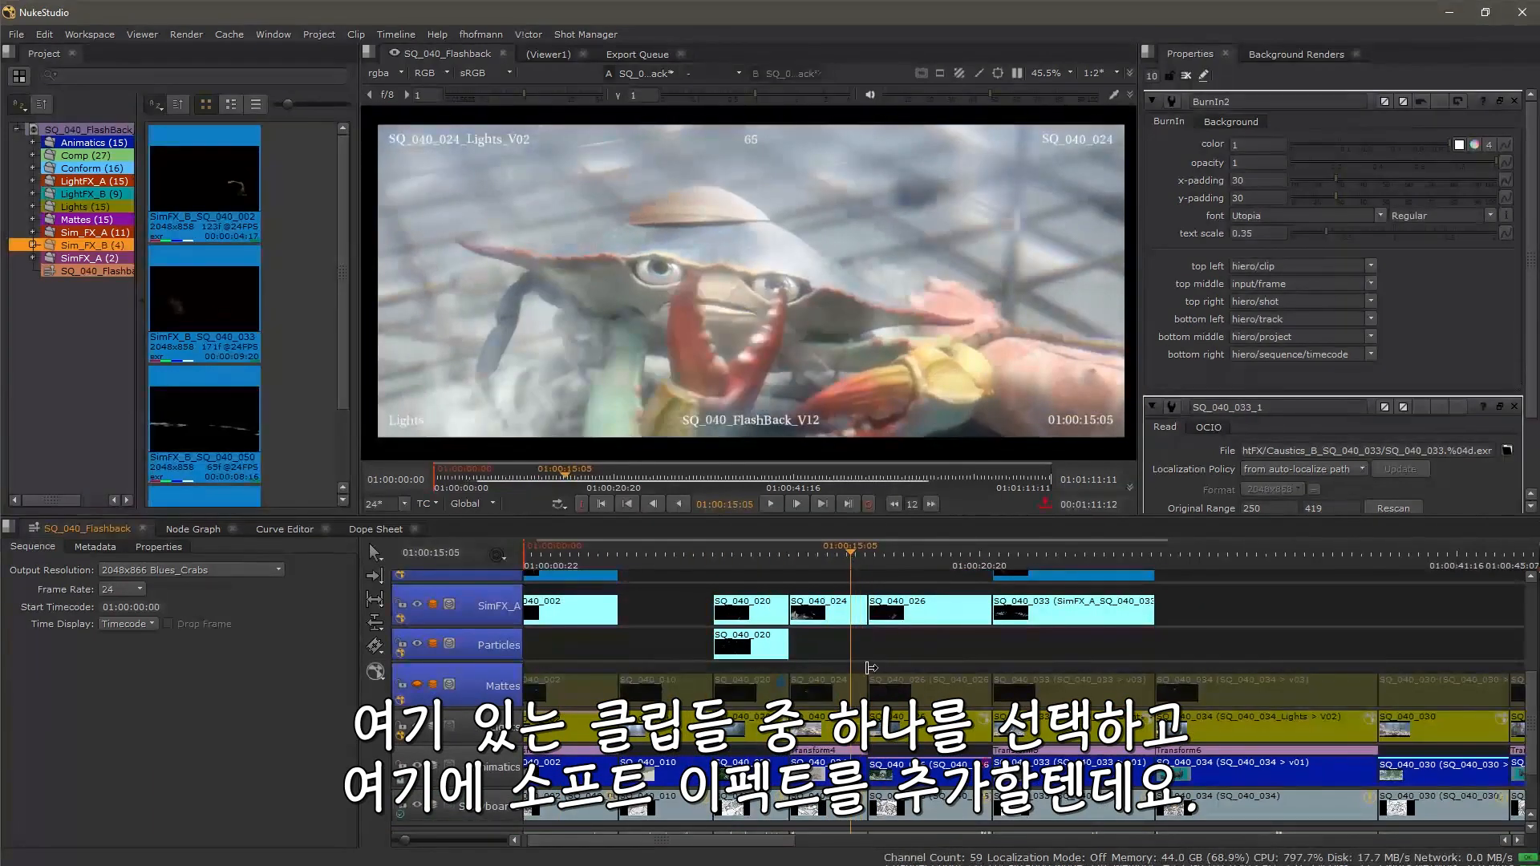
scroll(871, 663, "up", 2)
left_click_drag(841, 646, 790, 648)
left_click(802, 730)
right_click(771, 723)
mouse_move(784, 712)
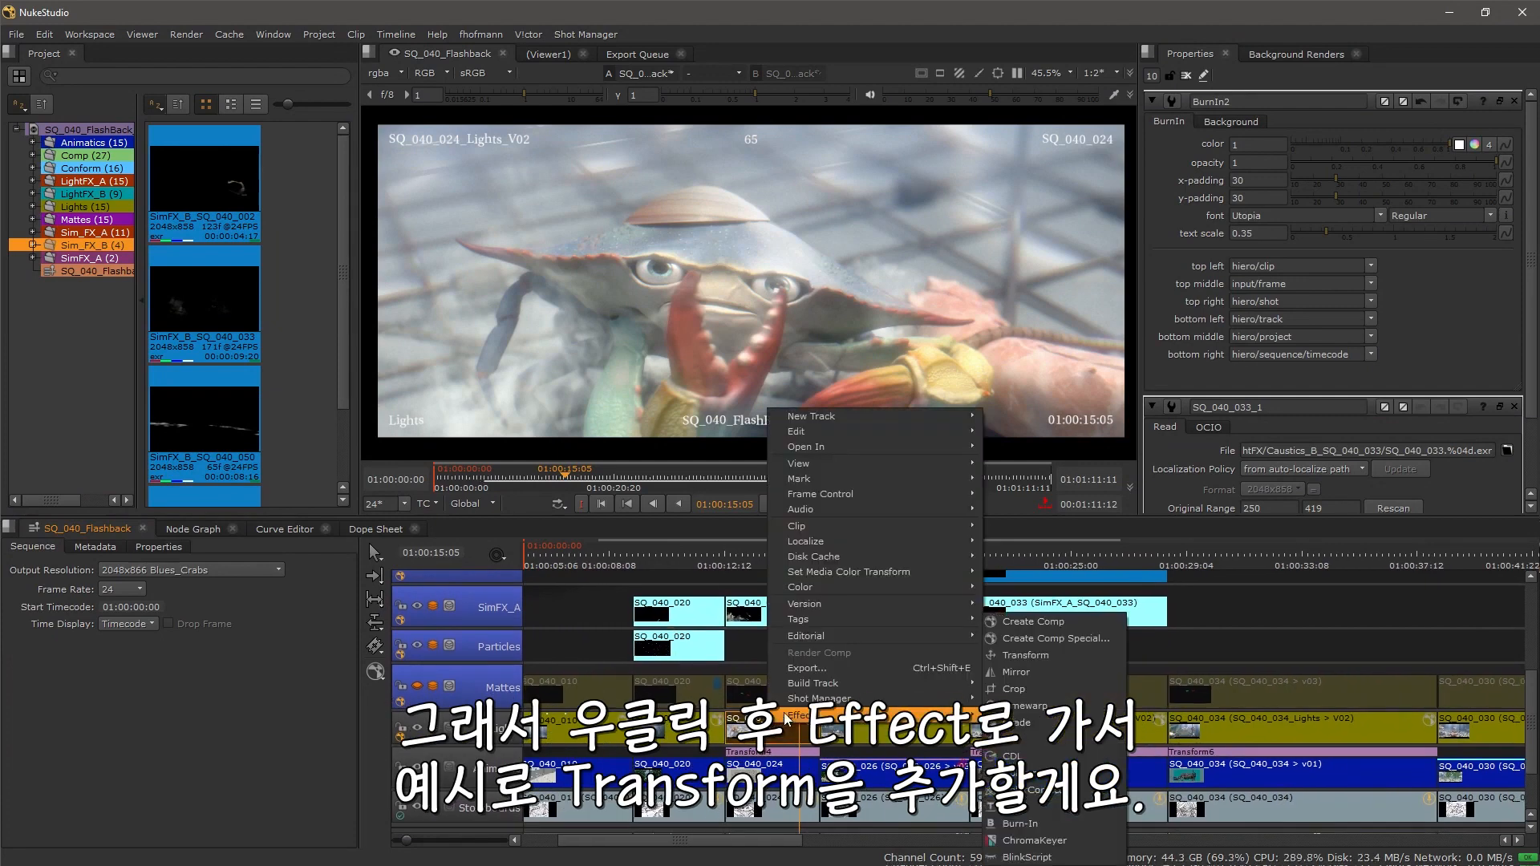
left_click(1057, 653)
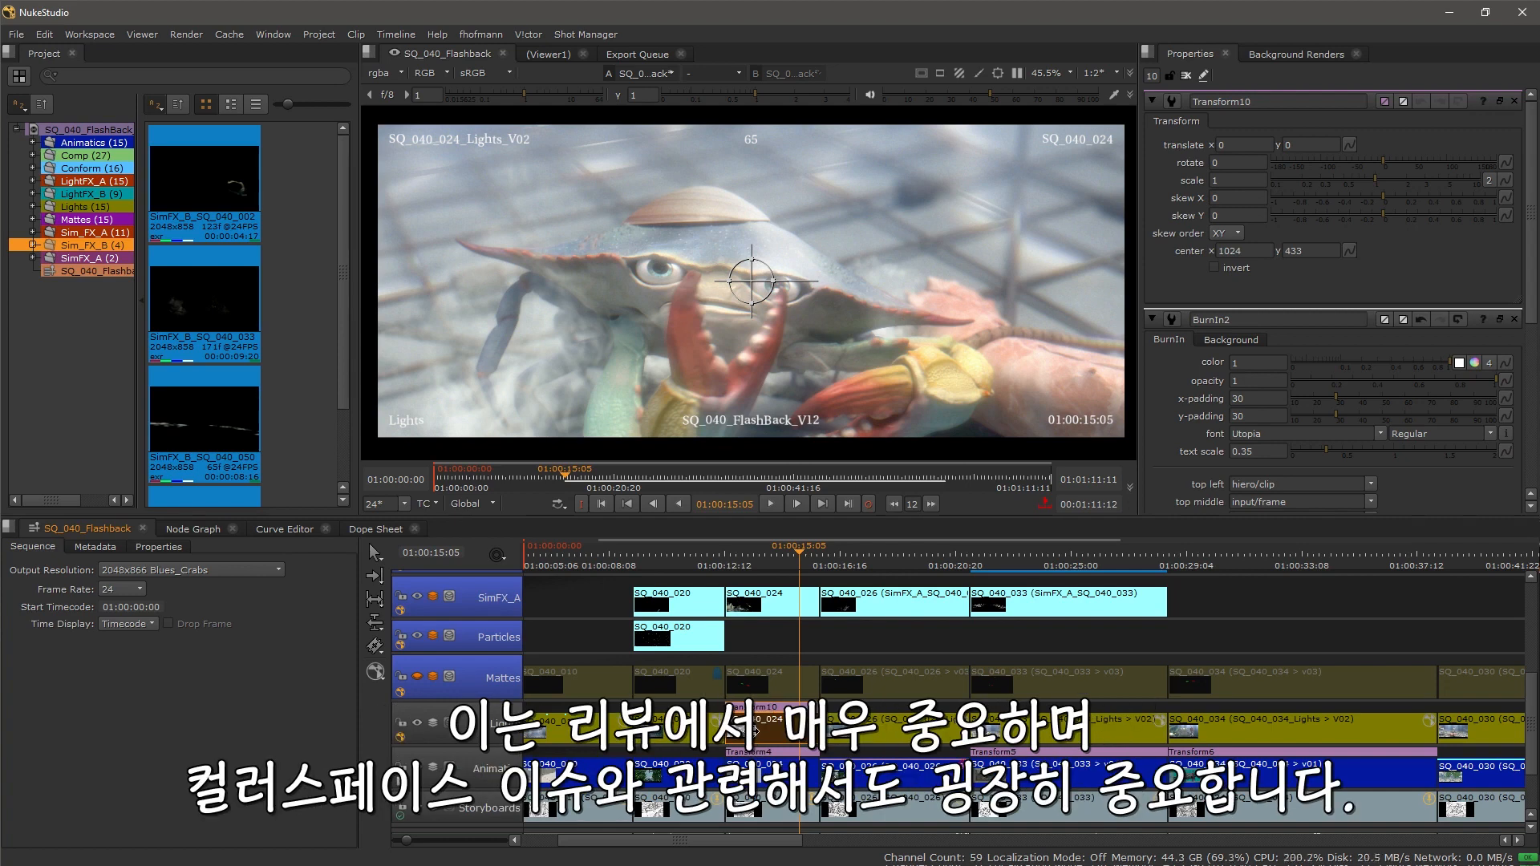
Step: Open the SQ_040_024 Lights clip in its own Timeline View
right_click(755, 731)
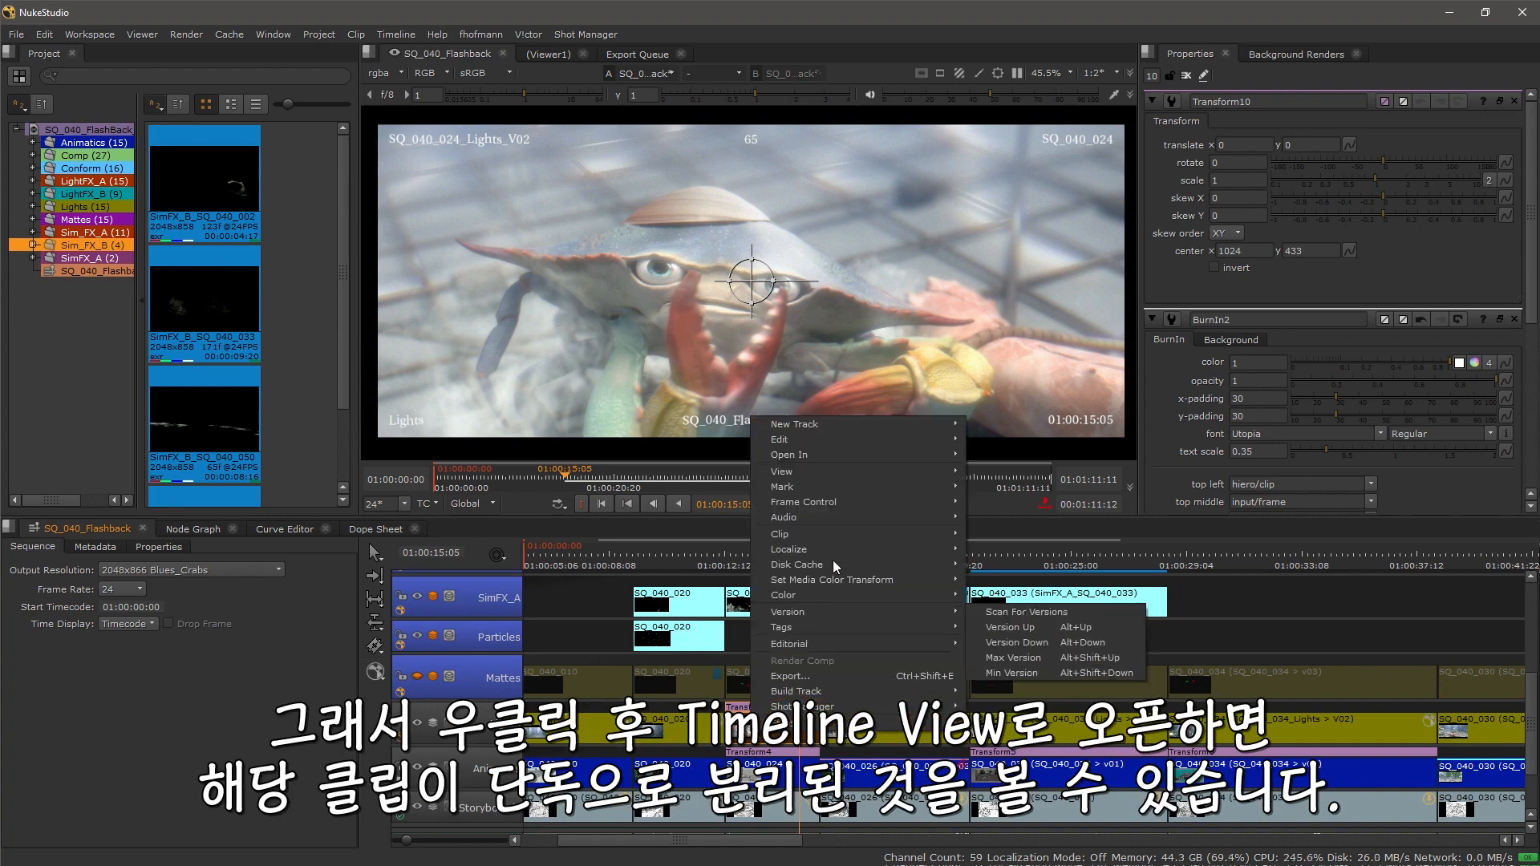
mouse_move(857, 453)
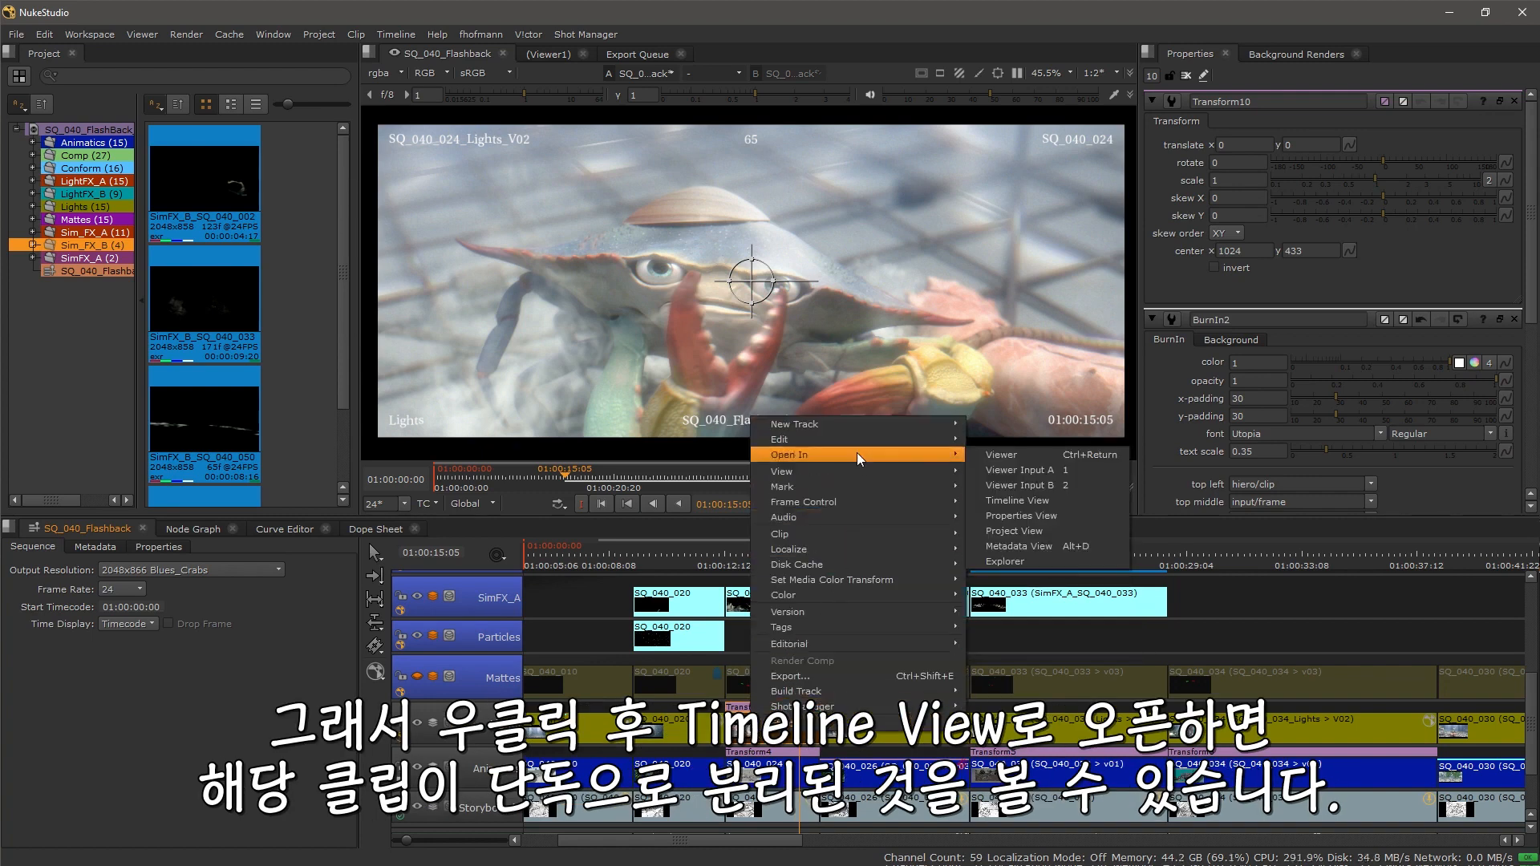
left_click(1043, 502)
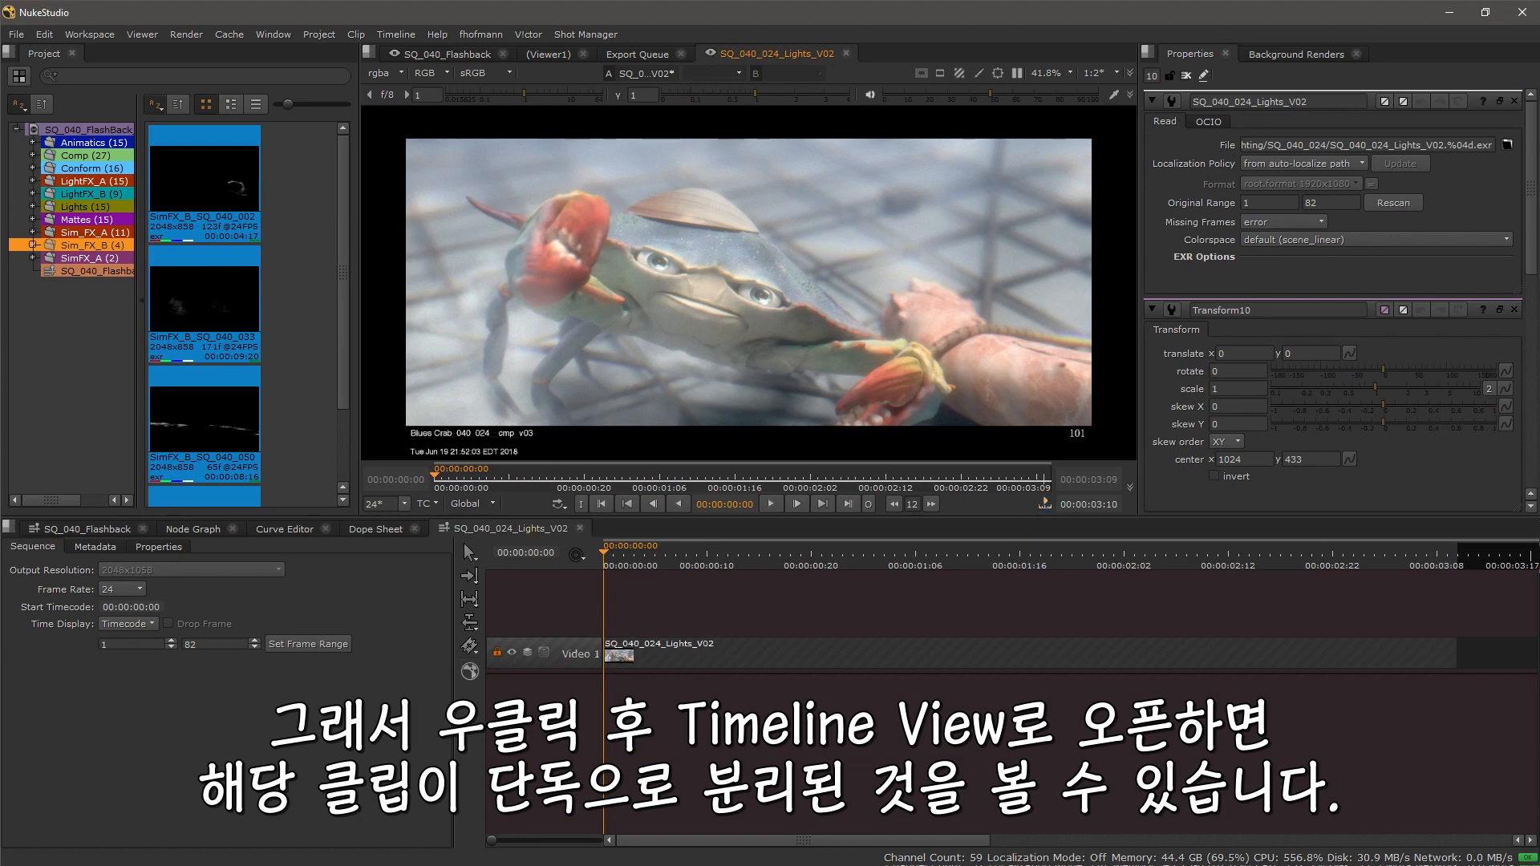
Step: Add a new video track above the clip in the clip's timeline
right_click(571, 606)
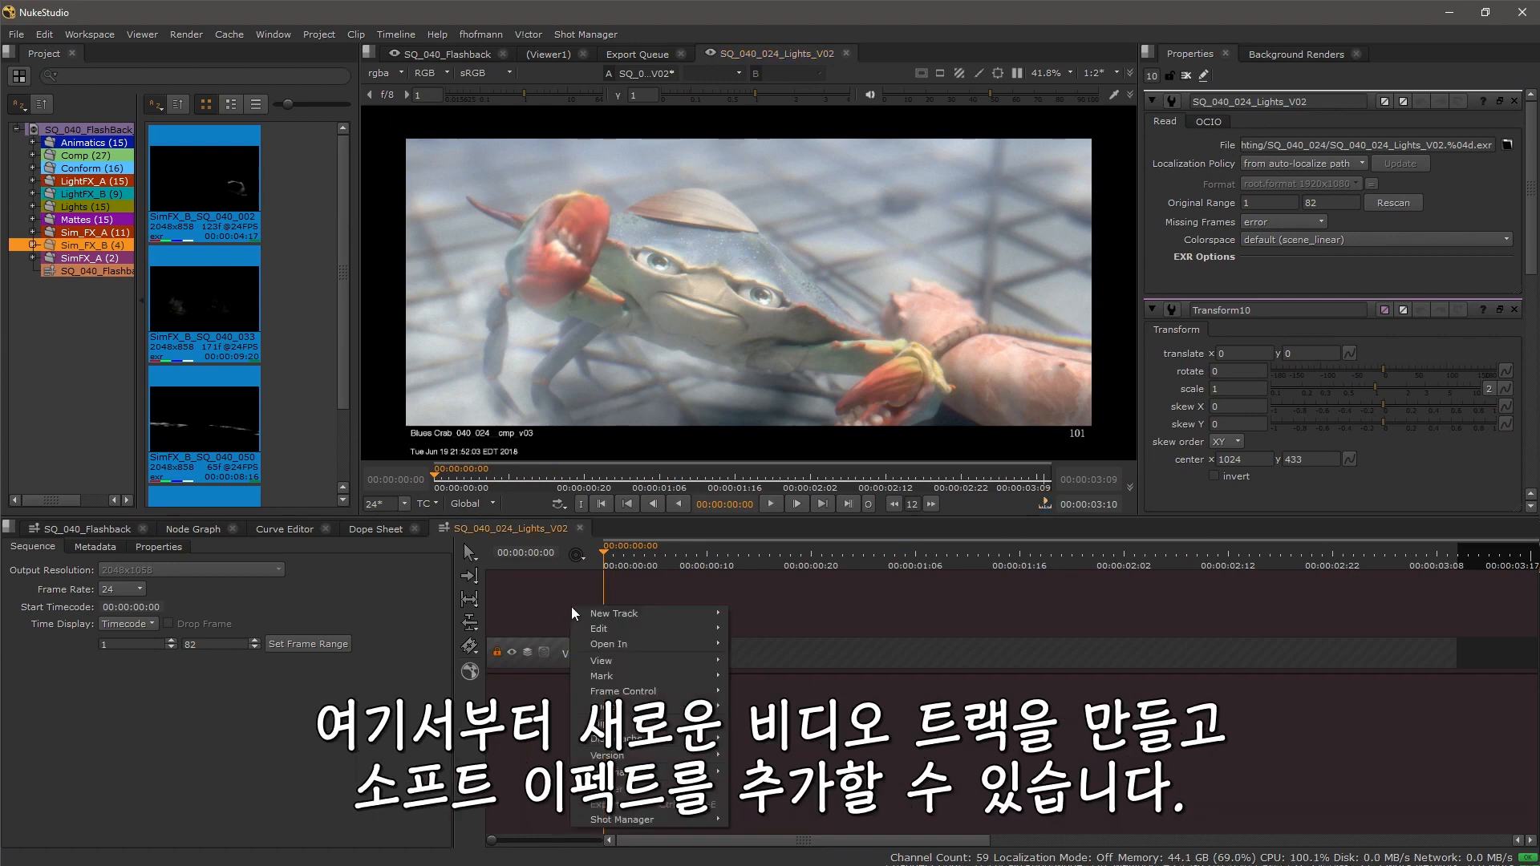
mouse_move(626, 608)
left_click(778, 613)
Step: Add a CDL soft effect to the new Video 2 track
right_click(579, 651)
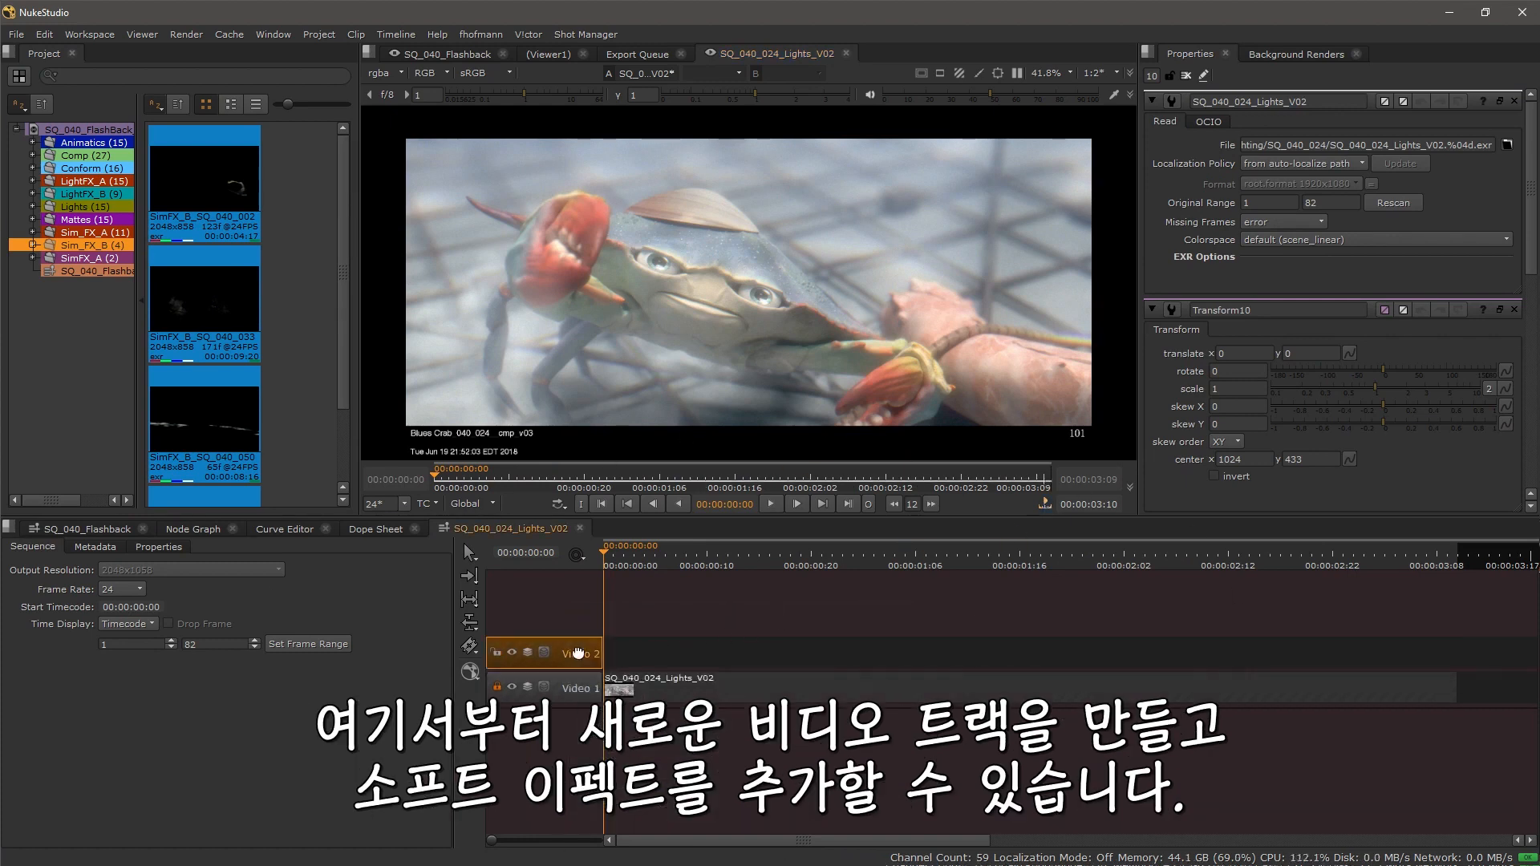
mouse_move(629, 644)
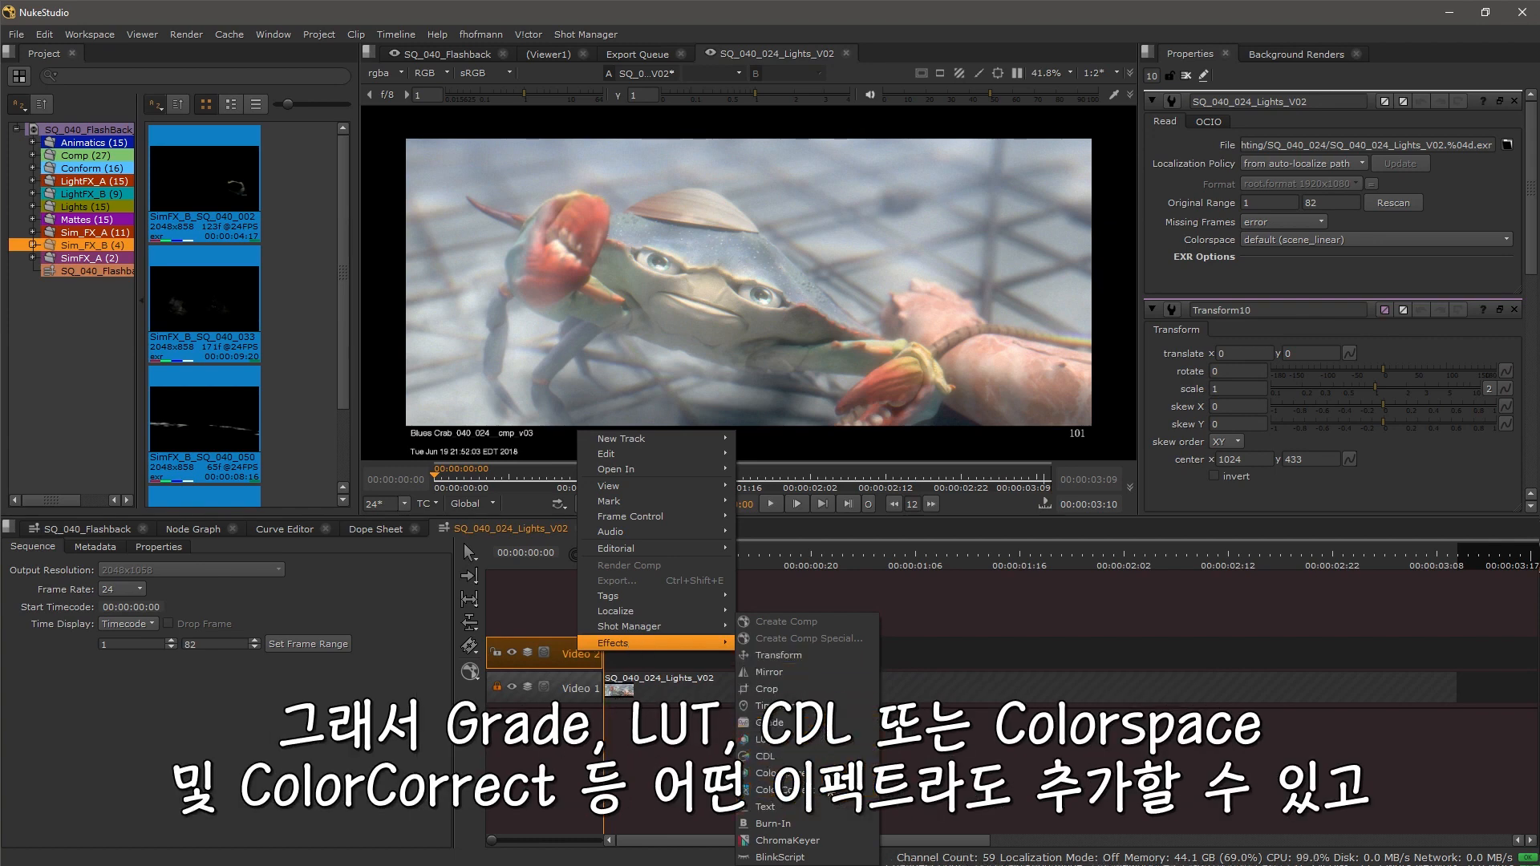
left_click(835, 758)
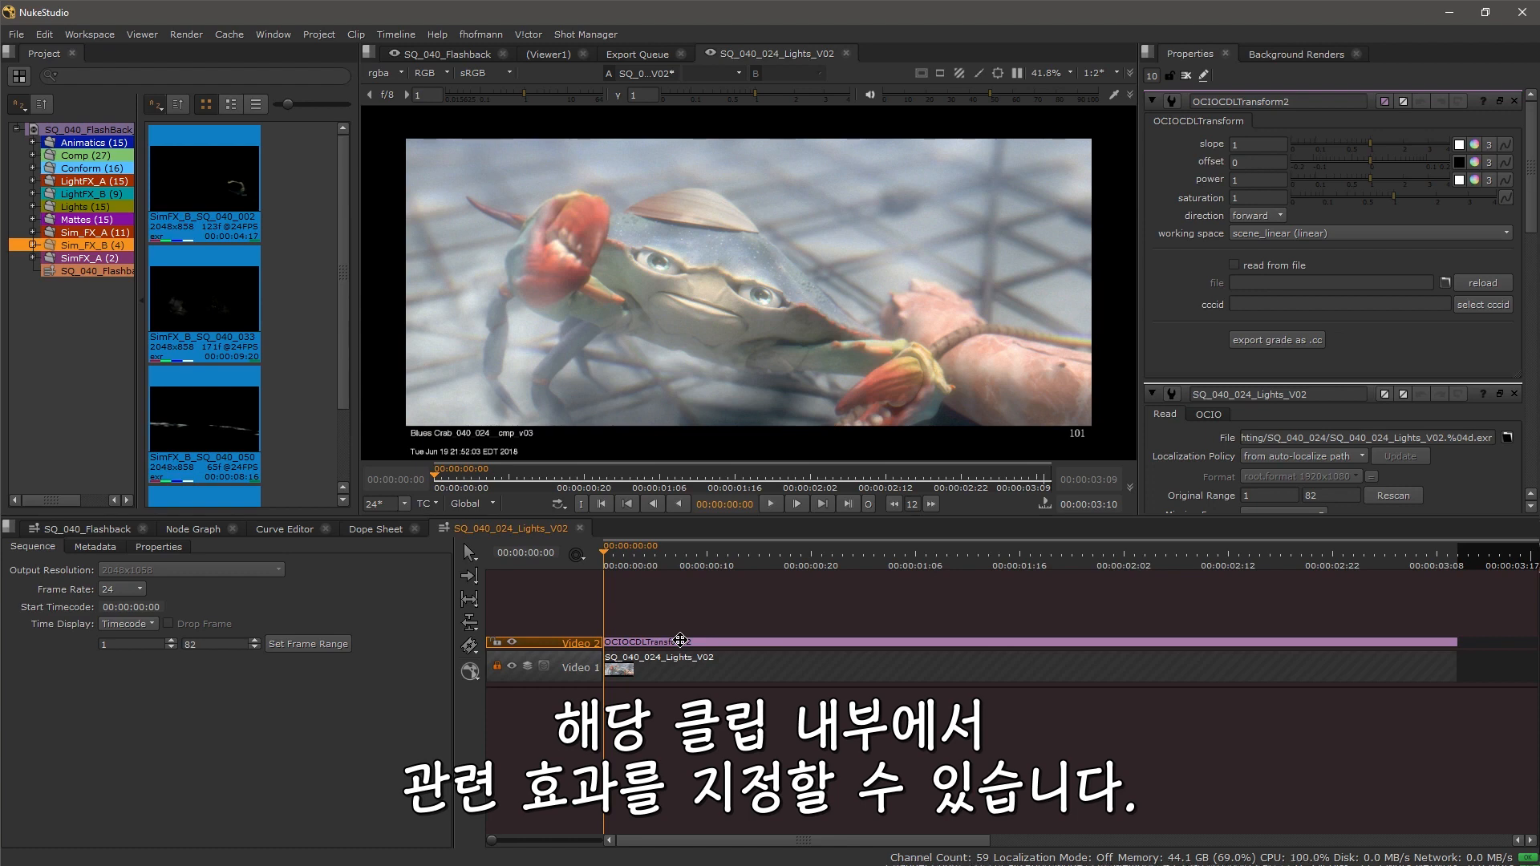
Step: Return to the SQ_040_Flashback sequence and delete the Transform effect above the SQ_040_024 Lights clip
left_click(96, 529)
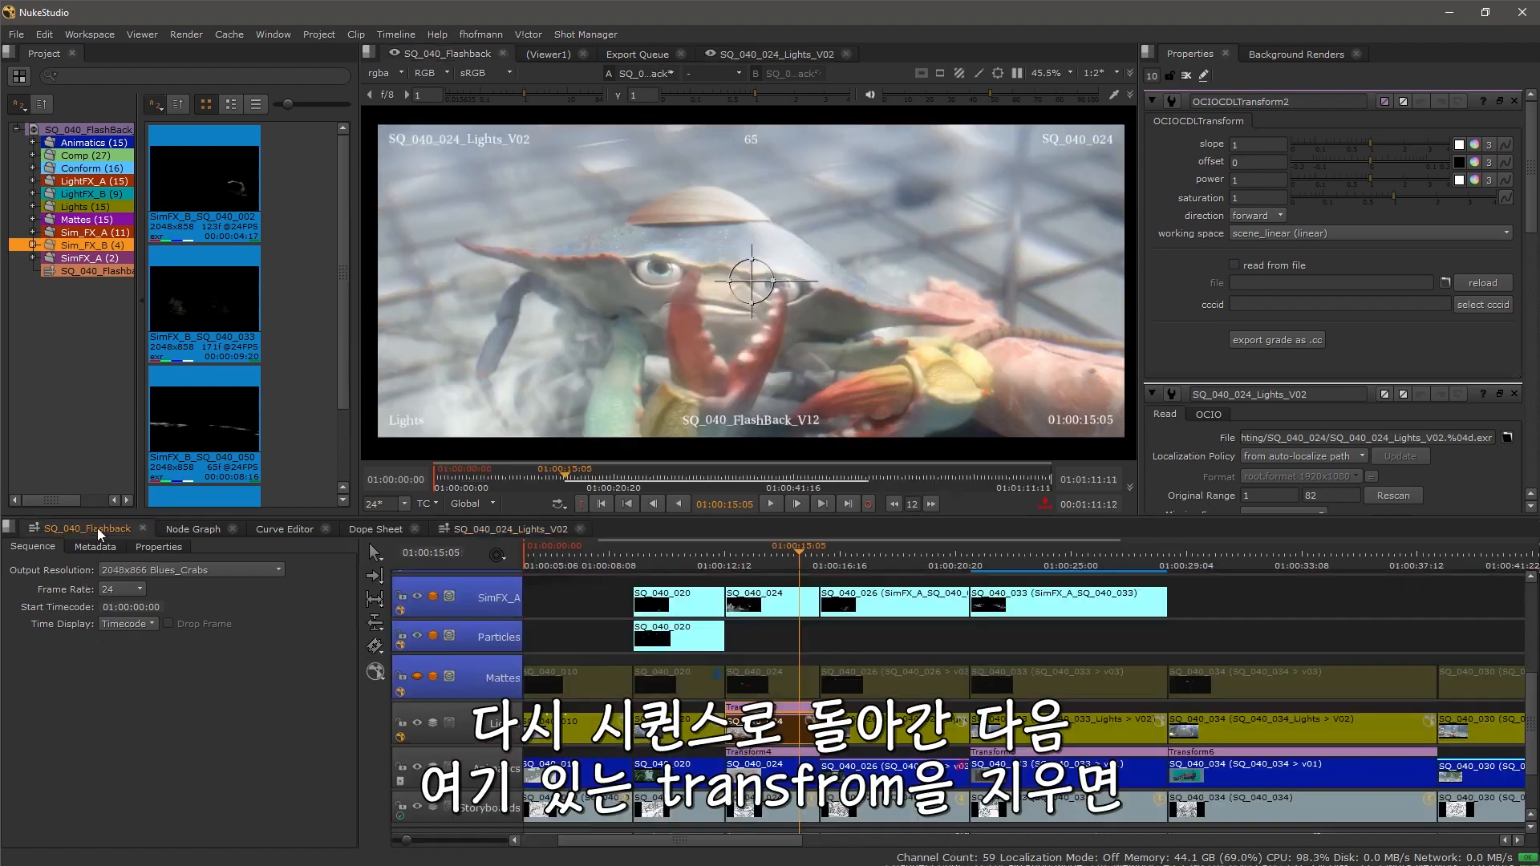
scroll(790, 740, "up", 3)
left_click(787, 720)
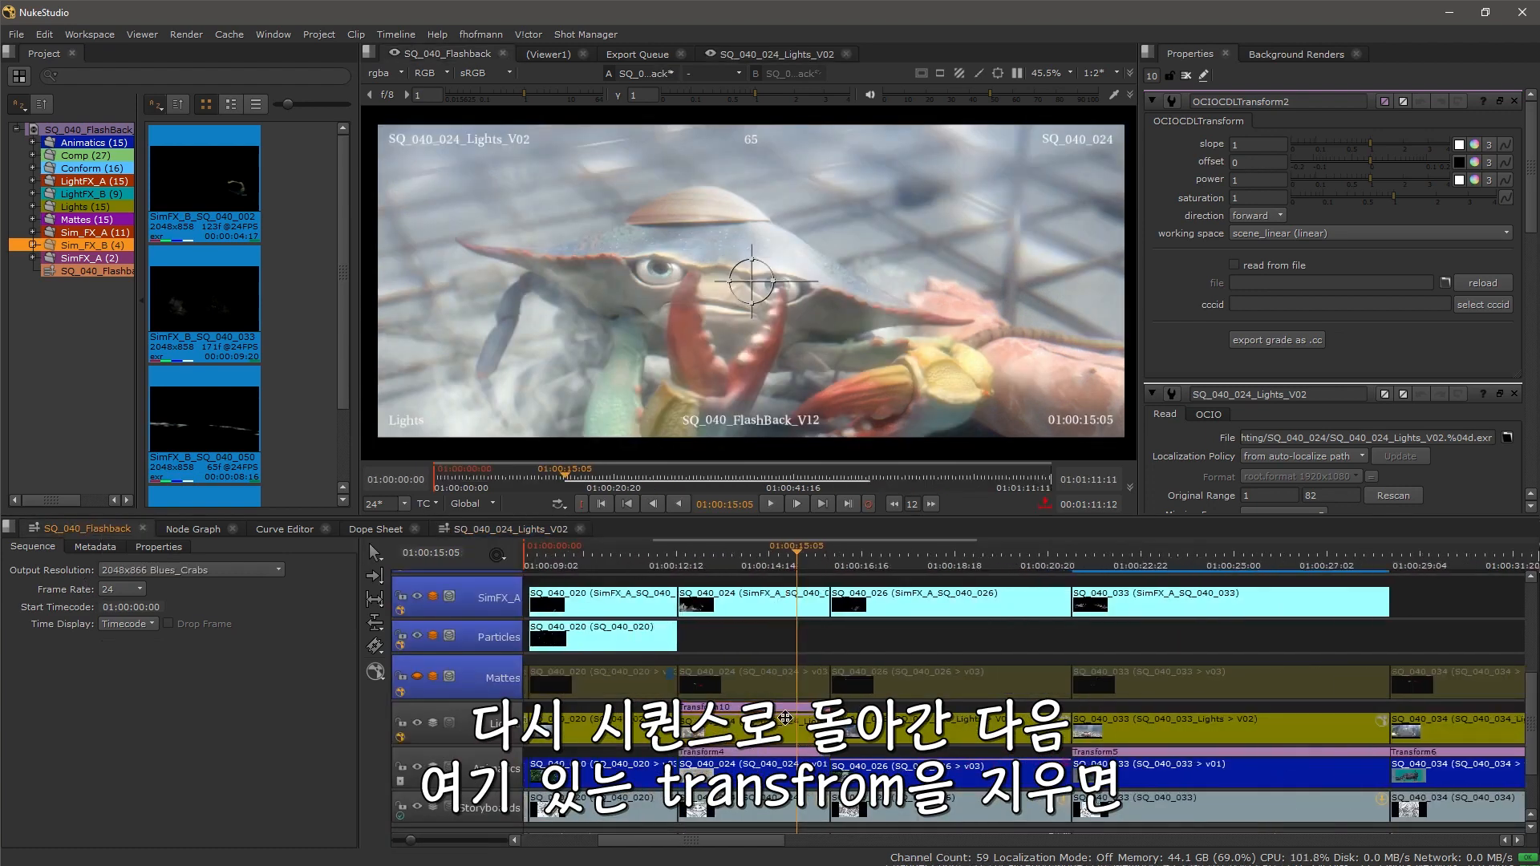
left_click(779, 703)
key("Delete")
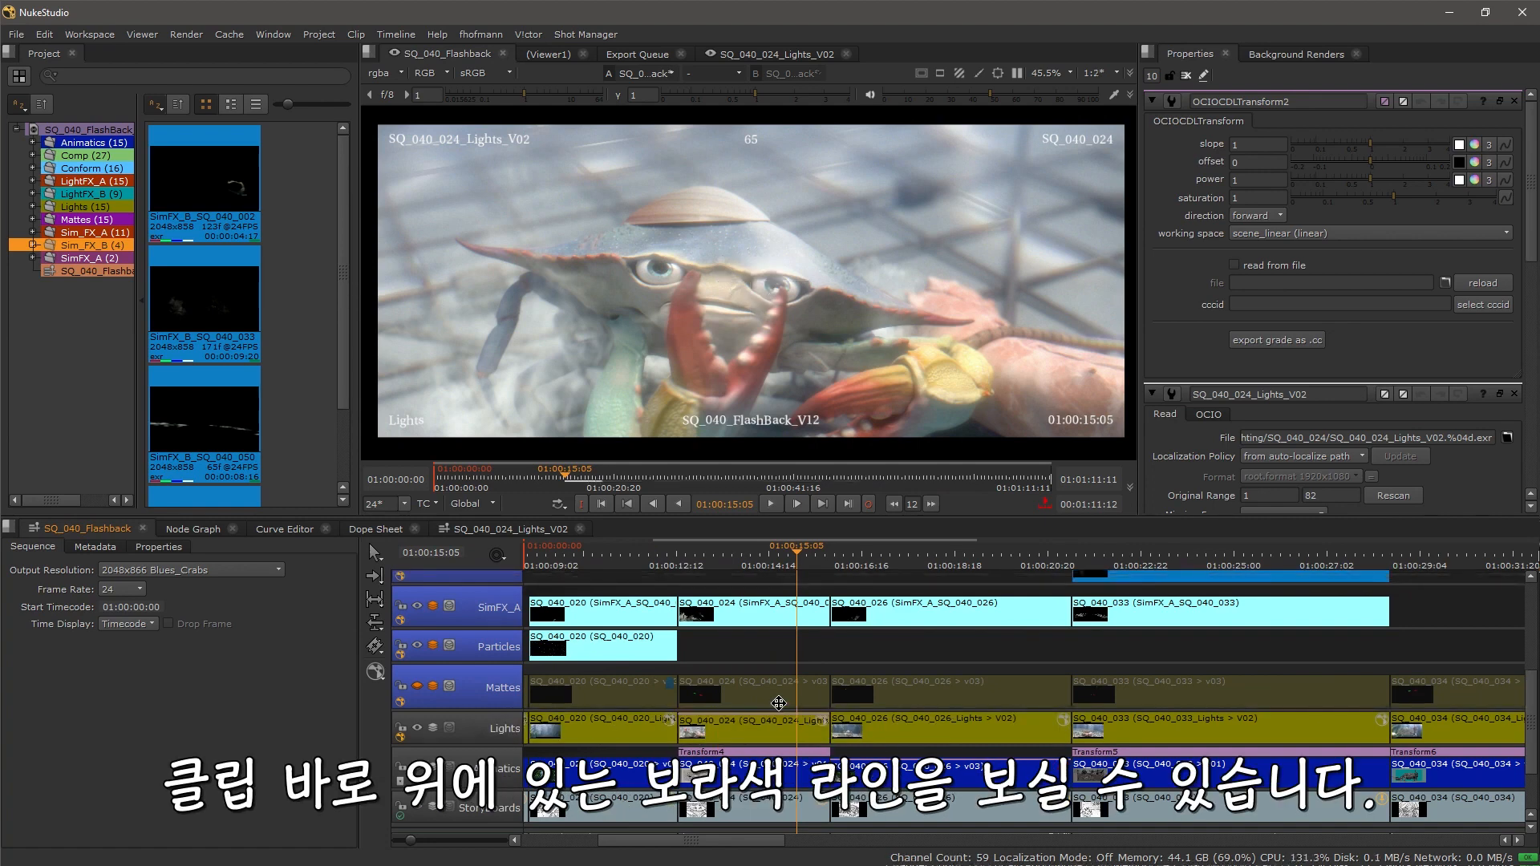
Step: Switch the SQ_040_024 Lights clip to a newer version
scroll(754, 732, "up", 3)
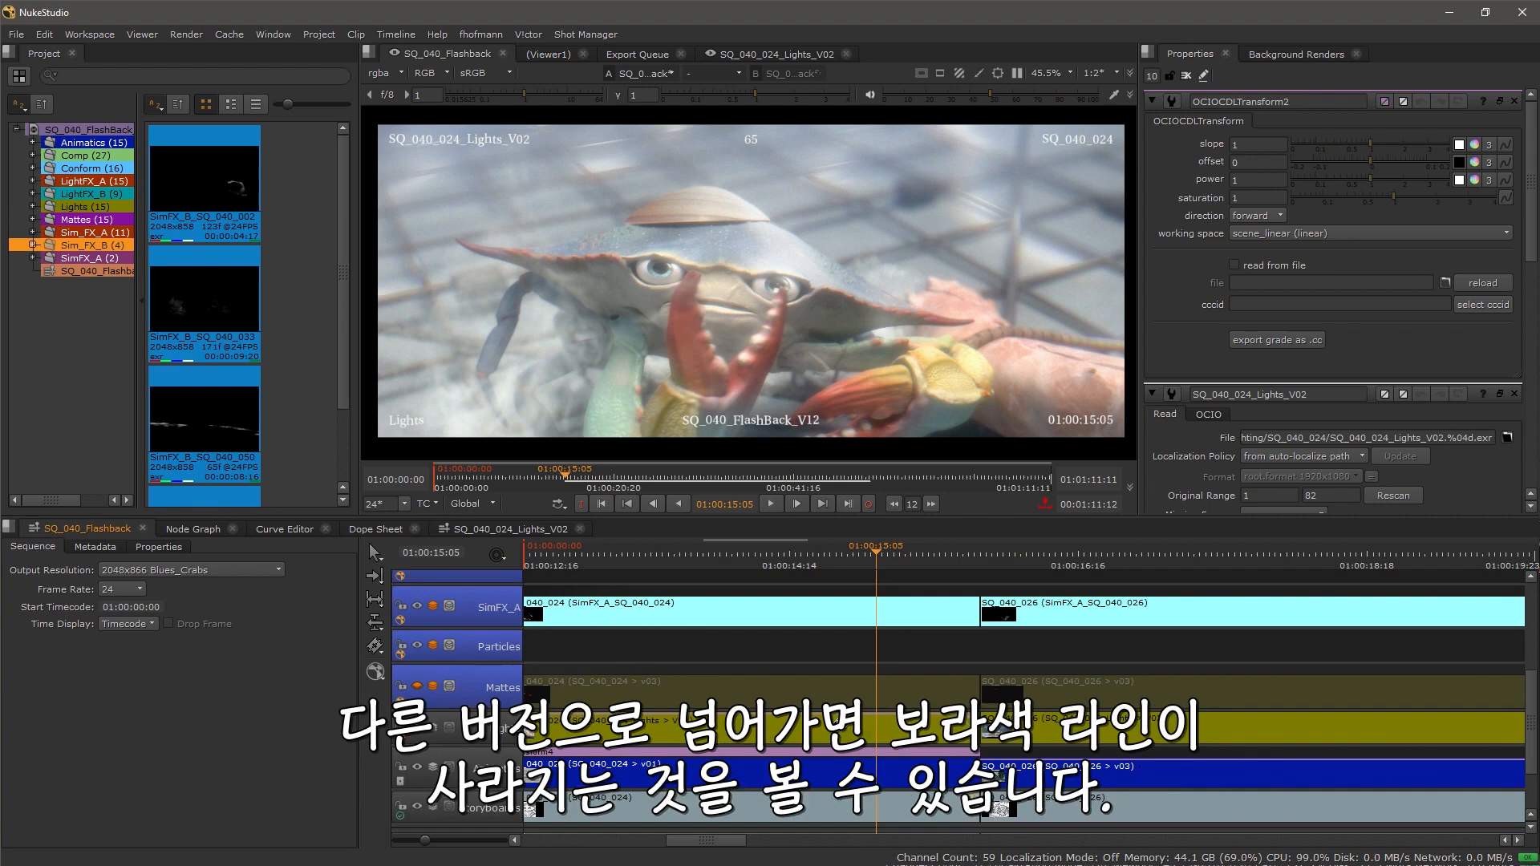
left_click(843, 724)
key("v")
left_click(662, 684)
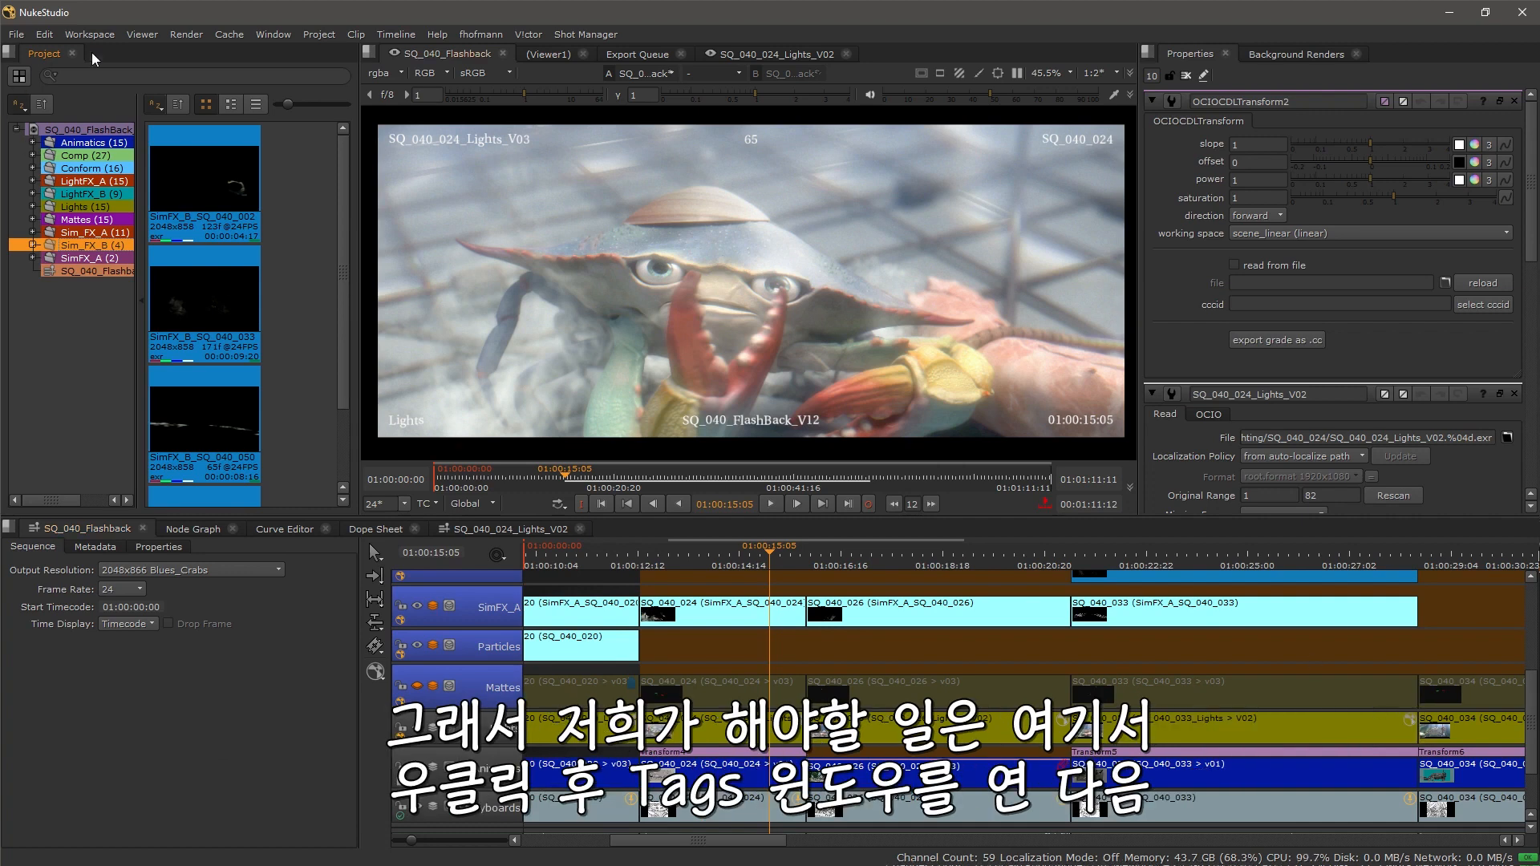
Step: Open the Tags window in place of the Project panel
right_click(113, 57)
mouse_move(180, 190)
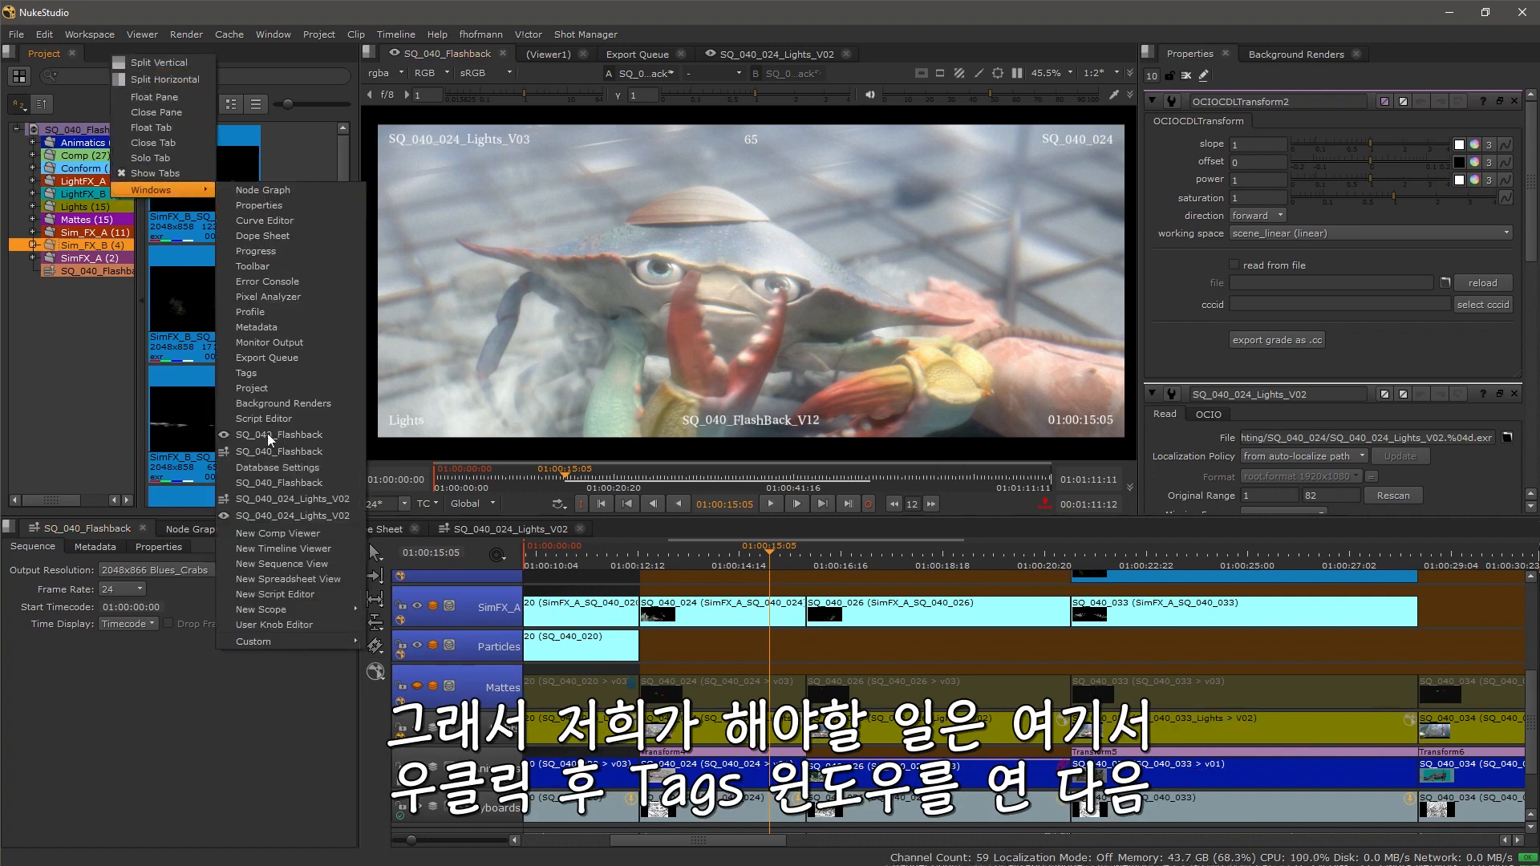
left_click(281, 383)
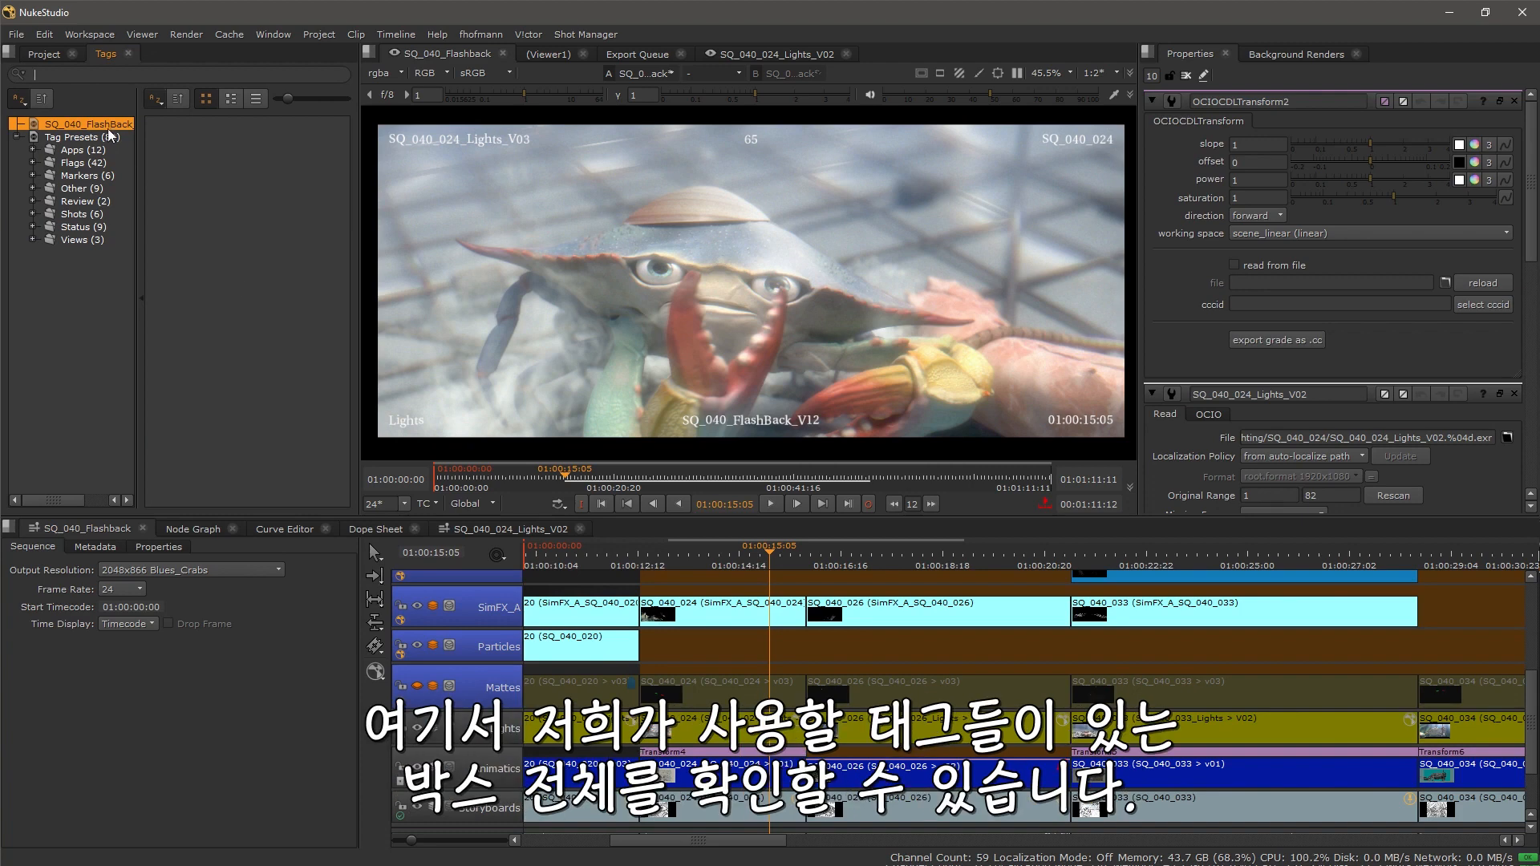
Step: Browse the tag presets, including the Apps, Markers and Status categories, adjusting the thumbnail size
left_click(76, 138)
key("space")
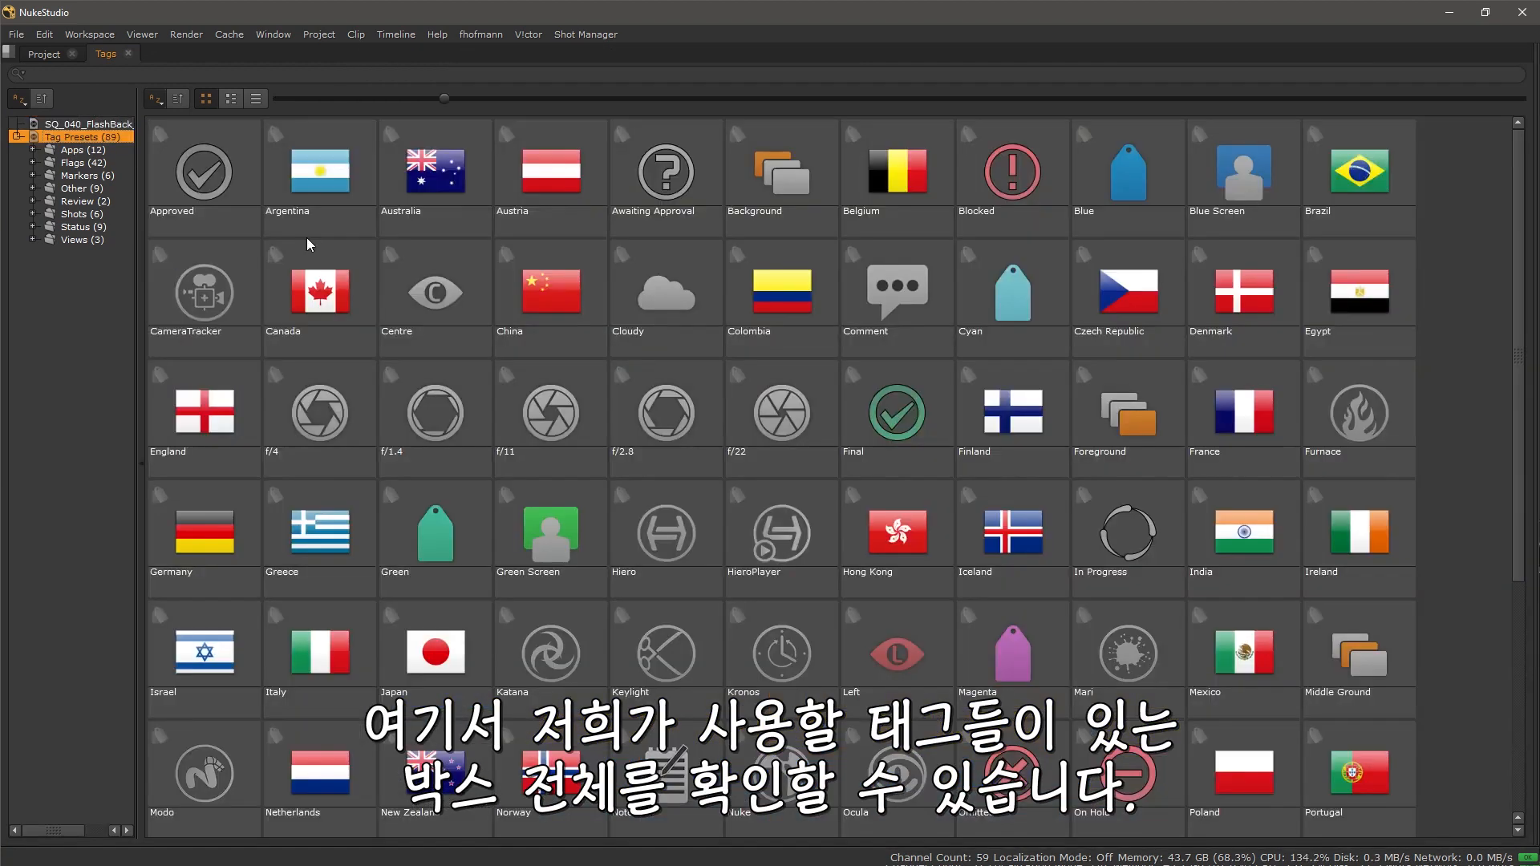
scroll(703, 443, "down", 3)
scroll(676, 470, "up", 3)
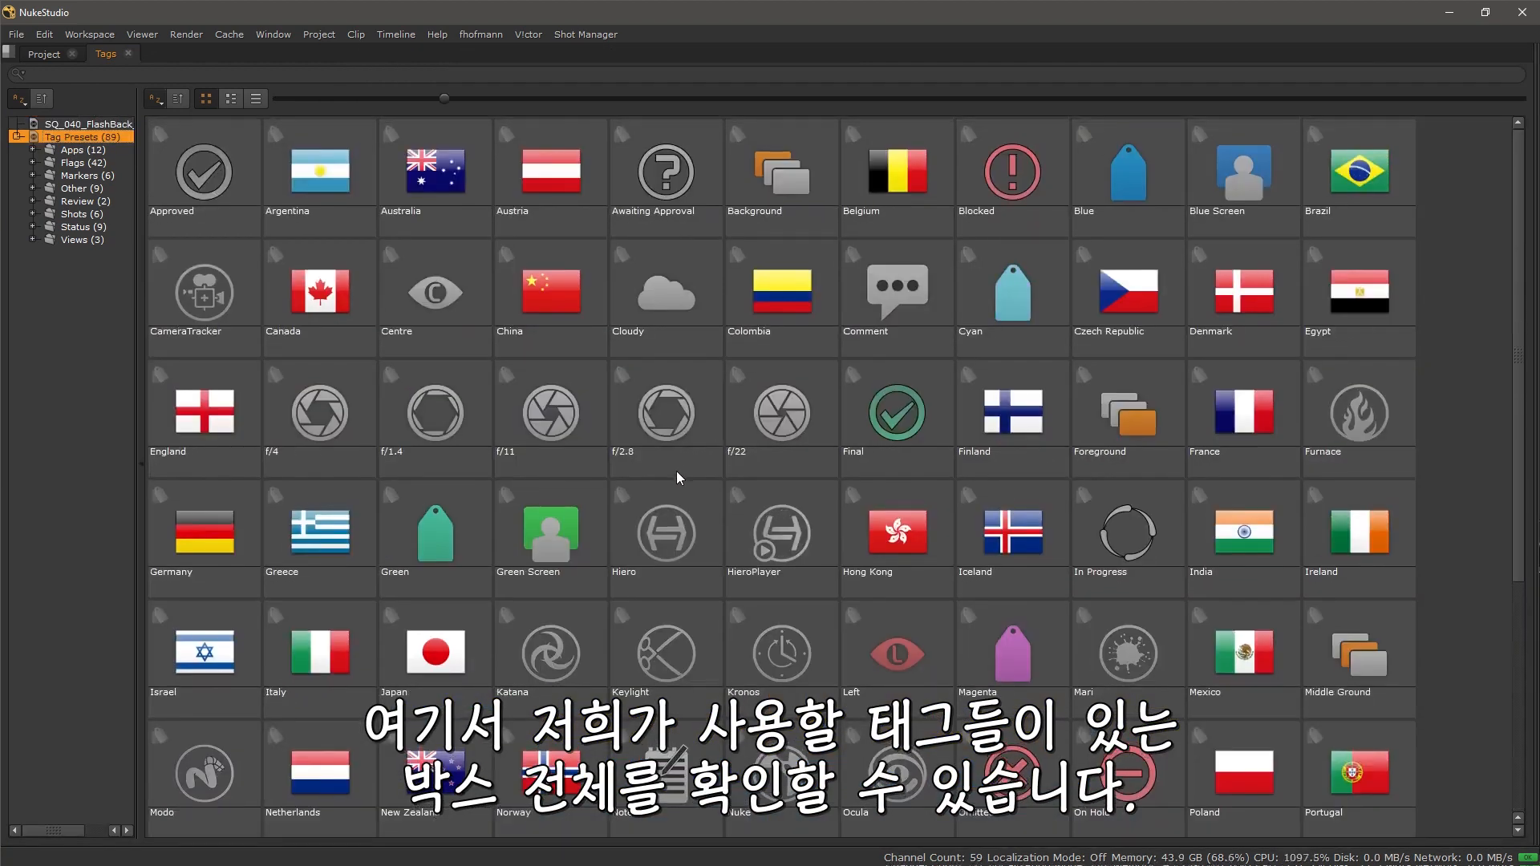
left_click(87, 151)
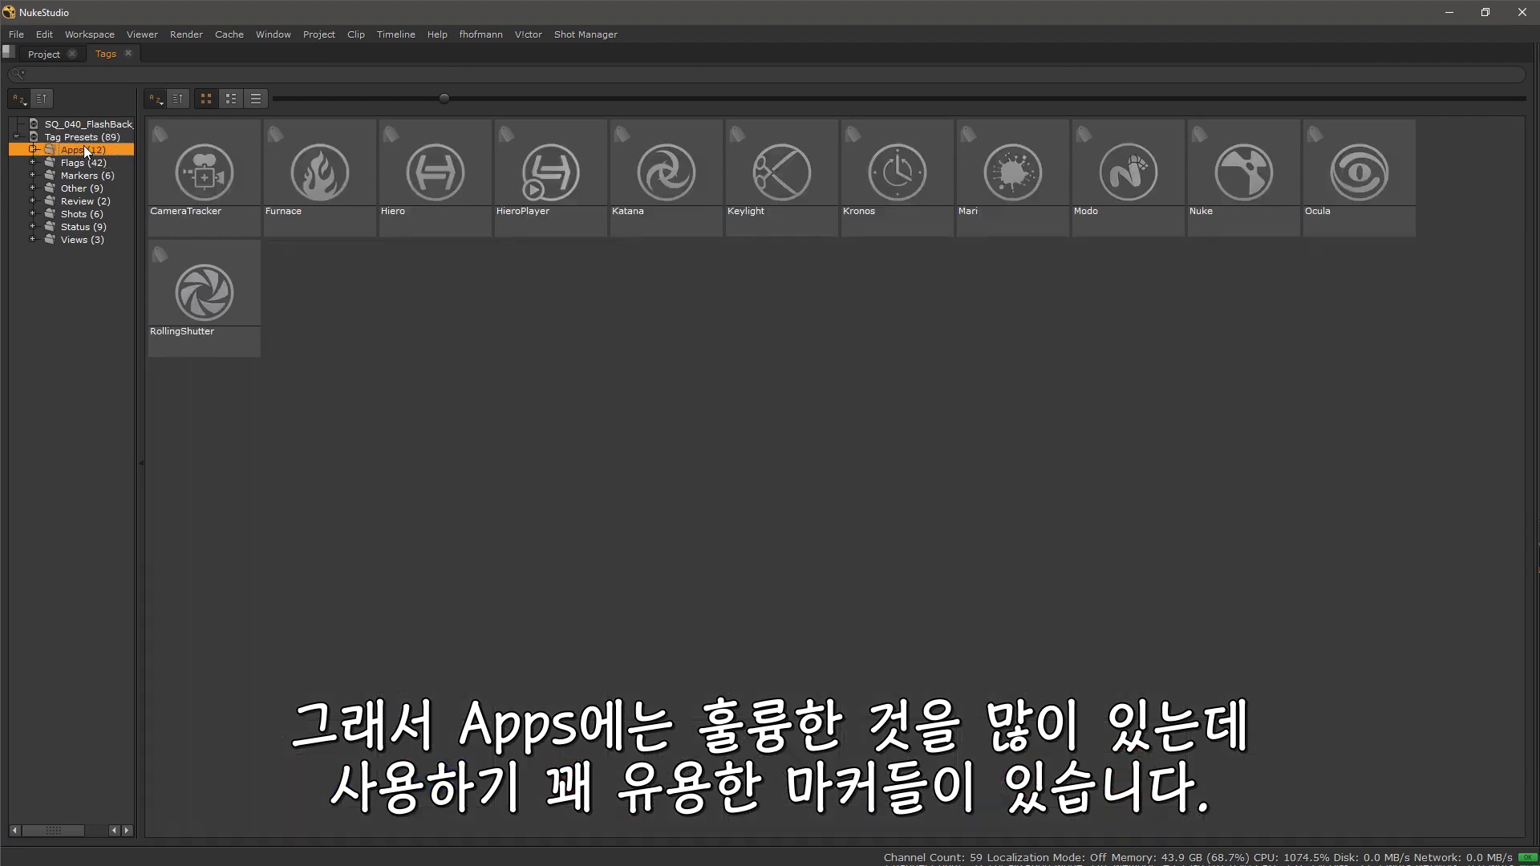
left_click(98, 177)
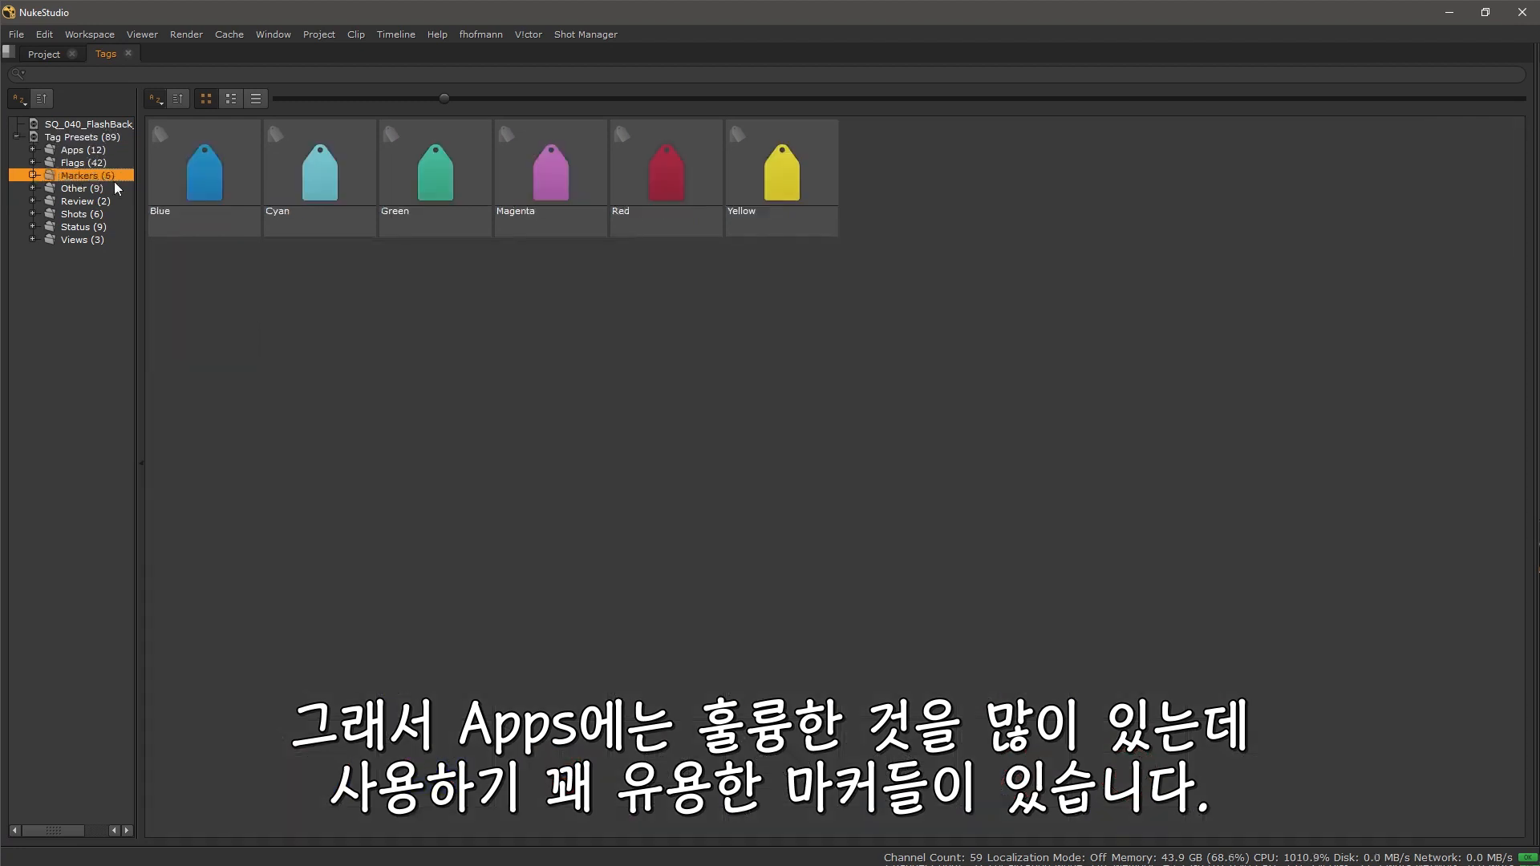
left_click(88, 228)
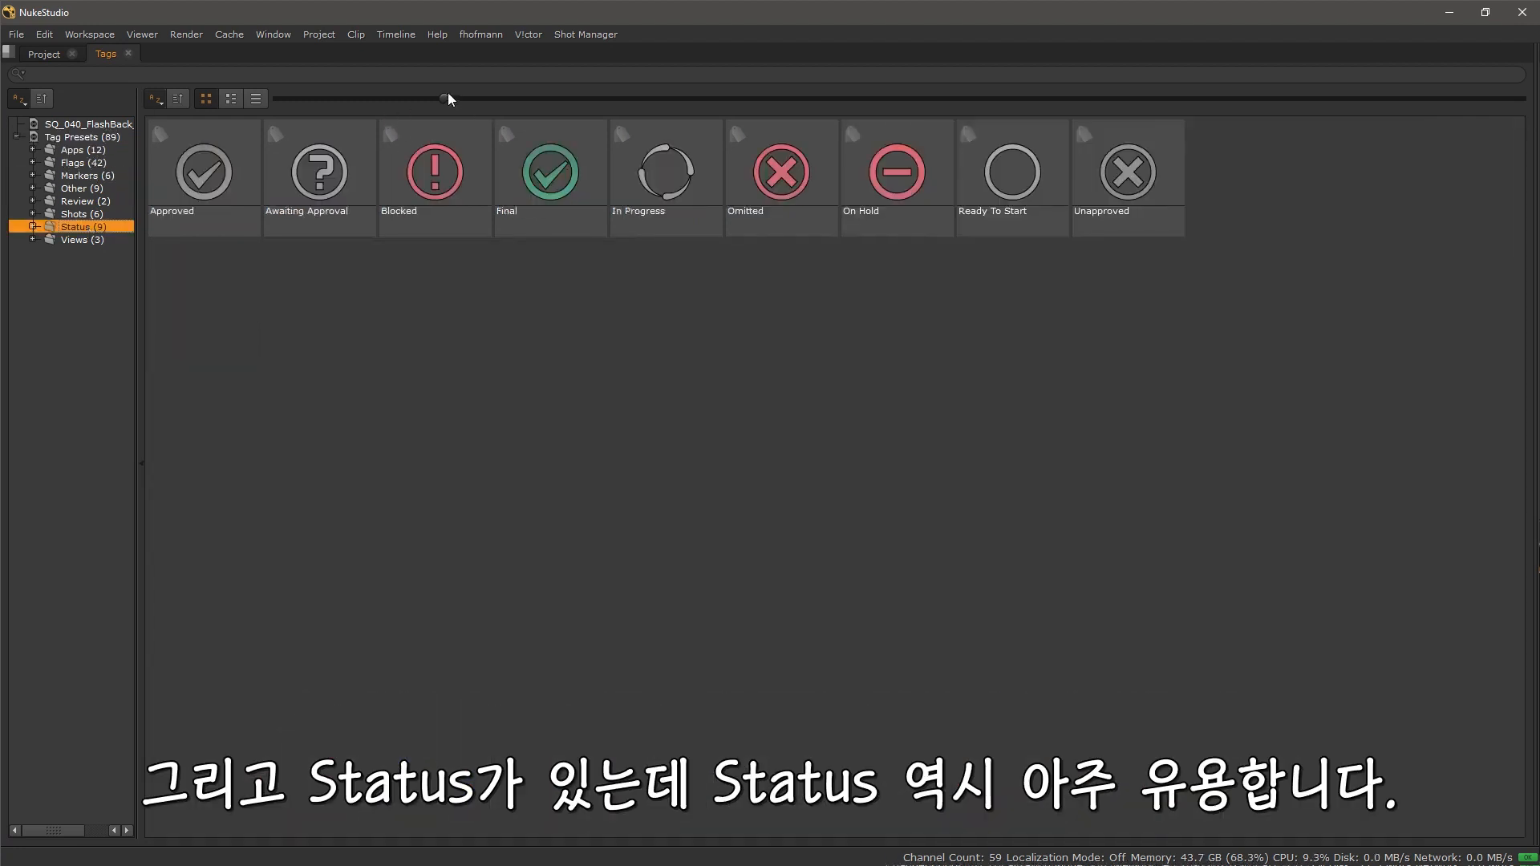
left_click_drag(446, 99, 892, 113)
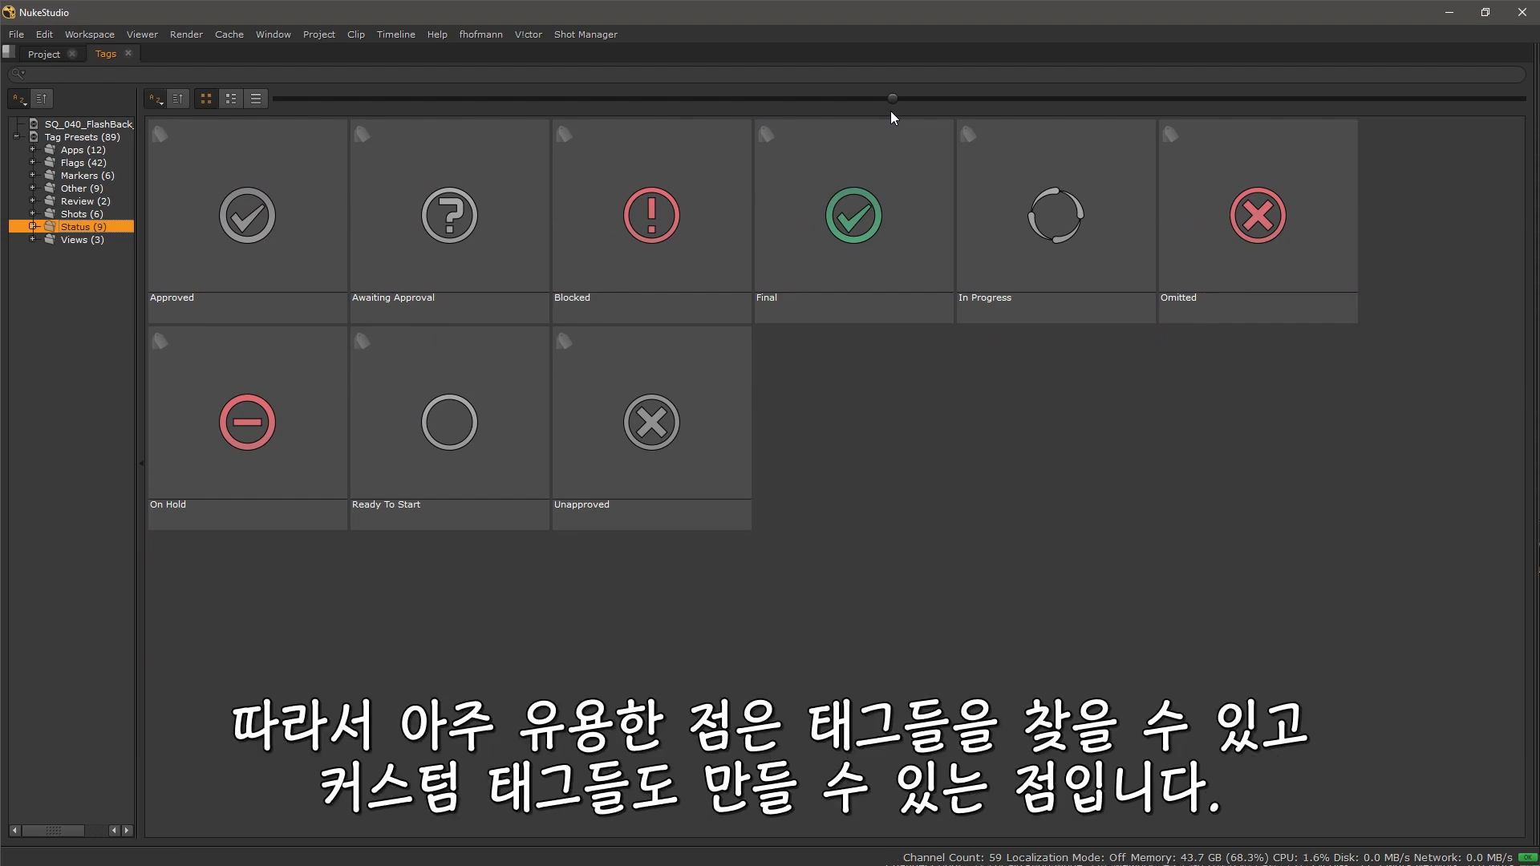
left_click_drag(893, 101, 483, 102)
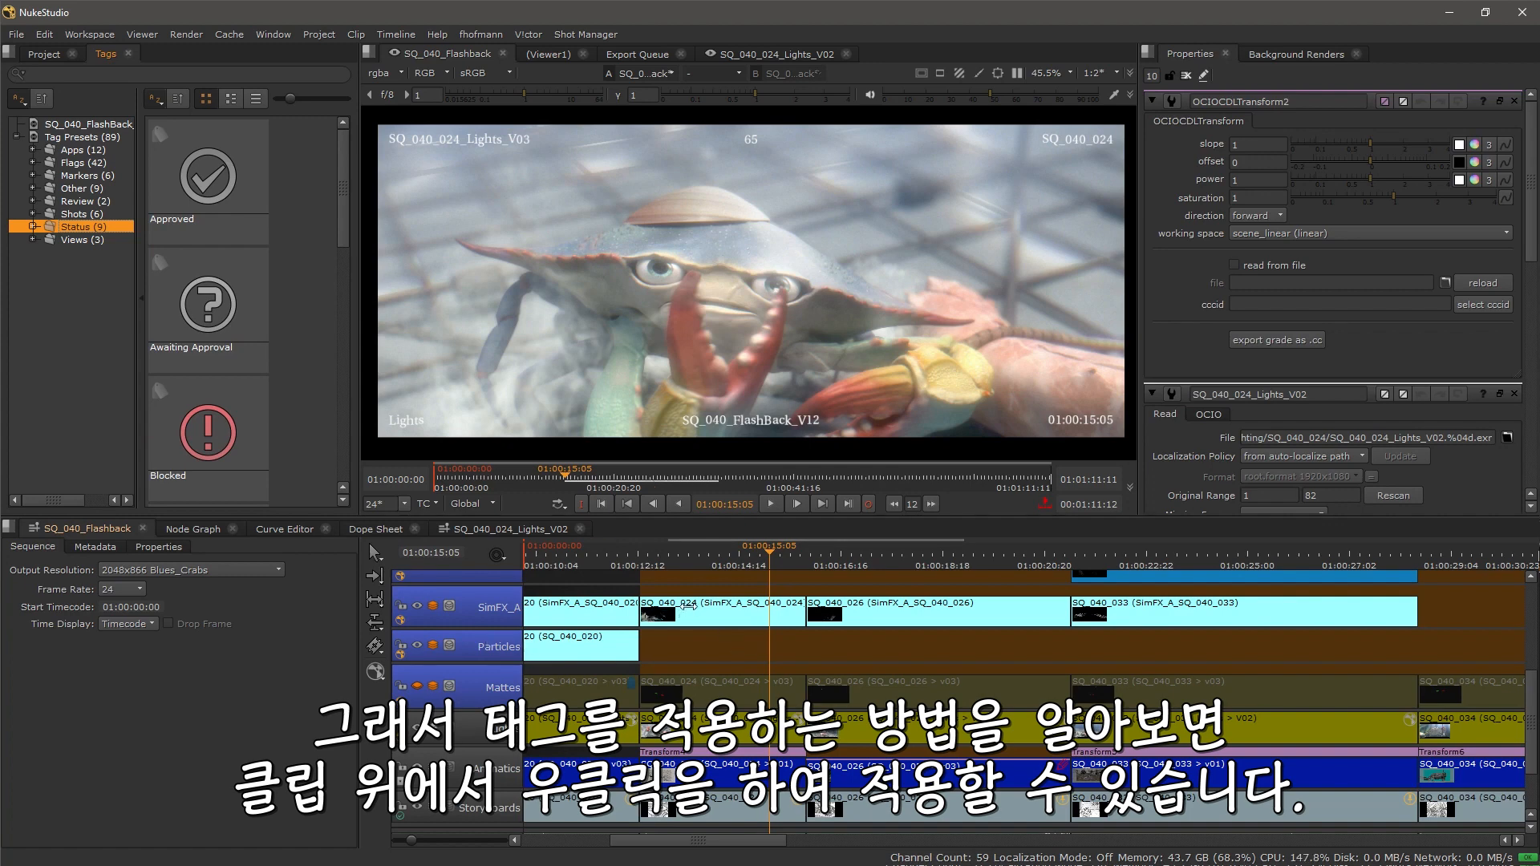
Step: Turn on the Comp track's visibility in the sequence
scroll(639, 610, "up", 5)
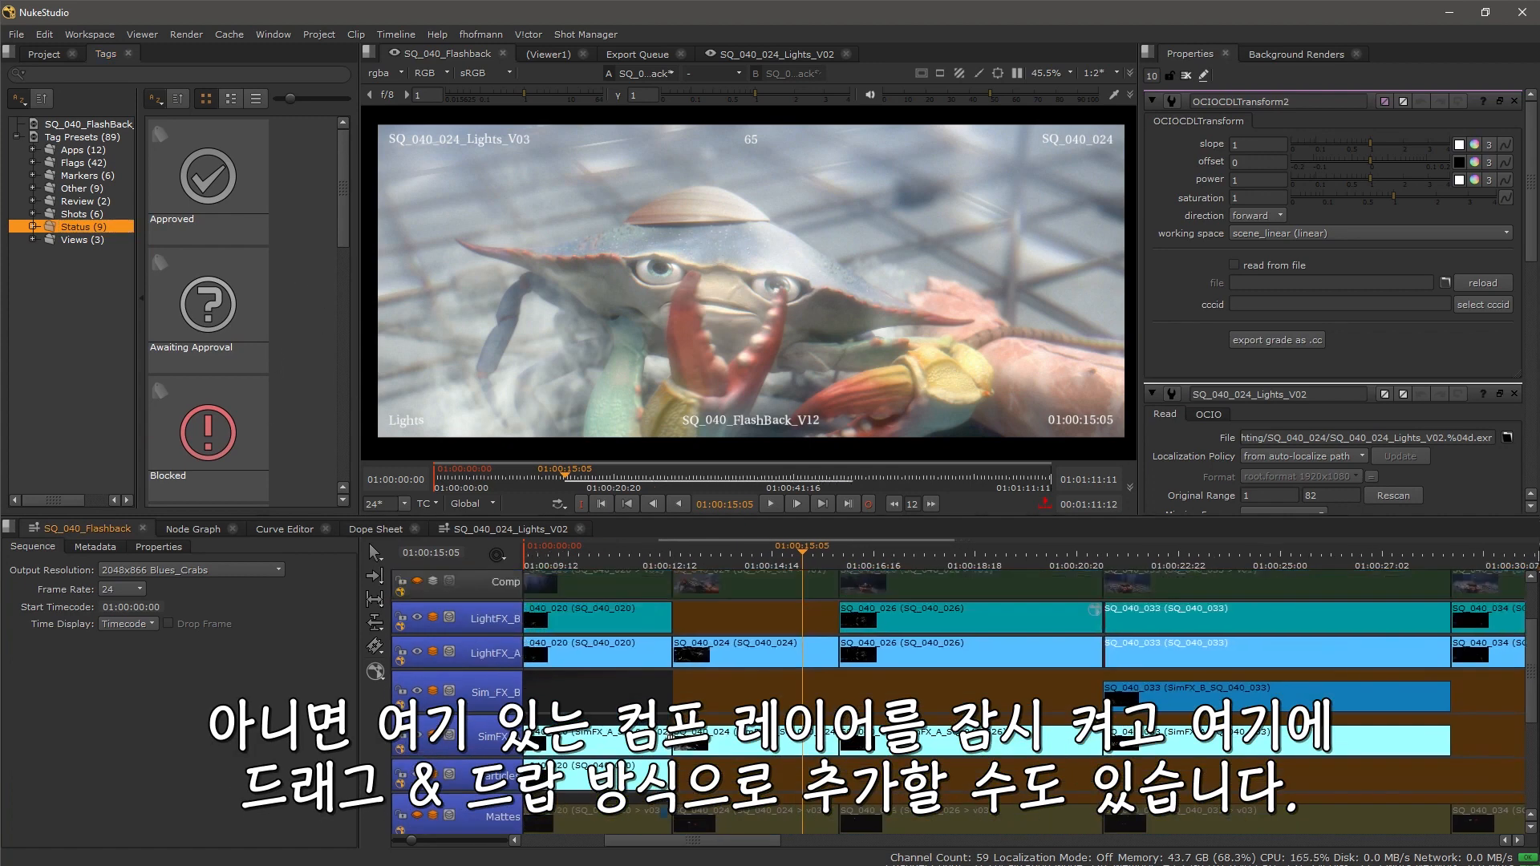
left_click(417, 611)
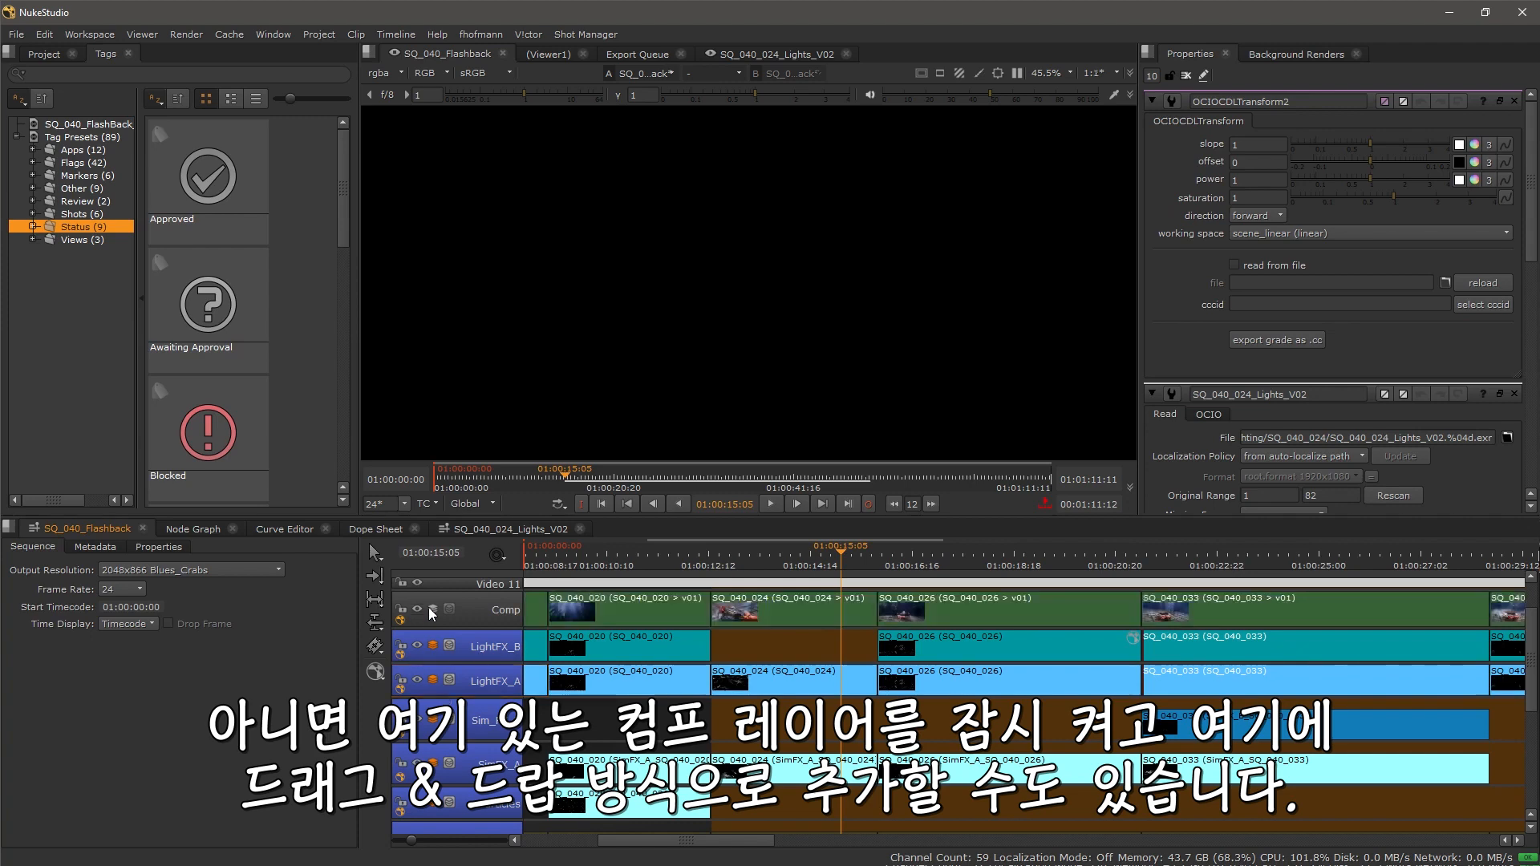
scroll(418, 614, "up", 2)
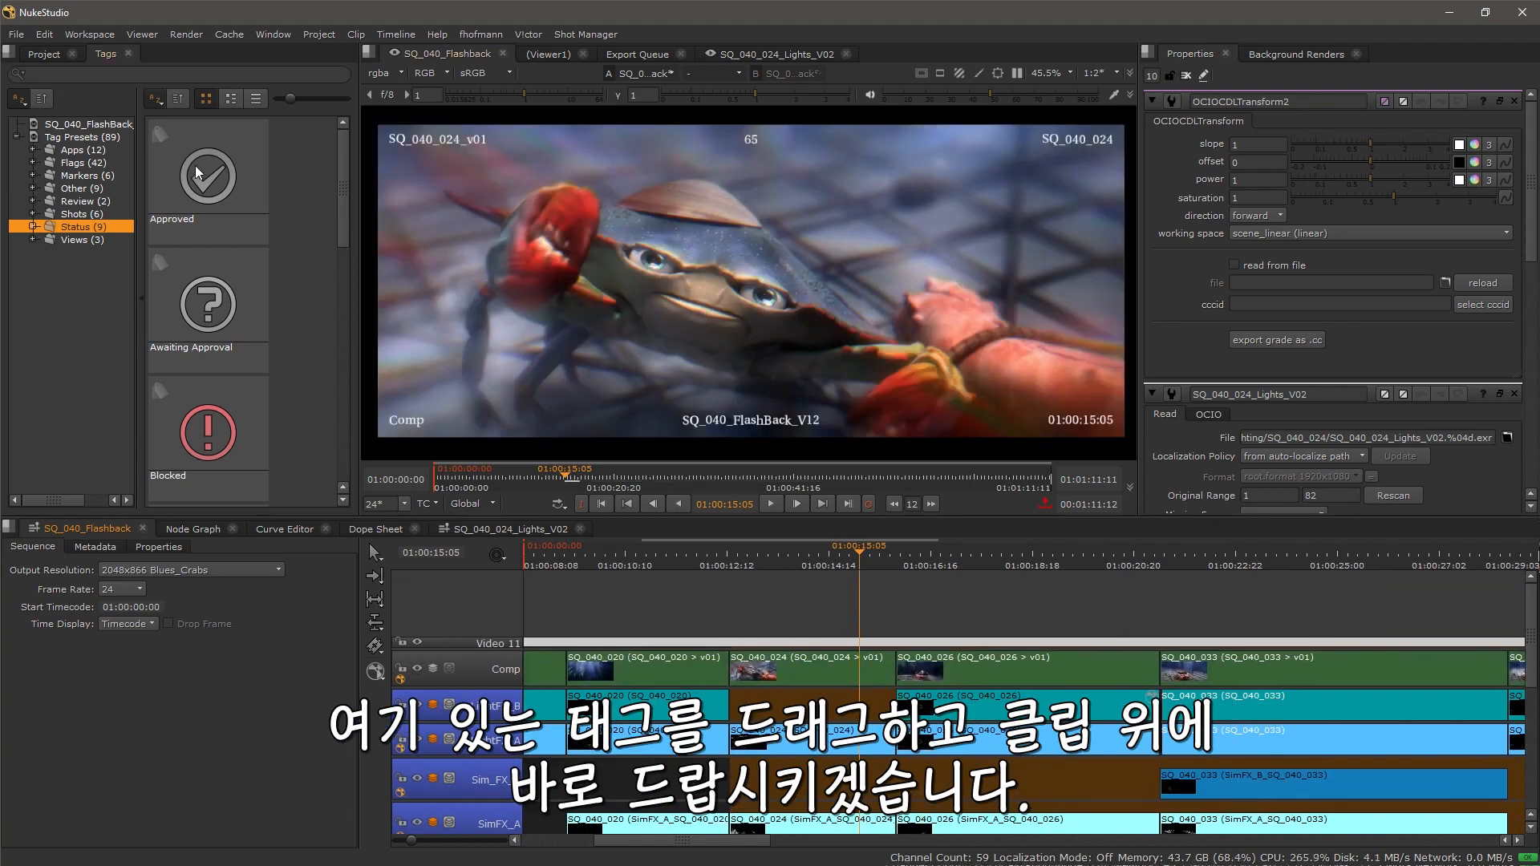
Step: Apply the Blocked tag to the SQ_040_024 Comp clip, then add the note revision and a metadata row to it
left_click_drag(212, 450, 805, 675)
scroll(810, 666, "up", 3)
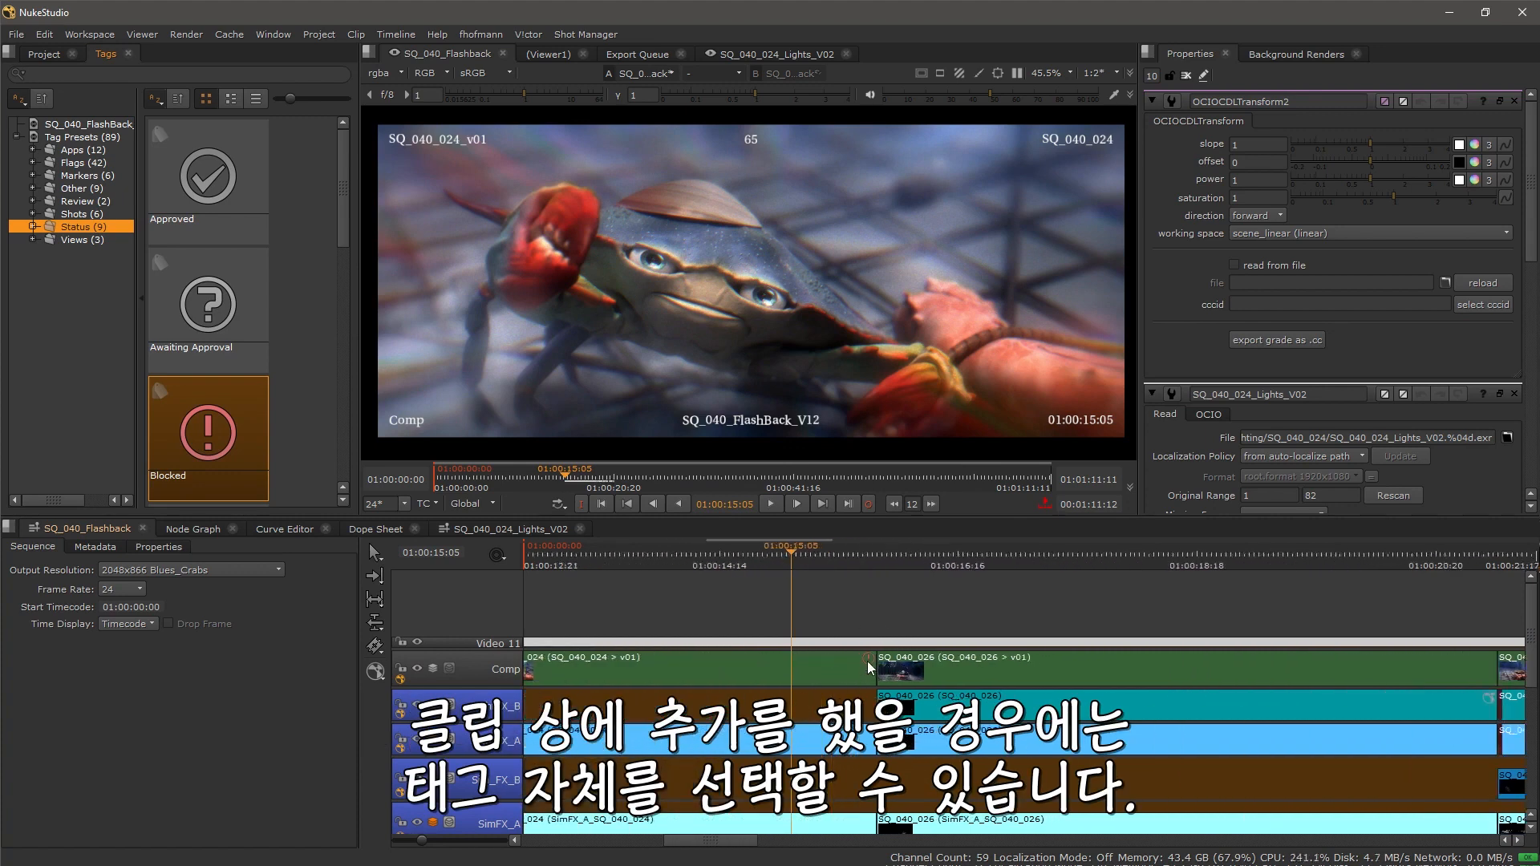
left_click(868, 663)
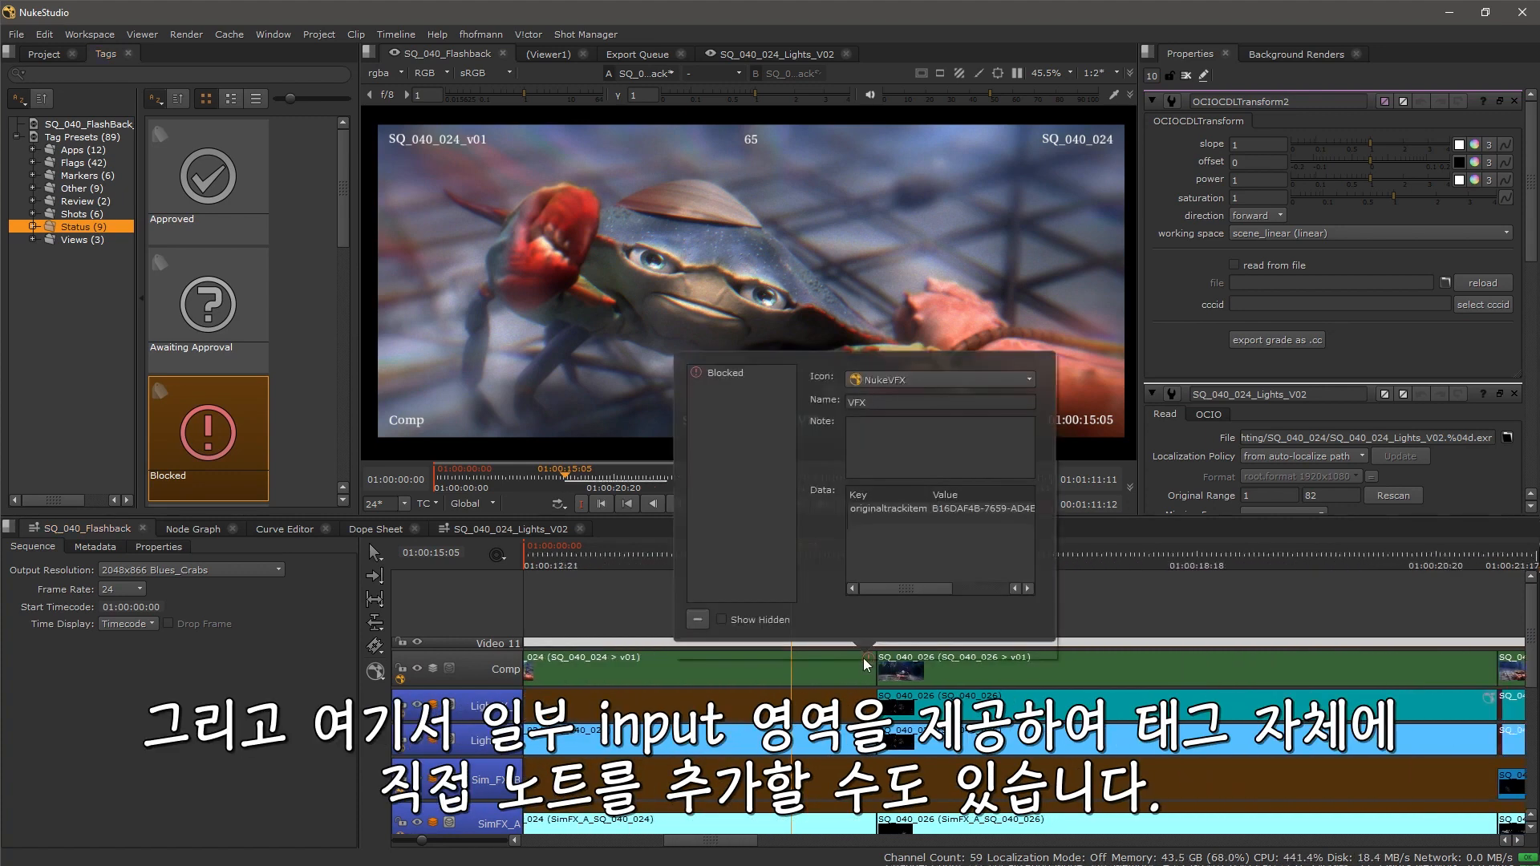
left_click(894, 434)
type("revision")
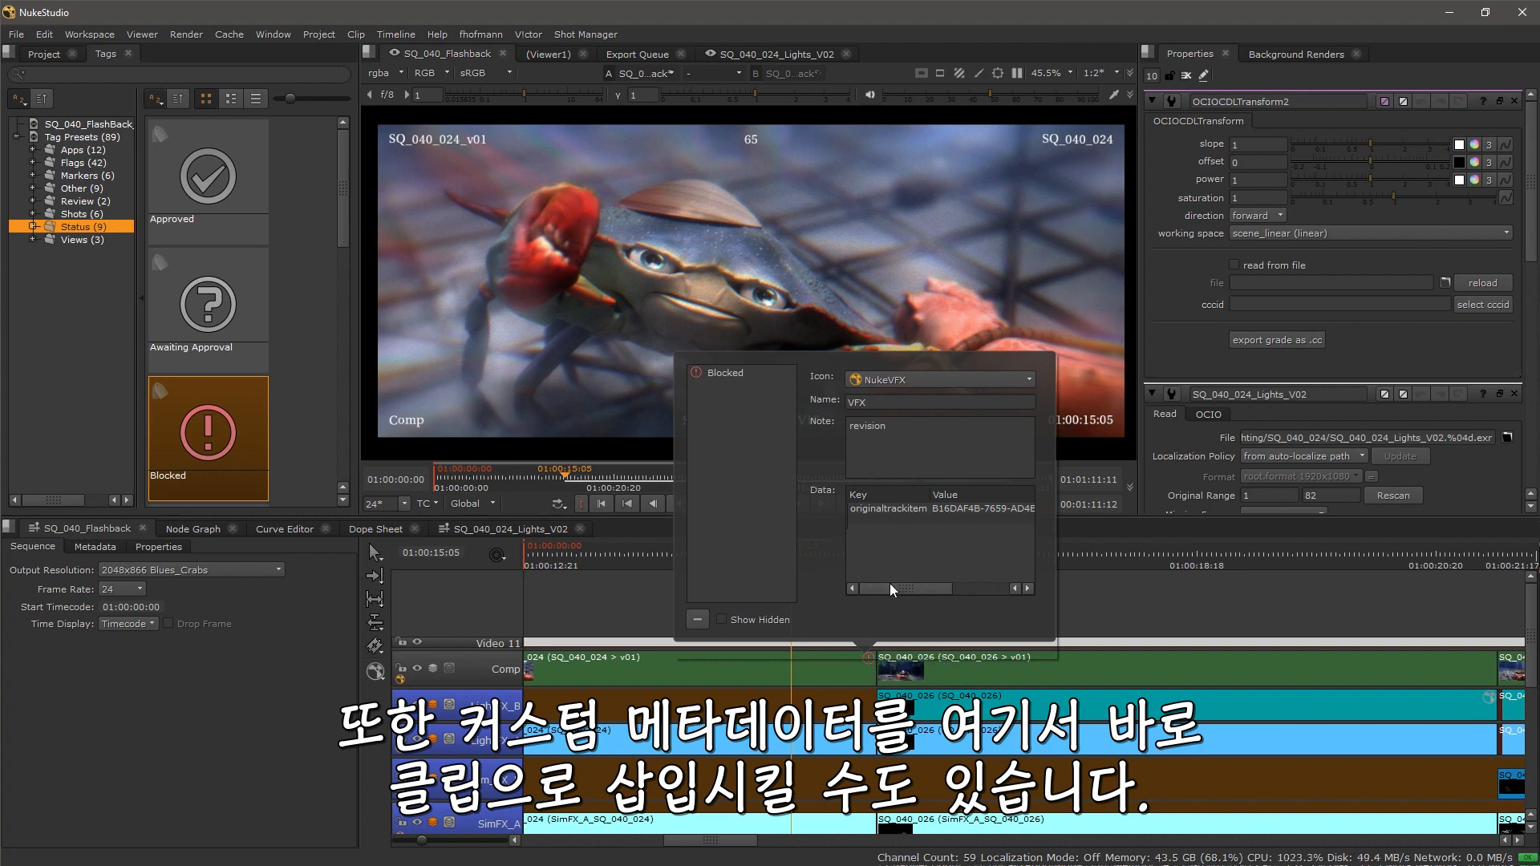
double_click(882, 527)
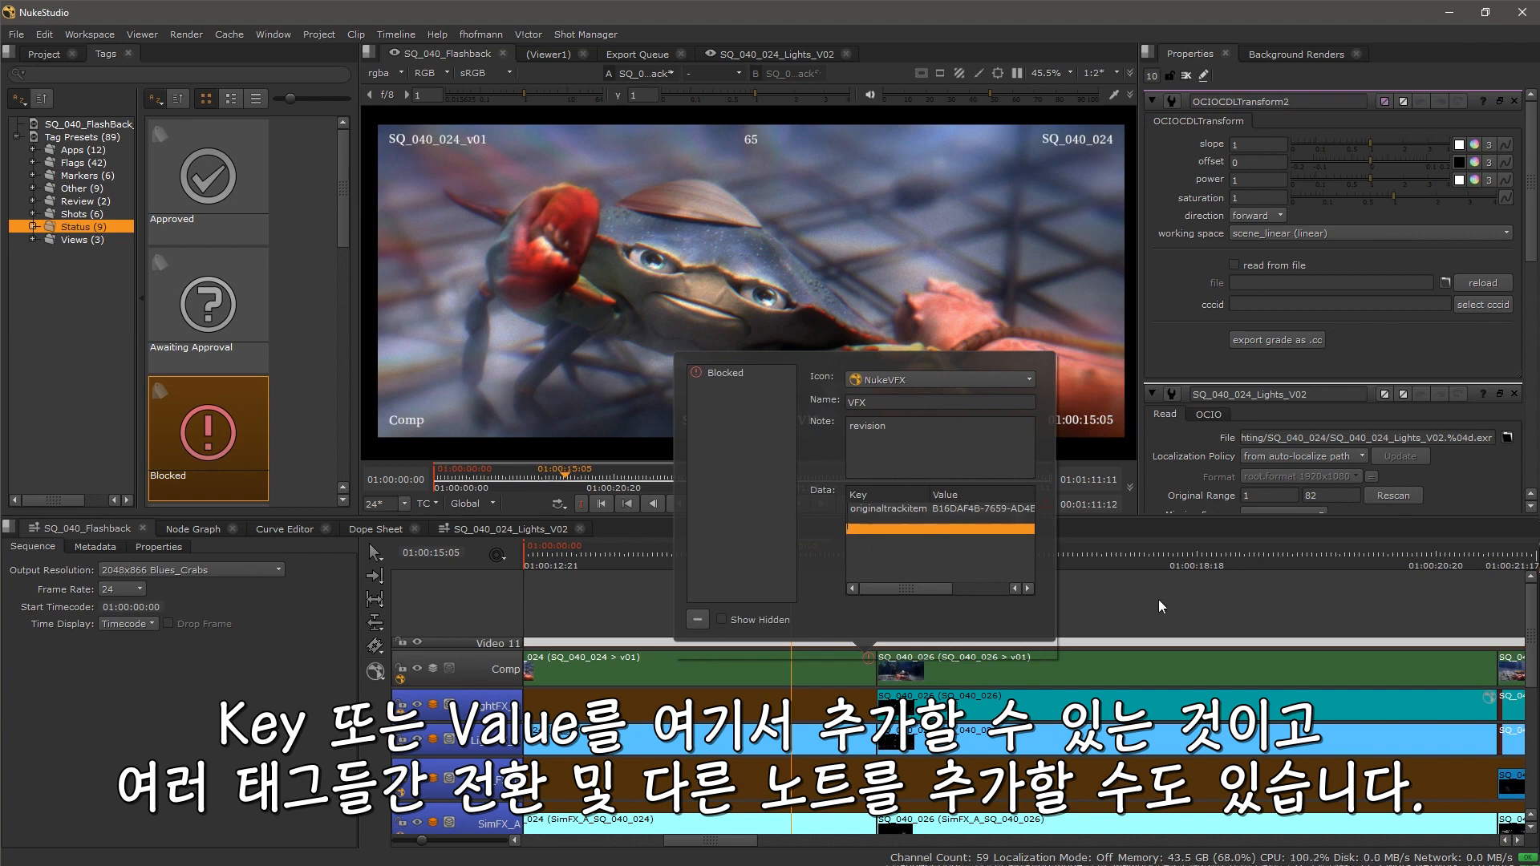
left_click(1165, 620)
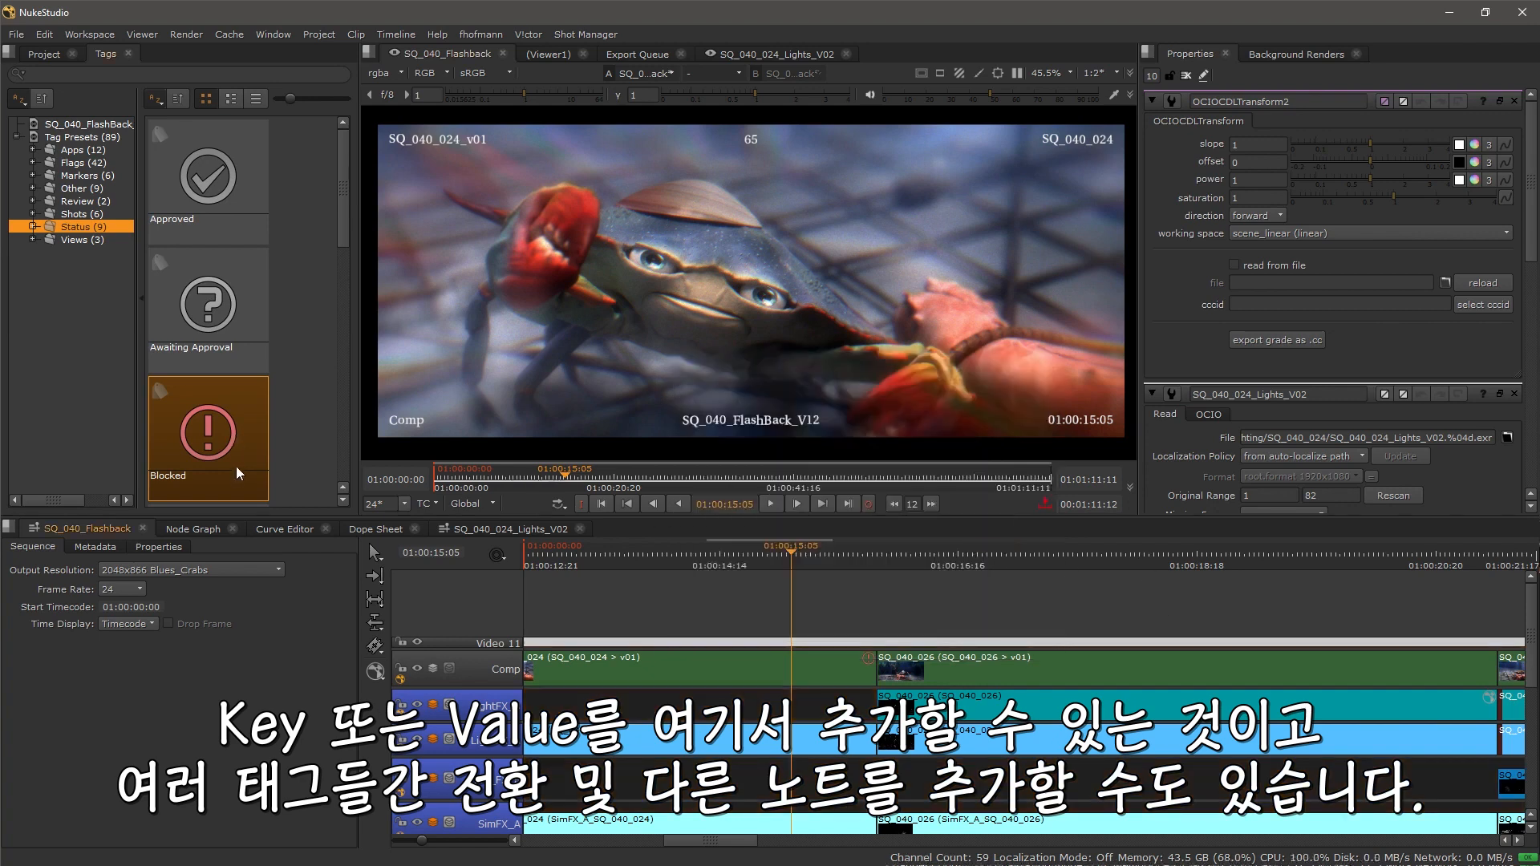
Step: Apply the Awaiting Approval tag to the same SQ_040_024 Comp clip
left_click_drag(193, 315, 762, 667)
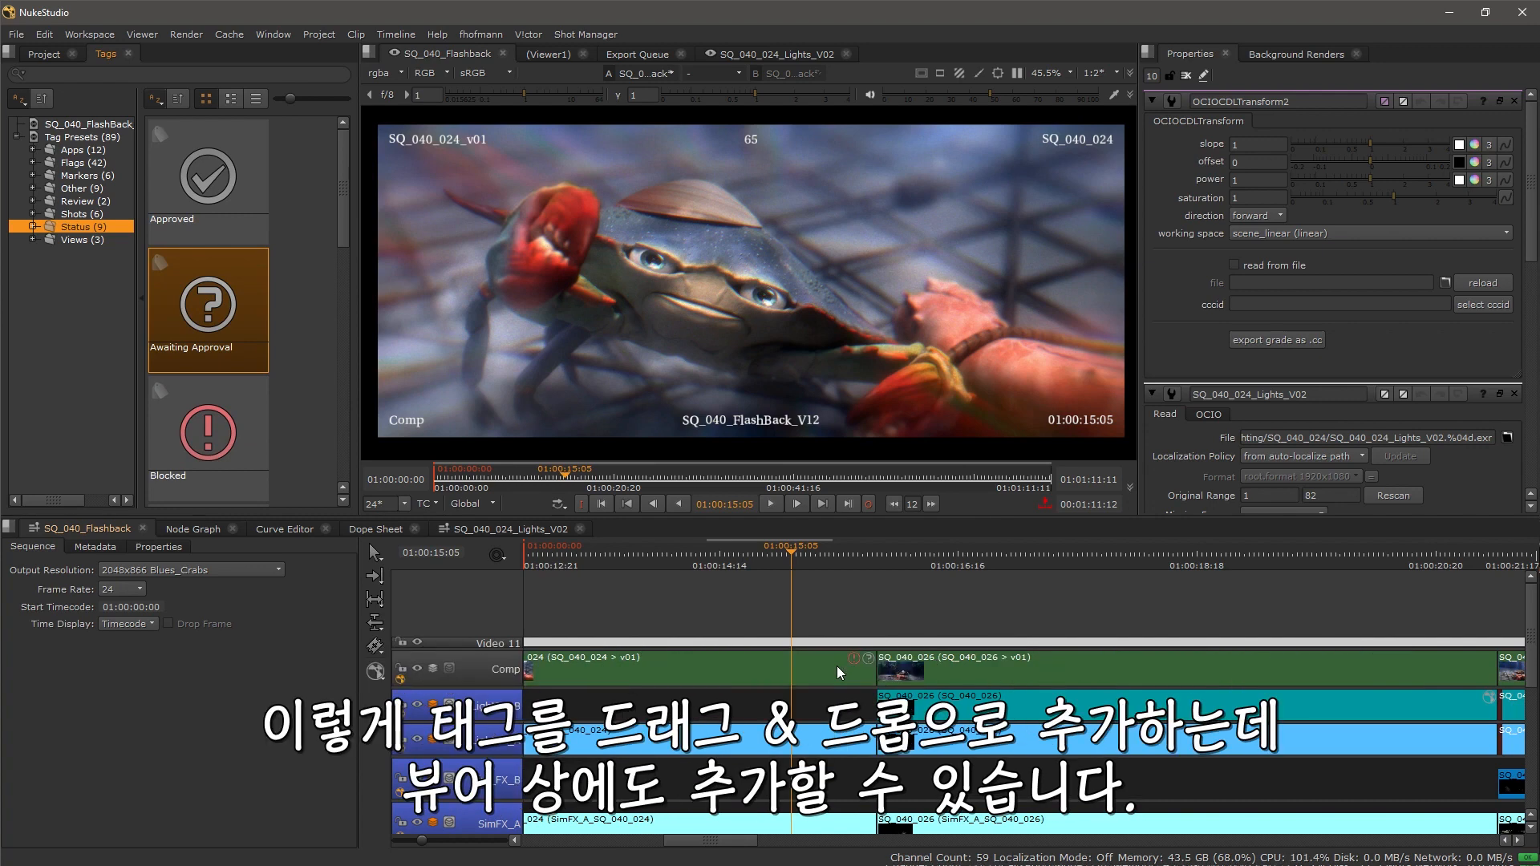
scroll(836, 668, "down", 1)
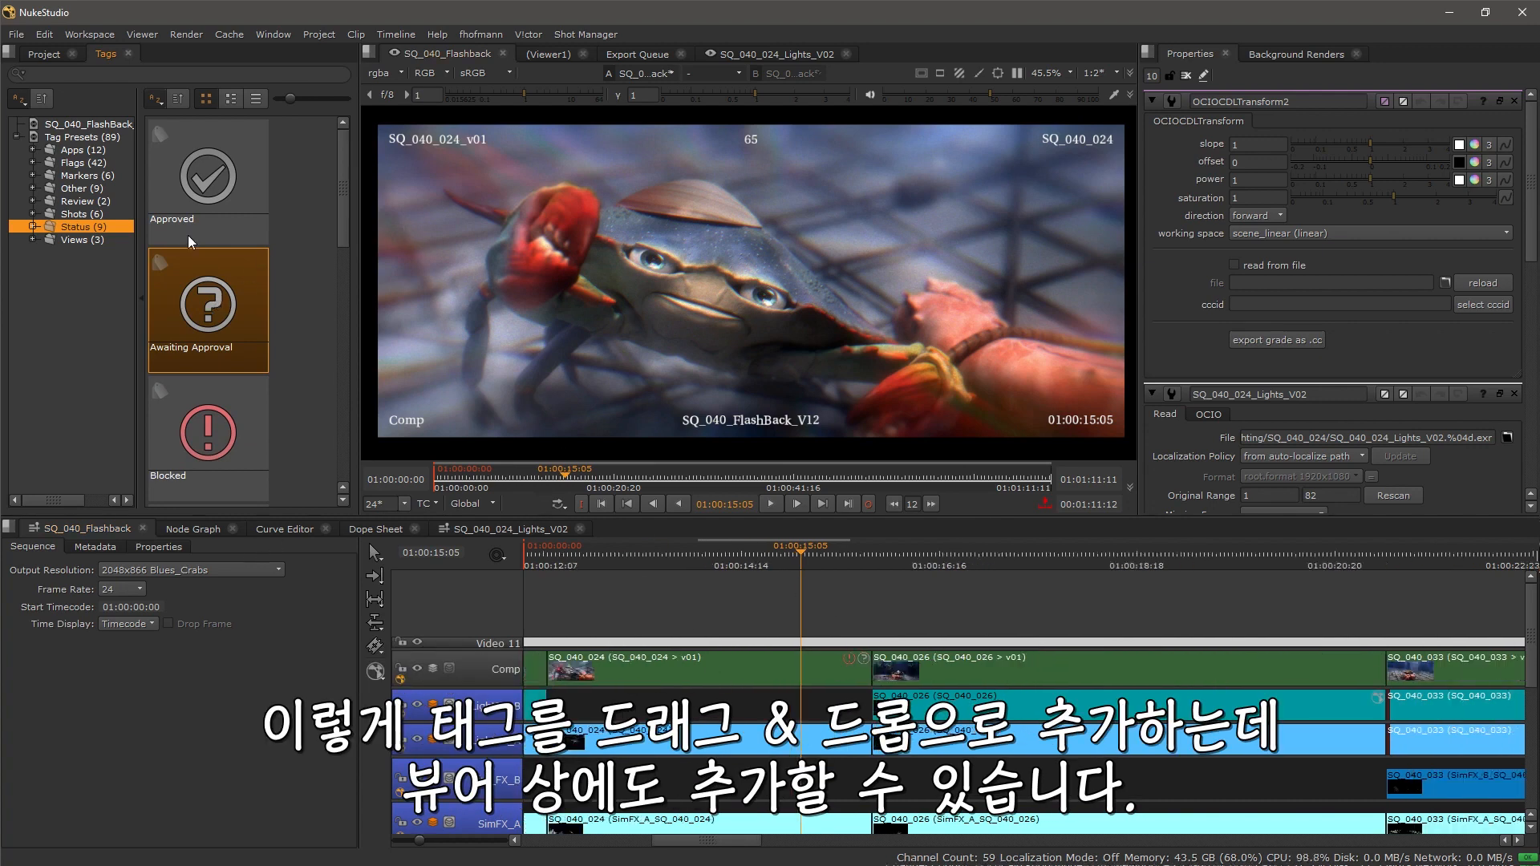
Step: Add Blue marker tags to individual frames in the viewer on the SQ_040_034 and SQ_040_050 shots
left_click(80, 175)
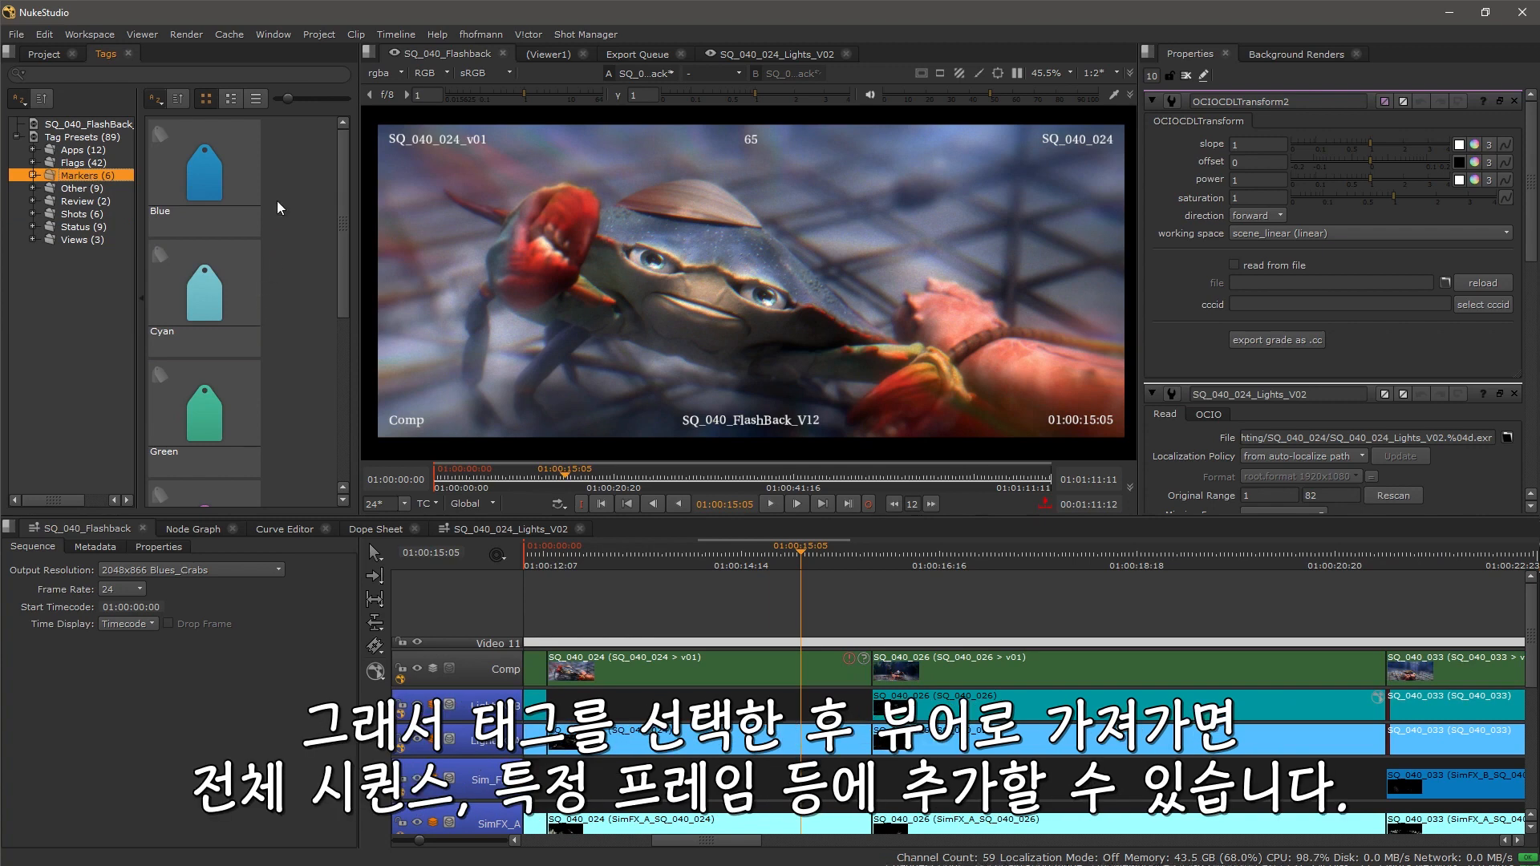
mouse_move(198, 147)
left_mouse_down()
mouse_move(609, 381)
mouse_move(554, 235)
mouse_move(600, 373)
mouse_move(689, 244)
left_mouse_up()
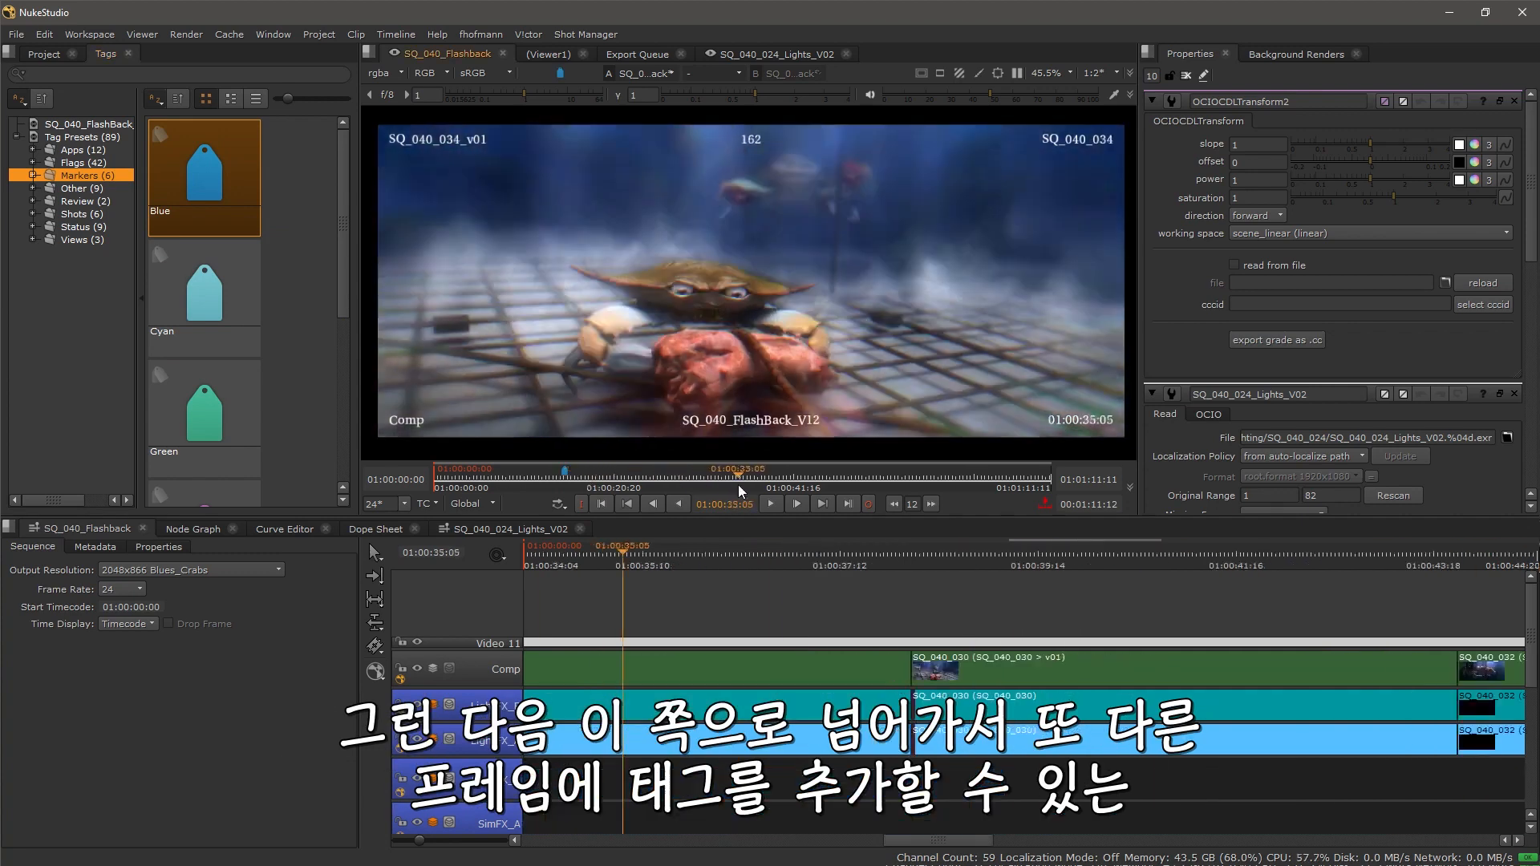
left_click_drag(227, 183, 649, 239)
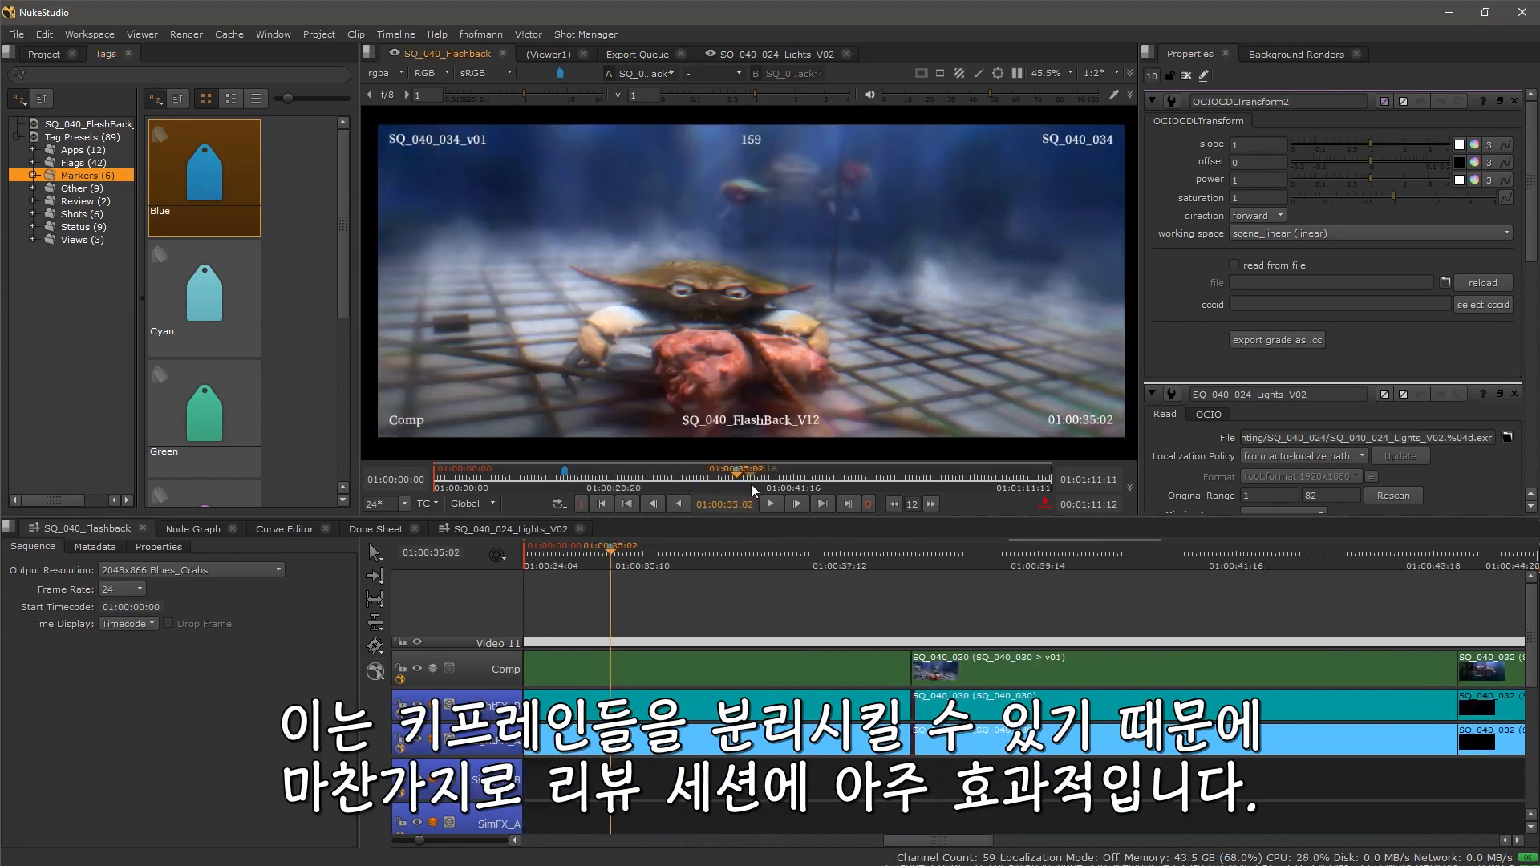
left_click_drag(752, 484, 849, 487)
left_click_drag(205, 176, 672, 230)
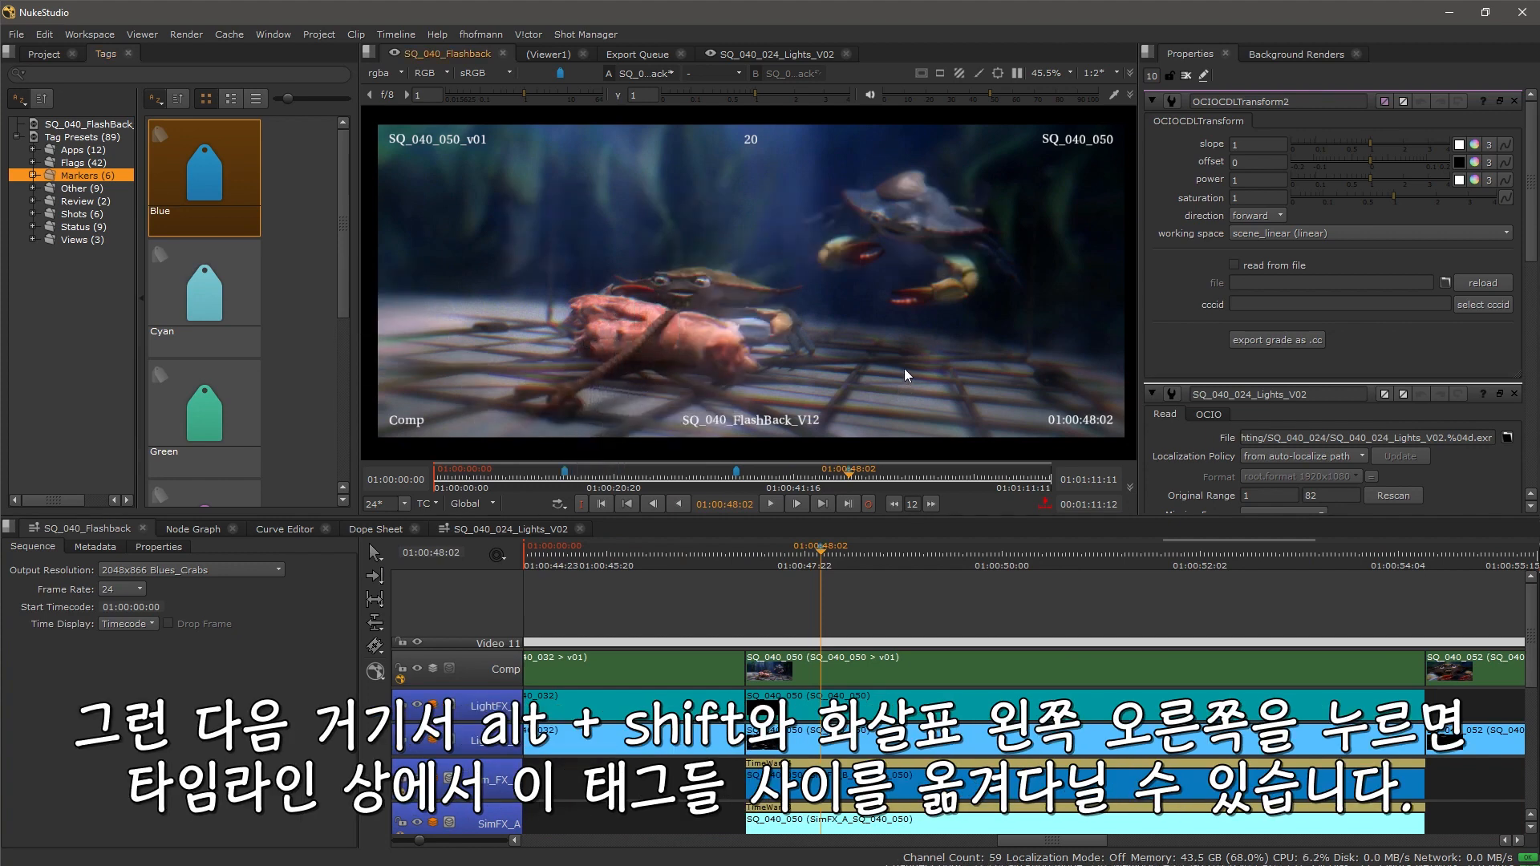
Step: Step backward and forward between the tagged frames along the timeline
key("alt+shift+Left")
key("alt+shift+Left")
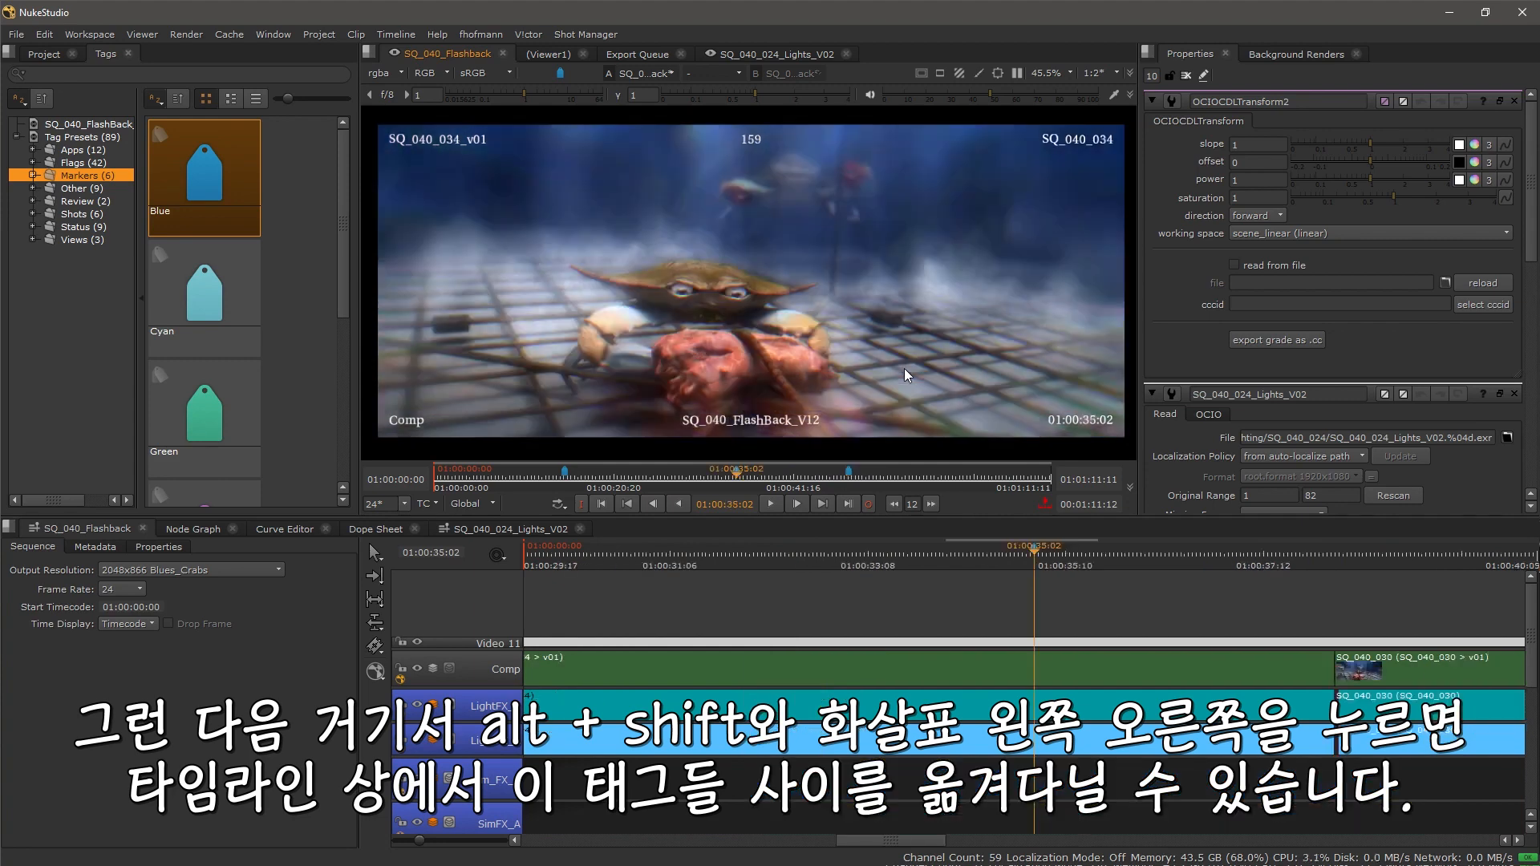
key("alt+shift+Right")
key("alt+shift+Left")
key("alt+shift+Right")
key("alt+shift+Left")
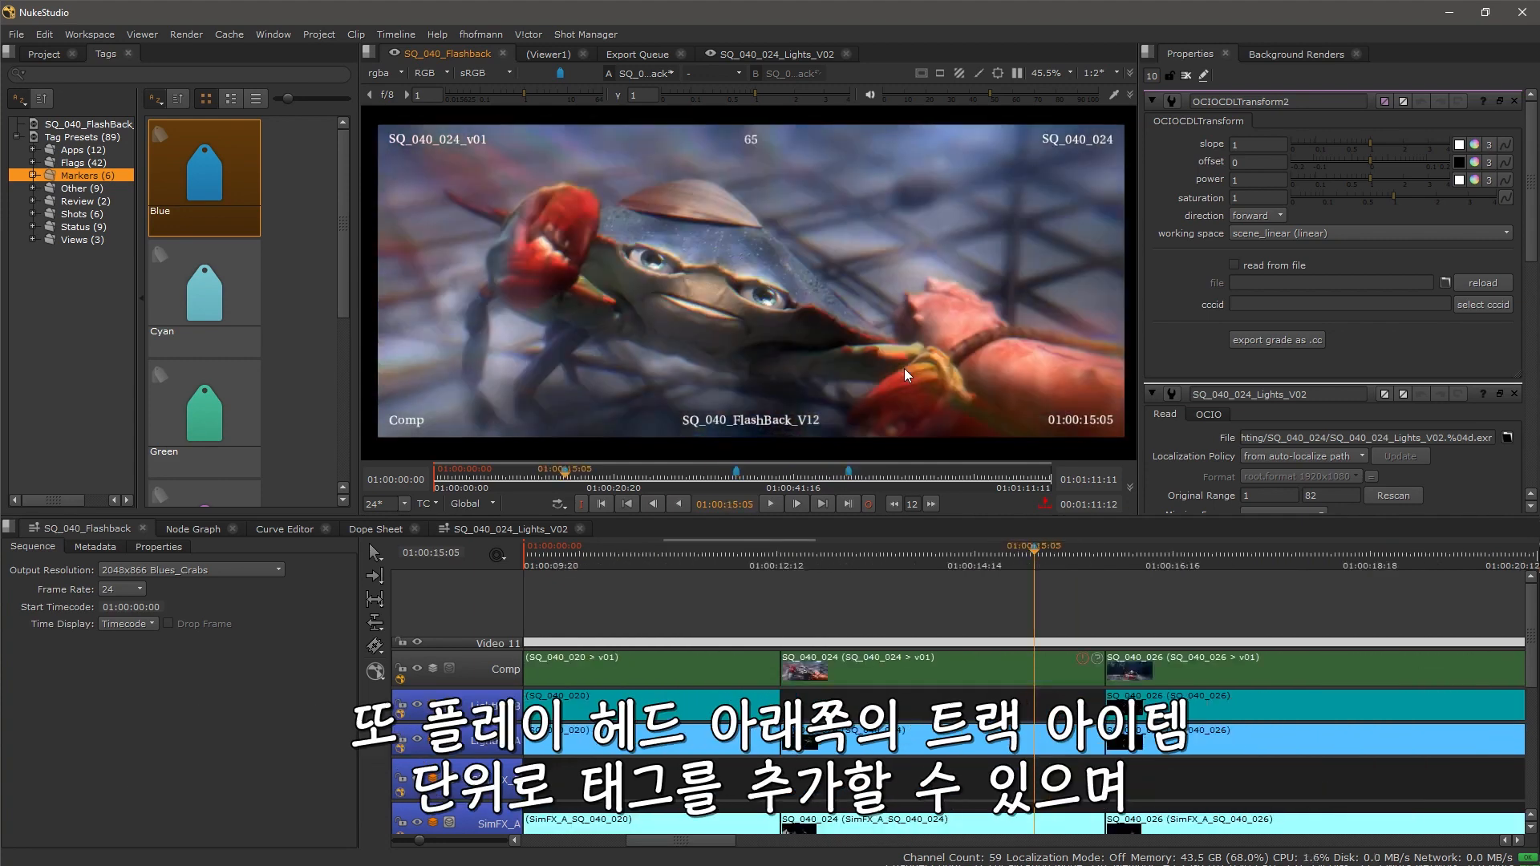
Step: Add a Blue marker tag to the SQ_040_024 track item under the playhead and switch to the Review workspace
left_click_drag(249, 181, 716, 377)
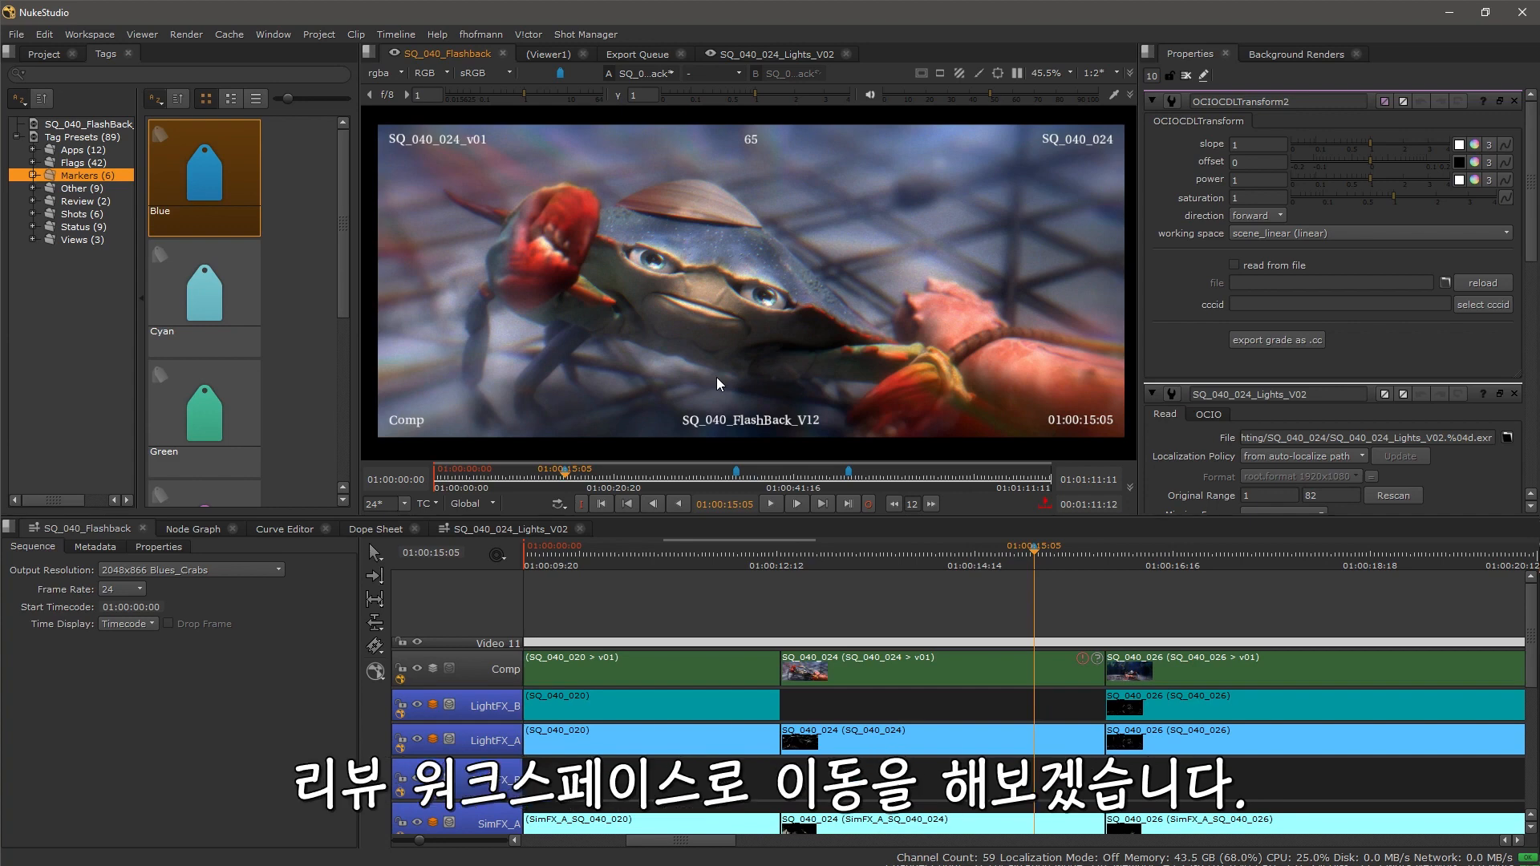
key("shift+F5")
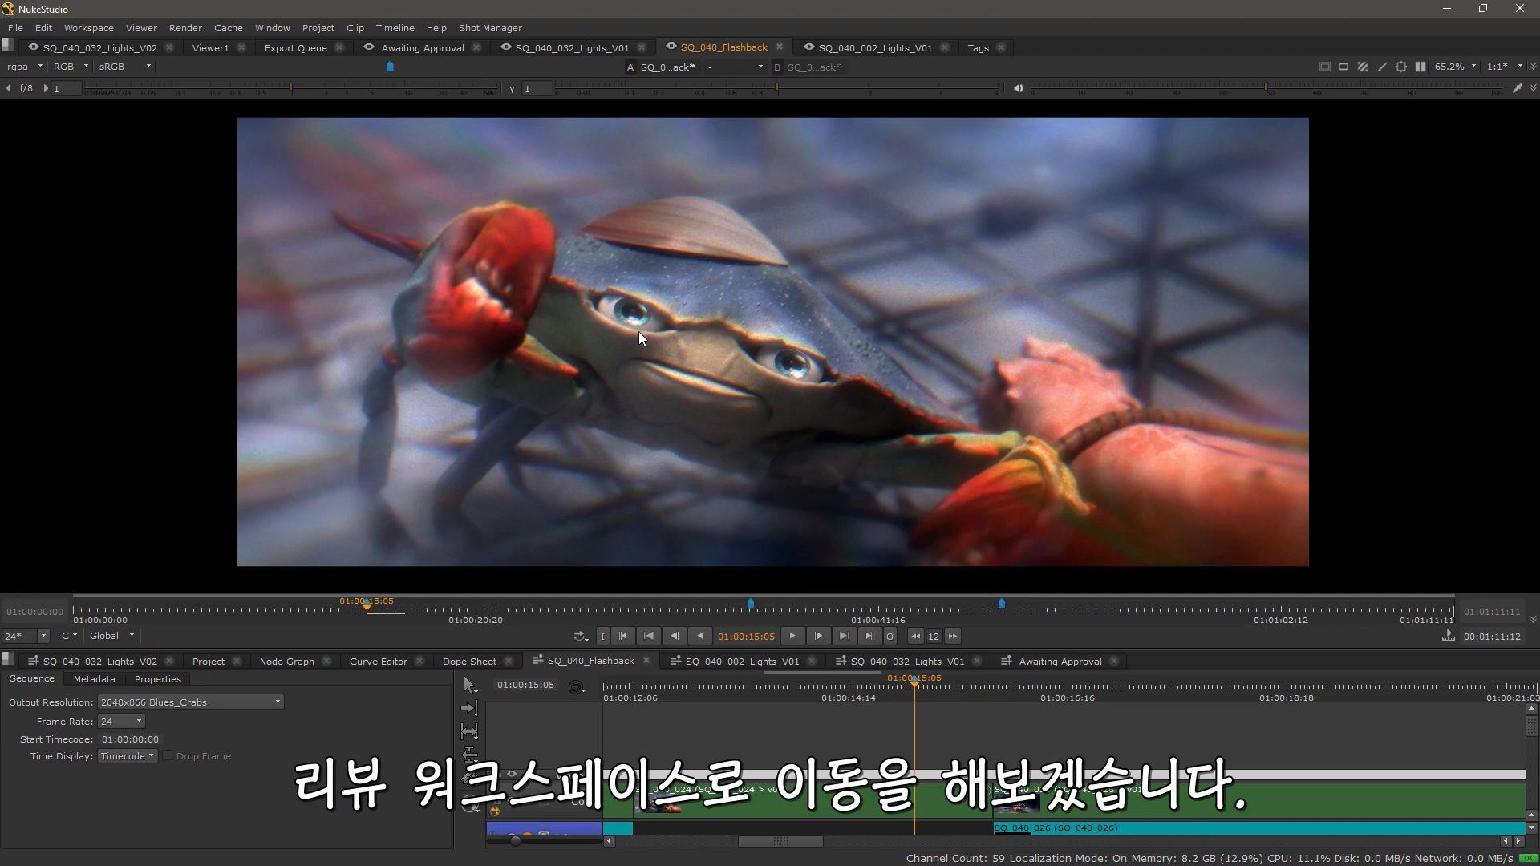
Step: Open the project bin and browse the tags applied to its items
left_click(212, 661)
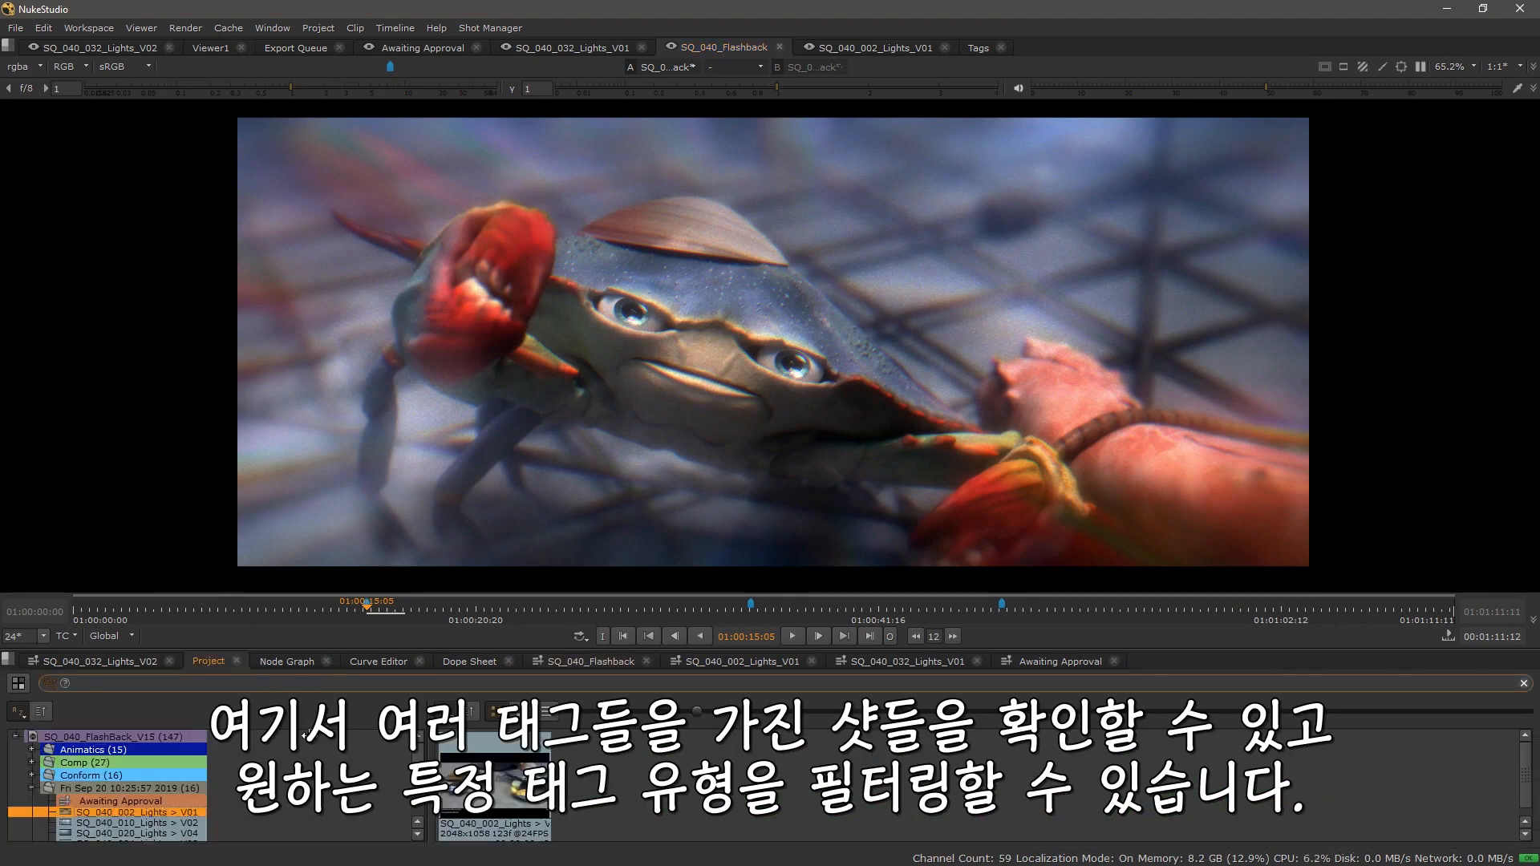
left_click(542, 743)
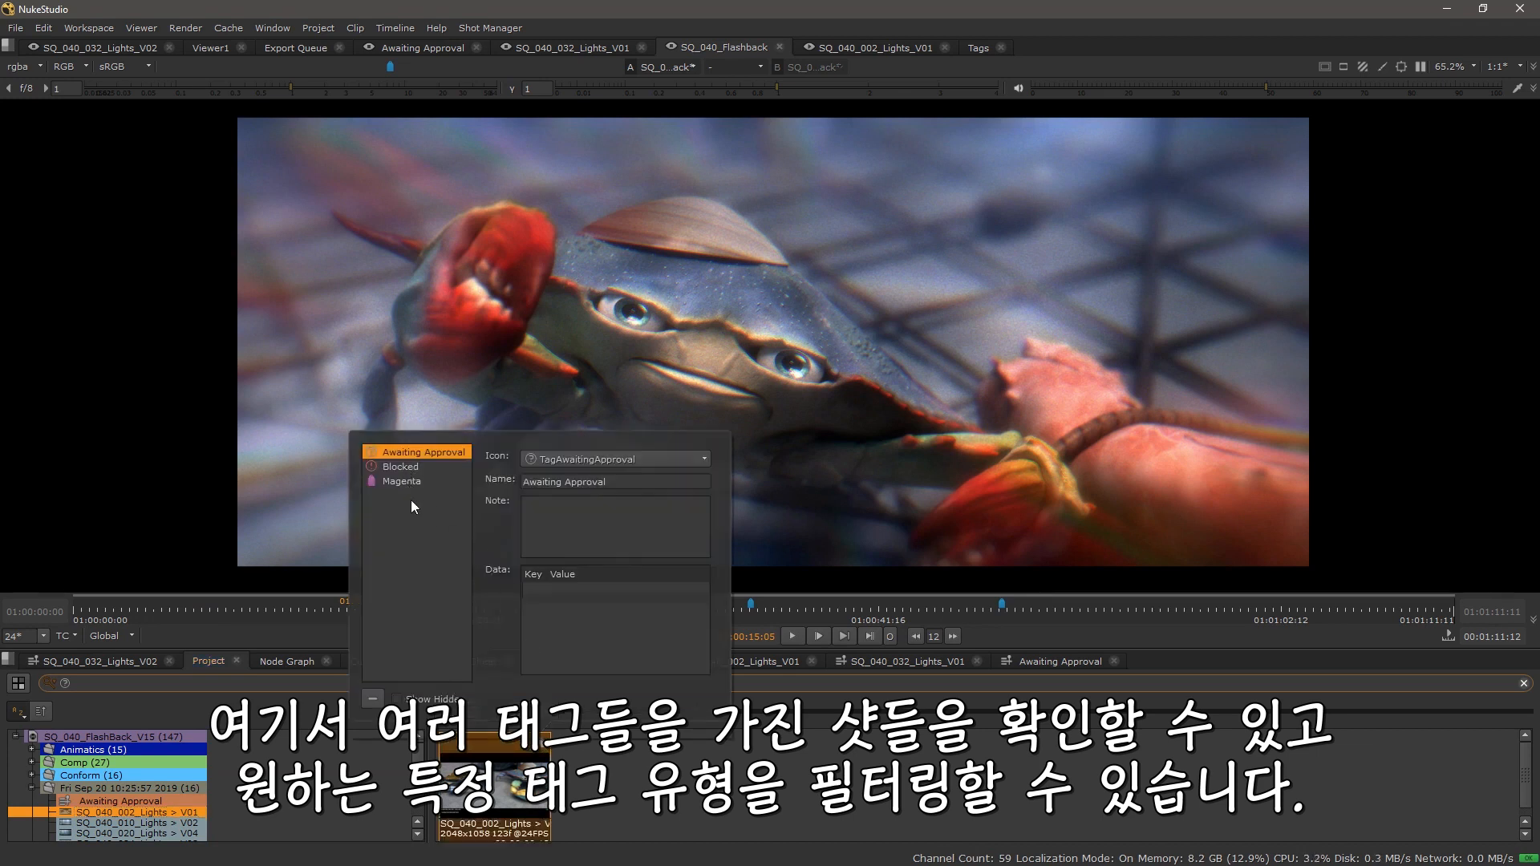
left_click(404, 472)
left_click(411, 450)
left_click(110, 446)
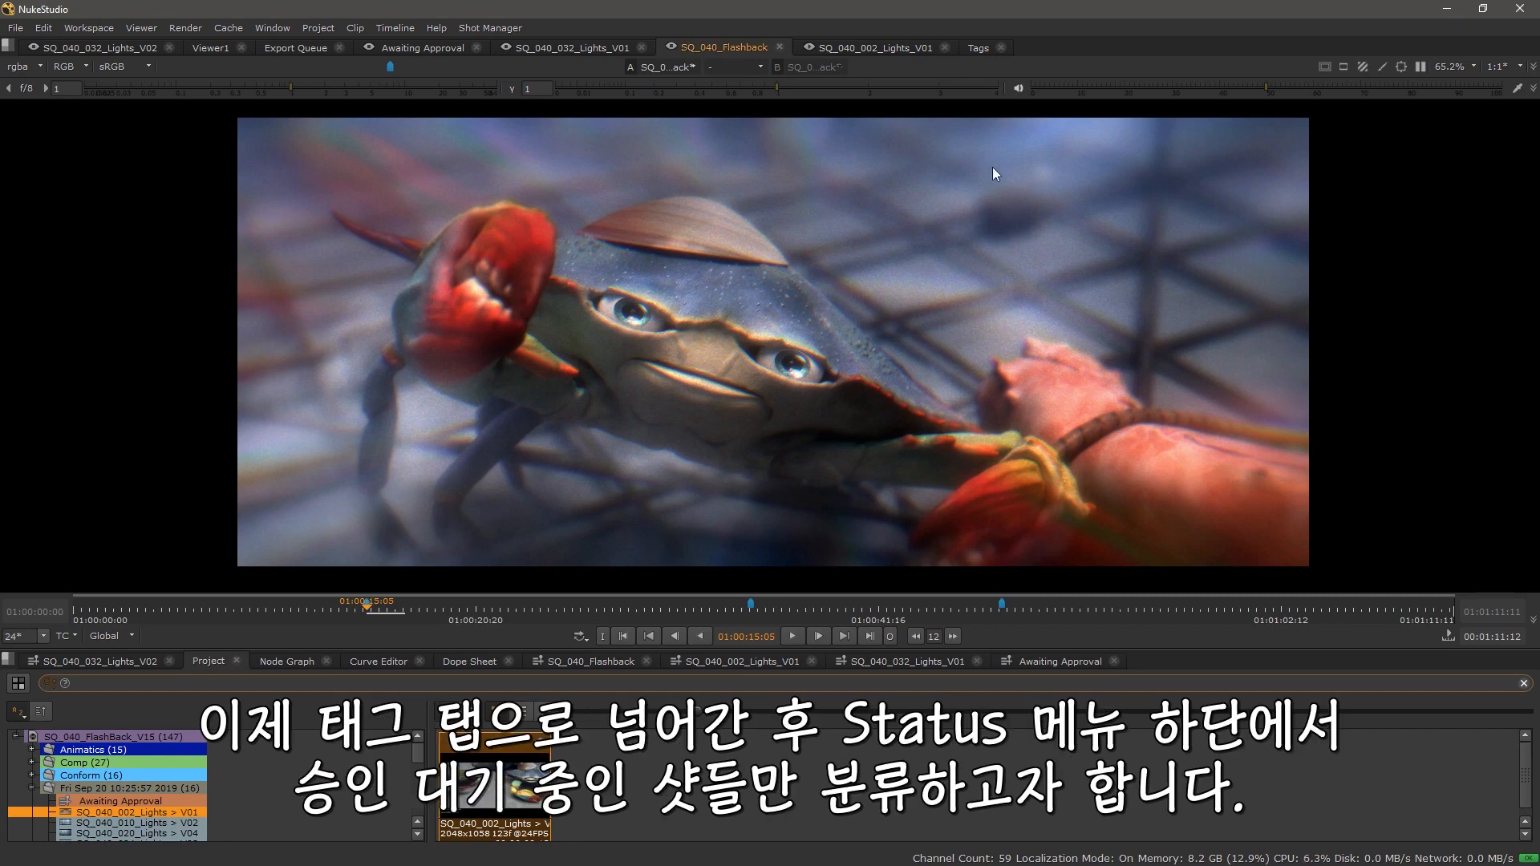
Step: Filter the project bin to shots carrying the Awaiting Approval status tag
left_click(976, 50)
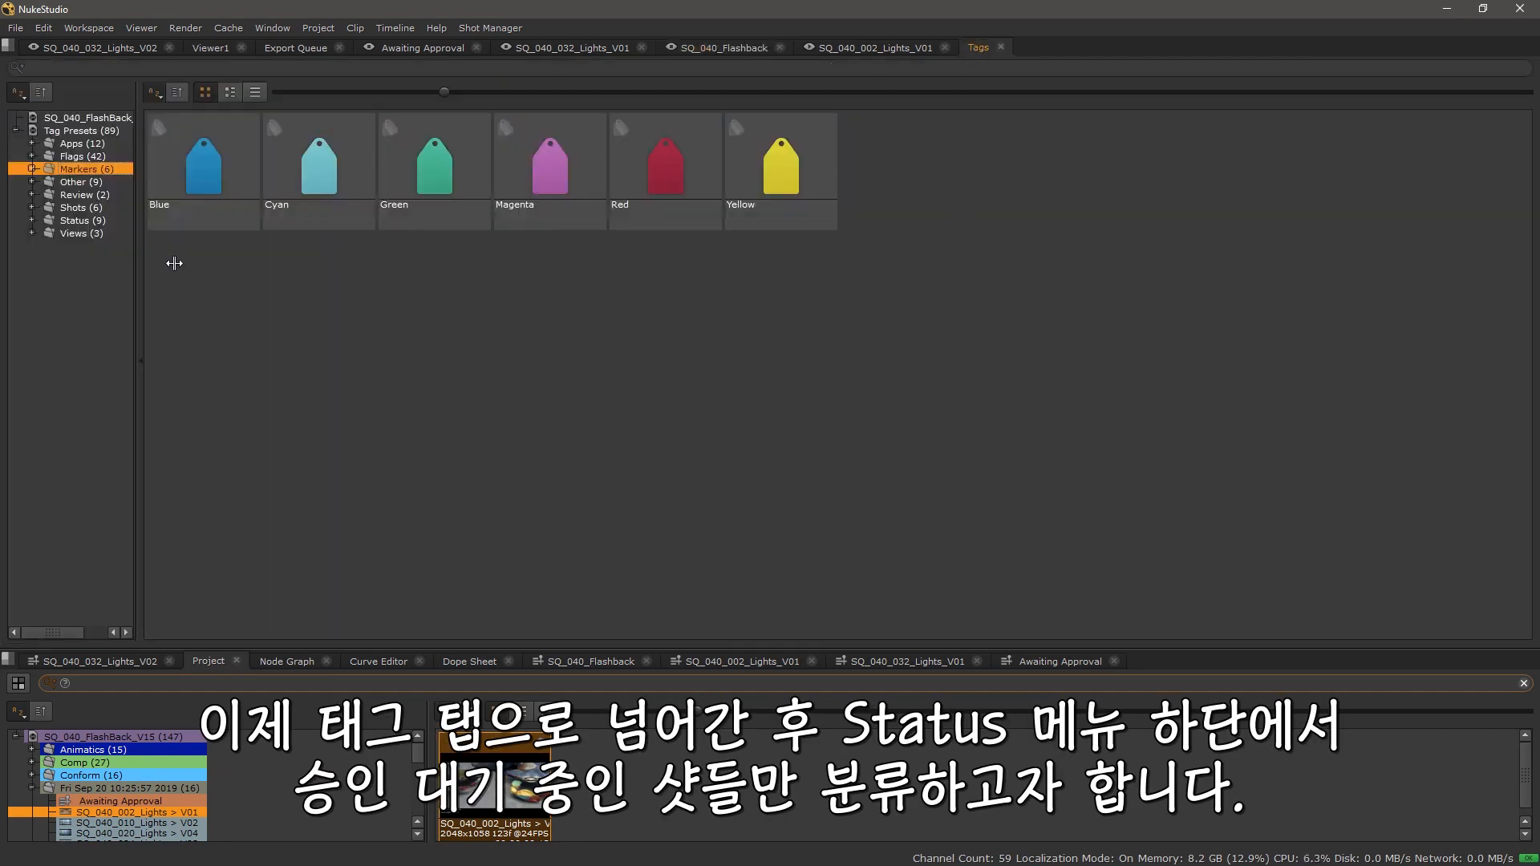
left_click(84, 196)
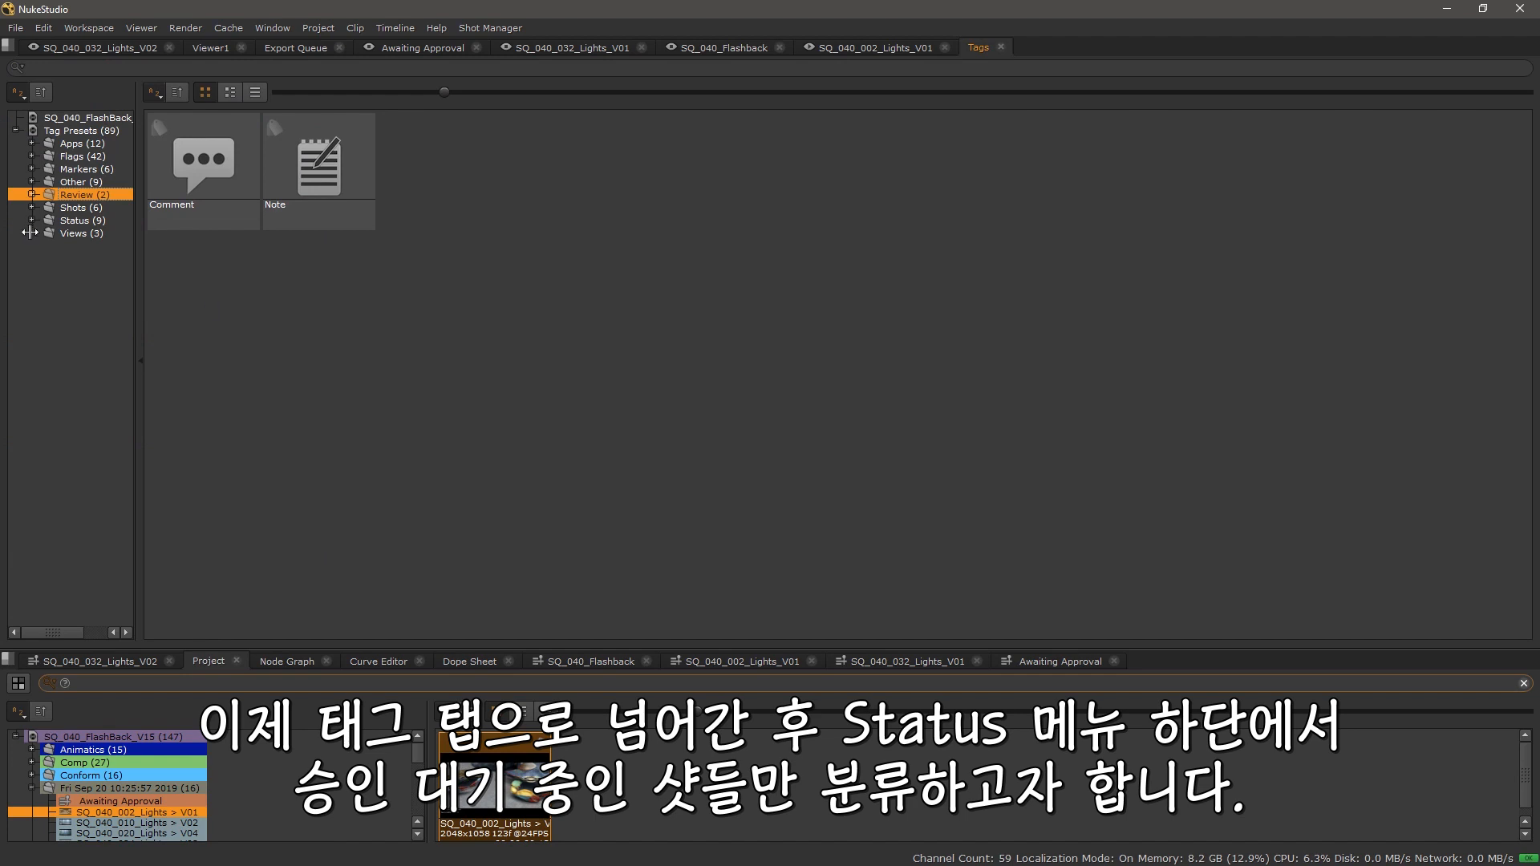
left_click(73, 221)
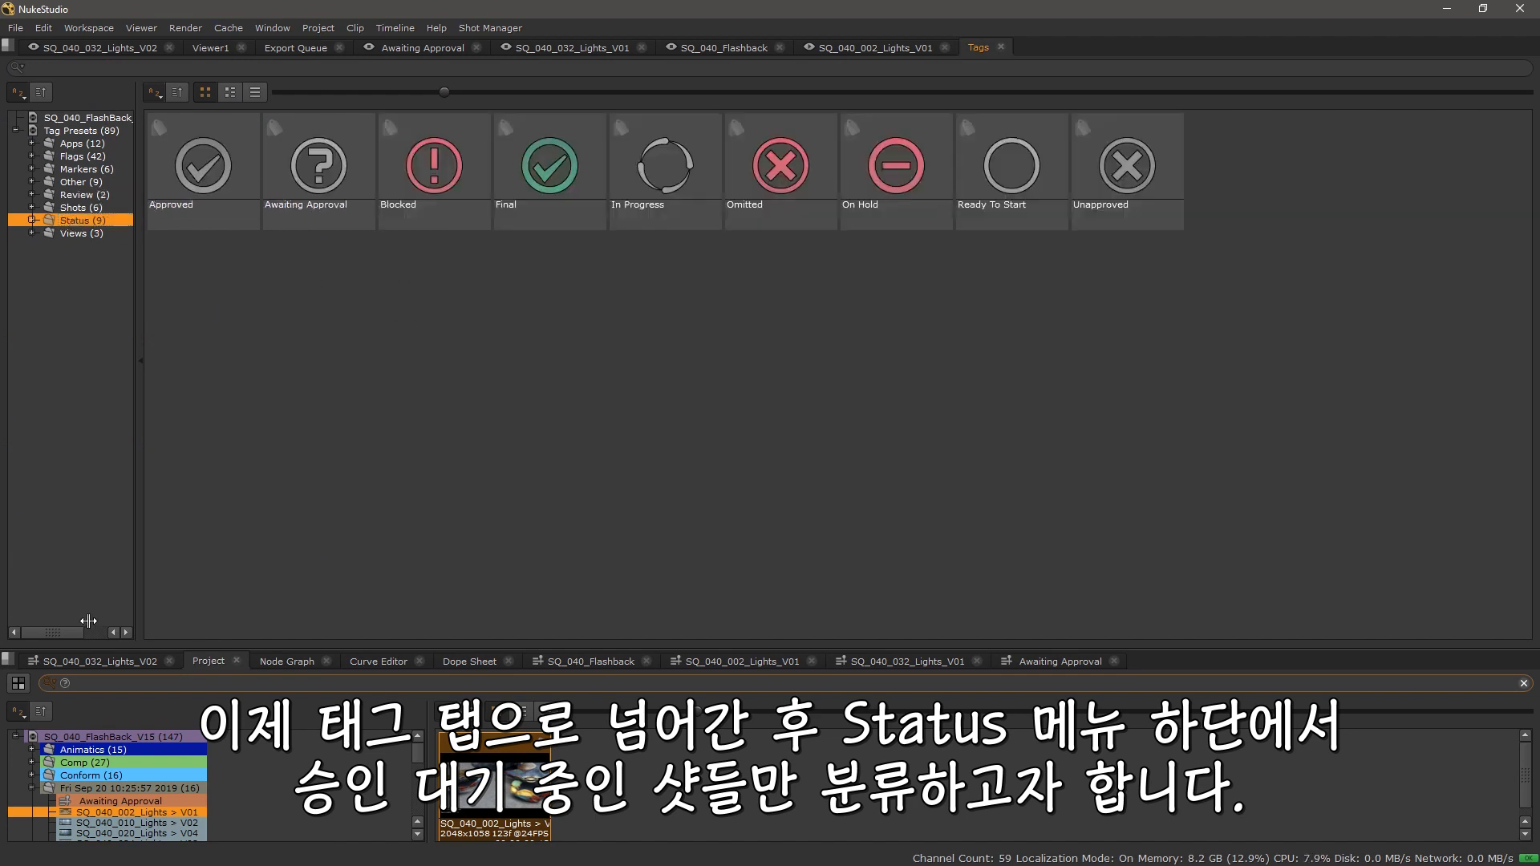
left_click(1525, 684)
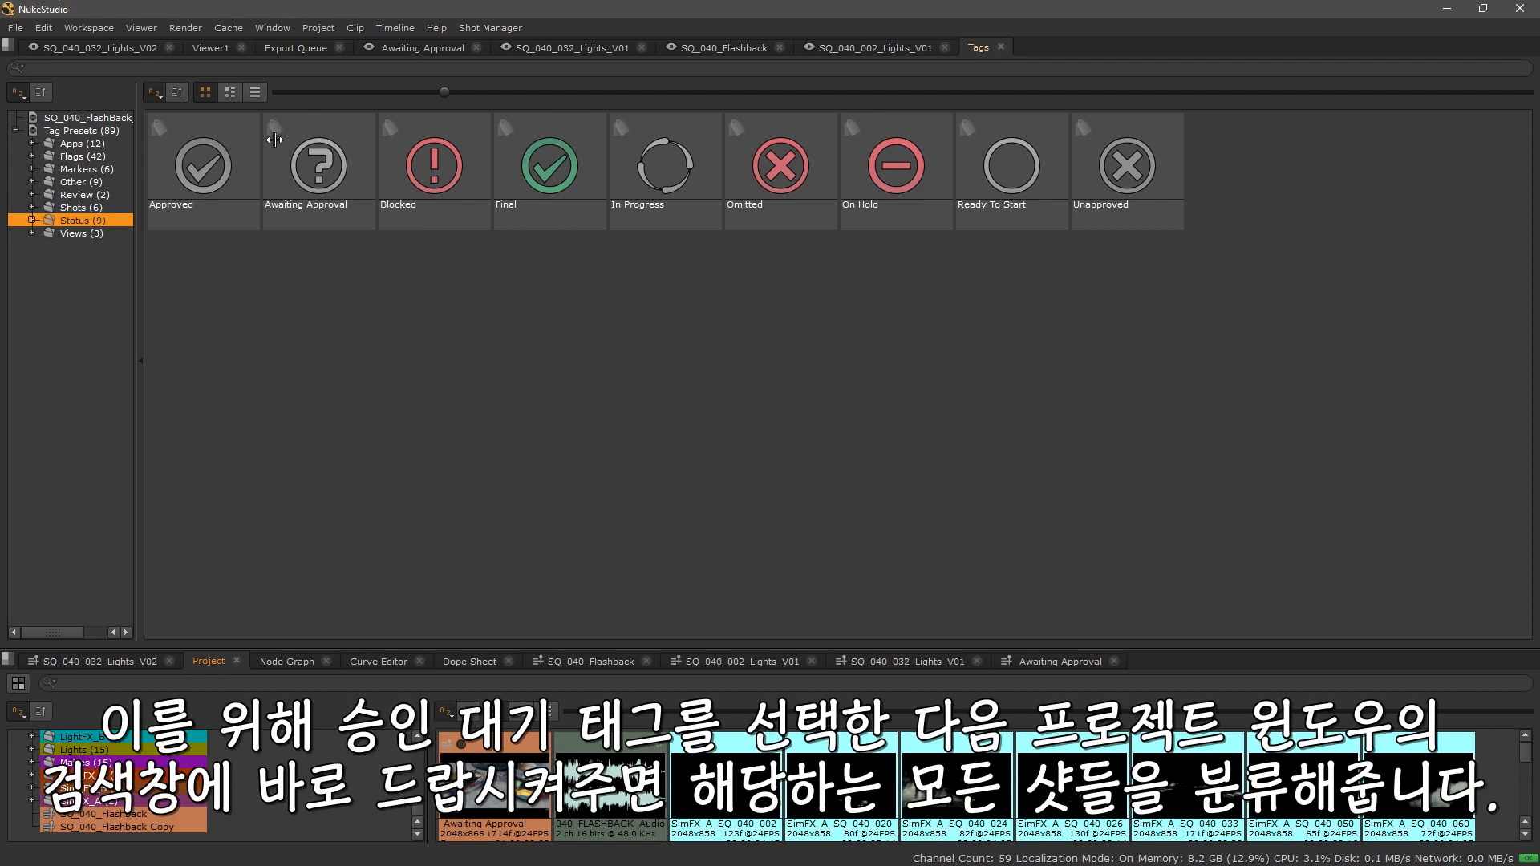
left_click_drag(306, 155, 158, 686)
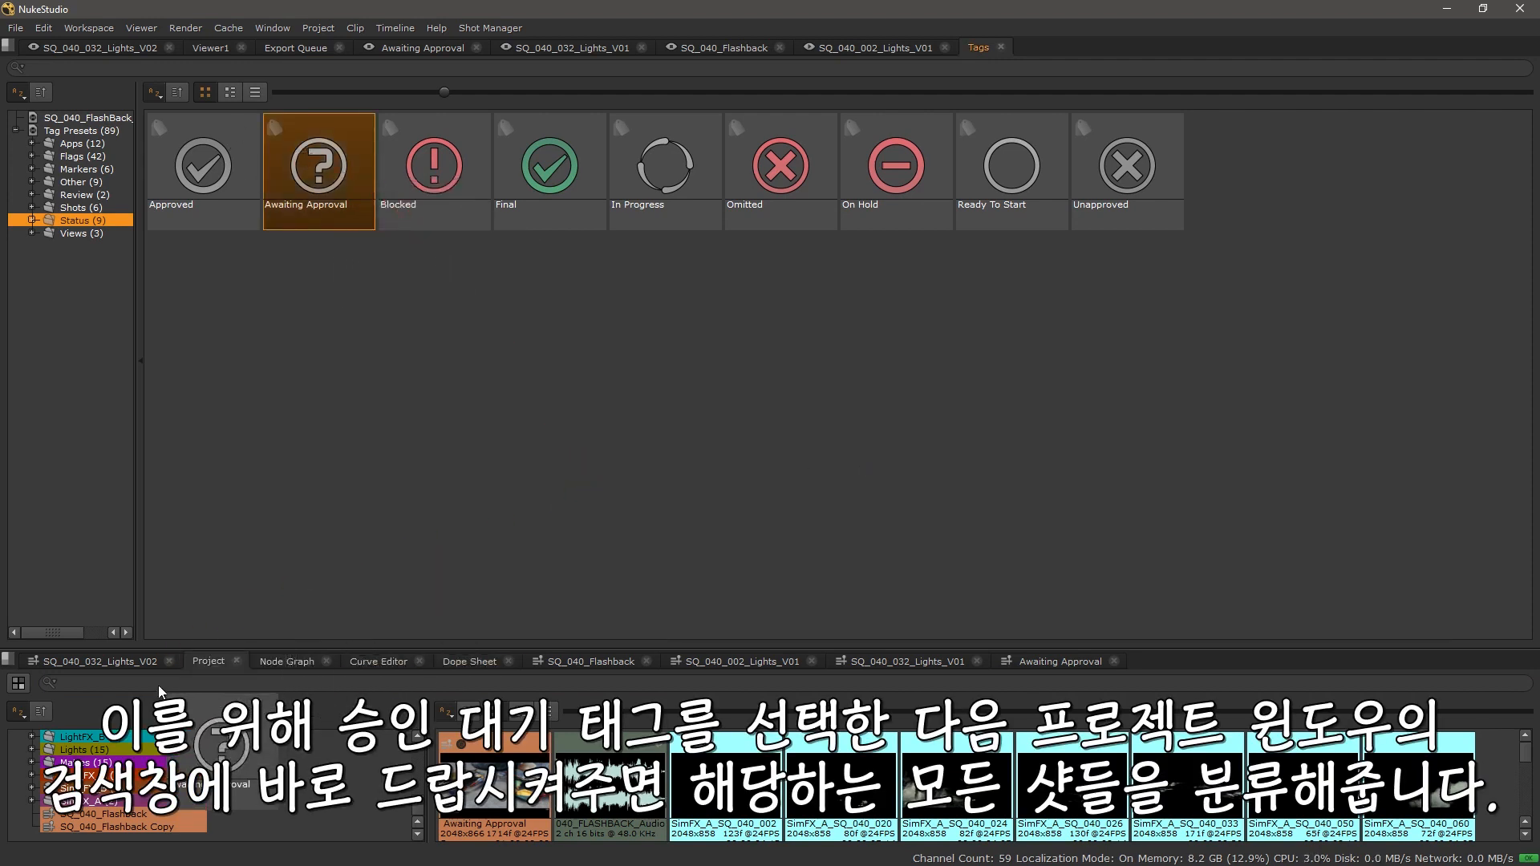
left_click_drag(158, 686, 160, 685)
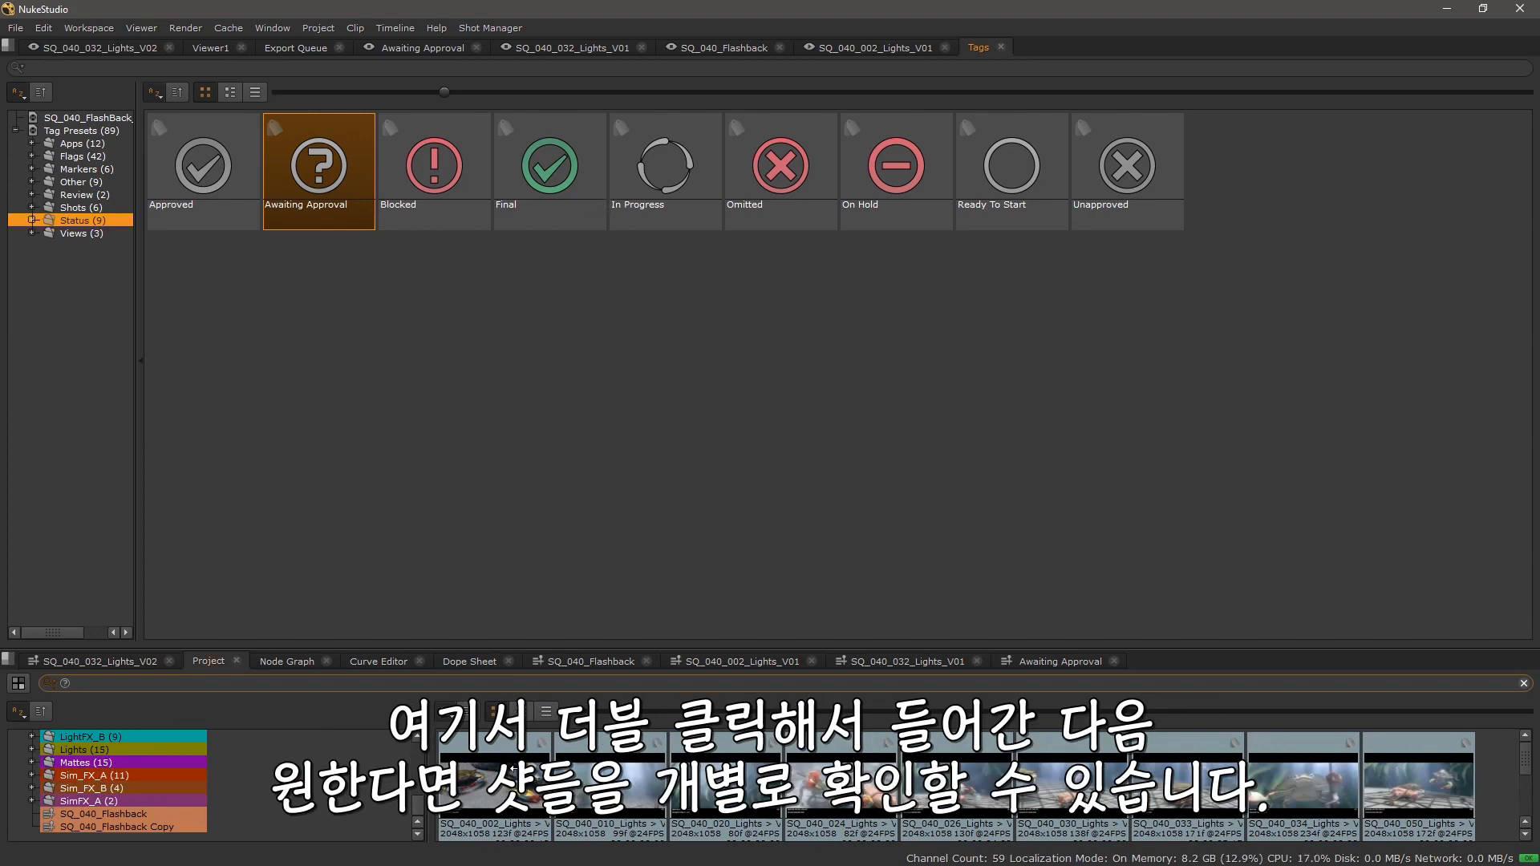
Step: Open the SQ_040_002 and SQ_040_010 Lights clips in the viewer and scrub through them
double_click(513, 768)
left_click_drag(441, 603, 553, 607)
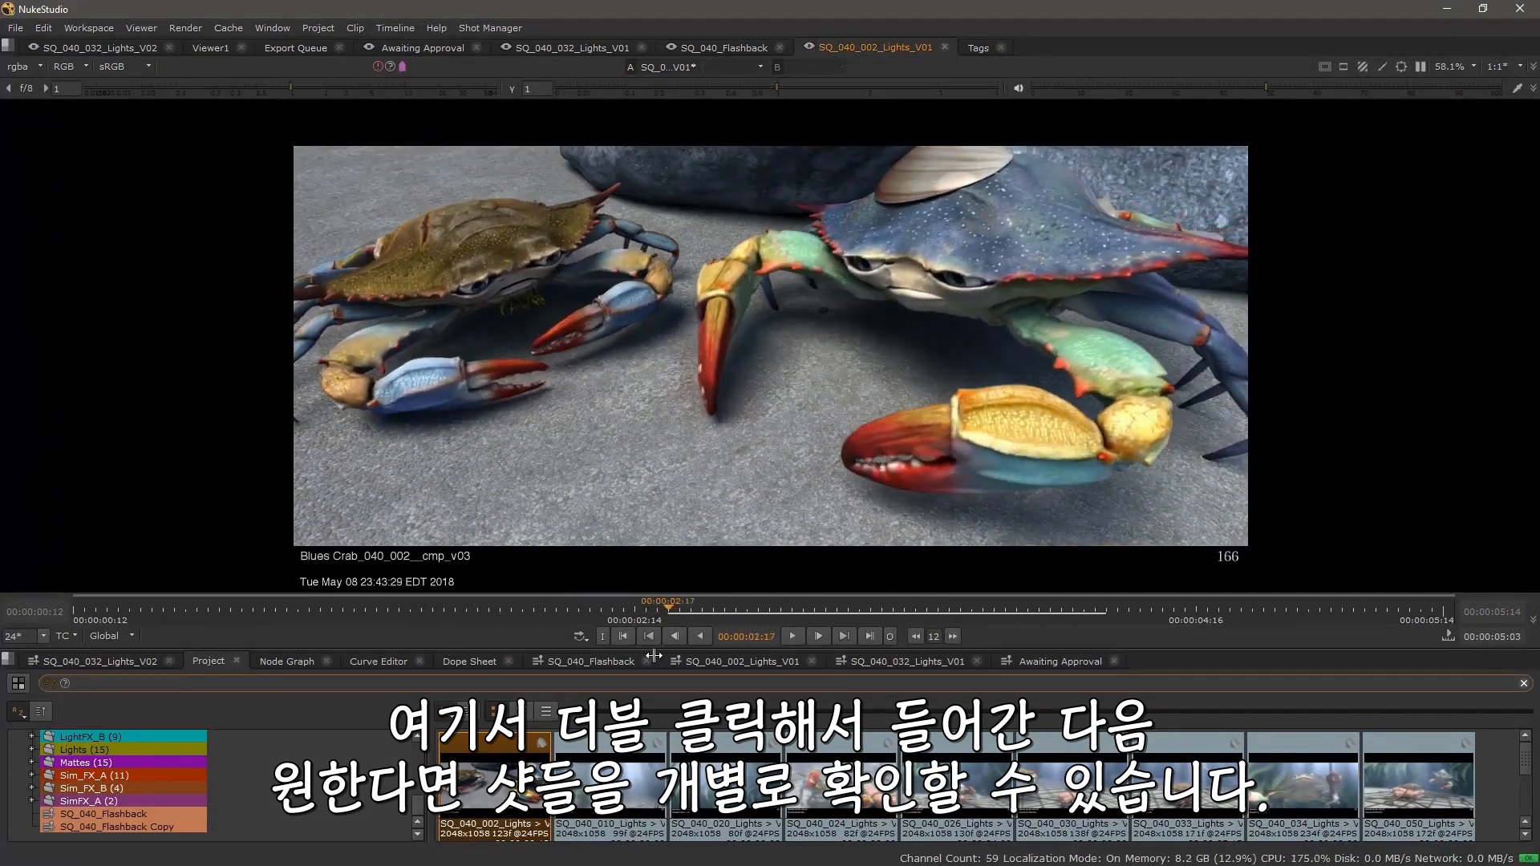
double_click(619, 775)
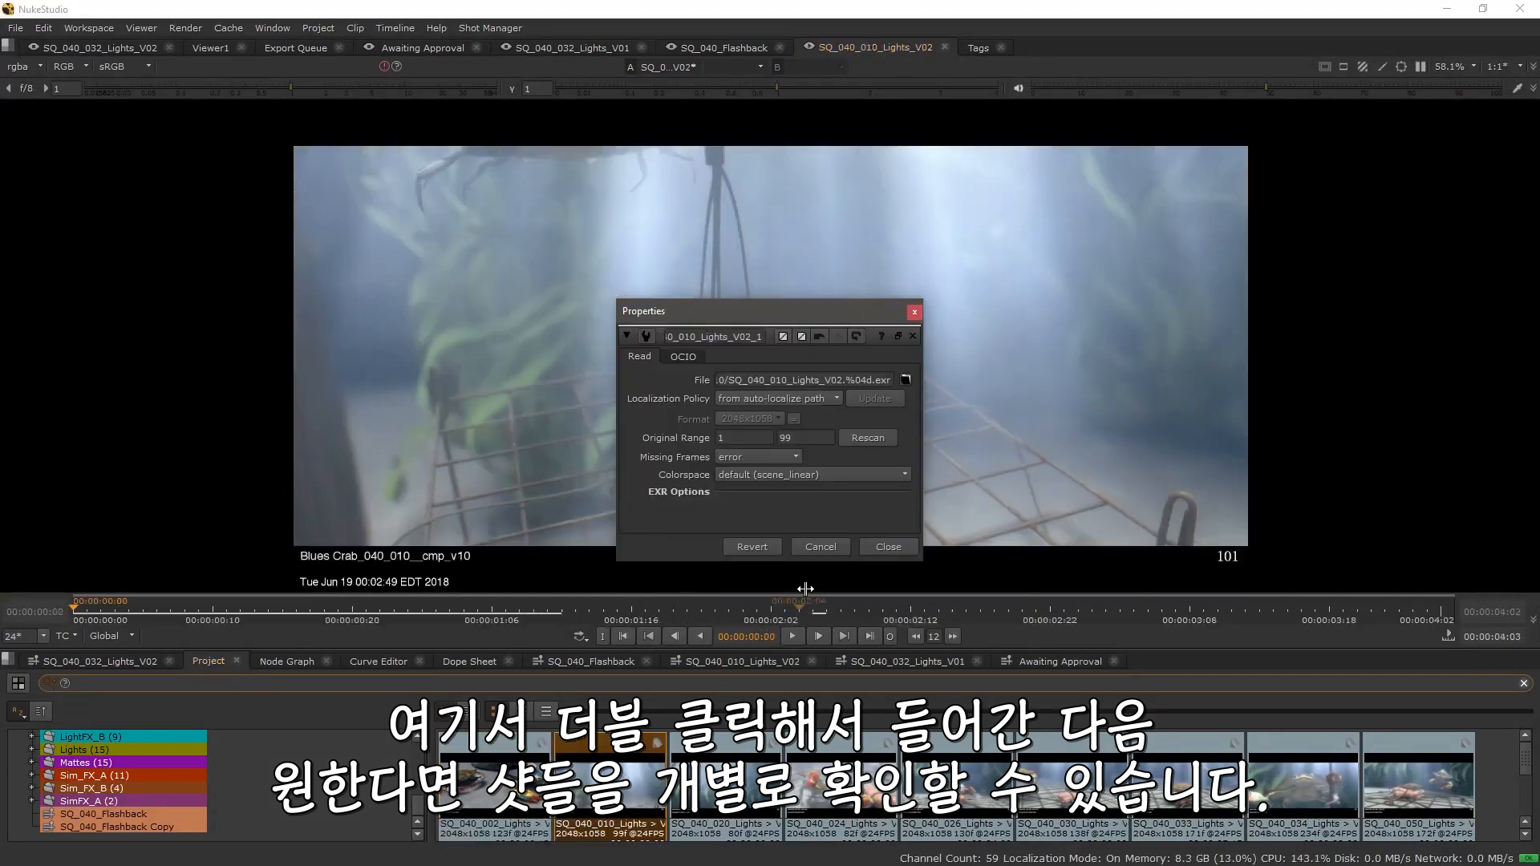
left_click(887, 545)
left_click_drag(844, 602, 533, 610)
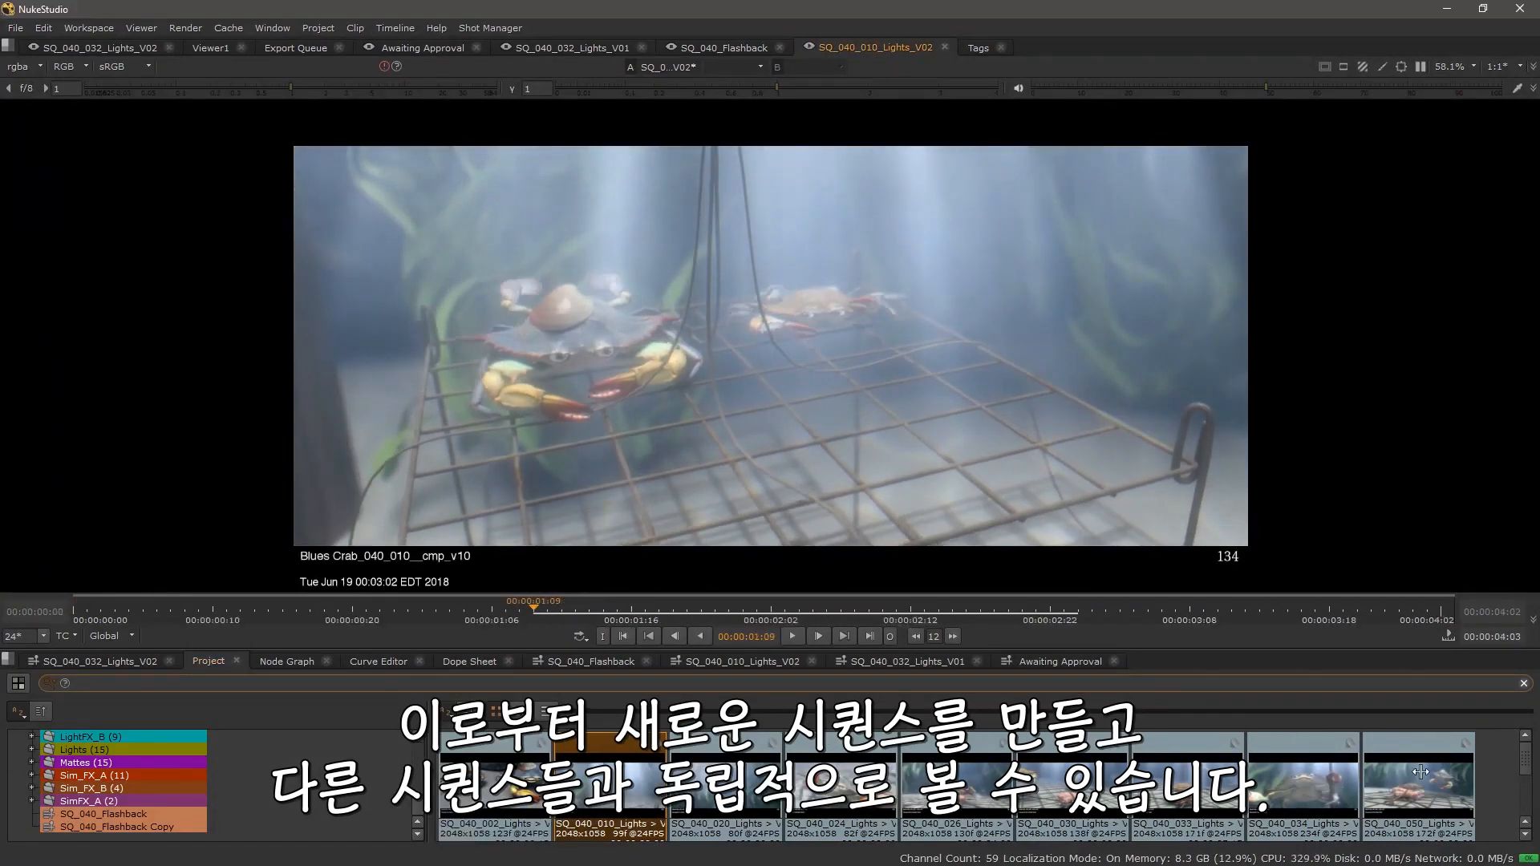
Step: Create a new sequence from all the filtered clips in the bin
left_click_drag(1507, 793, 526, 802)
right_click(525, 803)
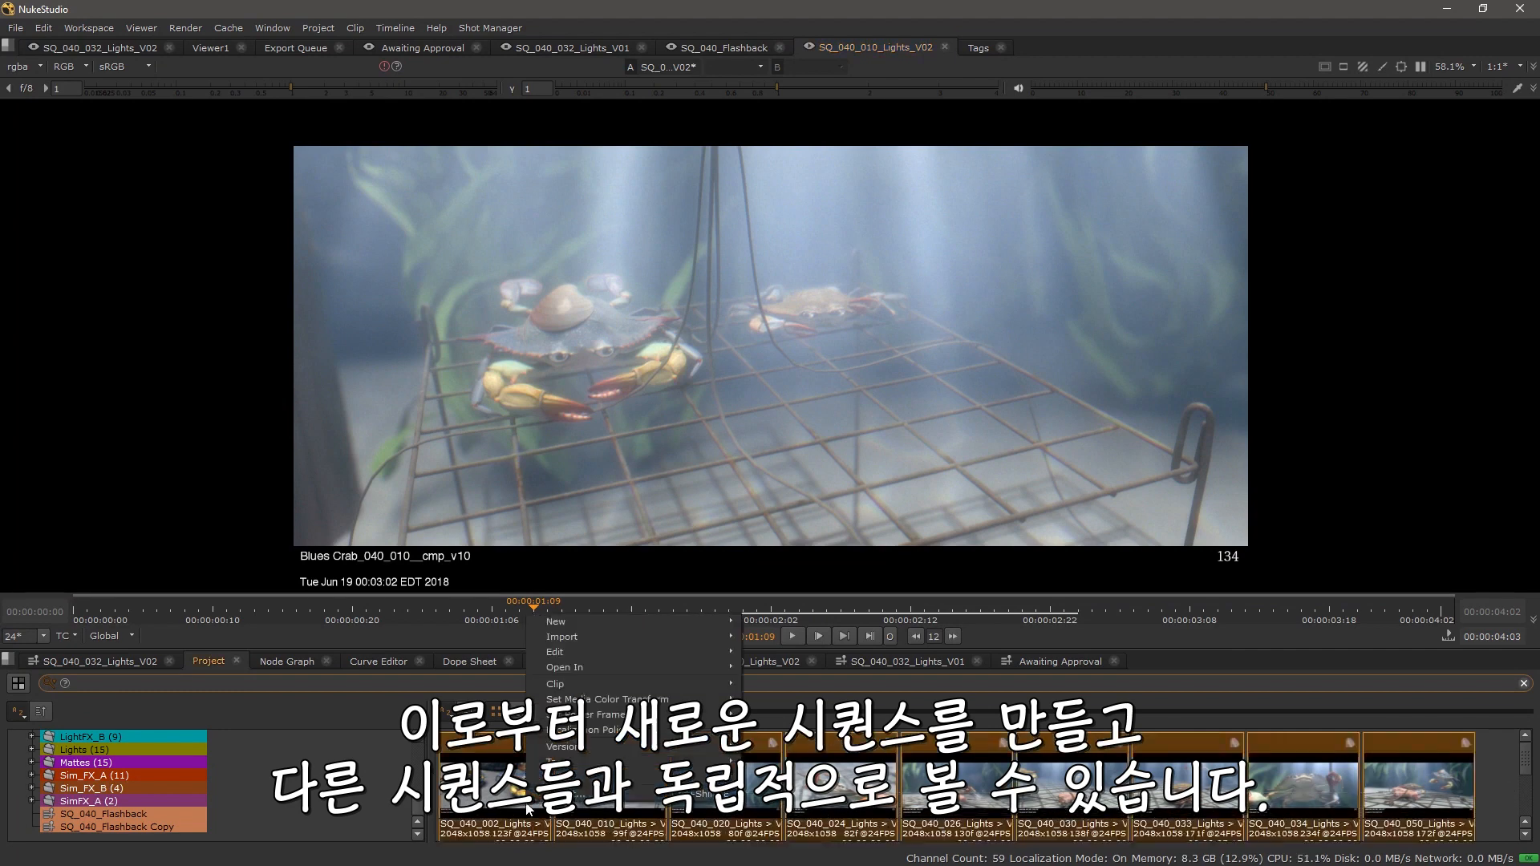
mouse_move(603, 624)
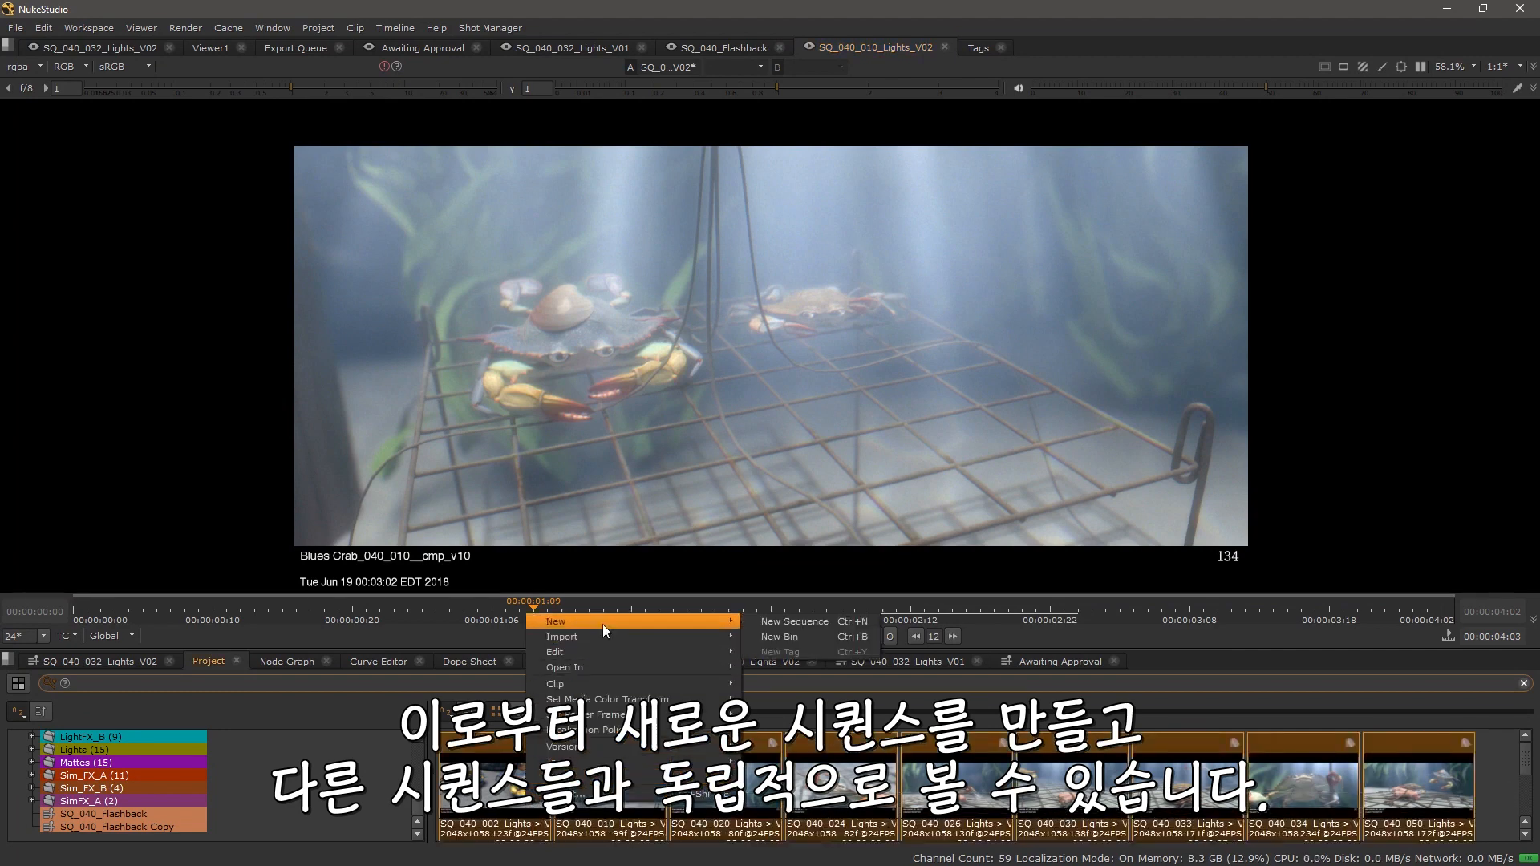
left_click(851, 623)
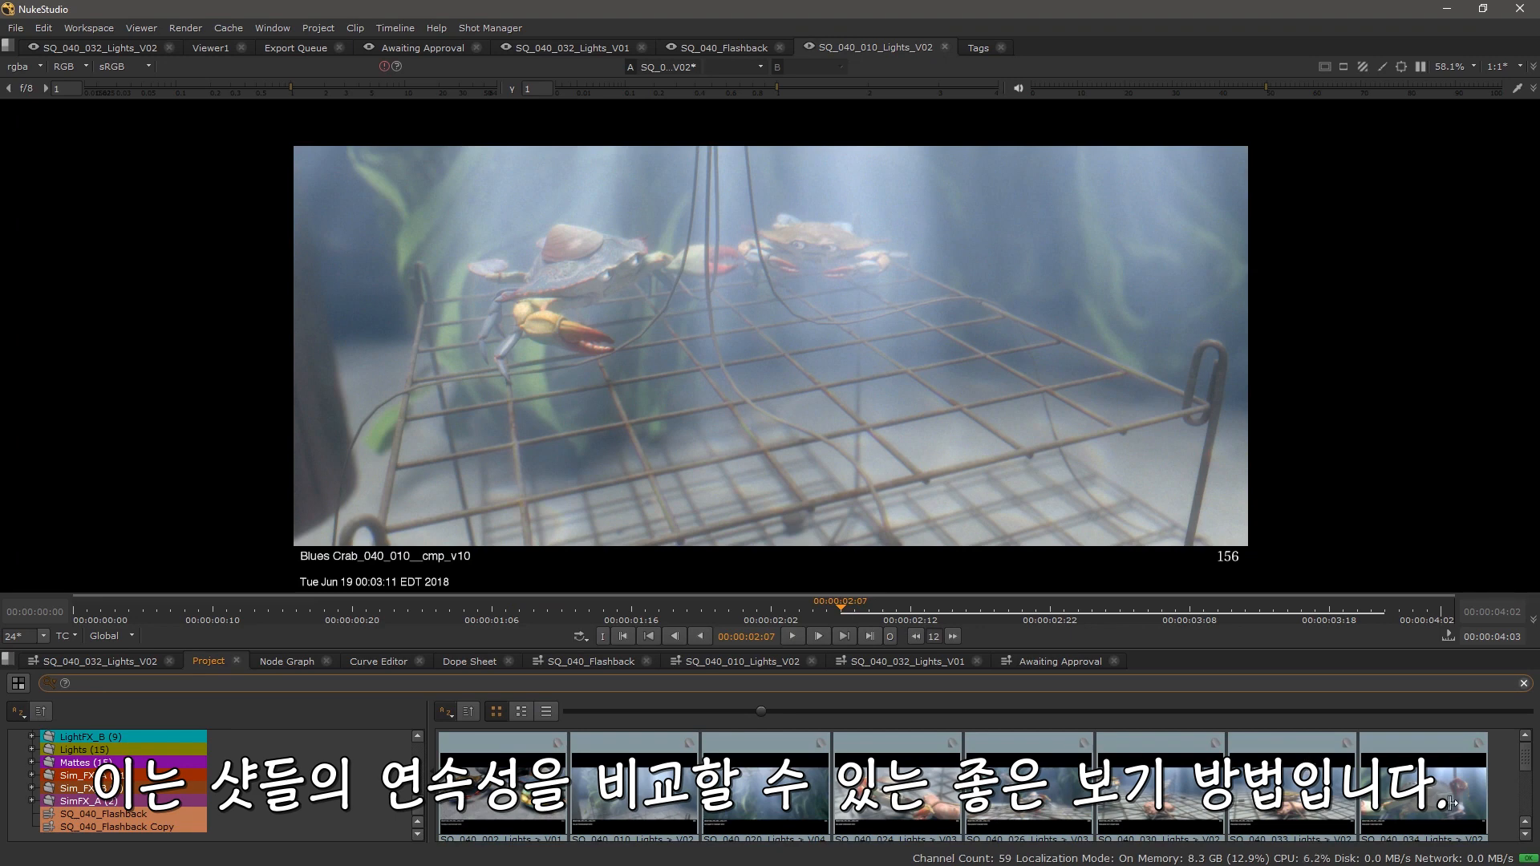
Step: Compare SQ_040_034 Lights in buffer A against SQ_040_052 Lights V01 in buffer B with a wipe
left_click_drag(1432, 796, 552, 326)
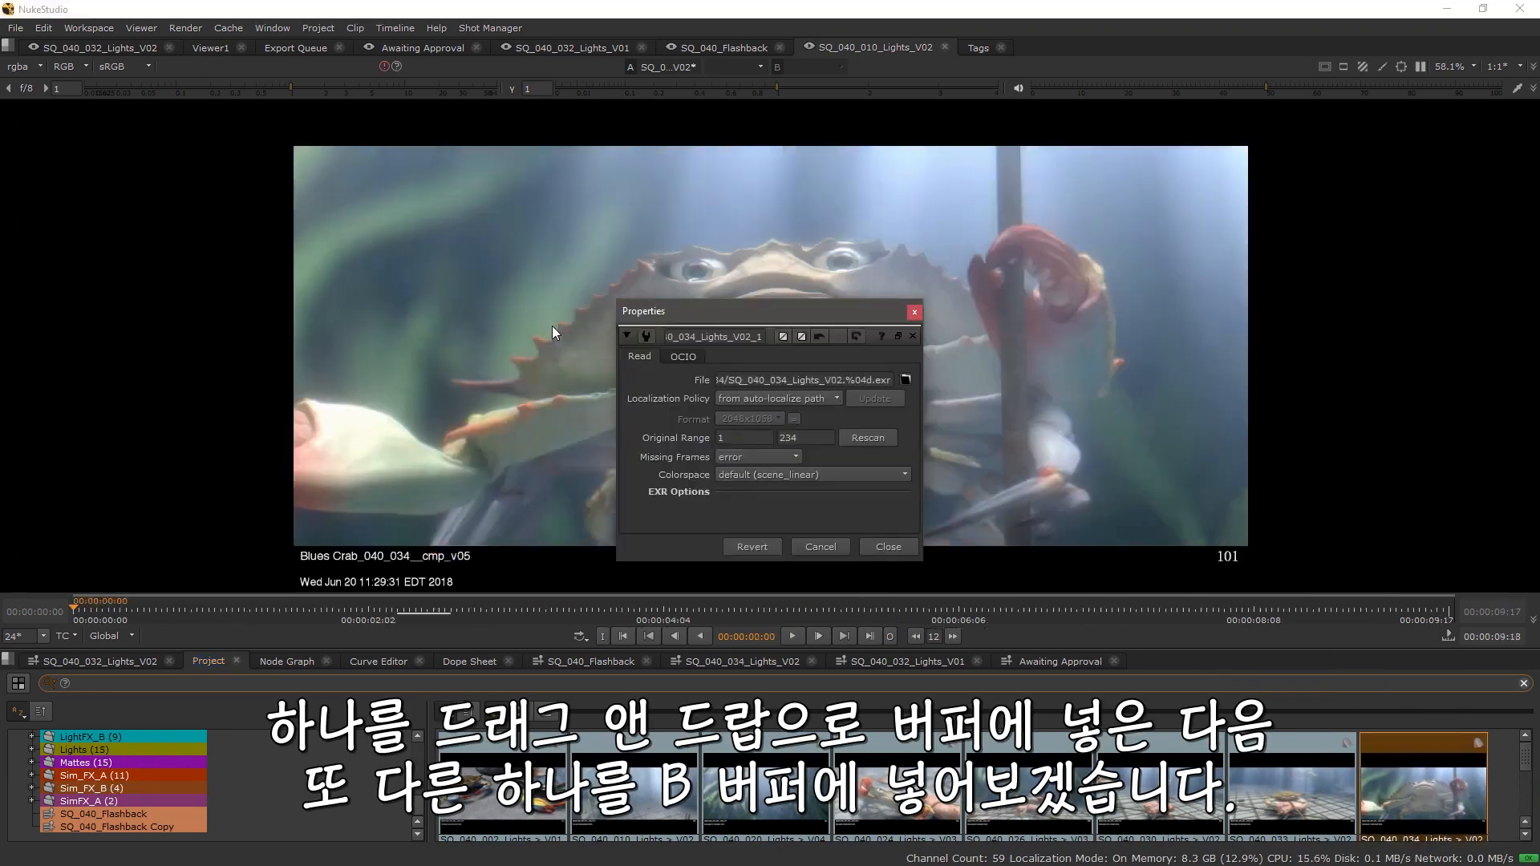
left_click(879, 549)
scroll(620, 820, "down", 2)
left_click_drag(620, 820, 956, 321)
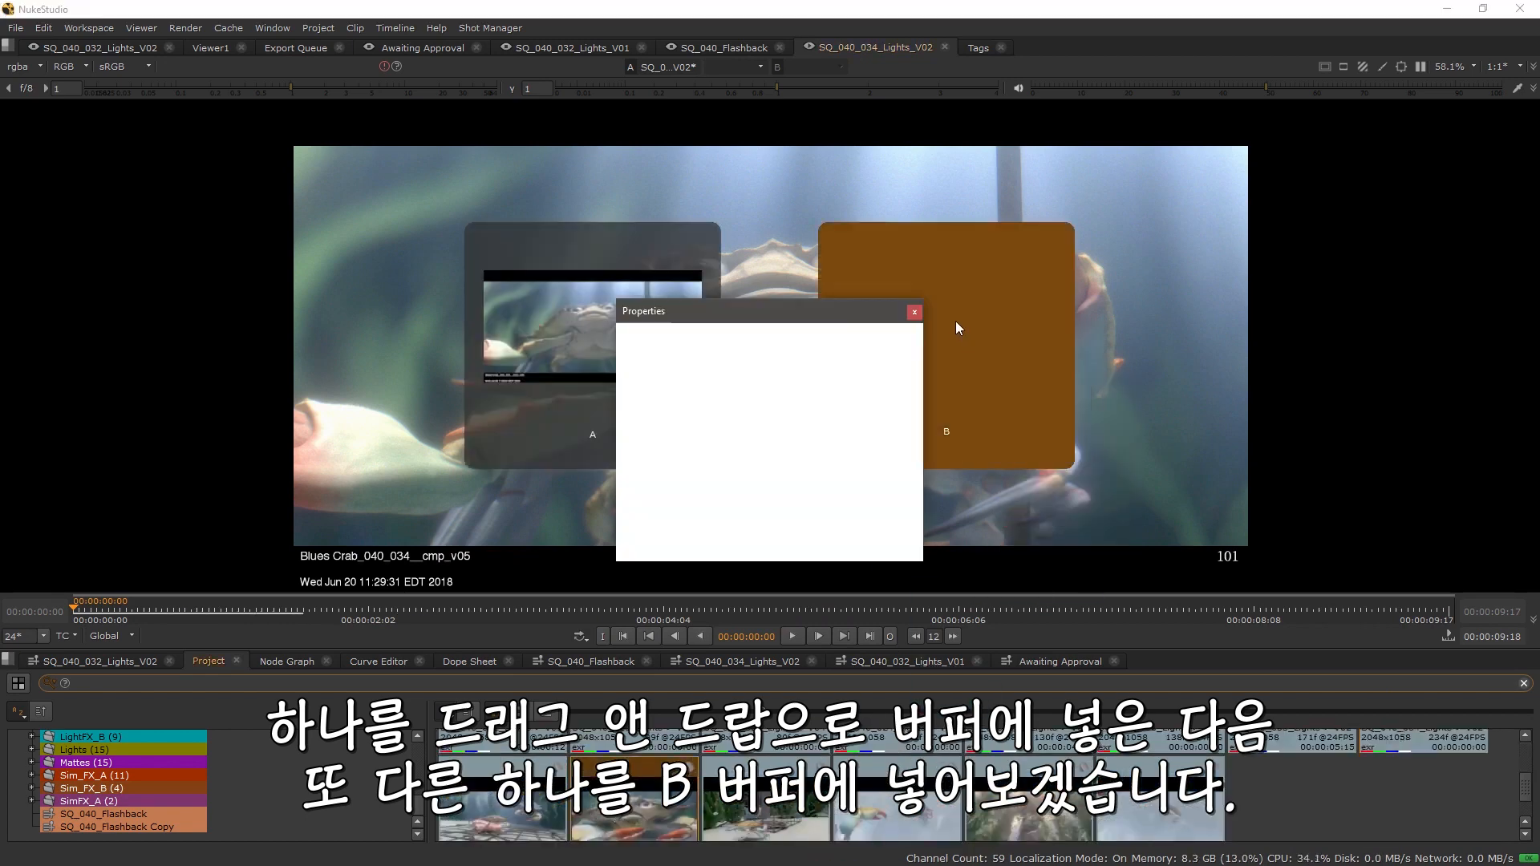
left_click(915, 312)
left_click_drag(775, 346, 806, 349)
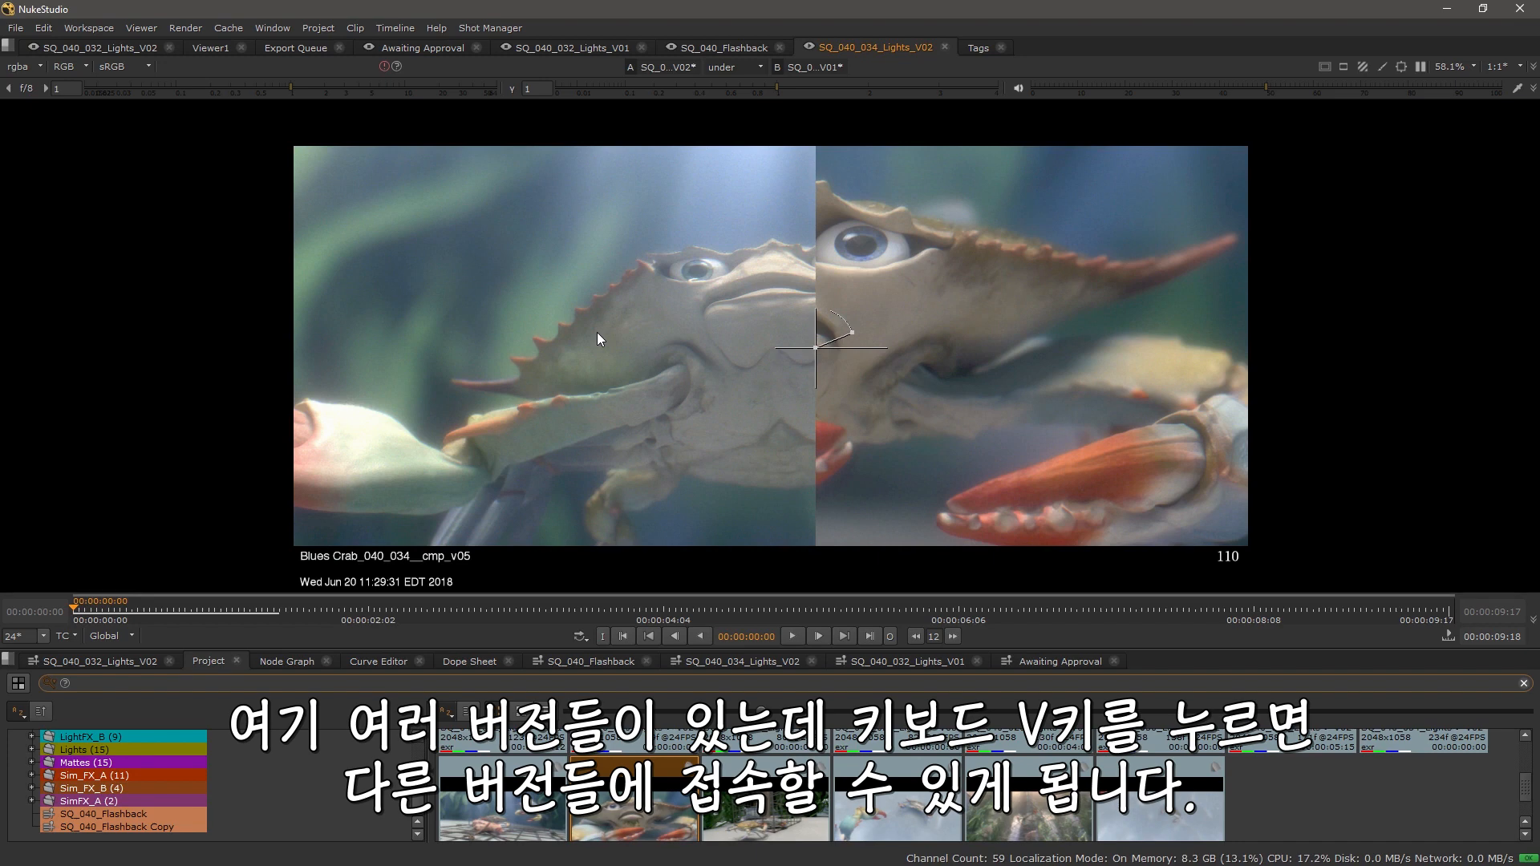
Step: Switch buffer A to version V01 of SQ_040_034 Lights and adjust the wipe position
key("v")
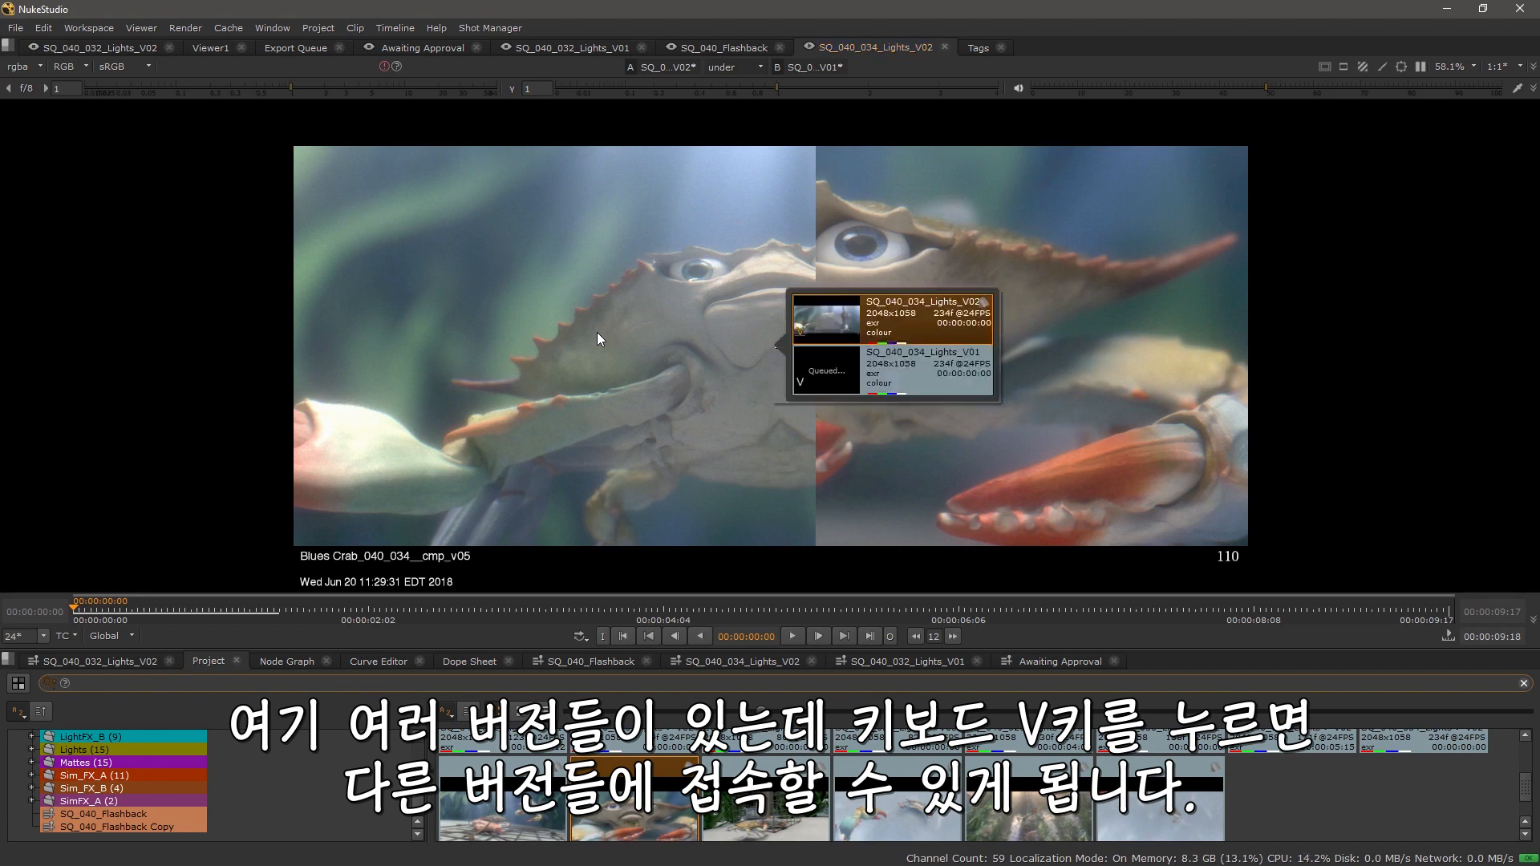
double_click(841, 369)
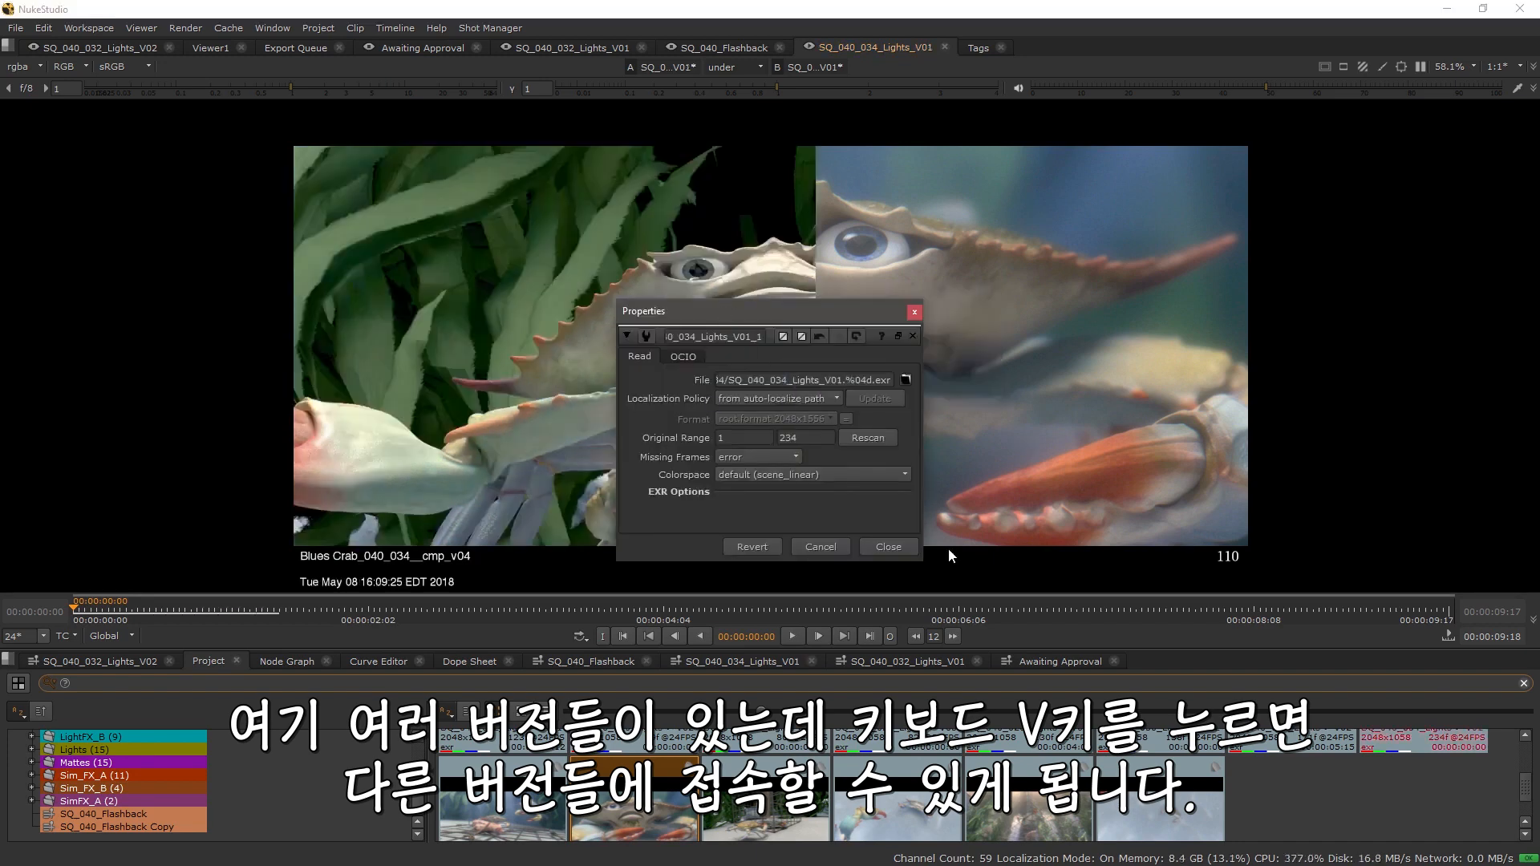
left_click(889, 546)
left_click_drag(816, 351, 692, 352)
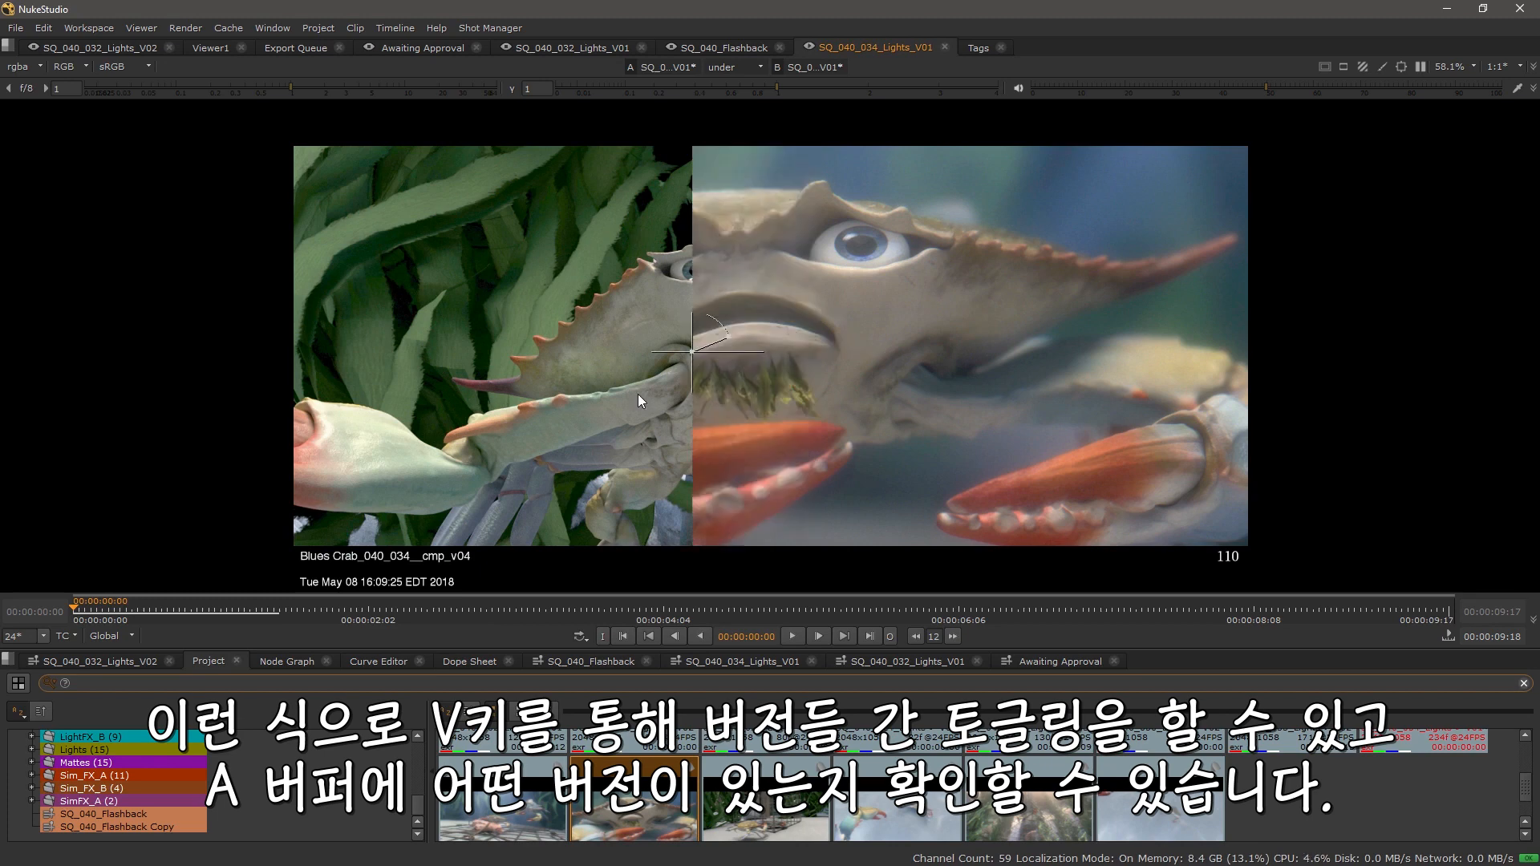
Step: Switch buffer A back to SQ_040_034 Lights V02
key("v")
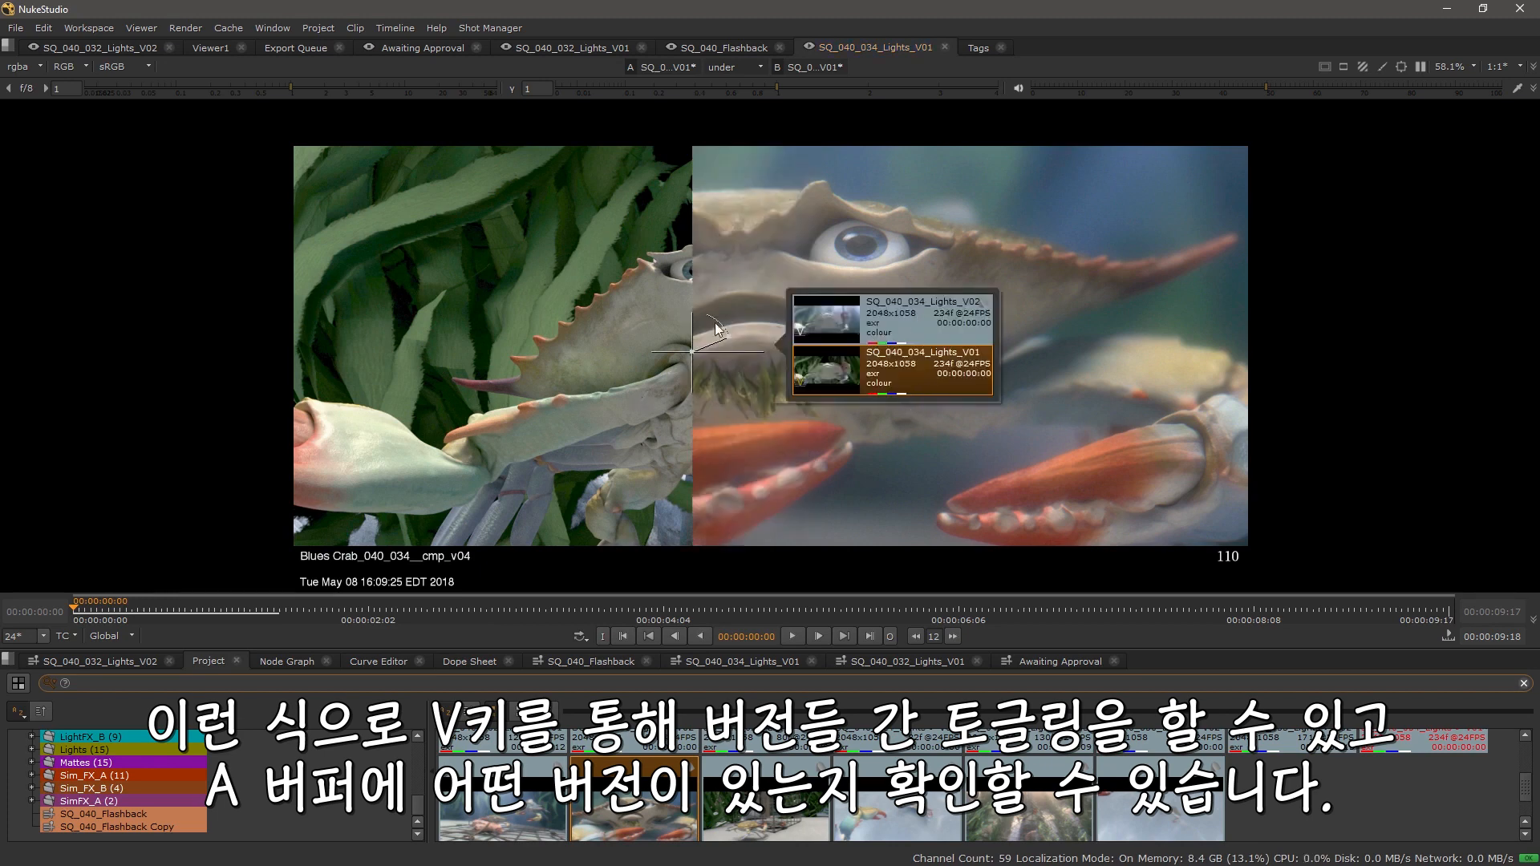
double_click(893, 321)
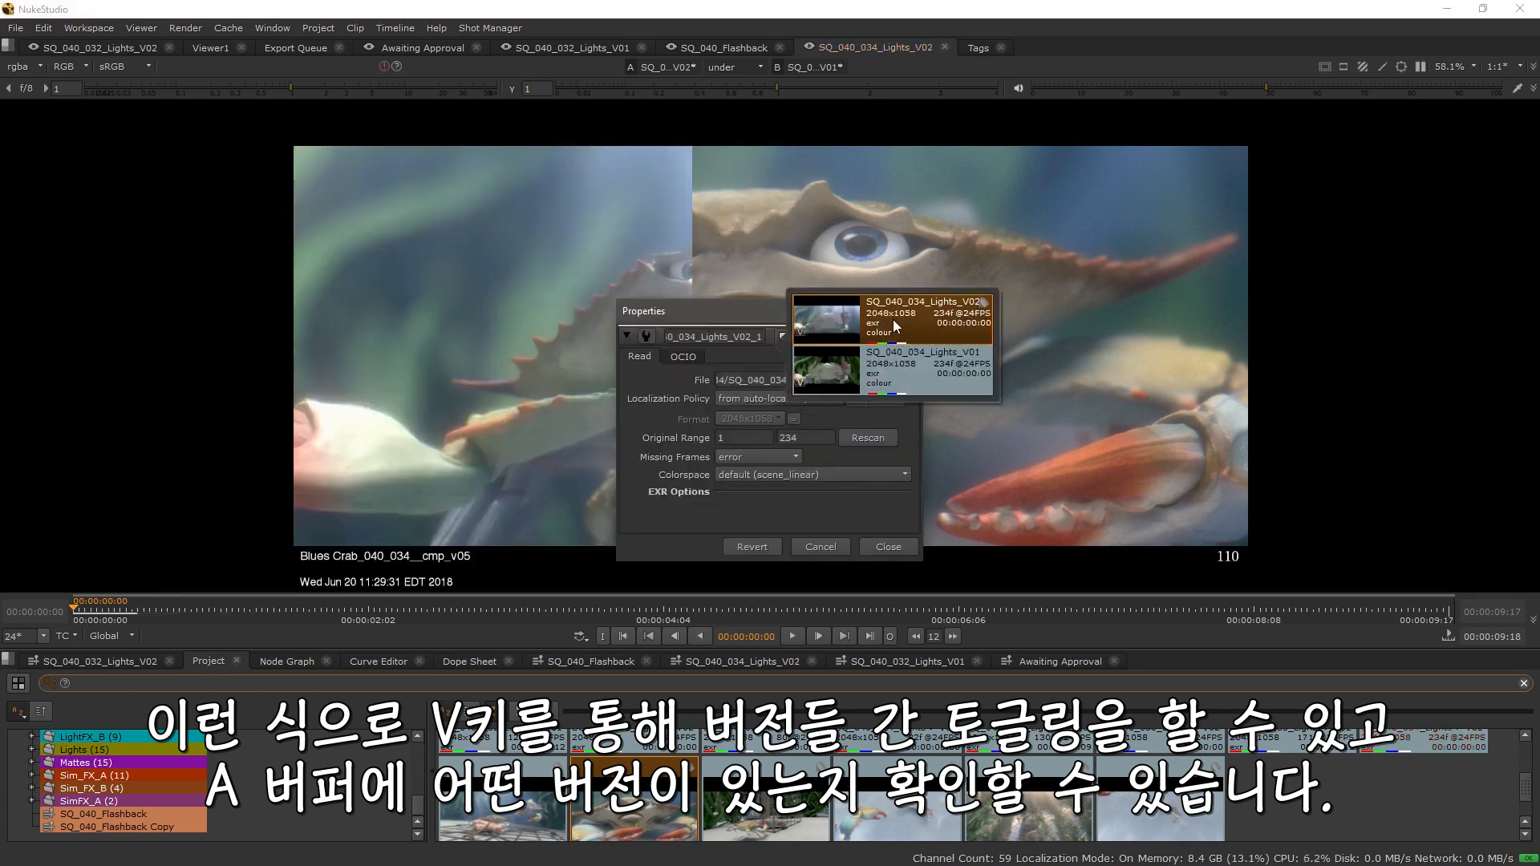
left_click(748, 313)
left_click(889, 546)
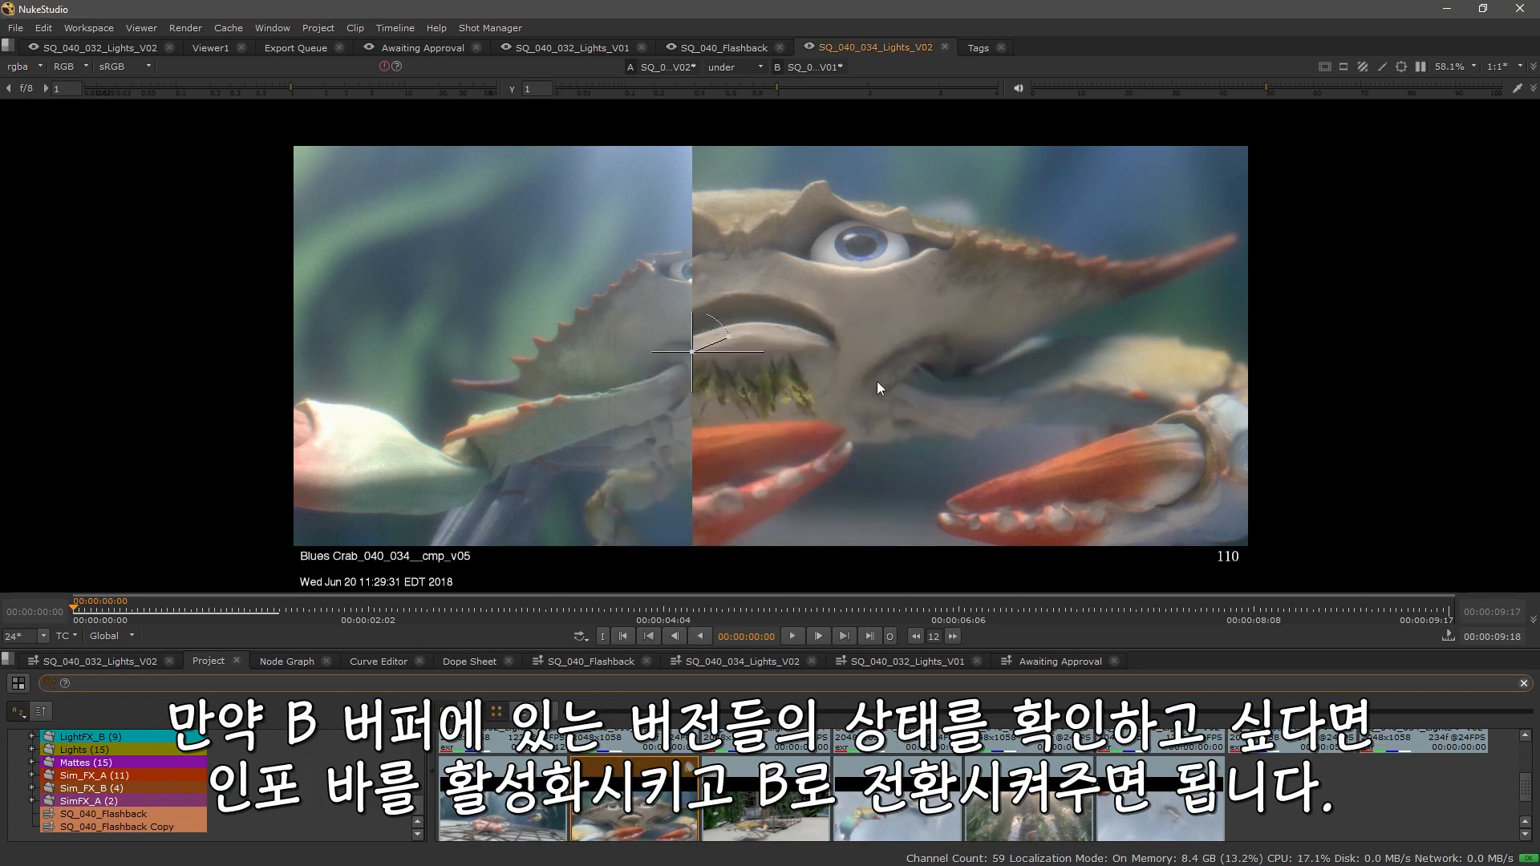
Step: Show the viewer info bar, make buffer B current, and open its version list
left_click(1516, 89)
left_click(10, 582)
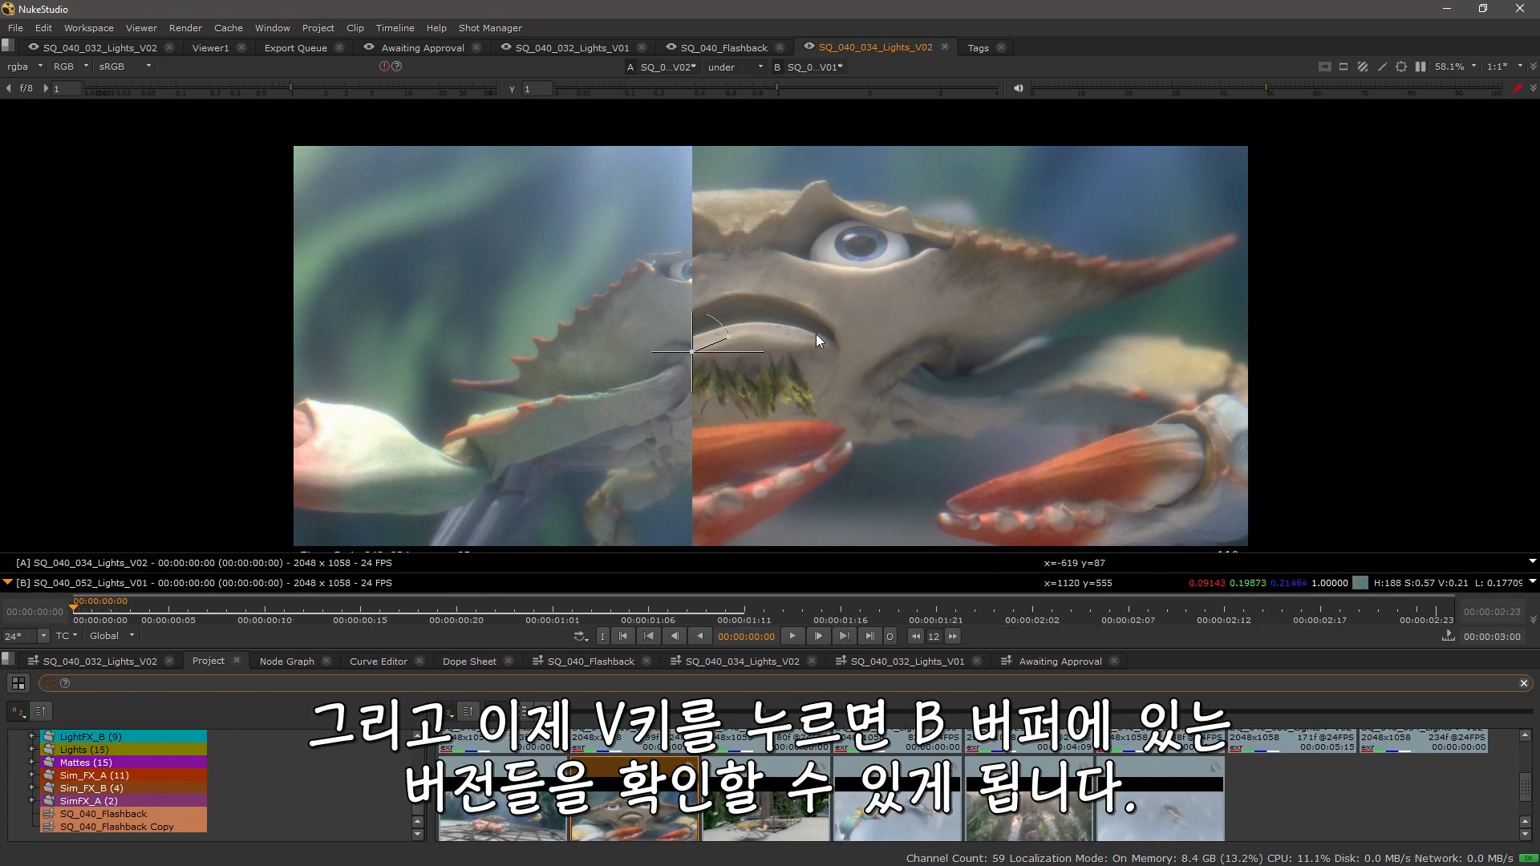
key("v")
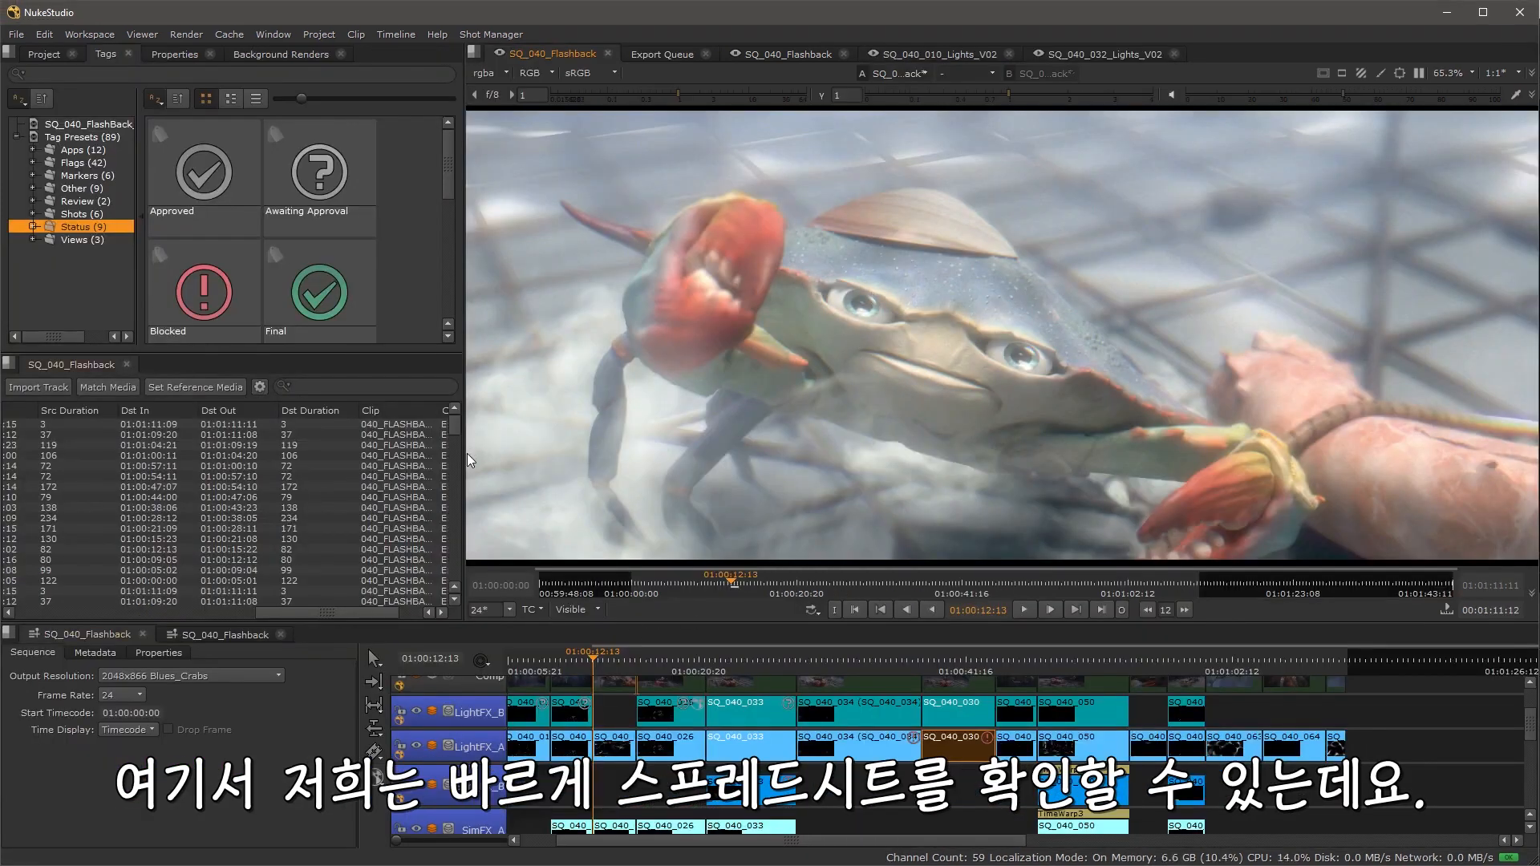
Step: Filter the sequence spreadsheet by the Awaiting Approval and Blocked status tags
left_click_drag(464, 453, 515, 454)
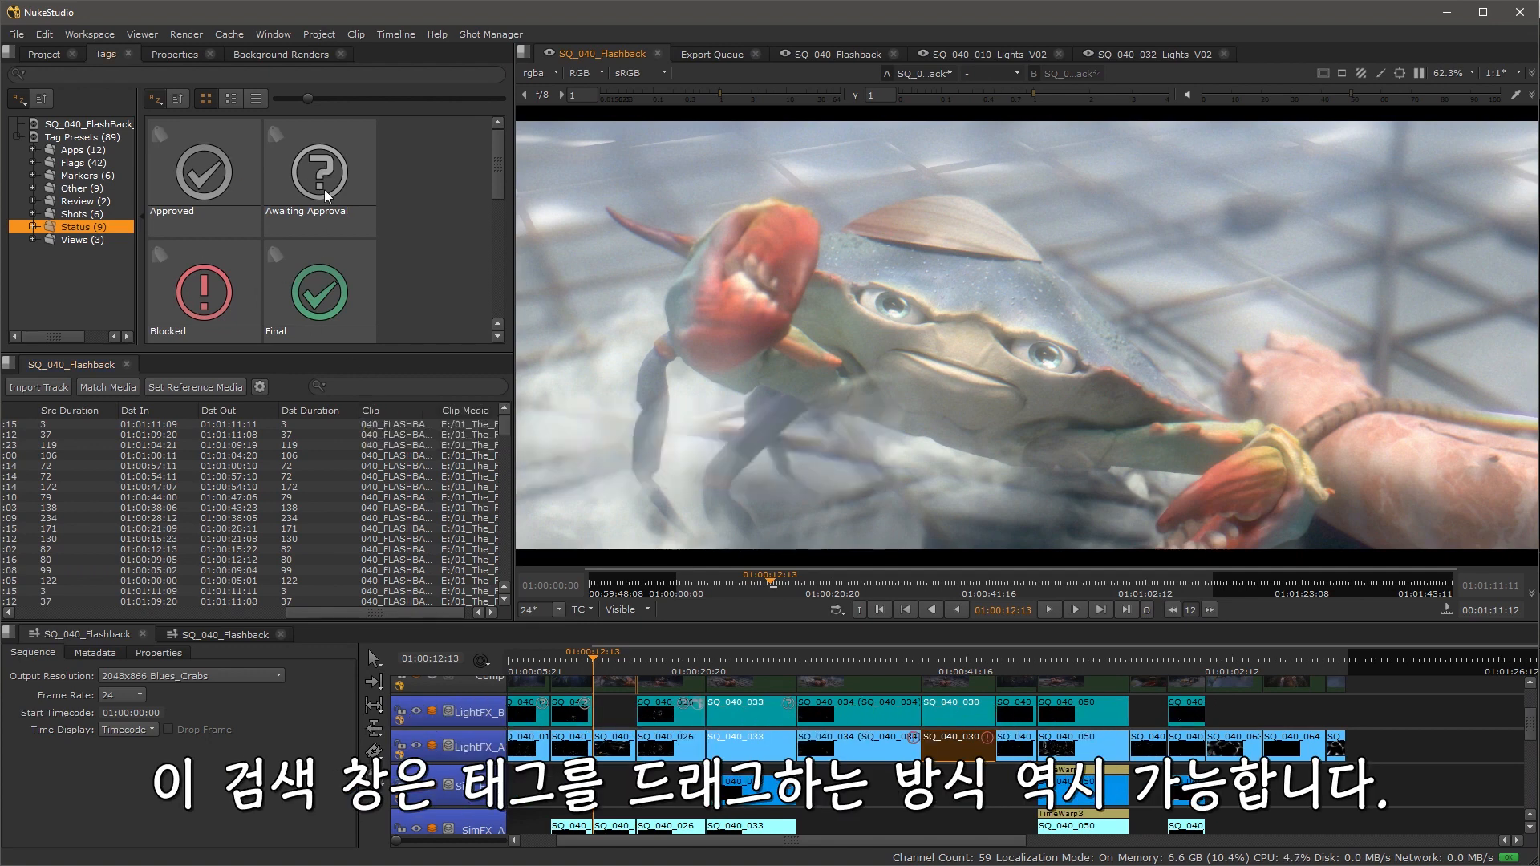
left_click_drag(325, 169, 395, 385)
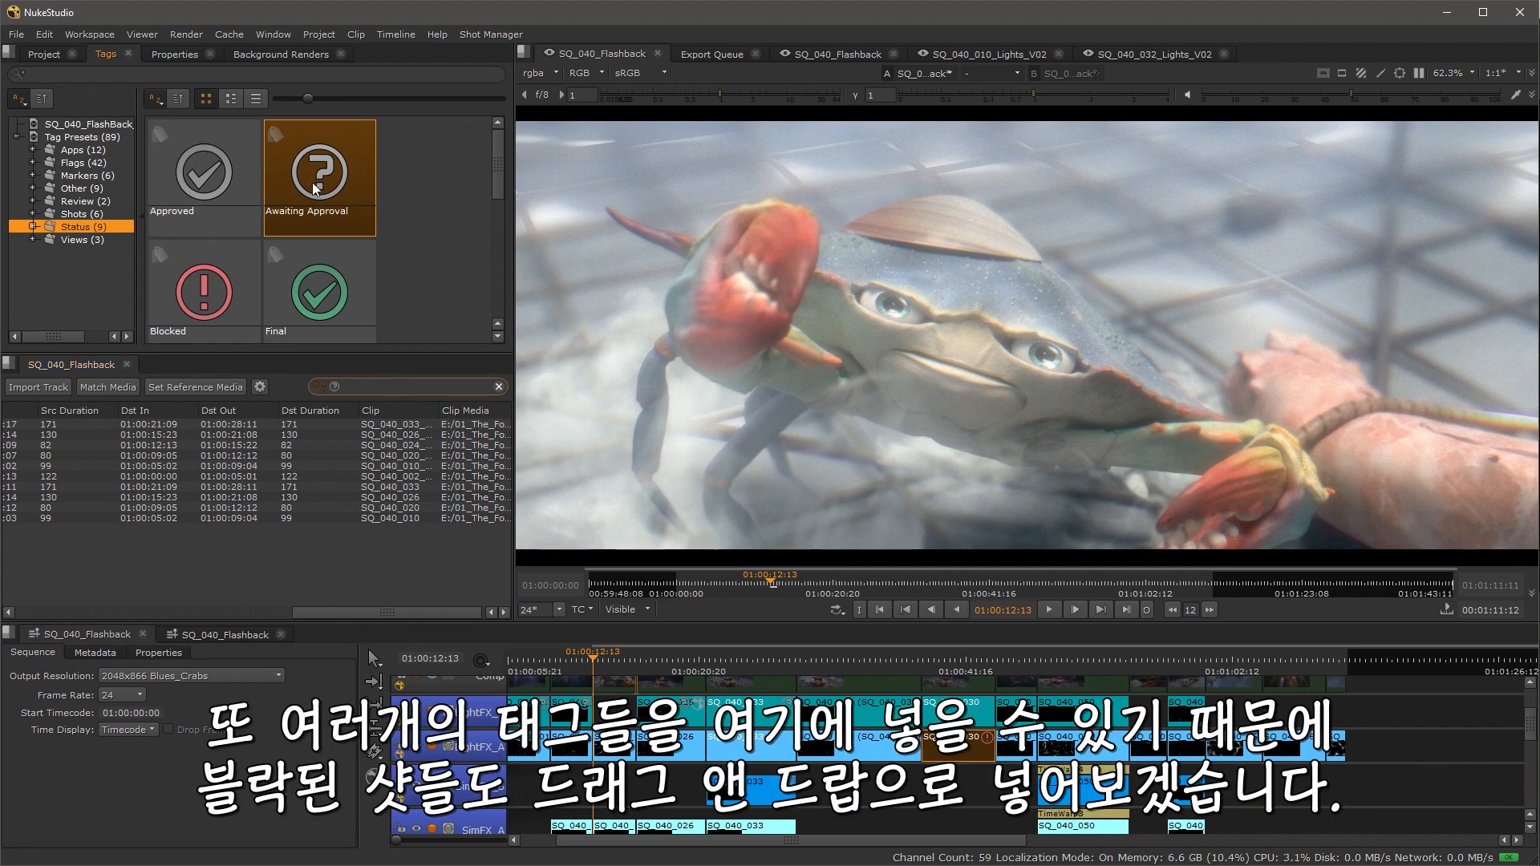
left_click(396, 235)
left_click_drag(225, 295, 393, 387)
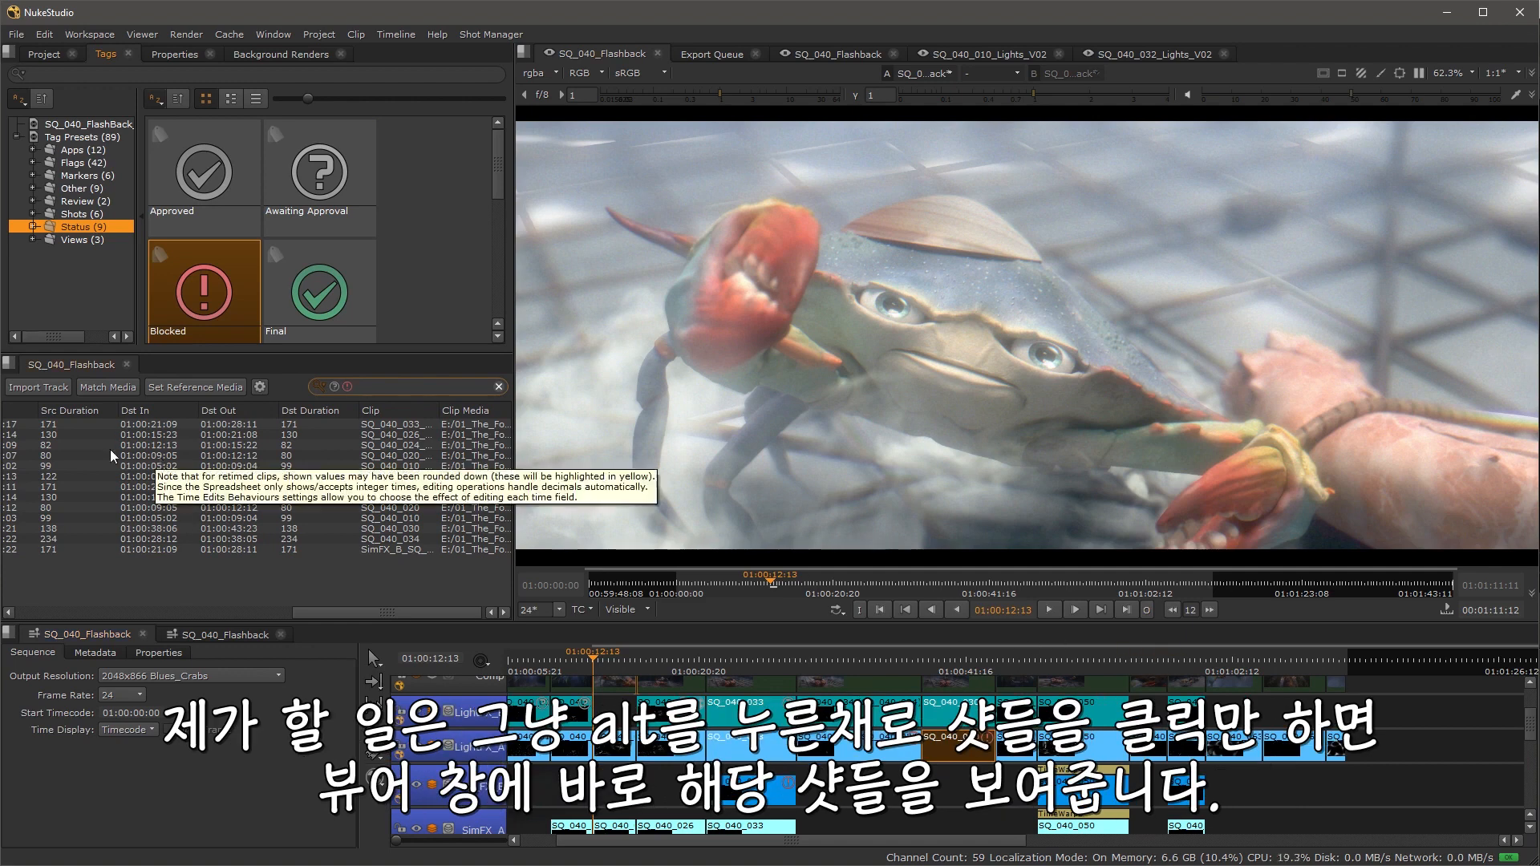
Step: Select shots in the filtered spreadsheet to view them in the viewer
left_click(48, 446)
left_click(48, 455, "alt")
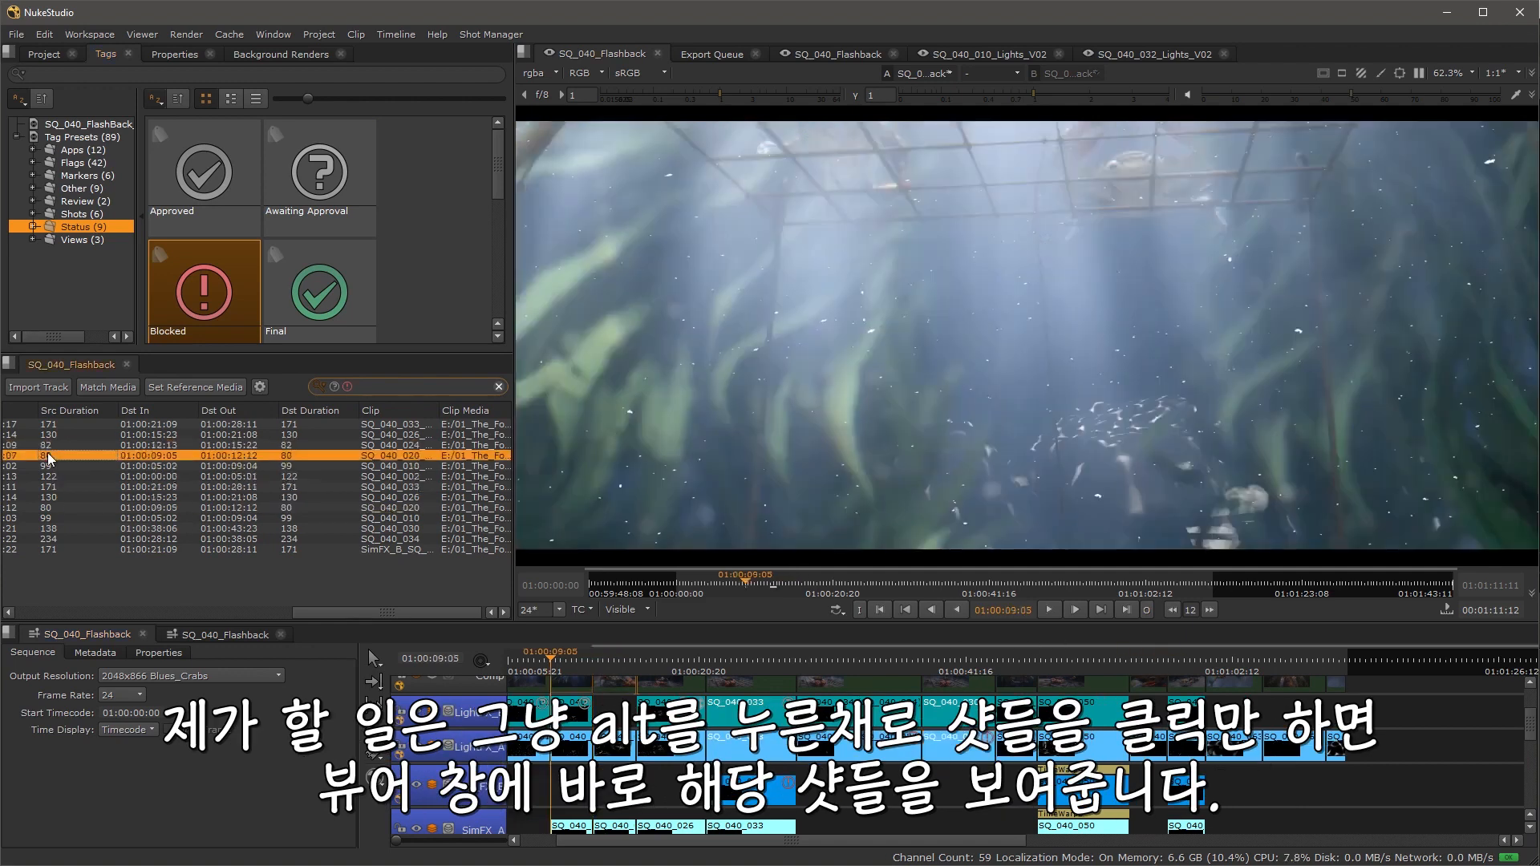
left_click(56, 465, "alt")
left_click(56, 476, "alt")
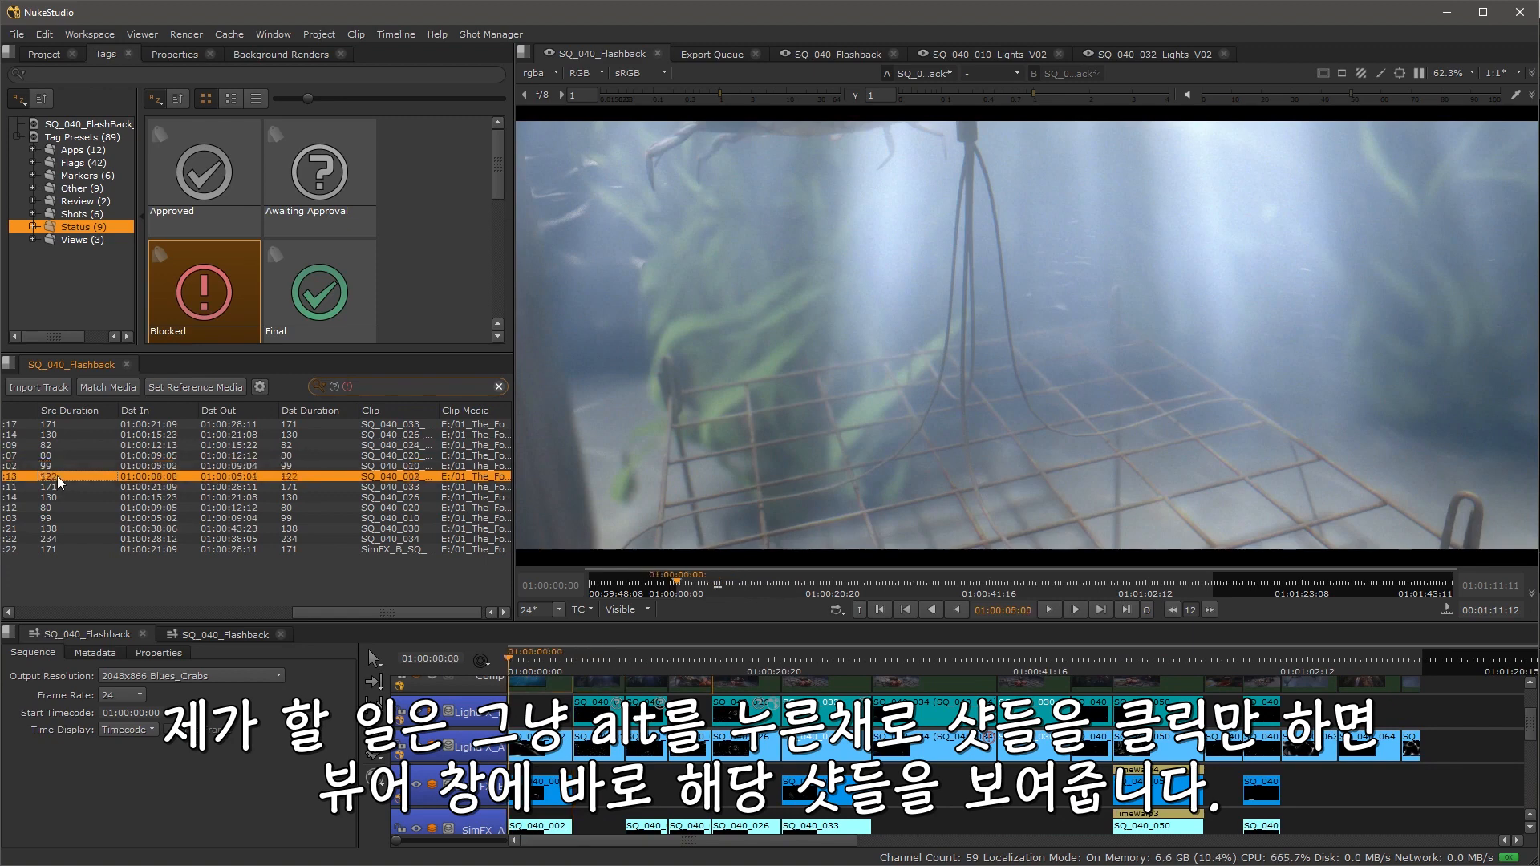
Step: Select the remaining shots in the filtered spreadsheet one by one to review each in the viewer
left_click(57, 489, "alt")
left_click(51, 505, "alt")
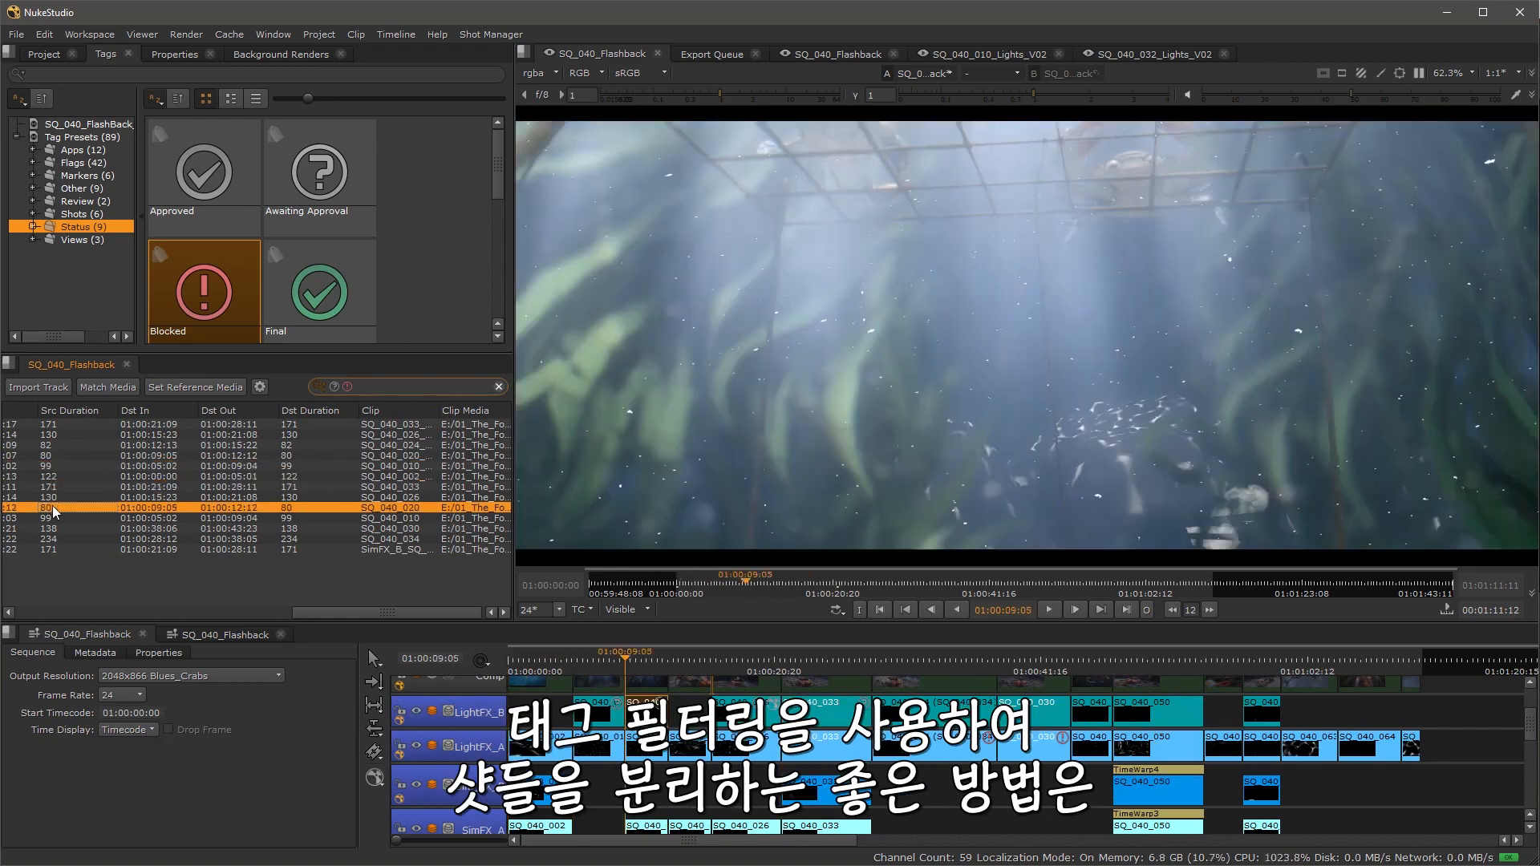
left_click(50, 522, "alt")
left_click(53, 531, "alt")
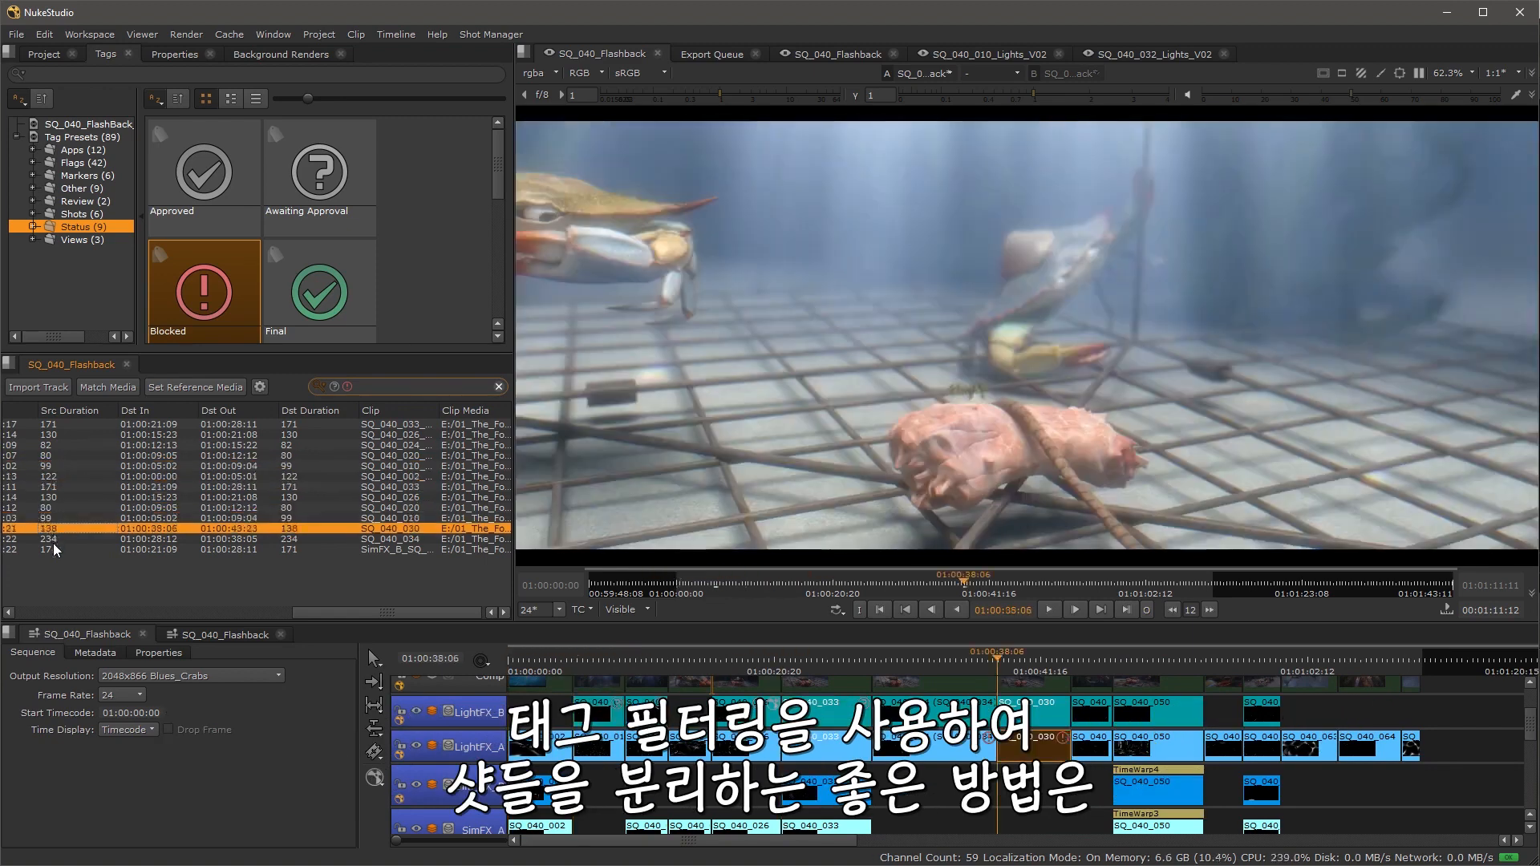
left_click(52, 543, "alt")
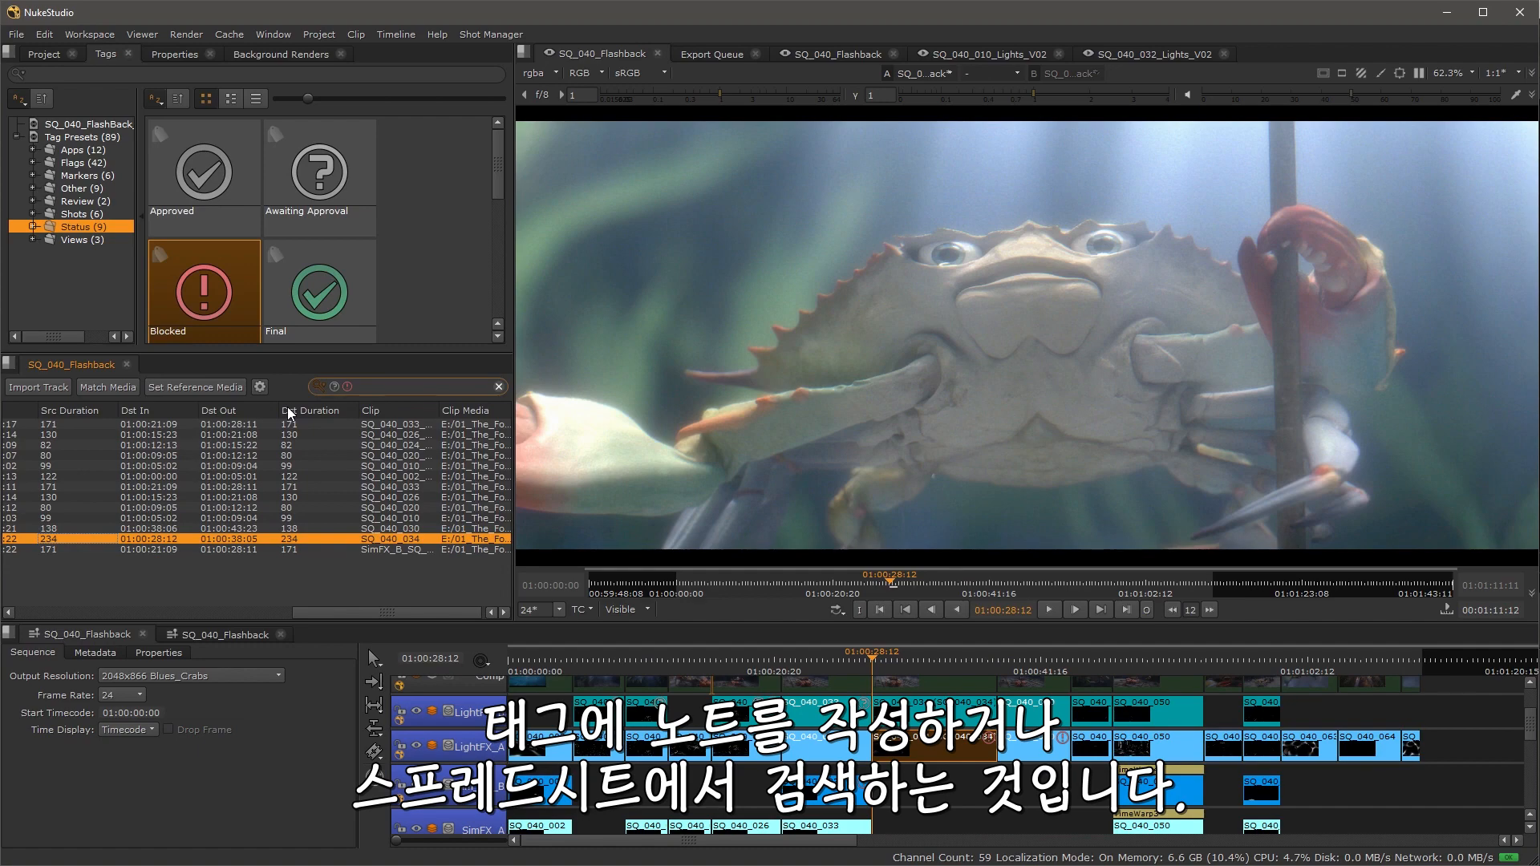
left_click(145, 437)
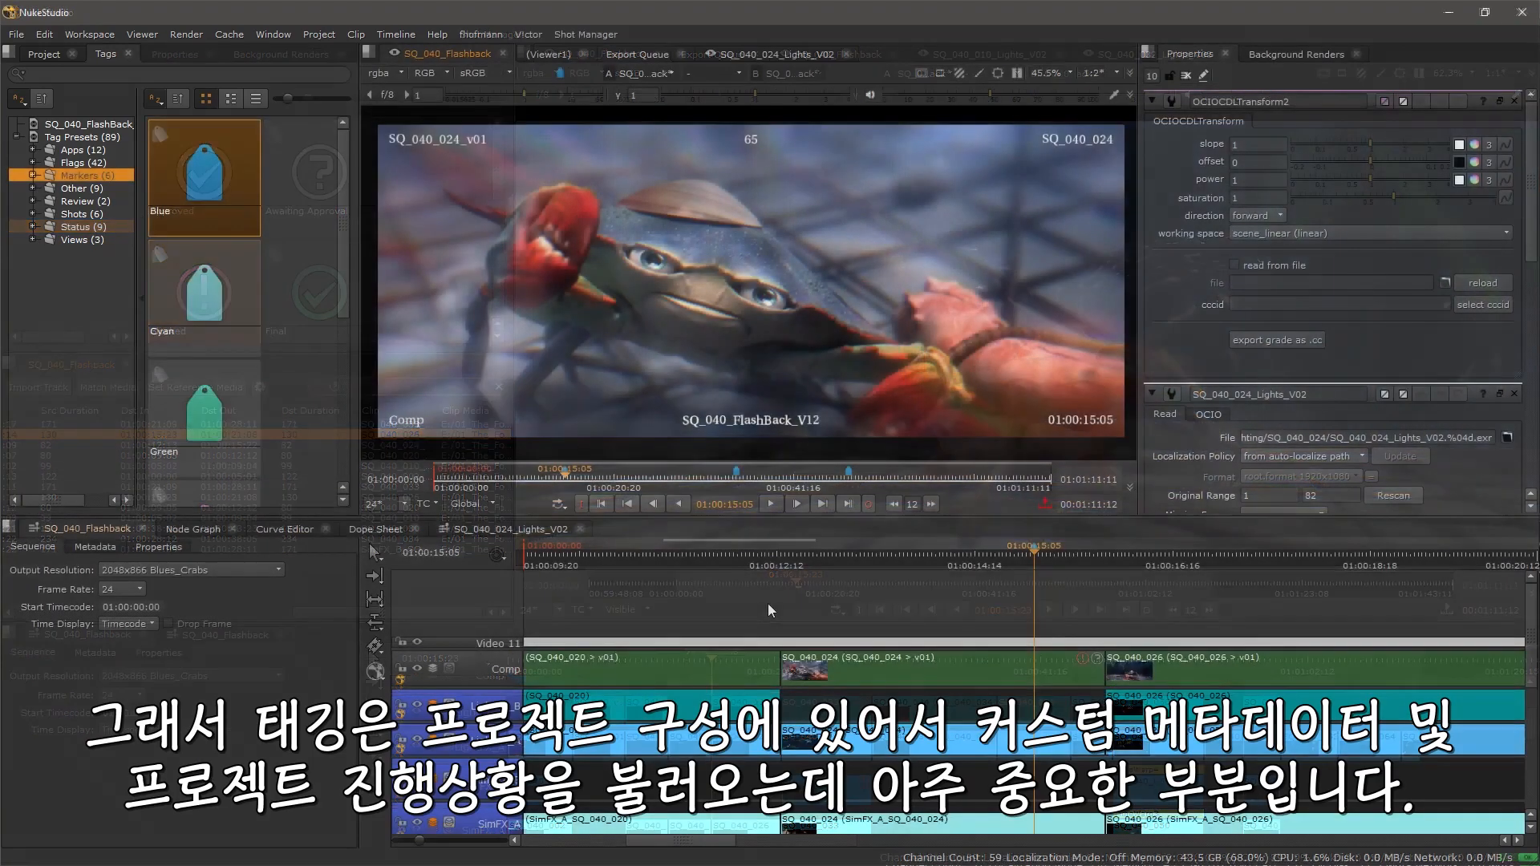
Step: Switch to the Review workspace
scroll(768, 605, "down", 5)
left_click_drag(714, 629, 1227, 618)
scroll(645, 719, "down", 1)
left_click_drag(763, 775, 798, 717)
left_click(295, 350)
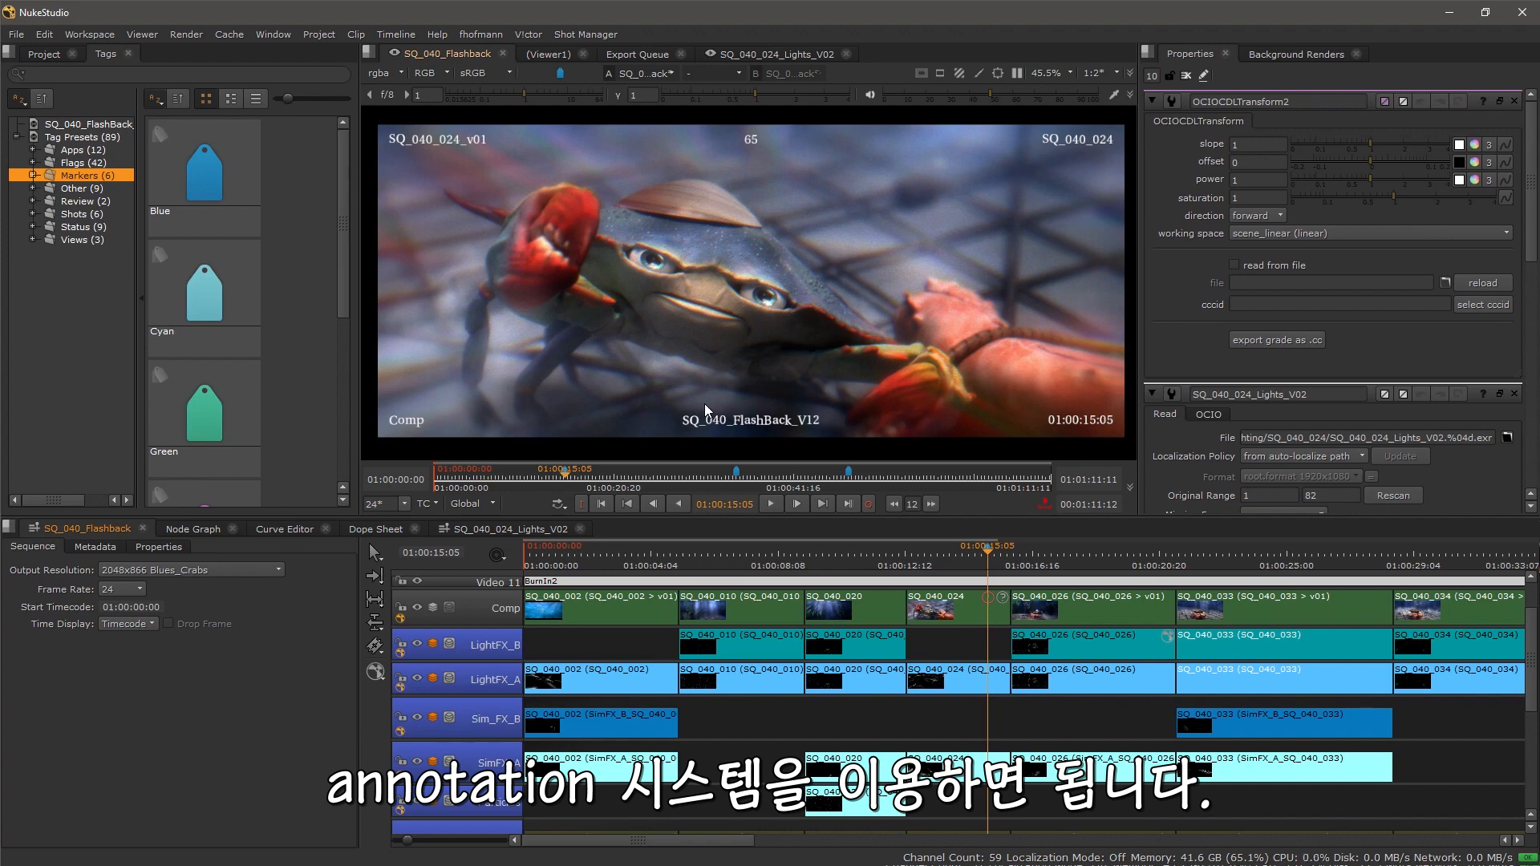
left_click(89, 35)
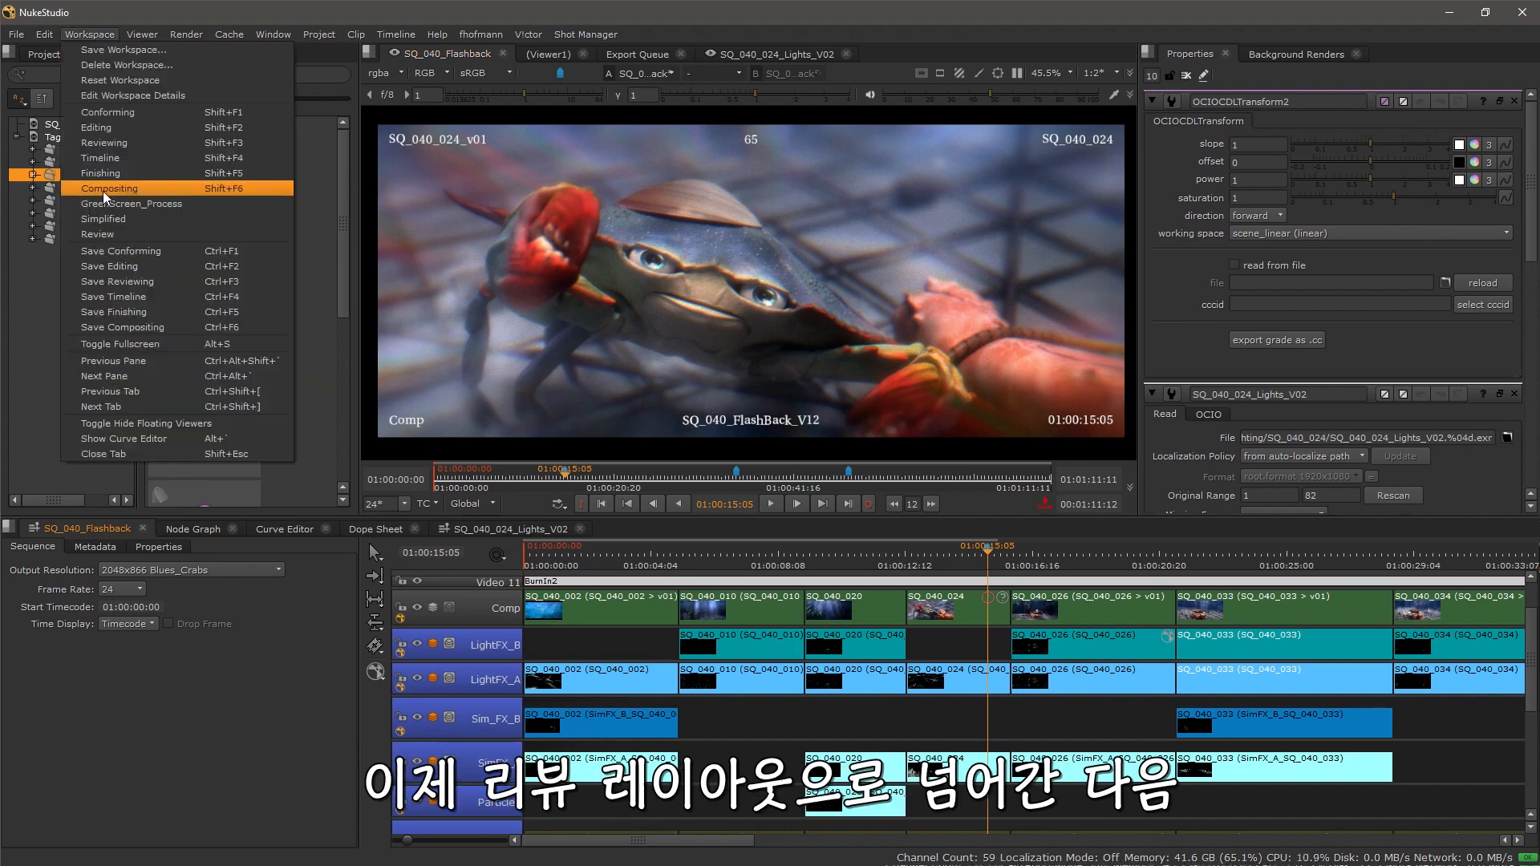
left_click(133, 236)
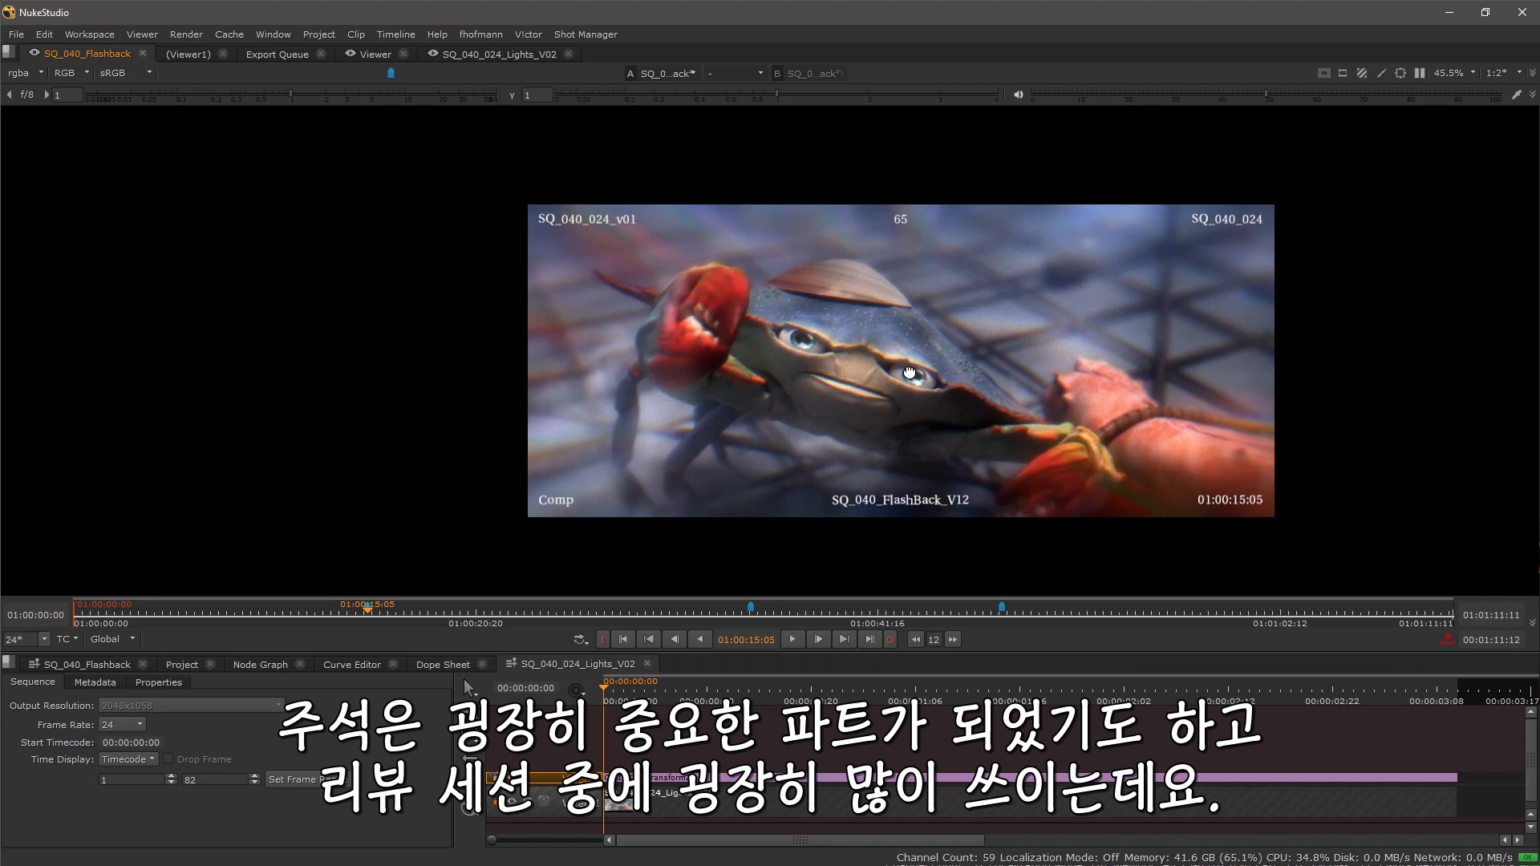
Step: Fit the image to the viewer and turn off the burn-in on the sequence's video track
left_click(647, 663)
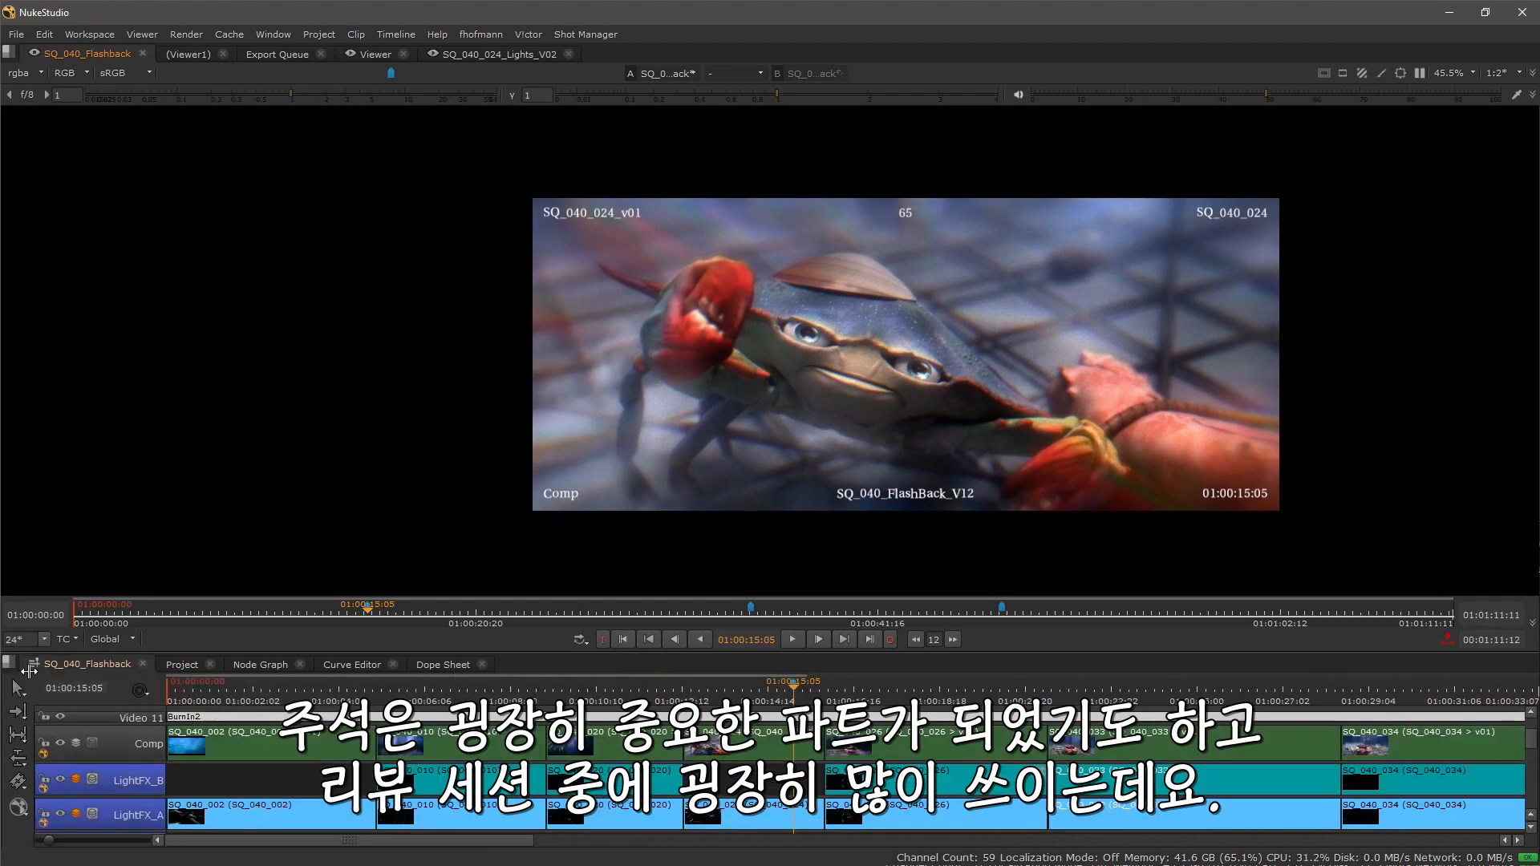
left_click_drag(1006, 343, 800, 339)
key("f")
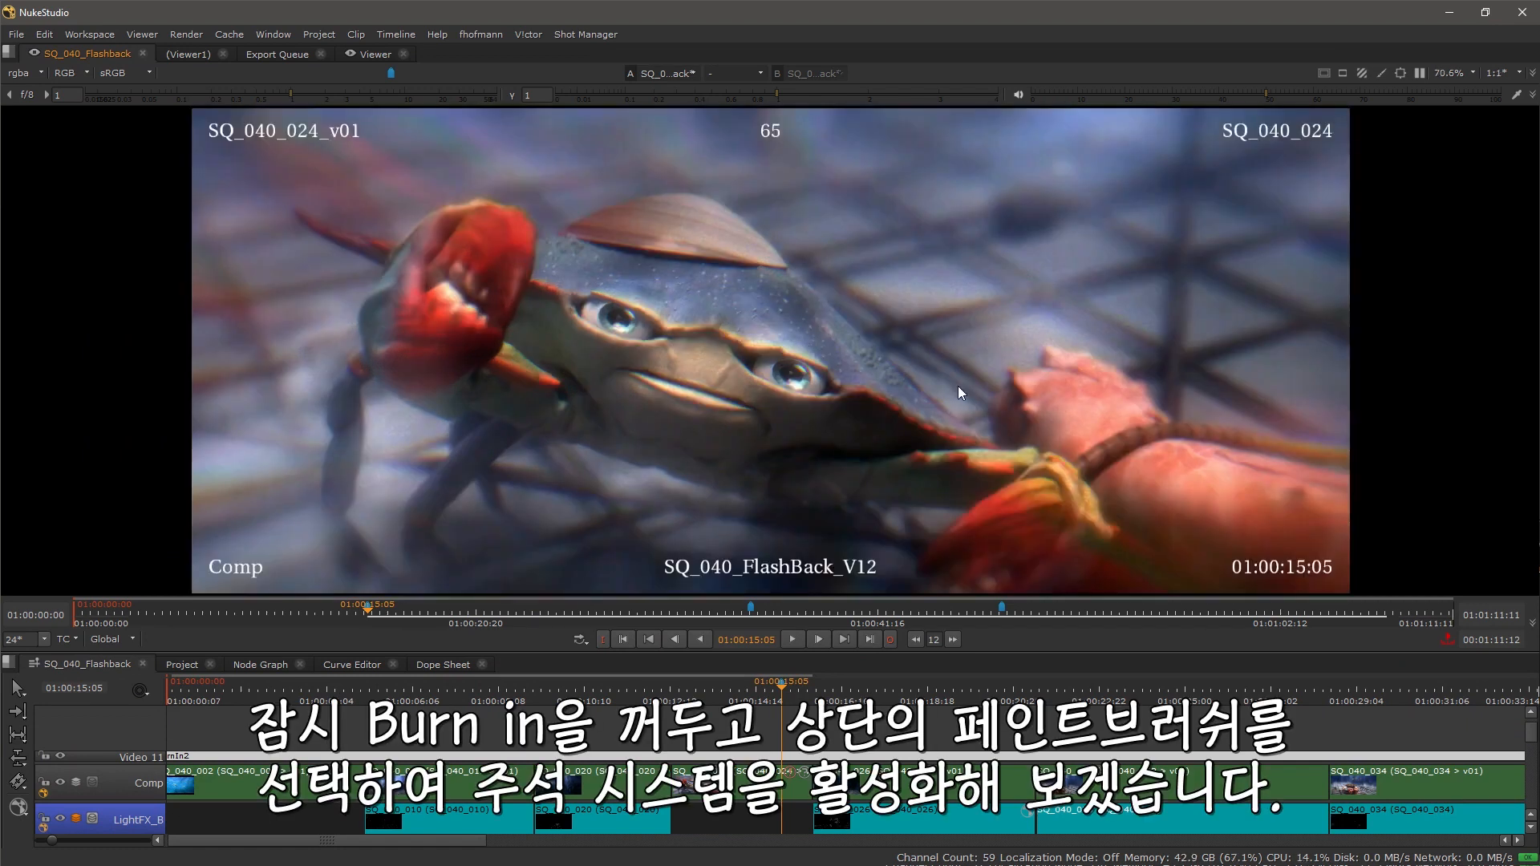
left_click(60, 756)
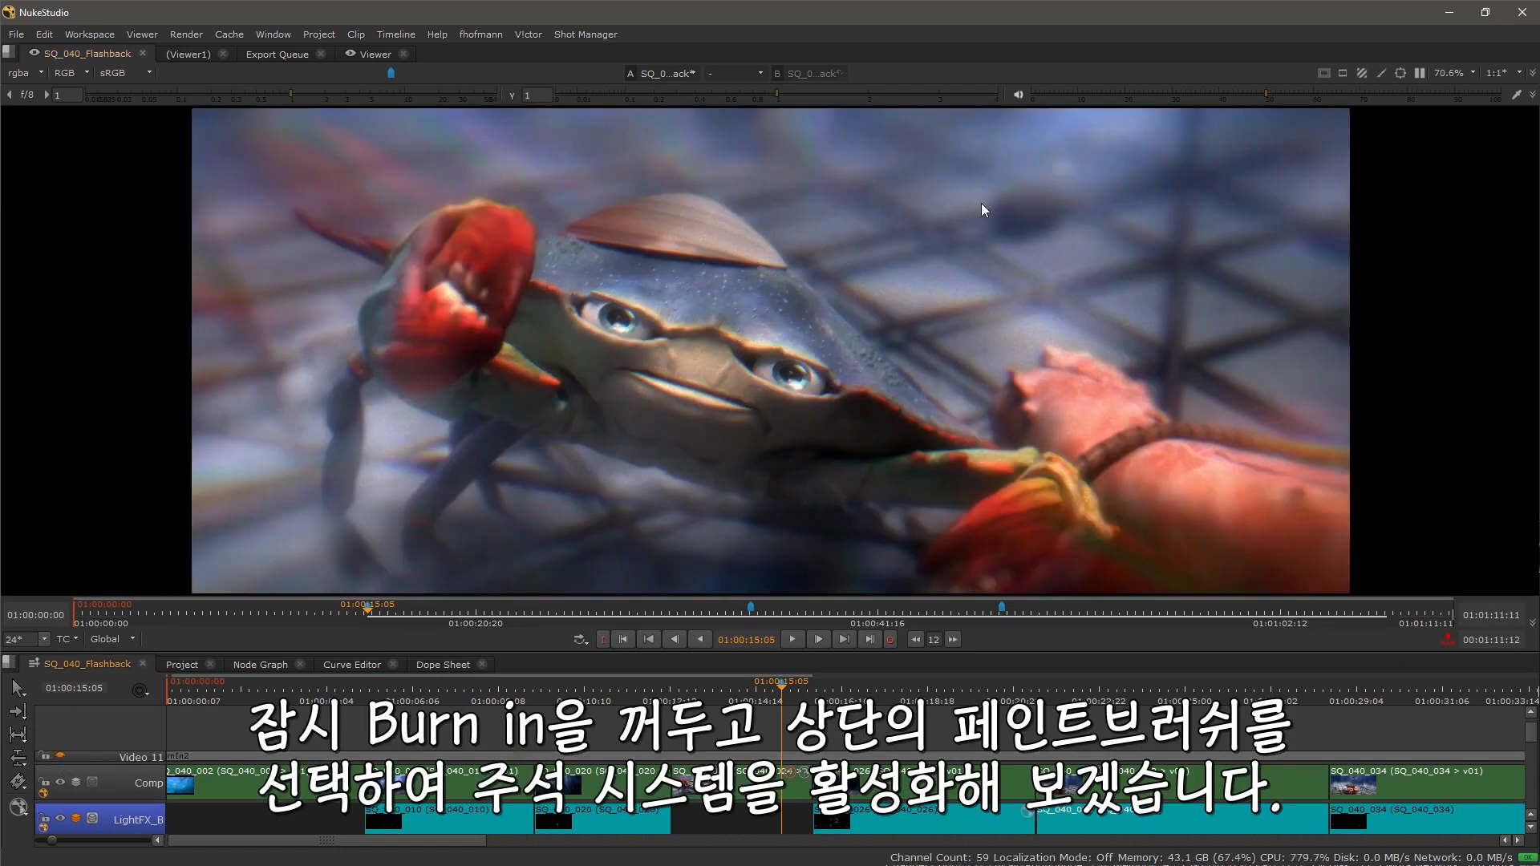
Step: Enable annotations and set new annotations to be added to the Sequence with a Current Frame range
left_click(1382, 73)
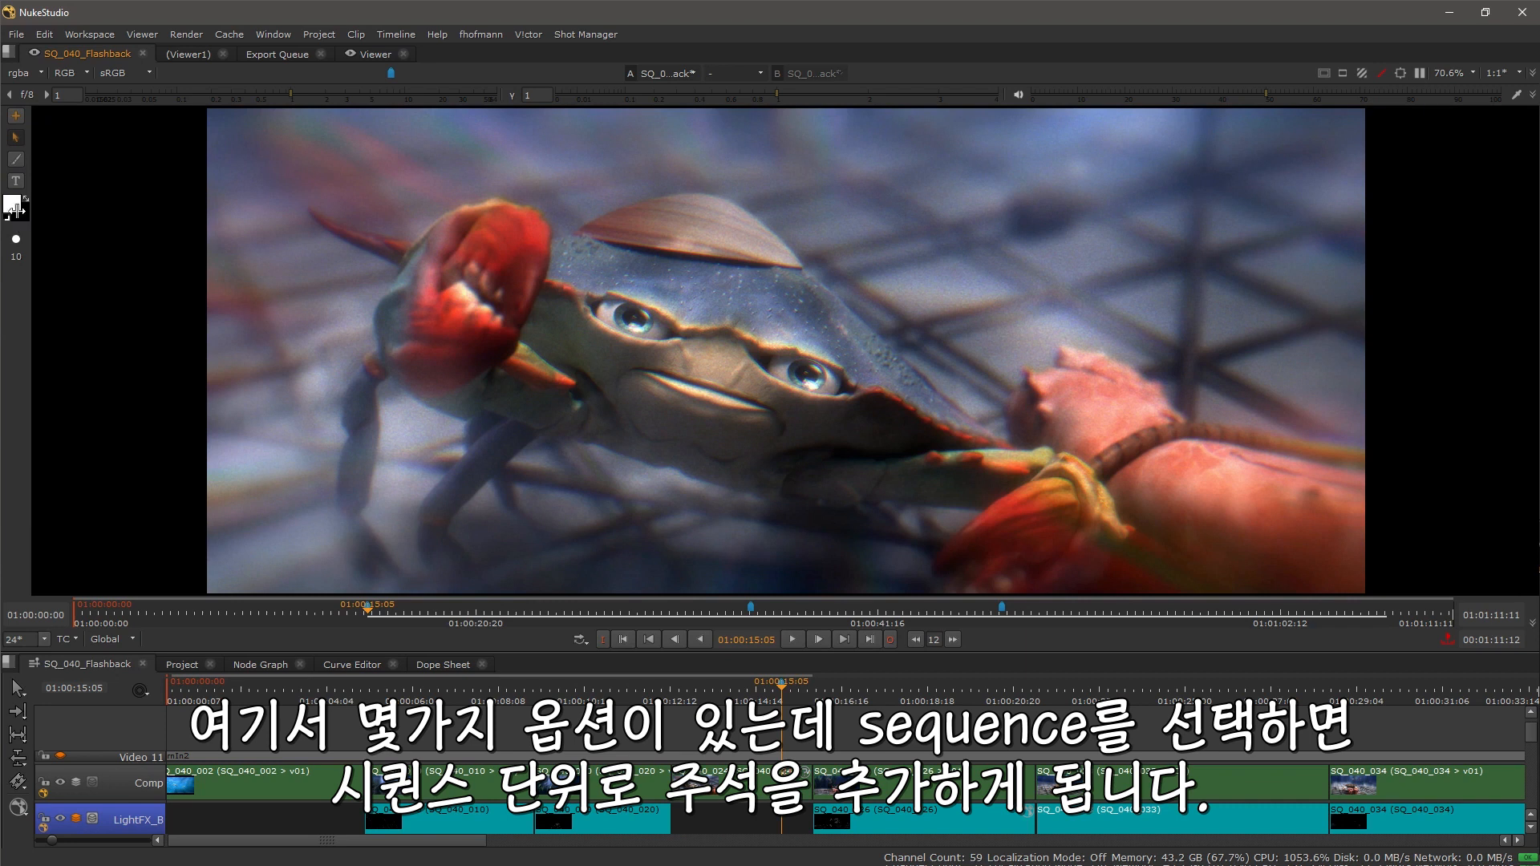
left_click(15, 119)
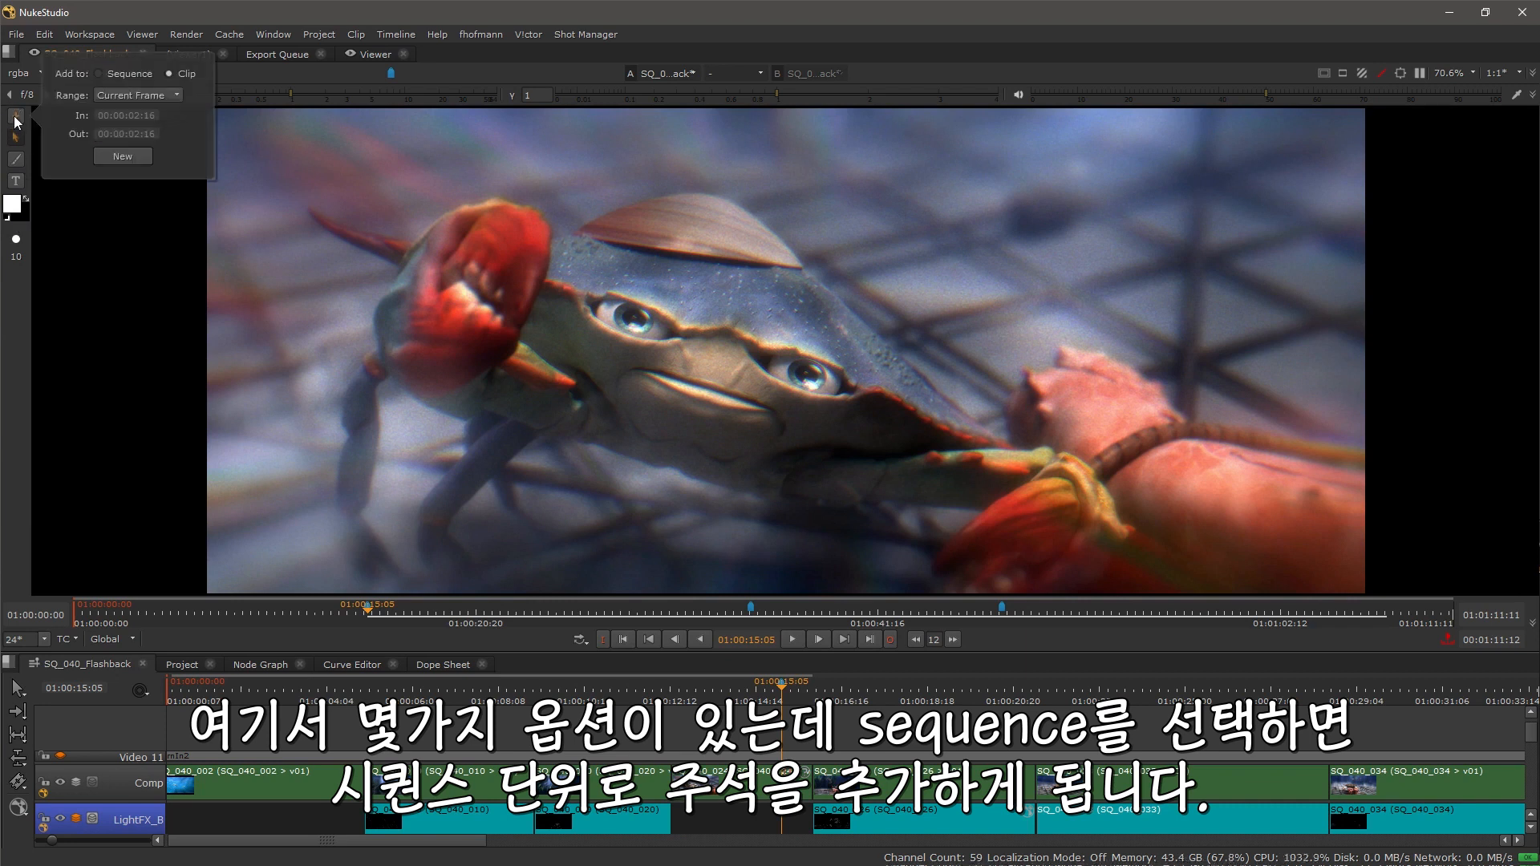
left_click(125, 75)
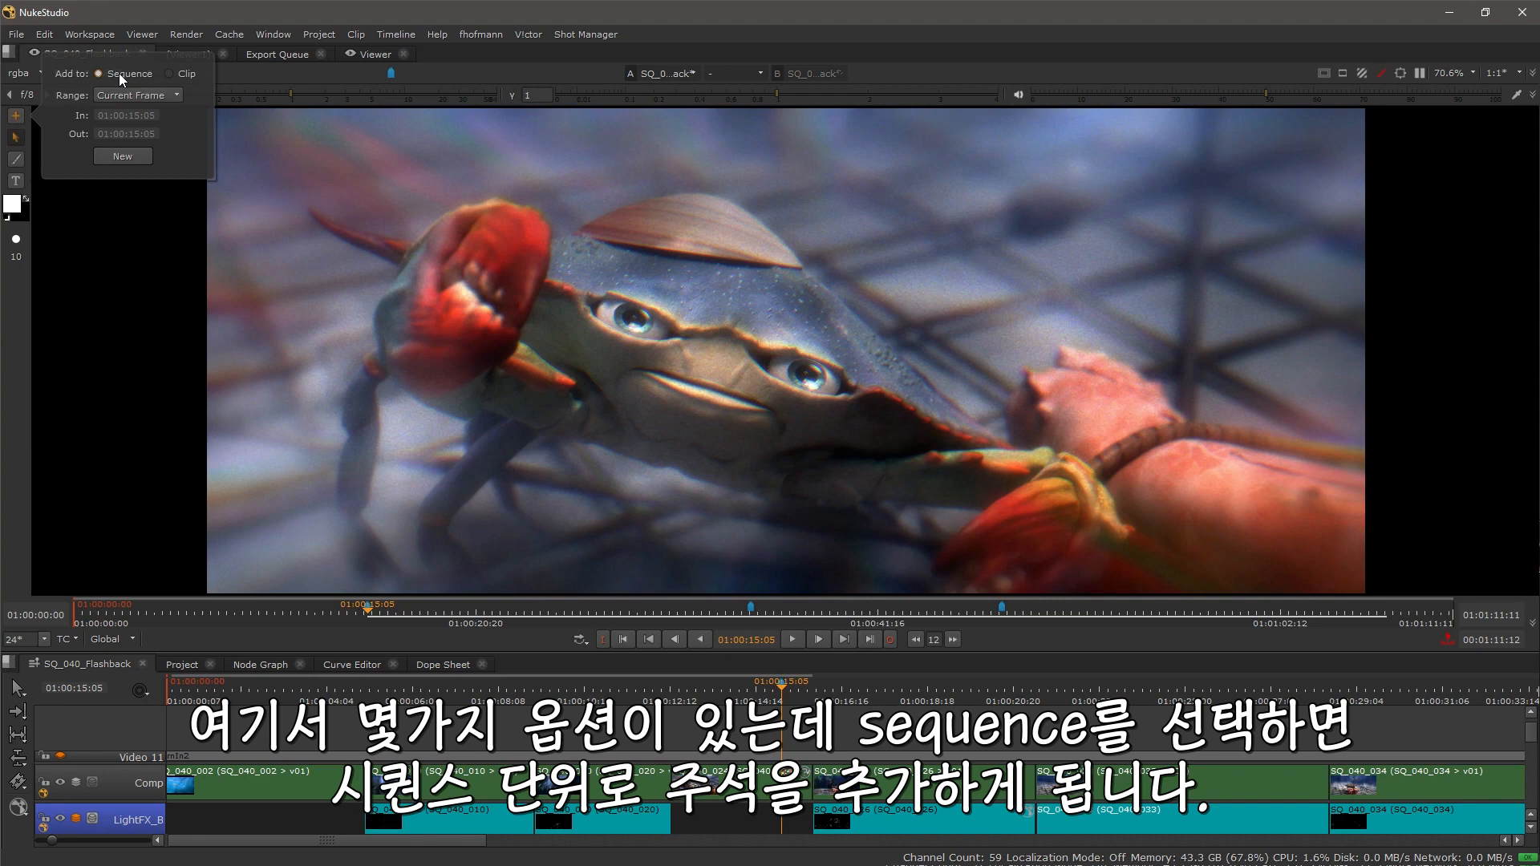
left_click(170, 94)
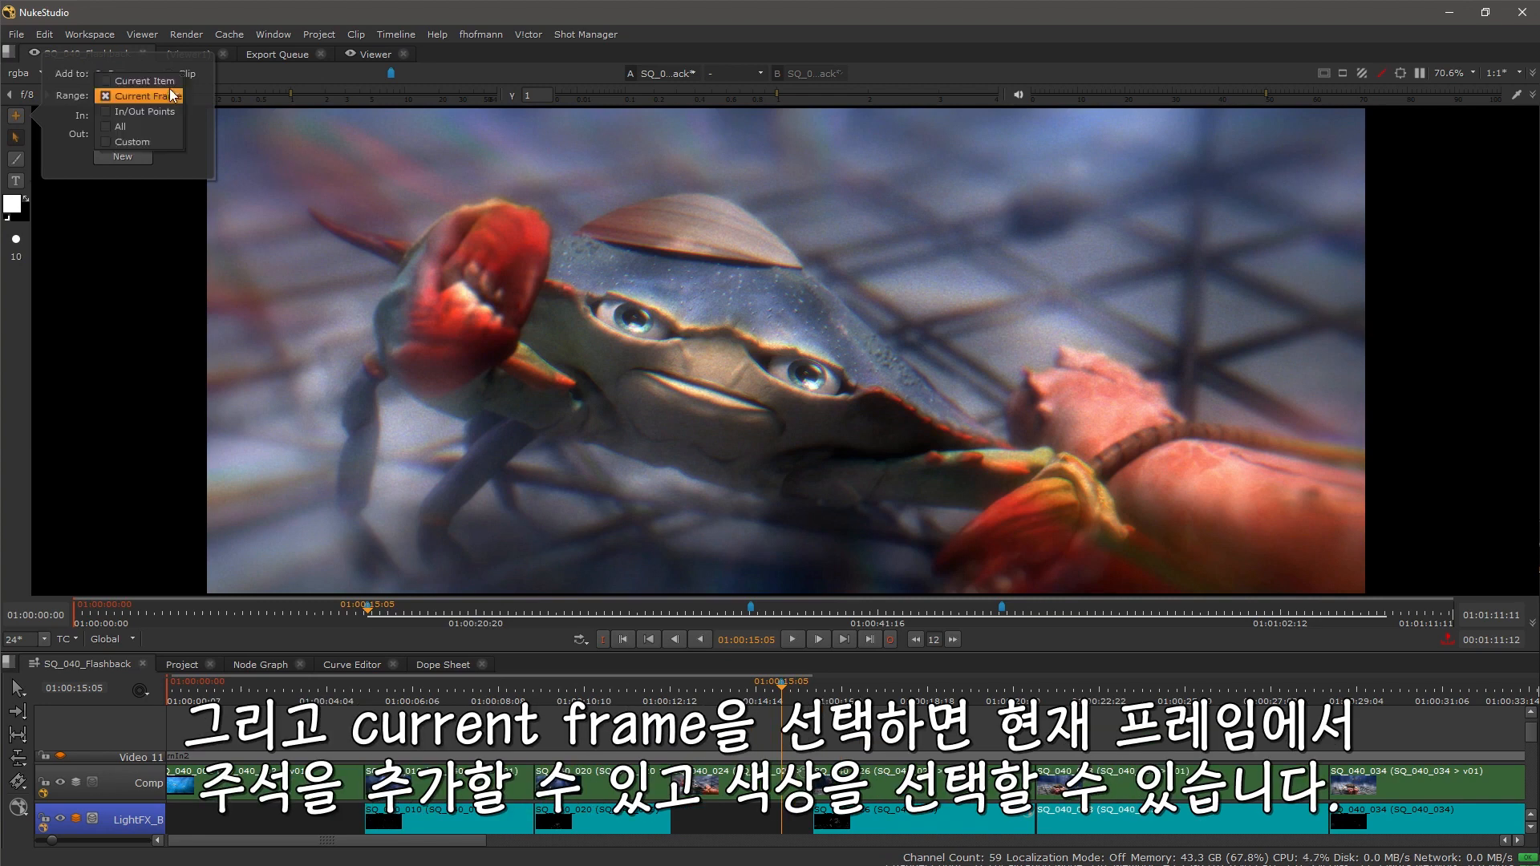
left_click(170, 96)
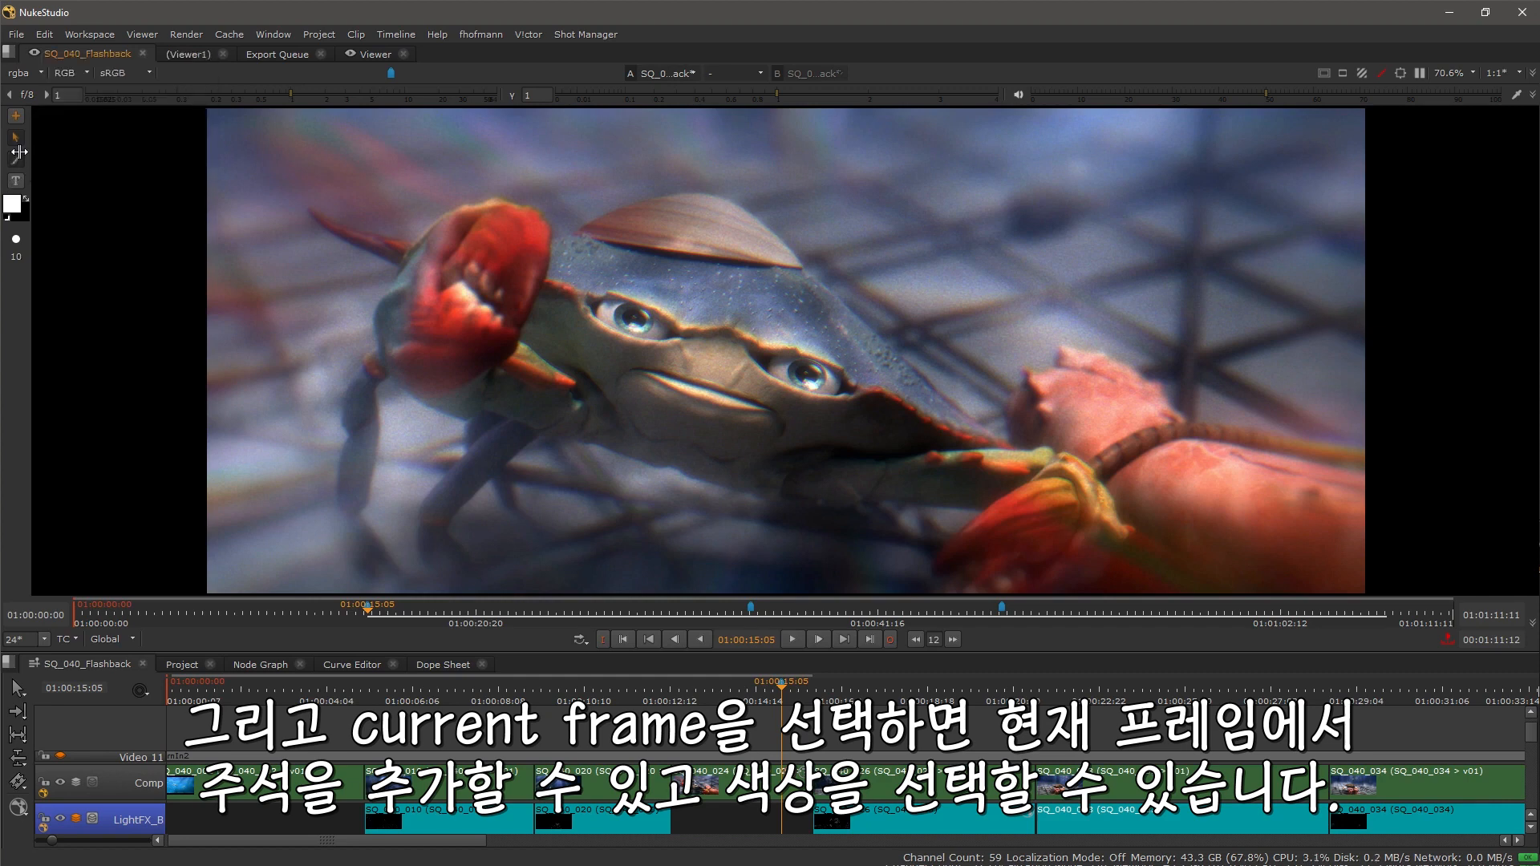
Step: Set a pink annotation brush of size 7 and circle the blurred background crab at 01:00:16:12
left_click(14, 206)
left_click_drag(125, 195, 161, 228)
left_click_drag(784, 682, 834, 689)
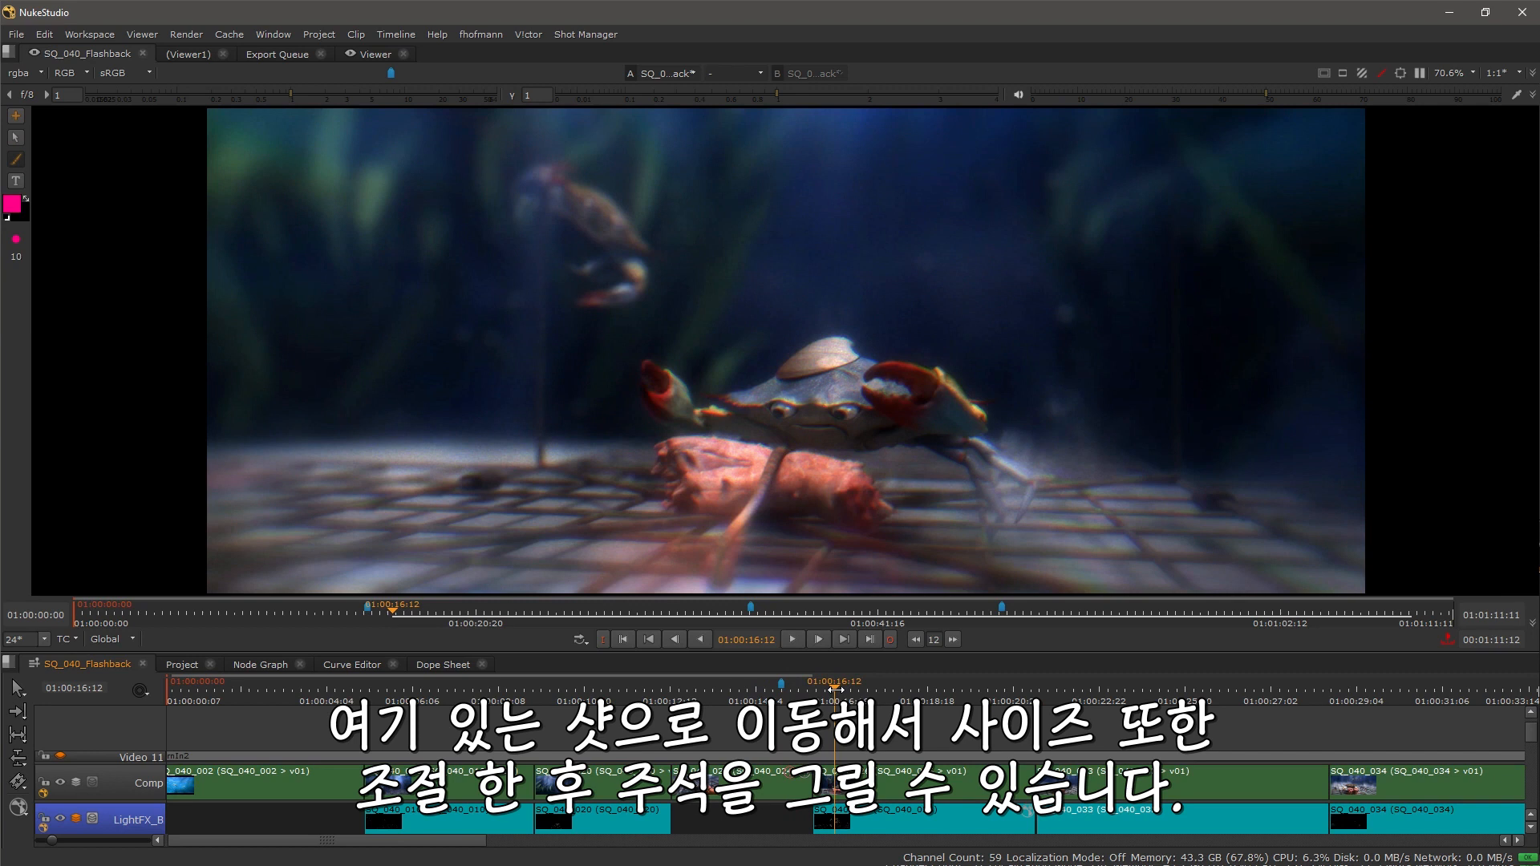
left_click(15, 240)
left_click_drag(118, 248, 103, 239)
mouse_move(671, 328)
left_mouse_down()
mouse_move(623, 349)
mouse_move(611, 325)
left_mouse_up()
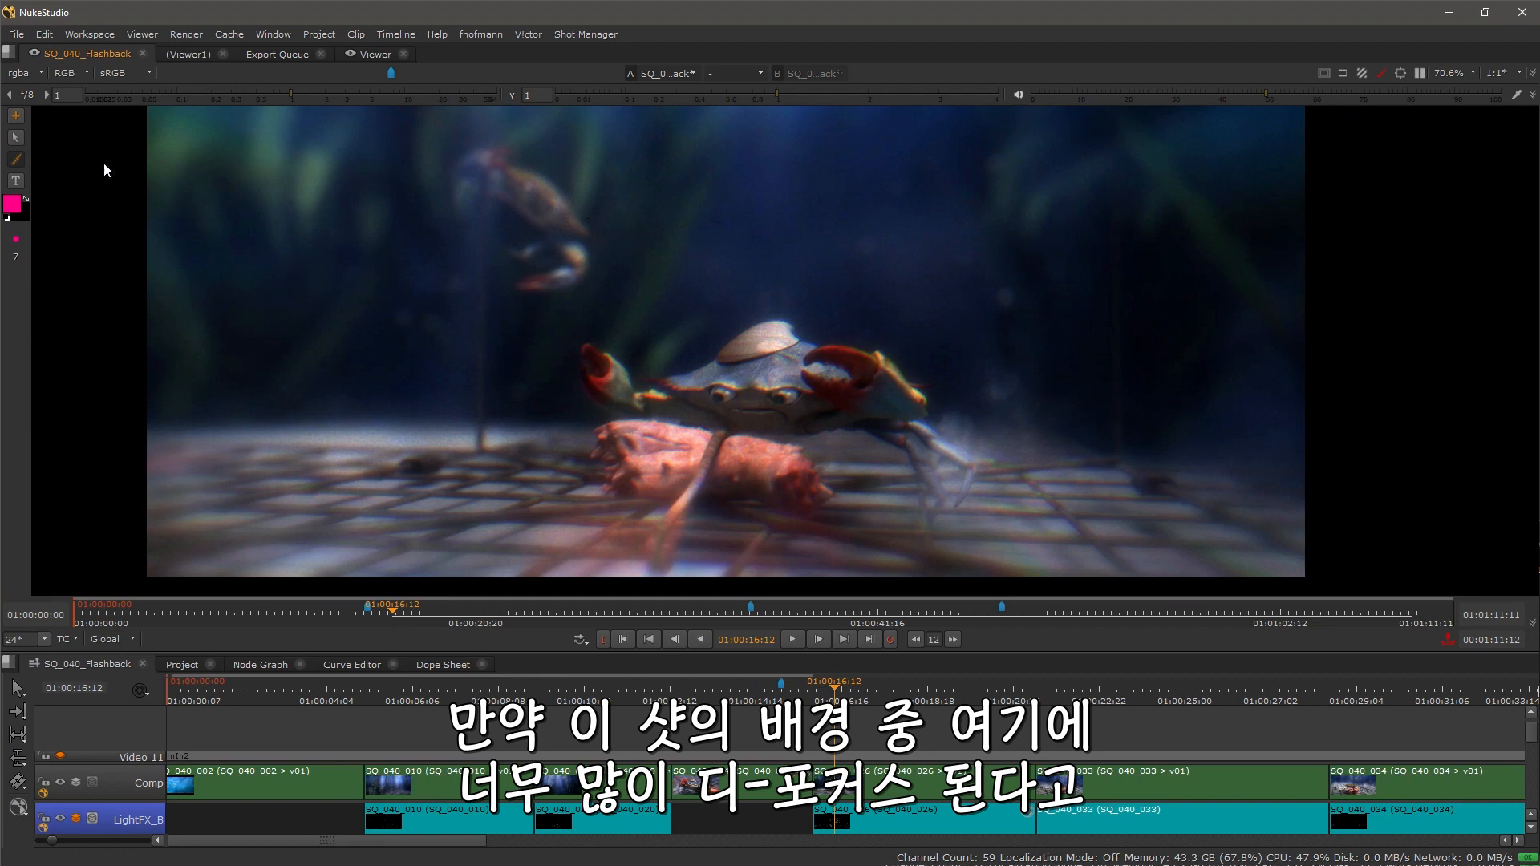
mouse_move(570, 161)
left_mouse_down()
mouse_move(474, 158)
mouse_move(436, 239)
mouse_move(549, 277)
mouse_move(572, 212)
mouse_move(565, 157)
left_mouse_up()
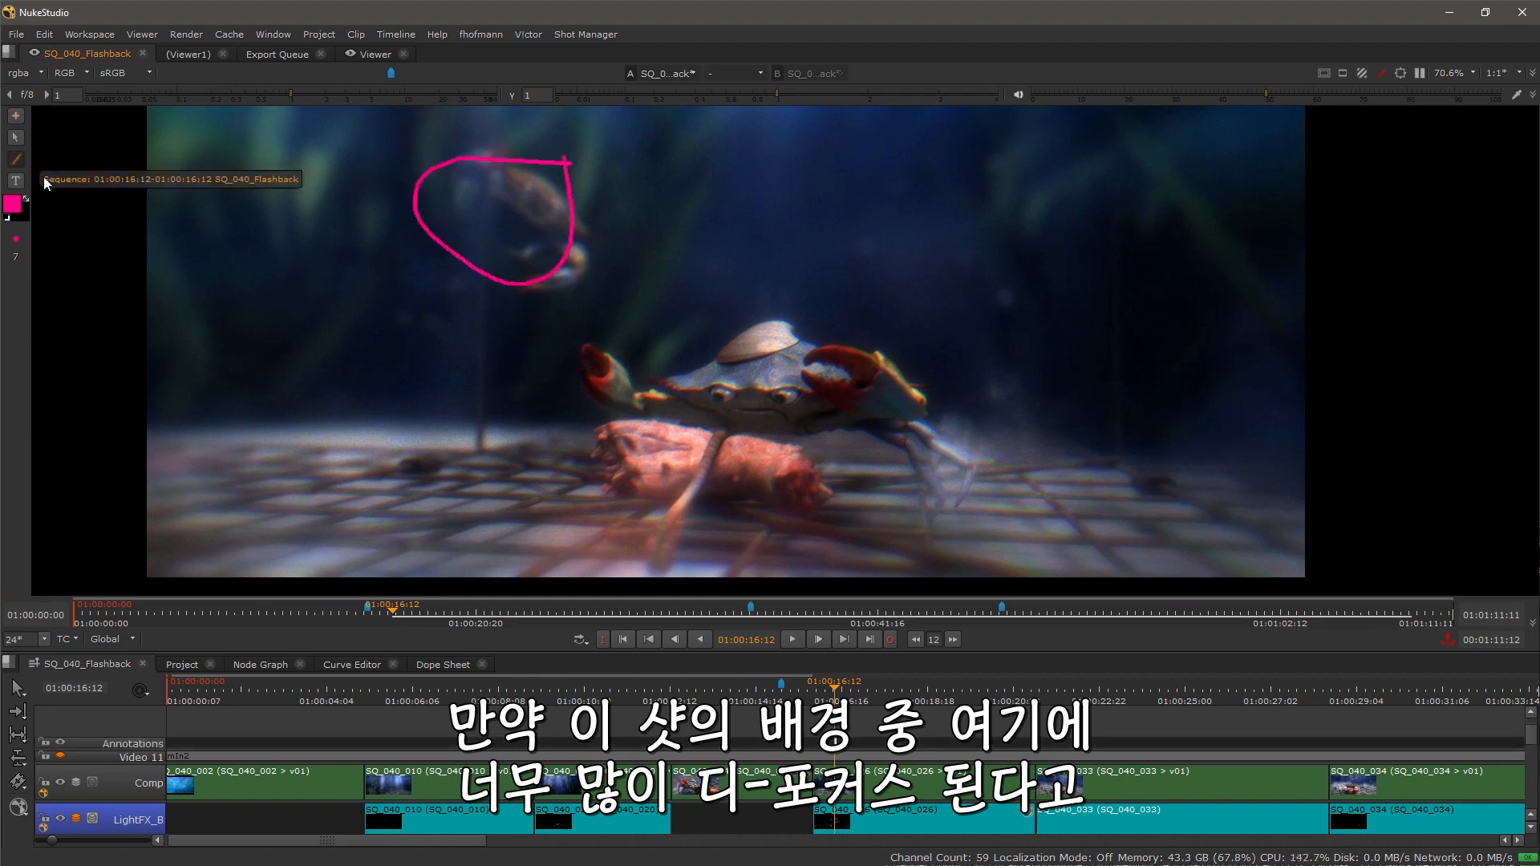
Step: Add the text annotation "too much dof" and move it just below the pink circle
left_click(15, 181)
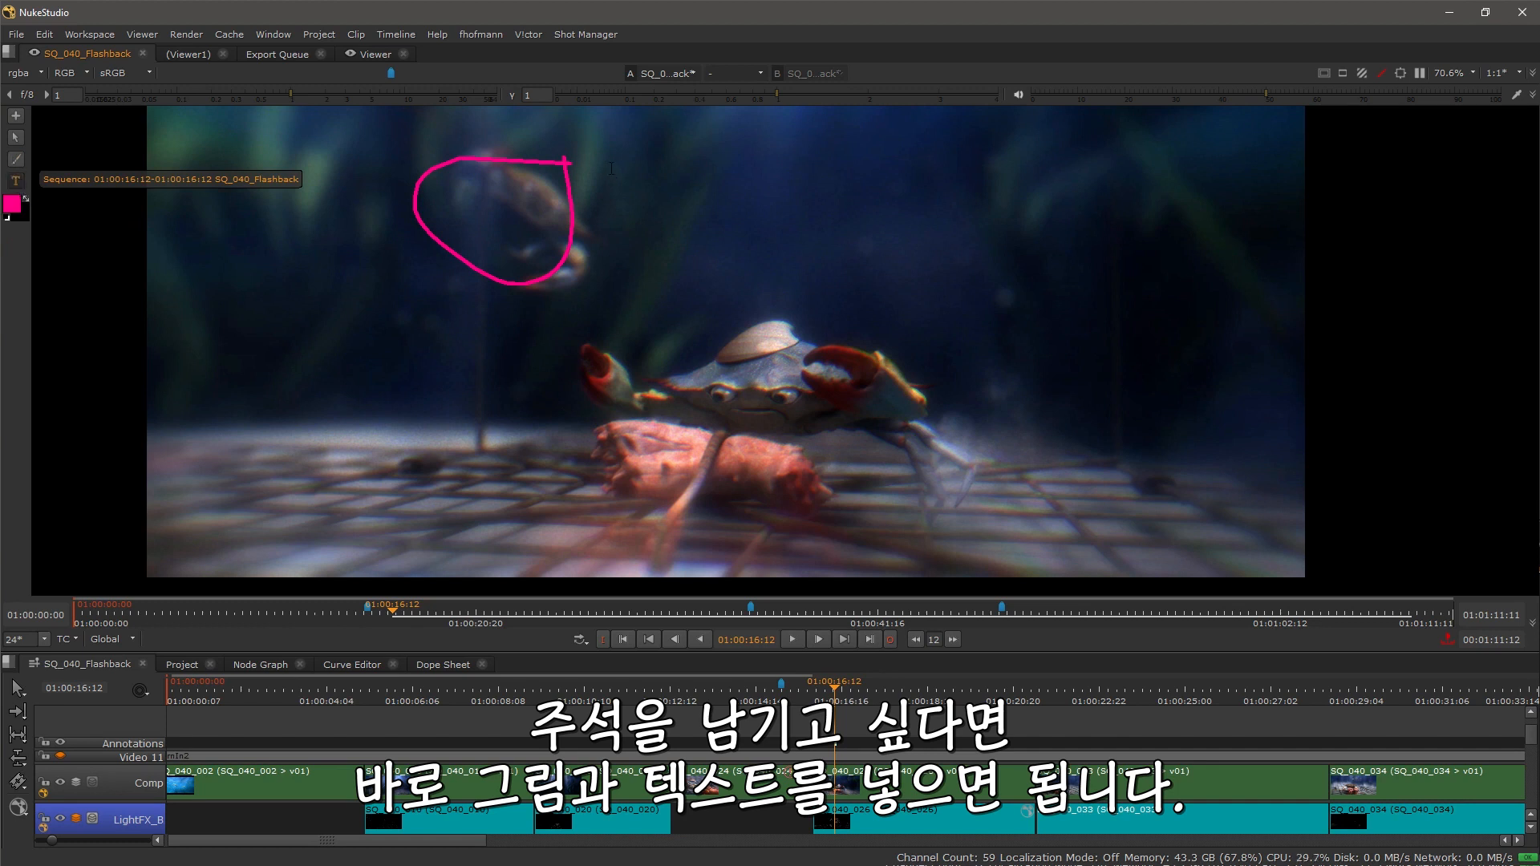
left_click(767, 225)
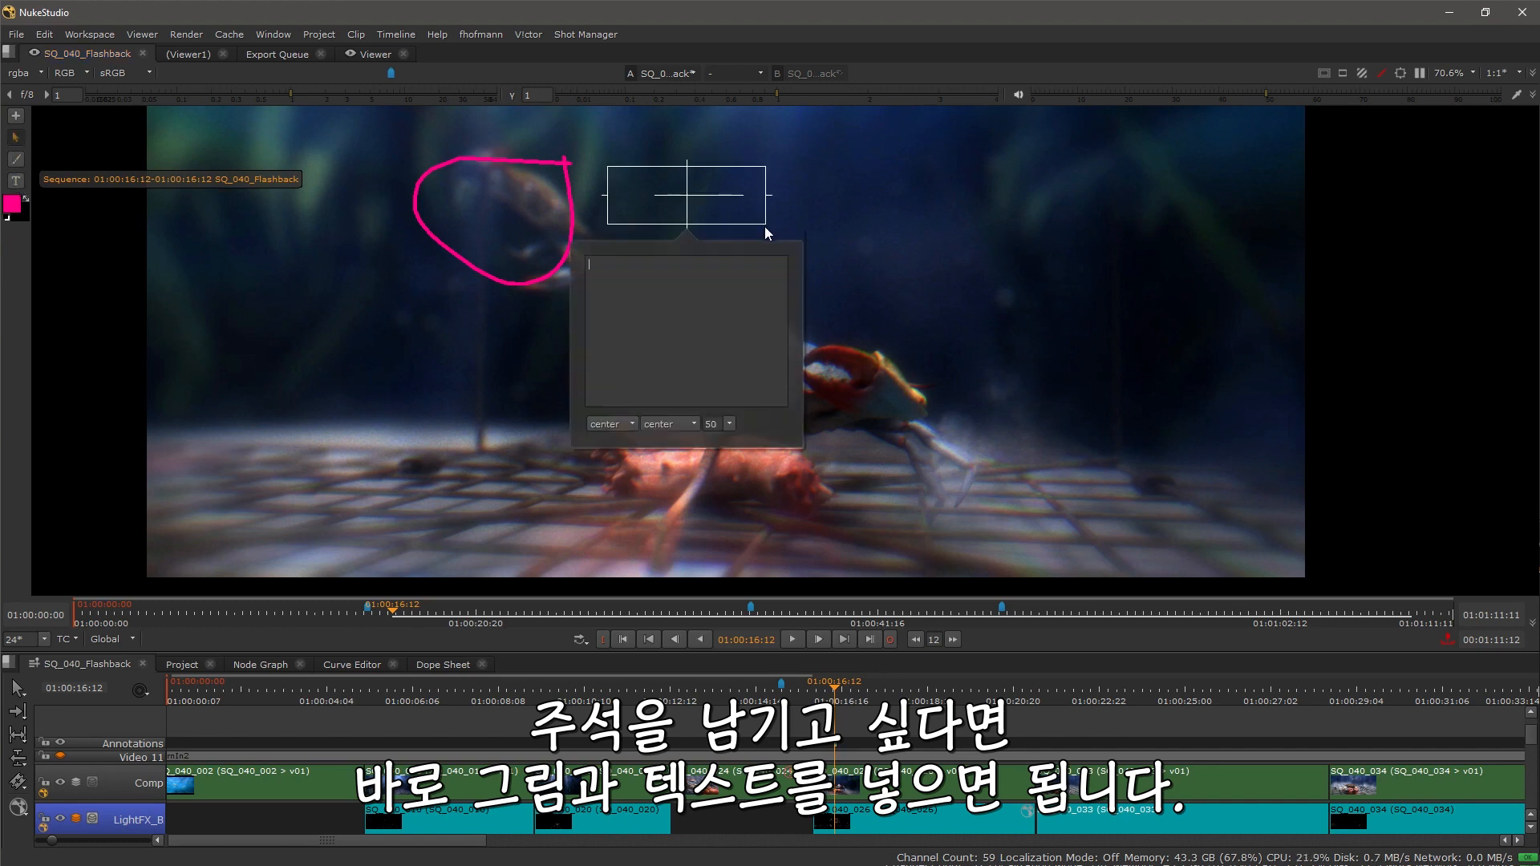
type("too much")
key("Return")
type("dof")
left_click(730, 191)
left_click_drag(767, 195, 816, 195)
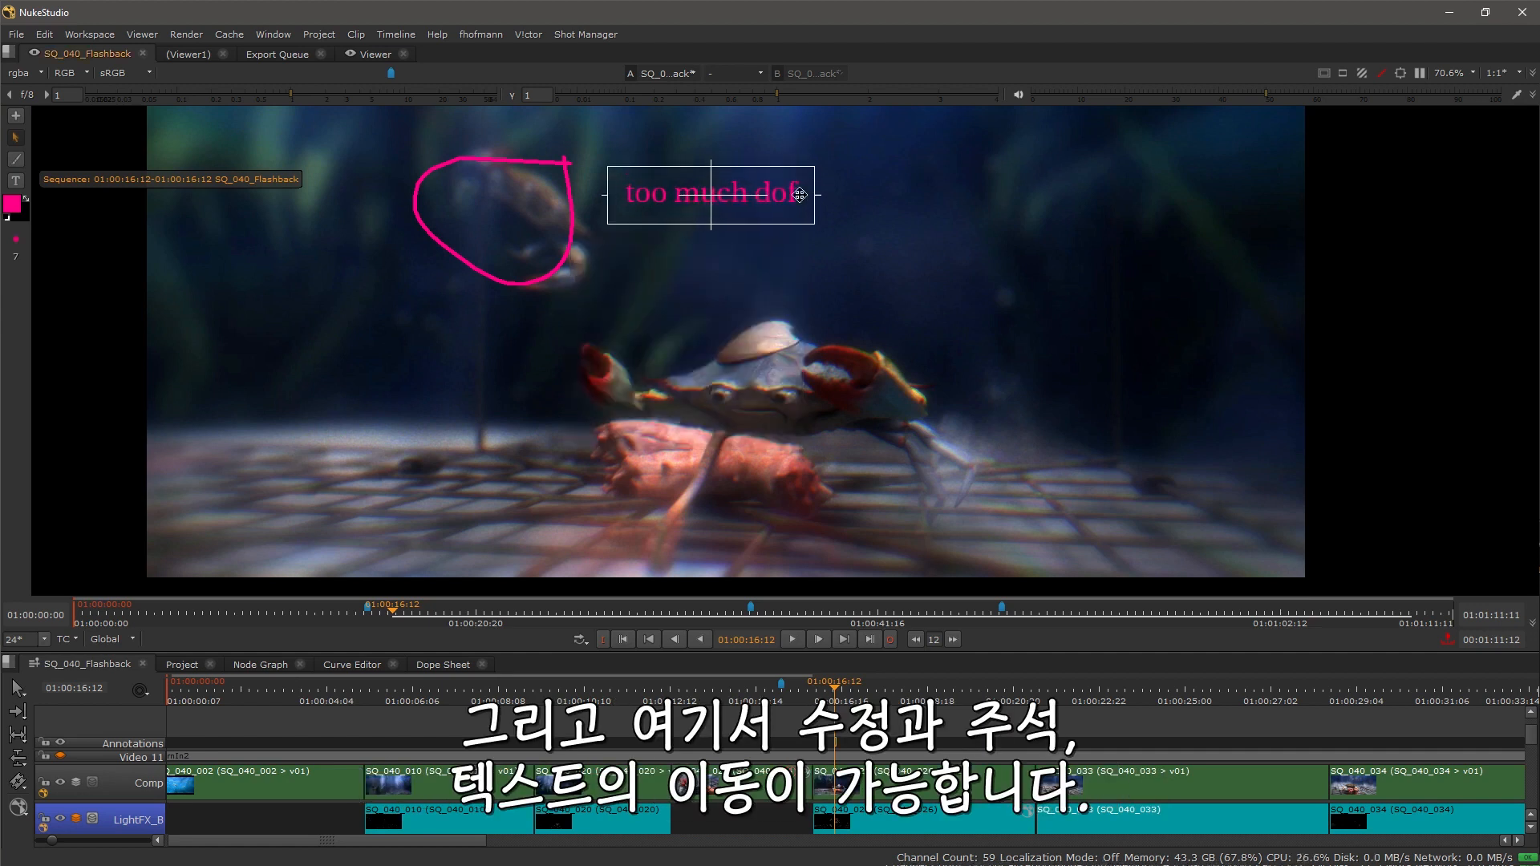
mouse_move(711, 195)
left_mouse_down()
mouse_move(372, 262)
mouse_move(416, 300)
left_mouse_up()
left_click(406, 372)
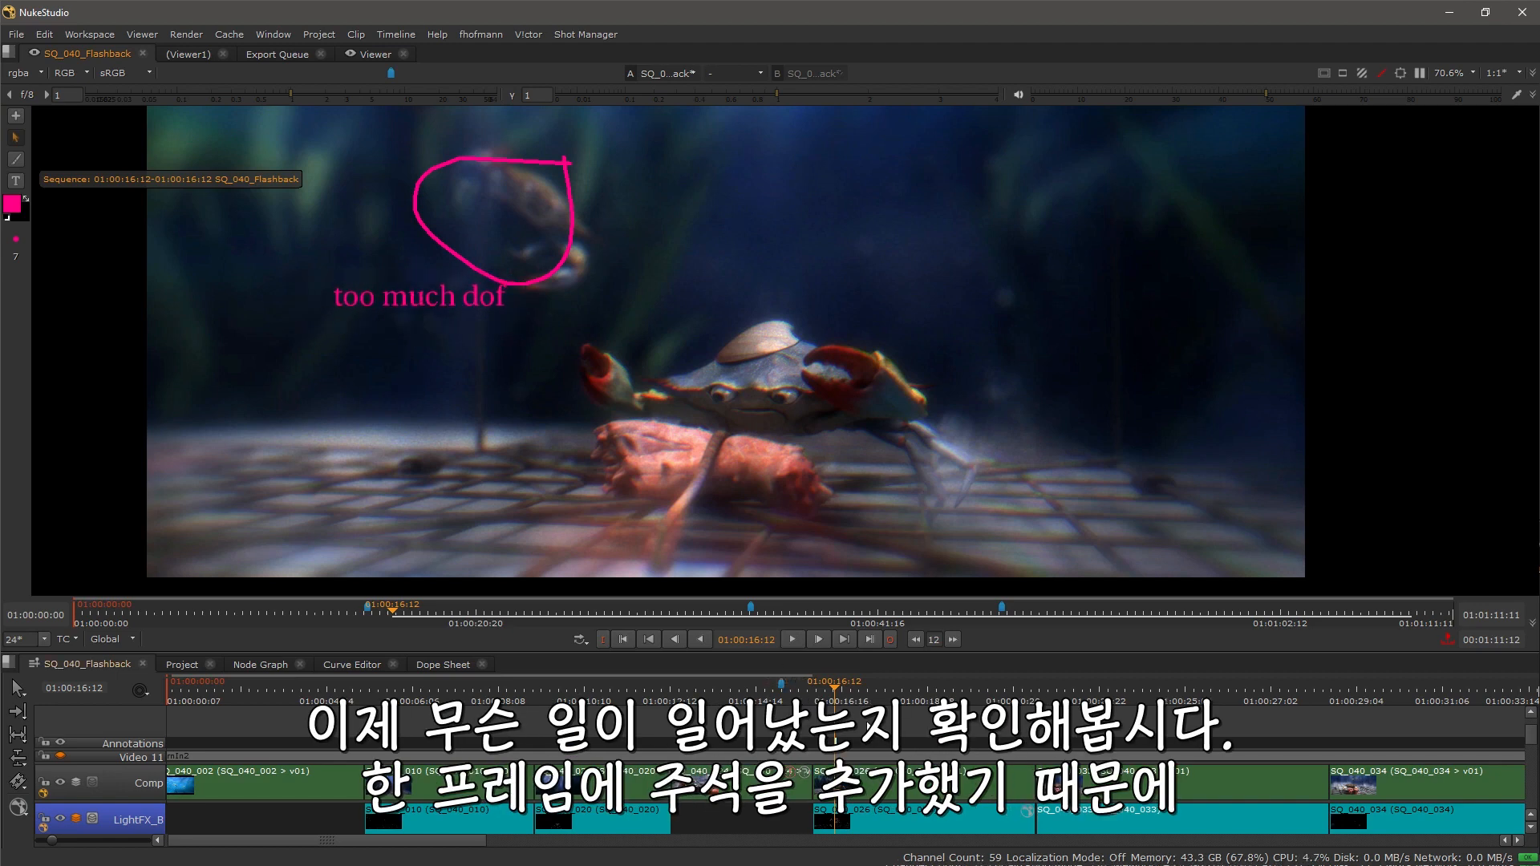
Step: Lengthen the annotation on the Annotations track to span 01:00:16:03 to 01:00:17:06
scroll(858, 730, "up", 5)
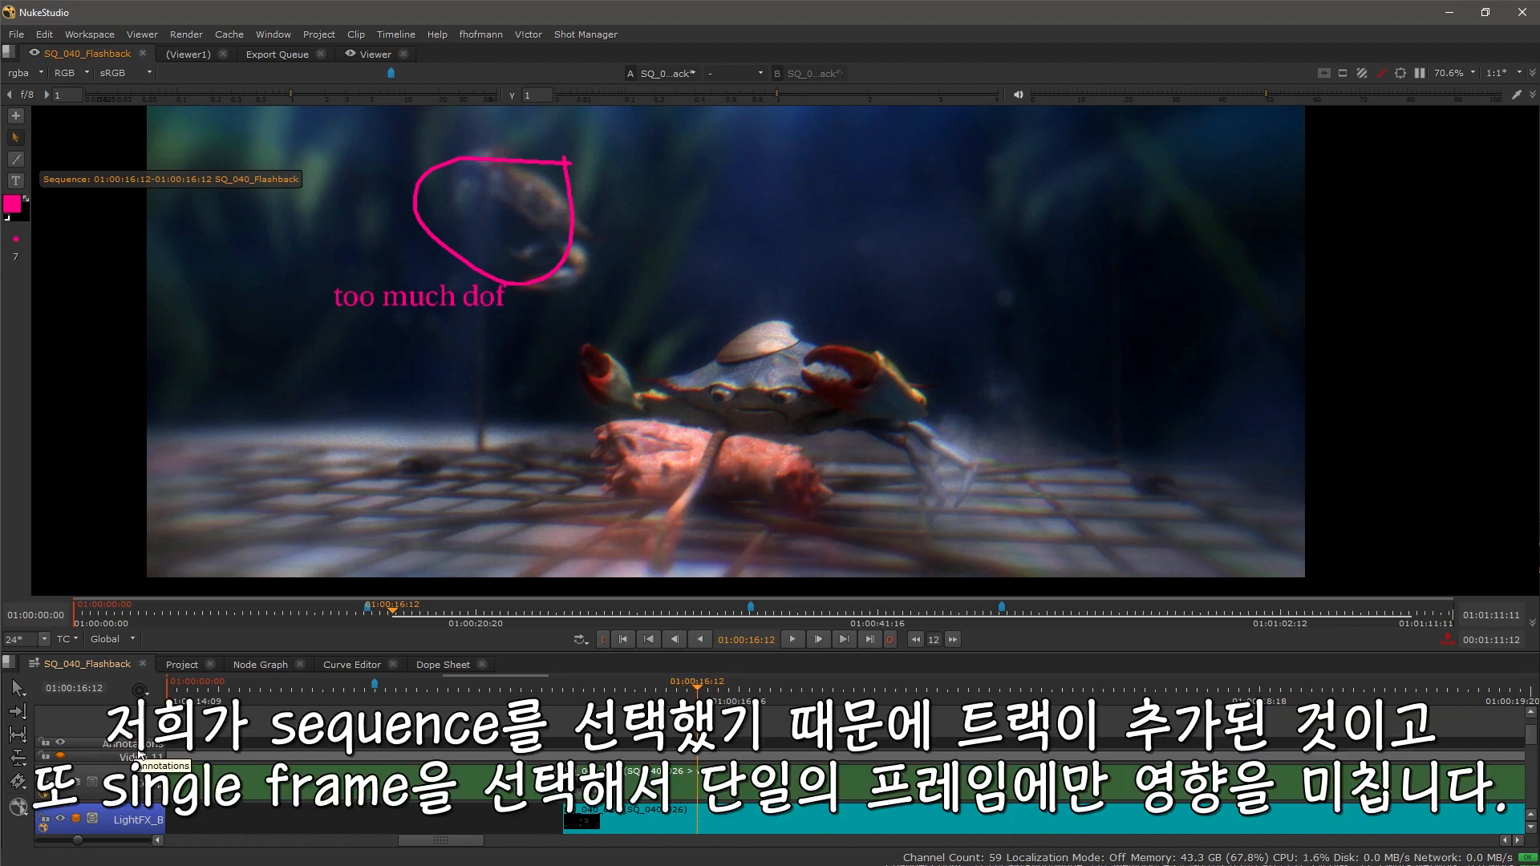
left_click(634, 687)
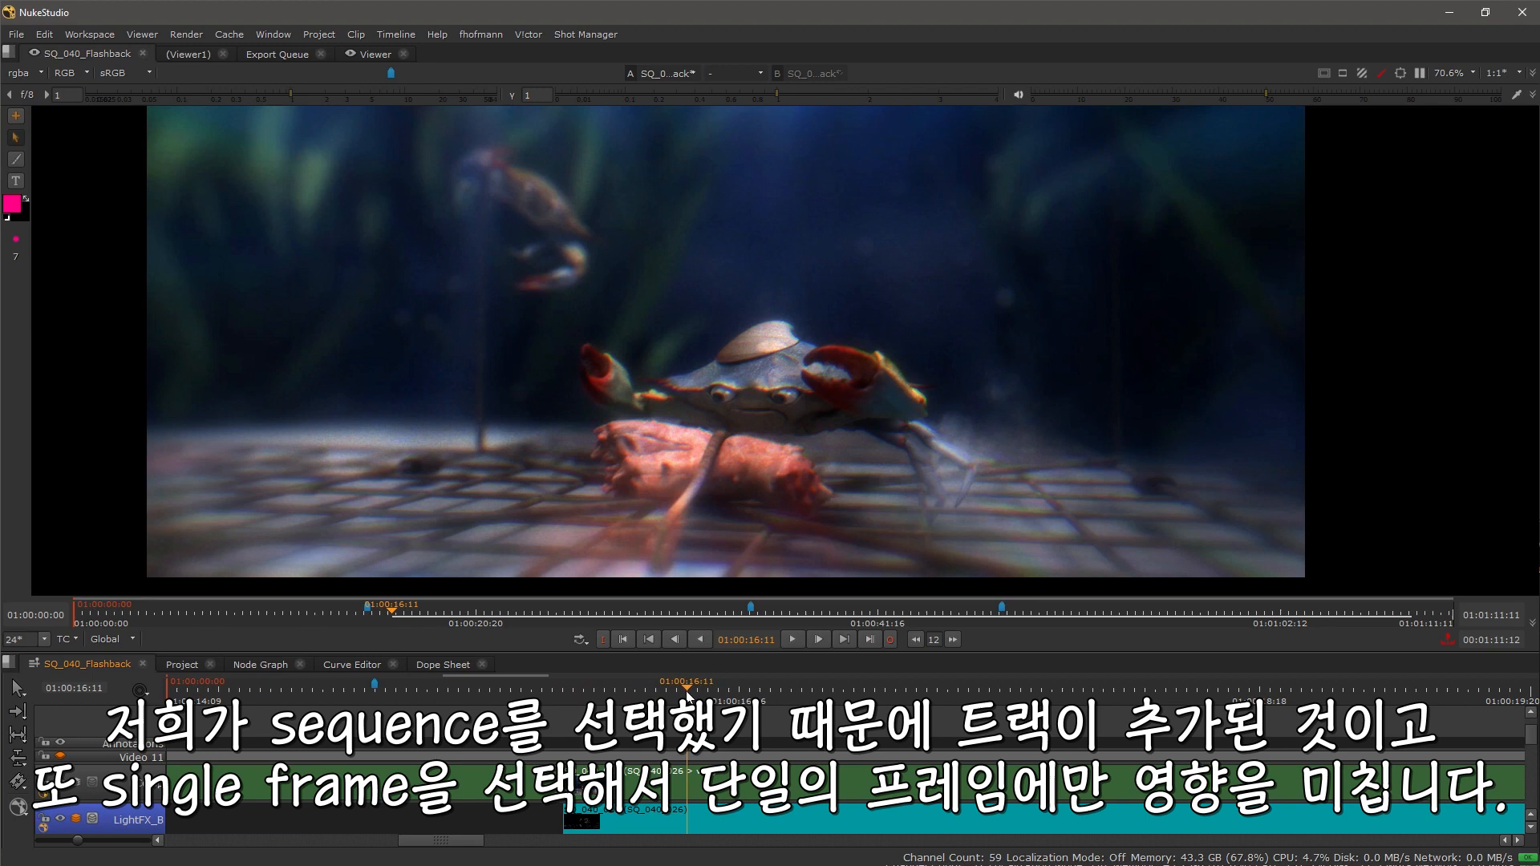
mouse_move(633, 687)
left_mouse_down()
mouse_move(769, 691)
mouse_move(706, 692)
left_mouse_up()
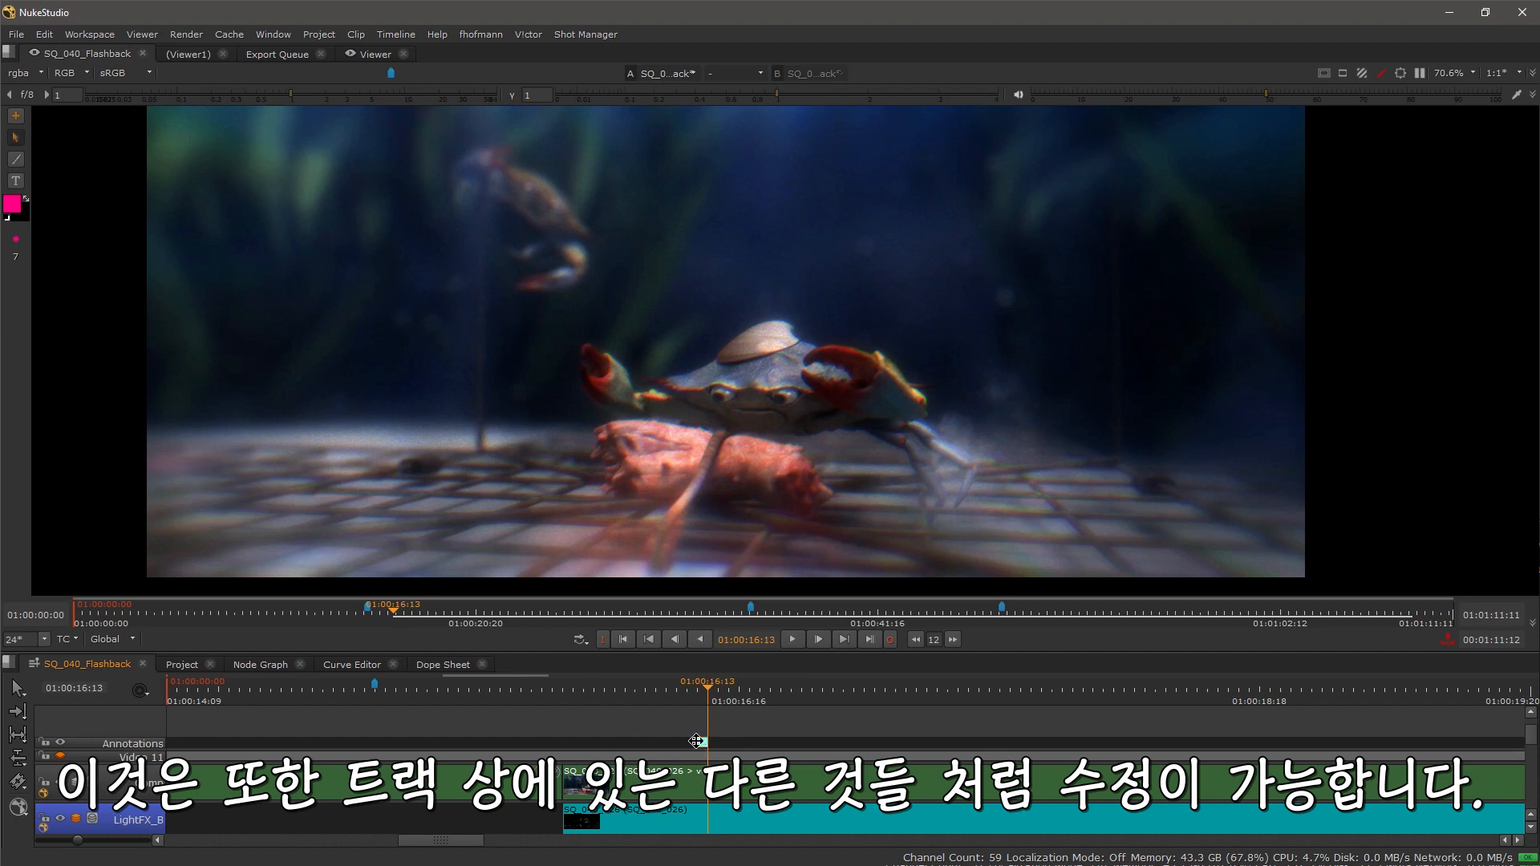
scroll(698, 736, "up", 1)
scroll(698, 737, "up", 2)
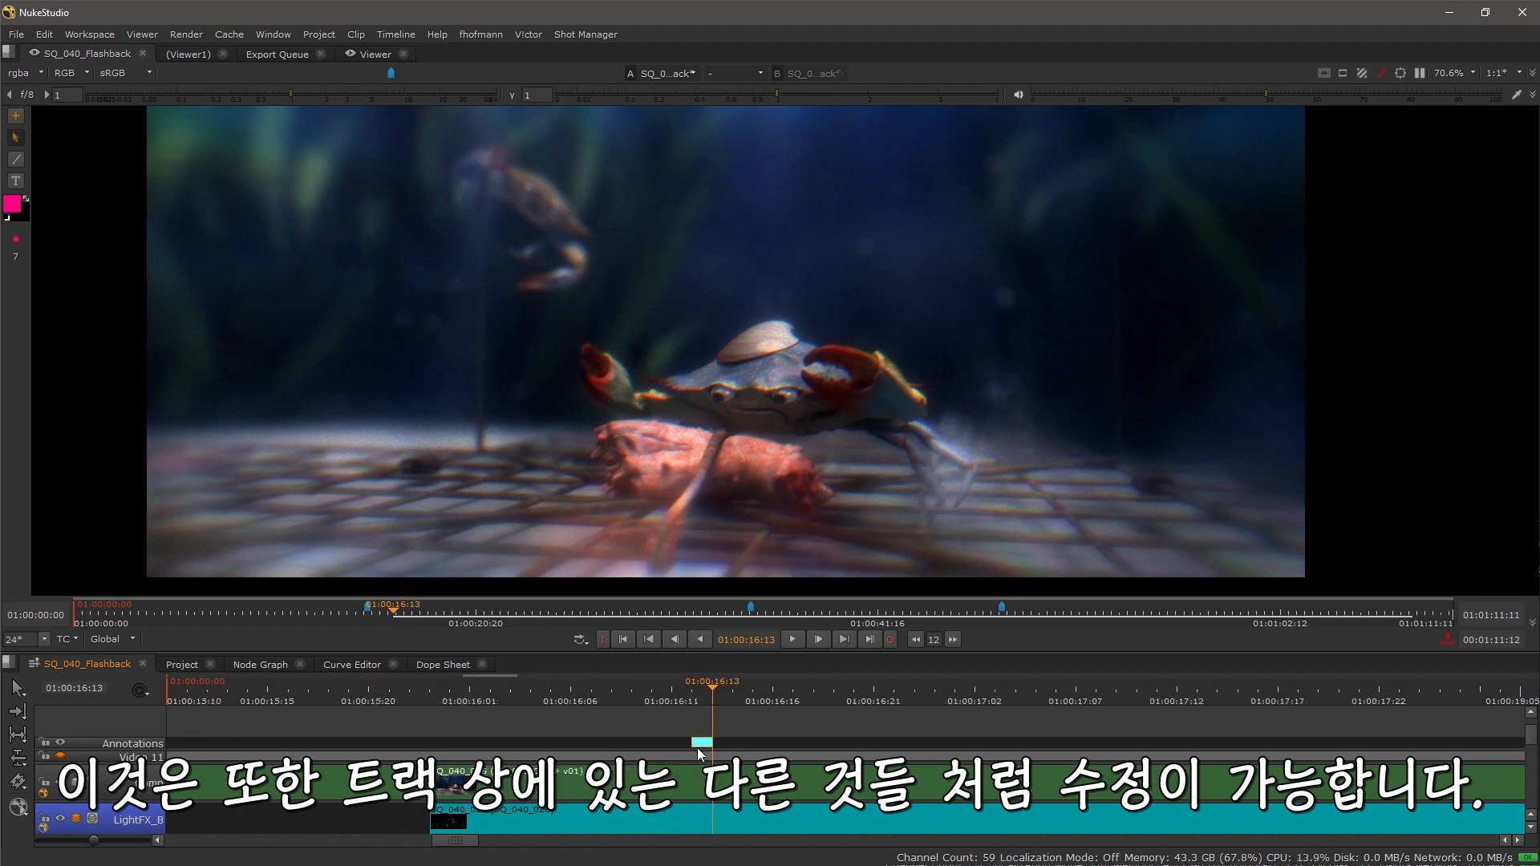
left_click_drag(695, 740, 513, 739)
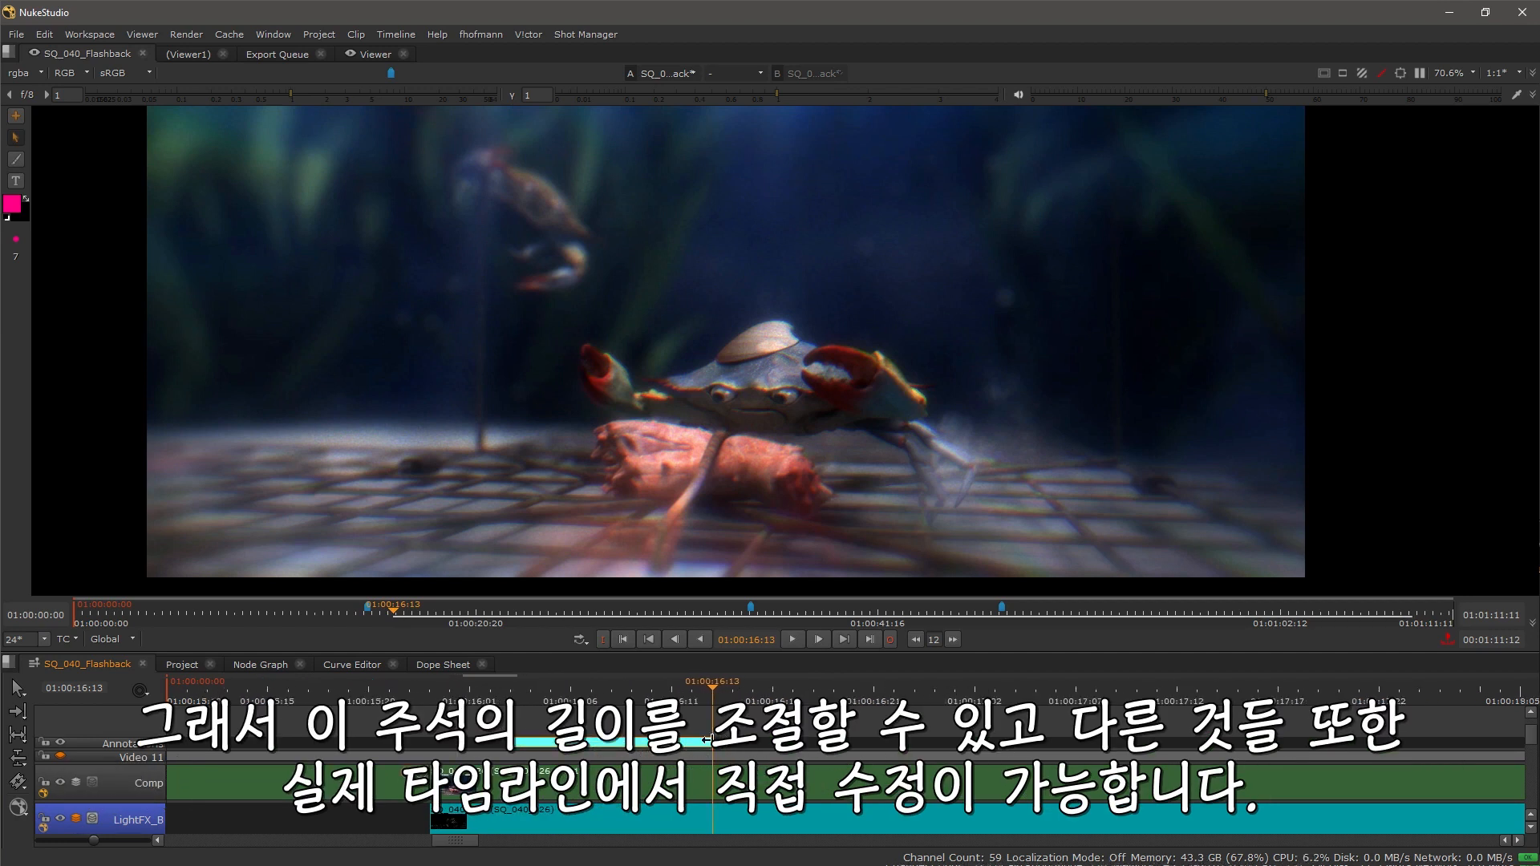
left_click_drag(711, 739, 1072, 740)
Step: Create a new sequence annotation with a green brush and circle the crab's claw
scroll(805, 706, "down", 1)
scroll(805, 706, "down", 2)
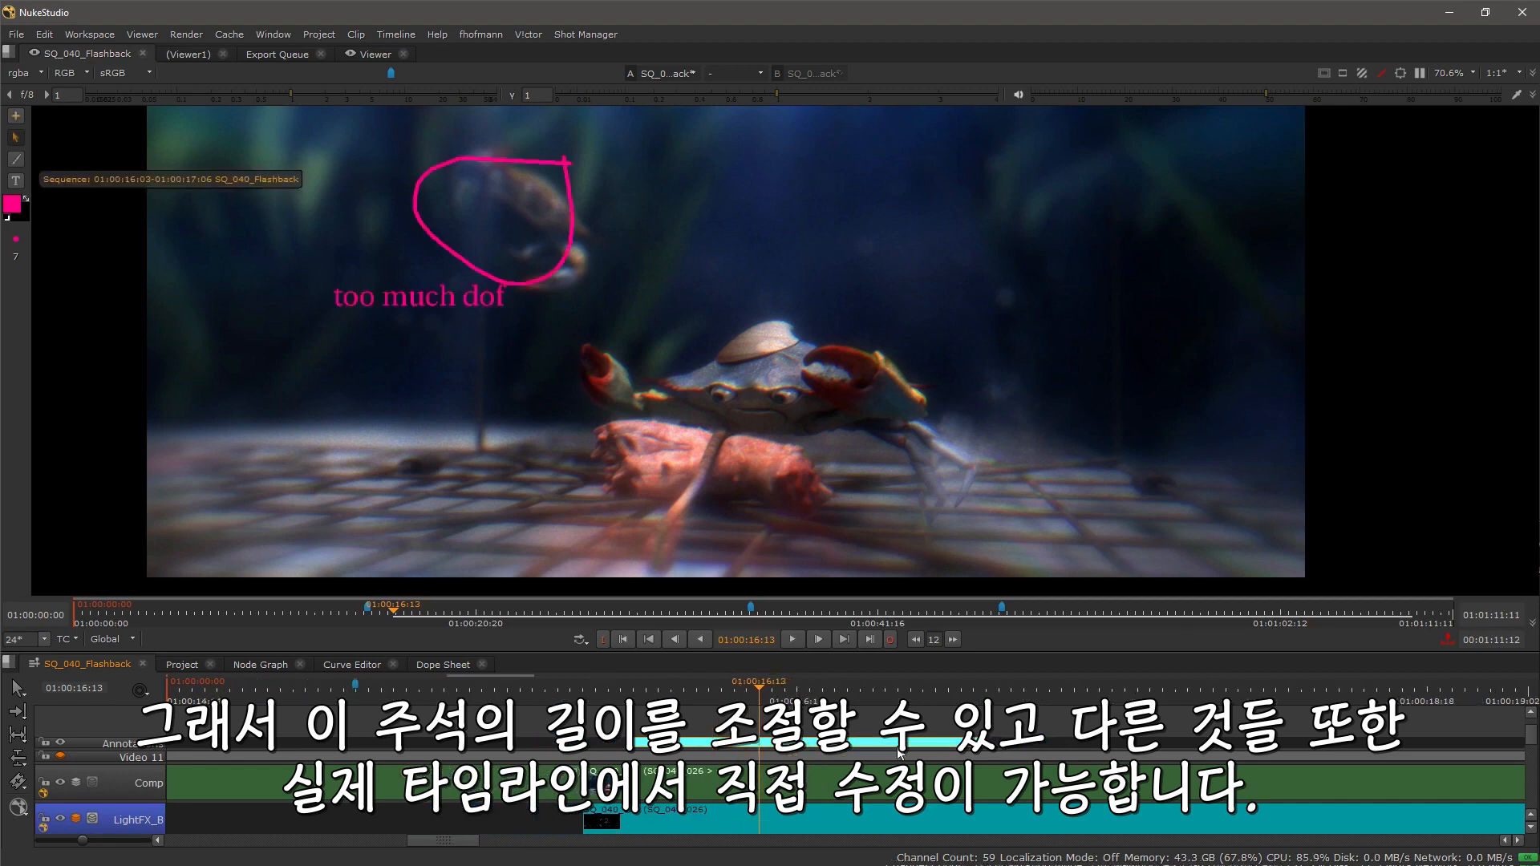
scroll(861, 739, "down", 3)
scroll(861, 739, "down", 2)
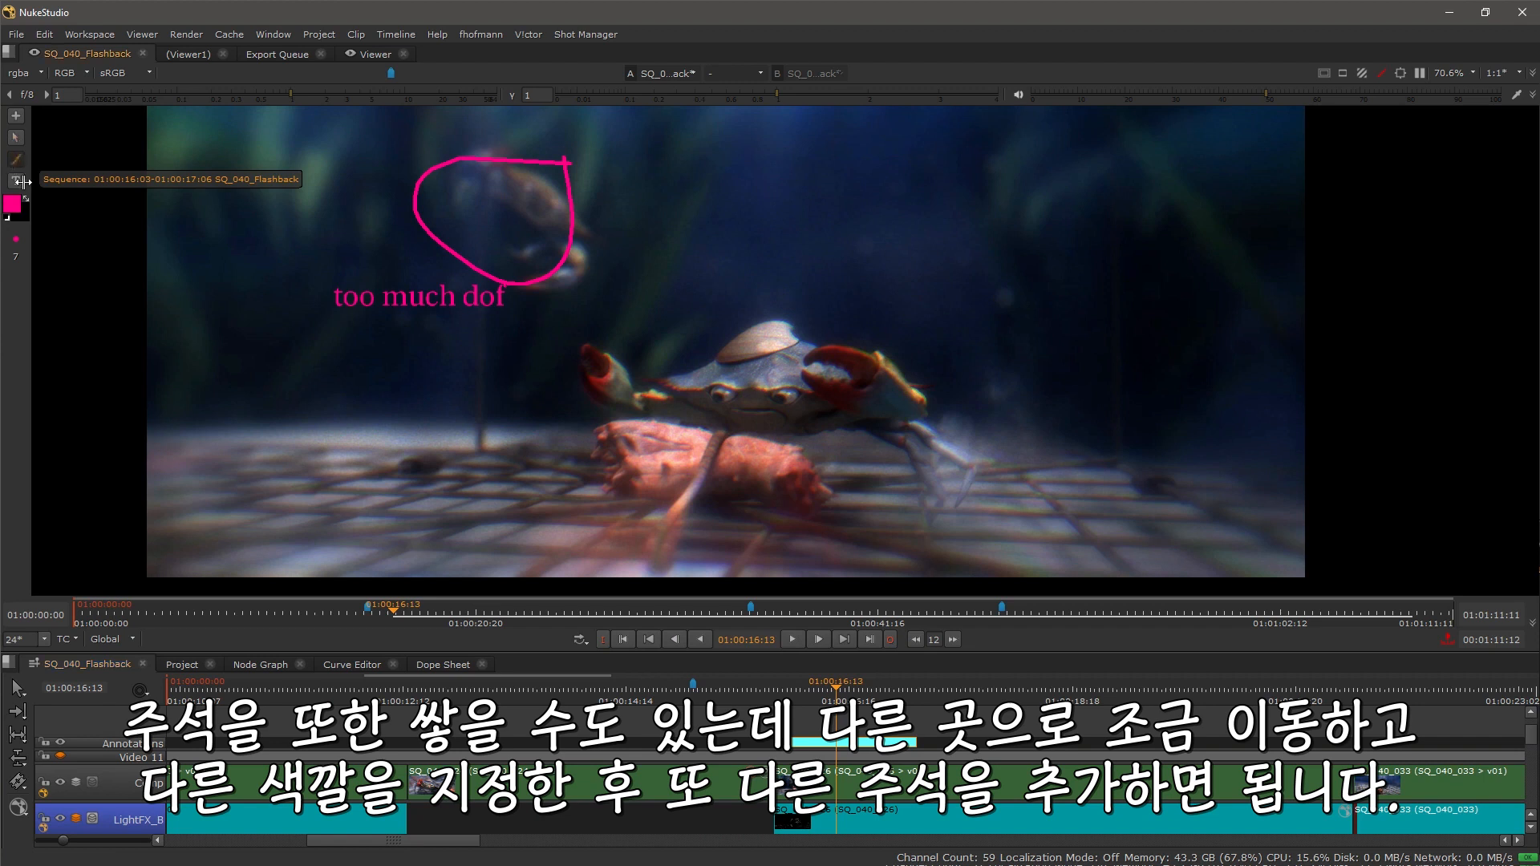
left_click(12, 207)
left_click(87, 170)
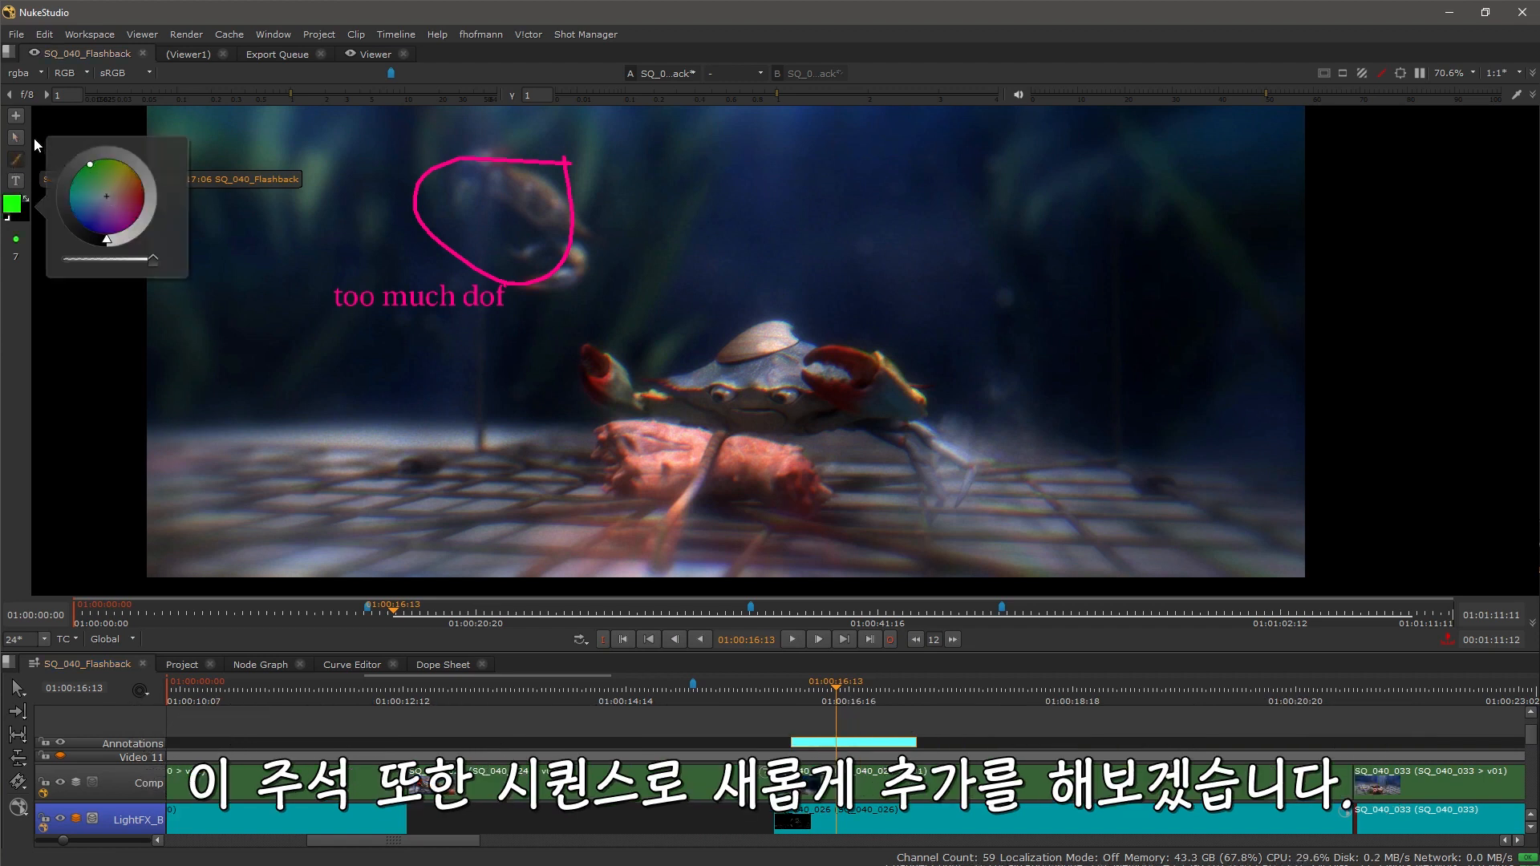
left_click(16, 117)
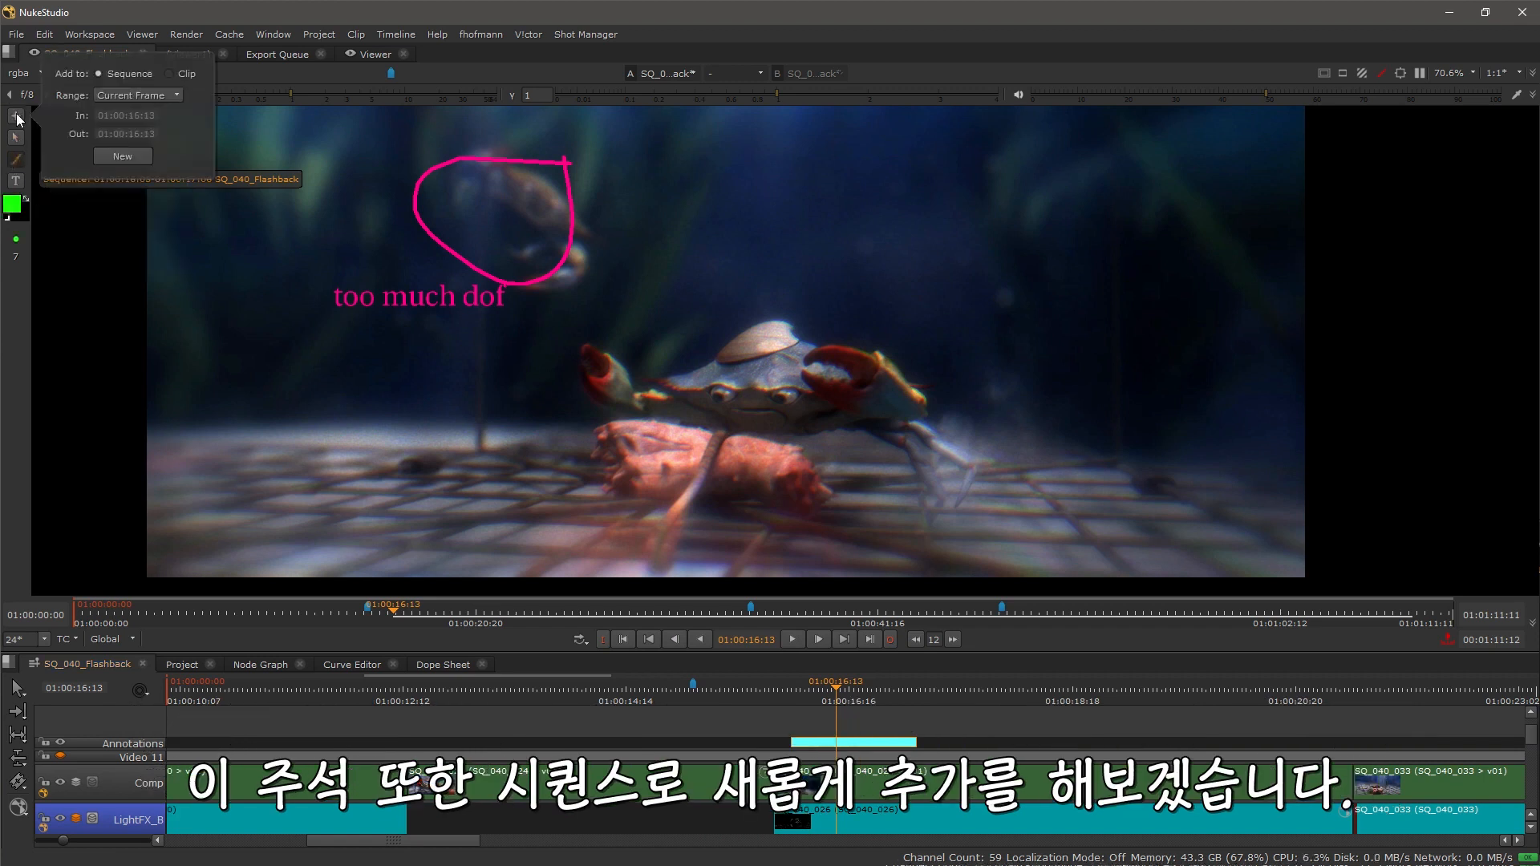
left_click(131, 155)
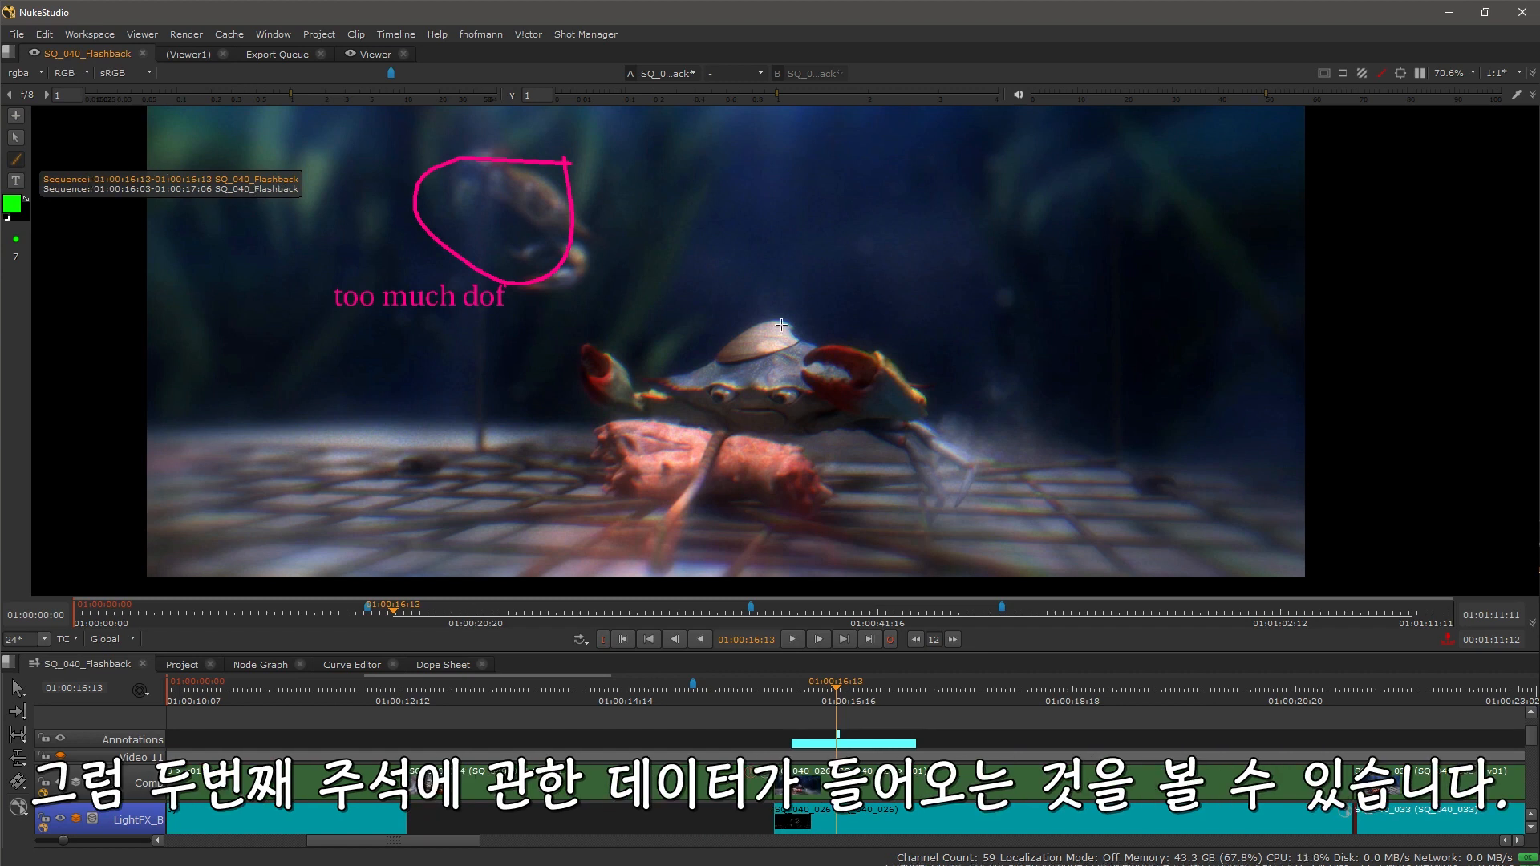
mouse_move(875, 336)
left_mouse_down()
mouse_move(793, 340)
mouse_move(821, 408)
mouse_move(881, 412)
mouse_move(874, 333)
left_mouse_up()
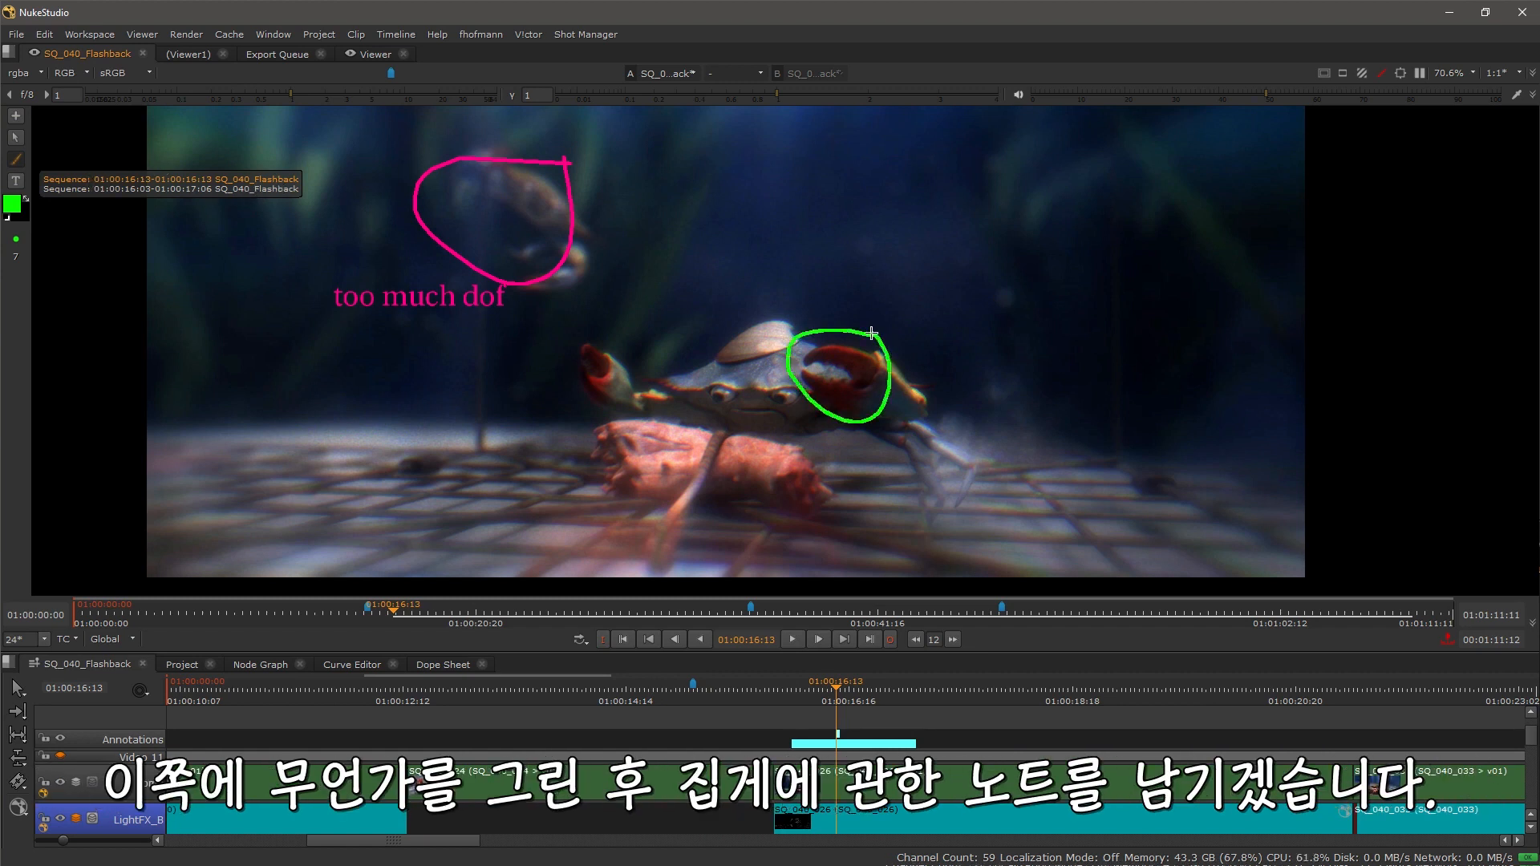
Step: Add the text annotation "Claw" beside the green circle
left_click(15, 181)
left_click_drag(910, 306, 1028, 385)
type("Claw")
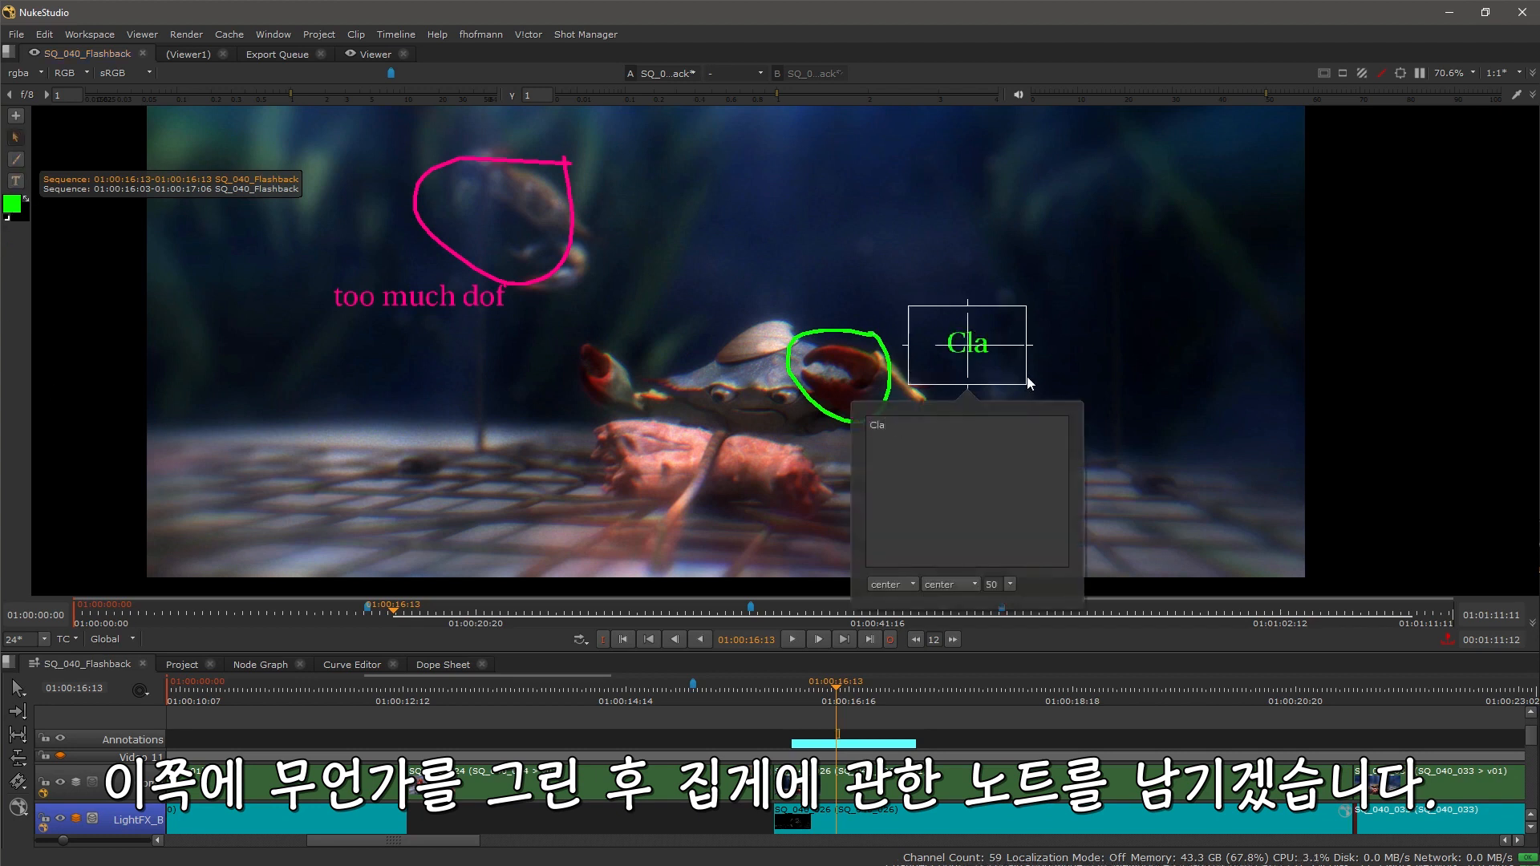
left_click(751, 319)
left_click(629, 367)
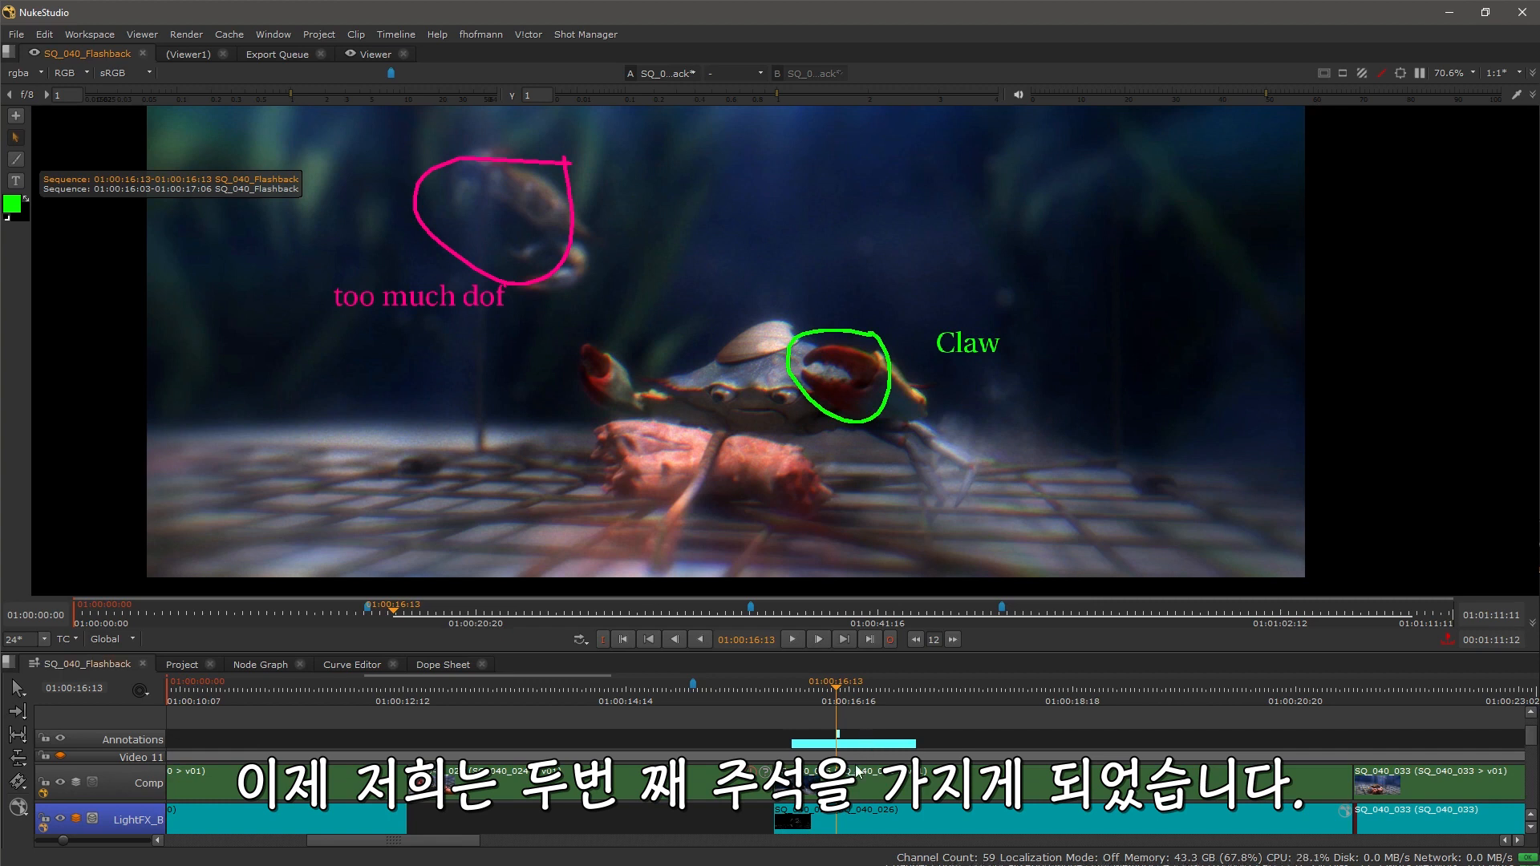
Step: Switch between the two stacked sequence annotations using the viewer's annotation selector
scroll(873, 739, "up", 2)
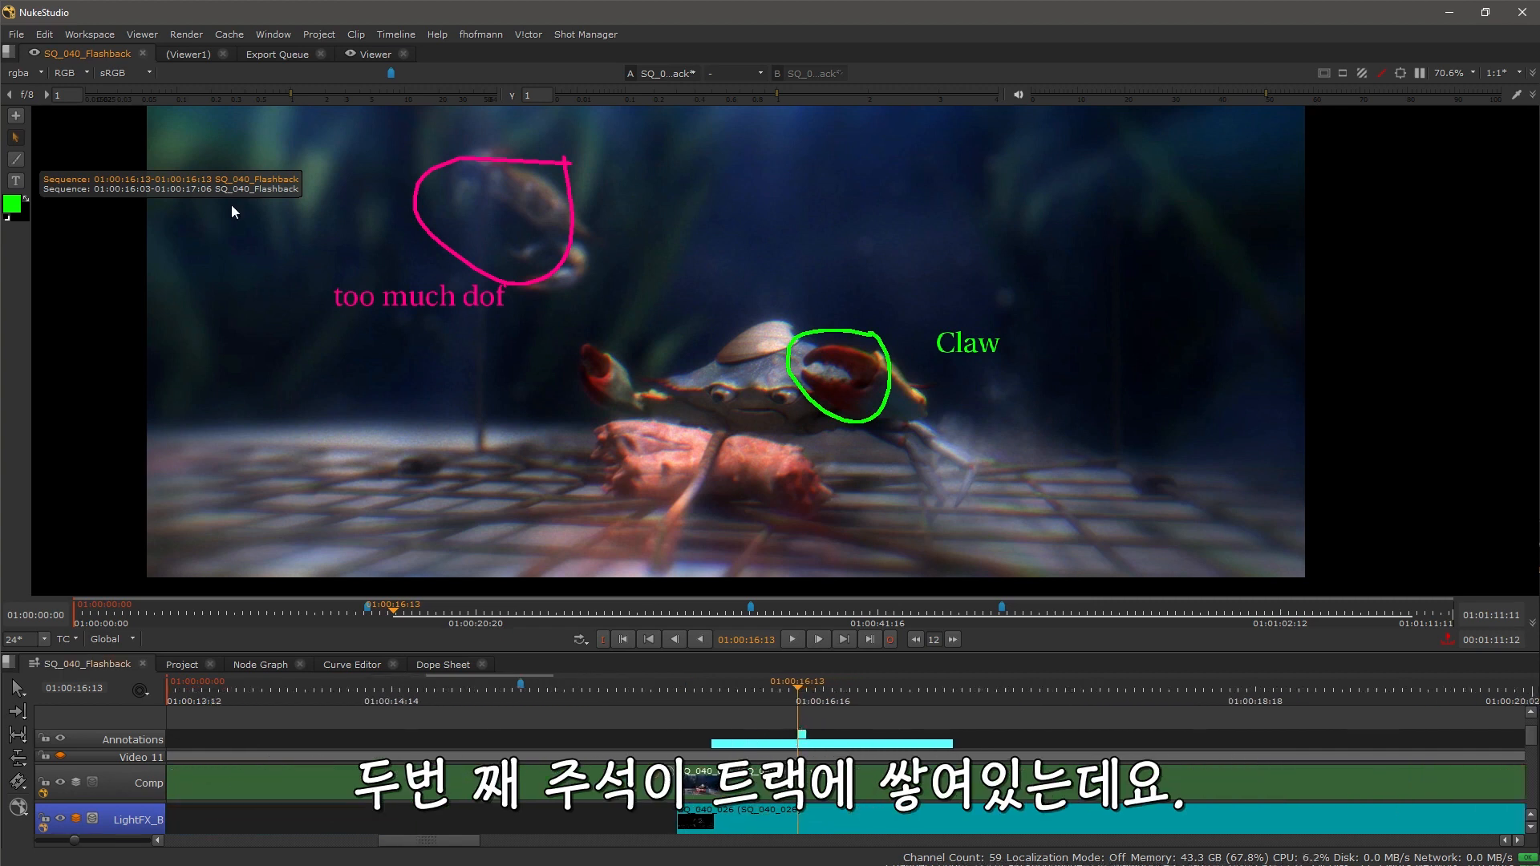
left_click(268, 190)
left_click(268, 178)
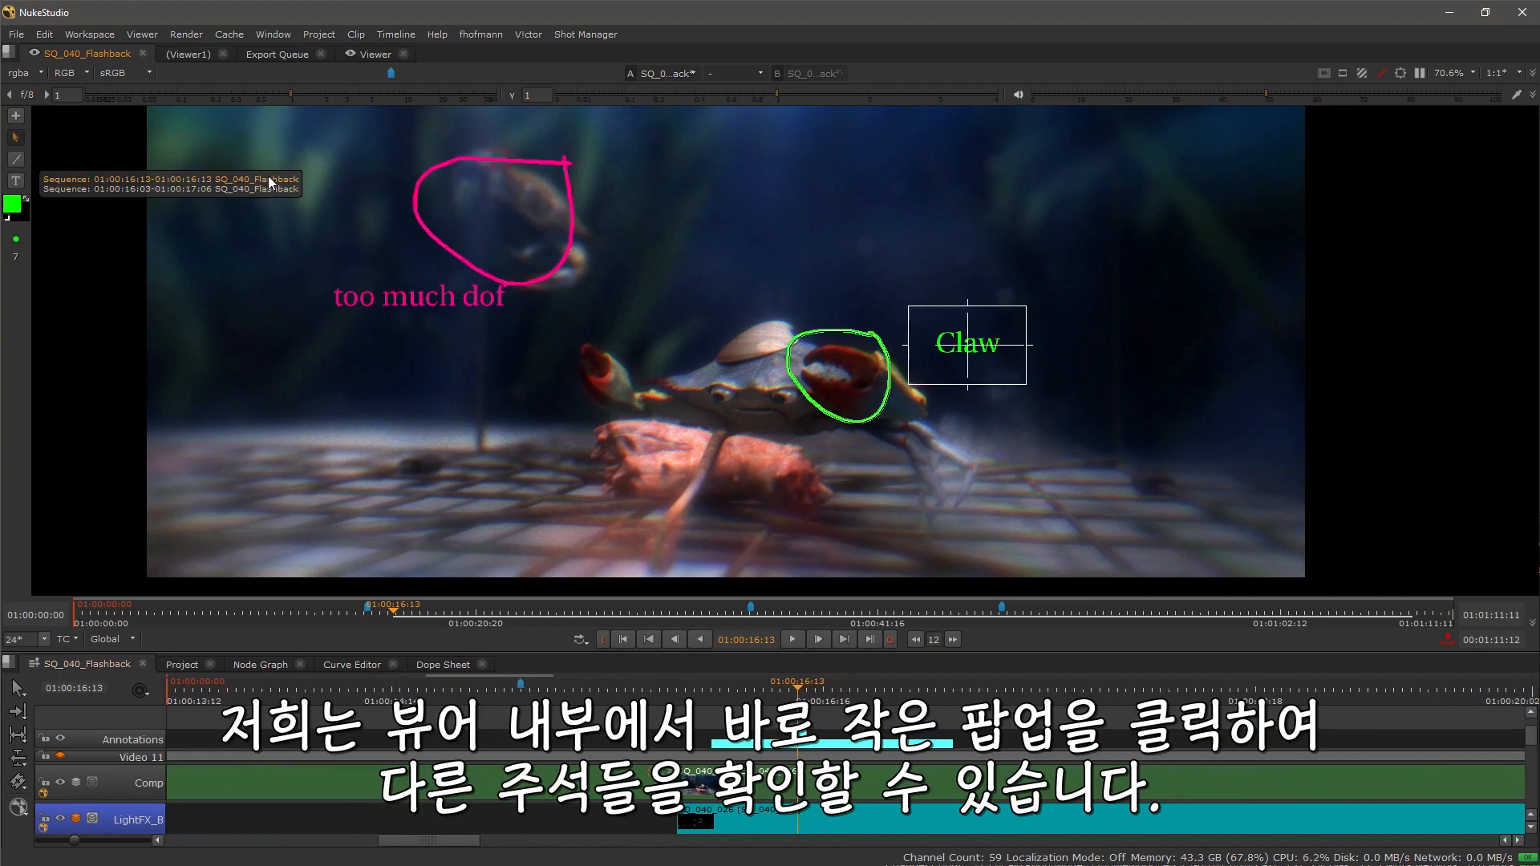
left_click(271, 186)
left_click(271, 177)
left_click(273, 186)
scroll(514, 522, "down", 3)
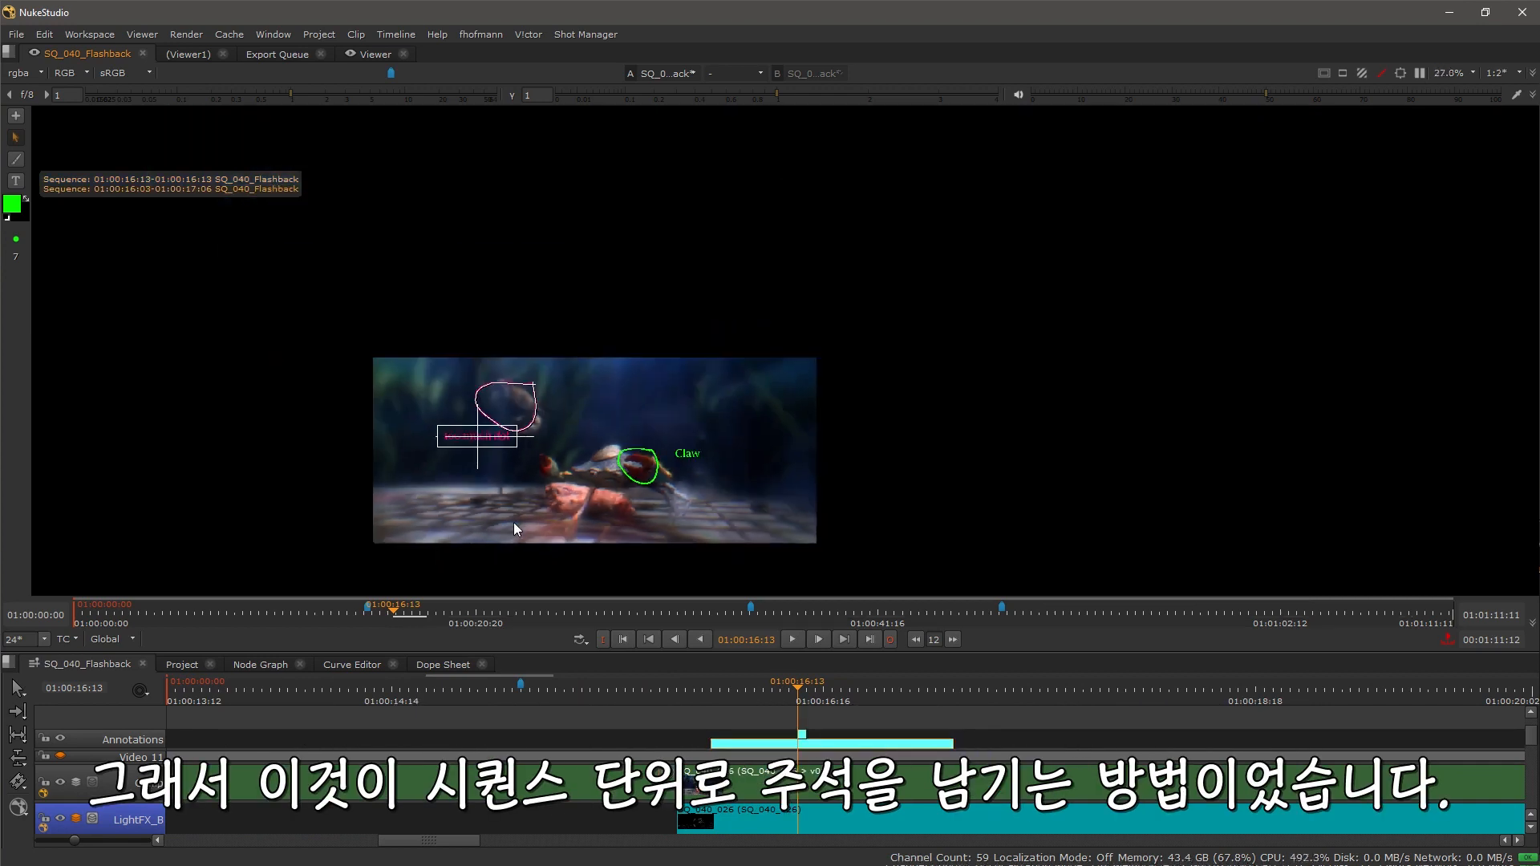
scroll(513, 520, "up", 3)
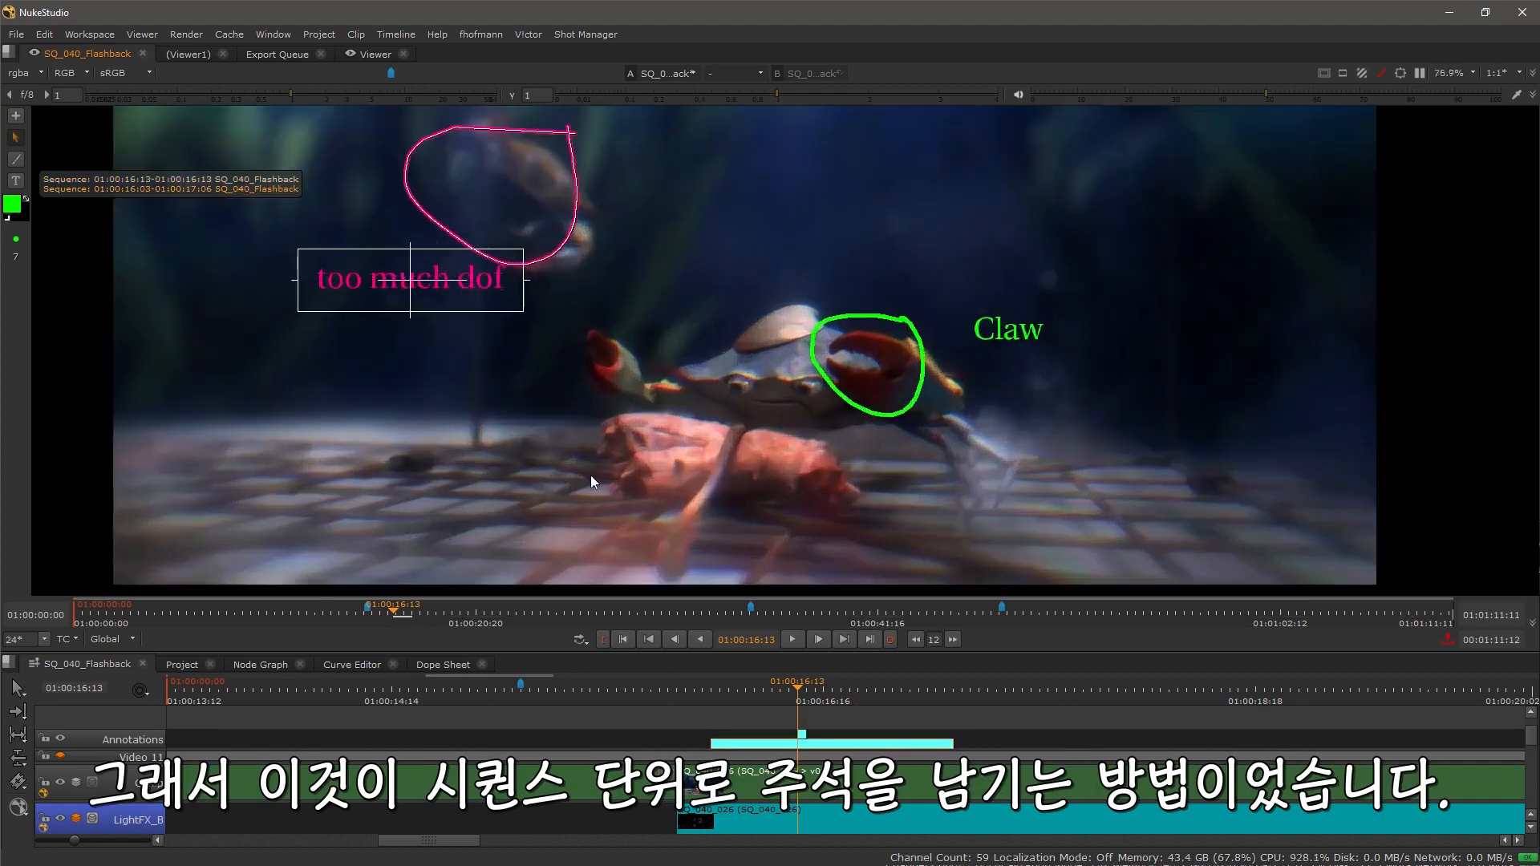
Step: Hide the Annotations track and the Comp track in the timeline
left_click(60, 739)
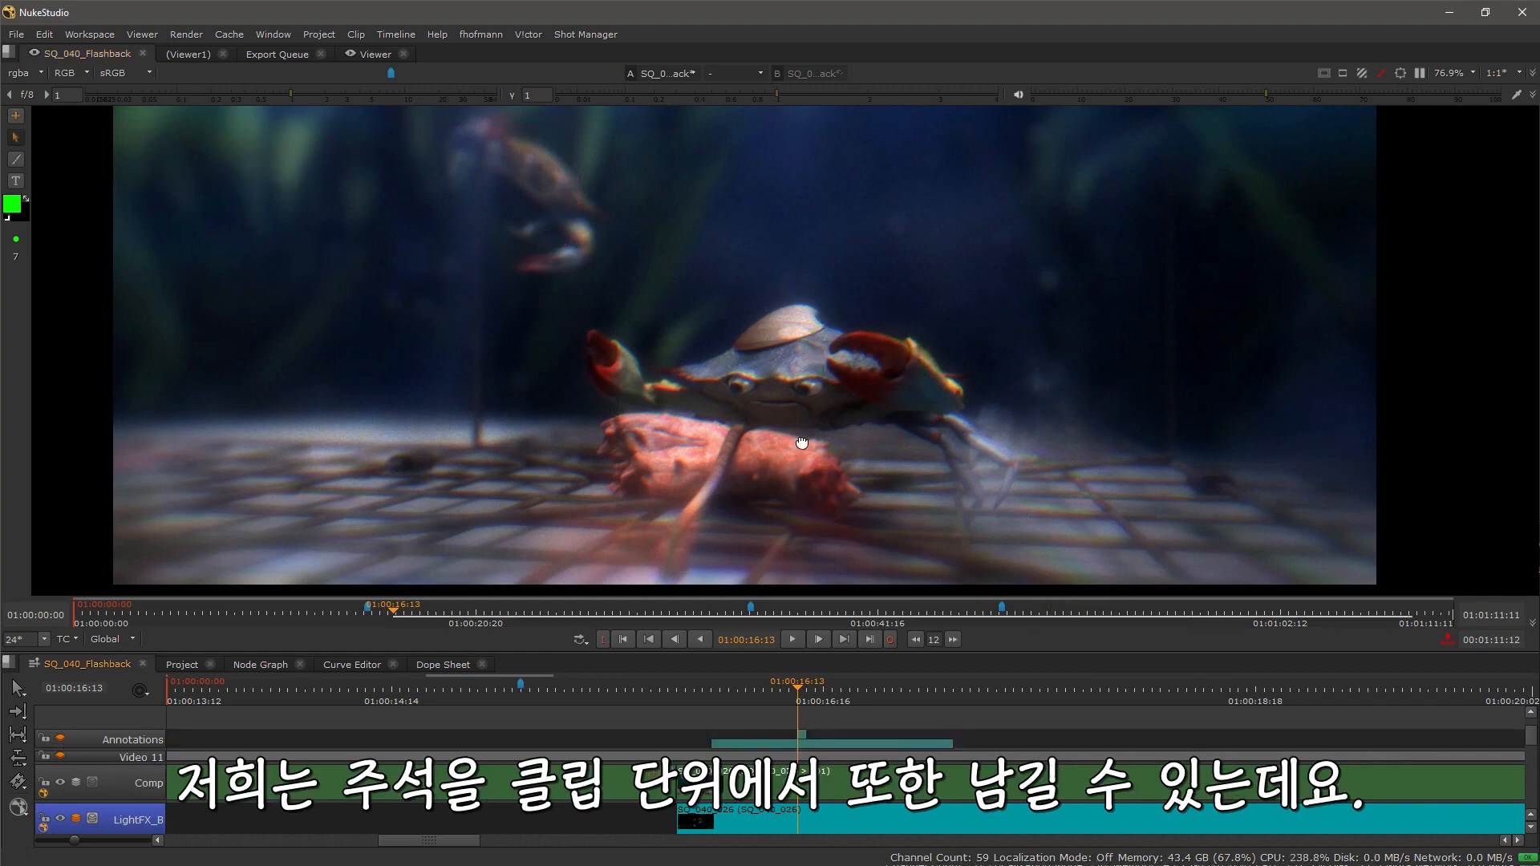
left_click_drag(803, 443, 736, 398)
scroll(724, 746, "down", 7)
left_click_drag(695, 796, 651, 646)
left_click_drag(654, 777, 659, 830)
left_click_drag(361, 756, 478, 865)
left_click_drag(293, 780, 280, 864)
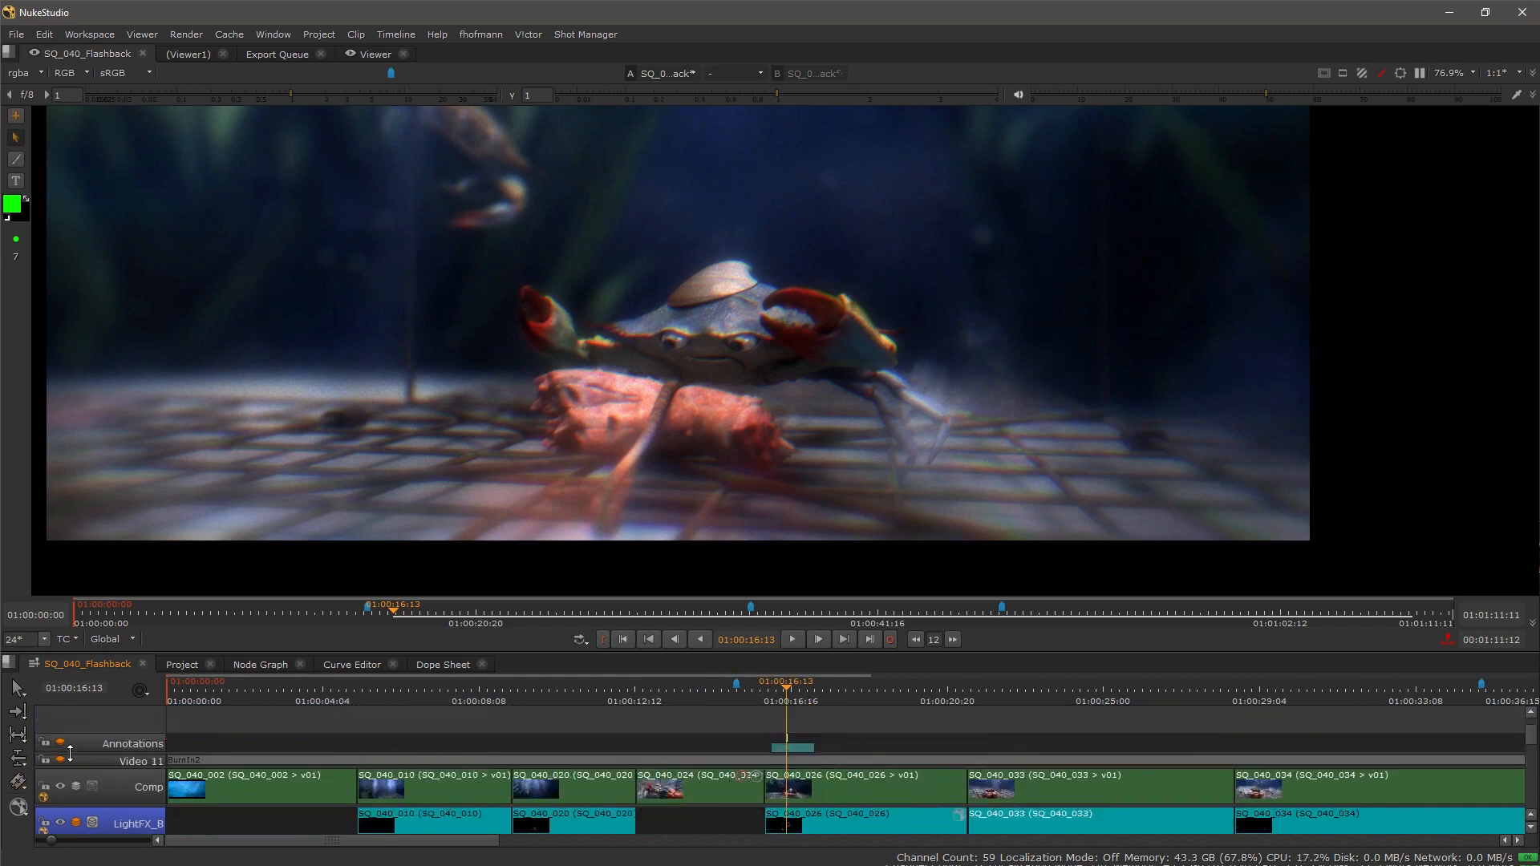
left_click(60, 787)
Step: Add a new clip annotation to the SQ_040_026 Lights clip and circle the crab with an orange brush
left_click_drag(723, 806, 533, 723)
scroll(690, 773, "up", 3)
left_click(651, 760)
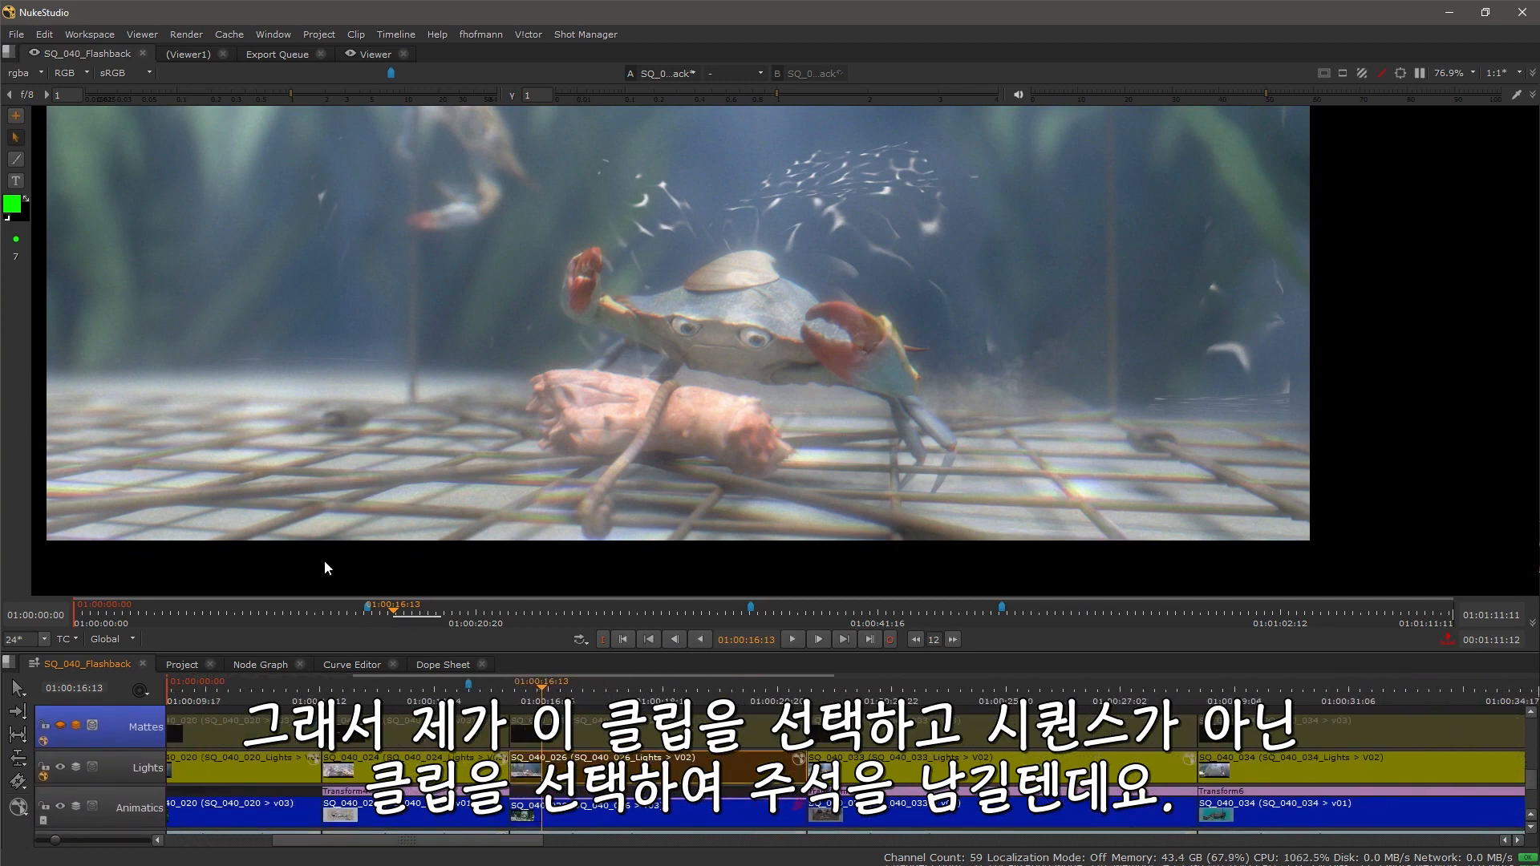
left_click(16, 118)
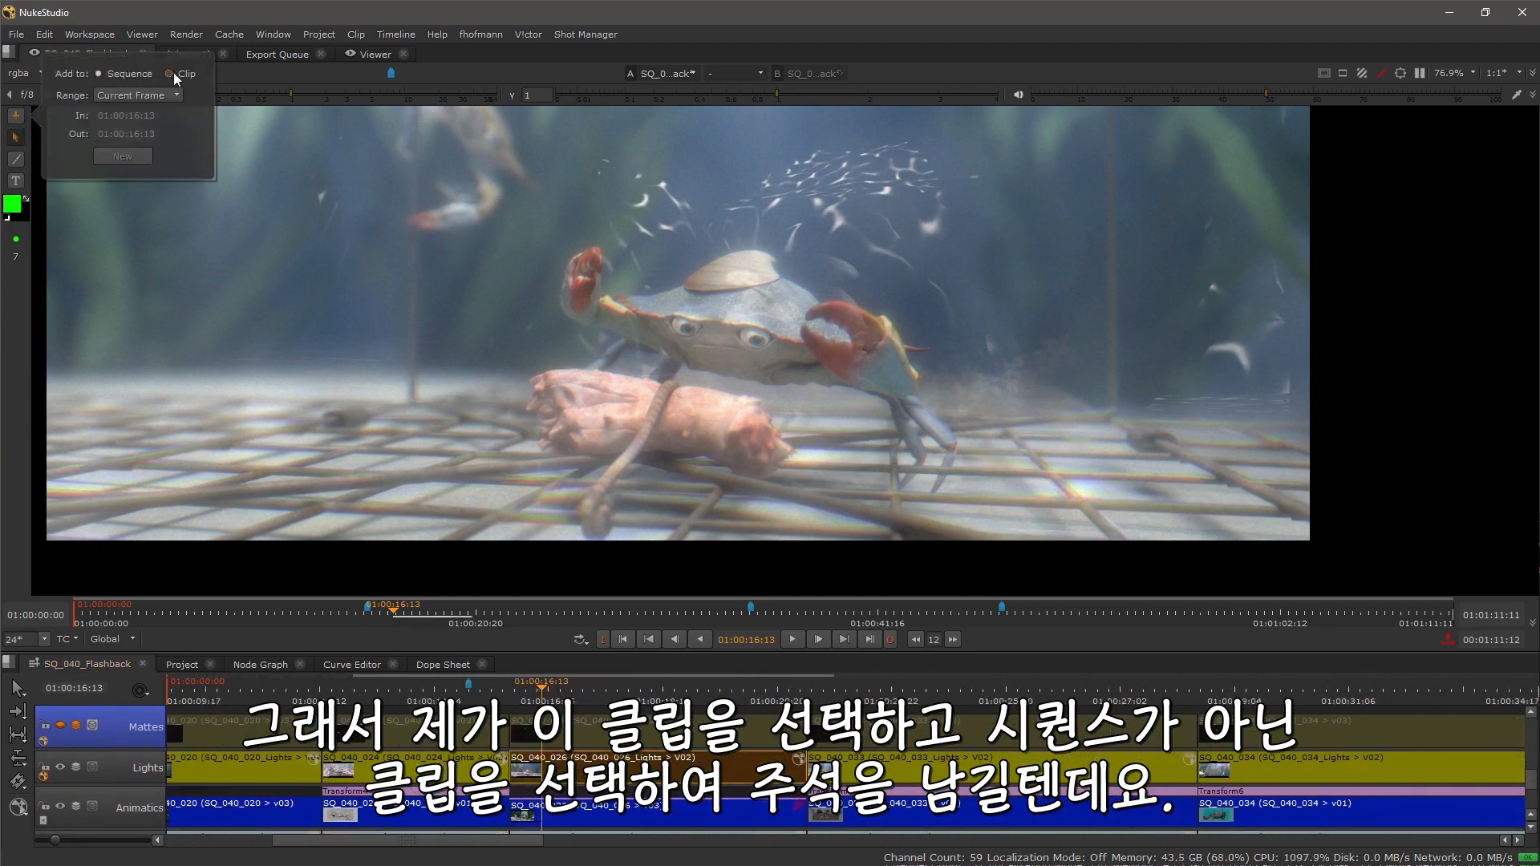
left_click(168, 95)
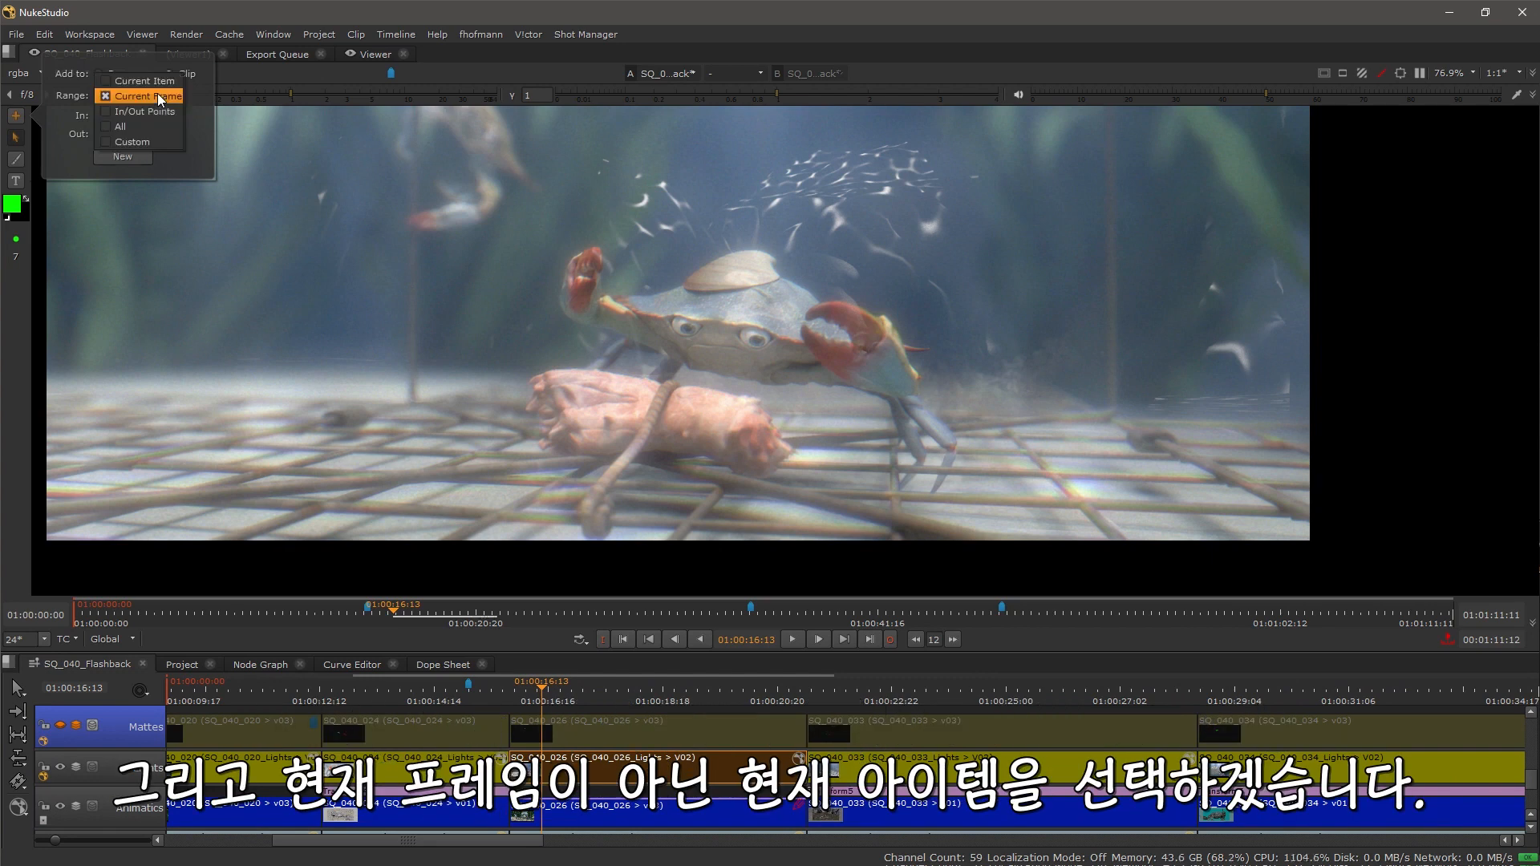
left_click(100, 132)
left_click(122, 155)
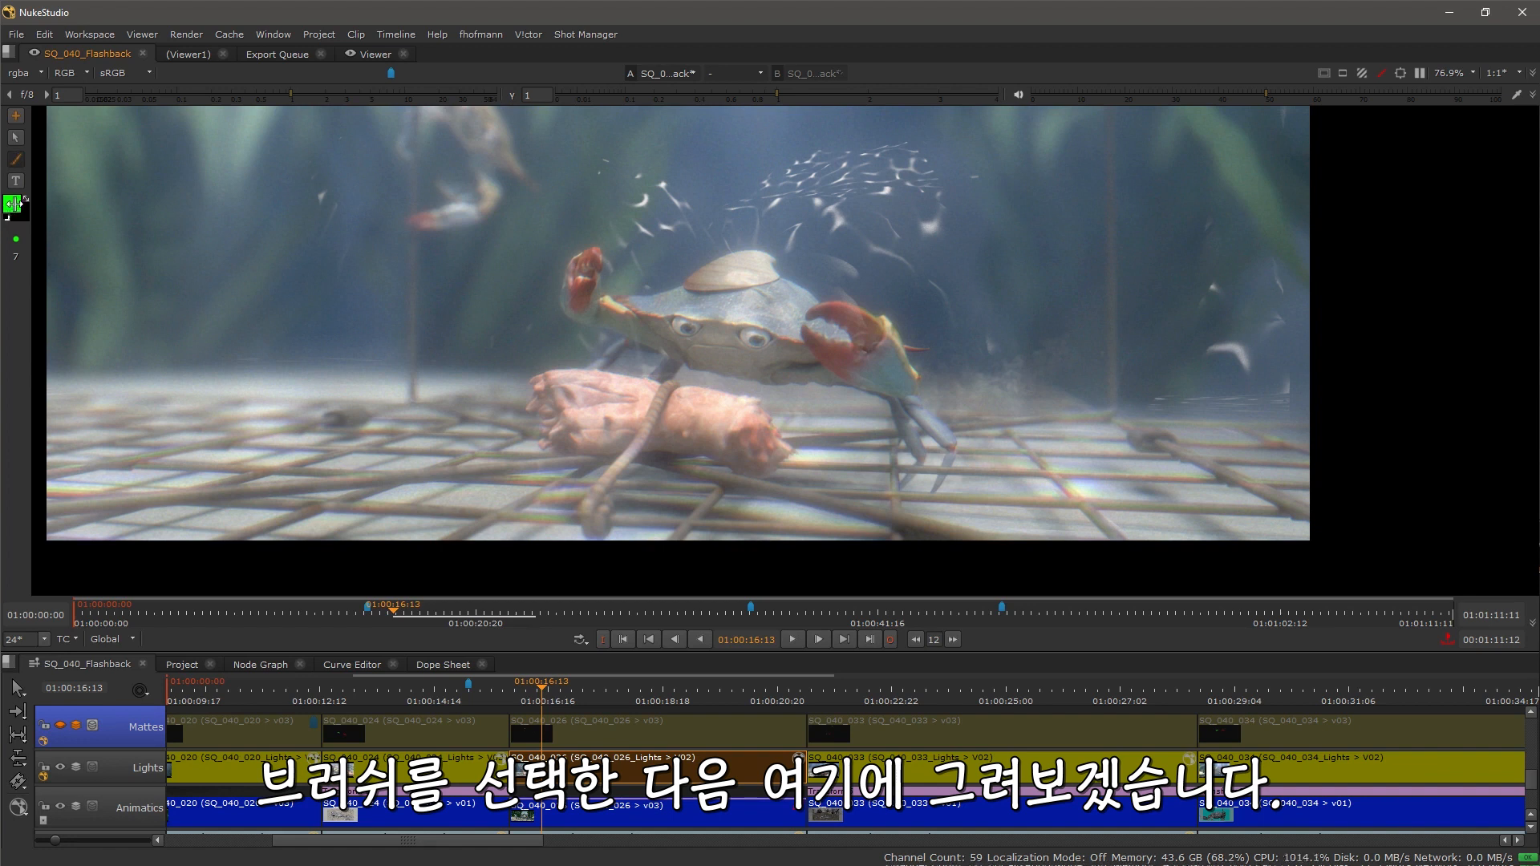
left_click(12, 205)
mouse_move(759, 209)
left_mouse_down()
mouse_move(622, 281)
mouse_move(841, 214)
left_mouse_up()
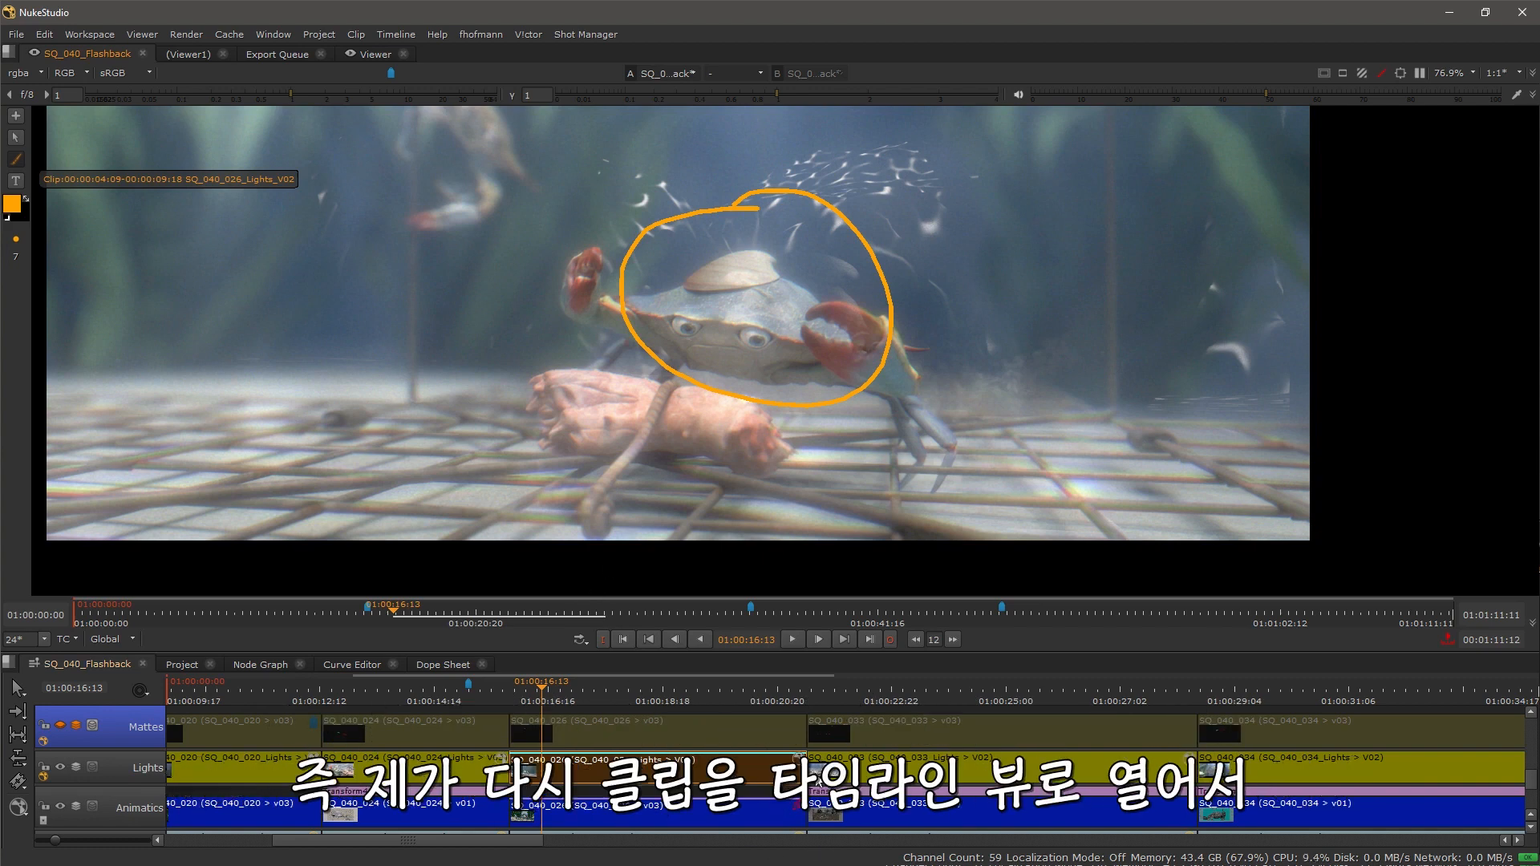
Step: Open the Lights clip in its own timeline view to inspect its annotation, then return to SQ_040_Flashback
right_click(593, 761)
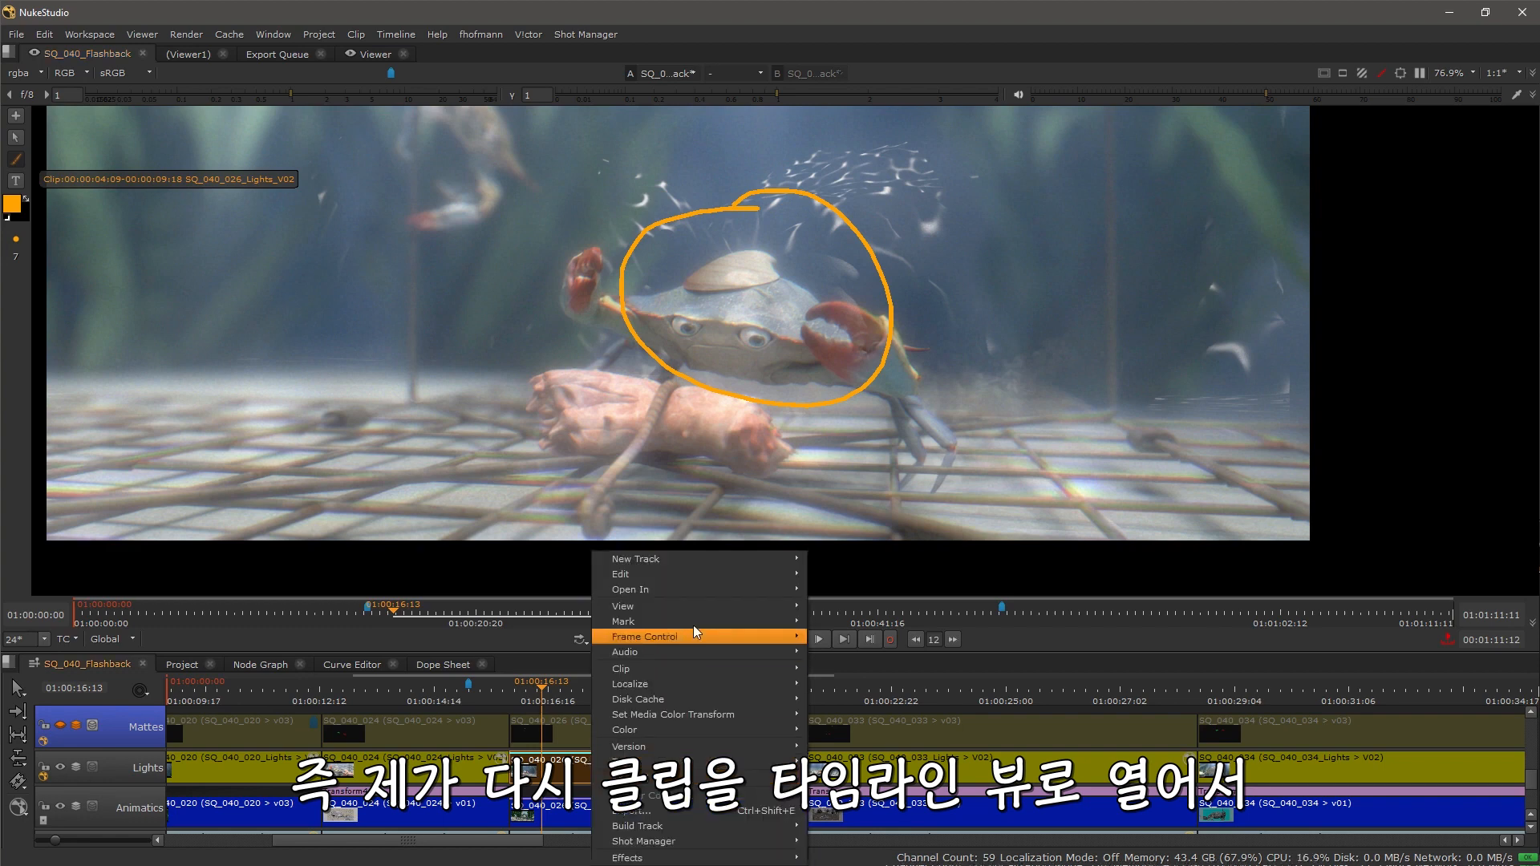
mouse_move(702, 593)
left_click(899, 635)
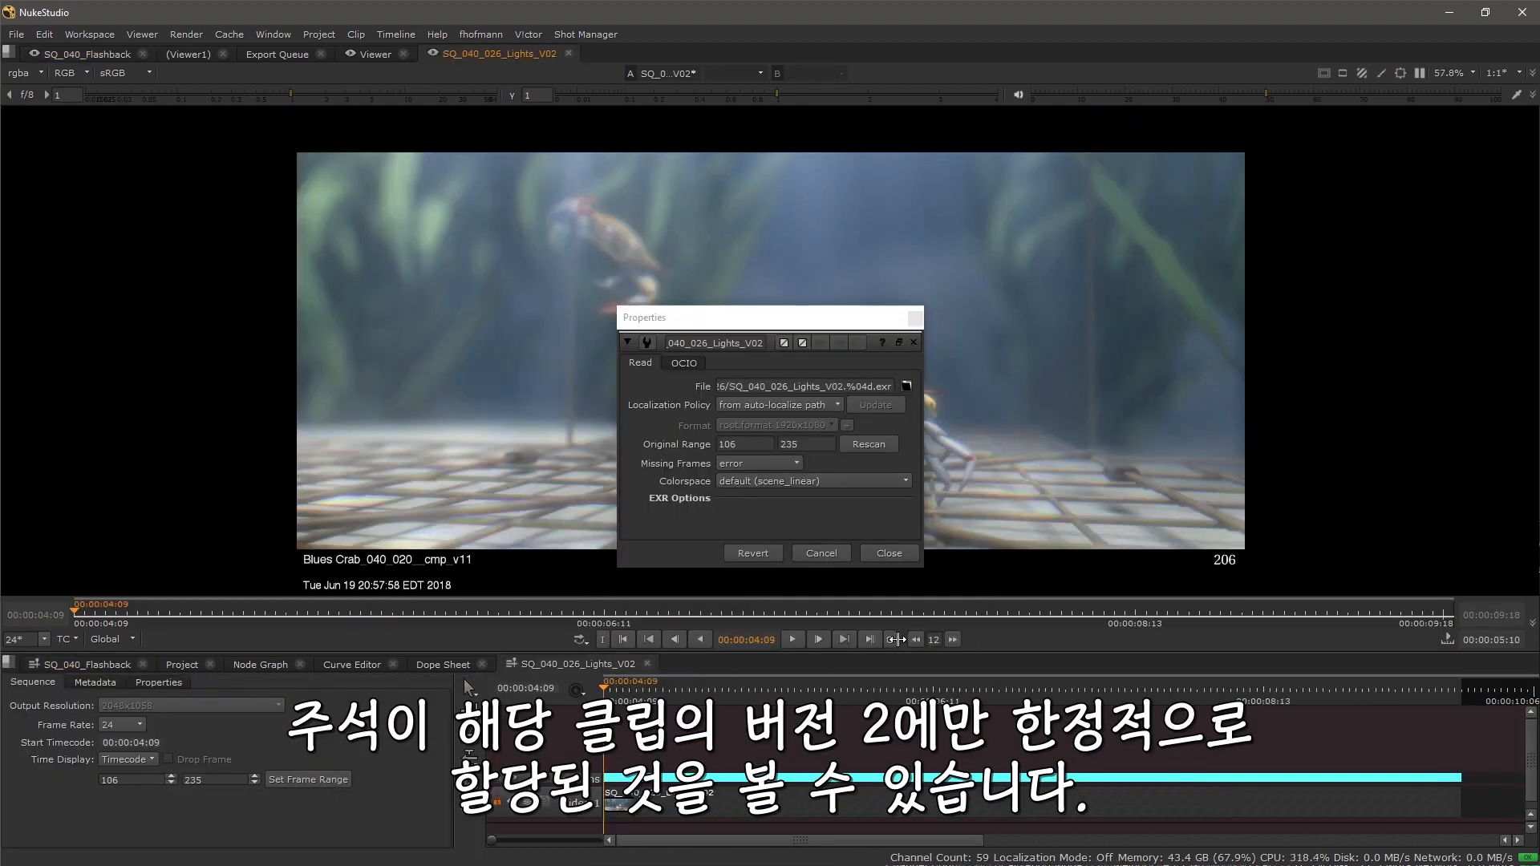
left_click_drag(740, 321, 1500, 250)
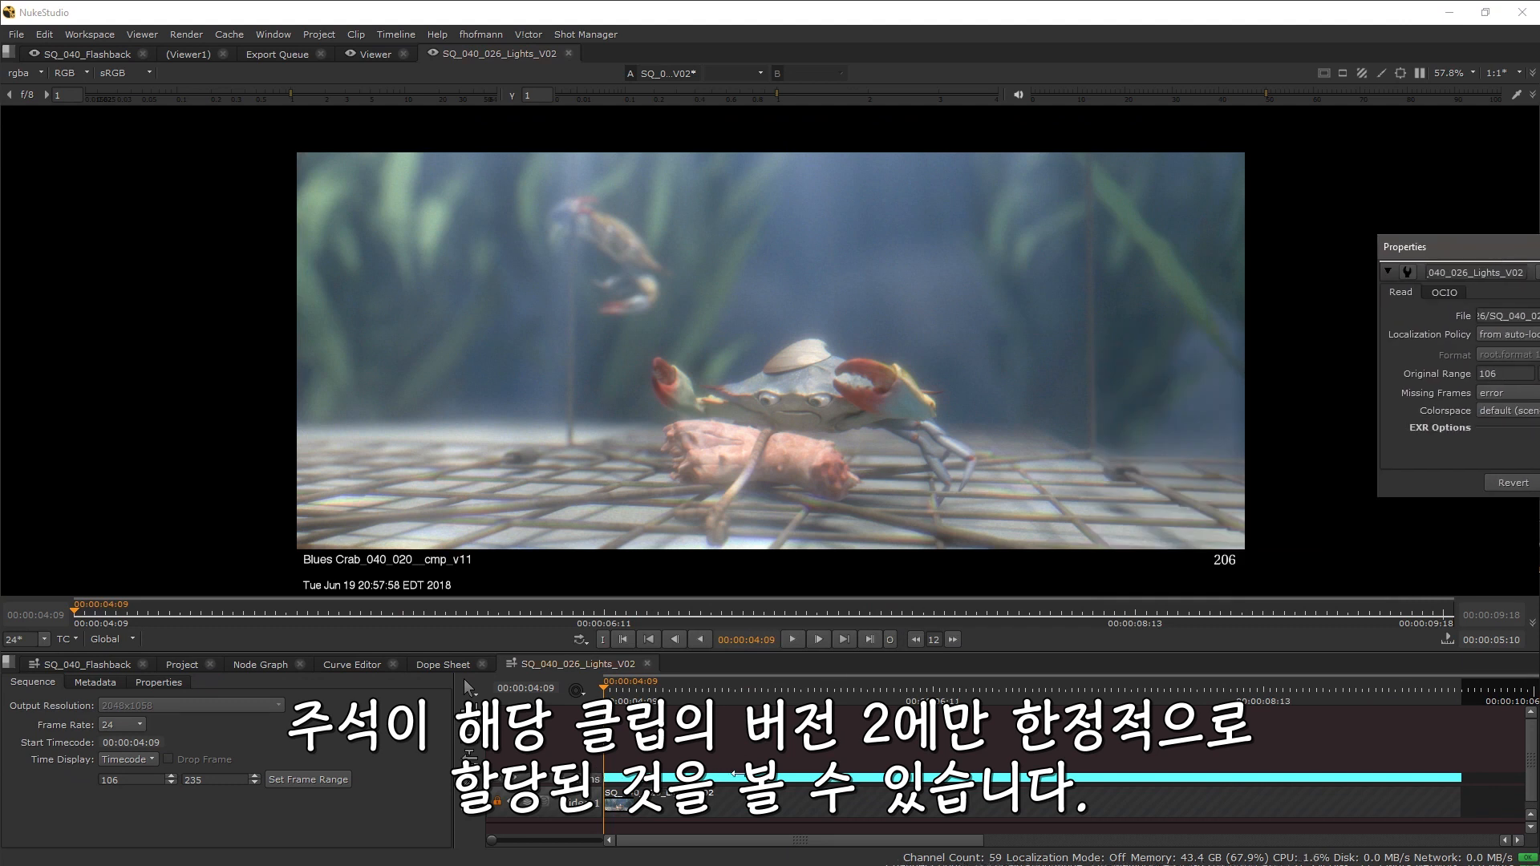
left_click_drag(686, 720, 685, 711)
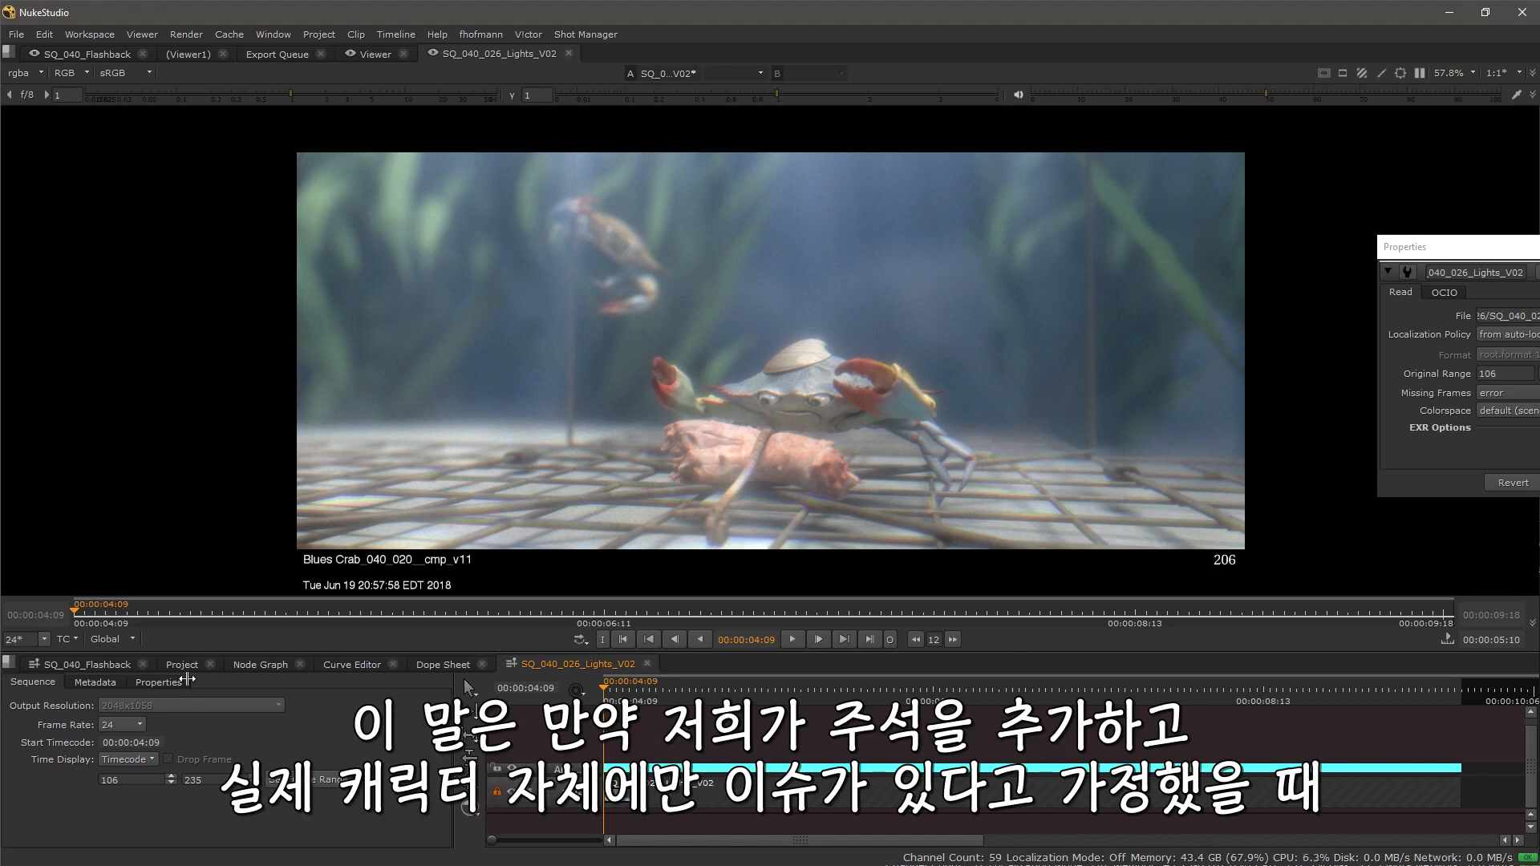
left_click(92, 661)
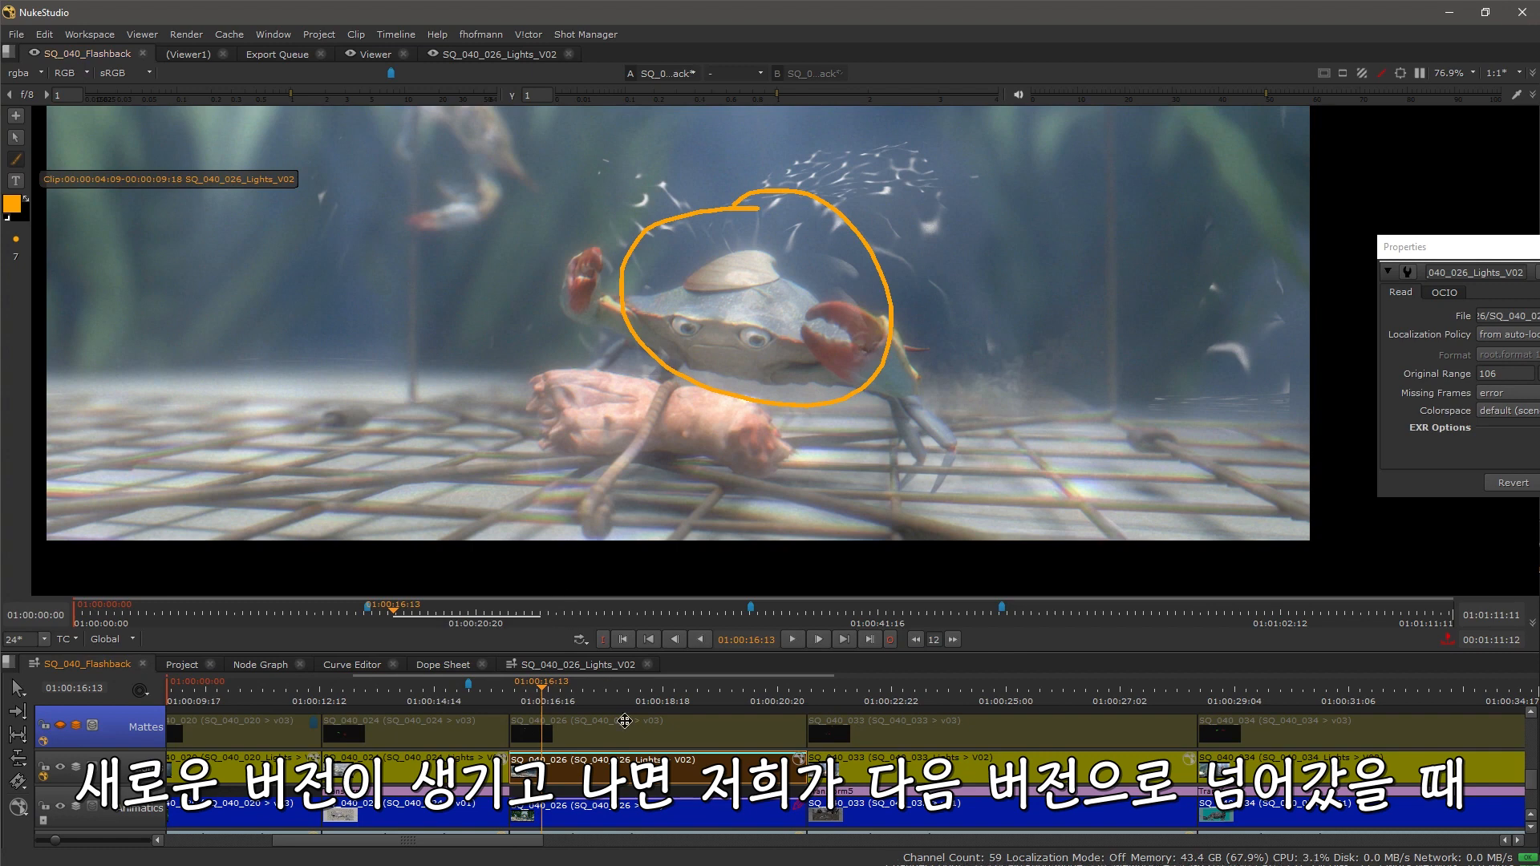
Step: Switch the SQ_040_026 Lights clip to version V03 and back to V02
left_click(636, 759, "alt")
left_click(654, 738)
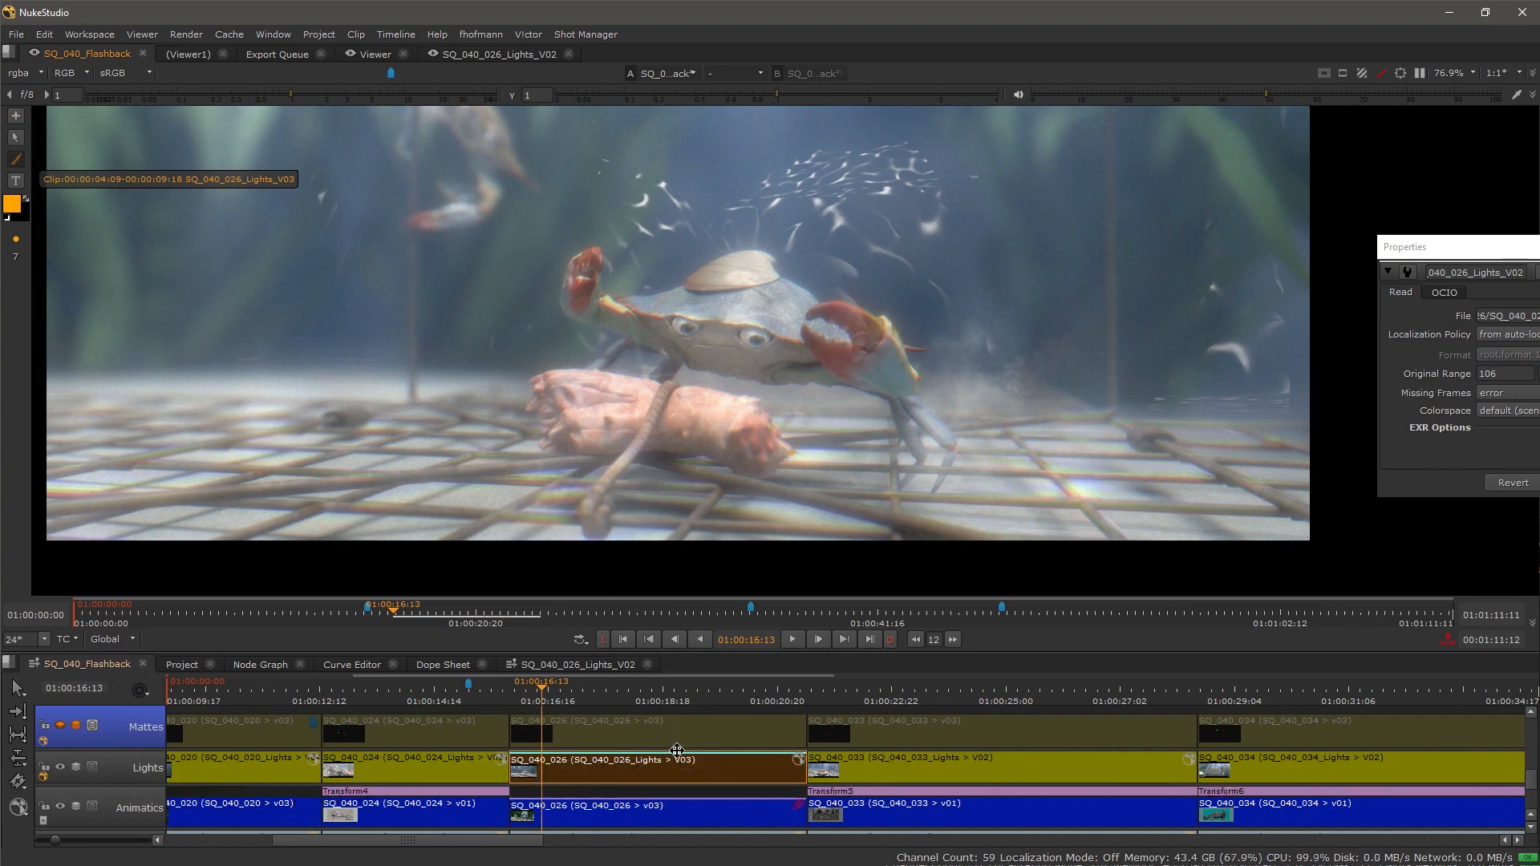
left_click(635, 759)
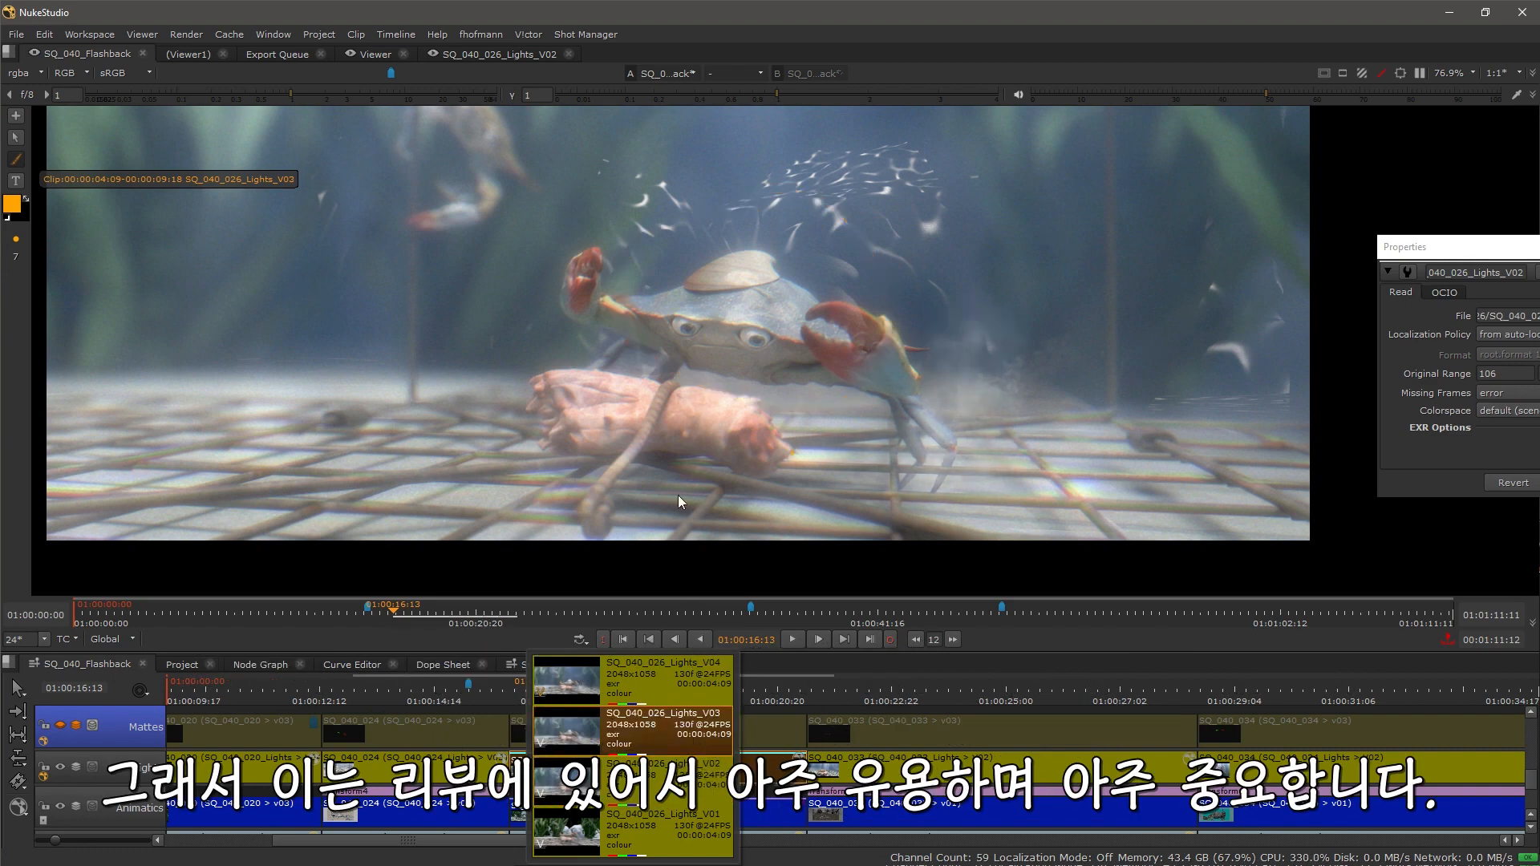
left_click(625, 780)
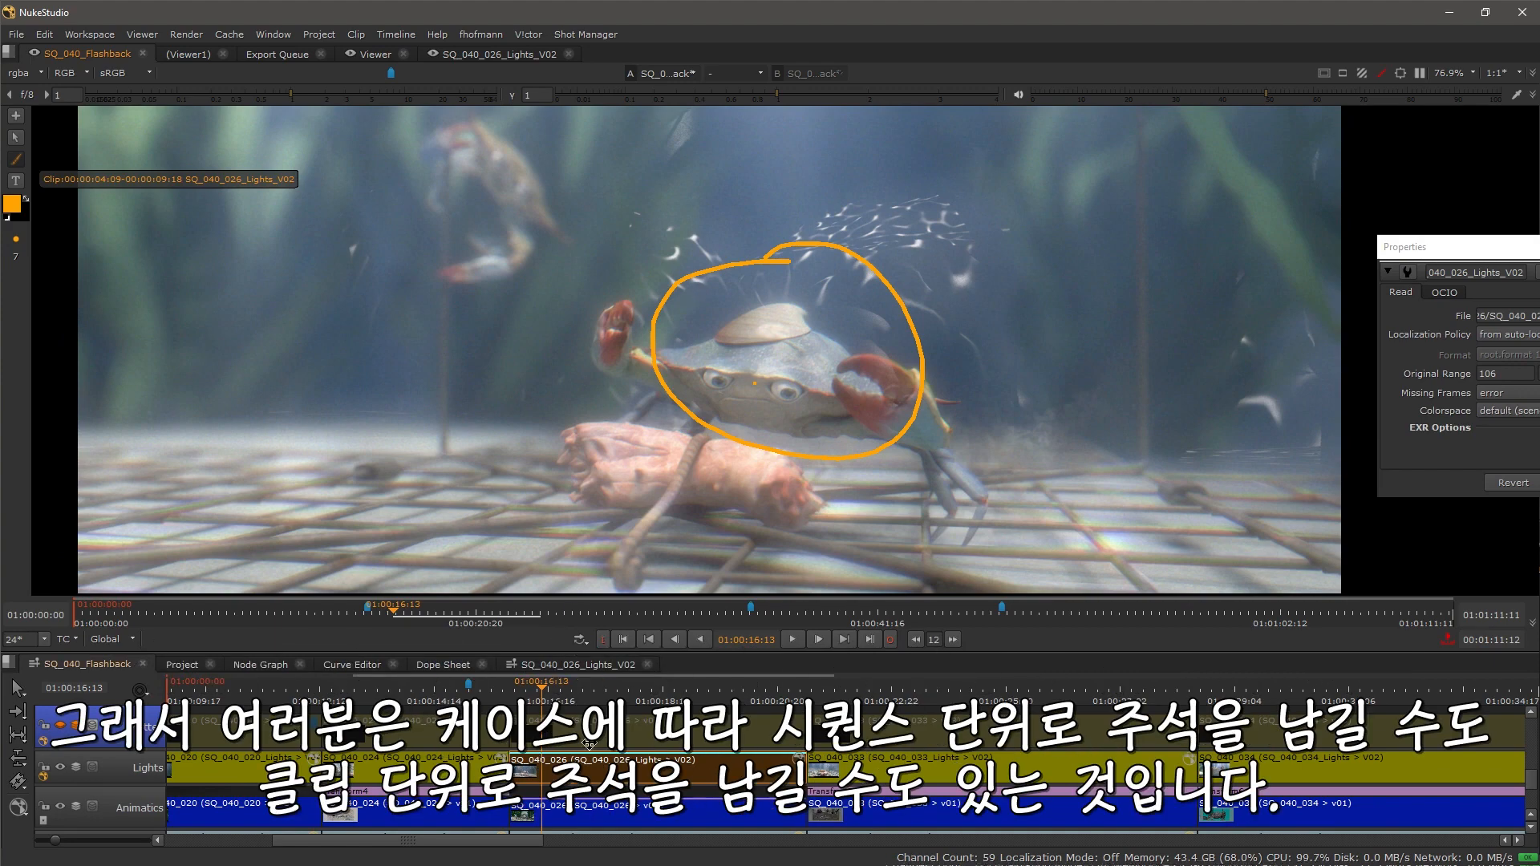
Step: Move the playhead to shot SQ_040_024 and turn the Comp track back on
left_click_drag(678, 734, 659, 638)
left_click_drag(635, 807, 673, 792)
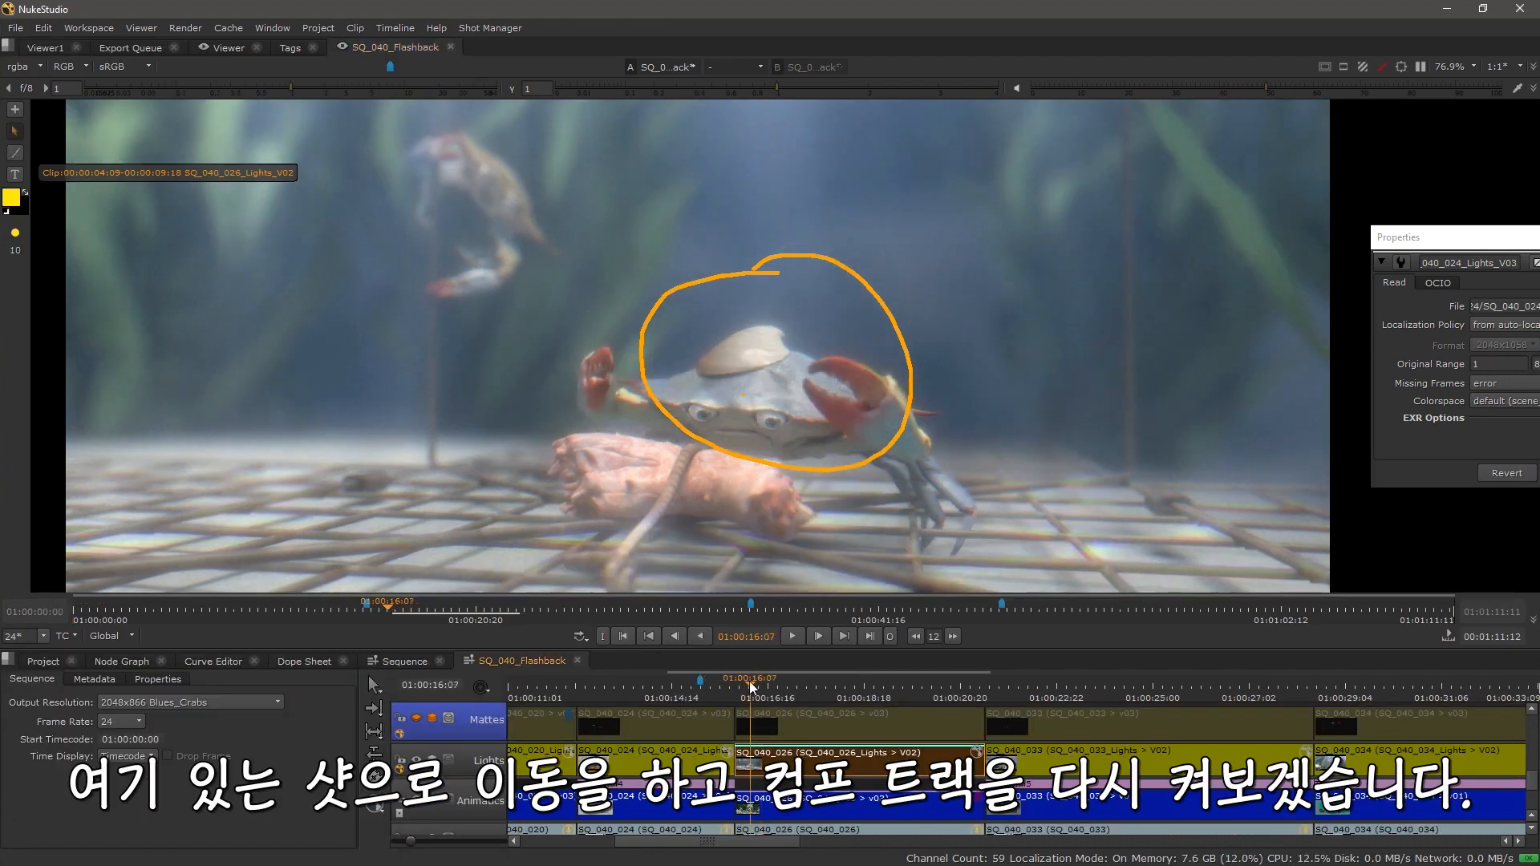
left_click(720, 688)
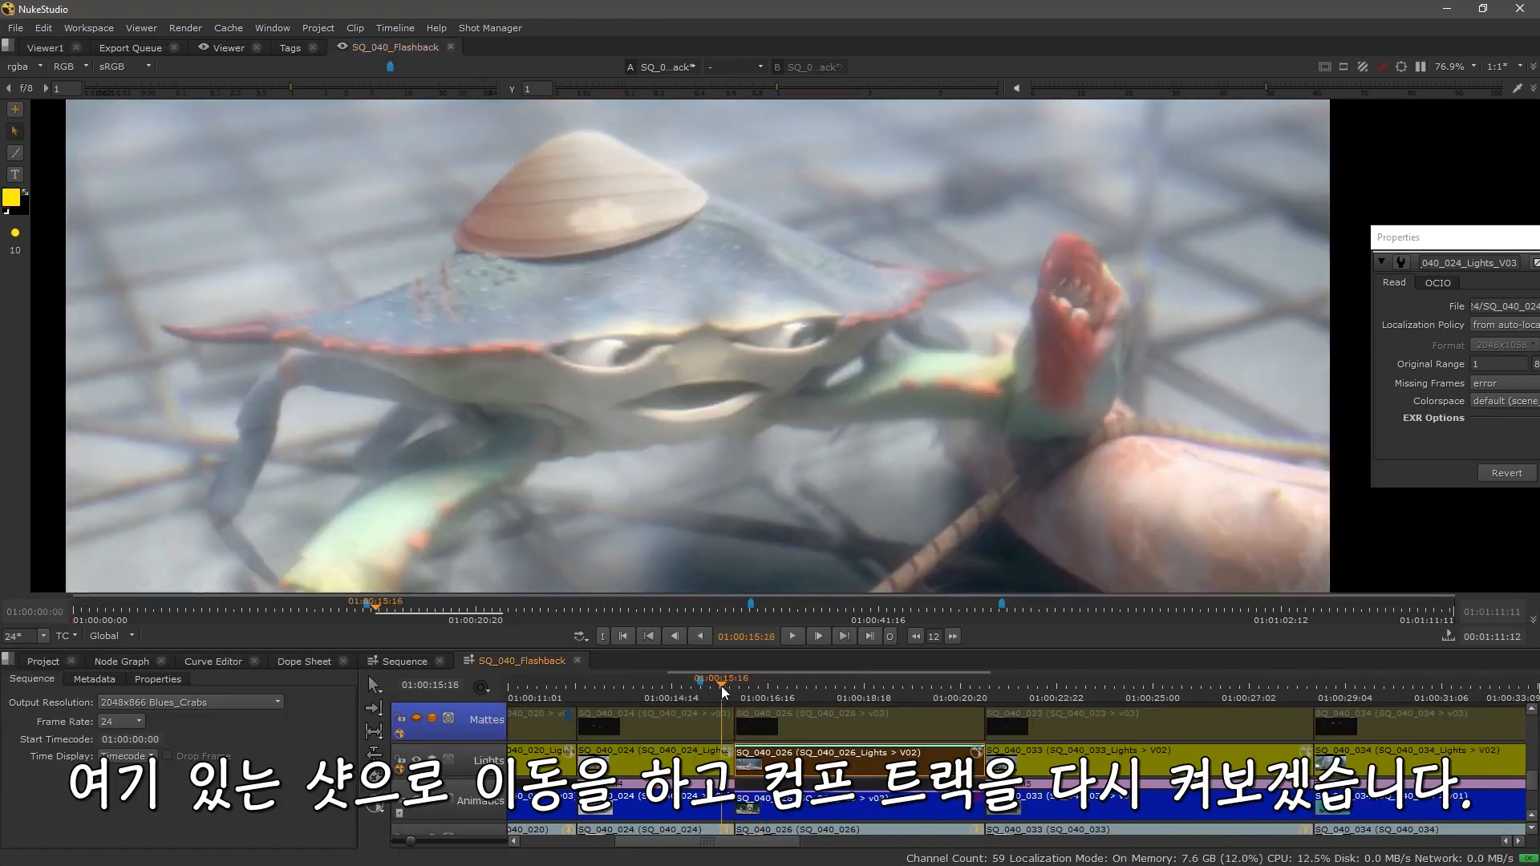
left_click_drag(721, 694, 670, 821)
left_click_drag(616, 742, 606, 815)
left_click(417, 782)
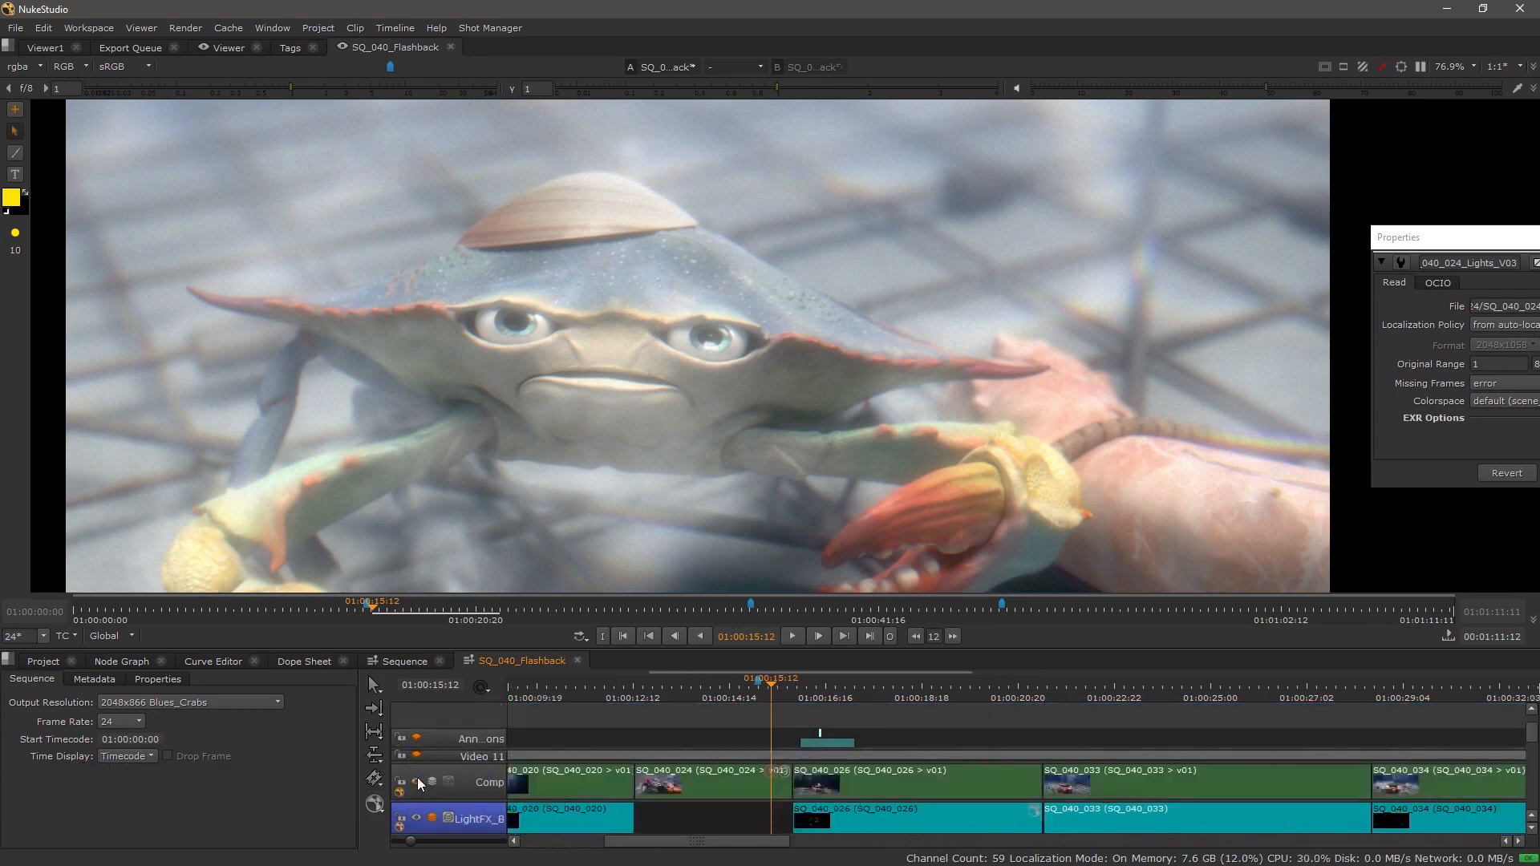
Step: Set up an A/B wipe comparing the Comp clip with the Lights clip, closing the Properties panel
left_click_drag(787, 818, 785, 769)
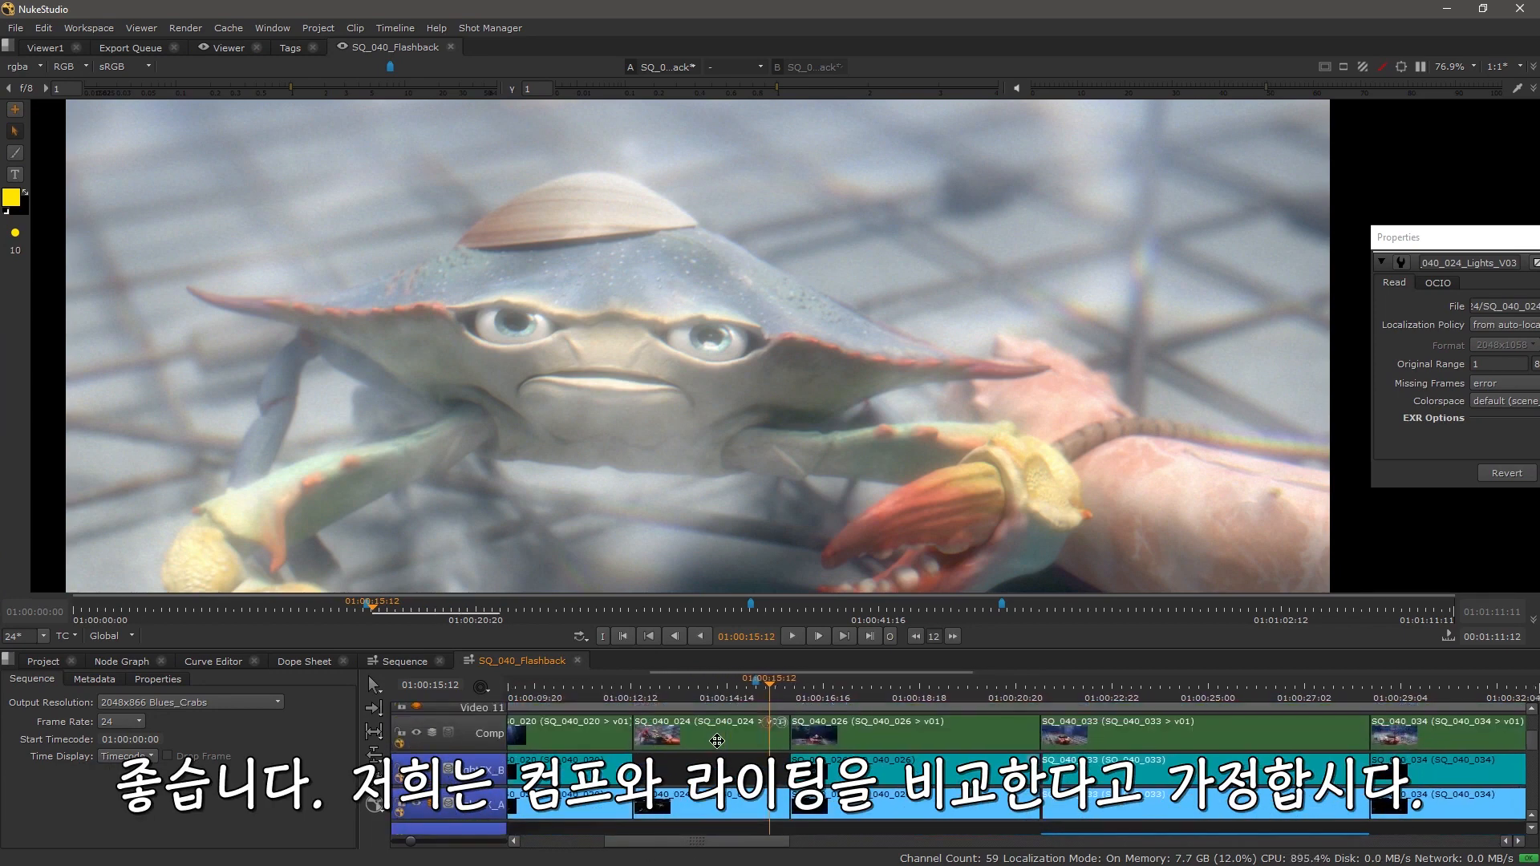
left_click(717, 741)
left_click_drag(694, 806, 707, 682)
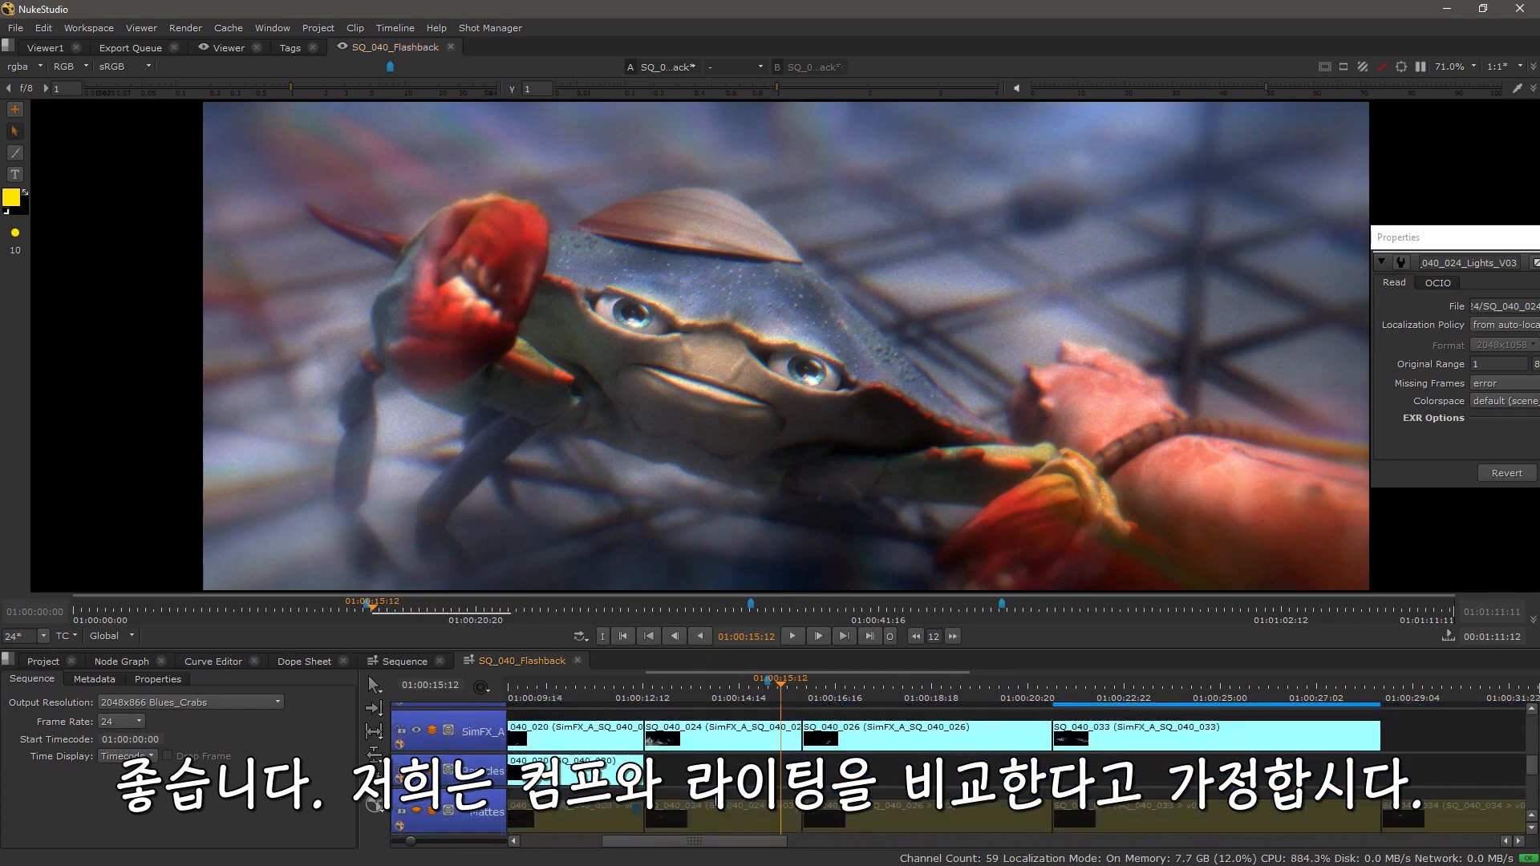
left_click_drag(715, 806, 718, 671)
left_click(714, 734)
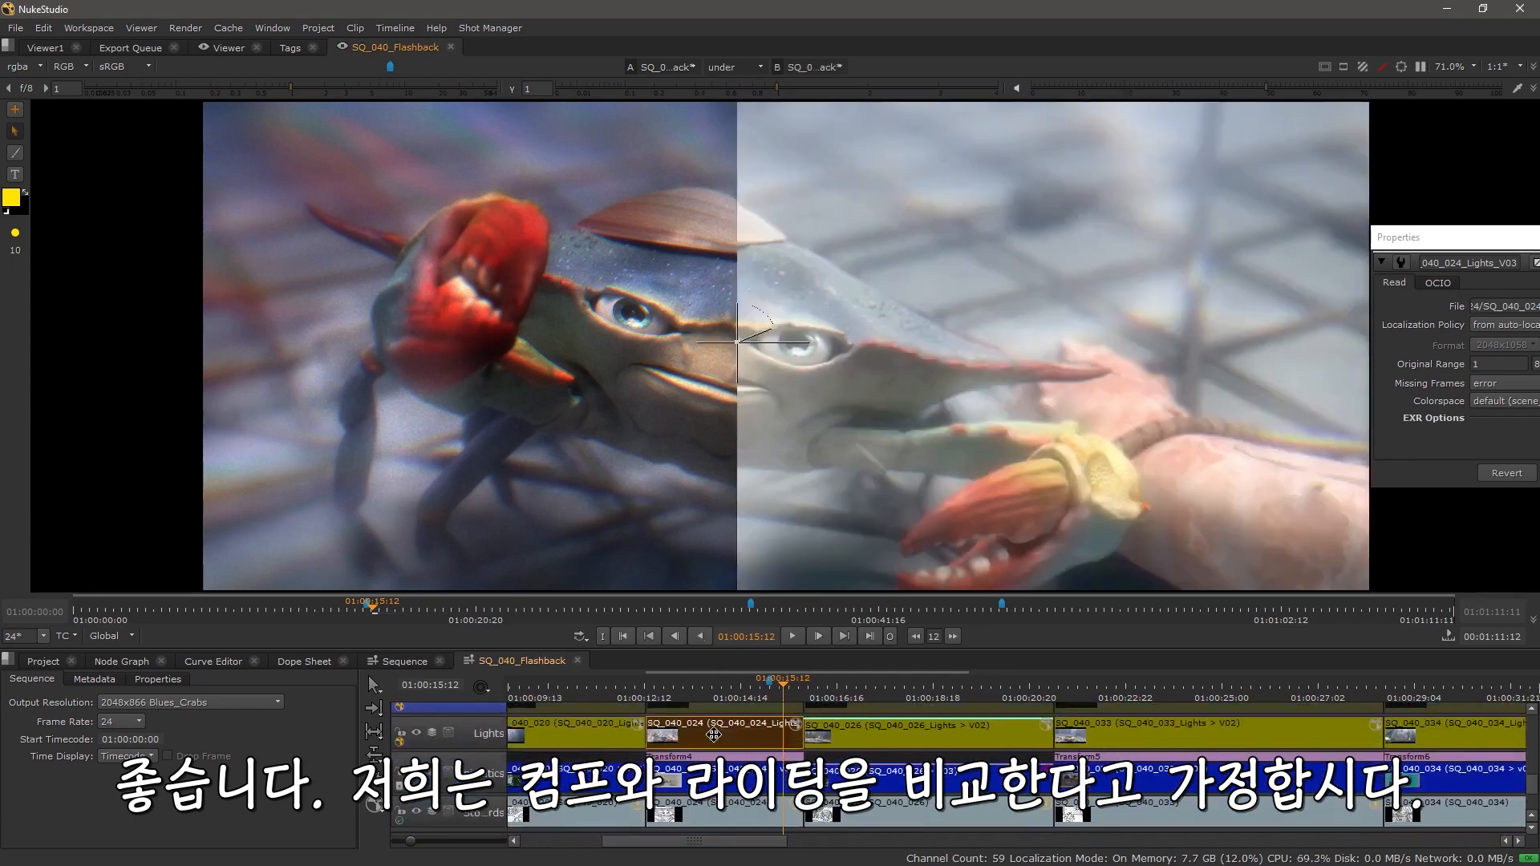
left_click(1534, 237)
mouse_move(737, 342)
left_mouse_down()
mouse_move(1123, 356)
mouse_move(310, 343)
mouse_move(1084, 345)
mouse_move(875, 329)
mouse_move(680, 340)
mouse_move(759, 345)
left_mouse_up()
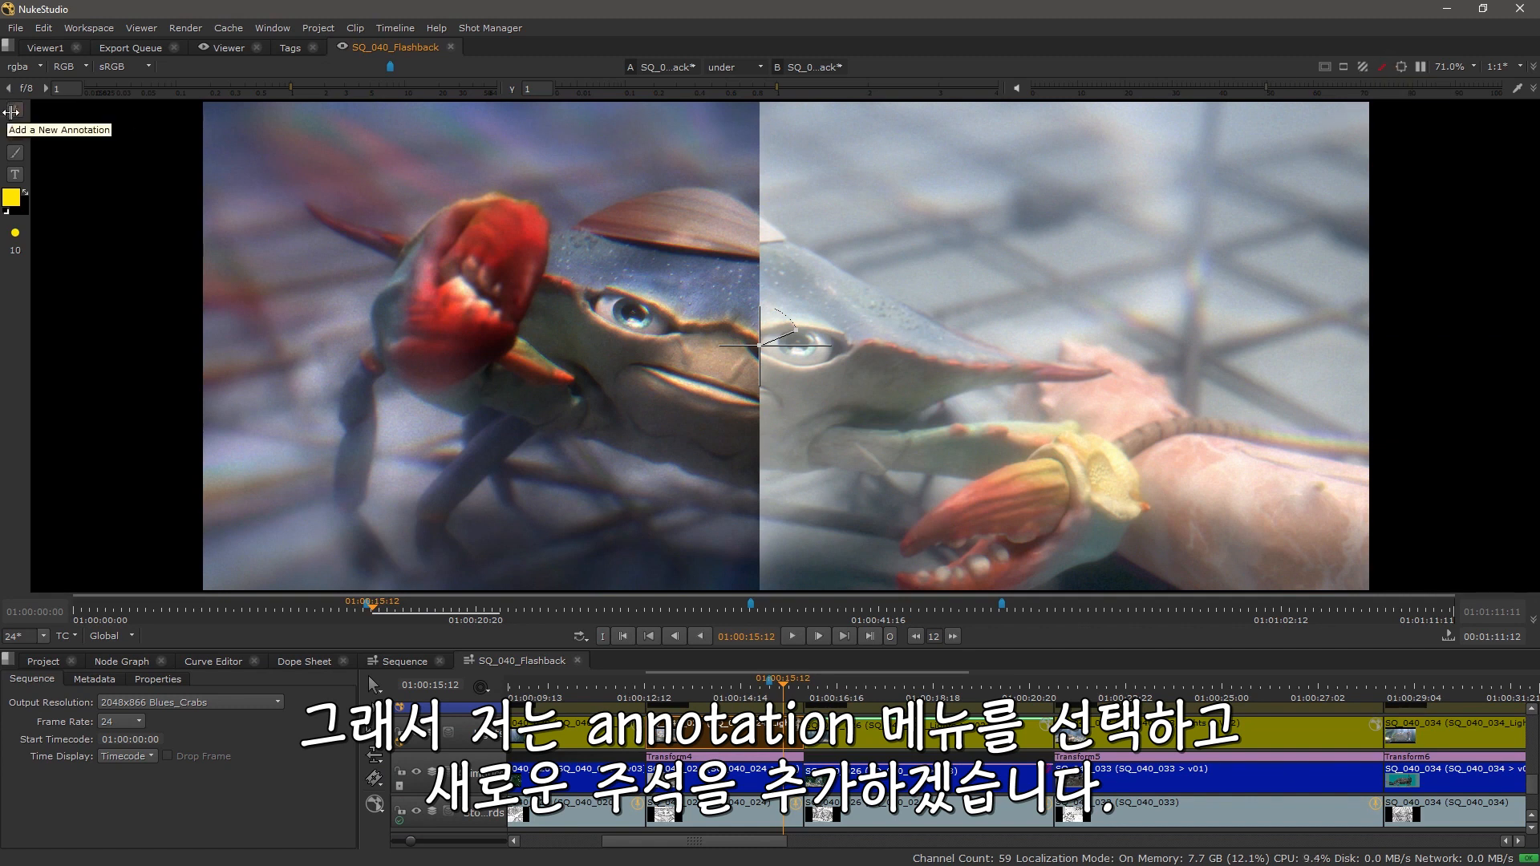
Step: Add a new clip annotation and circle the crab's raised claw with a yellow brush
left_click(16, 112)
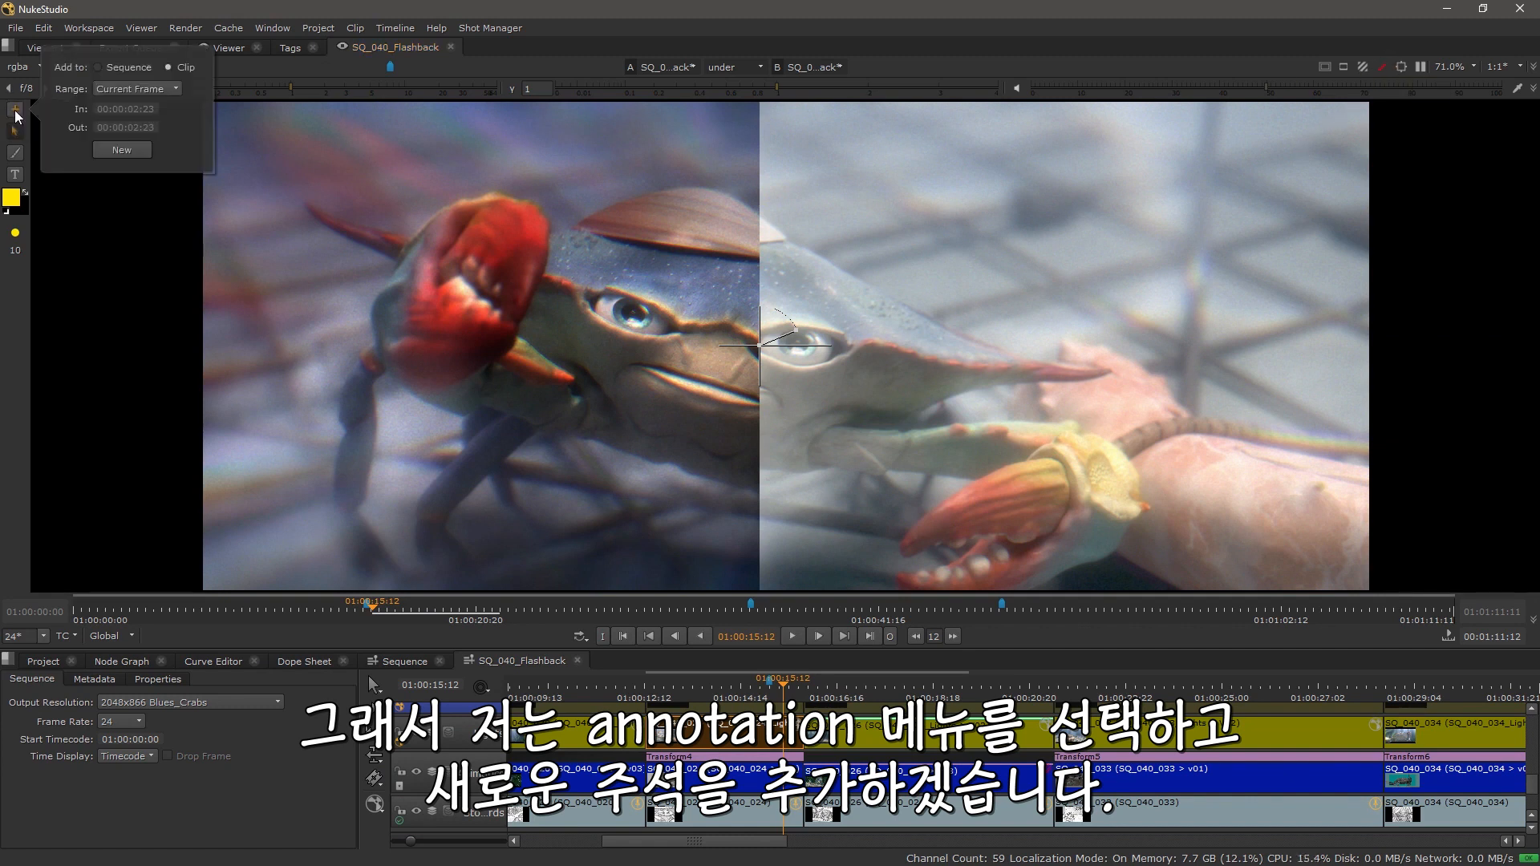
left_click(122, 150)
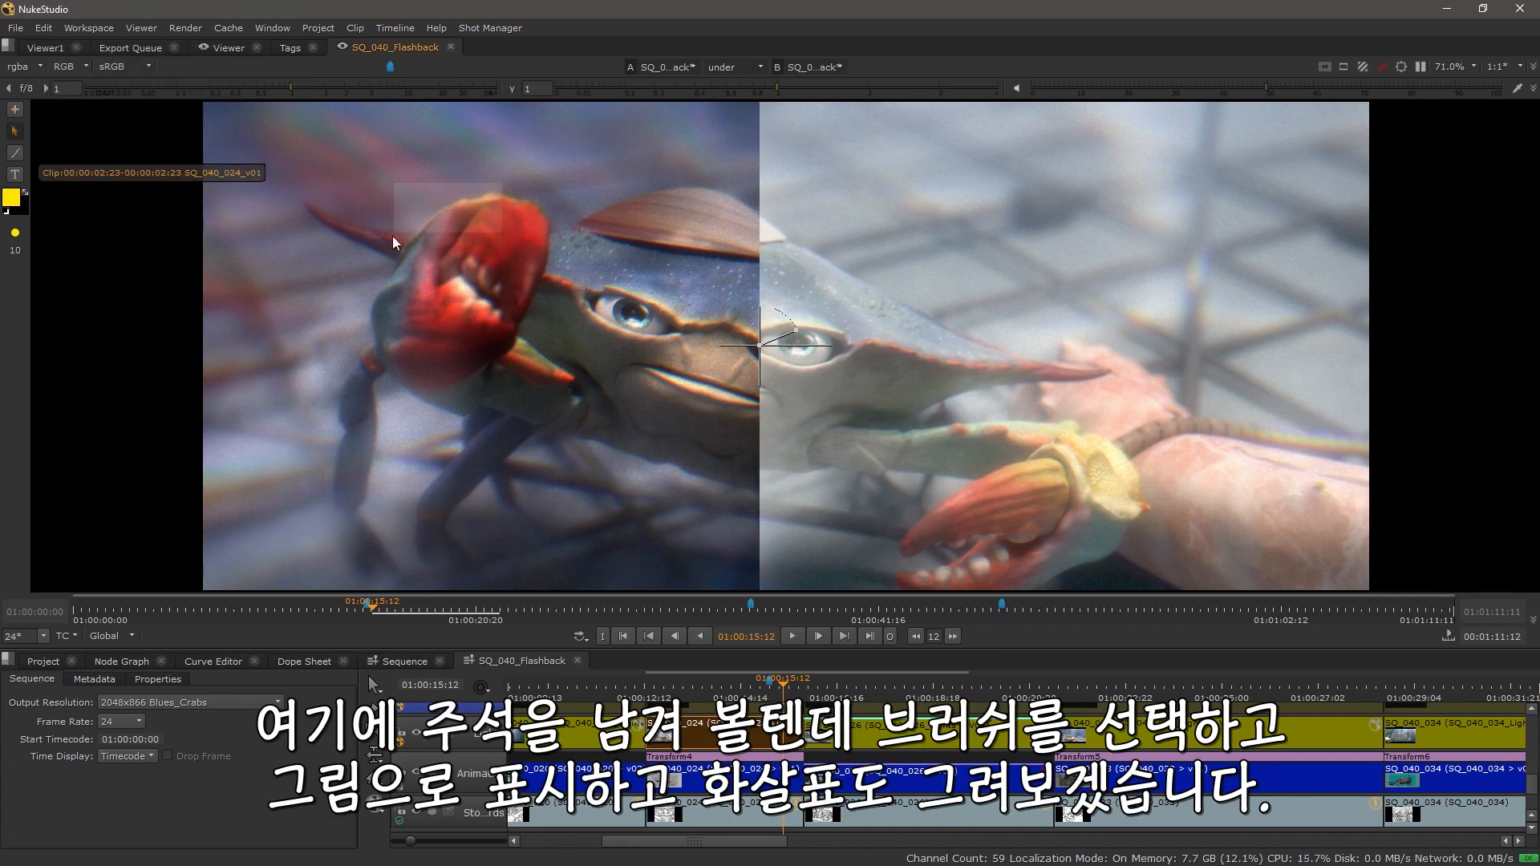
left_click(14, 152)
mouse_move(536, 197)
left_mouse_down()
mouse_move(431, 193)
mouse_move(377, 322)
mouse_move(550, 335)
mouse_move(557, 226)
mouse_move(528, 183)
left_mouse_up()
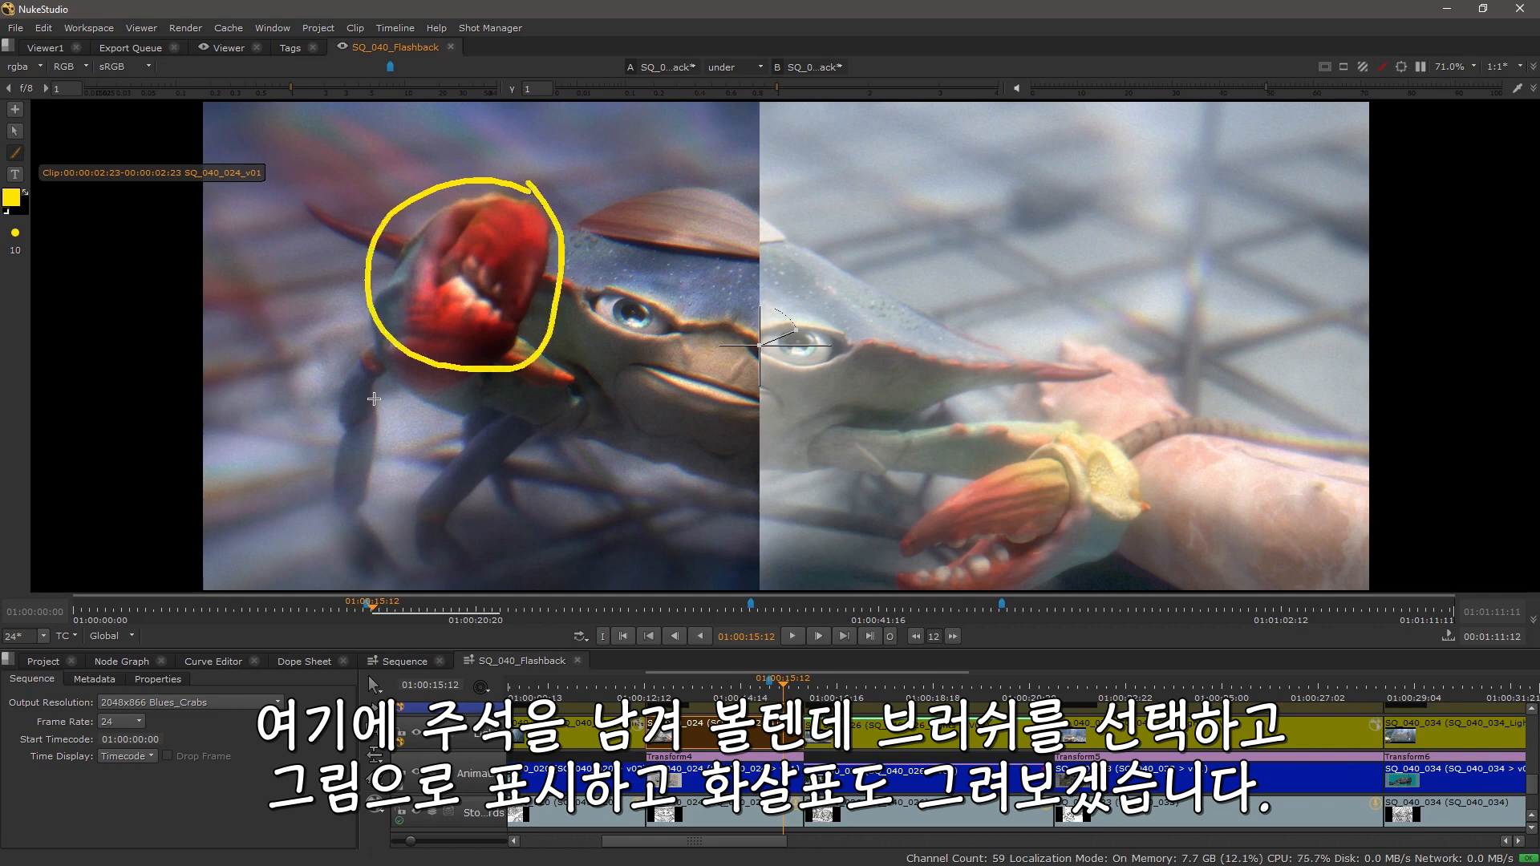
Step: Draw arrow strokes pointing toward the circled claw
mouse_move(341, 362)
left_mouse_down()
mouse_move(370, 330)
mouse_move(368, 367)
left_mouse_up()
mouse_move(618, 432)
left_mouse_down()
mouse_move(569, 381)
mouse_move(550, 393)
mouse_move(598, 374)
left_mouse_up()
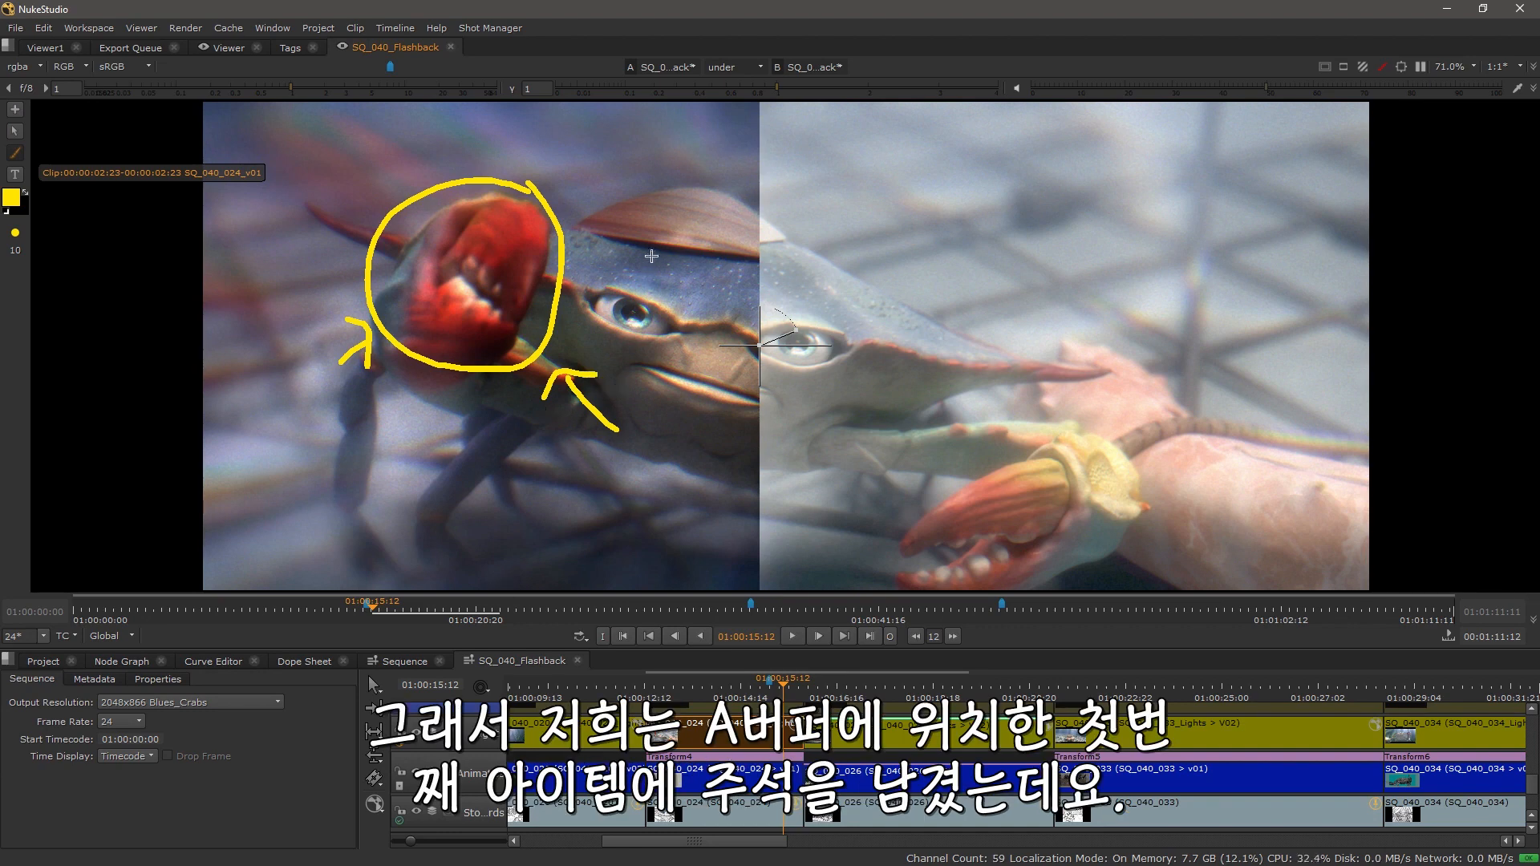
left_click_drag(747, 374, 710, 369)
Step: Switch the A/B compare mode to vertical
scroll(711, 368, "down", 1)
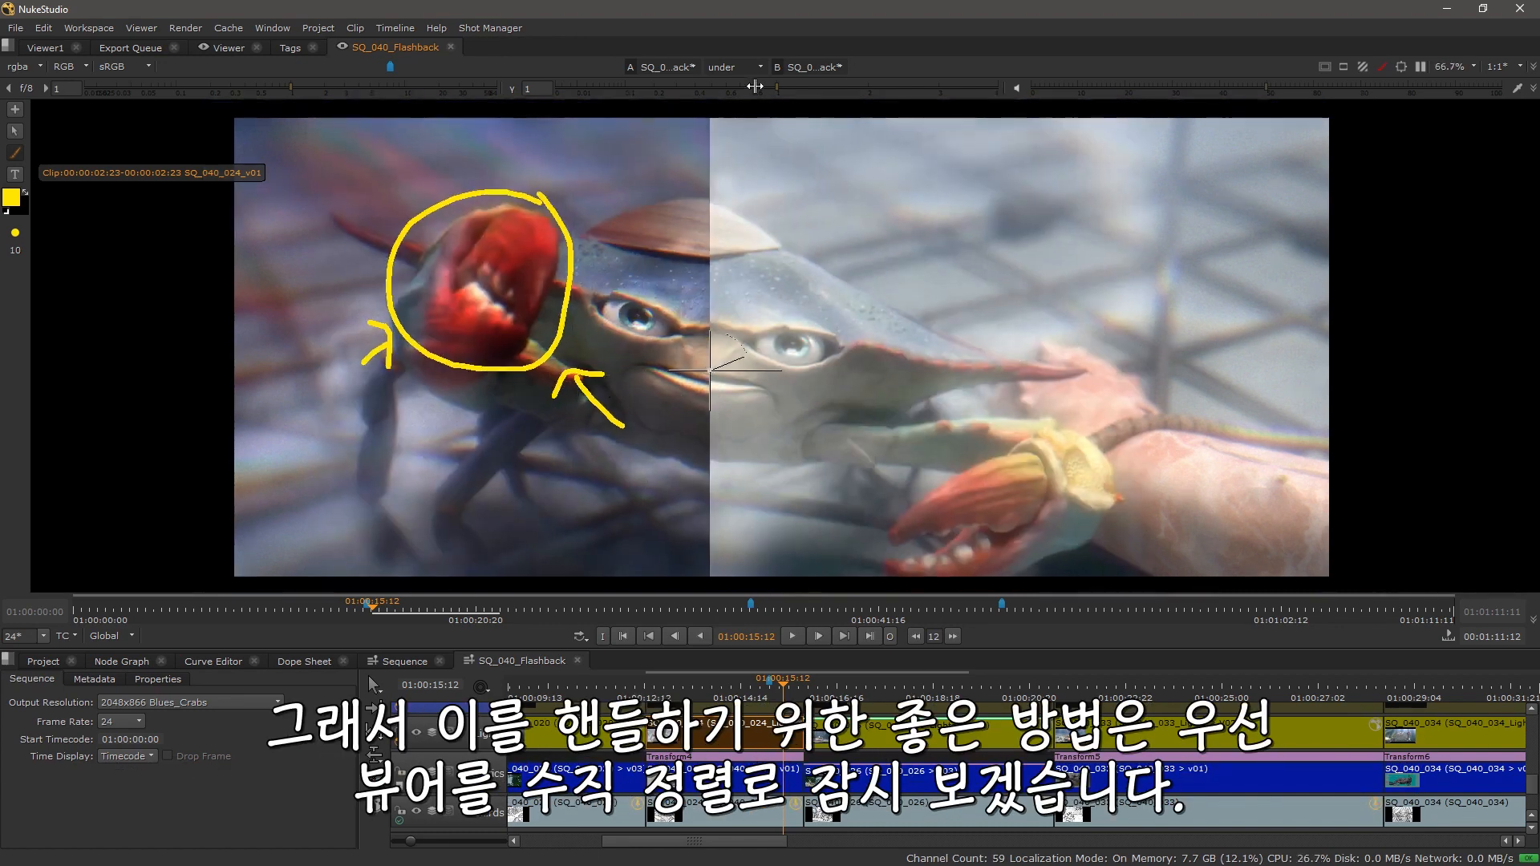
left_click(760, 67)
left_click(739, 144)
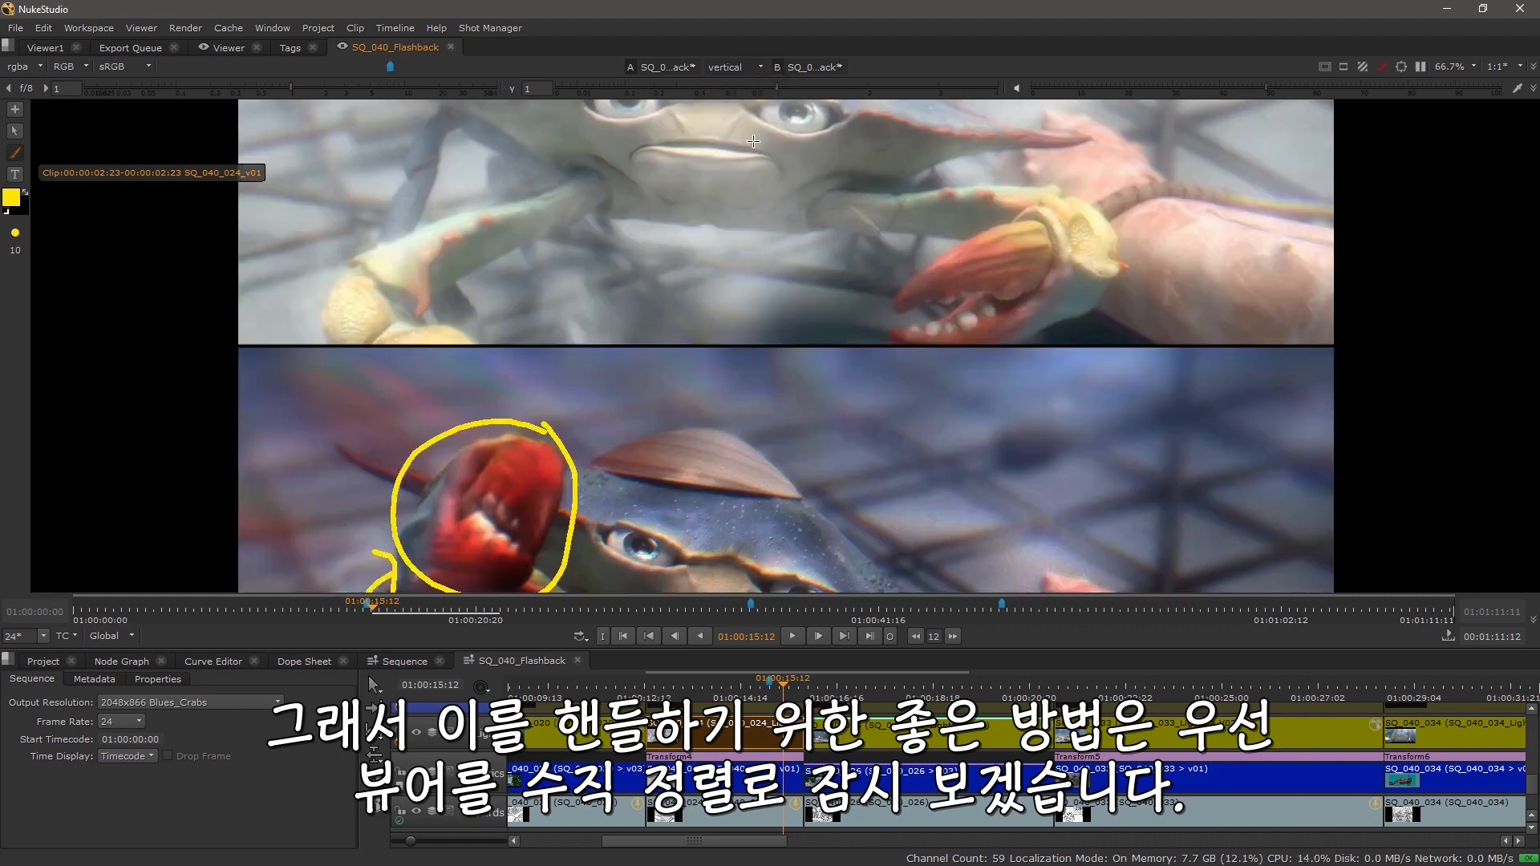
scroll(761, 369, "down", 3)
left_click_drag(775, 406, 767, 391)
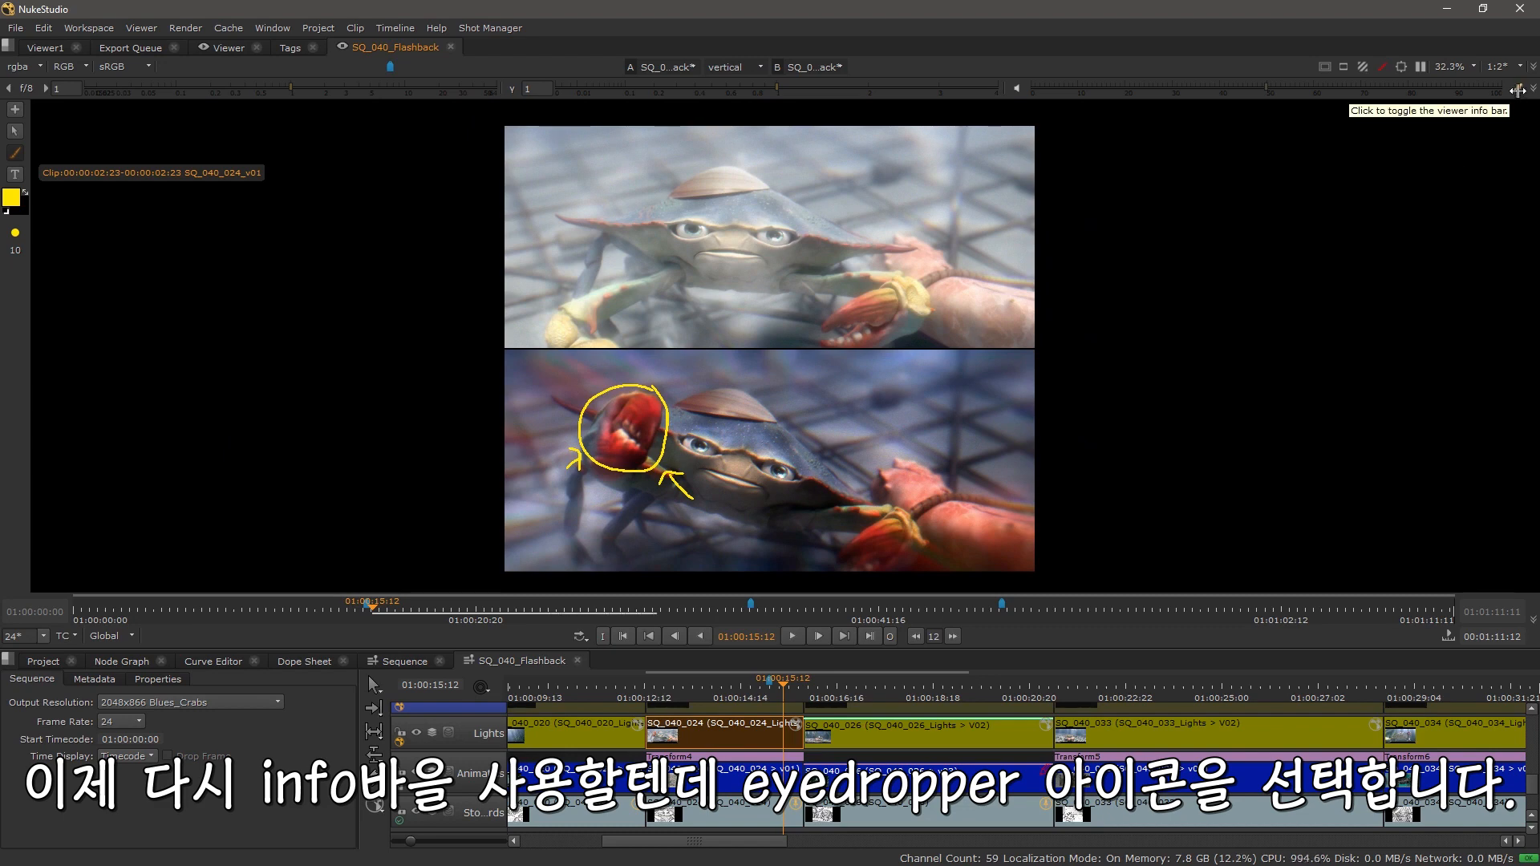
Step: Show the viewer info bar and make the B input SQ_040_024_Lights_V03 the active one
left_click(1518, 89)
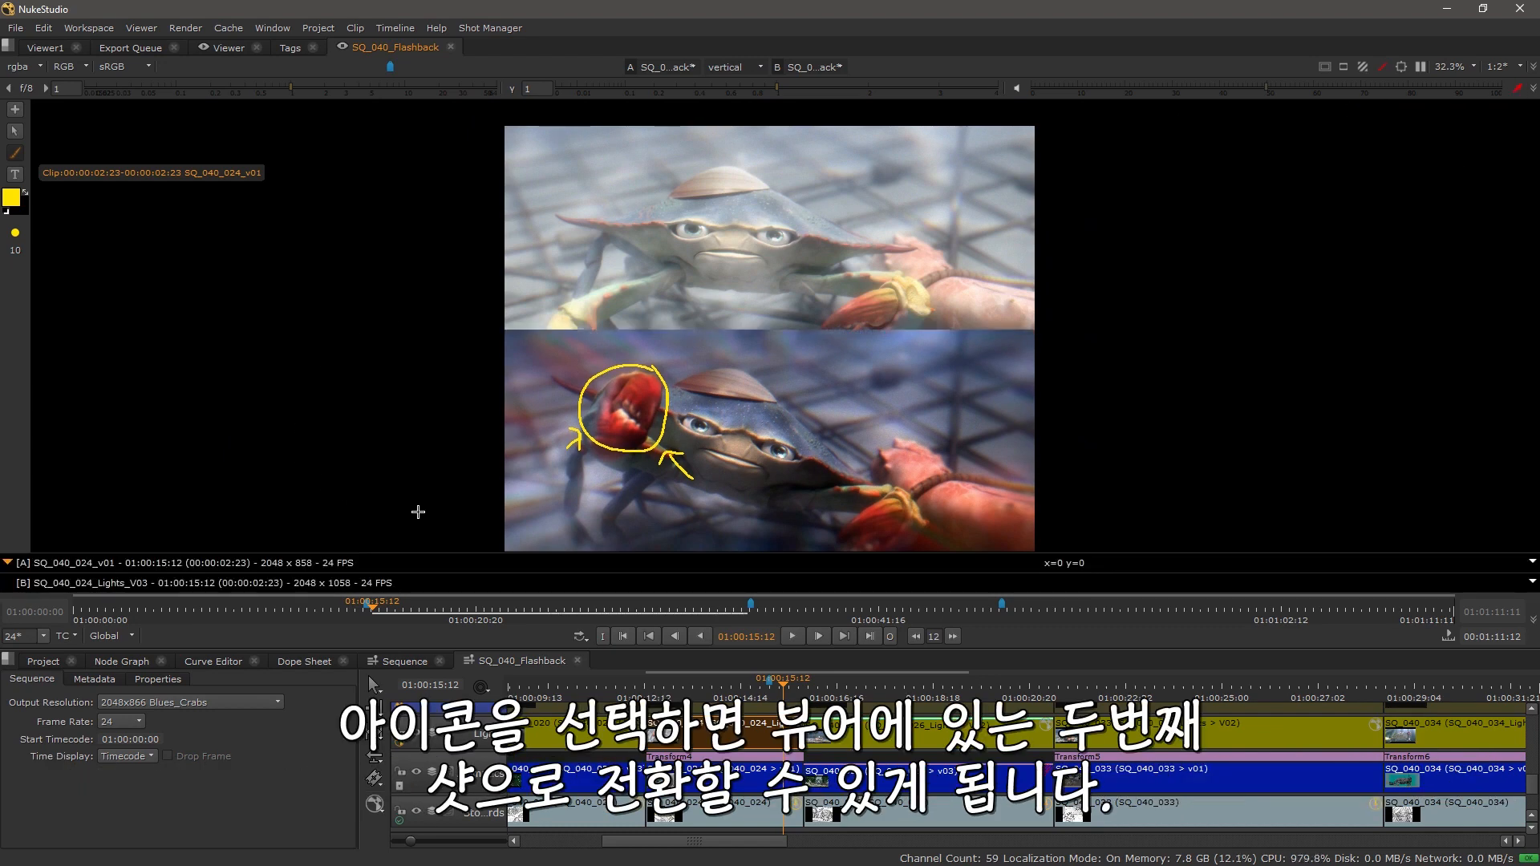
left_click(37, 580)
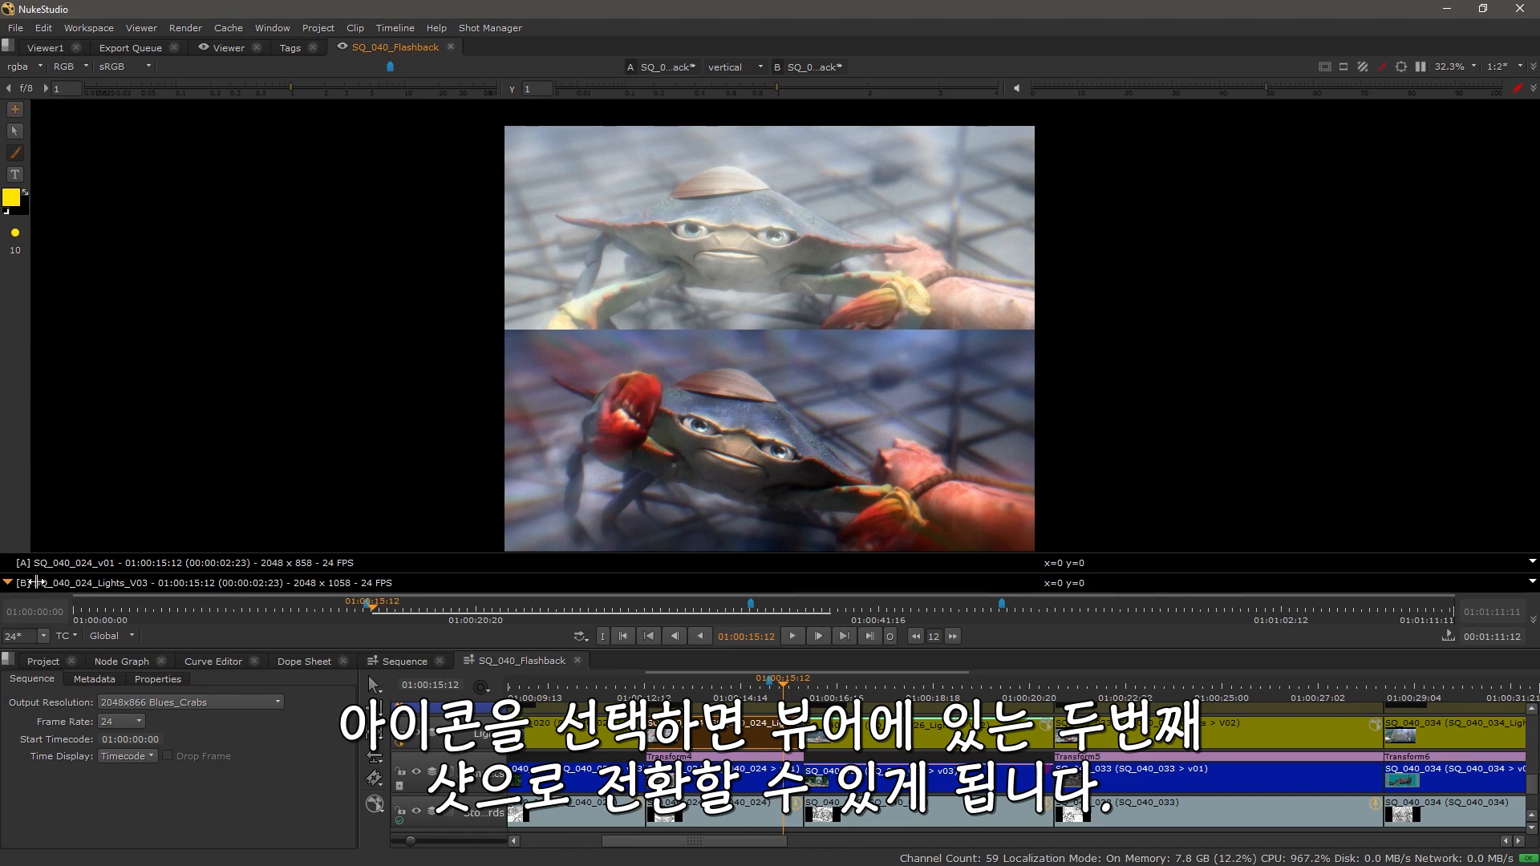
Step: Change the annotation brush colour to red
left_click(14, 198)
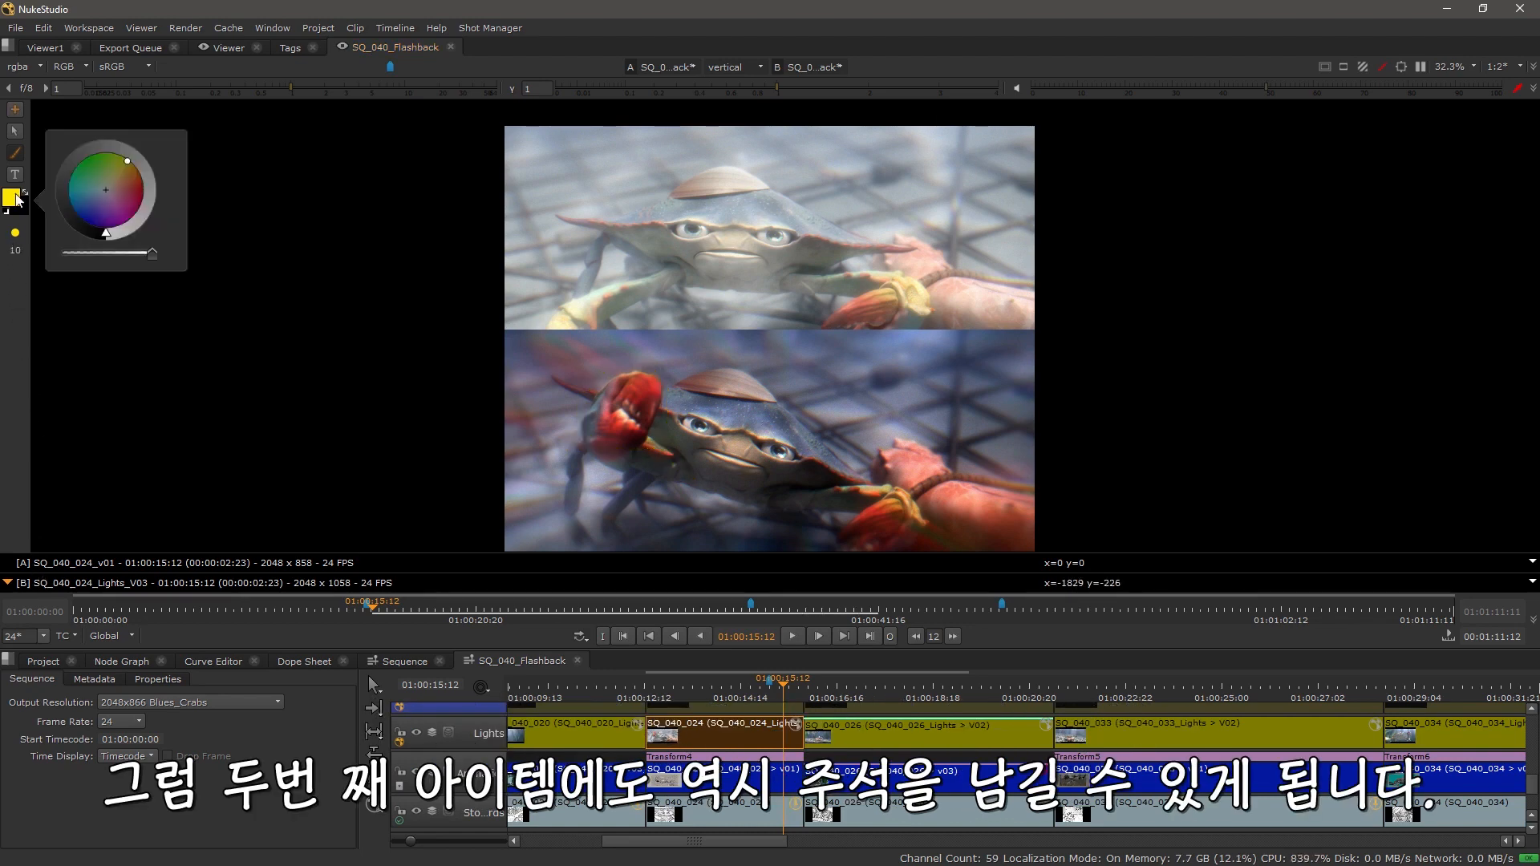
left_click(142, 192)
left_click(2, 317)
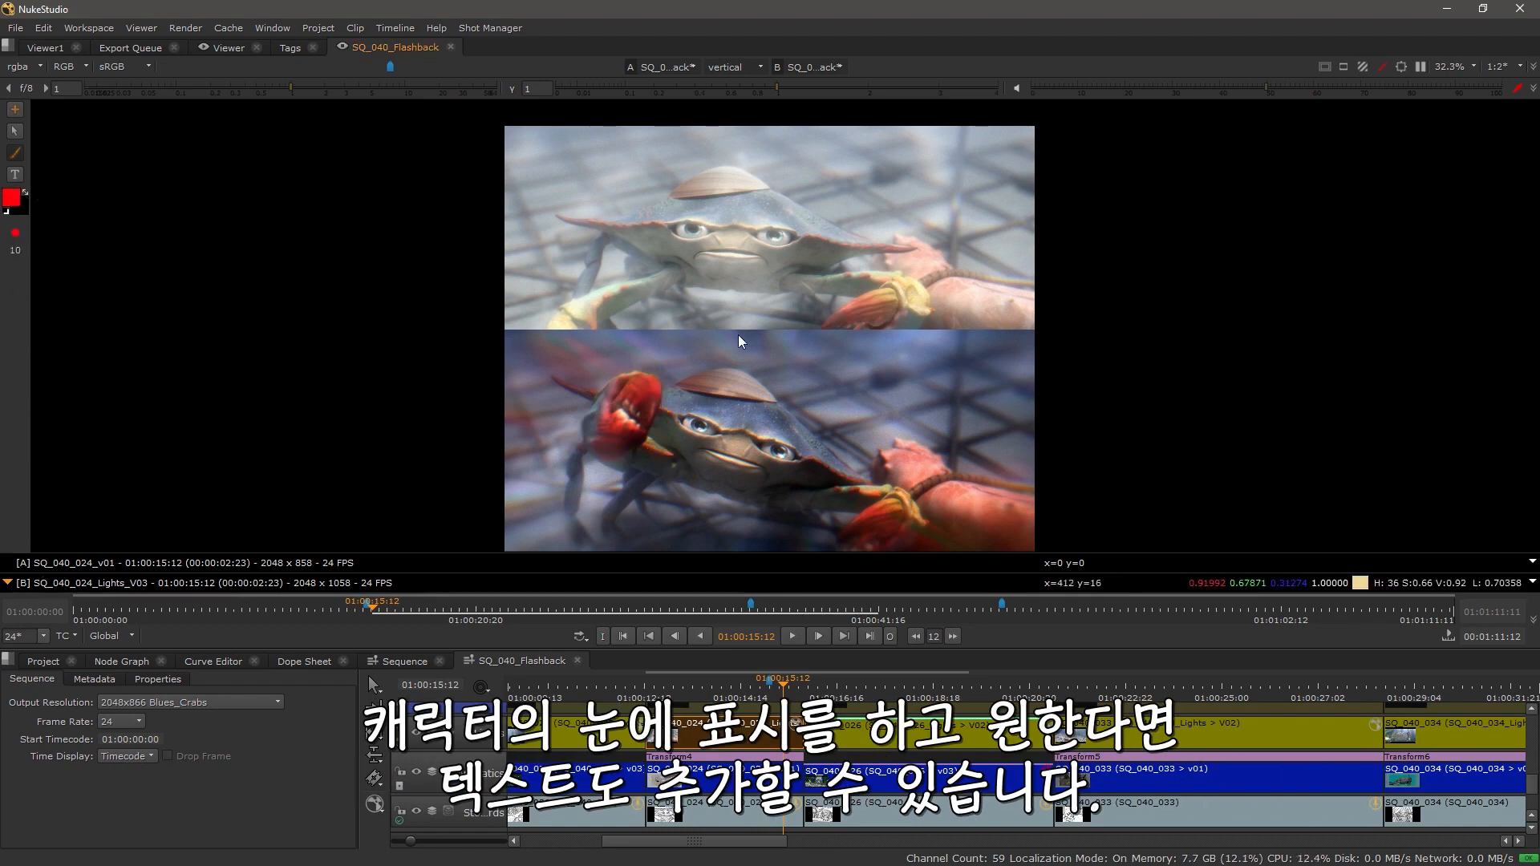
Step: Zoom in on the crab and circle its eye with a red brush stroke crossed by a diagonal line
scroll(665, 186, "up", 3)
scroll(887, 348, "up", 3)
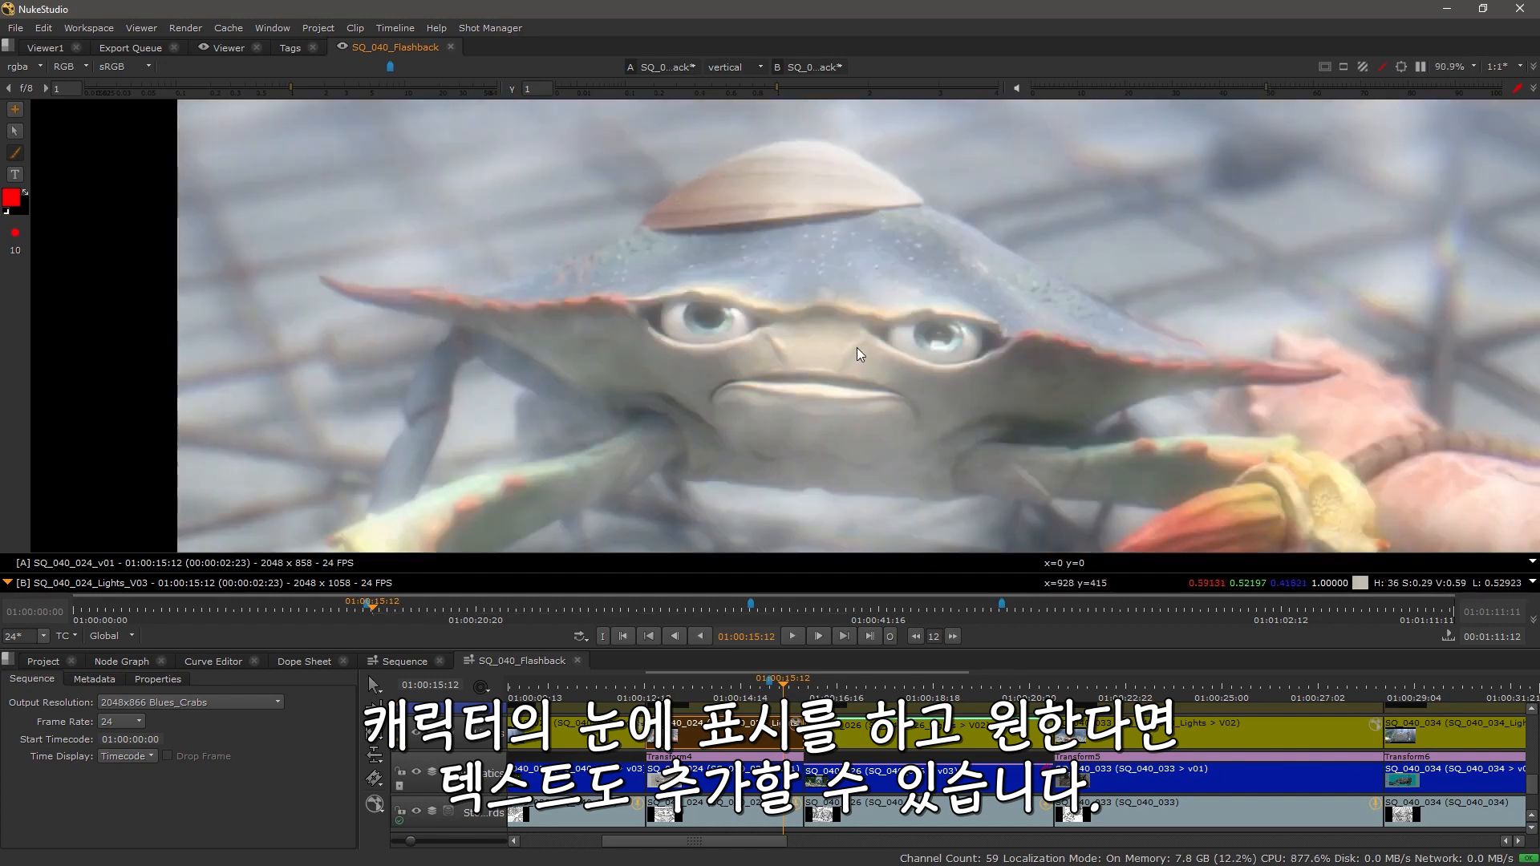
left_click(12, 150)
mouse_move(966, 289)
left_mouse_down()
mouse_move(932, 293)
mouse_move(851, 342)
mouse_move(936, 394)
mouse_move(1012, 359)
mouse_move(963, 288)
left_mouse_up()
left_click_drag(832, 238, 1028, 431)
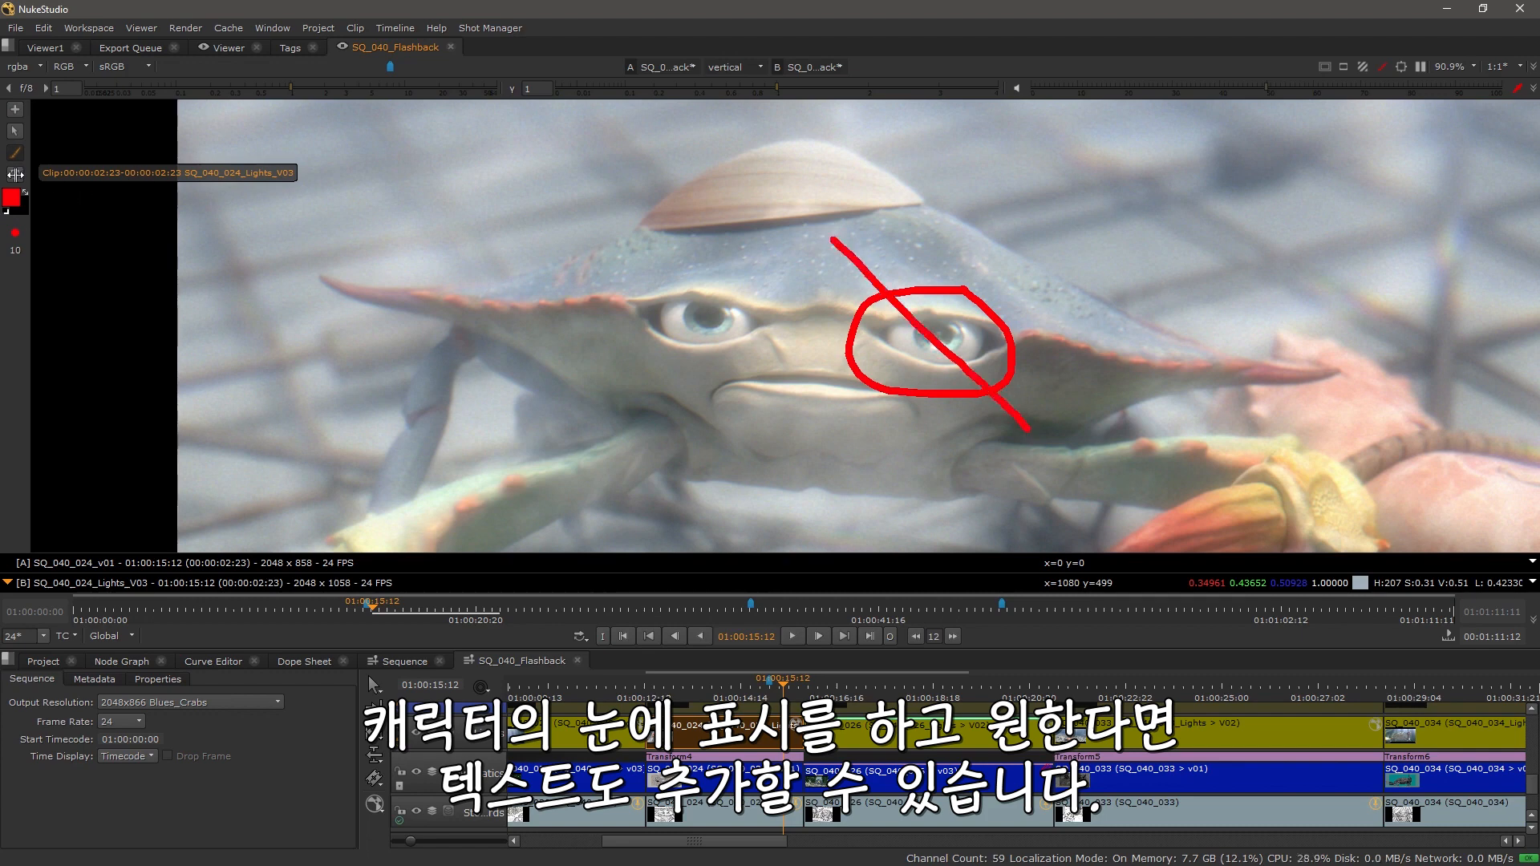
Step: Draw a red arrow pointing toward the circled eye
scroll(816, 414, "down", 4)
mouse_move(824, 460)
left_mouse_down()
mouse_move(753, 321)
mouse_move(765, 250)
mouse_move(766, 269)
left_mouse_up()
scroll(754, 408, "down", 1)
left_click_drag(715, 437, 693, 385)
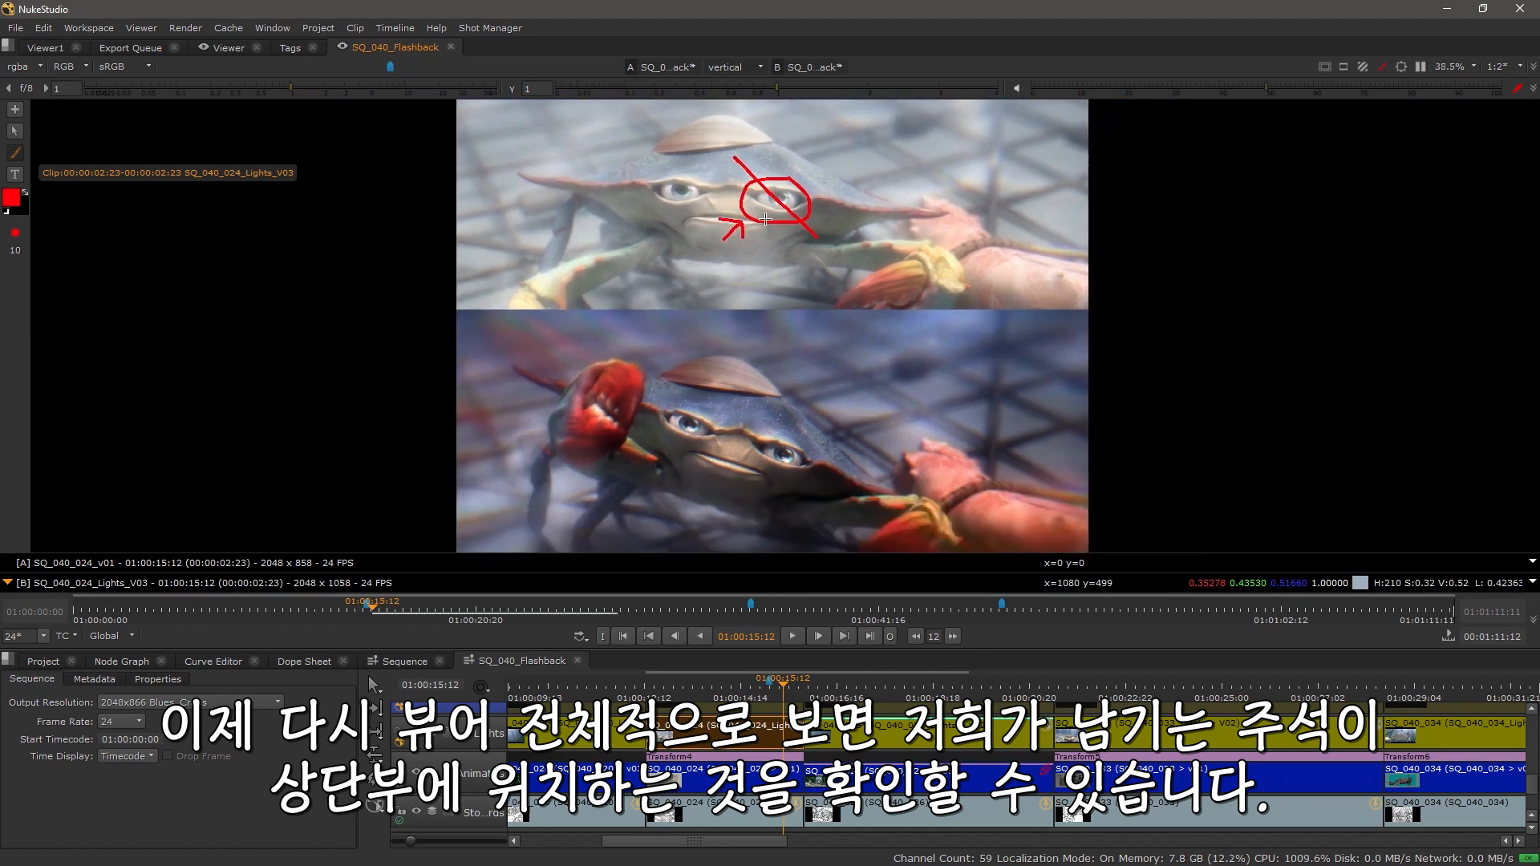
Step: Maximize the viewer and switch between inputs A and B to compare each clip's annotations
key("space")
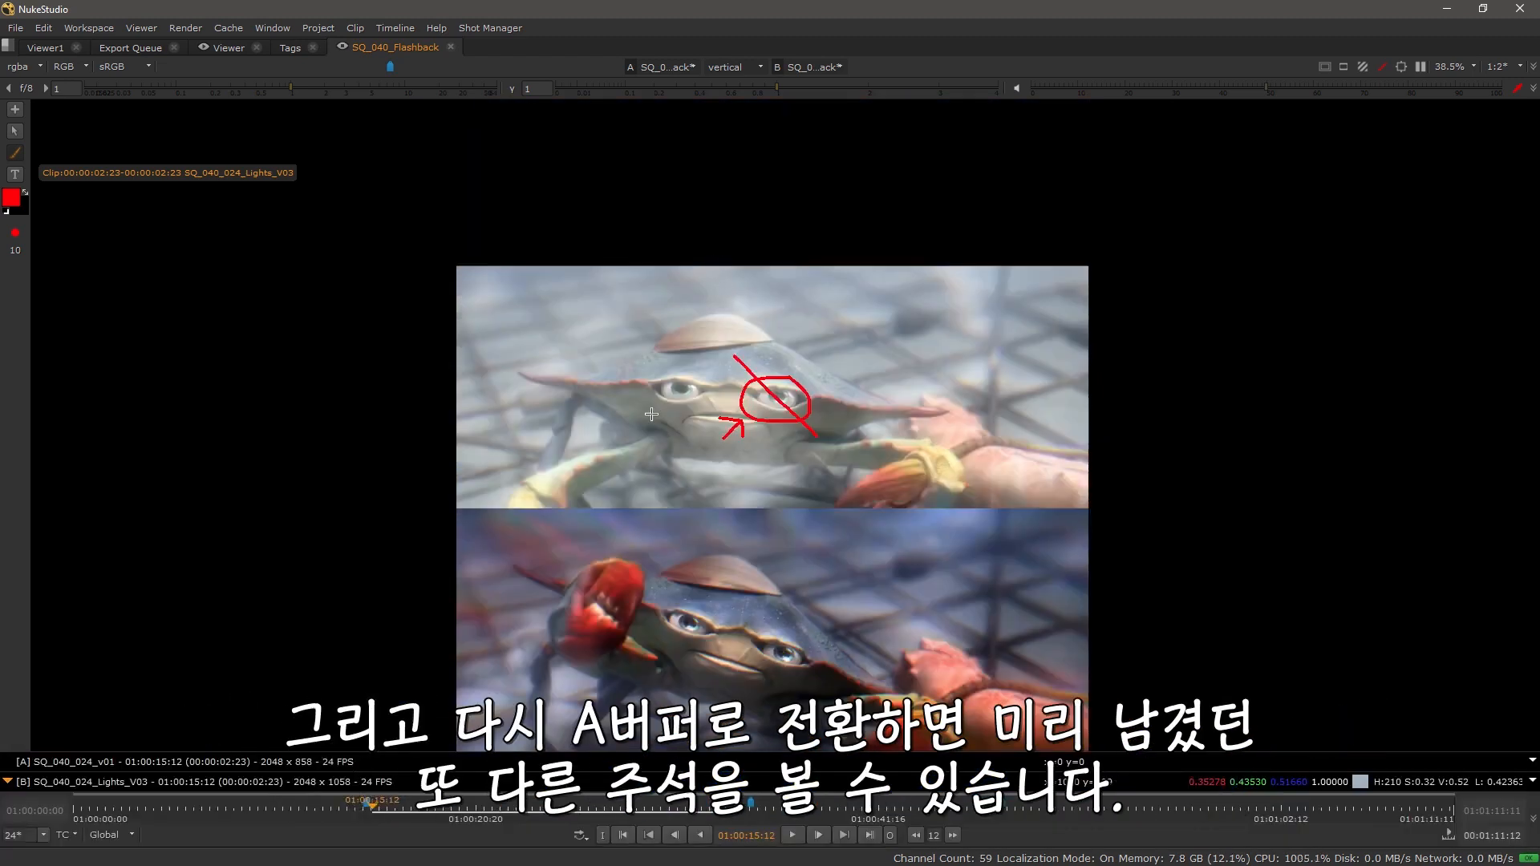
left_click(42, 765)
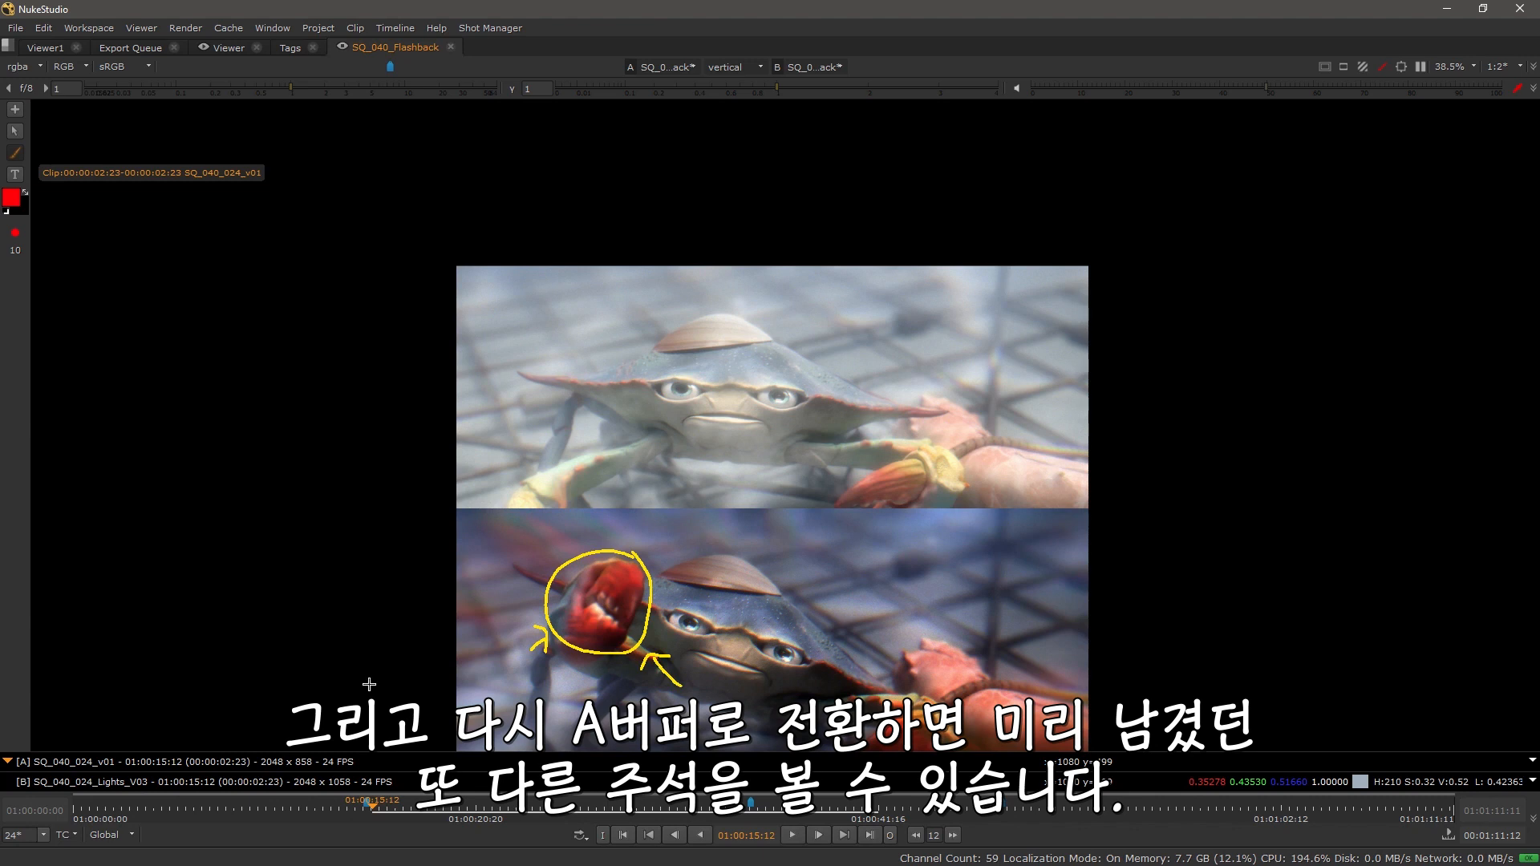
left_click(38, 783)
left_click(40, 765)
left_click(38, 783)
left_click(42, 765)
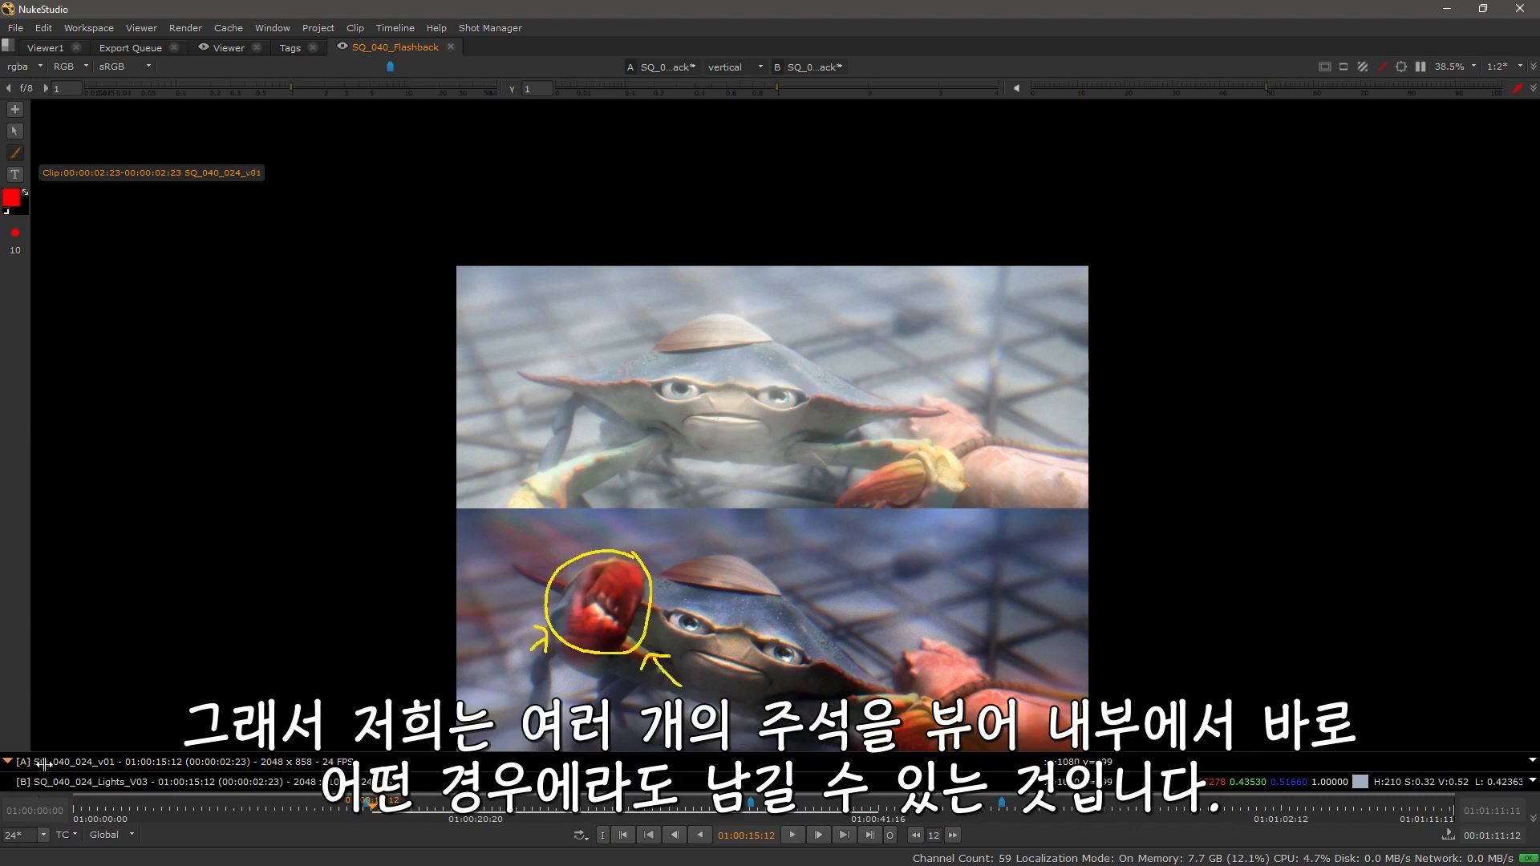
left_click(46, 783)
left_click(47, 763)
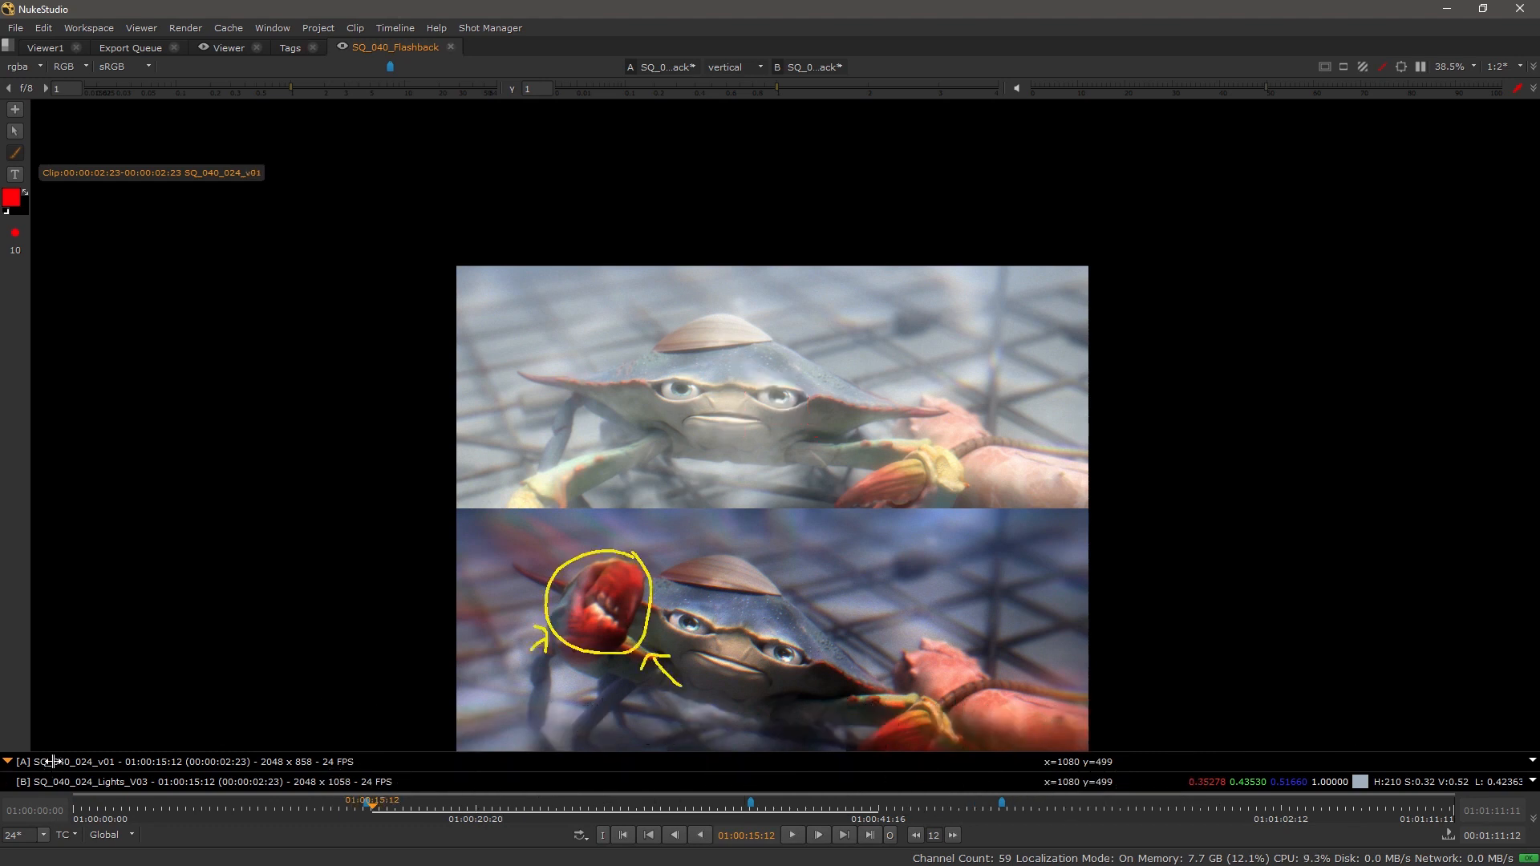
left_click_drag(657, 640, 652, 579)
scroll(652, 579, "up", 2)
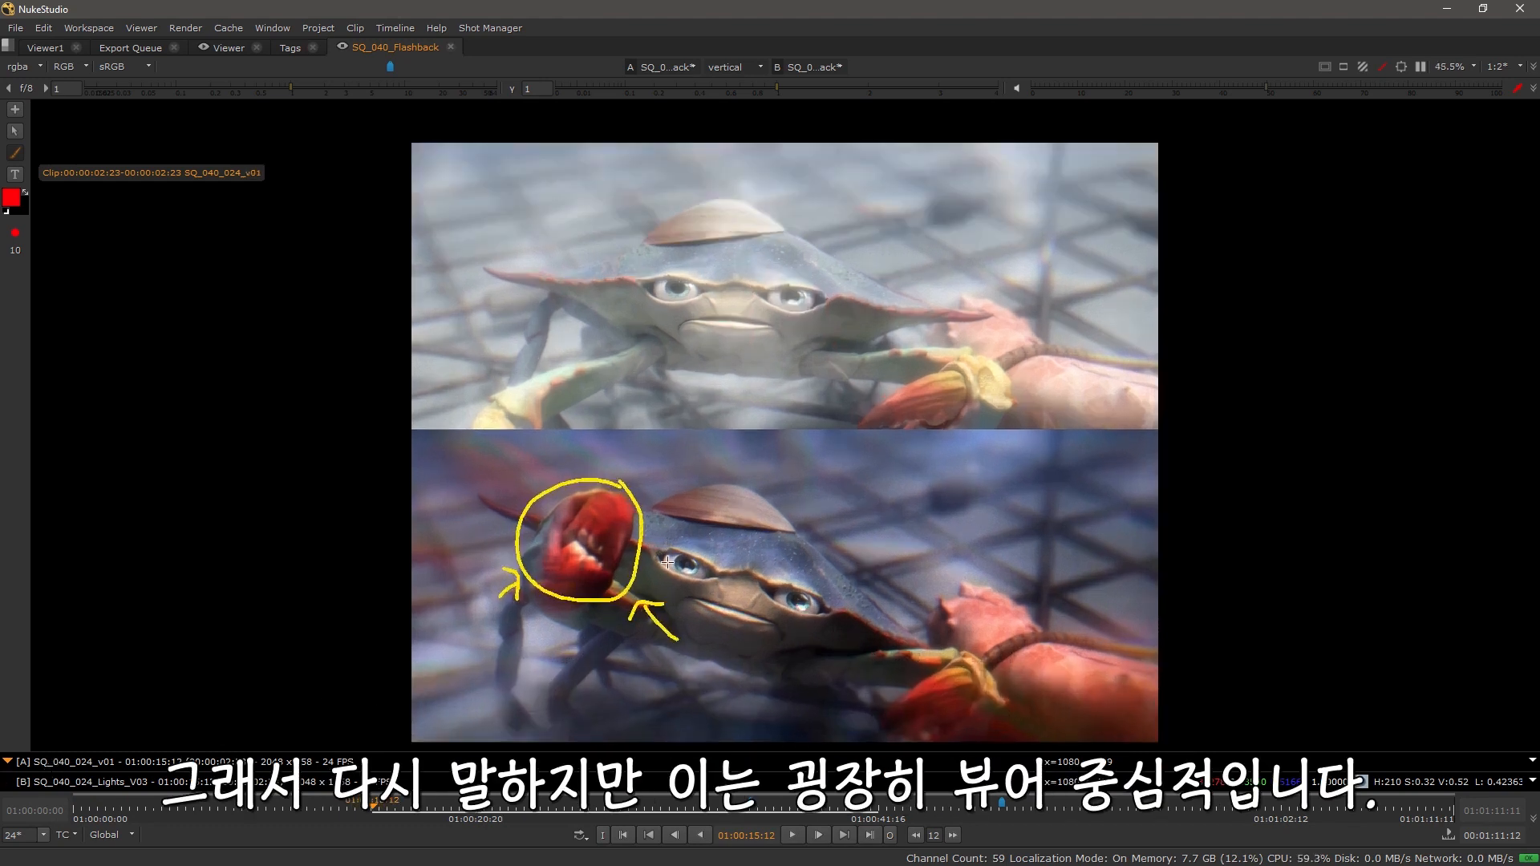
left_click(77, 783)
left_click(79, 763)
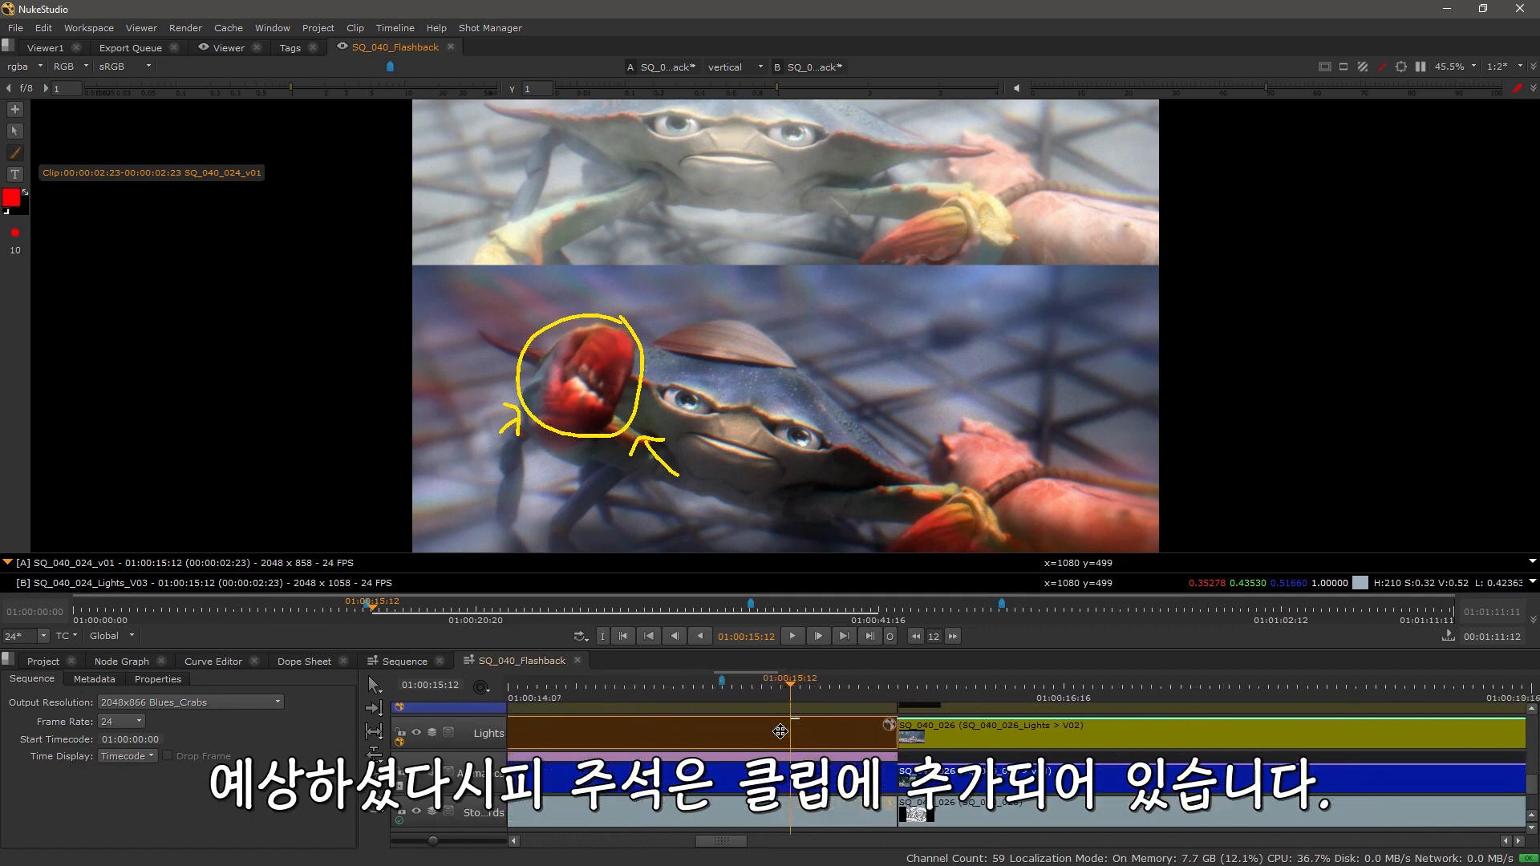
Step: Zoom into the timeline to inspect the annotated clips and enlarge the viewer again
scroll(780, 732, "up", 2)
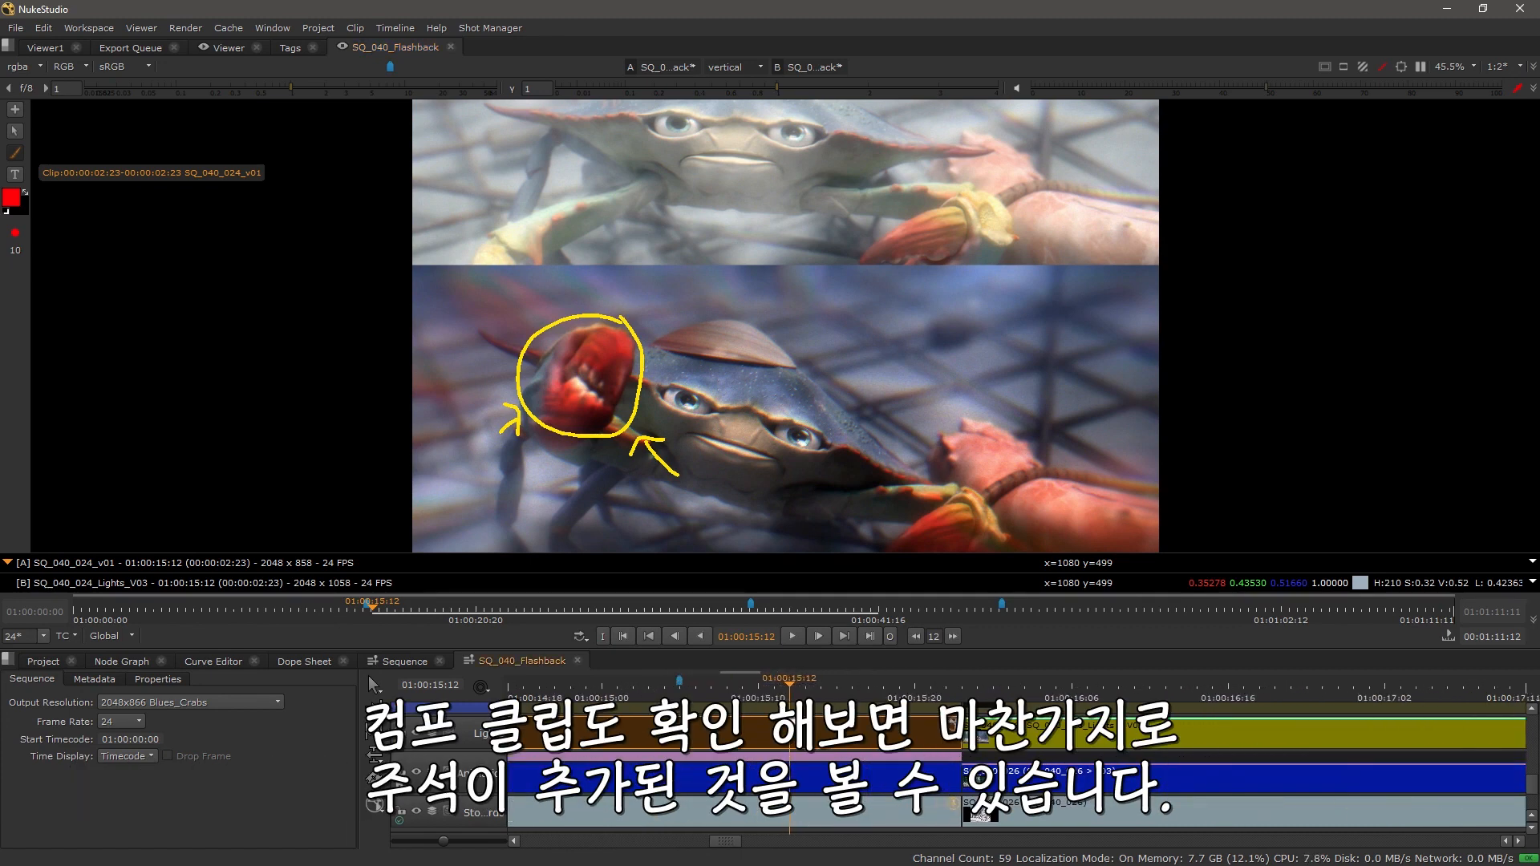
scroll(802, 725, "up", 3)
scroll(815, 728, "up", 3)
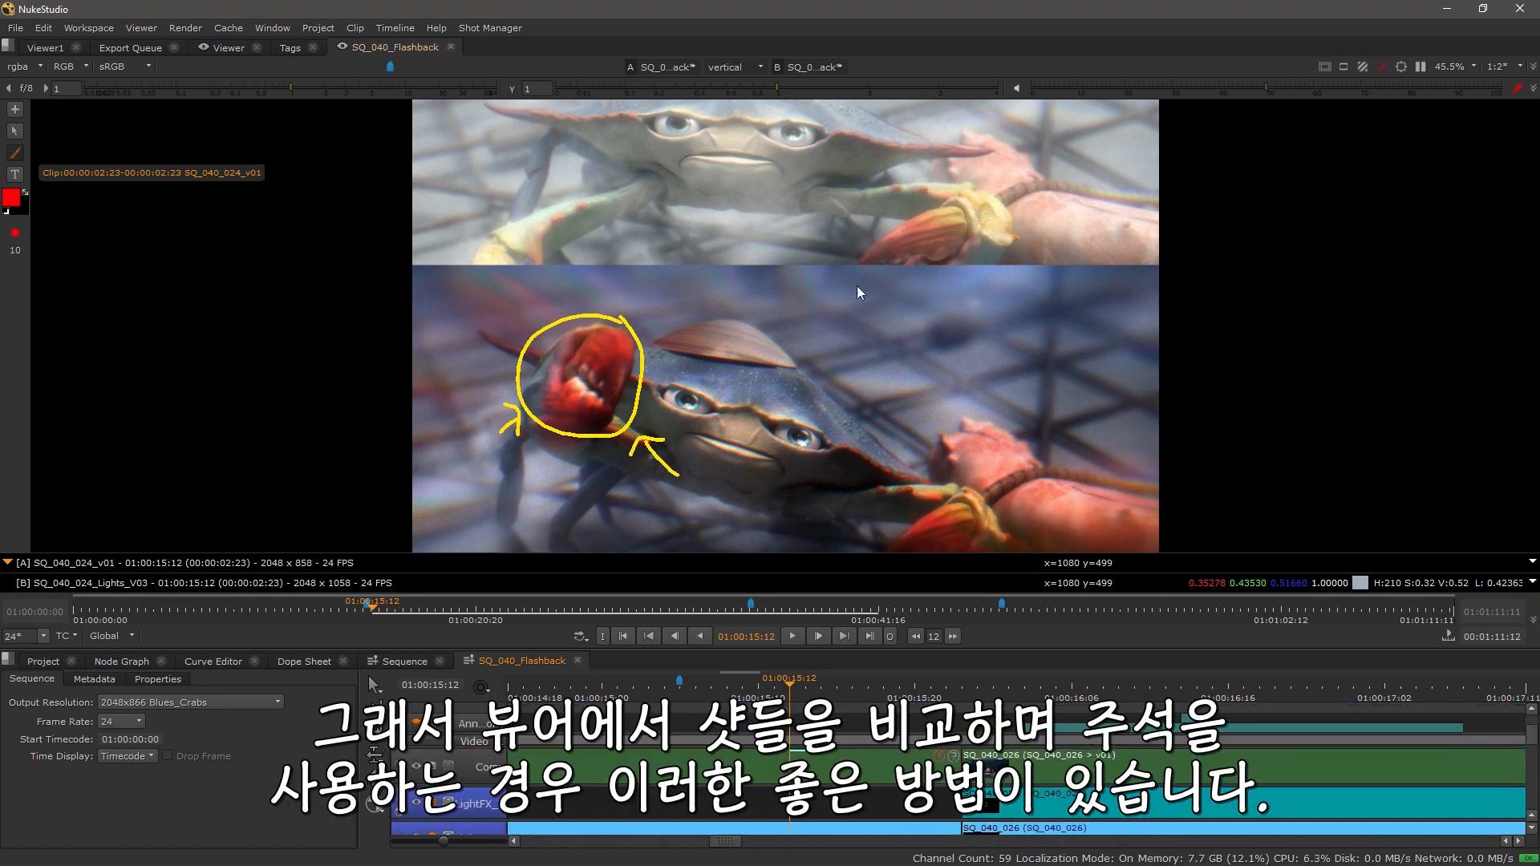
key("space")
left_click_drag(819, 570, 793, 518)
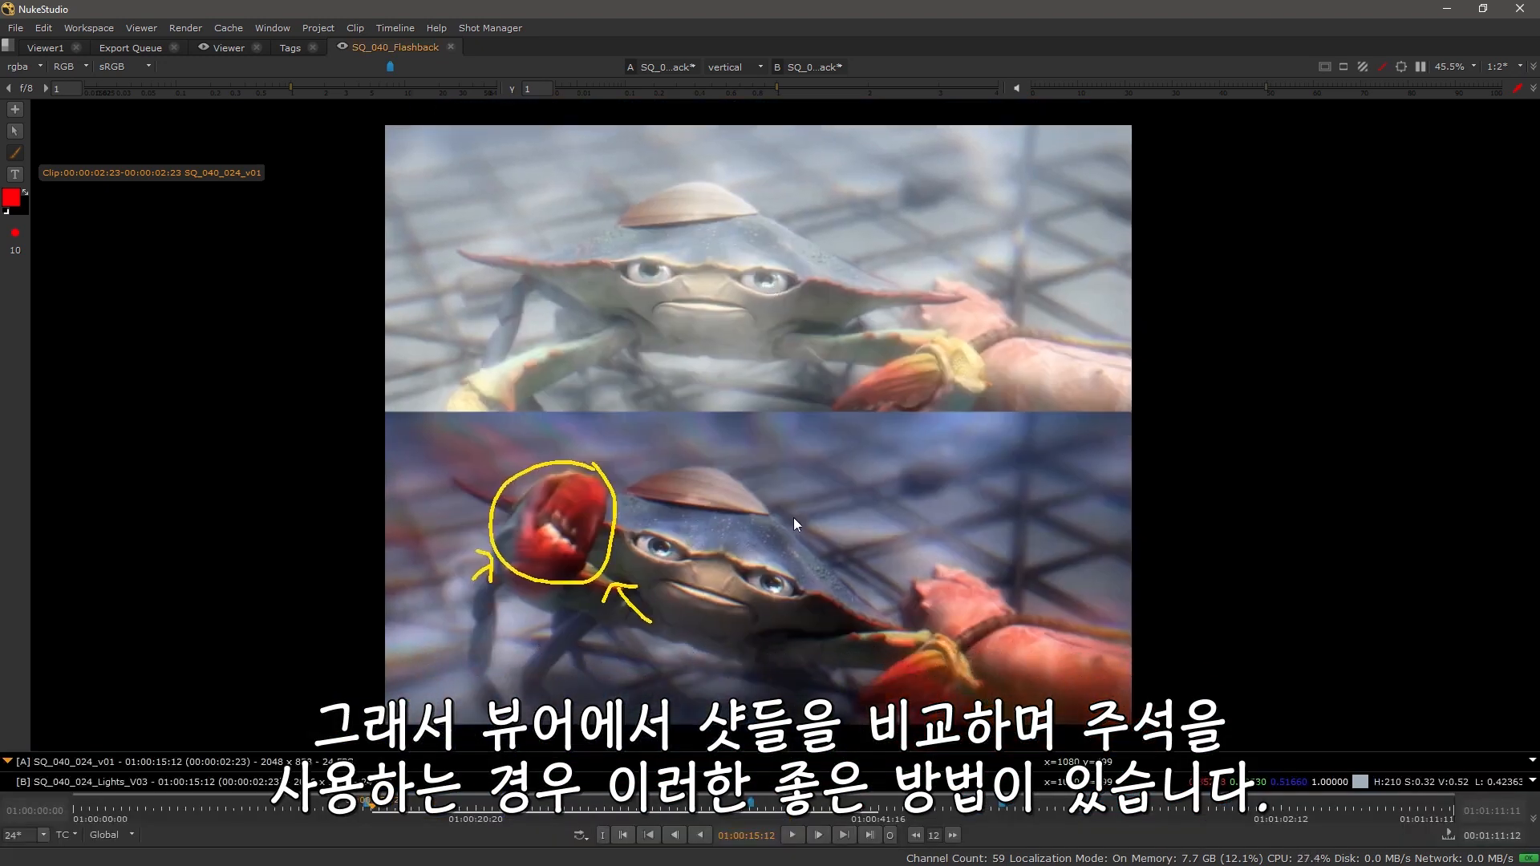
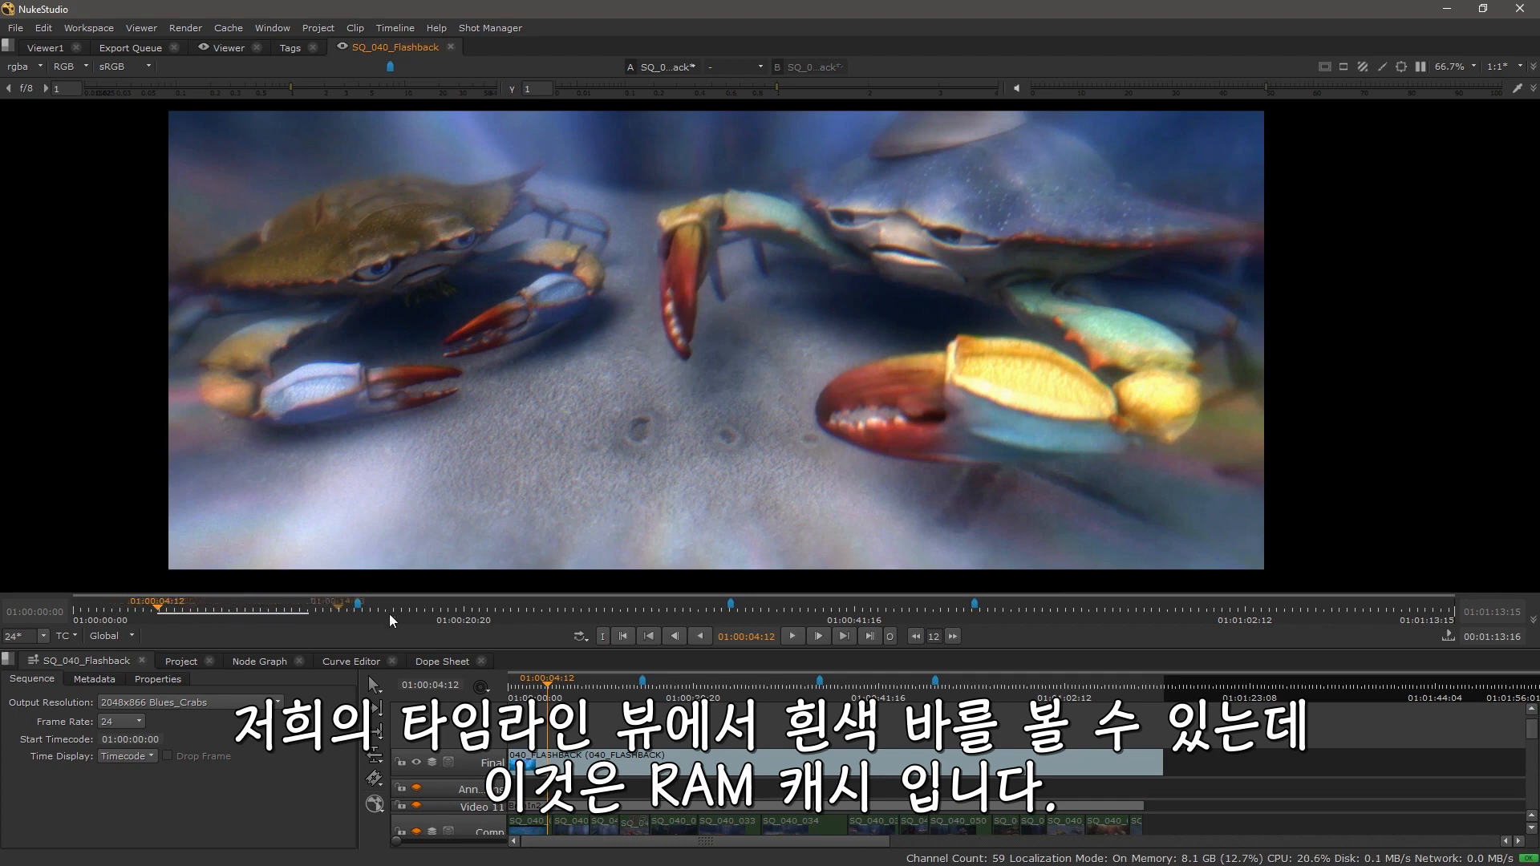
Step: Play the sequence briefly, stop it, and scroll through the timeline's stacked tracks
left_click(796, 636)
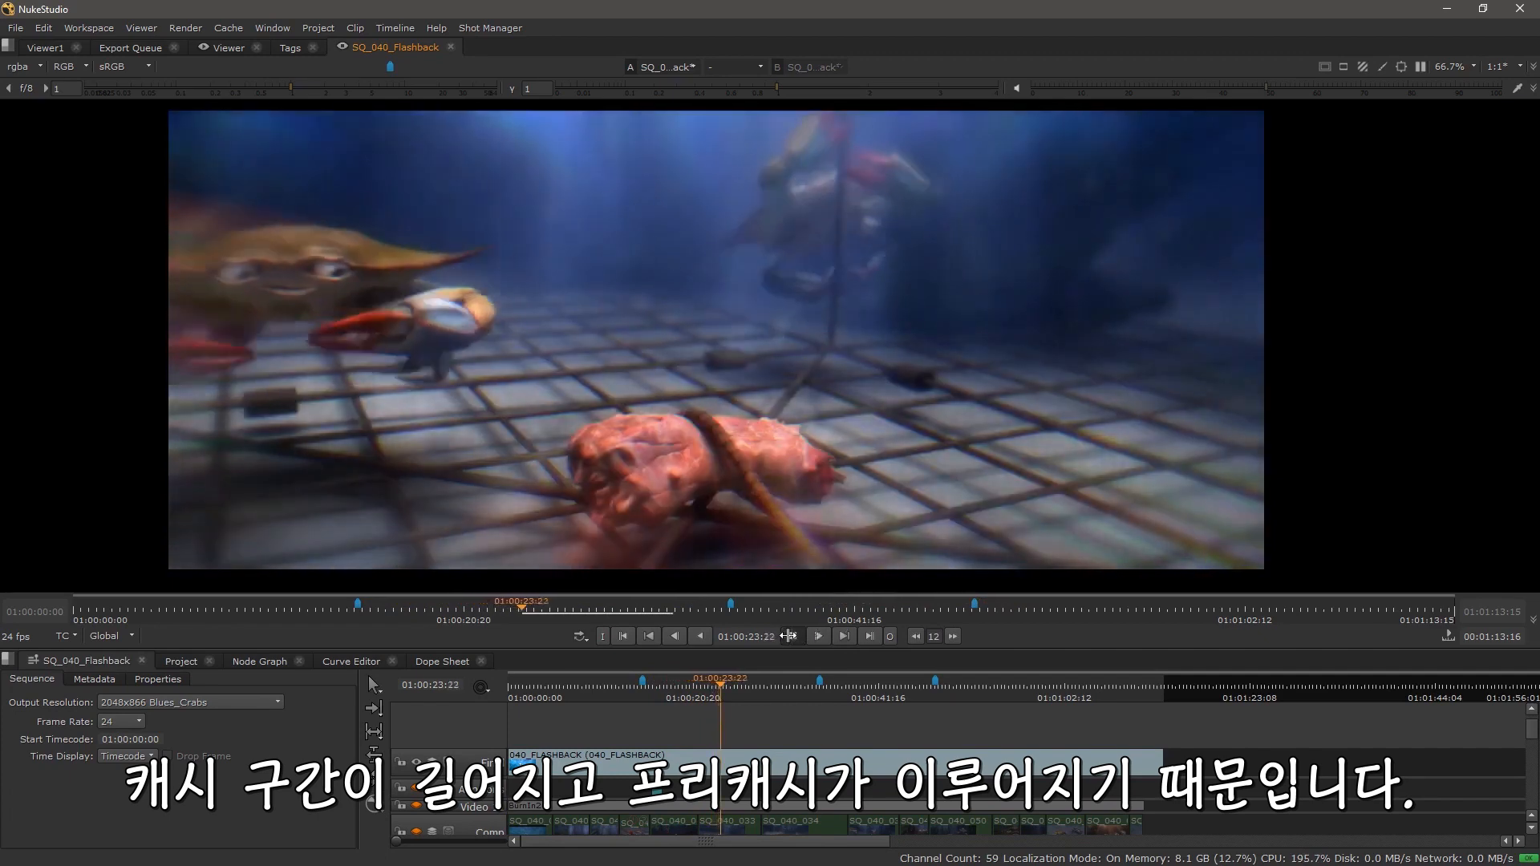
left_click(790, 636)
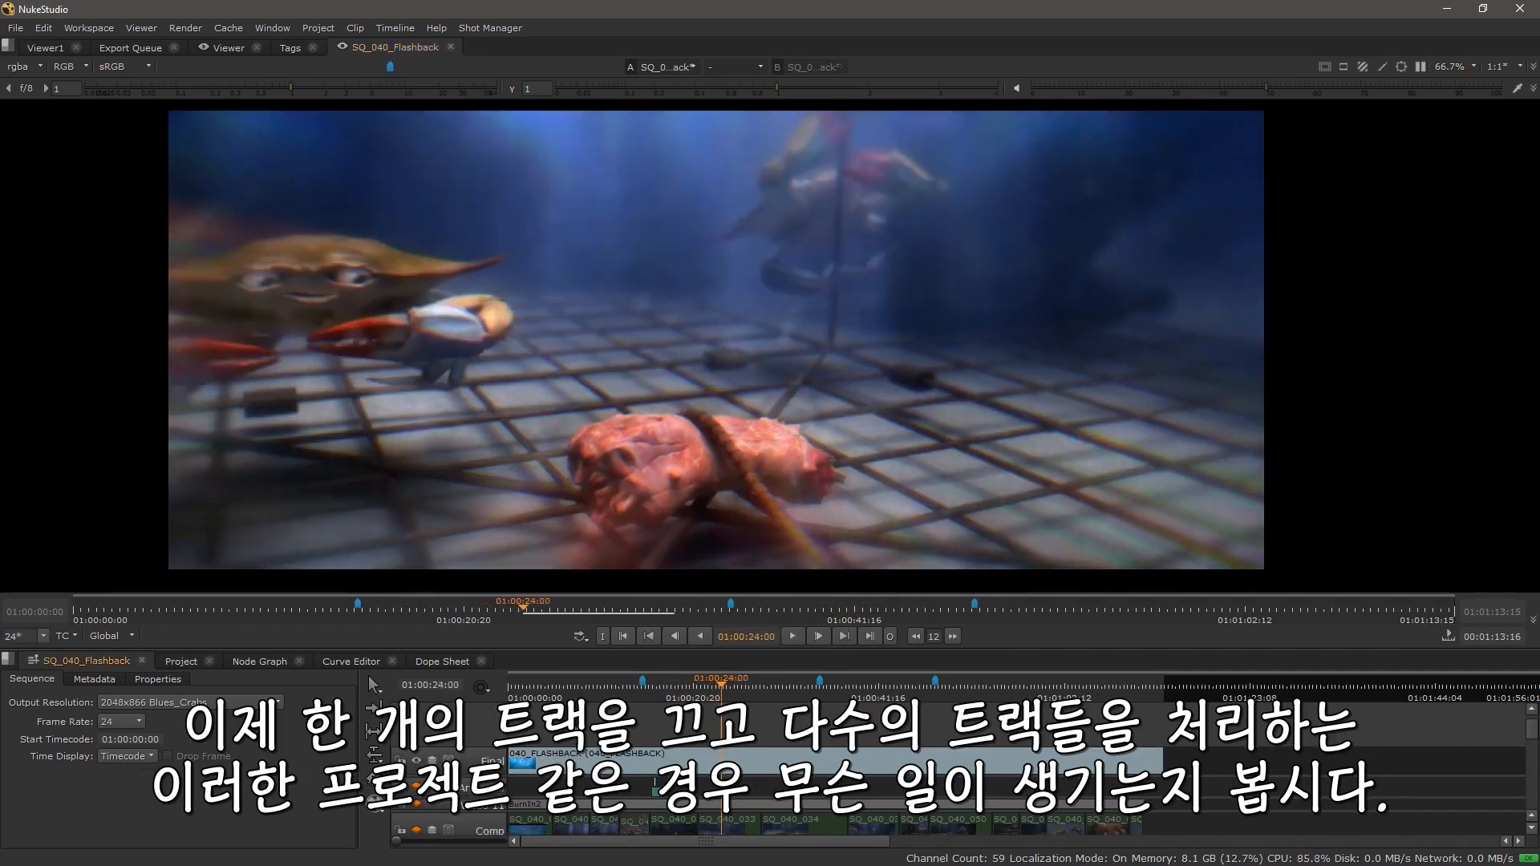
scroll(452, 727, "down", 1)
left_click(418, 738)
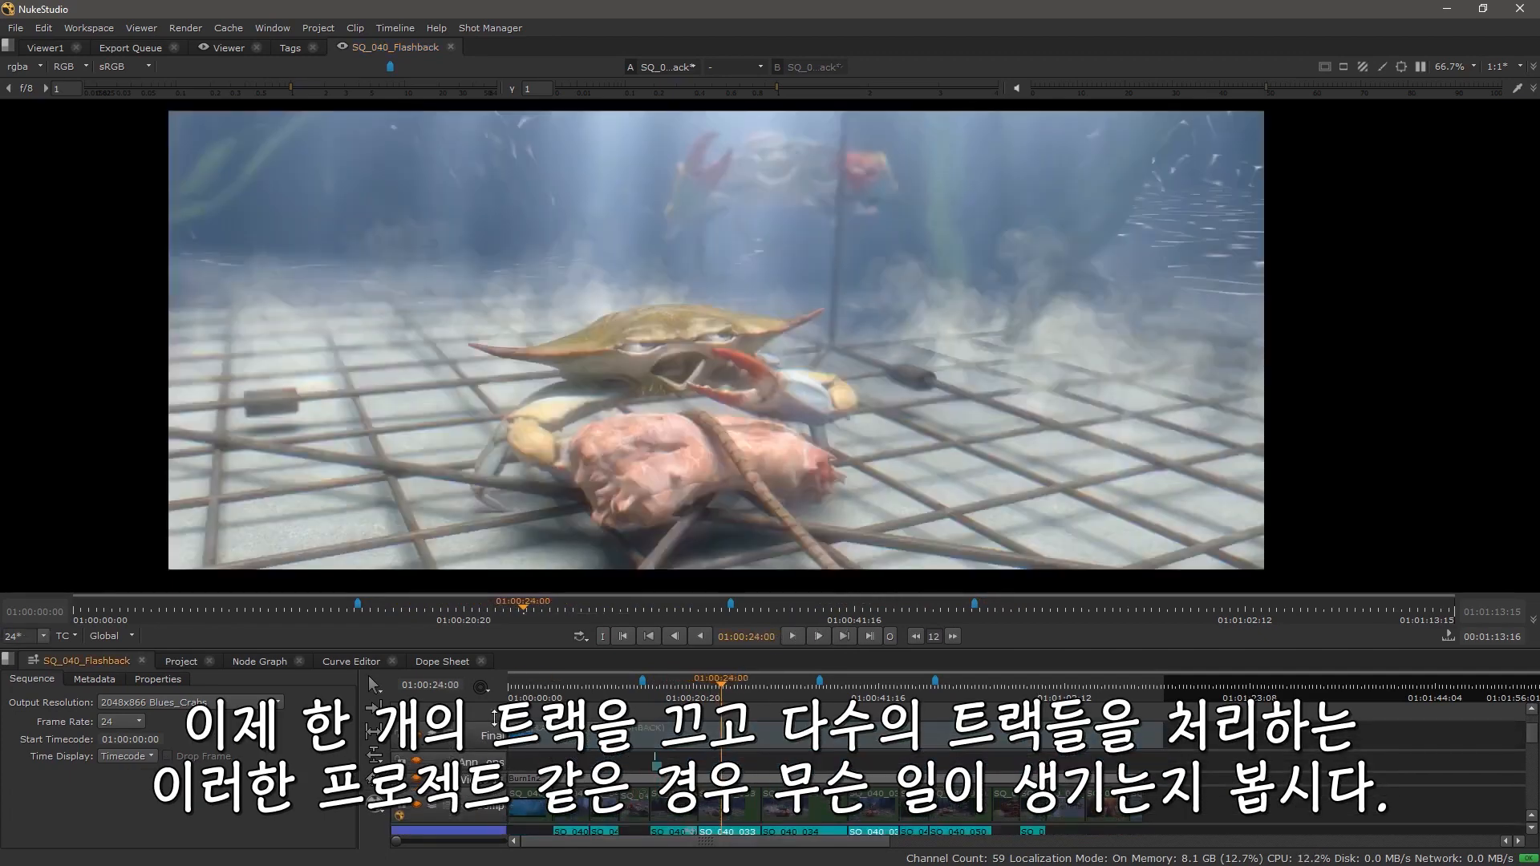
scroll(705, 774, "down", 3)
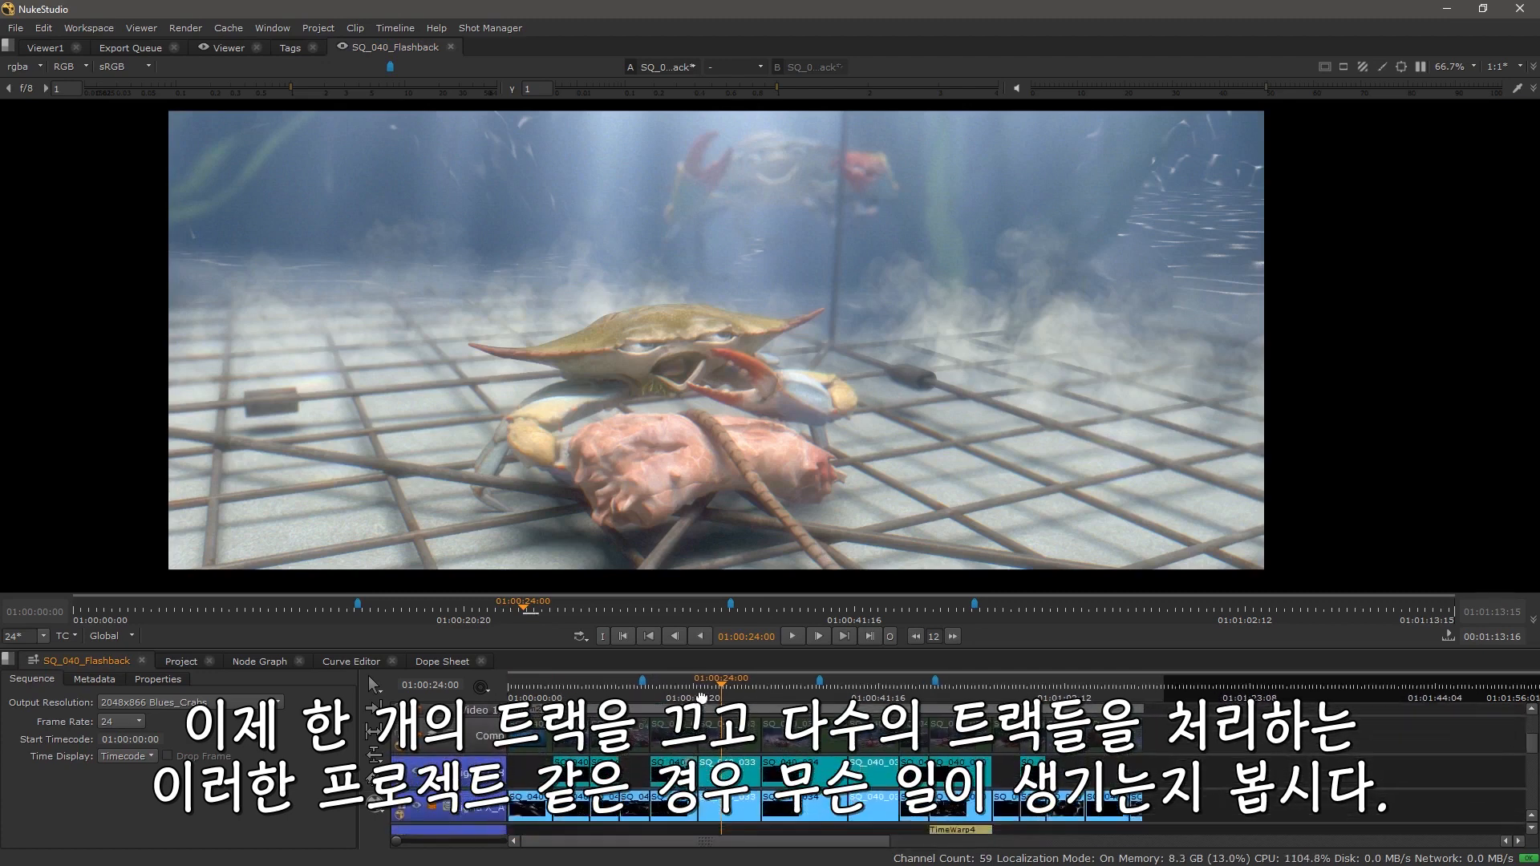
scroll(706, 774, "down", 1)
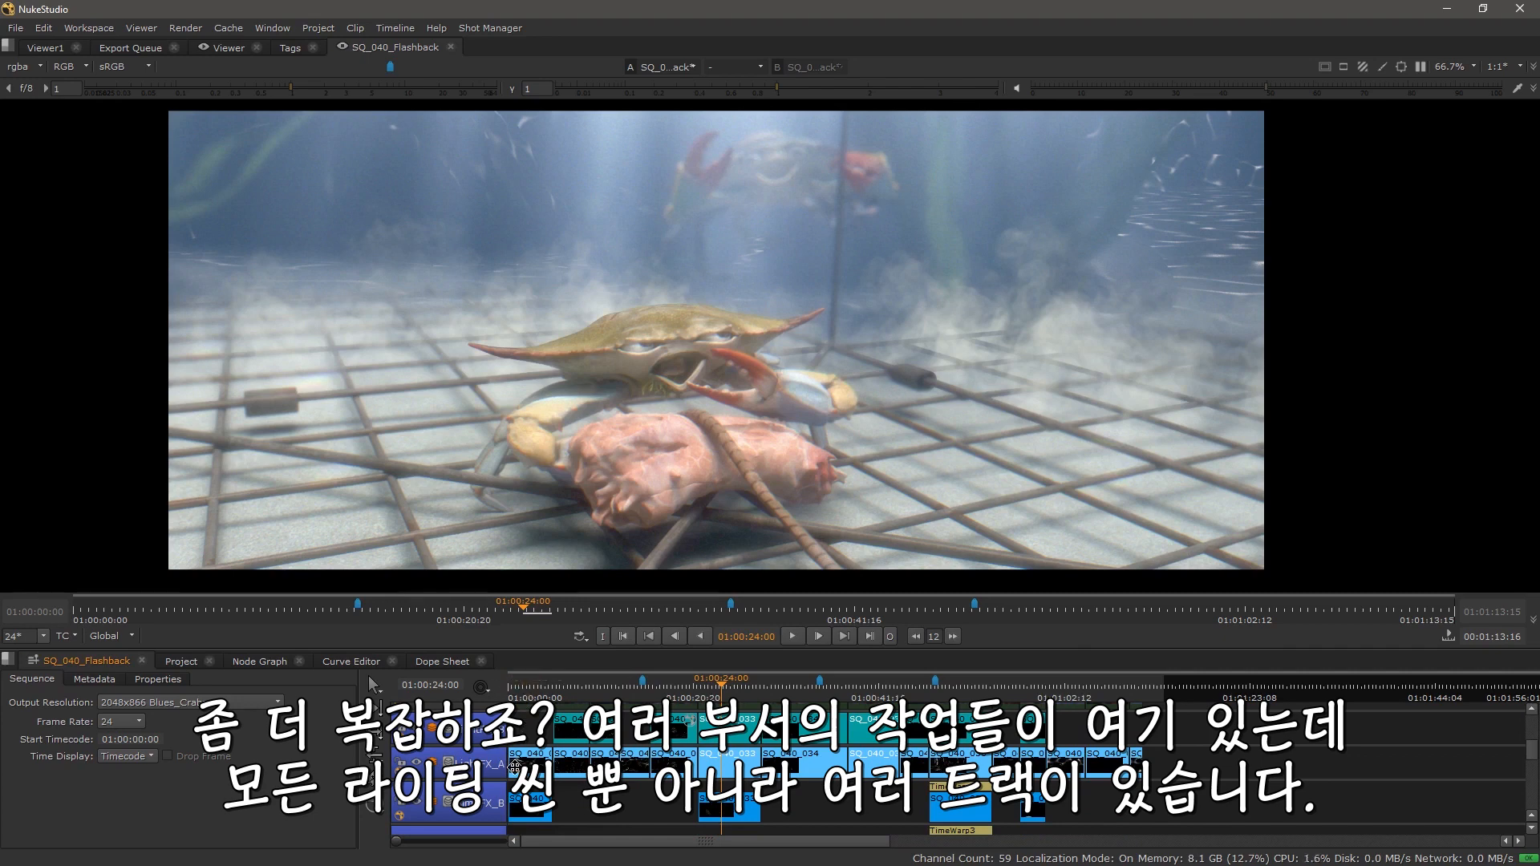
scroll(530, 719, "down", 2)
scroll(530, 720, "down", 5)
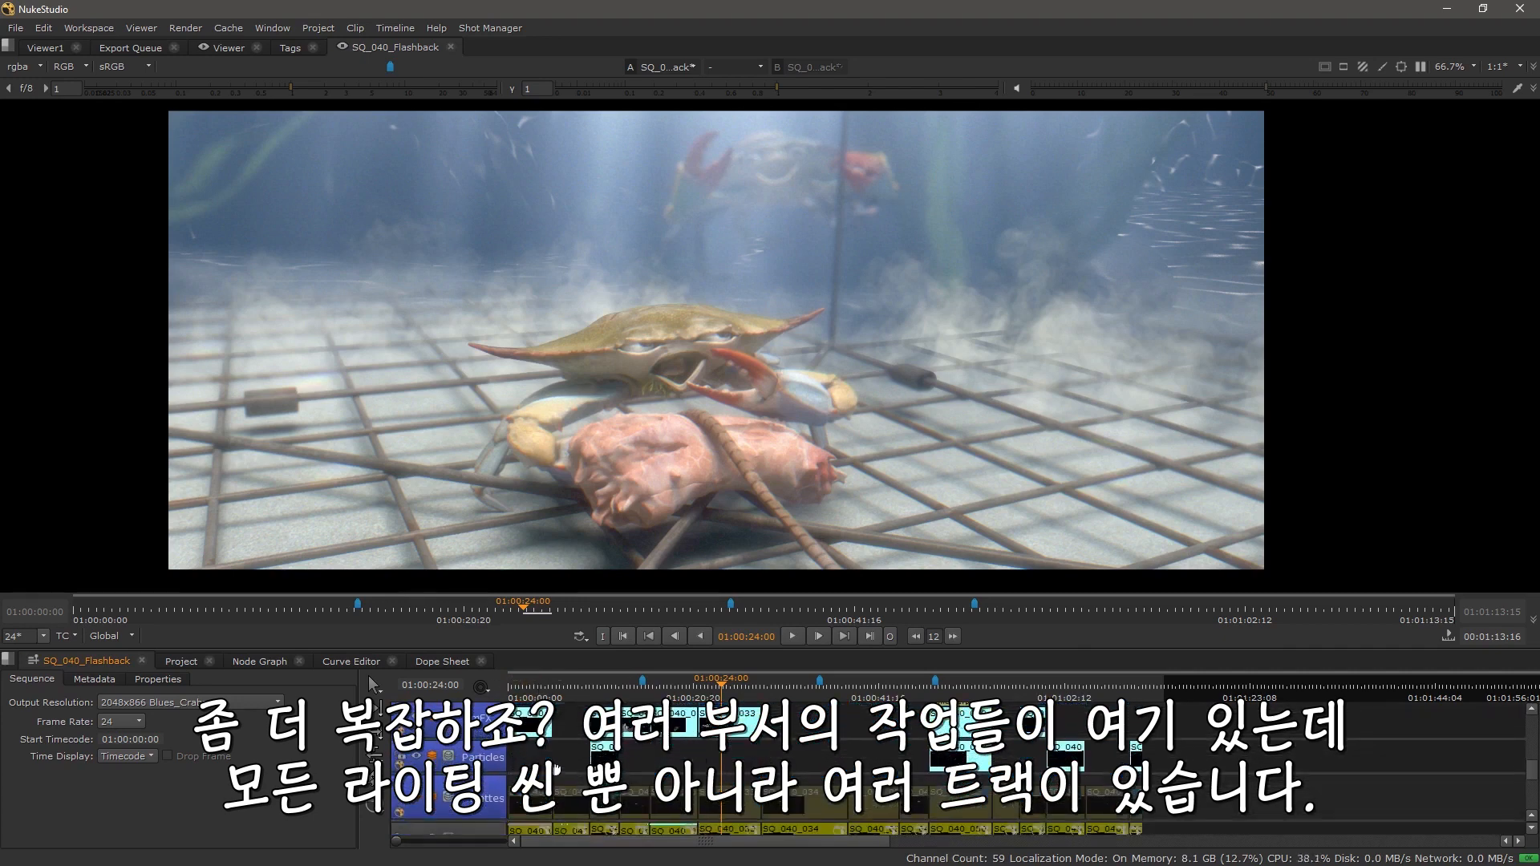
Step: Inspect the blend mode options of a track in the timeline and close the list
left_click_drag(800, 758, 781, 829)
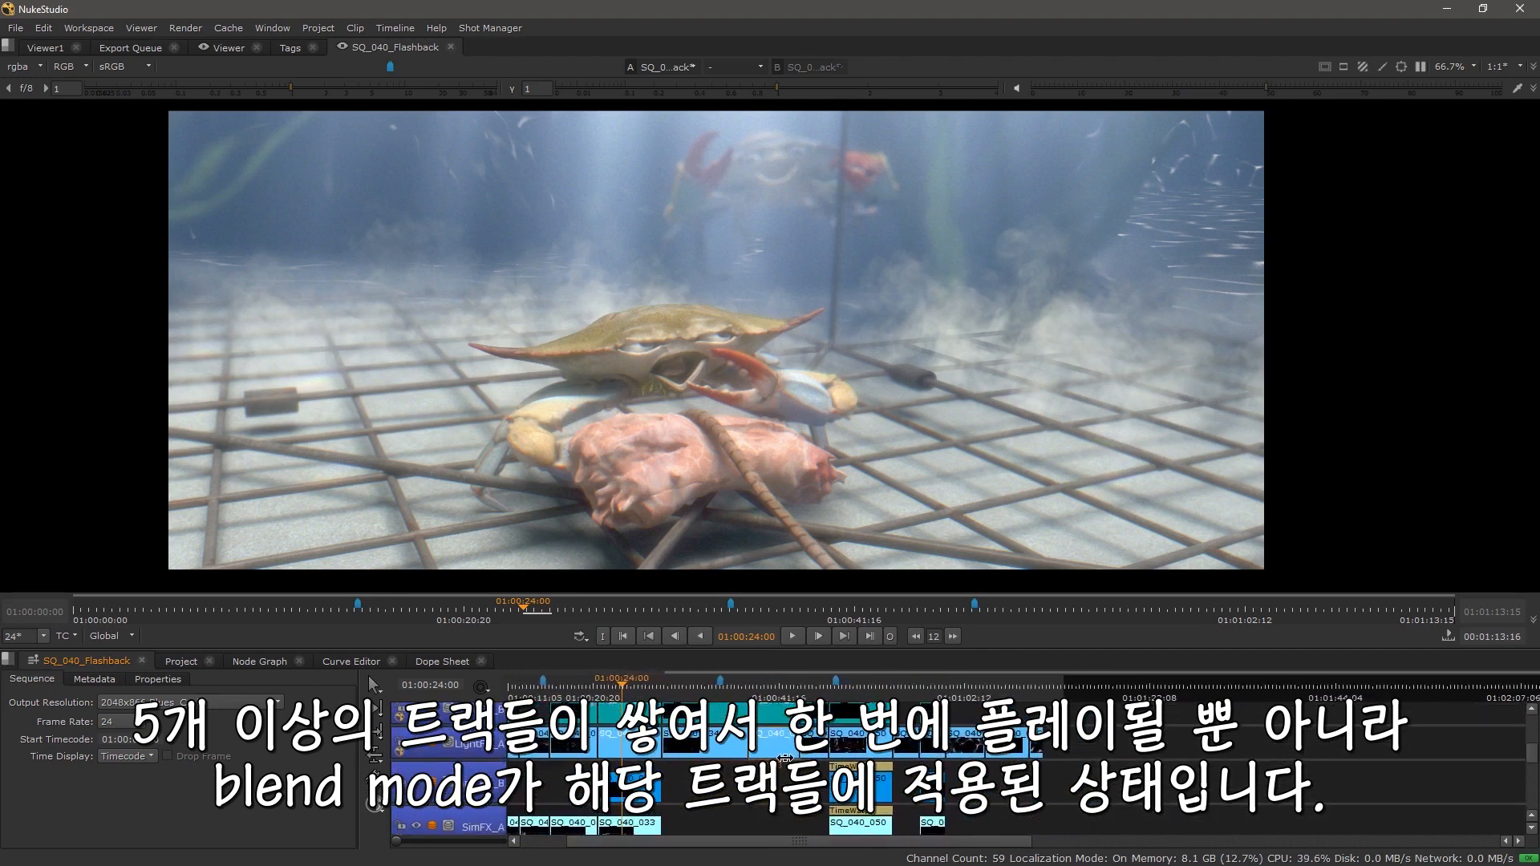
left_click_drag(840, 703, 839, 726)
left_click_drag(753, 813, 834, 779)
left_click(431, 747)
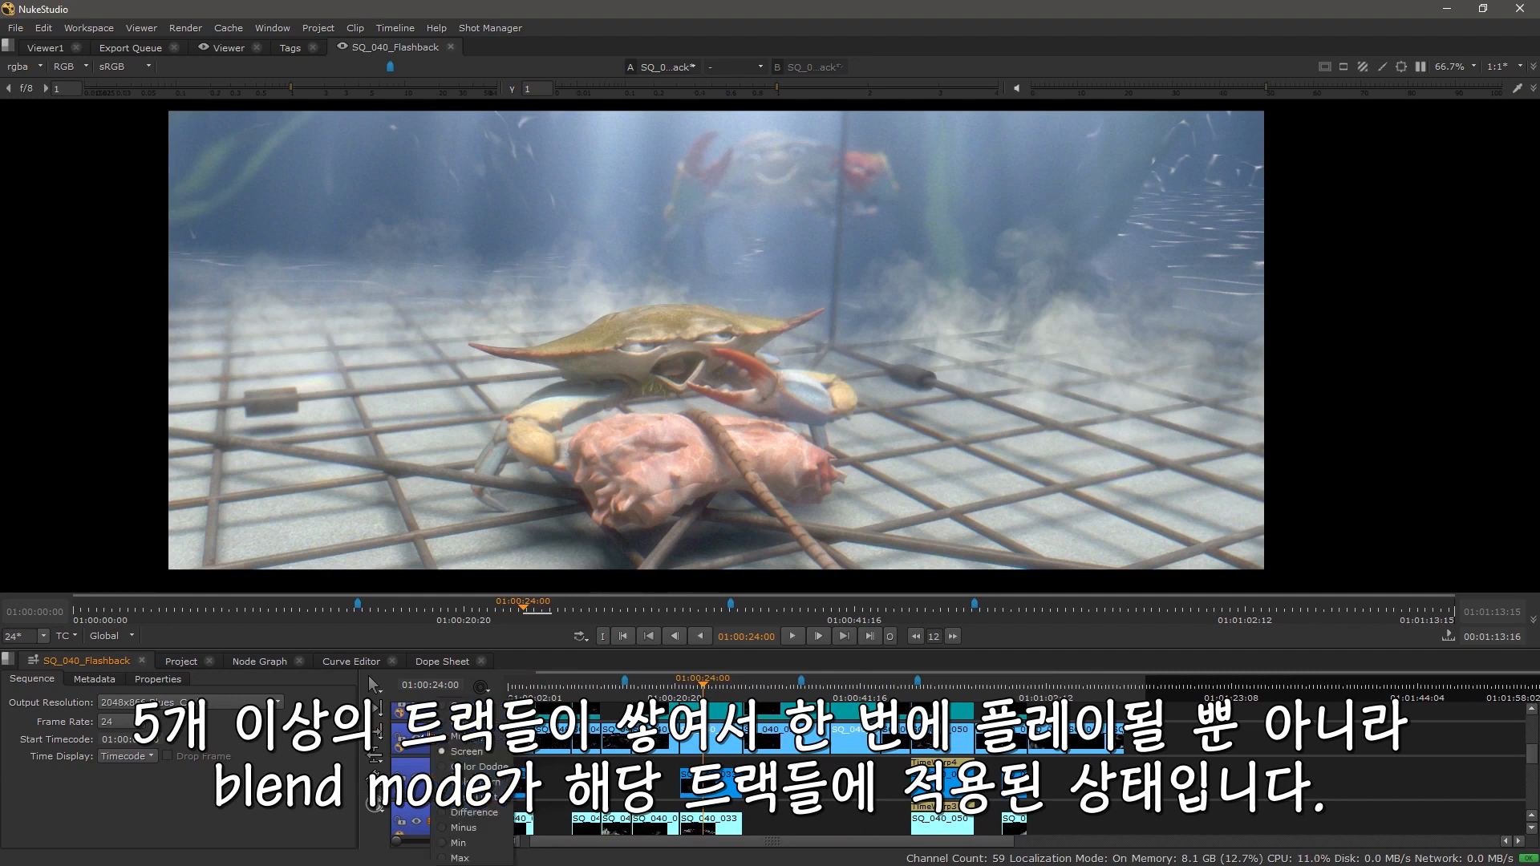
left_click(585, 774)
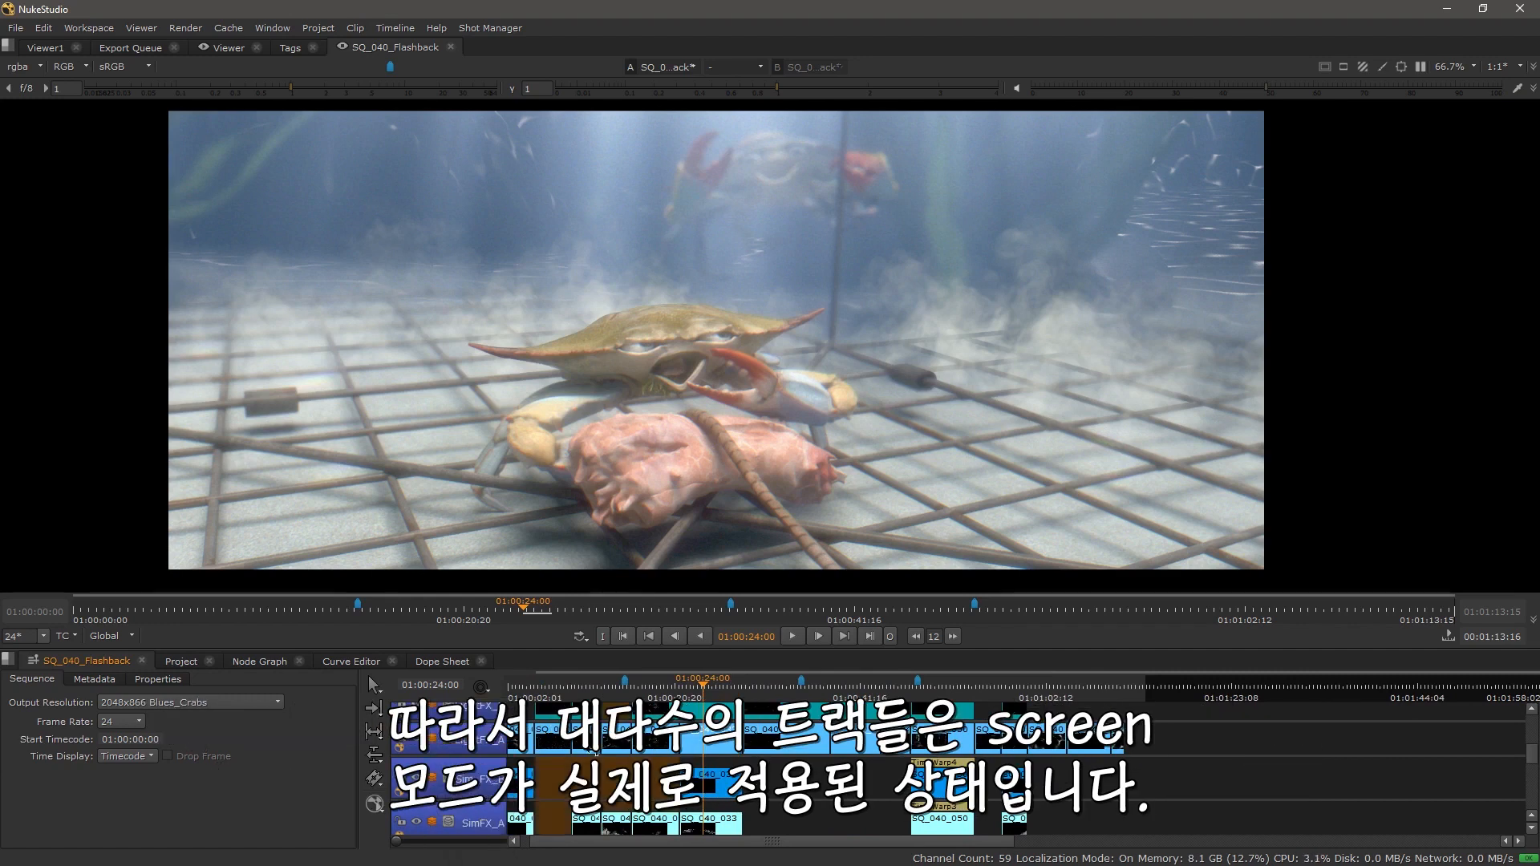
Step: Move through the multi-track section of the timeline and play and stop it there
left_click(826, 688)
left_click_drag(737, 807, 744, 702)
mouse_move(793, 763)
left_mouse_down()
mouse_move(792, 848)
mouse_move(789, 787)
left_mouse_up()
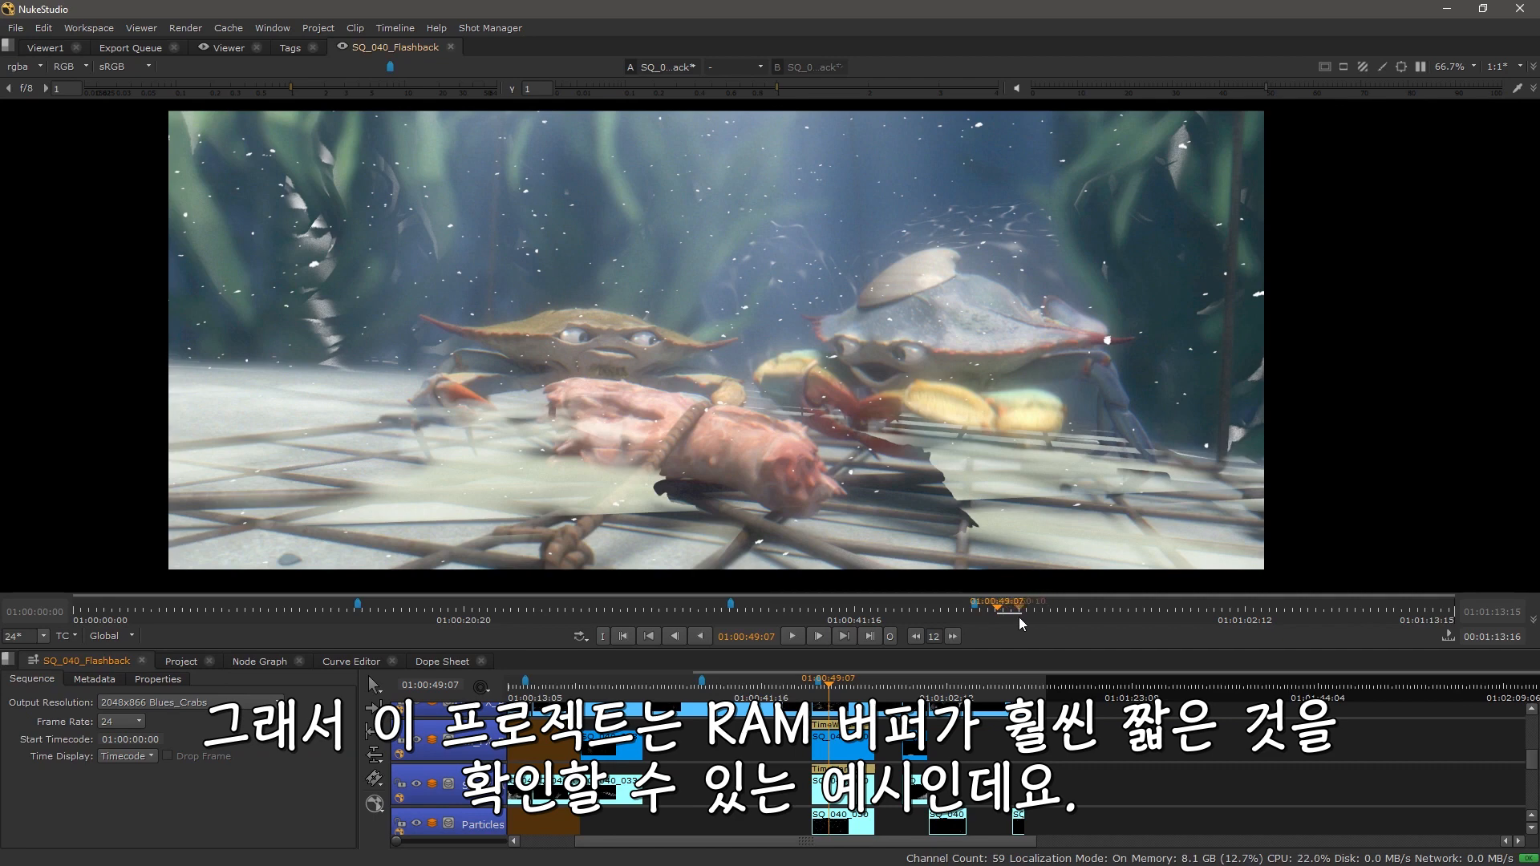
left_click(793, 636)
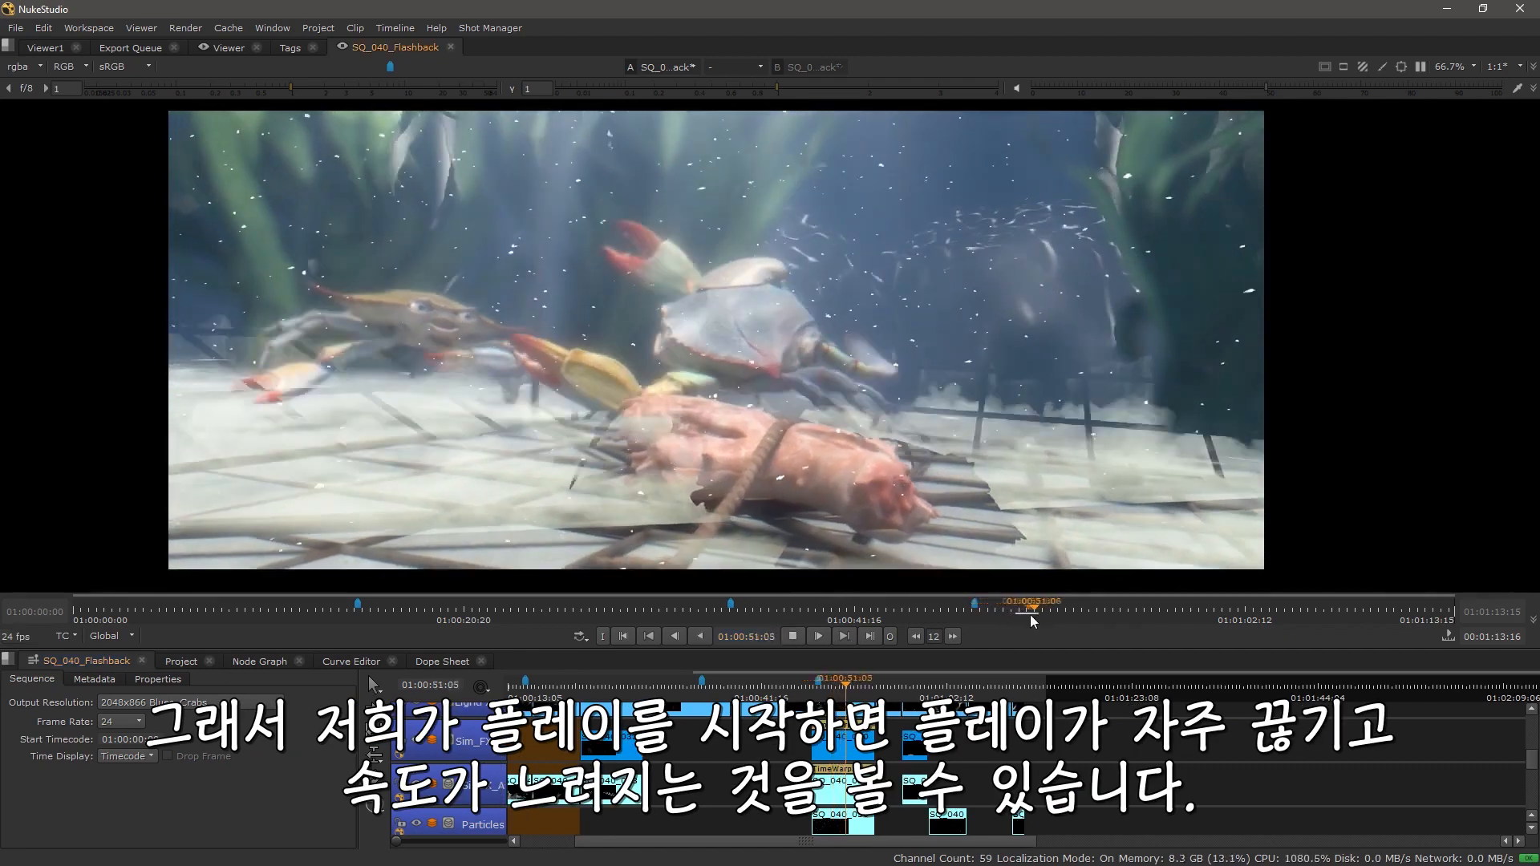
left_click(793, 636)
left_click_drag(747, 758, 813, 778)
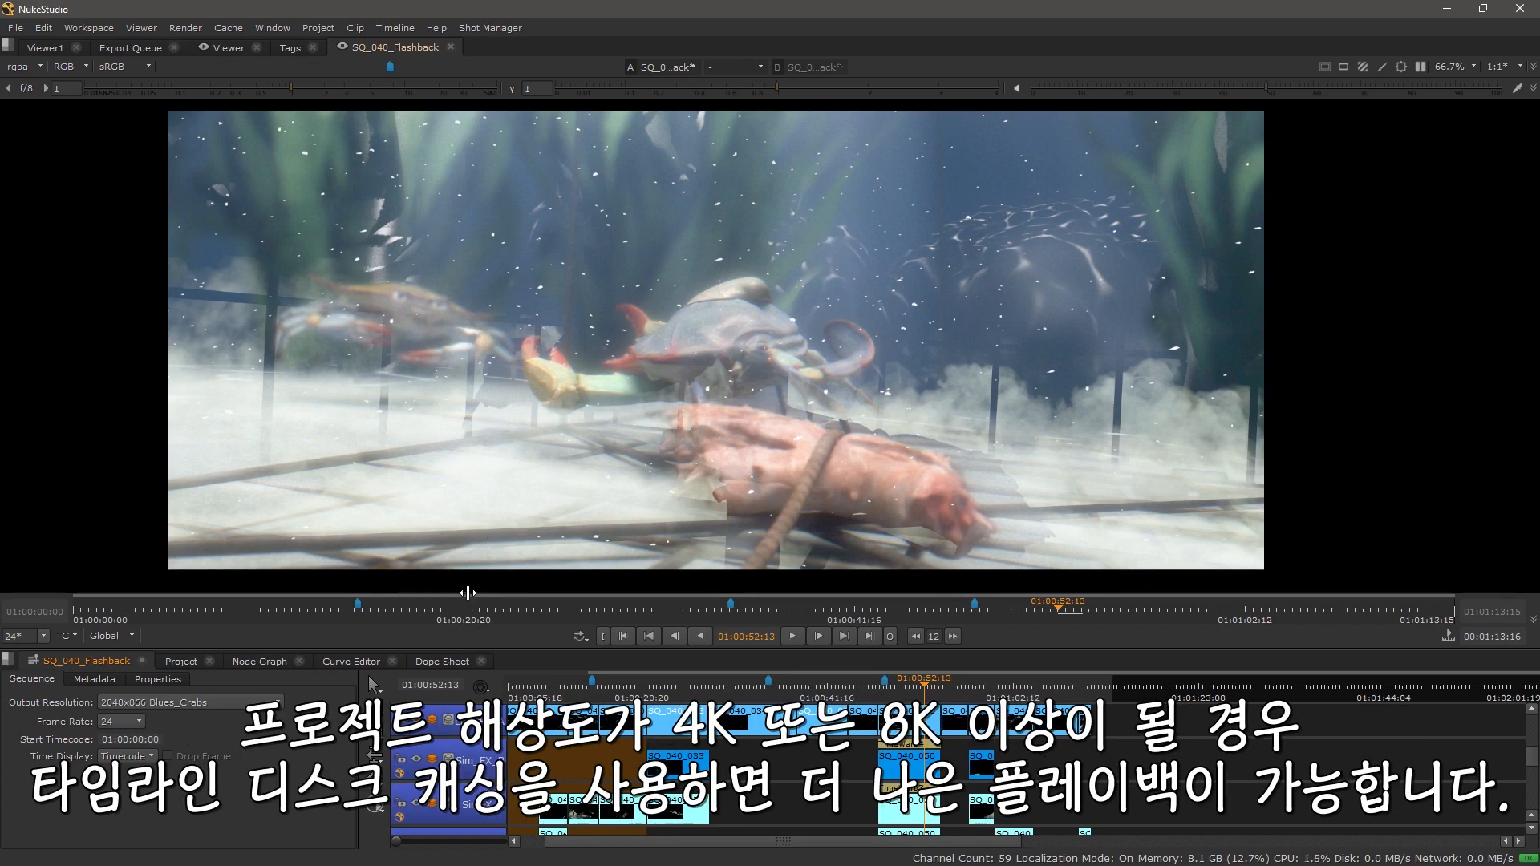
Step: Review the Cache options and open the timeline disk caching preferences, then close them unchanged
left_click(533, 609)
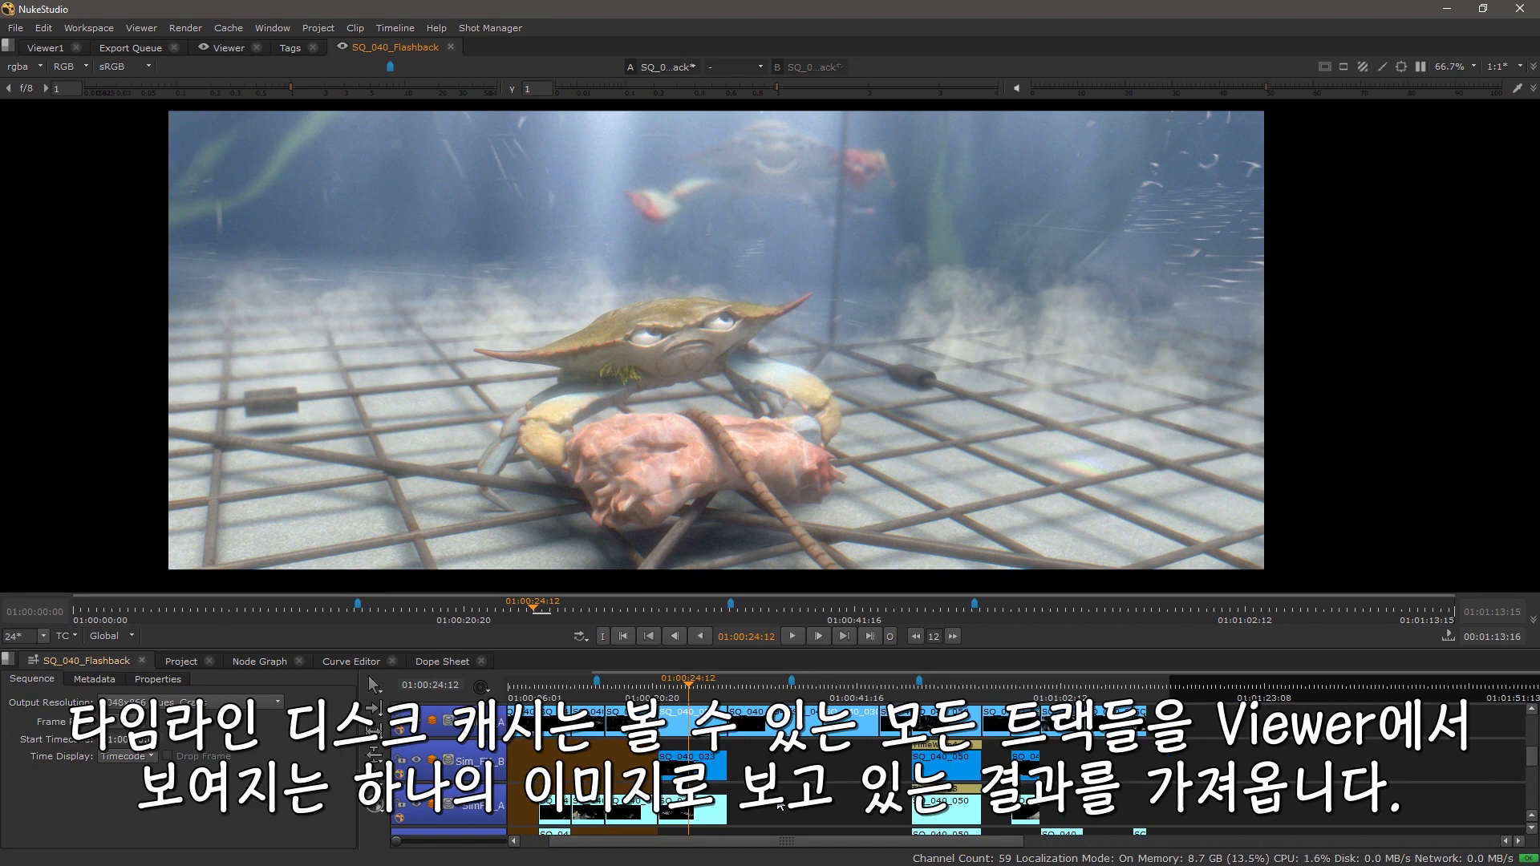
mouse_move(748, 777)
left_mouse_down()
mouse_move(733, 847)
mouse_move(733, 726)
mouse_move(729, 768)
left_mouse_up()
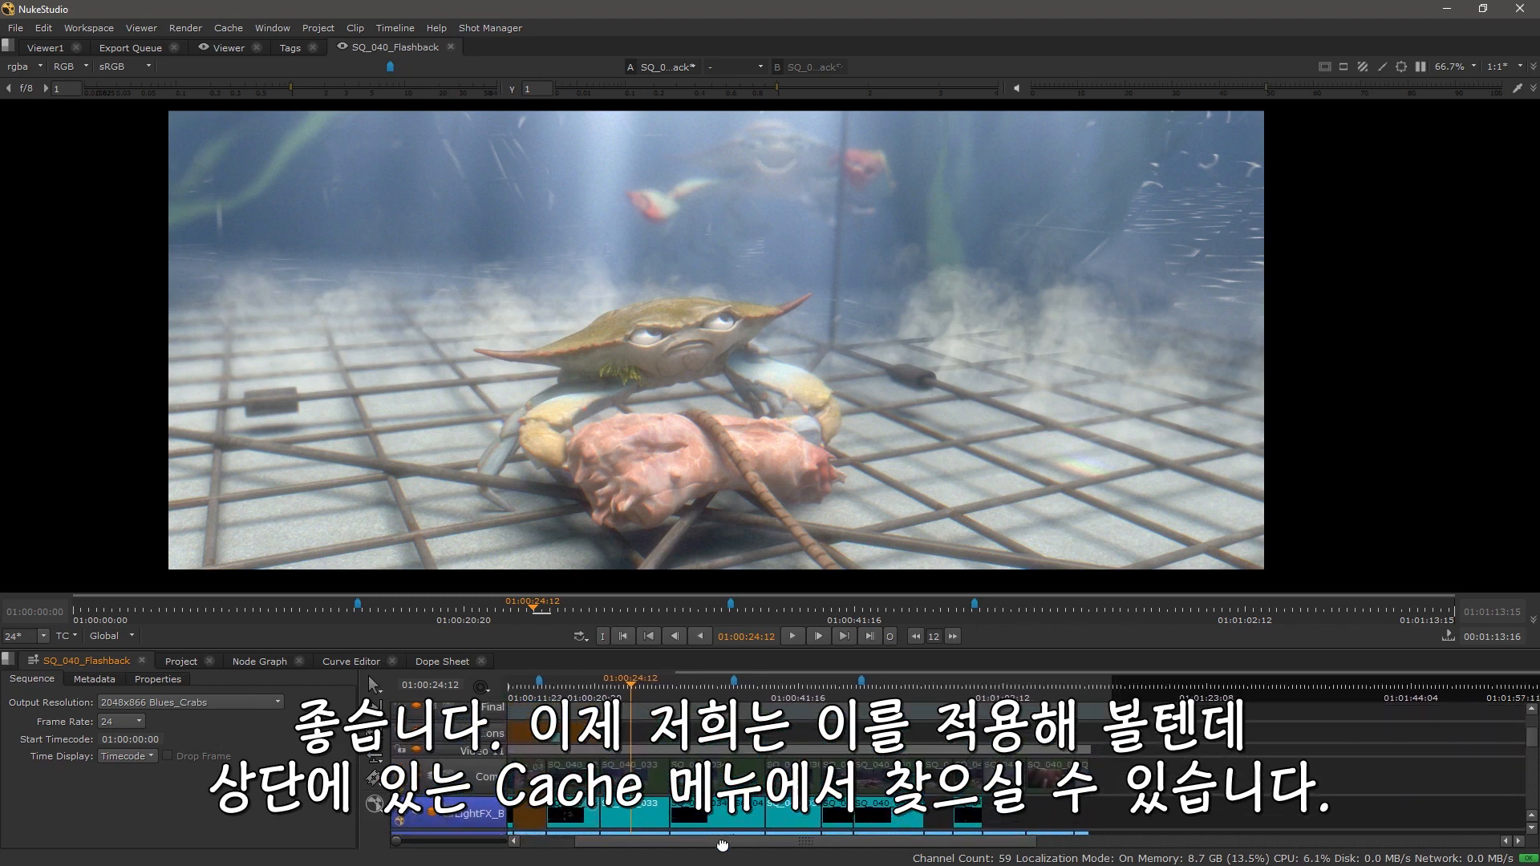
left_click(232, 29)
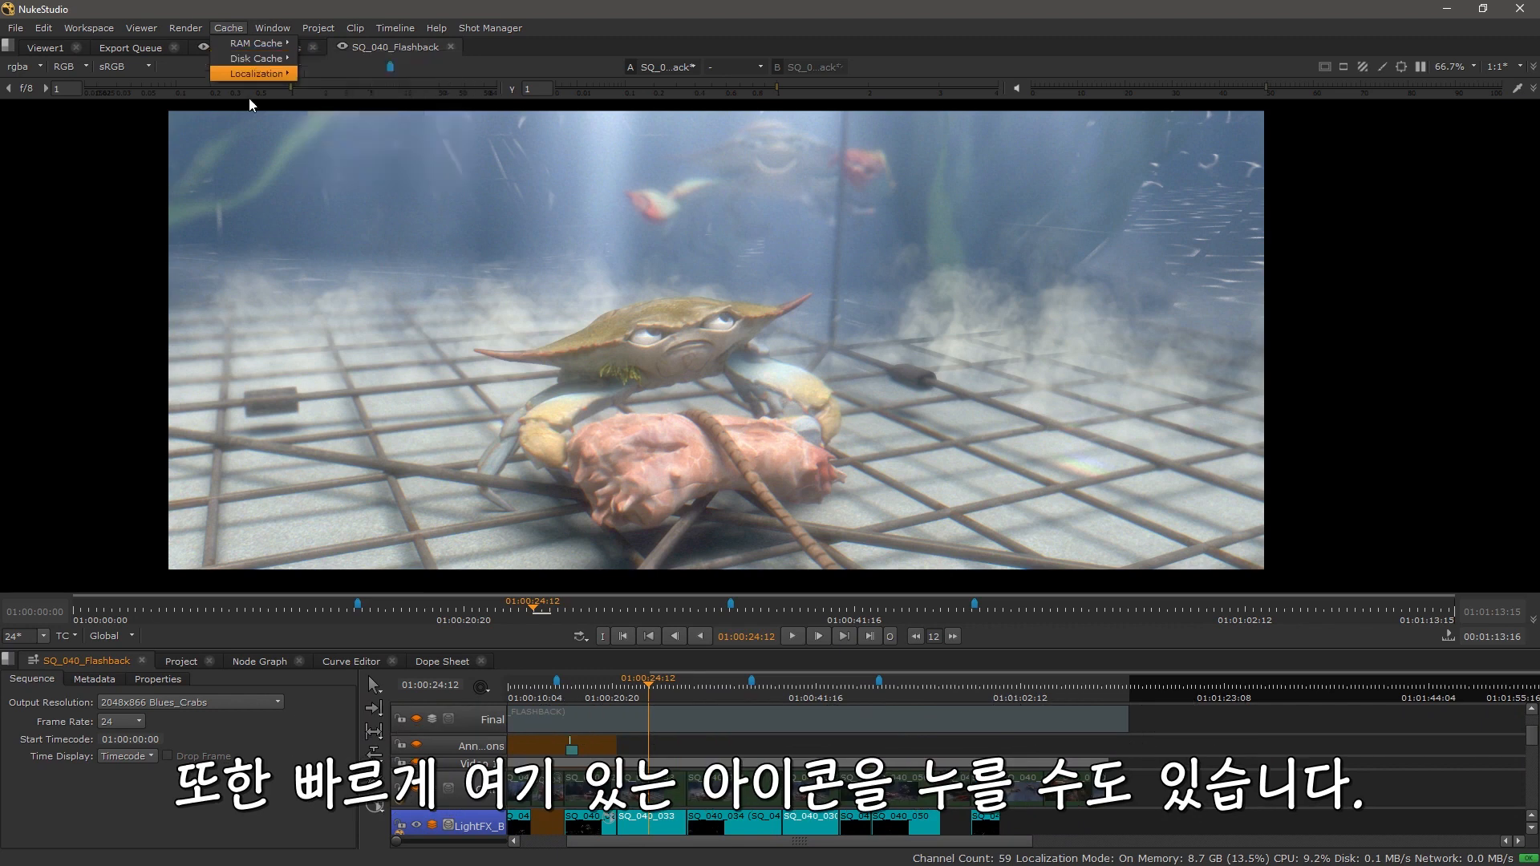
left_click(481, 688)
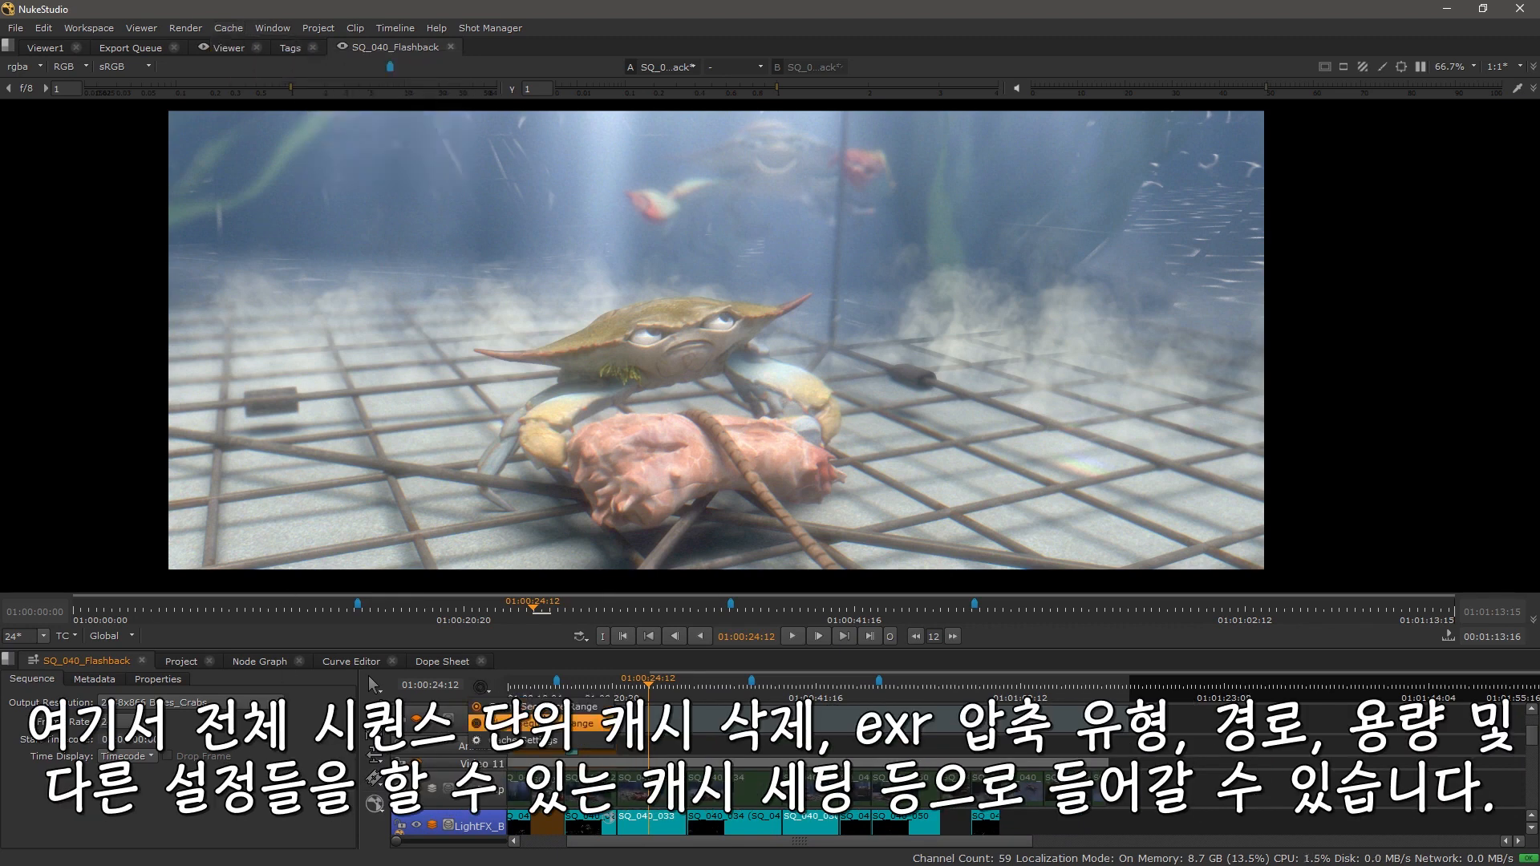
left_click(550, 742)
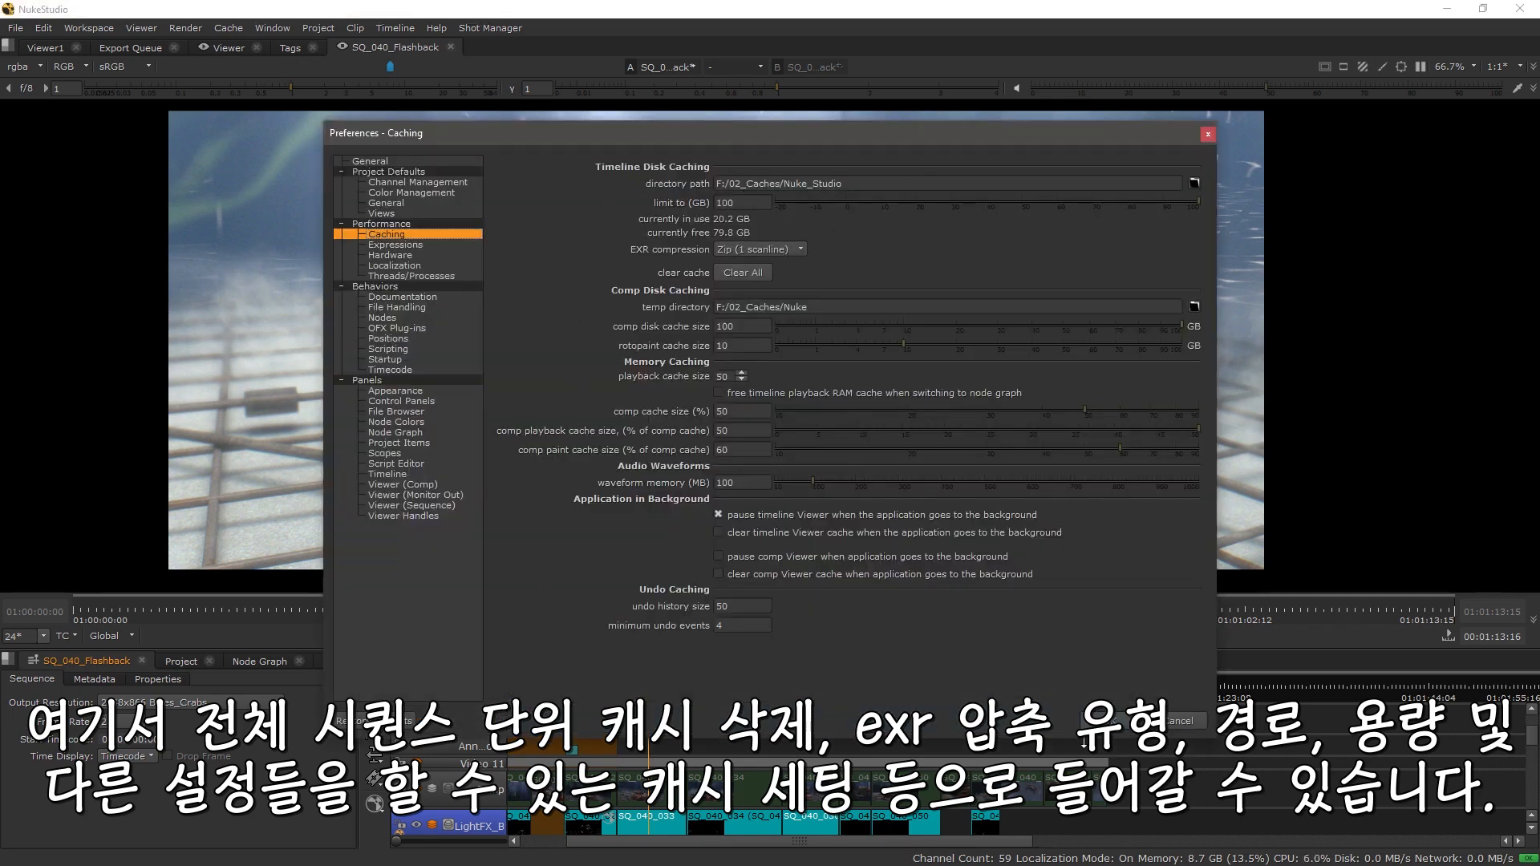
left_click(1177, 723)
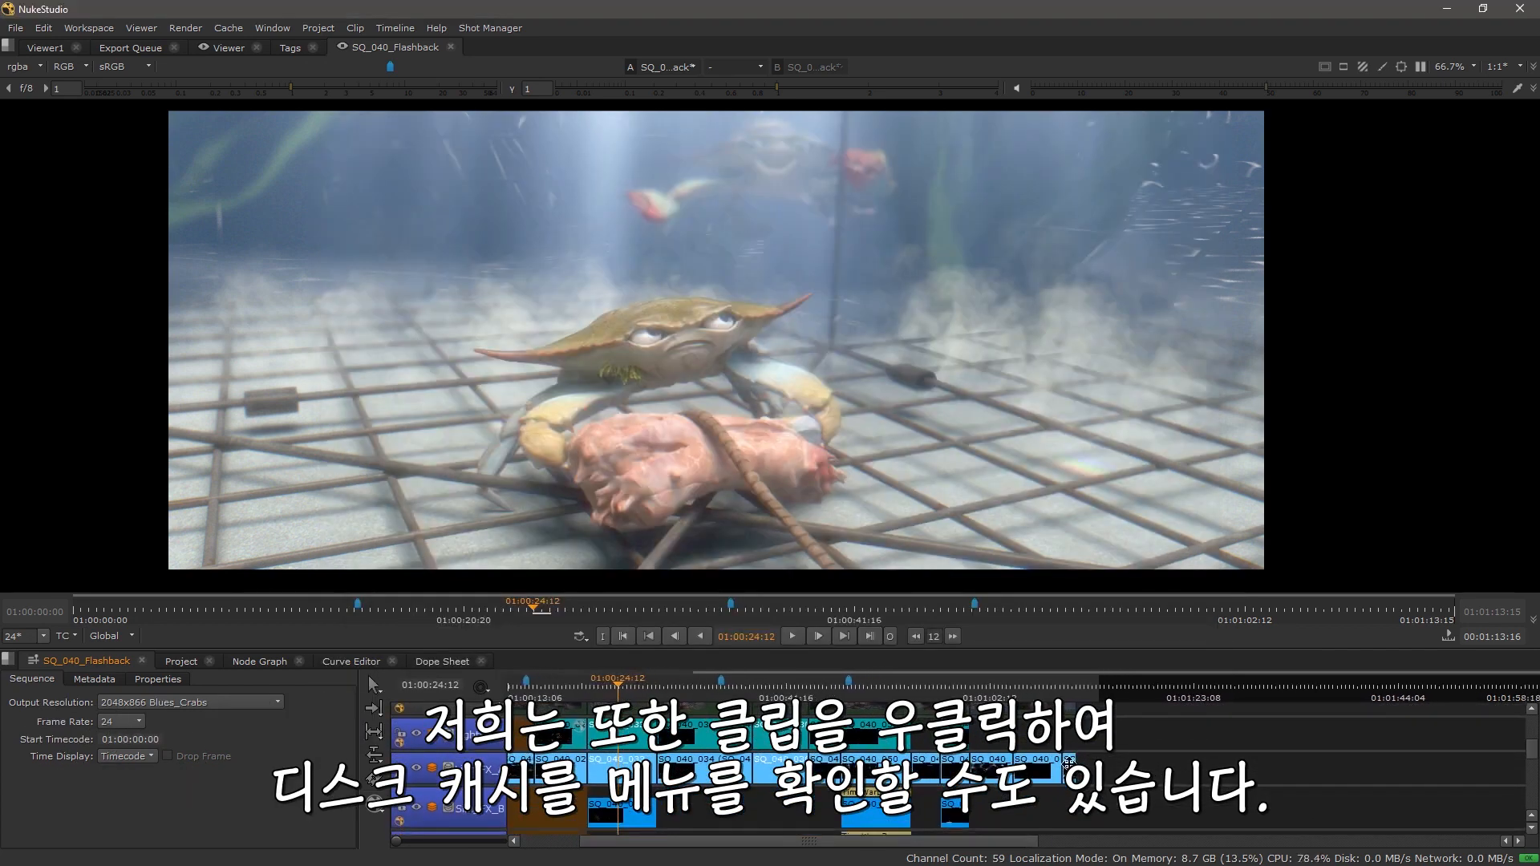
Step: Disk-cache the selected shot ranges from the clip's context menu
right_click(866, 758)
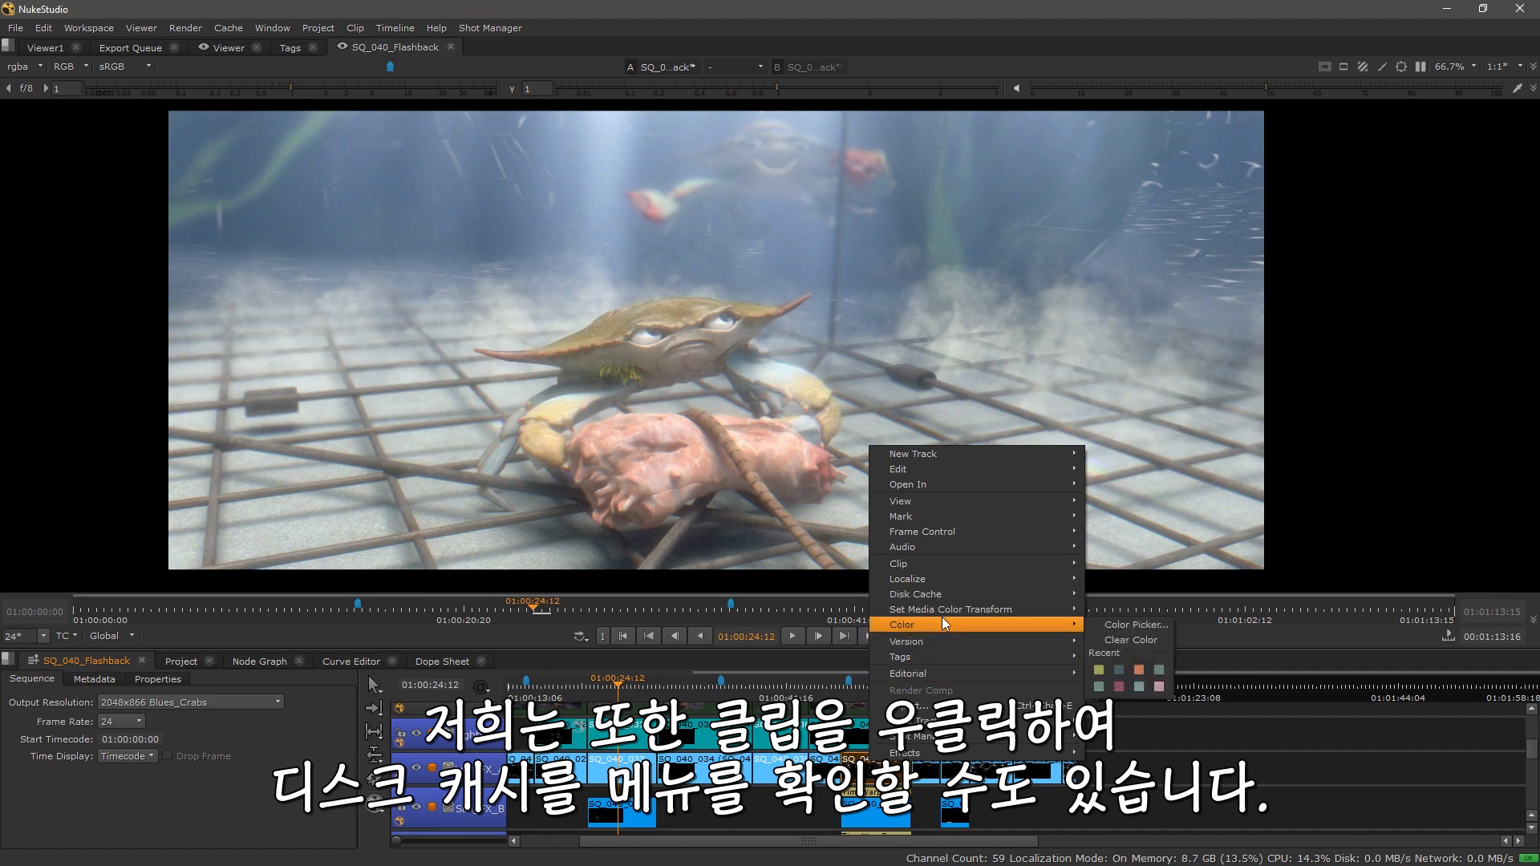
mouse_move(950, 596)
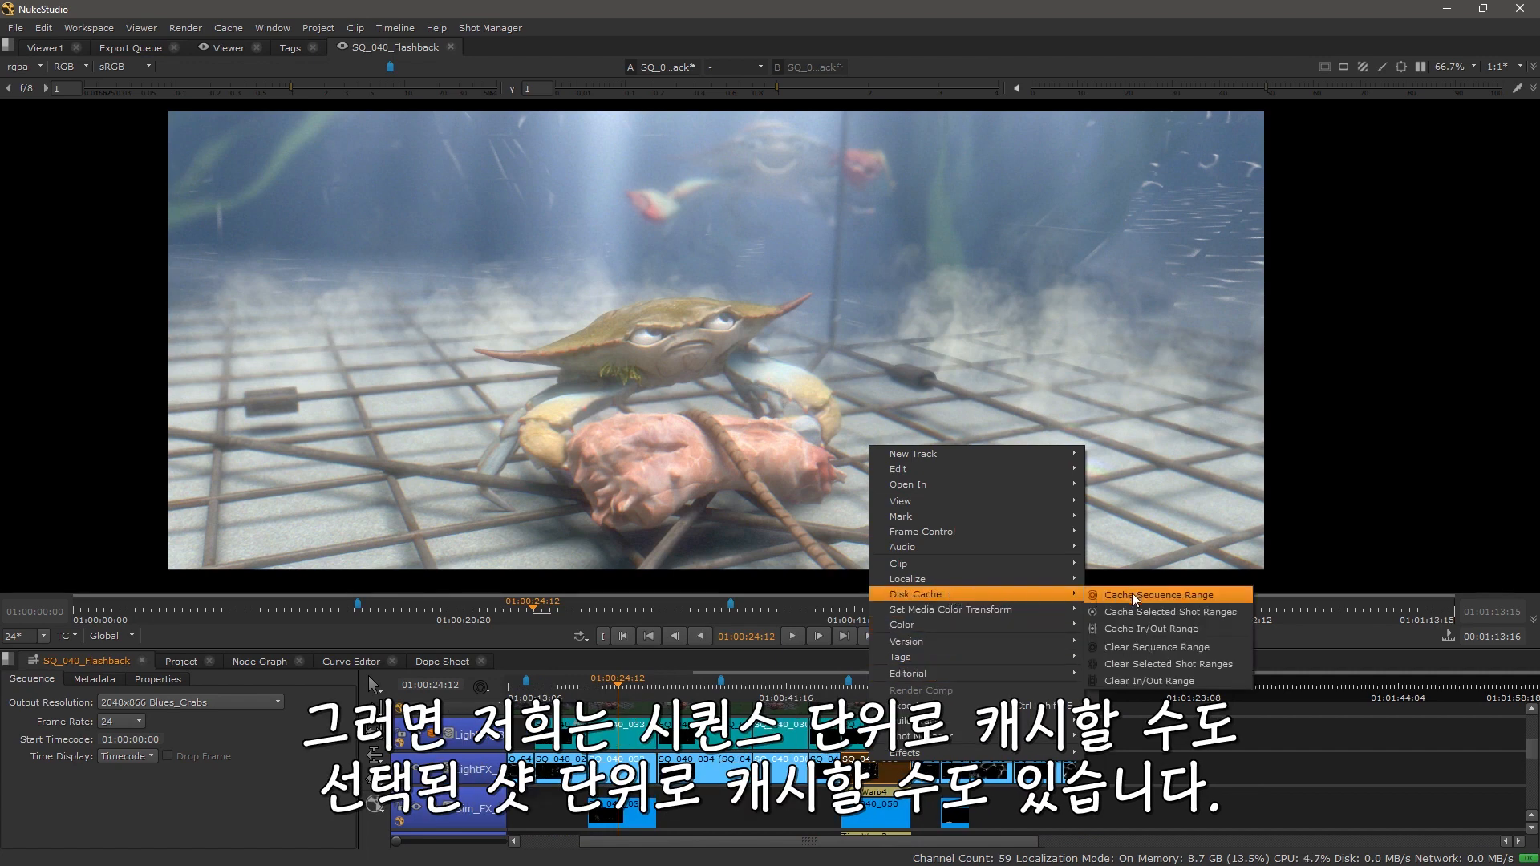
left_click(1179, 615)
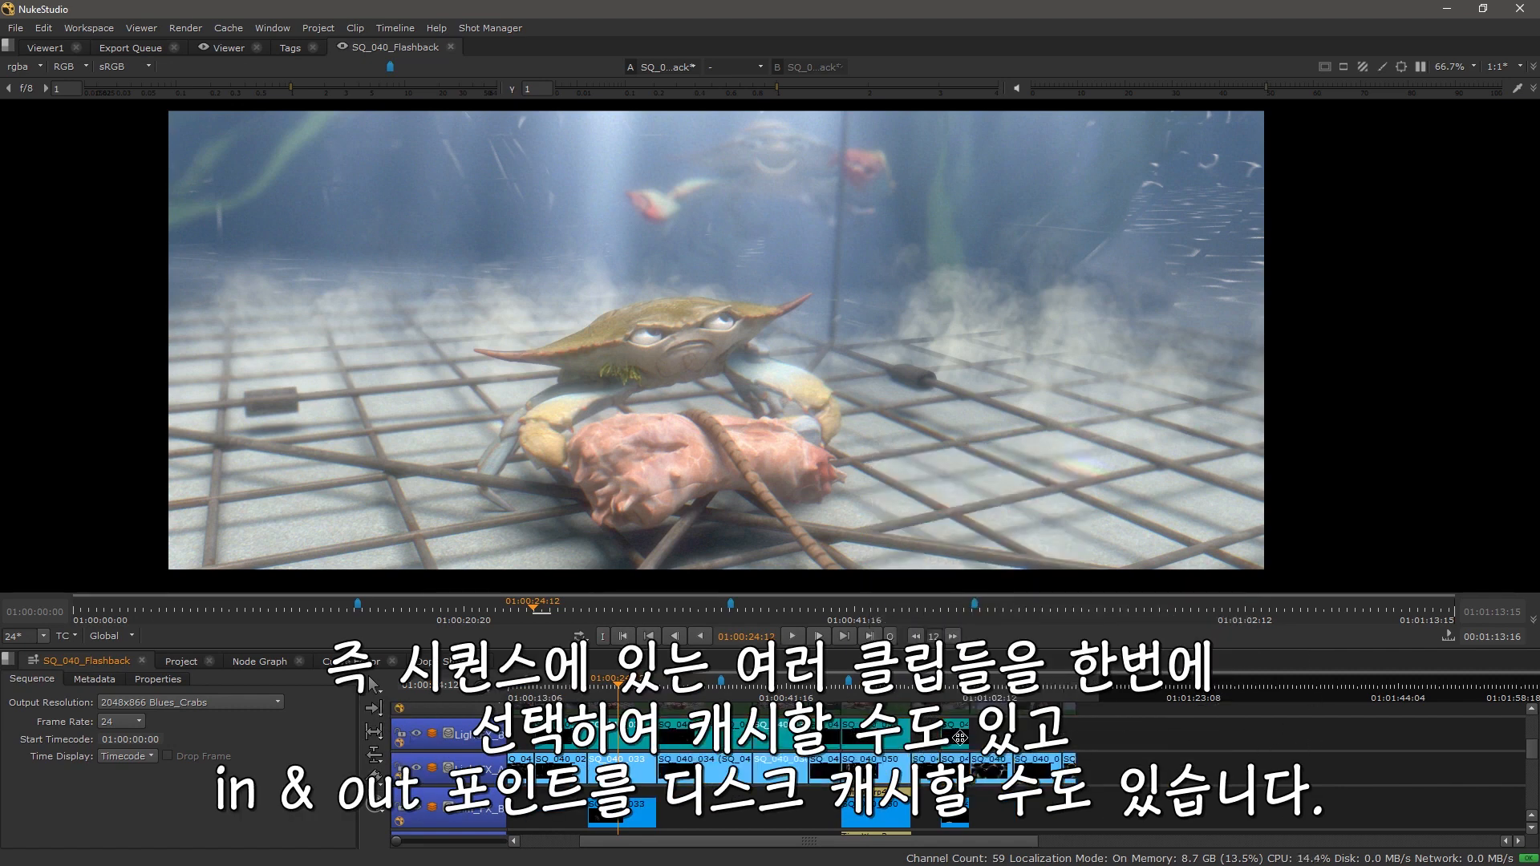
right_click(860, 735)
mouse_move(966, 588)
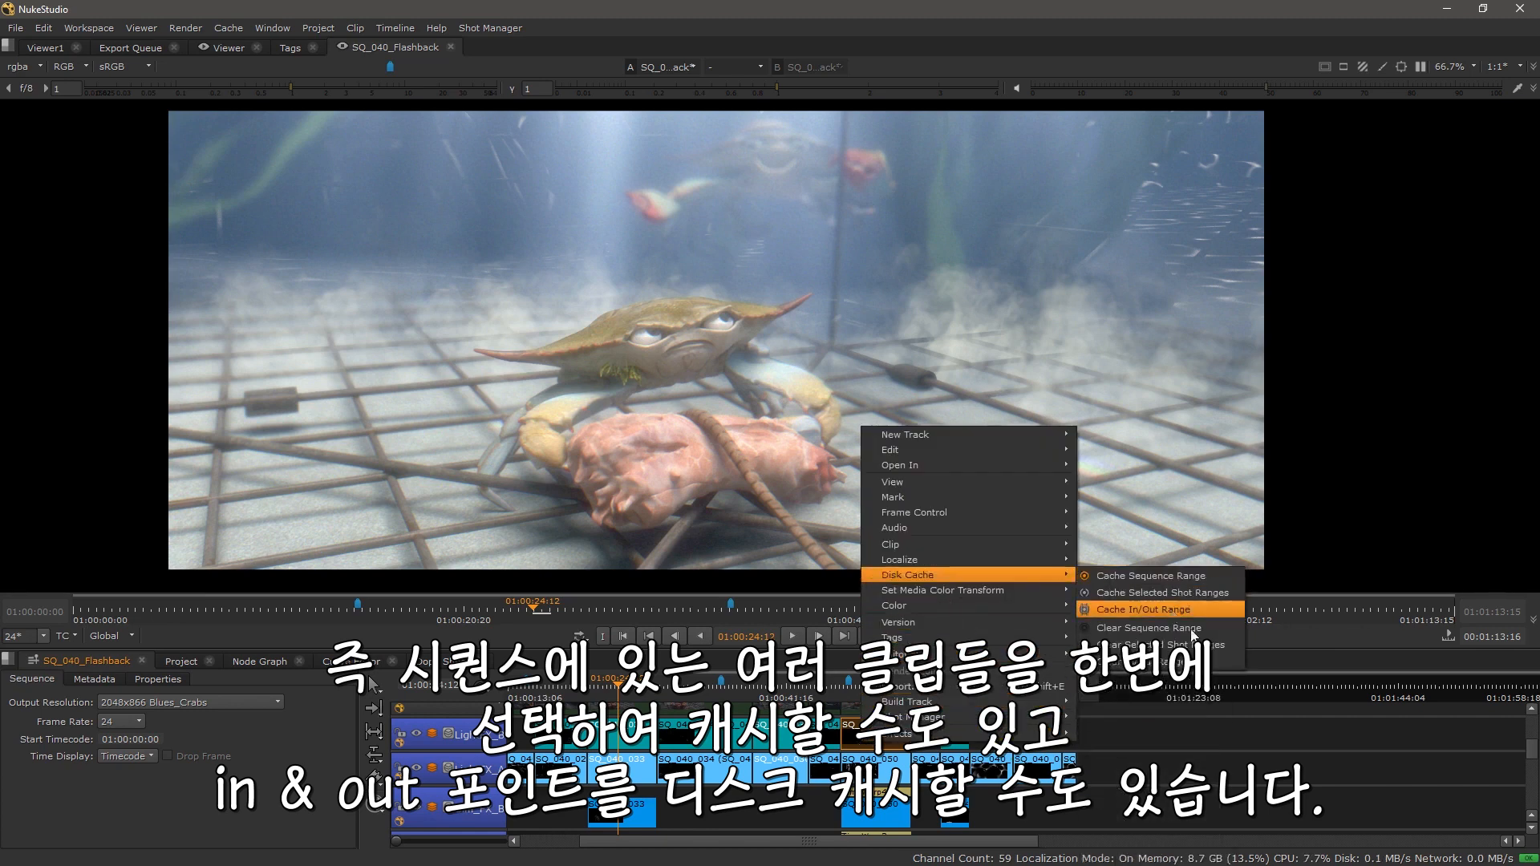
left_click(1275, 749)
Step: Set in and out points around the selected clips and limit the viewer range to In/Out
left_click_drag(1046, 739, 974, 753)
left_click(869, 754)
left_click(869, 754, "shift")
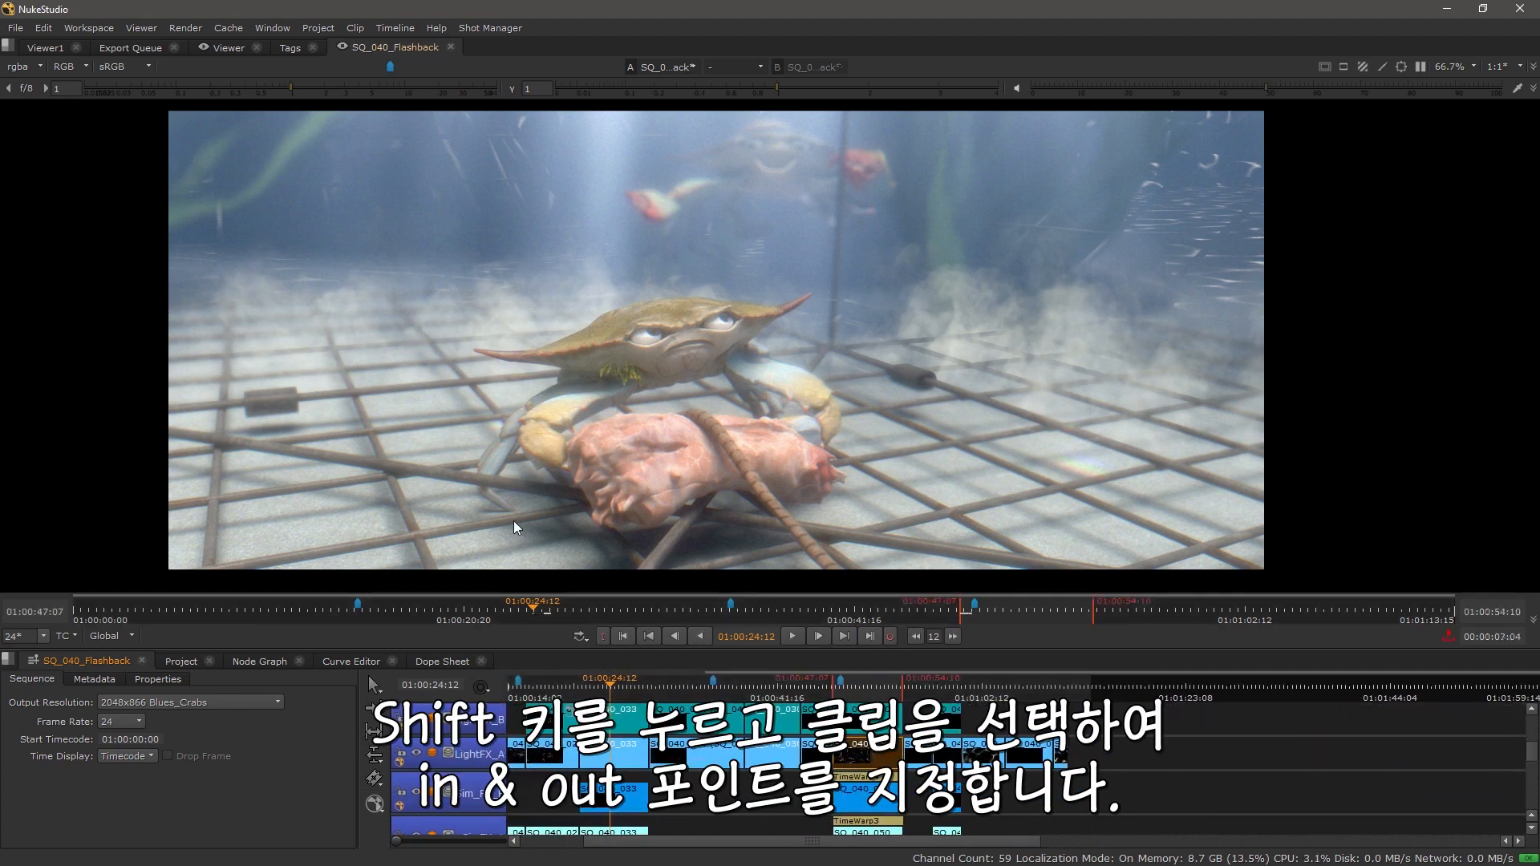
left_click(129, 638)
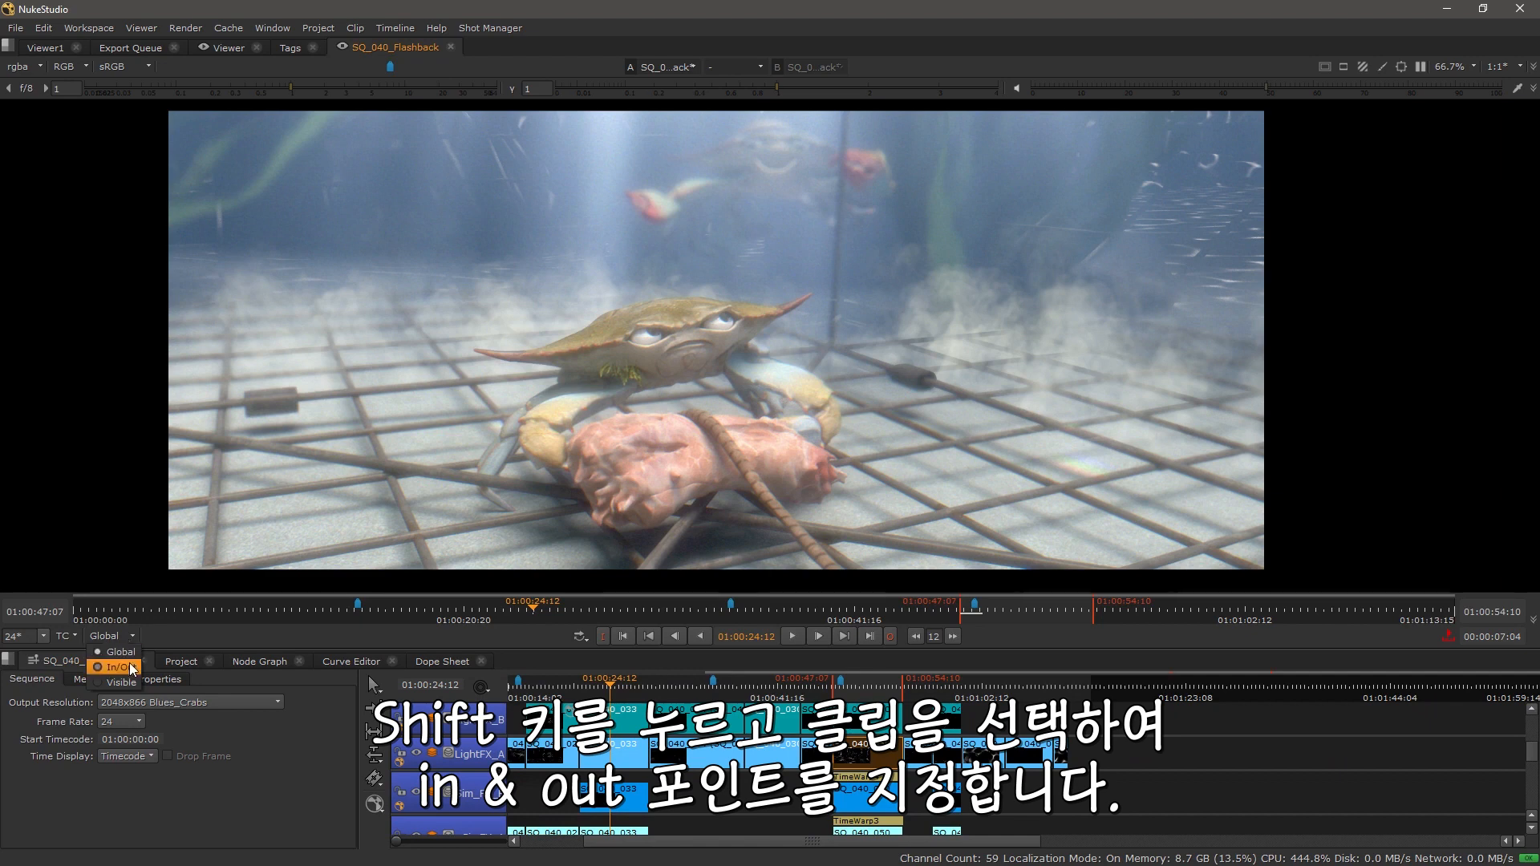
left_click(130, 669)
Step: Disk-cache the In/Out range from the clip's context menu
right_click(862, 751)
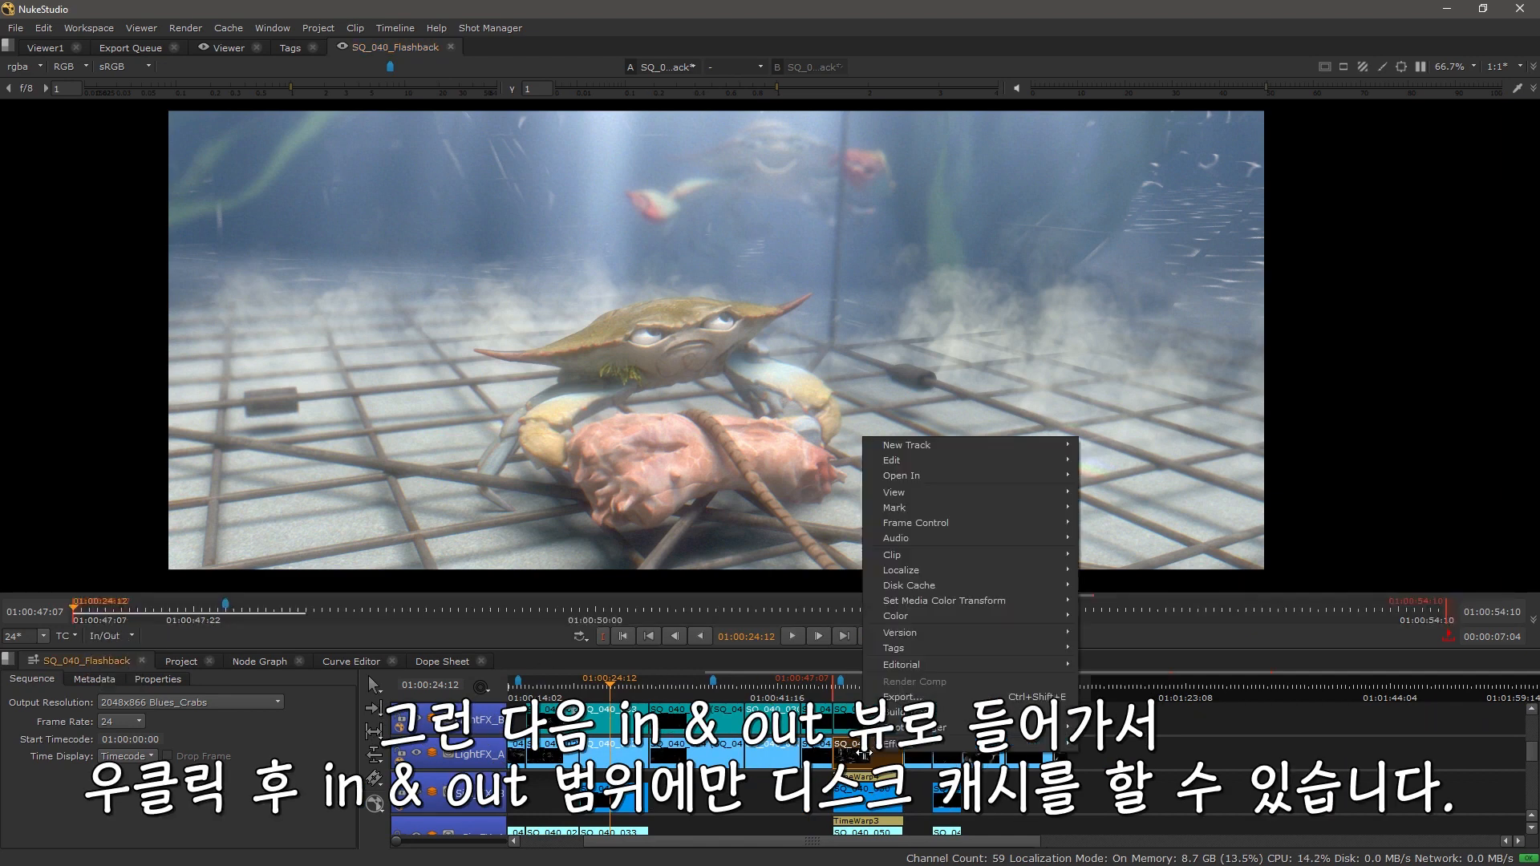
mouse_move(926, 572)
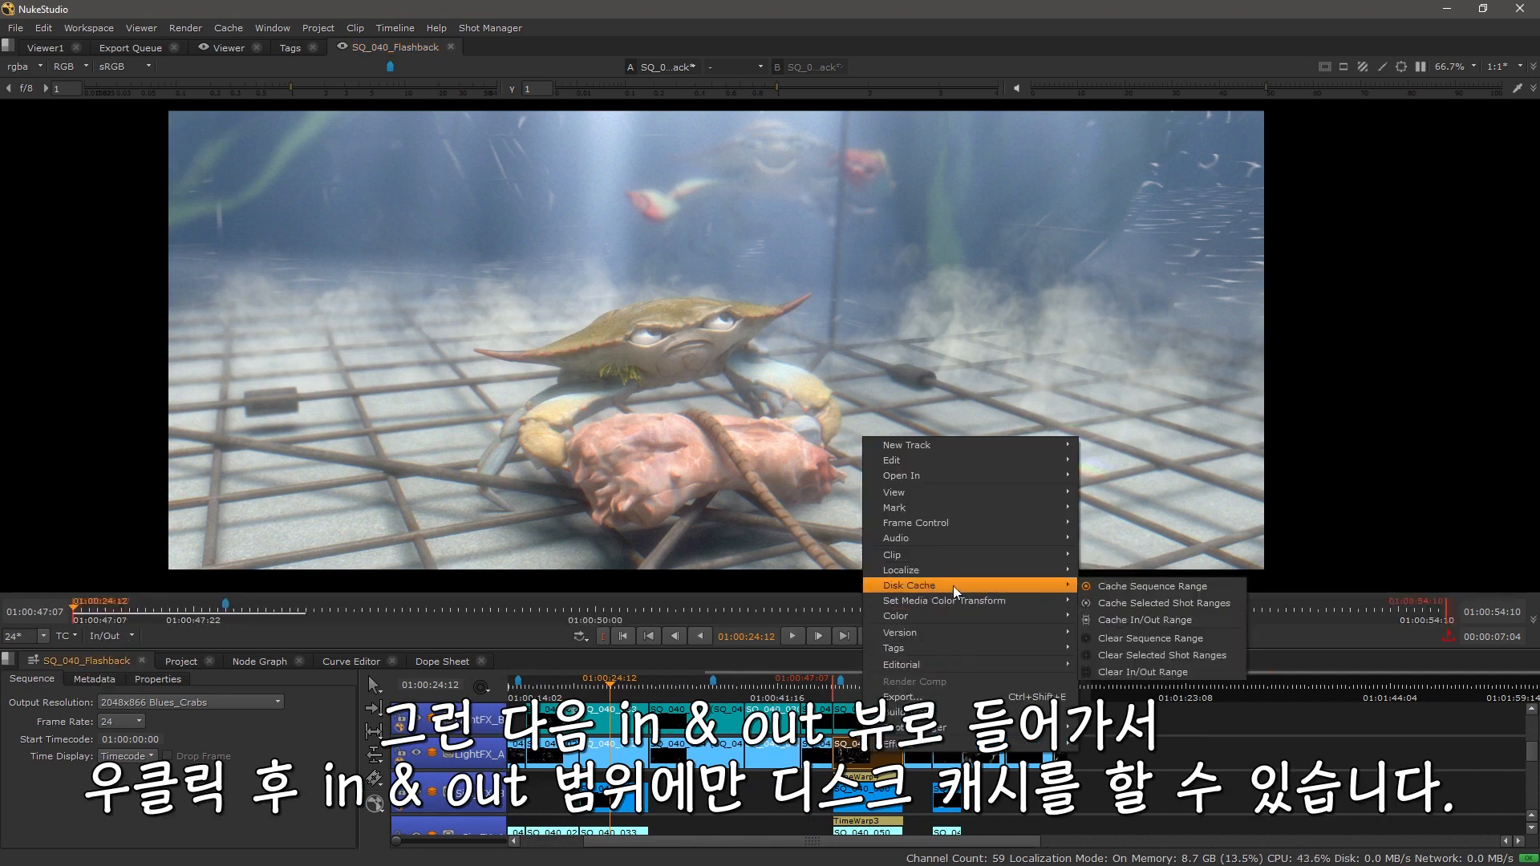
left_click(1144, 619)
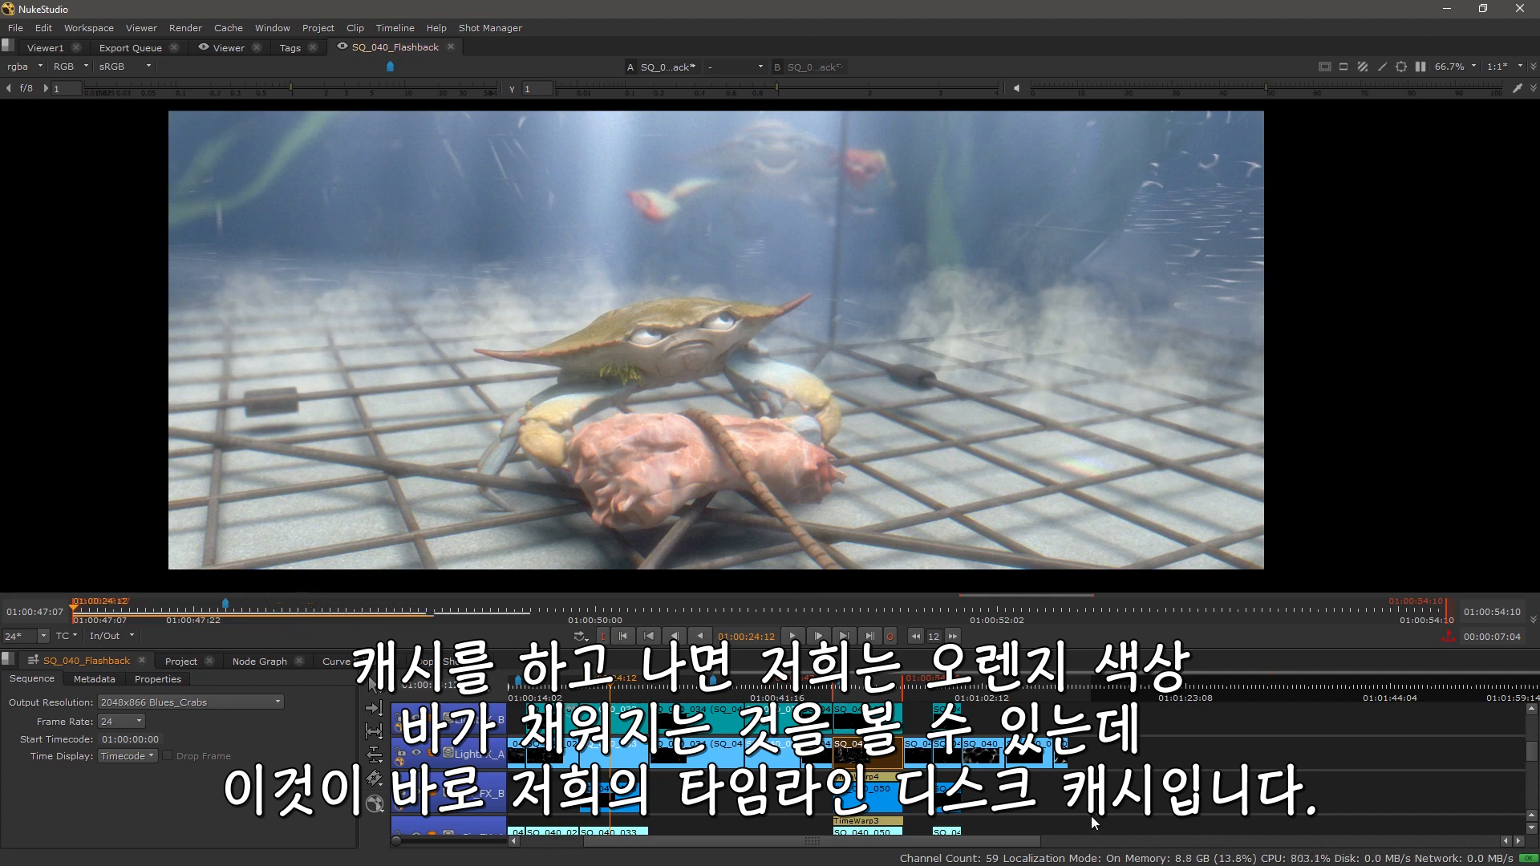
Step: Play back the cached in/out range from its start and stop playback
mouse_move(1066, 814)
left_mouse_down()
mouse_move(1064, 730)
mouse_move(1066, 840)
left_mouse_up()
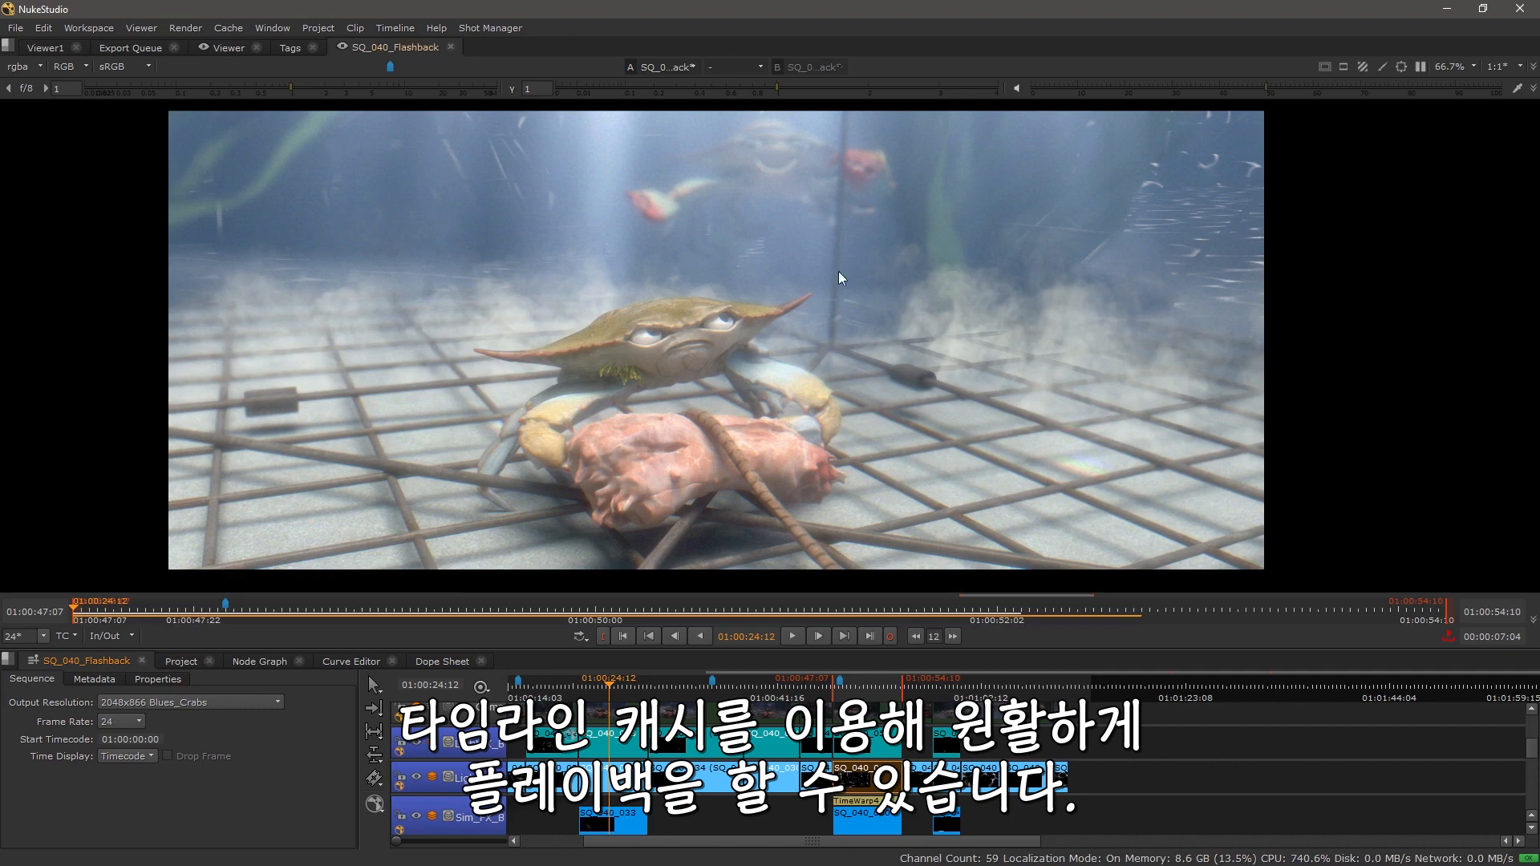
left_click(306, 614)
key("space")
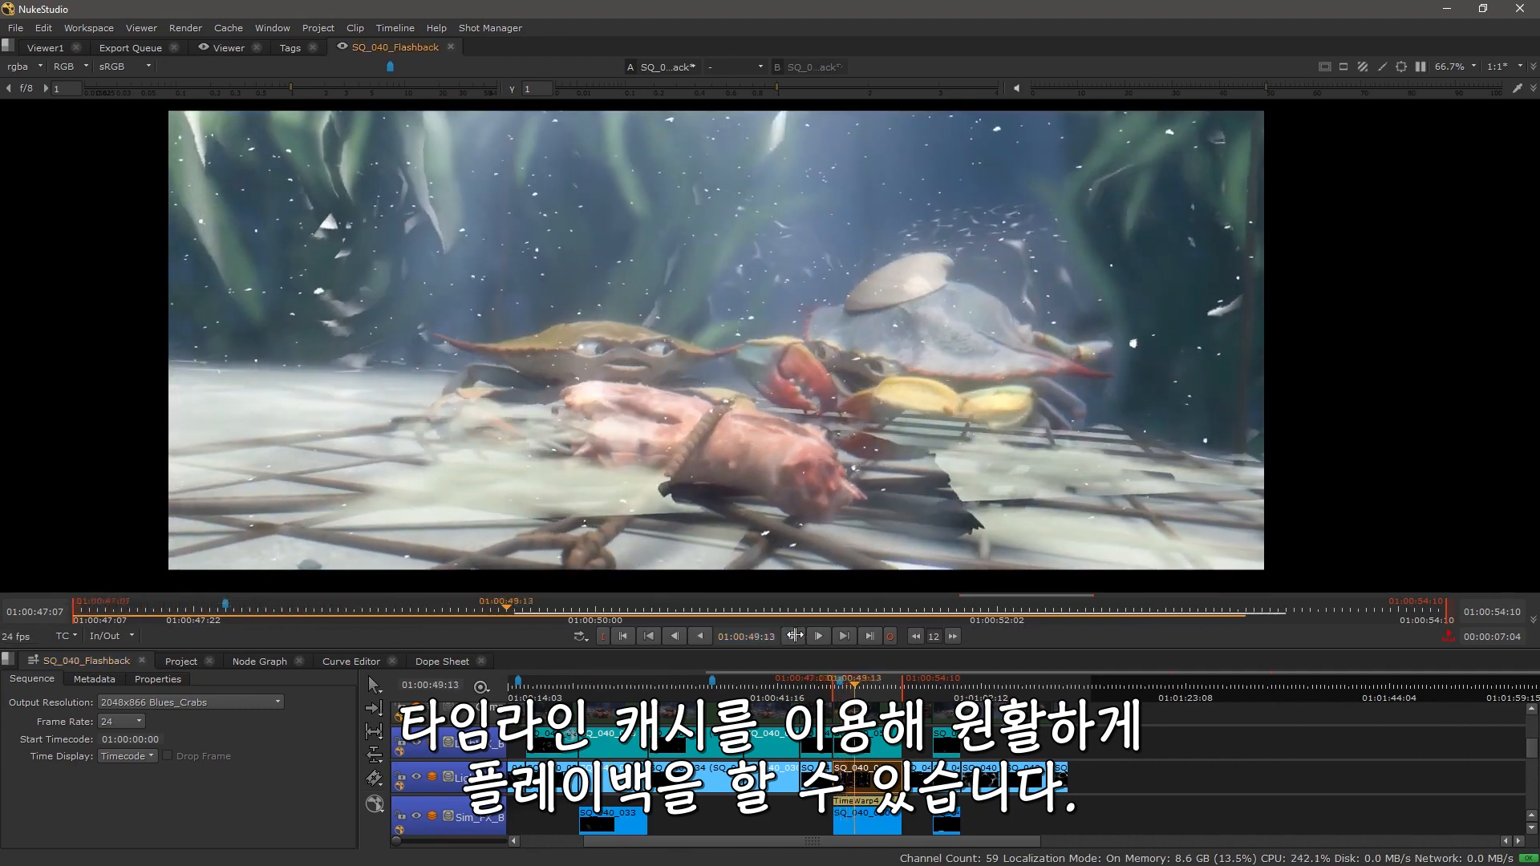
left_click(795, 636)
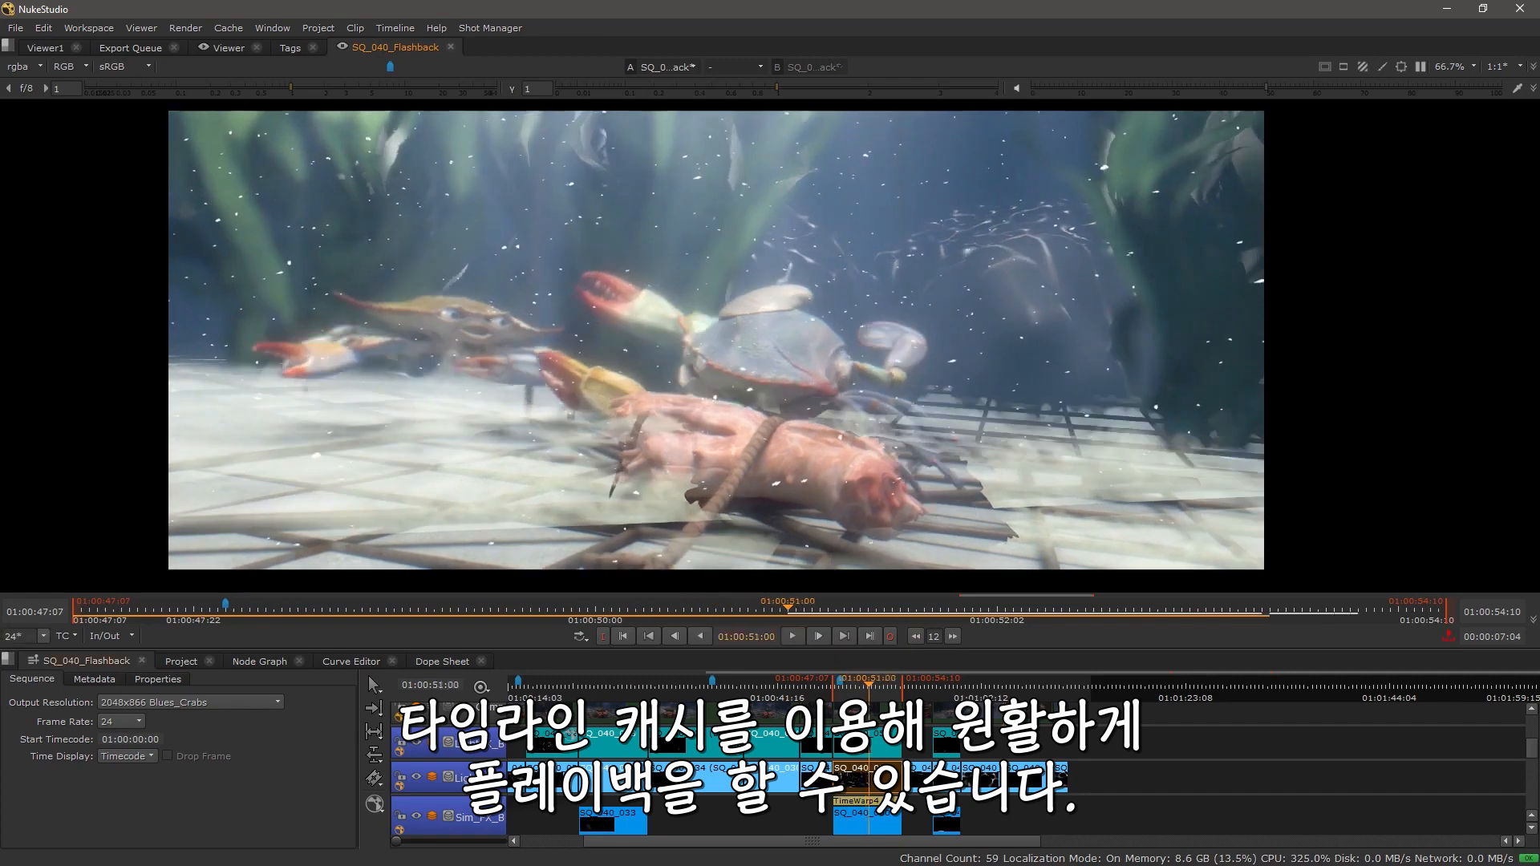
Step: Scroll down to the lighting track and switch the clip at the playhead to a different version
scroll(1018, 762, "down", 3)
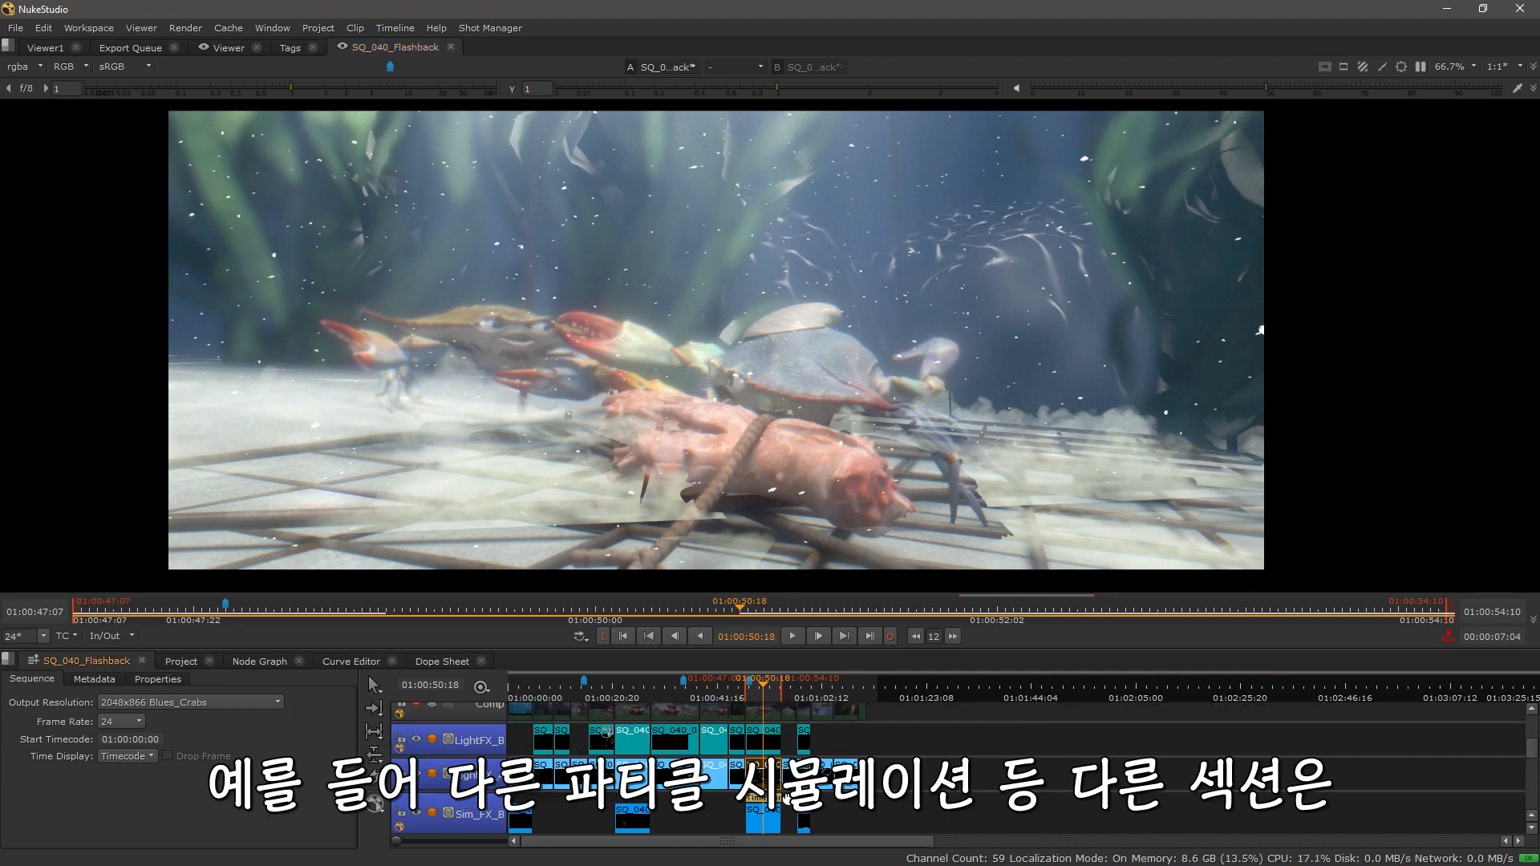
scroll(783, 750, "down", 3)
scroll(783, 750, "down", 2)
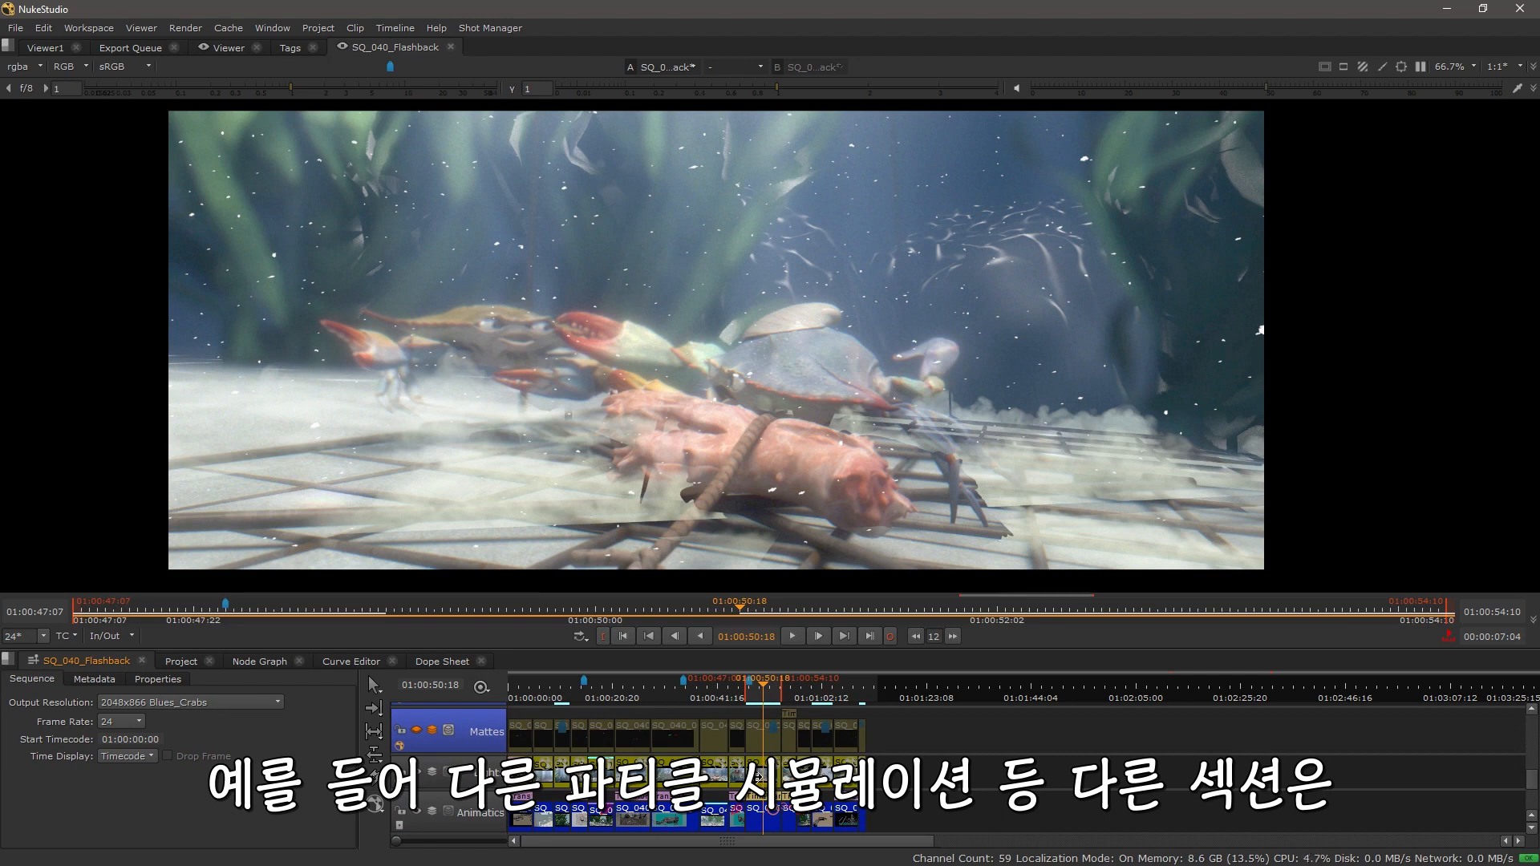
scroll(637, 757, "up", 2)
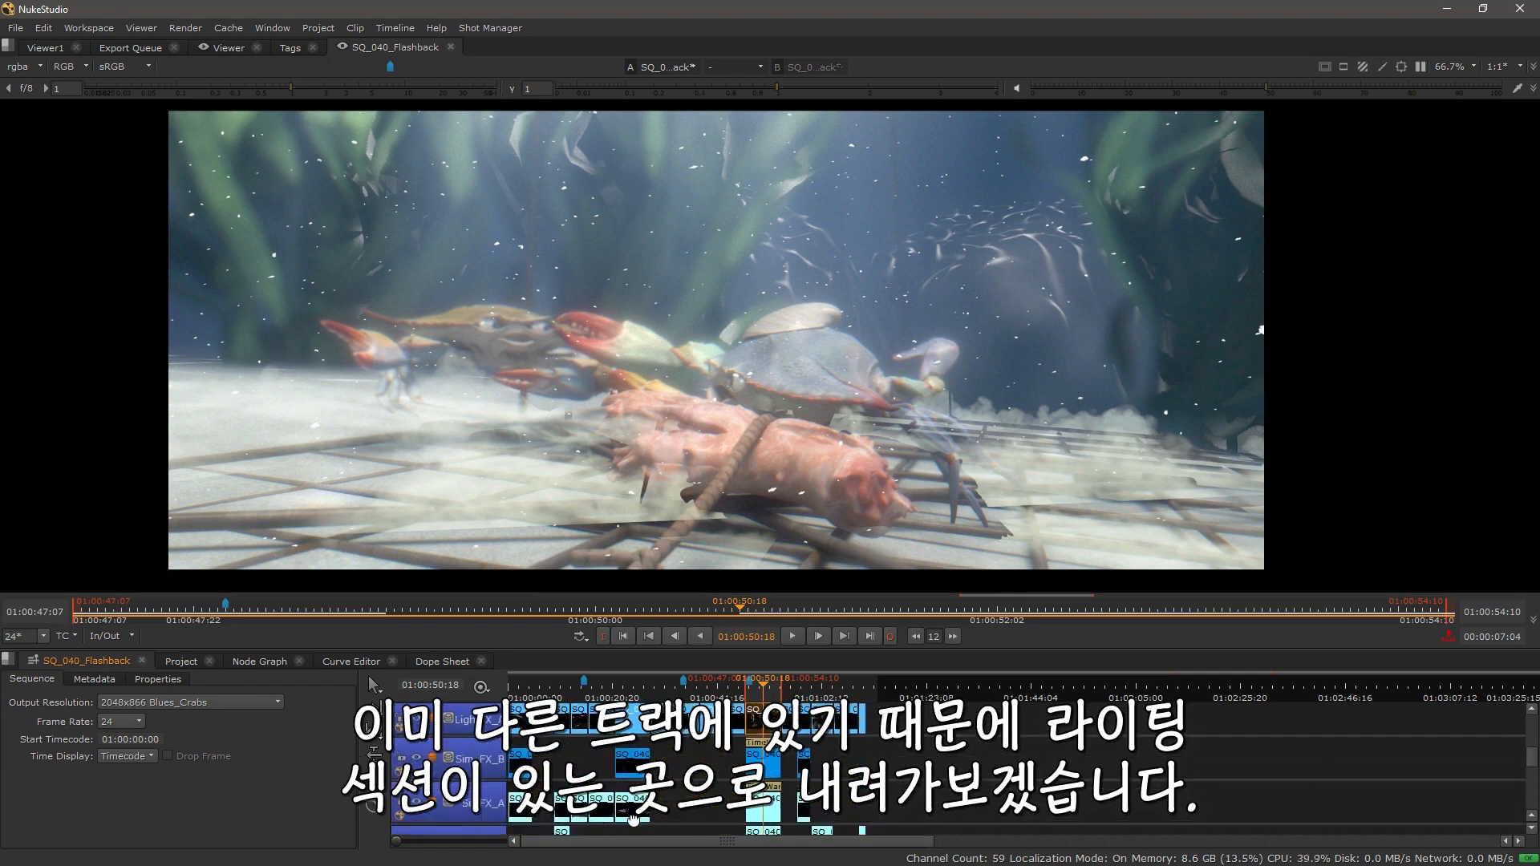
scroll(611, 810, "down", 2)
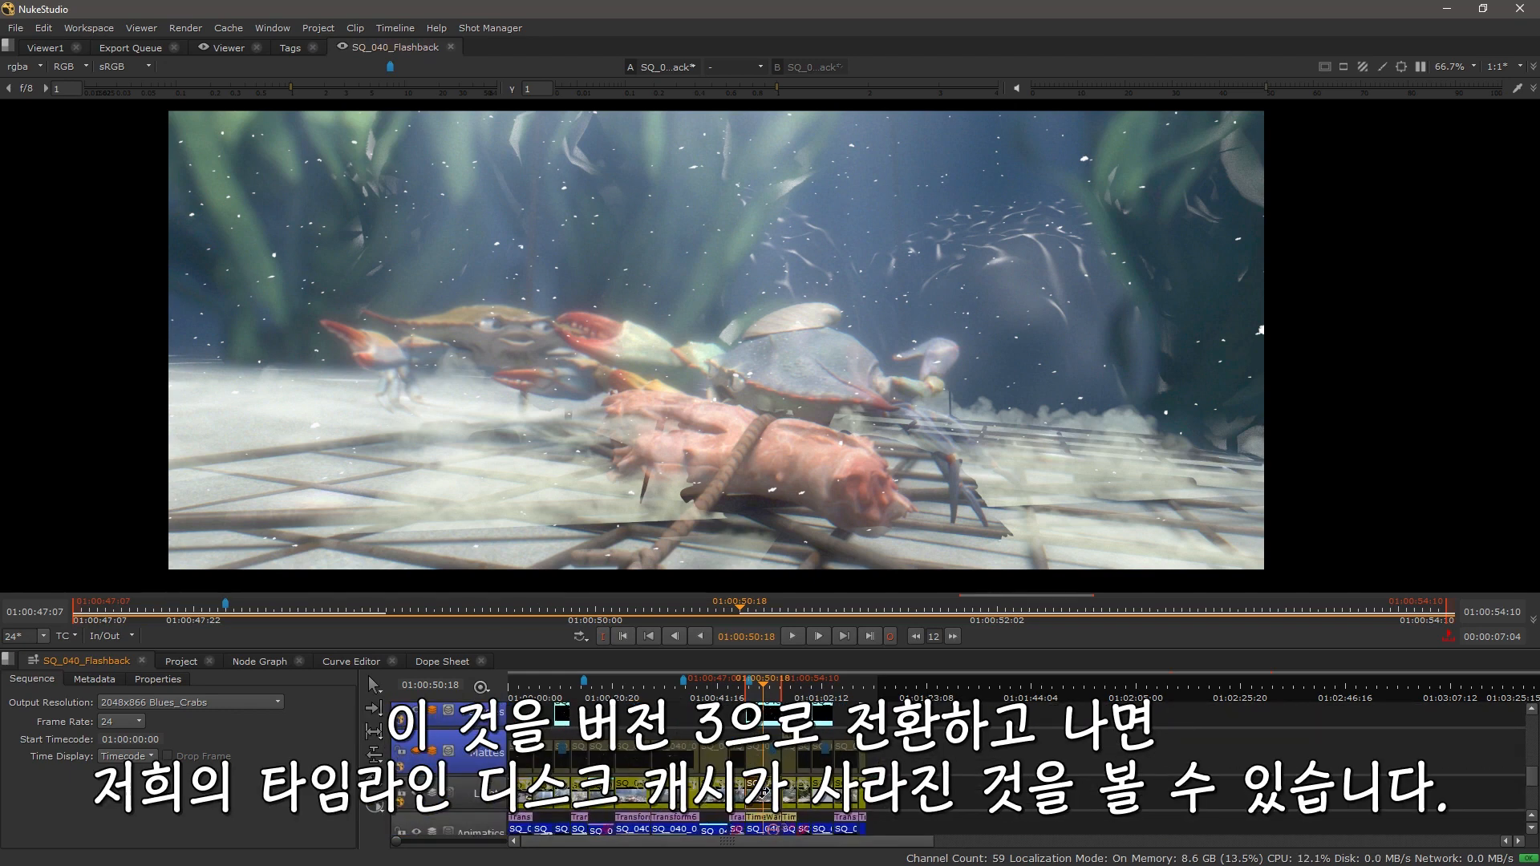
key("v")
left_click(848, 744)
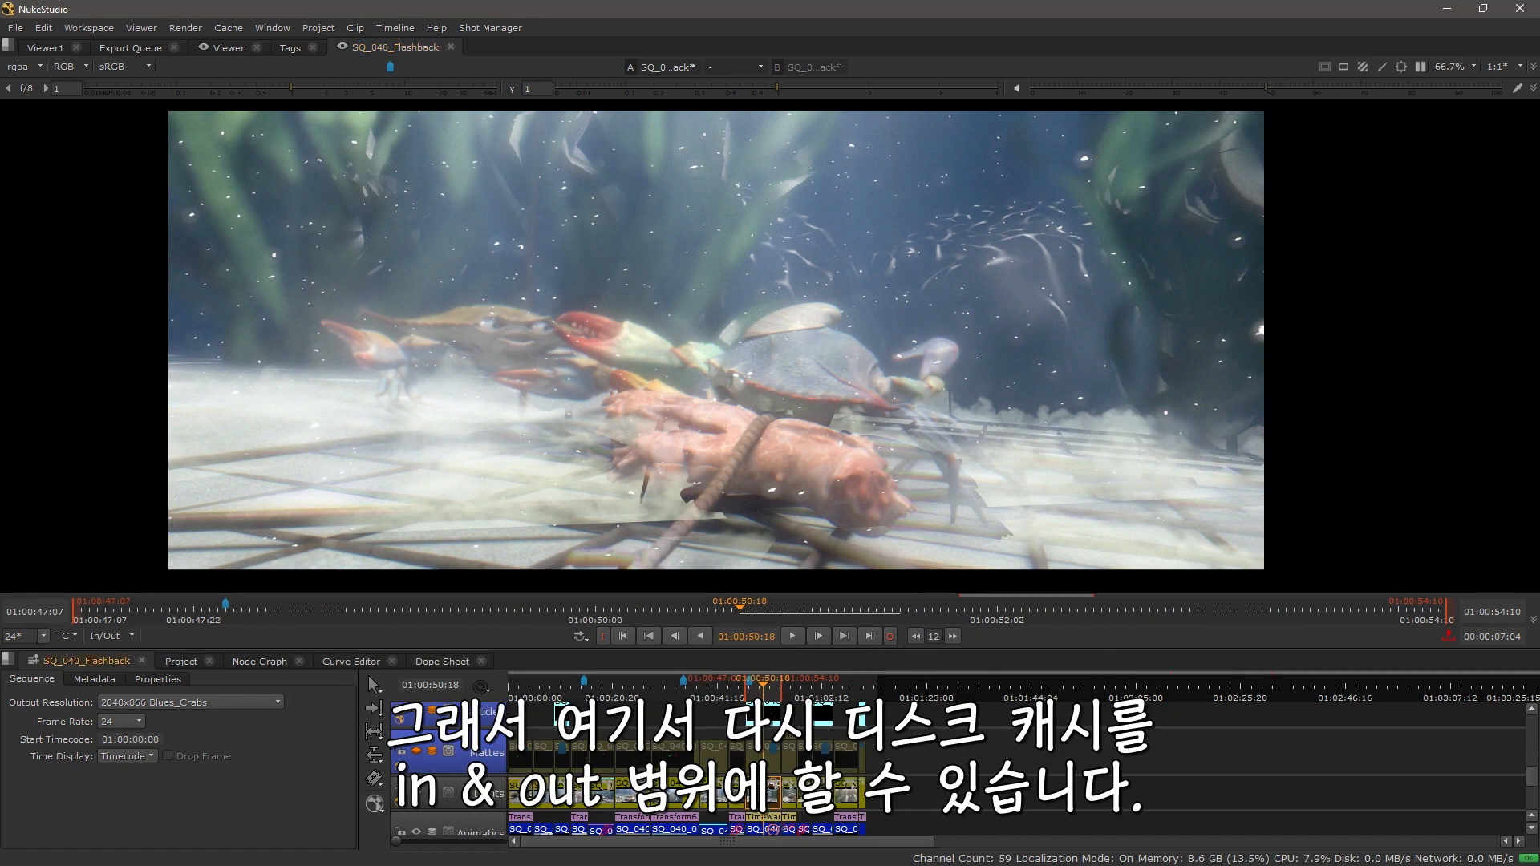
Step: Disk-cache the In/Out range again from the viewer's context menu after the version switch
right_click(760, 479)
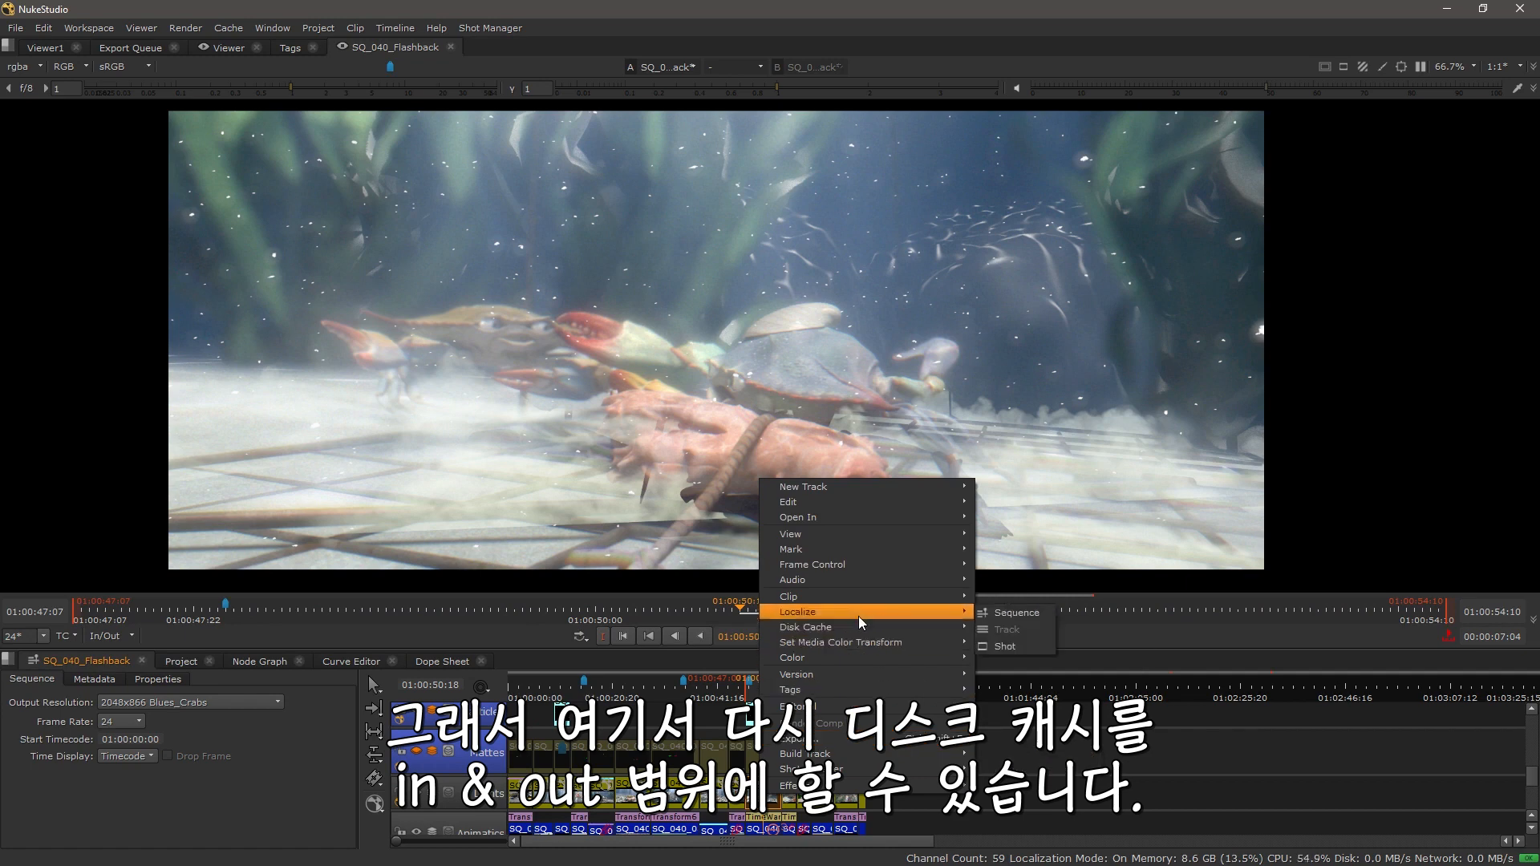
mouse_move(859, 631)
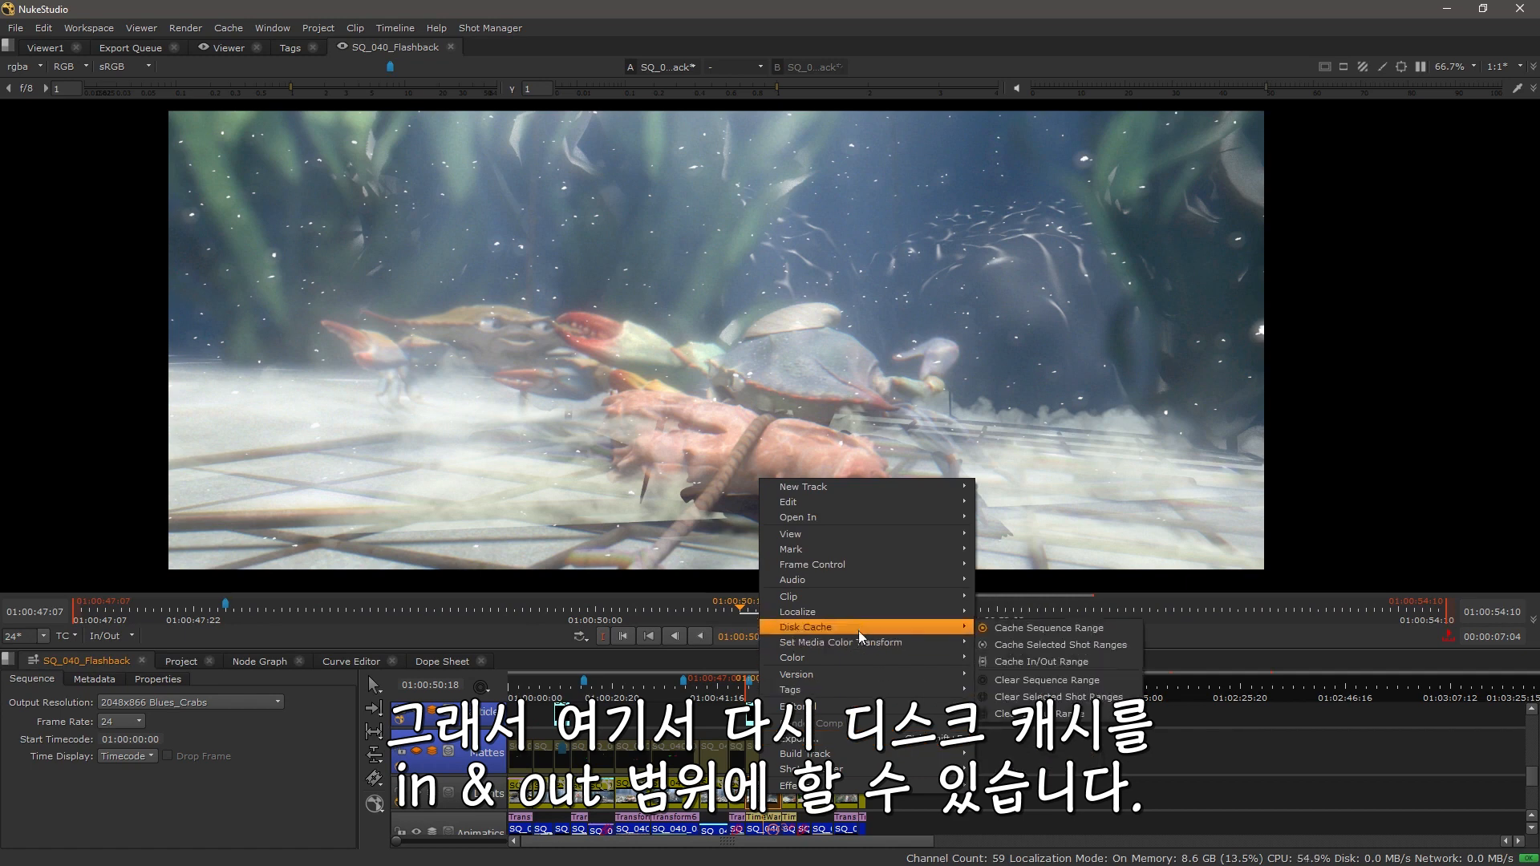
left_click(1057, 661)
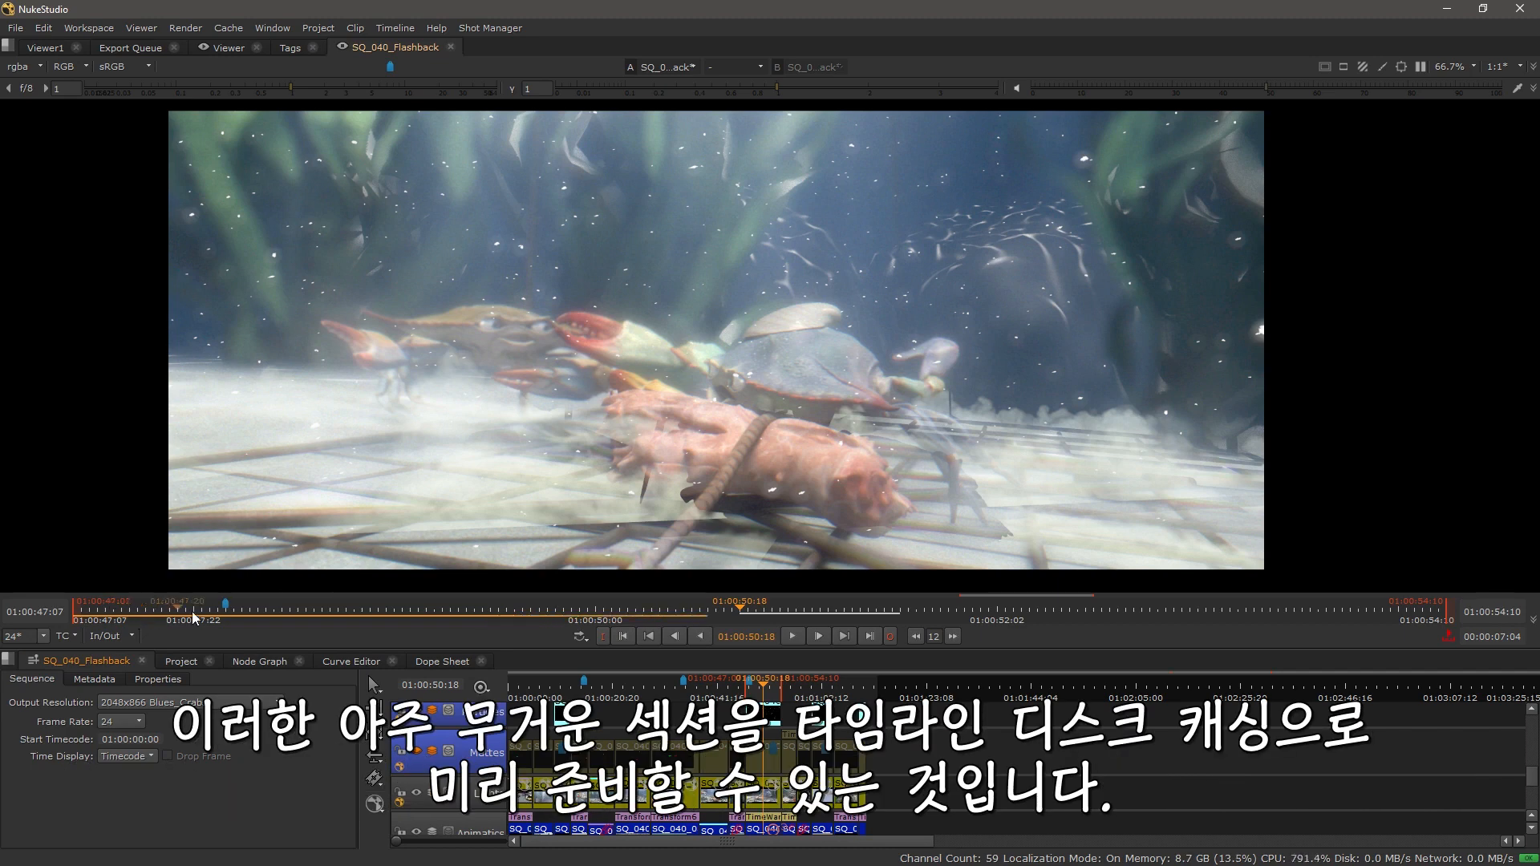
Step: Toggle the LightFX track off, move the playhead, and toggle the track back on
left_click_drag(648, 739, 646, 830)
left_click_drag(649, 742, 681, 794)
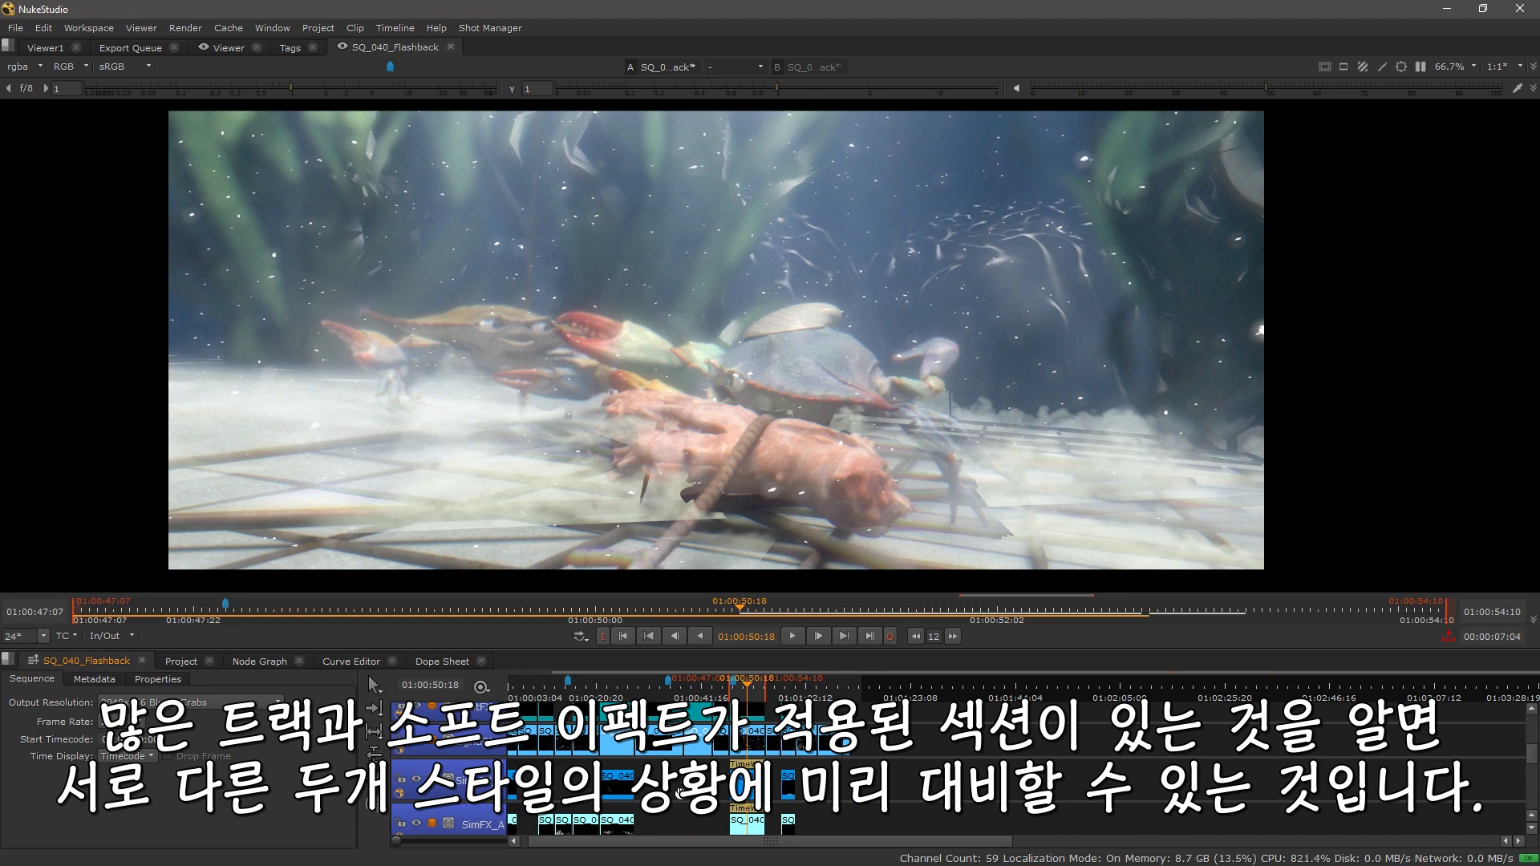
left_click_drag(680, 793, 685, 844)
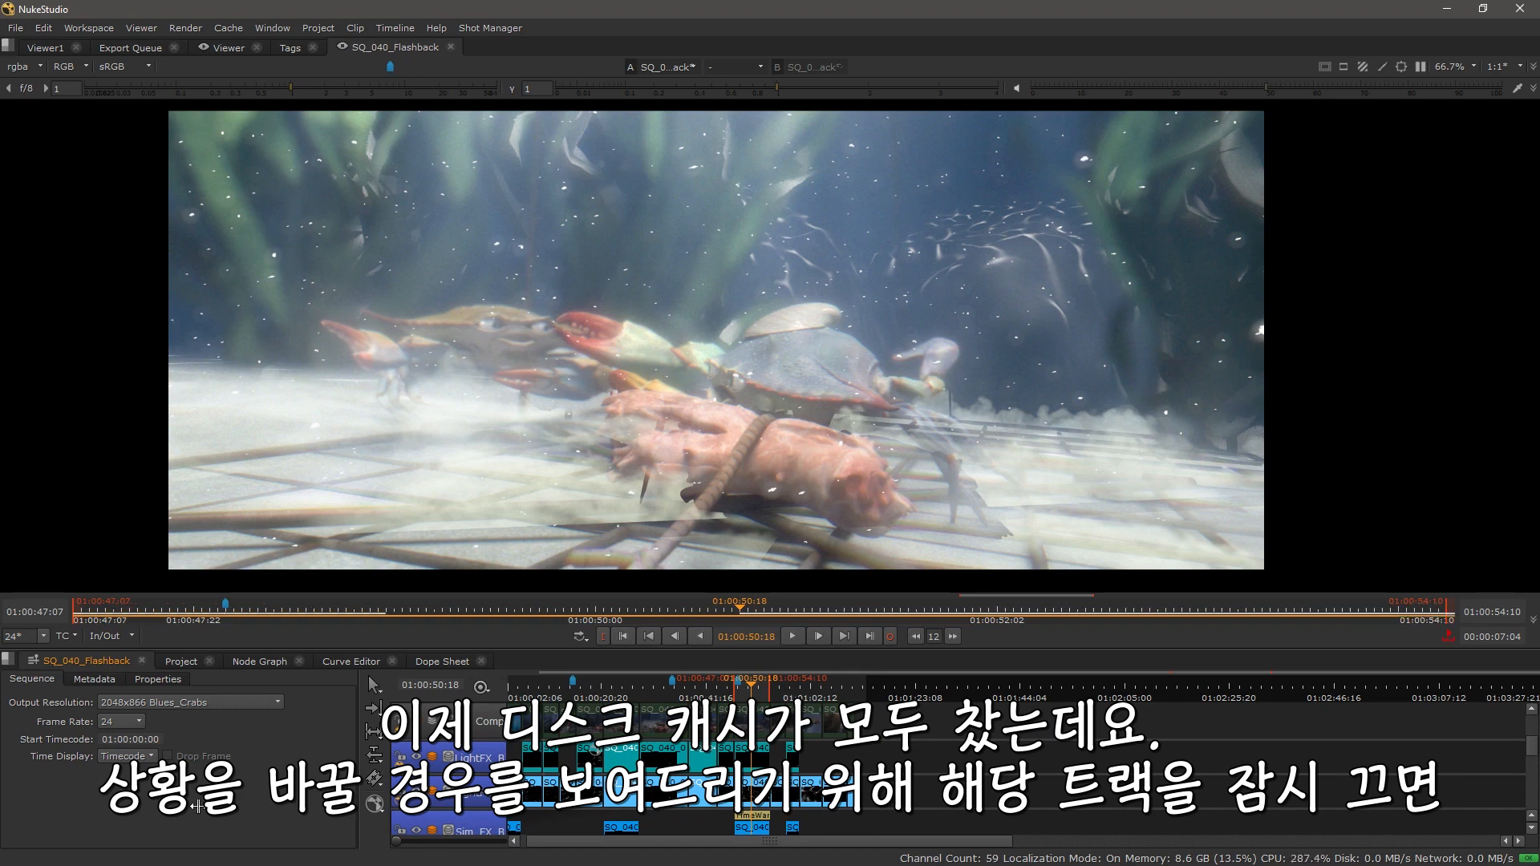
left_click(417, 758)
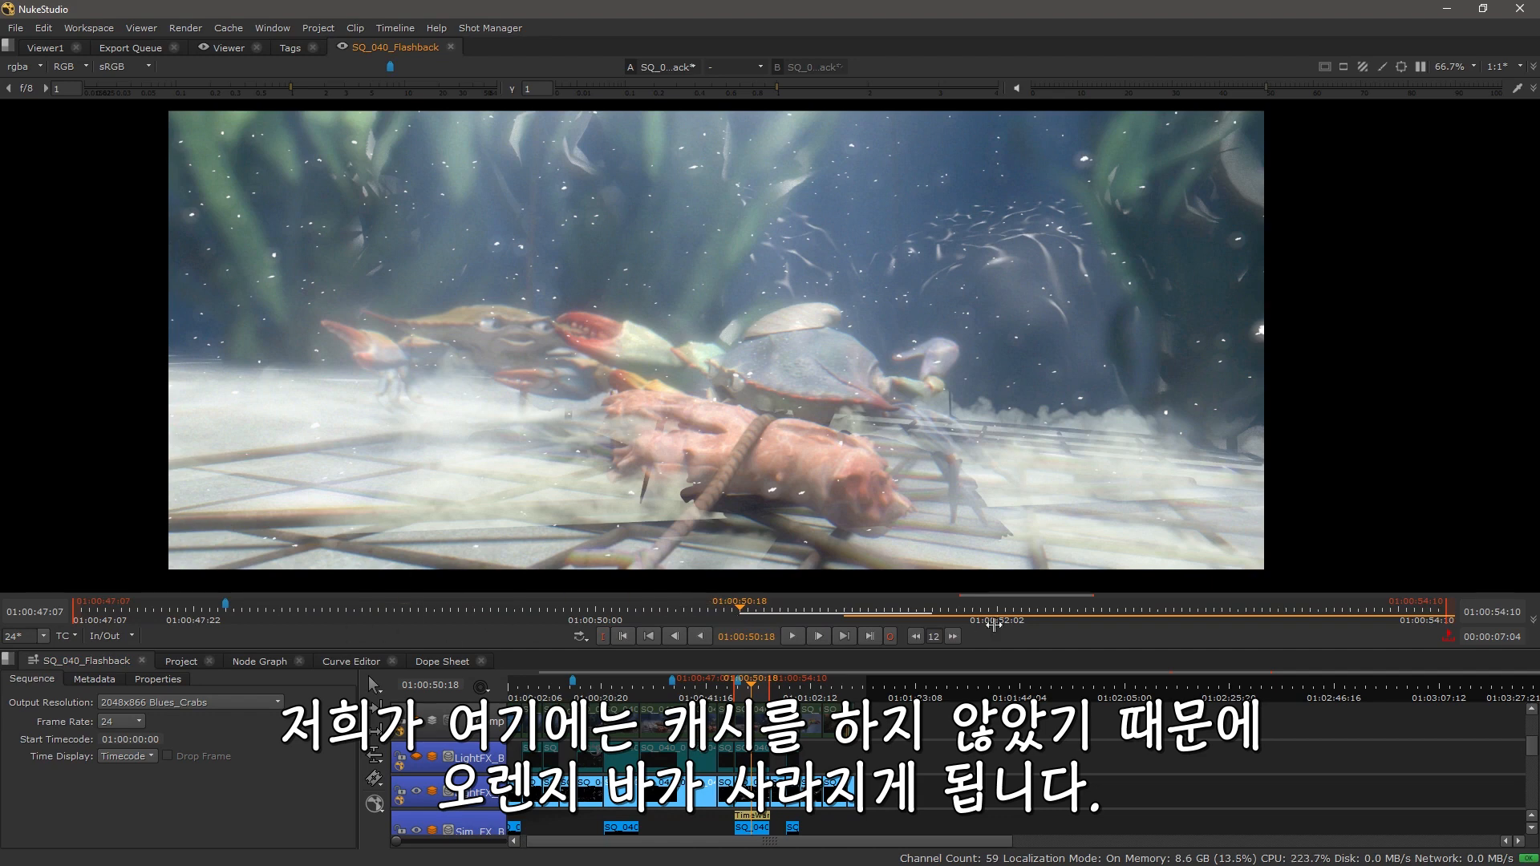
left_click(868, 613)
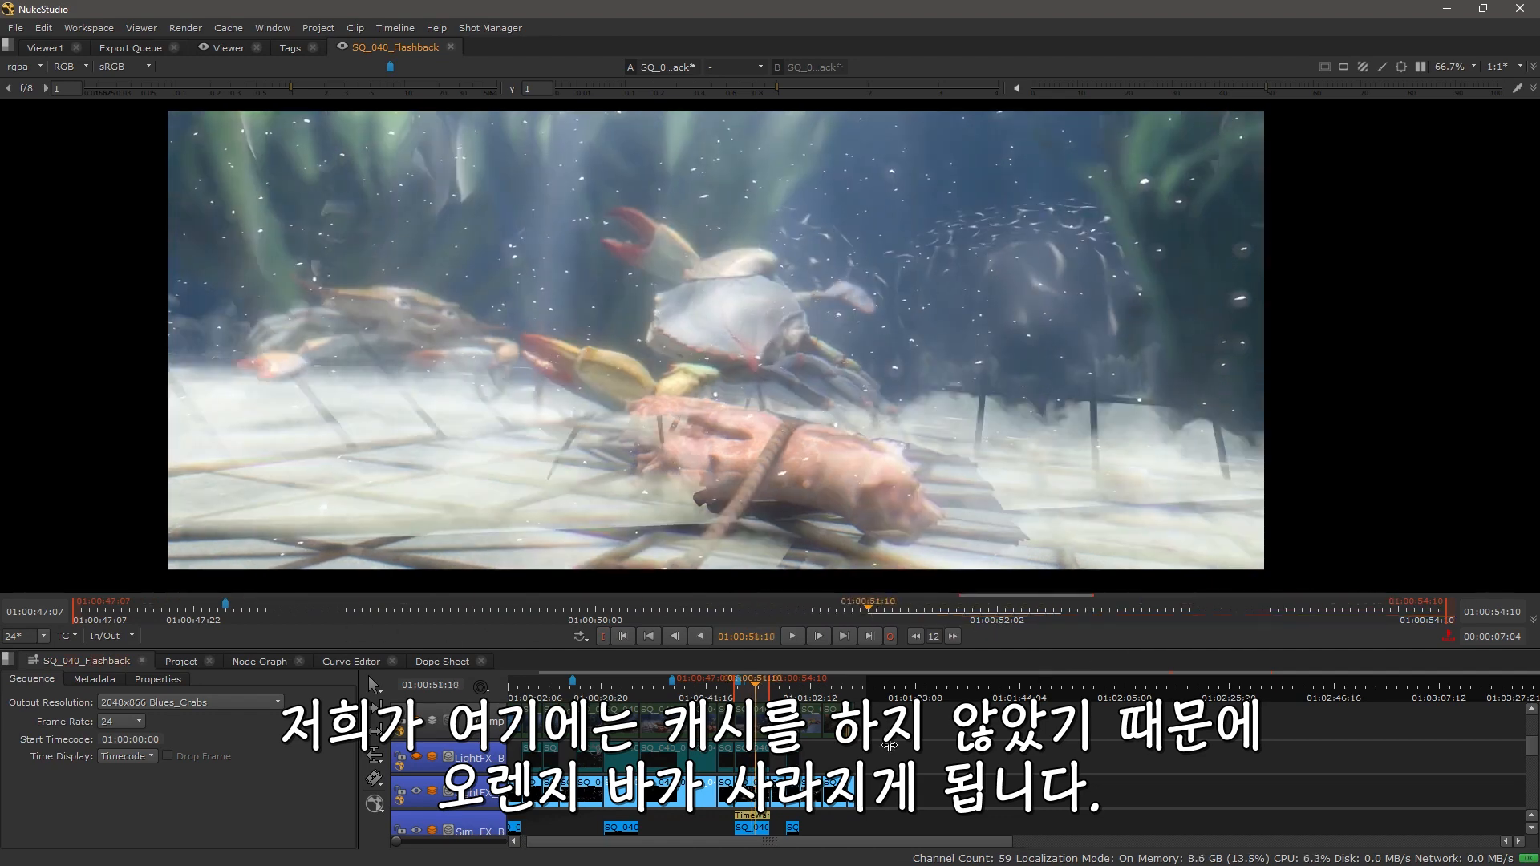
left_click(417, 758)
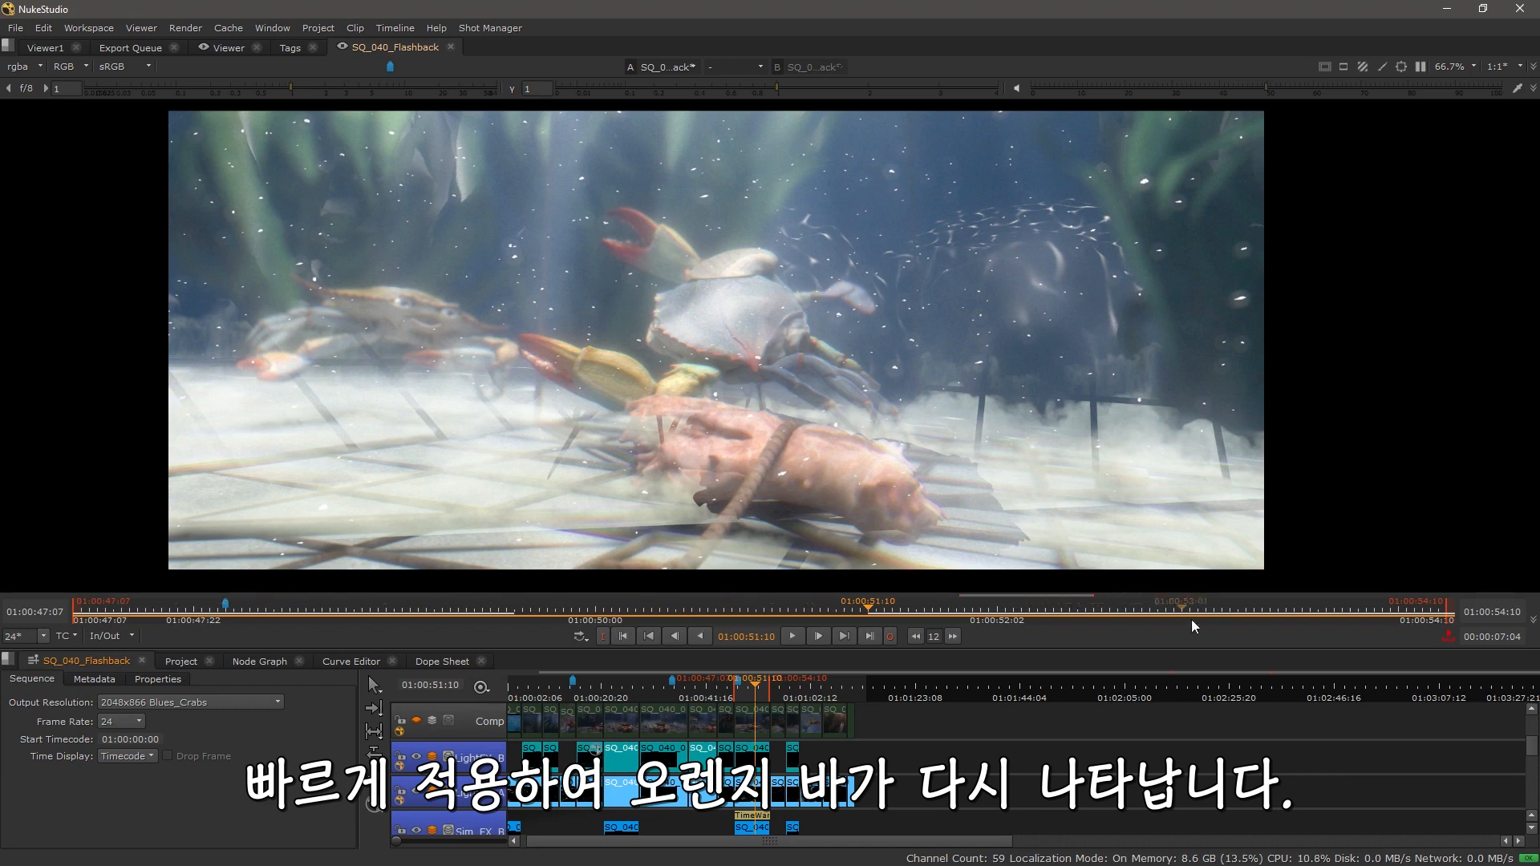
Step: Scroll and zoom through the timeline to review the stacked tracks in the cached range
left_click_drag(910, 771, 1016, 741)
scroll(868, 749, "up", 5)
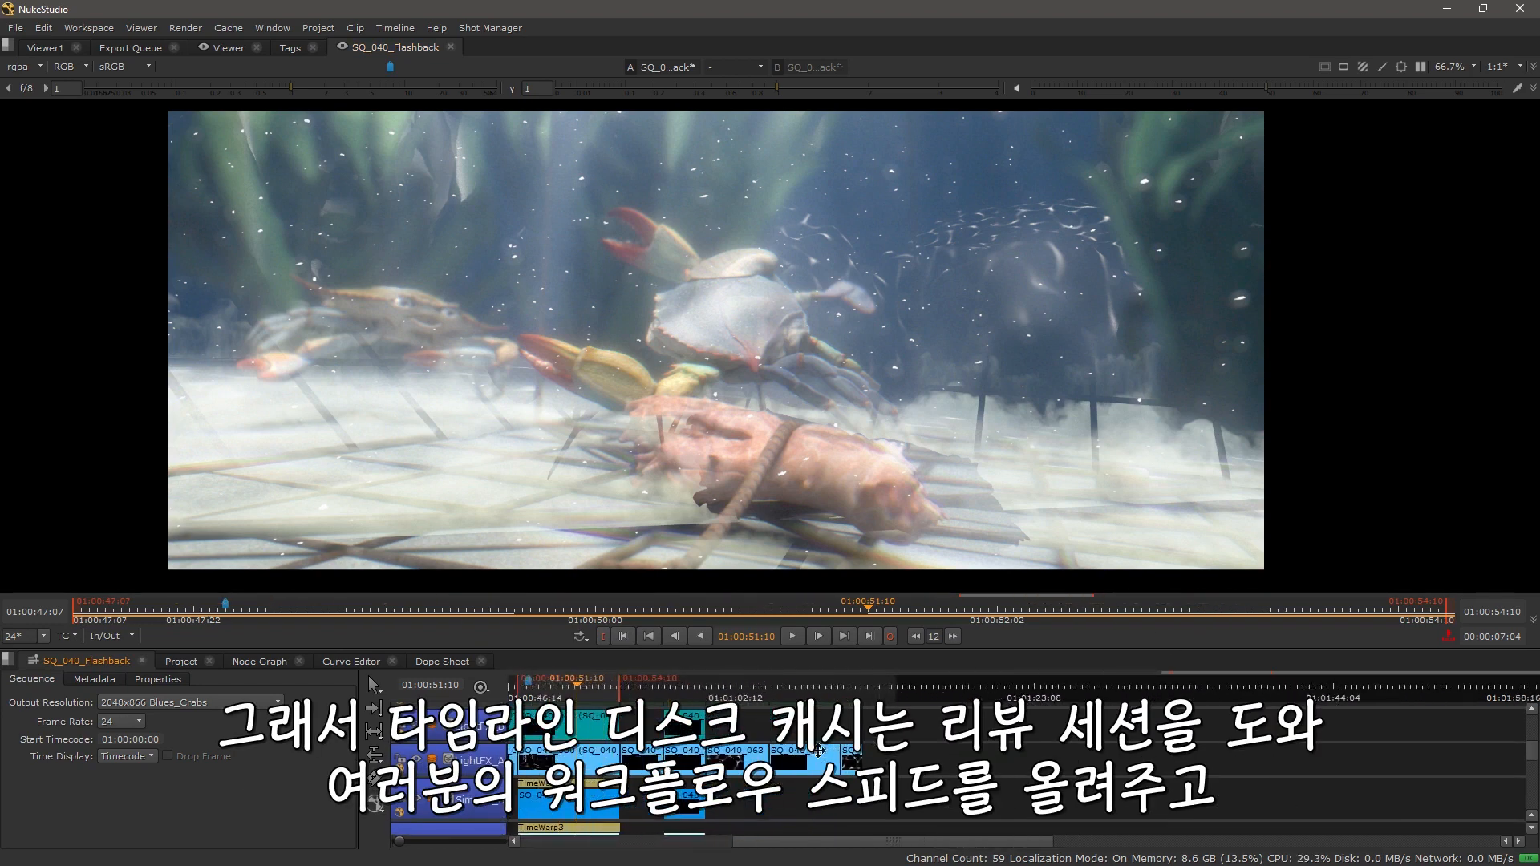
left_click_drag(770, 792, 1102, 791)
left_click_drag(811, 794, 1155, 764)
left_click_drag(642, 751, 646, 831)
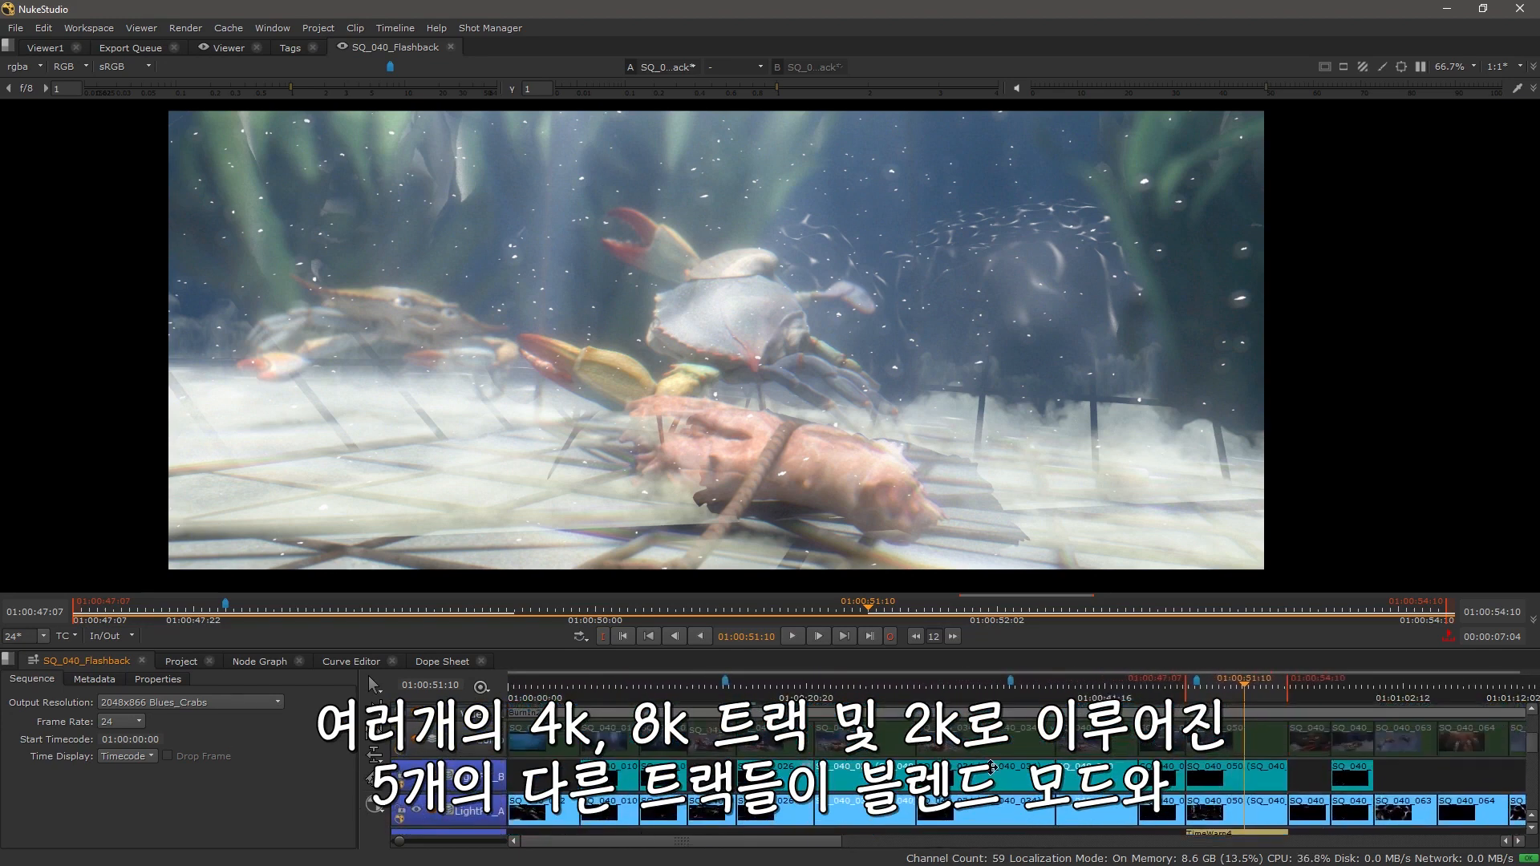
left_click_drag(988, 762, 780, 745)
left_click_drag(983, 832, 963, 718)
left_click_drag(904, 818, 878, 732)
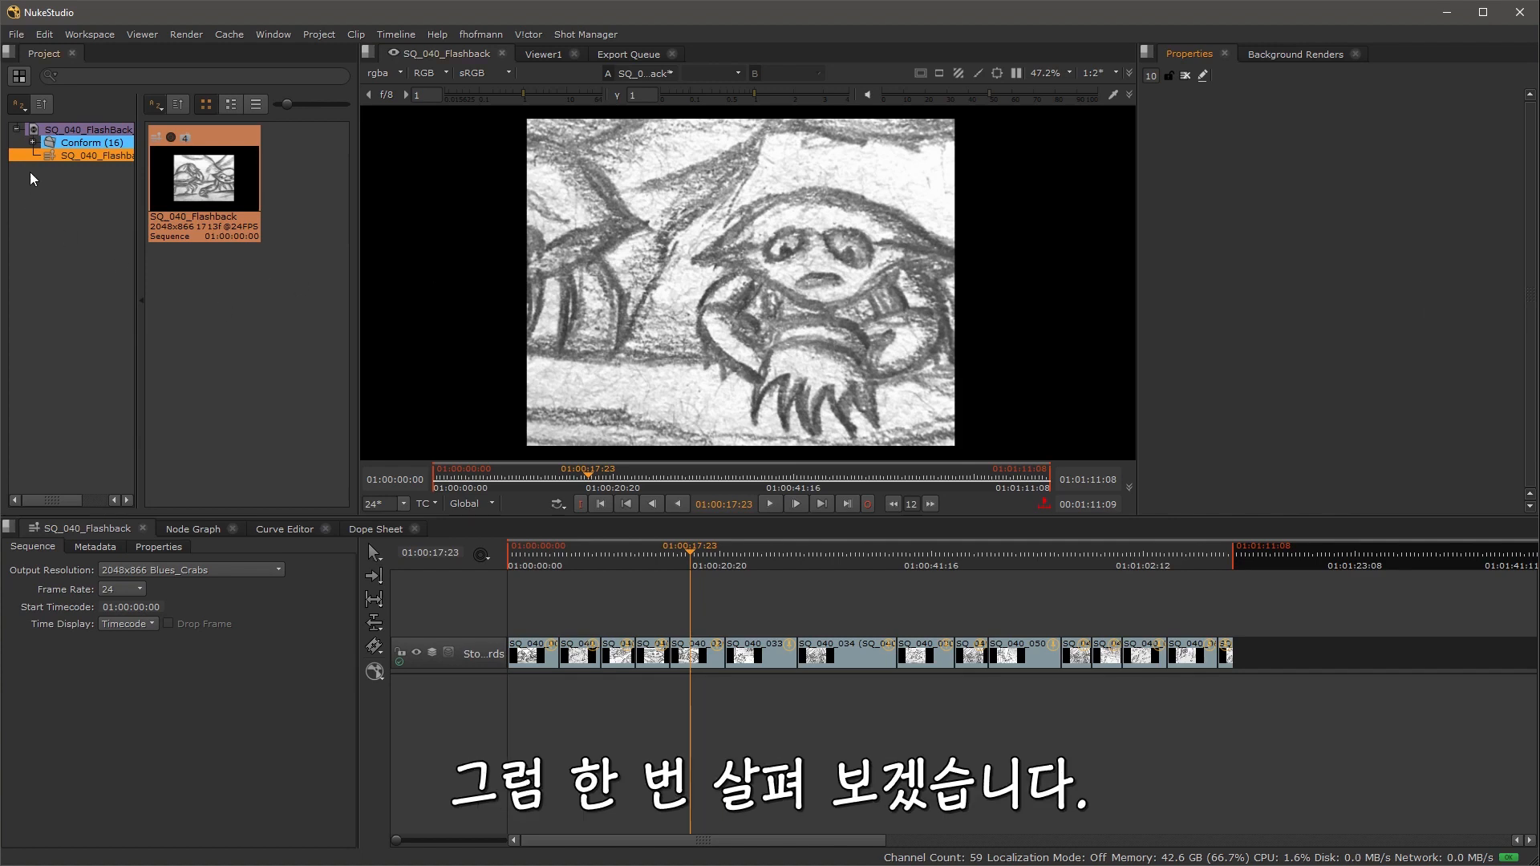
Step: Open the Export dialog for the SQ_040_Flashback sequence and browse the local export presets
right_click(53, 157)
left_click(123, 321)
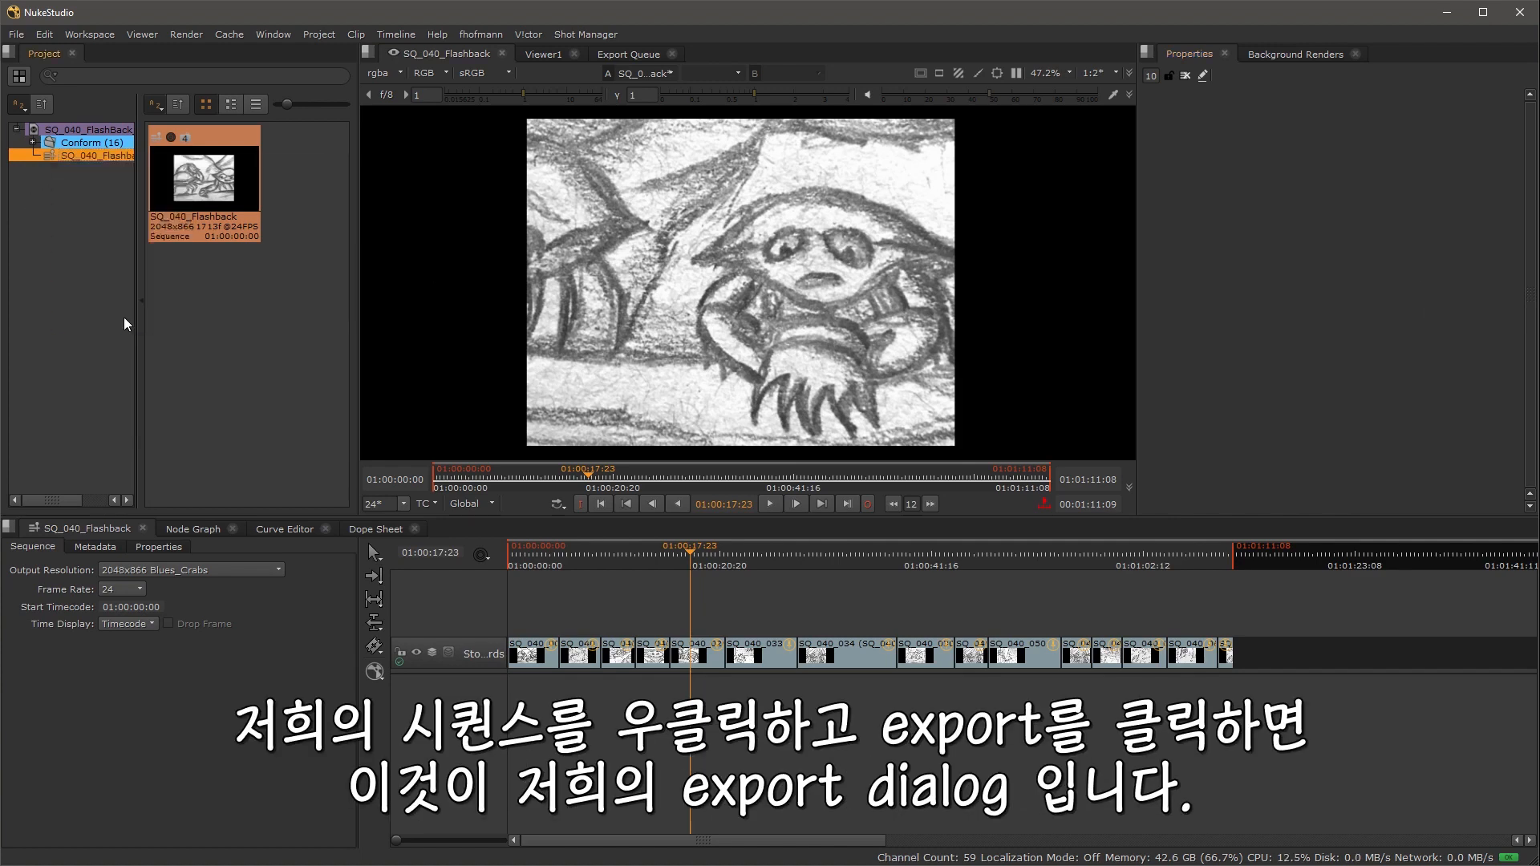
scroll(212, 248, "down", 2)
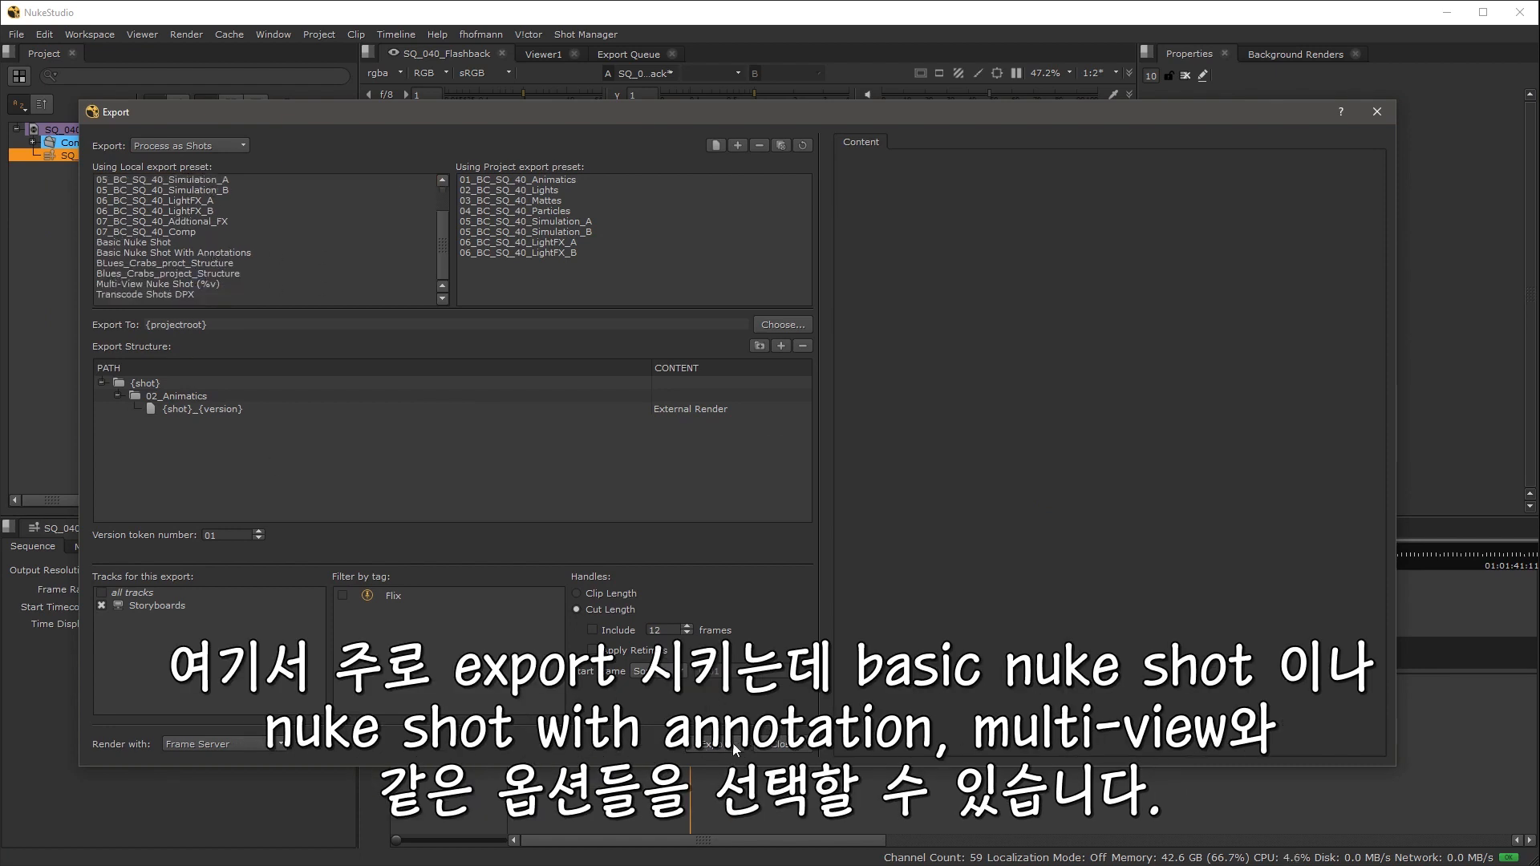
left_click(151, 241)
left_click(160, 251)
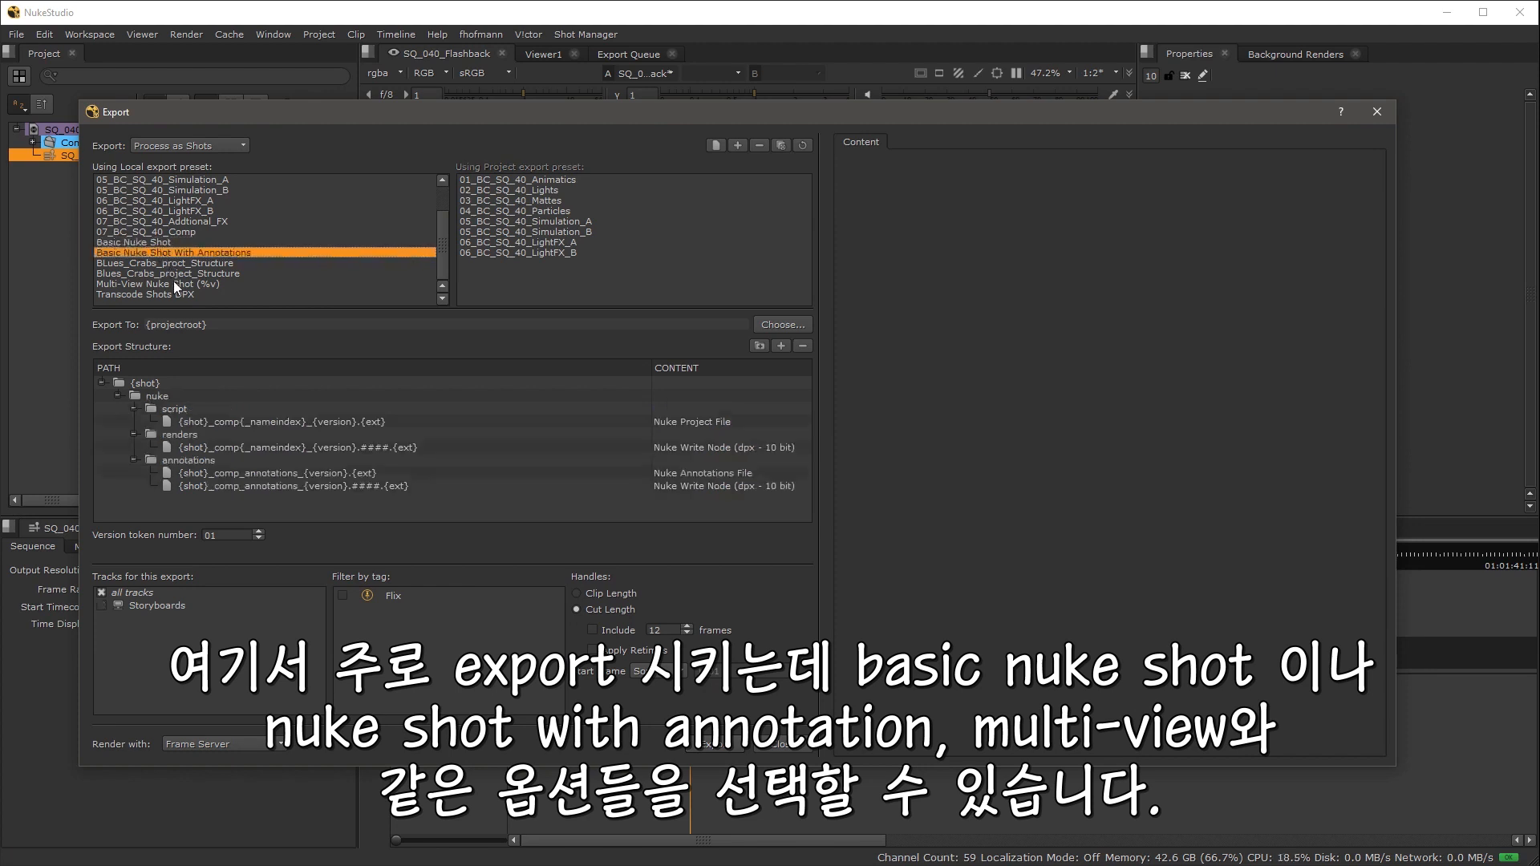
left_click(173, 284)
left_click(173, 295)
Step: Check the export mode options, select the Animatics preset, and close the Export dialog
left_click(217, 145)
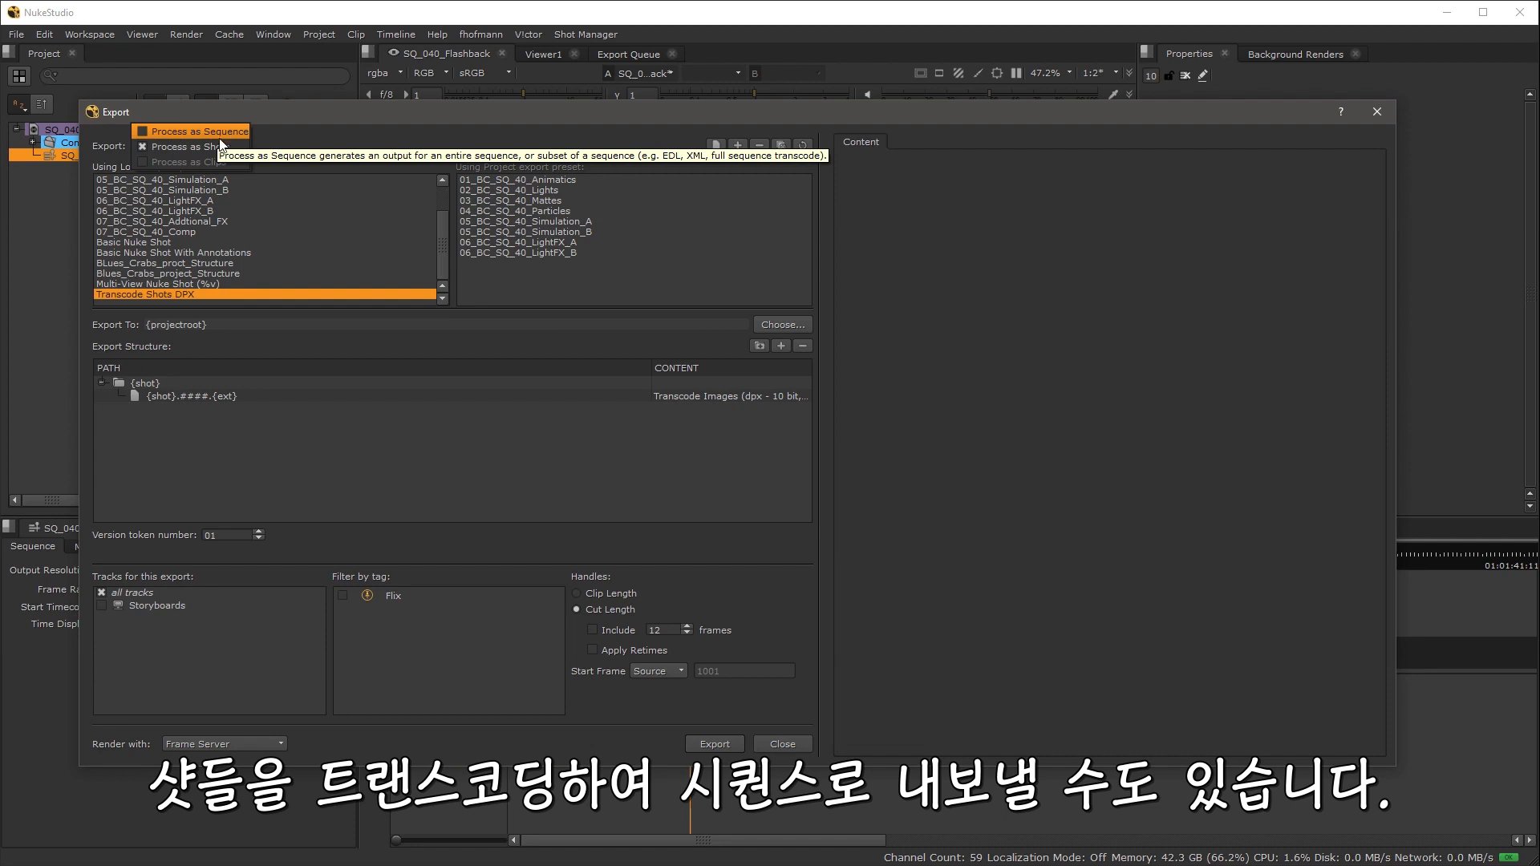
left_click(325, 144)
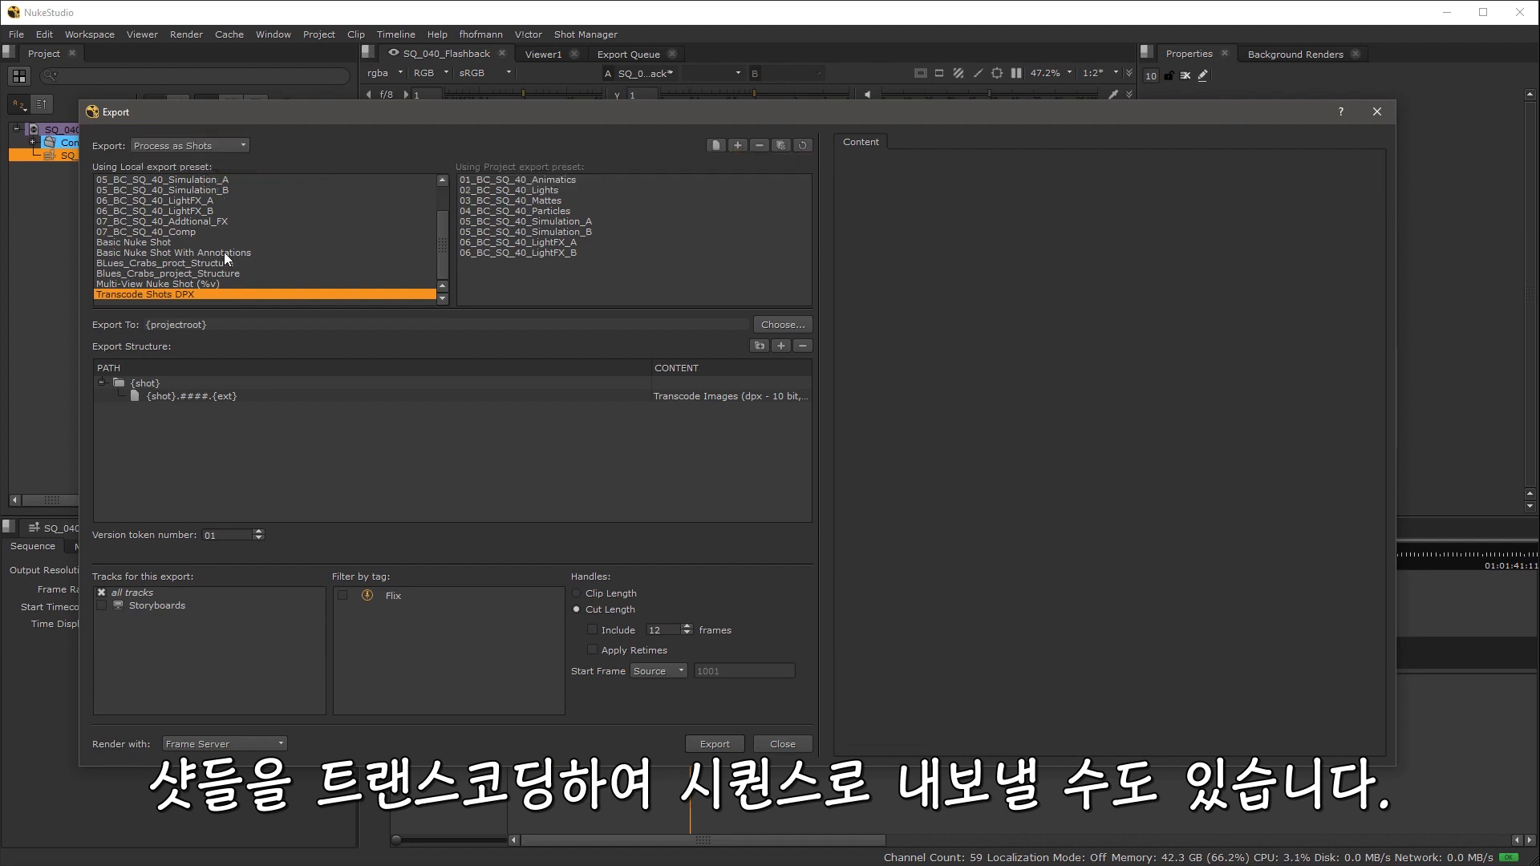
scroll(224, 252, "up", 2)
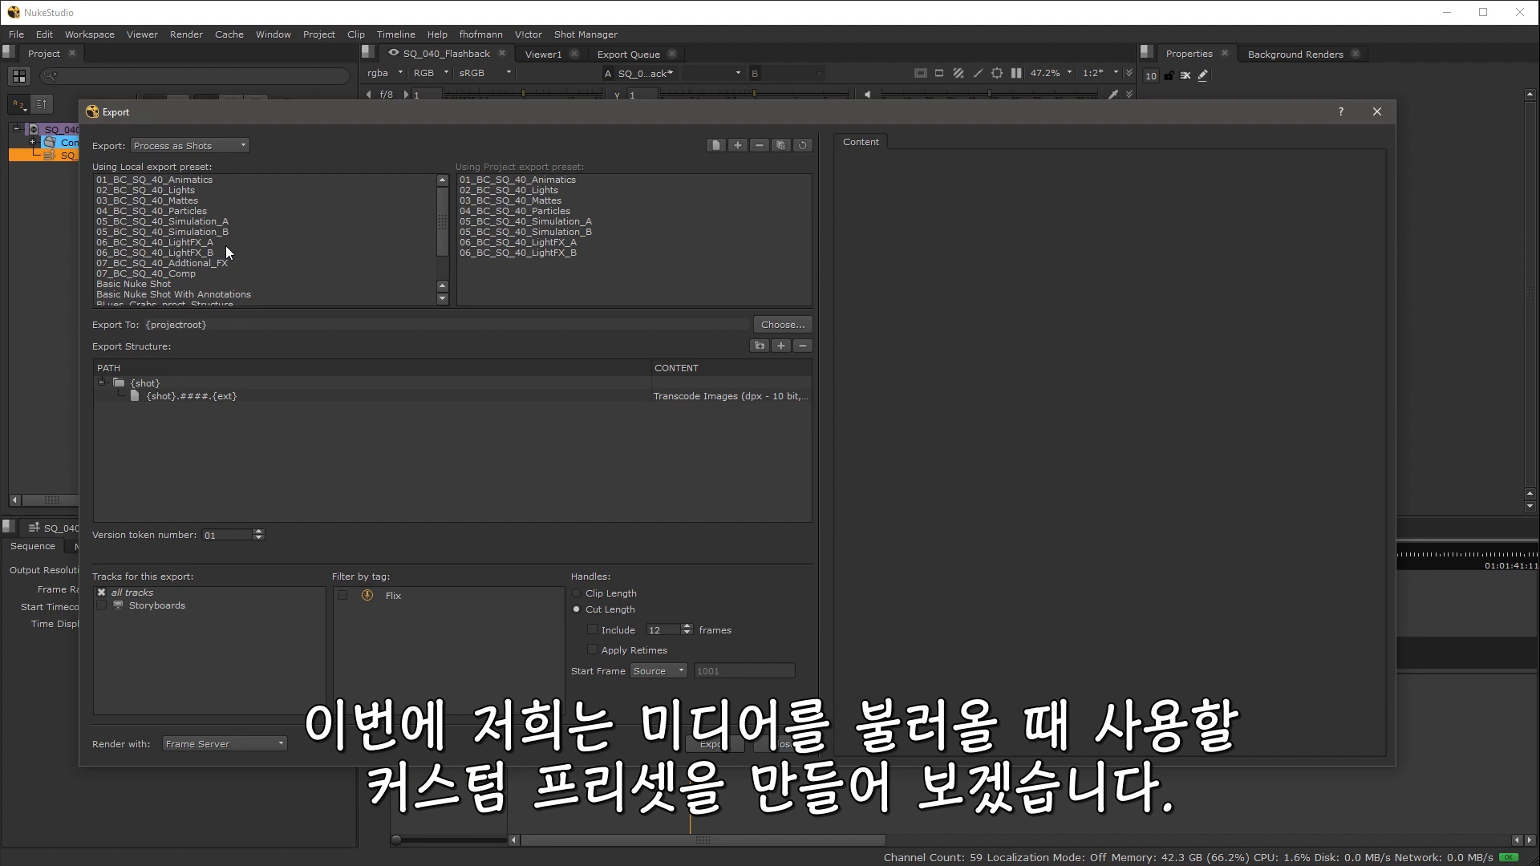
left_click(177, 190)
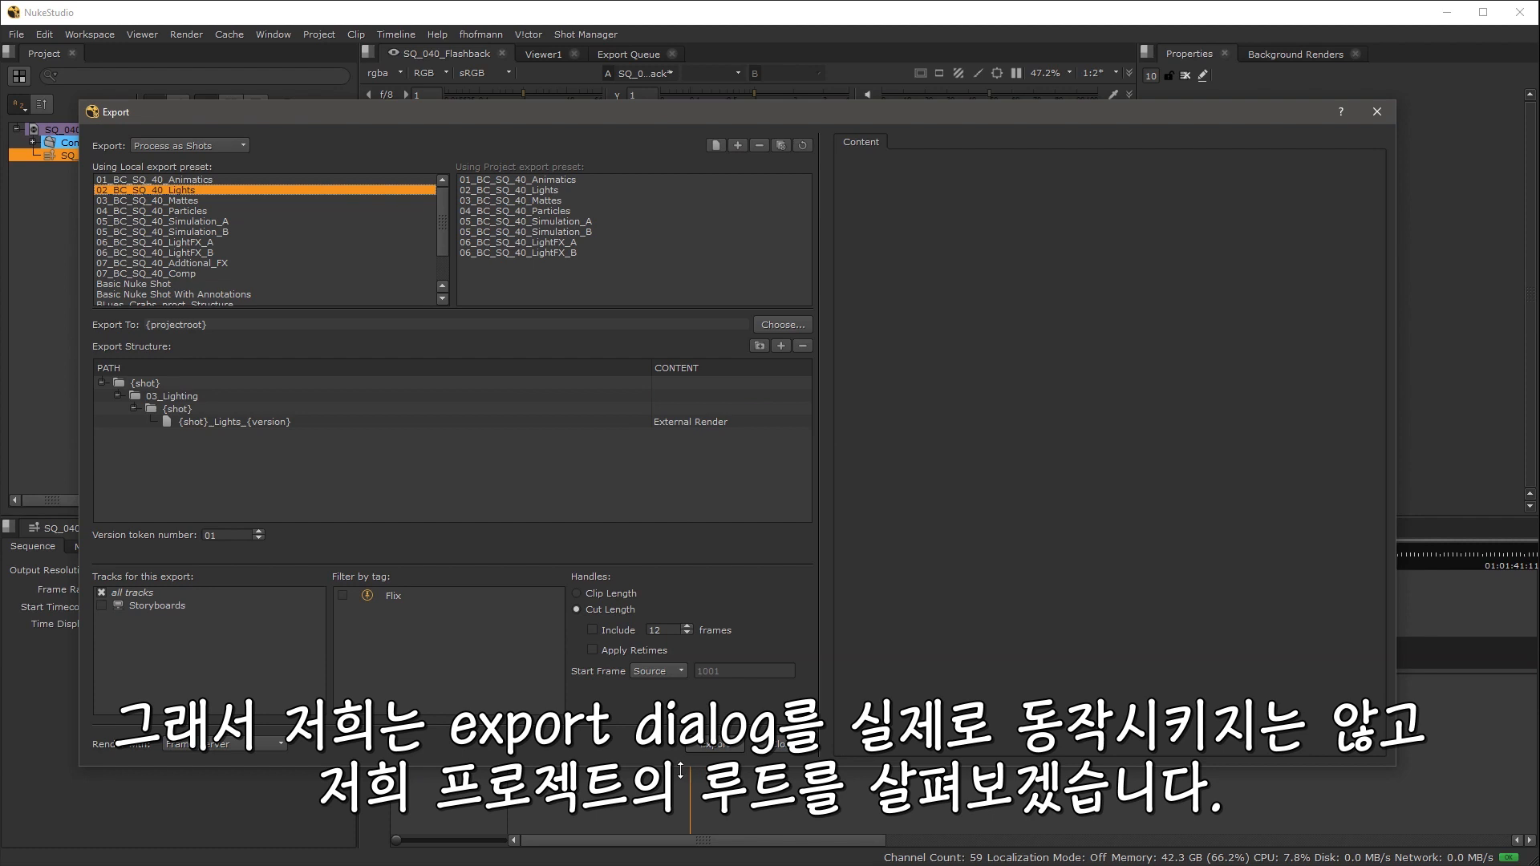
left_click(200, 182)
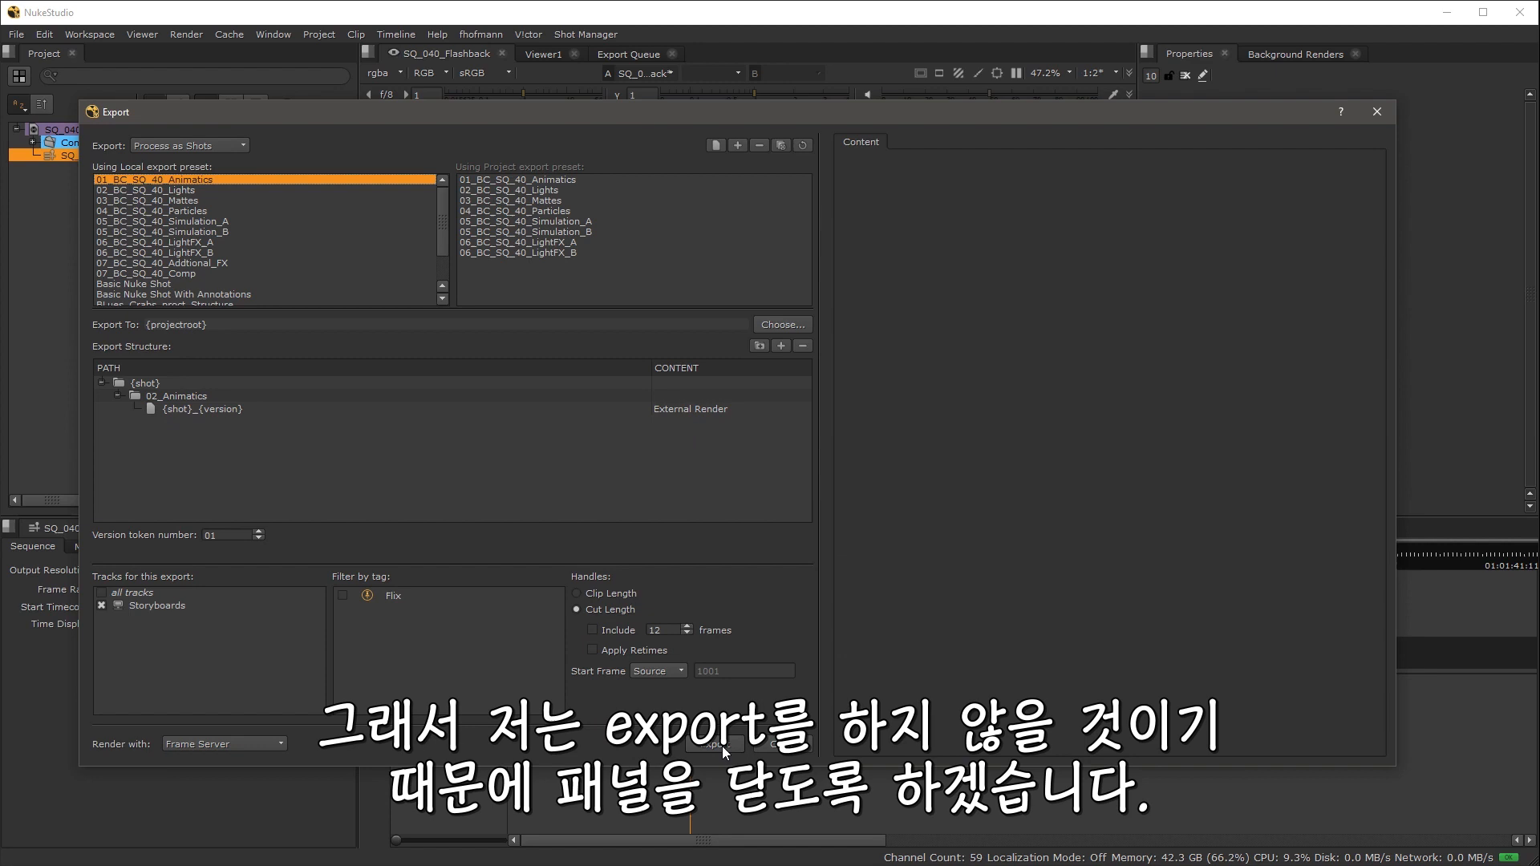
left_click(785, 746)
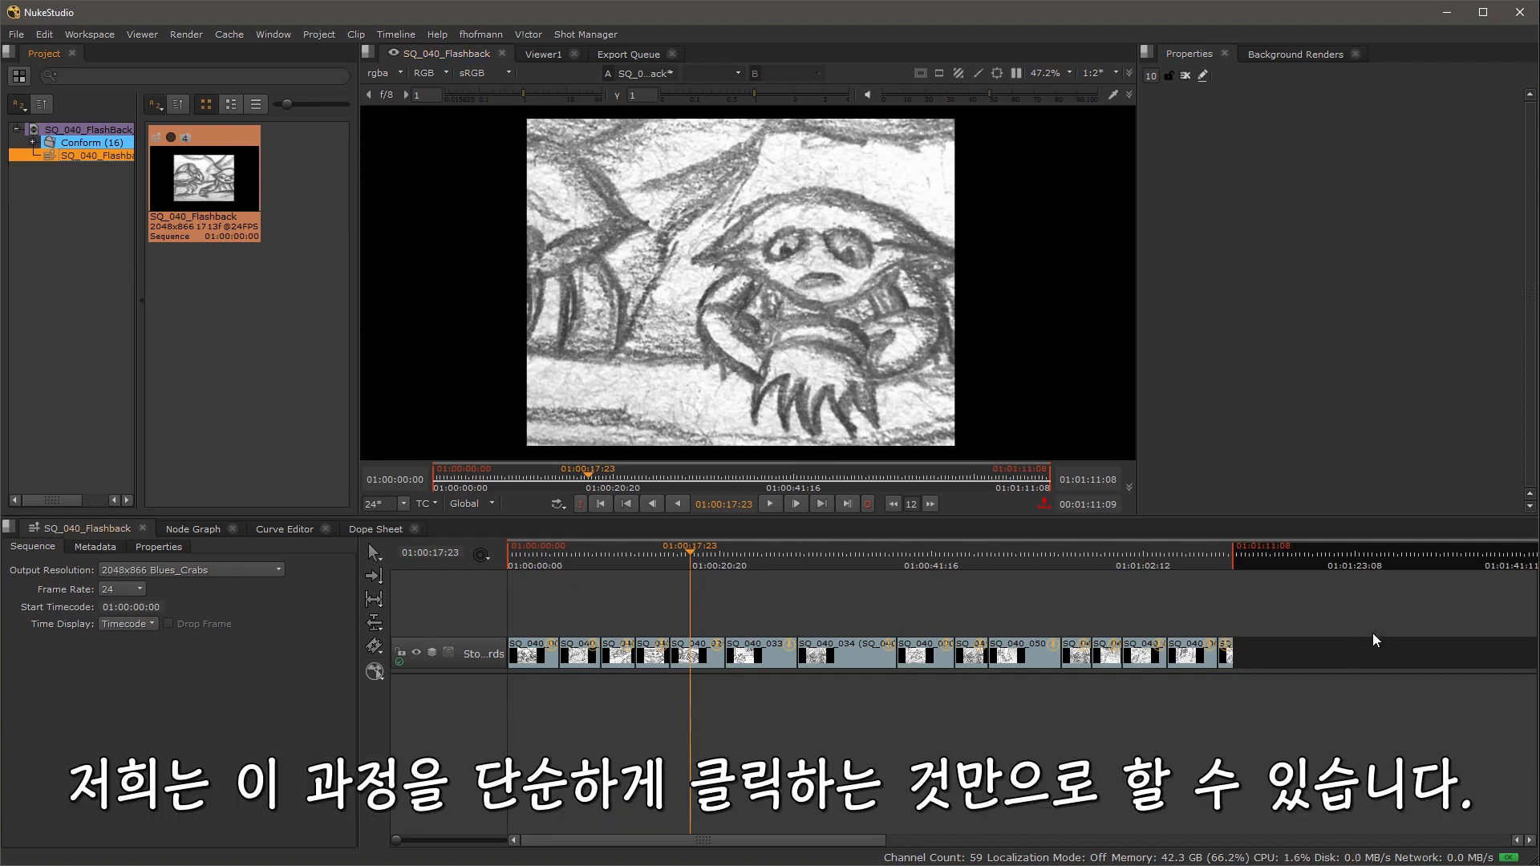
Step: Select all Storyboards clips and build a track named Animatics from the 01_BC_SQ_40_Animatics export structure
left_click_drag(1345, 663, 535, 633)
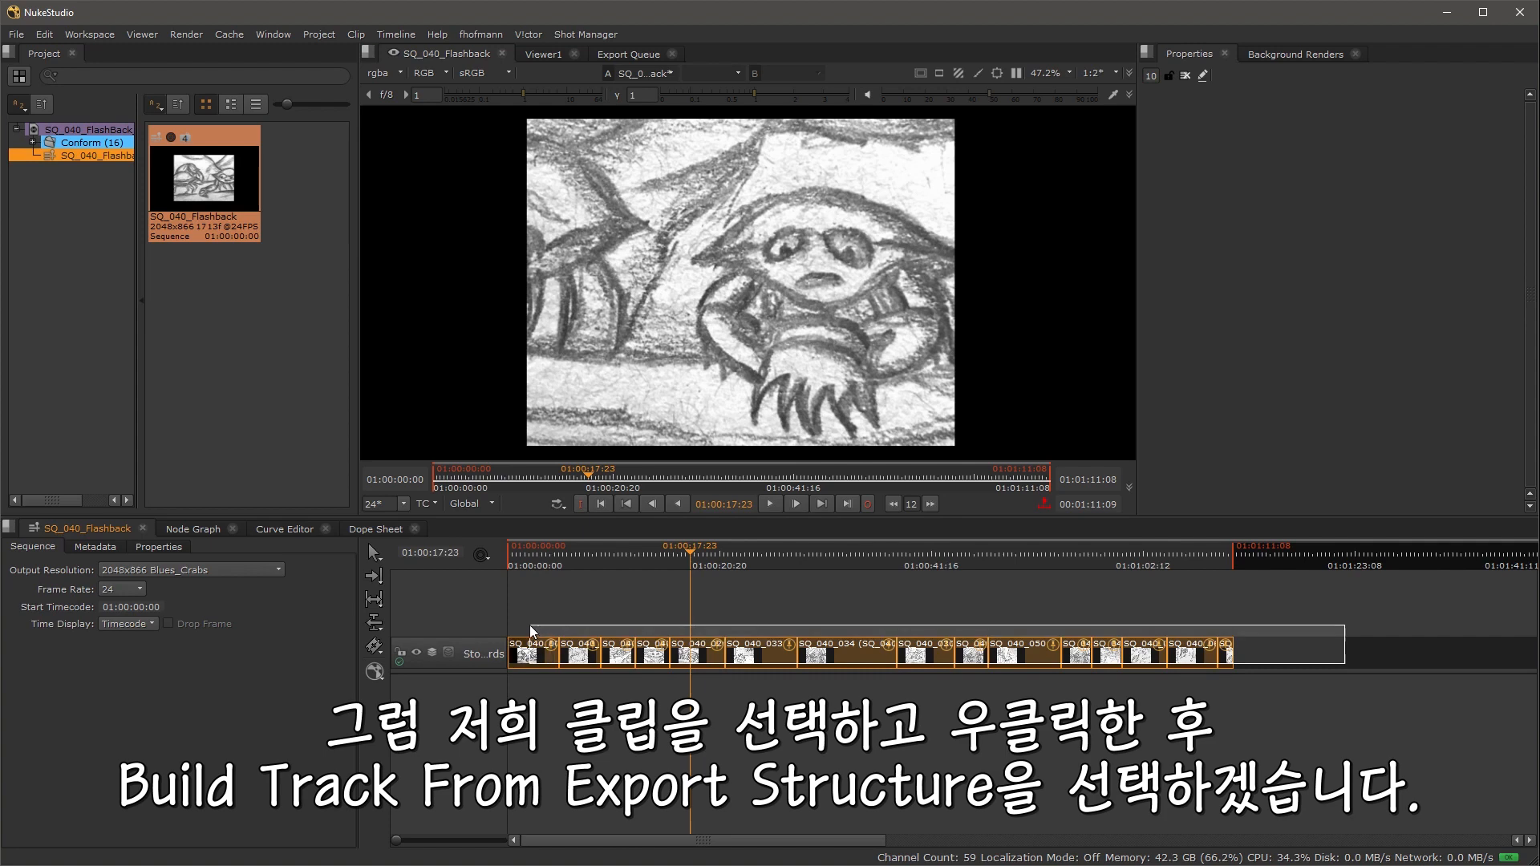
right_click(539, 646)
mouse_move(607, 622)
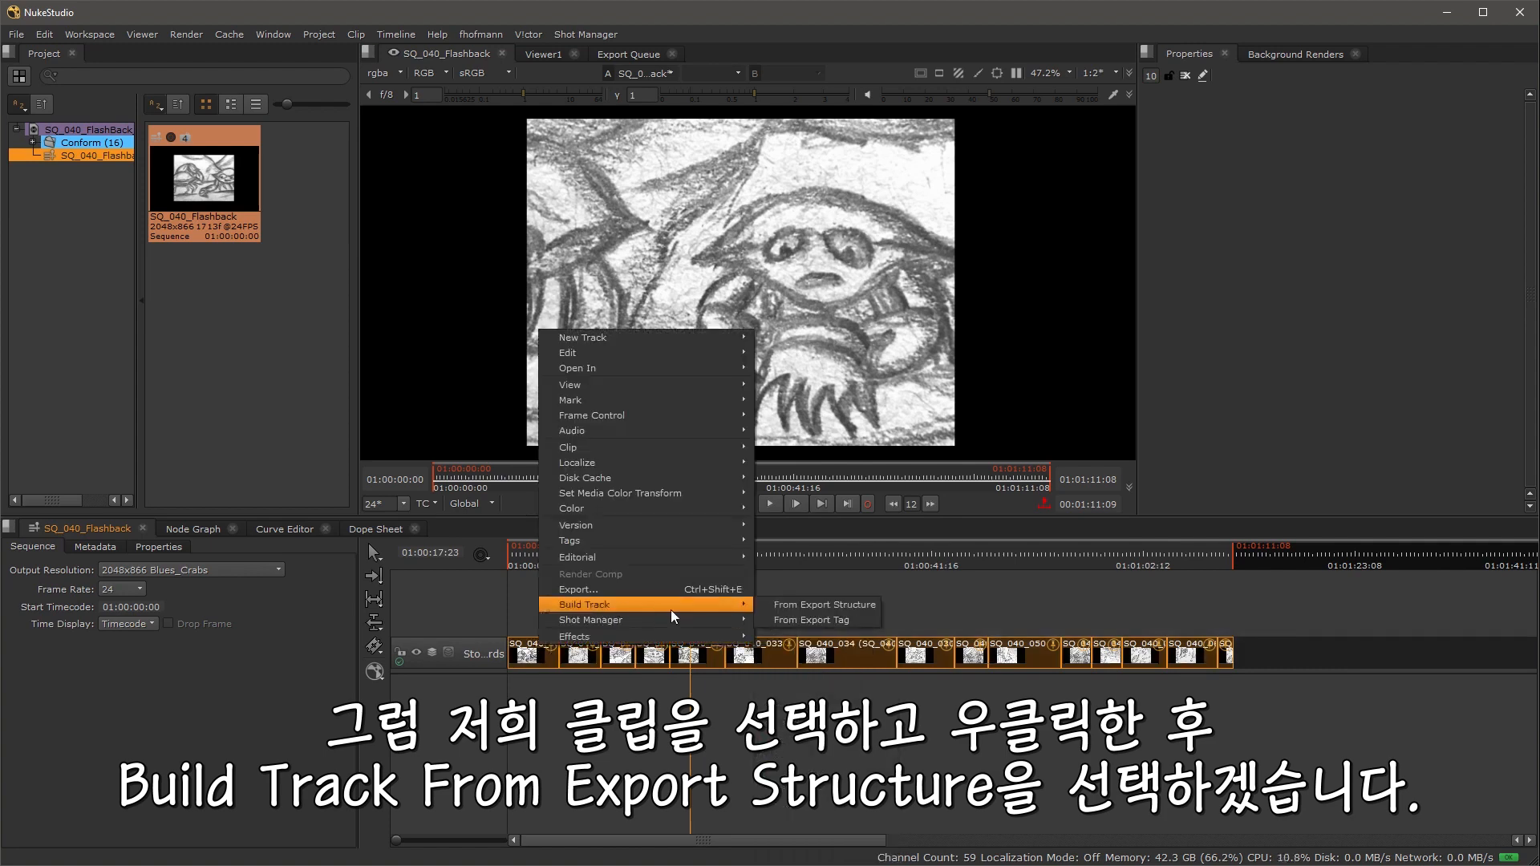
mouse_move(642, 605)
left_click(826, 605)
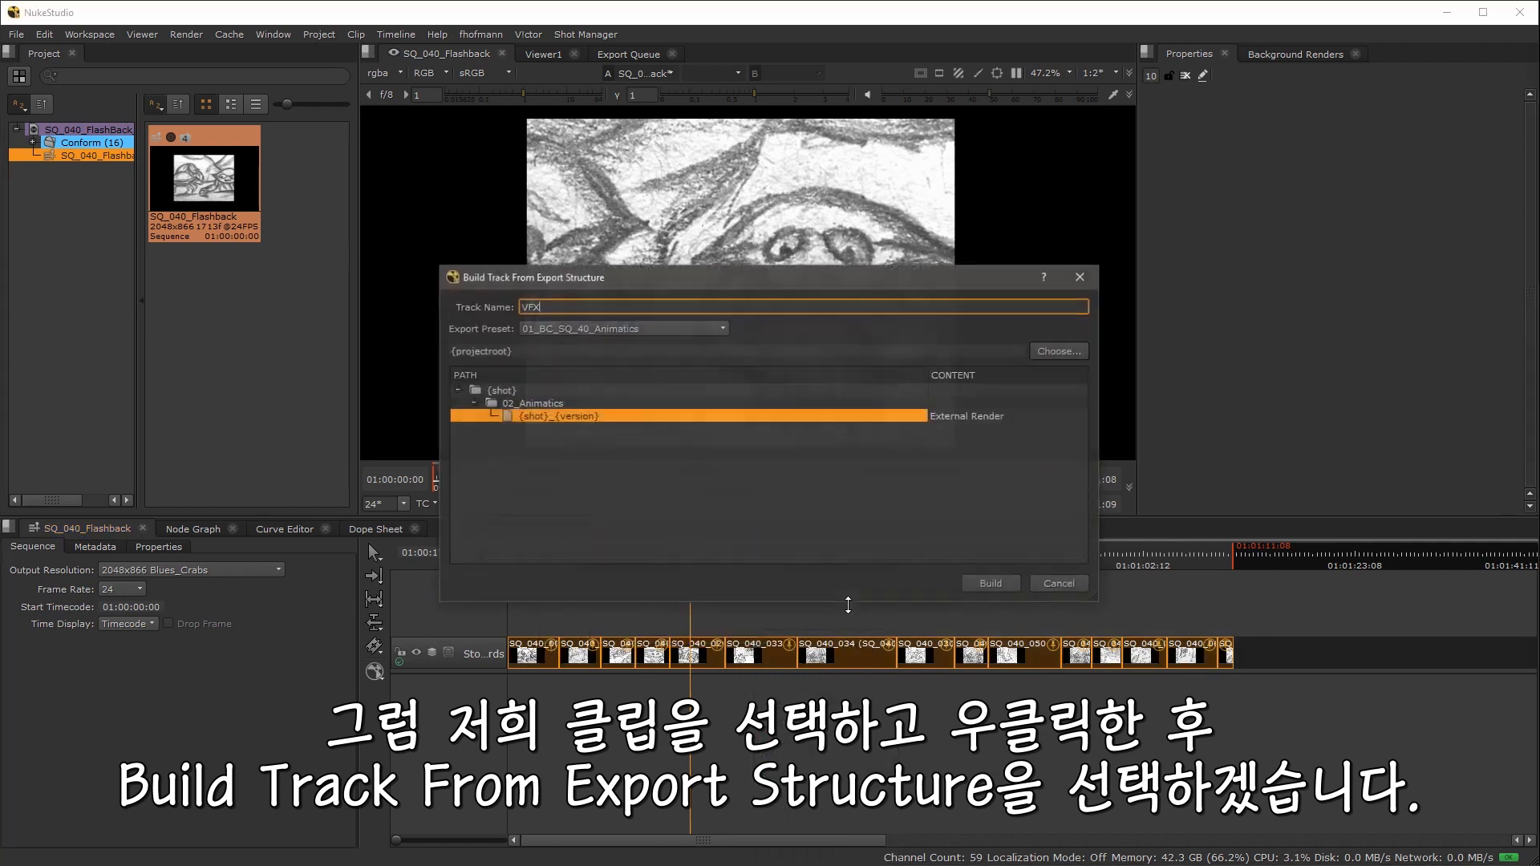
double_click(634, 303)
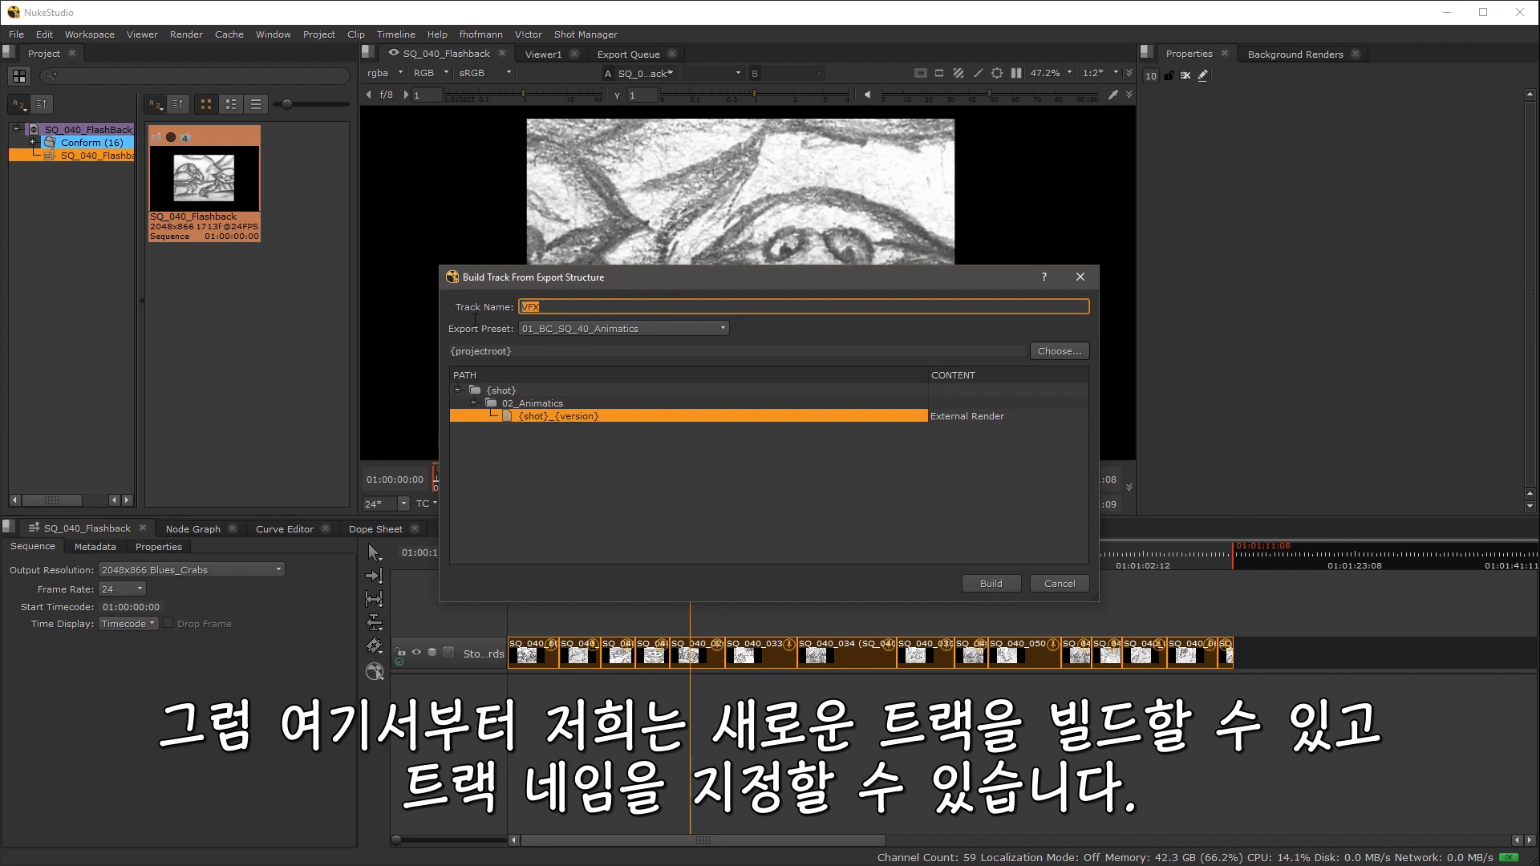
type("An")
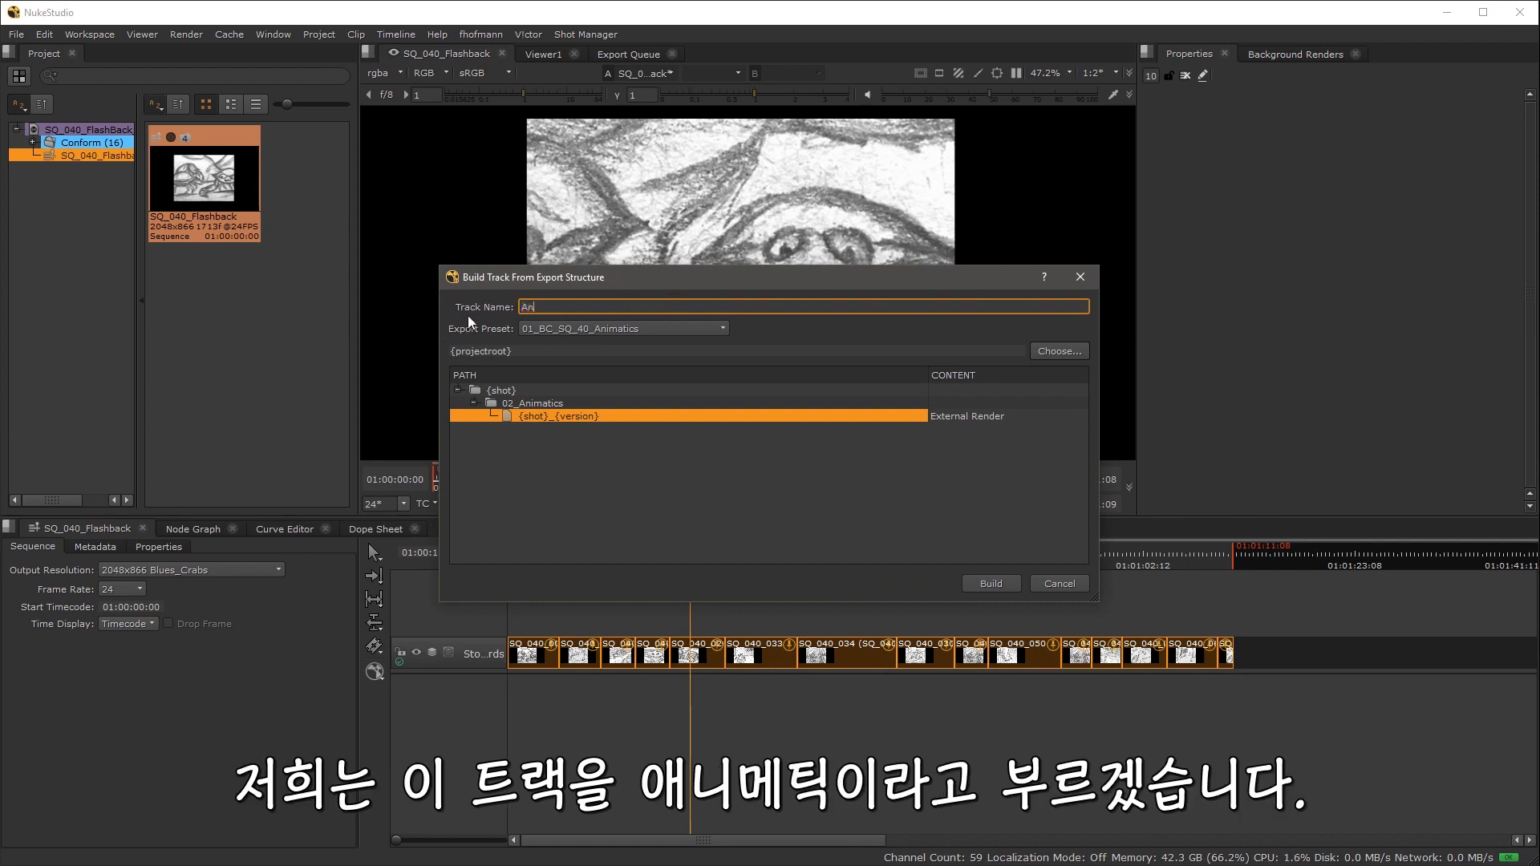
type("imatics")
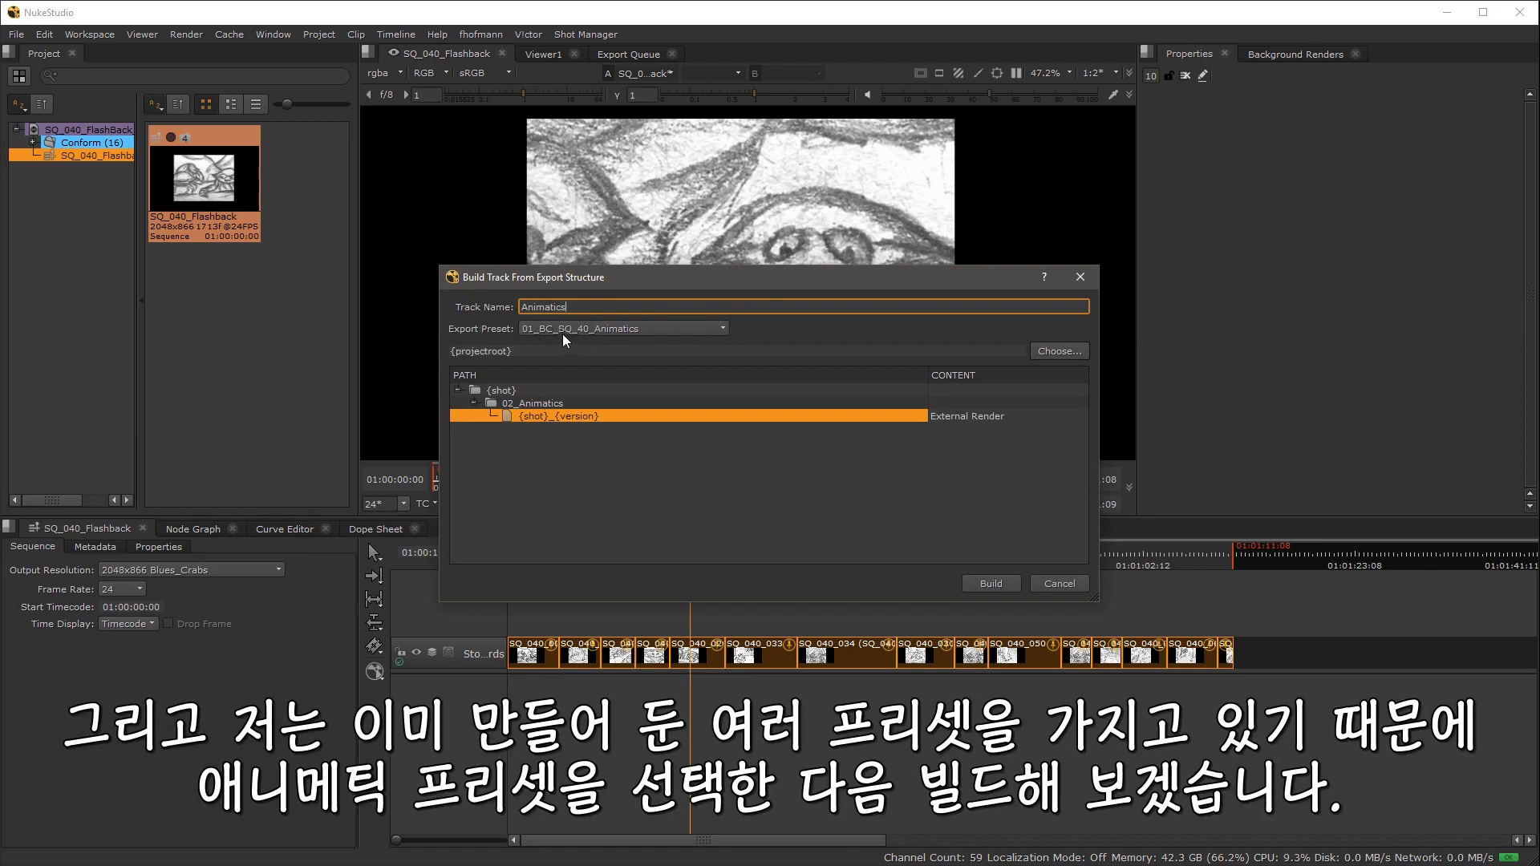
left_click(620, 329)
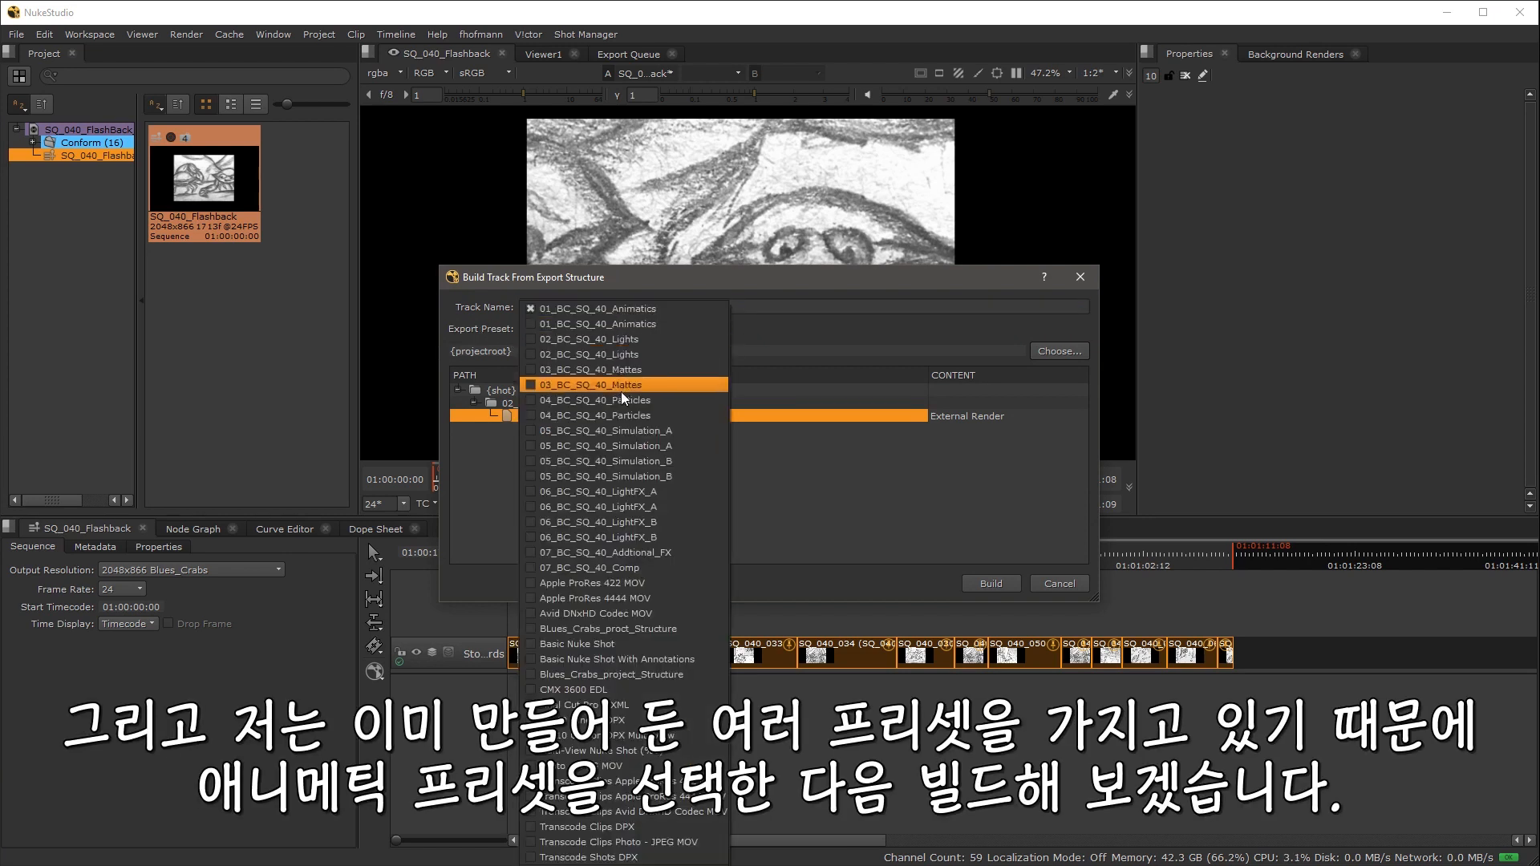
left_click(786, 337)
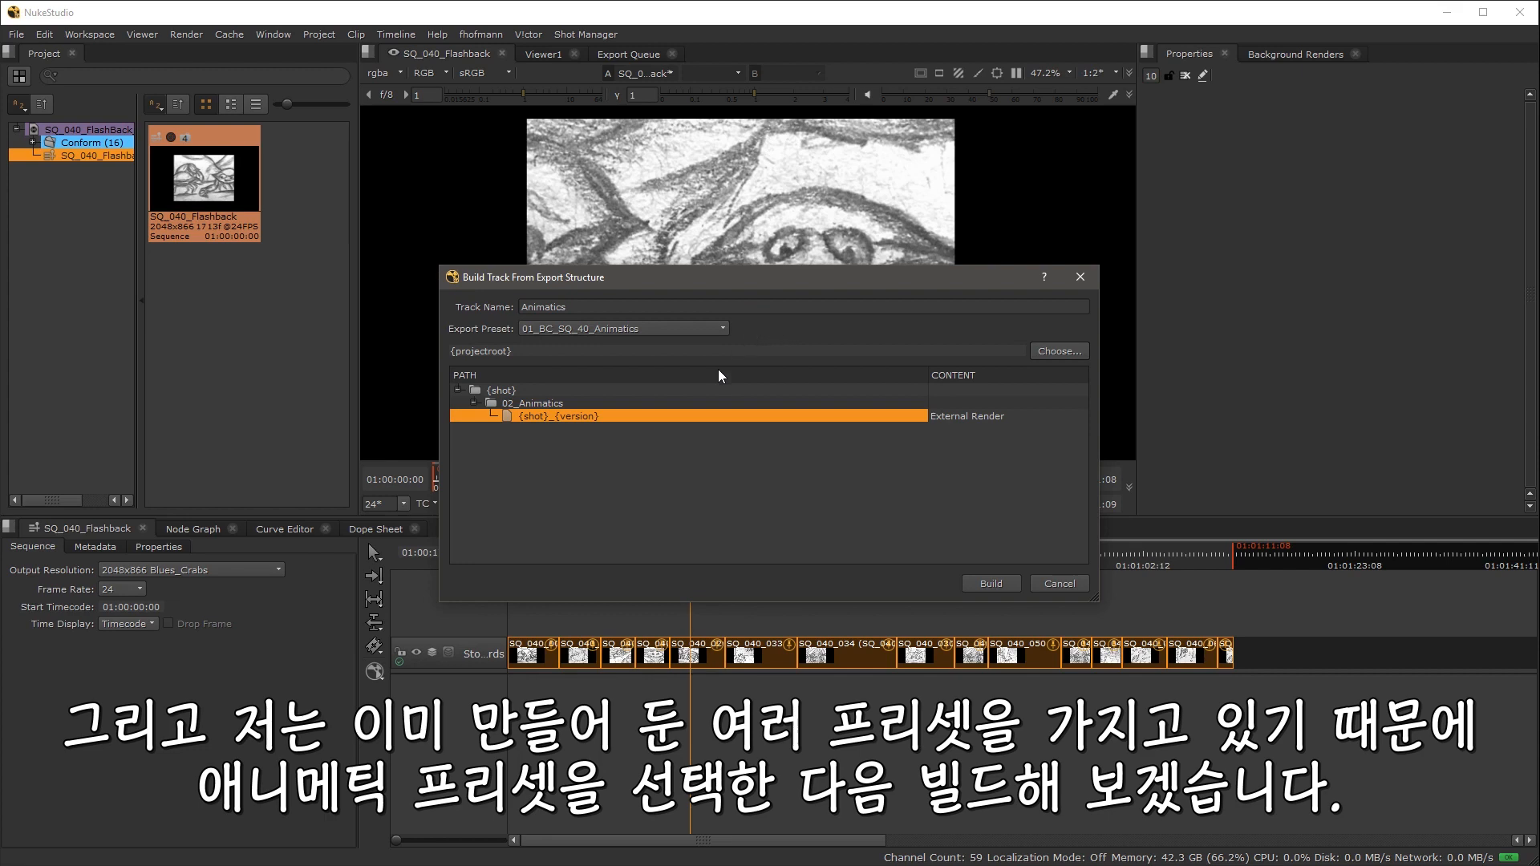
left_click(990, 584)
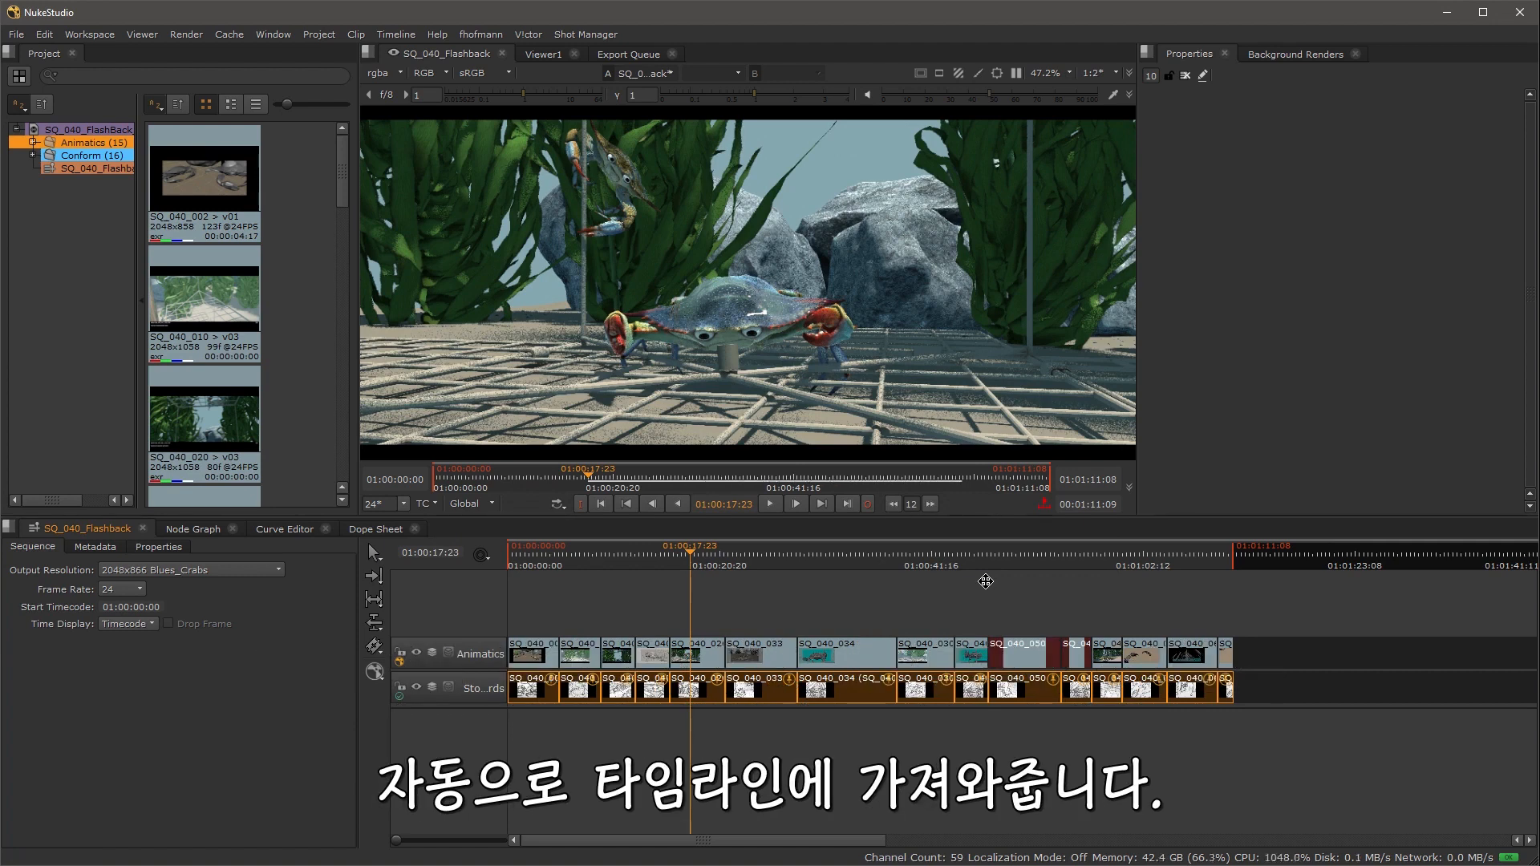
Step: Select all clips and build a track named VFX from the 02_BC_SQ_40_Lights export structure
left_click_drag(691, 555, 614, 562)
left_click(684, 562)
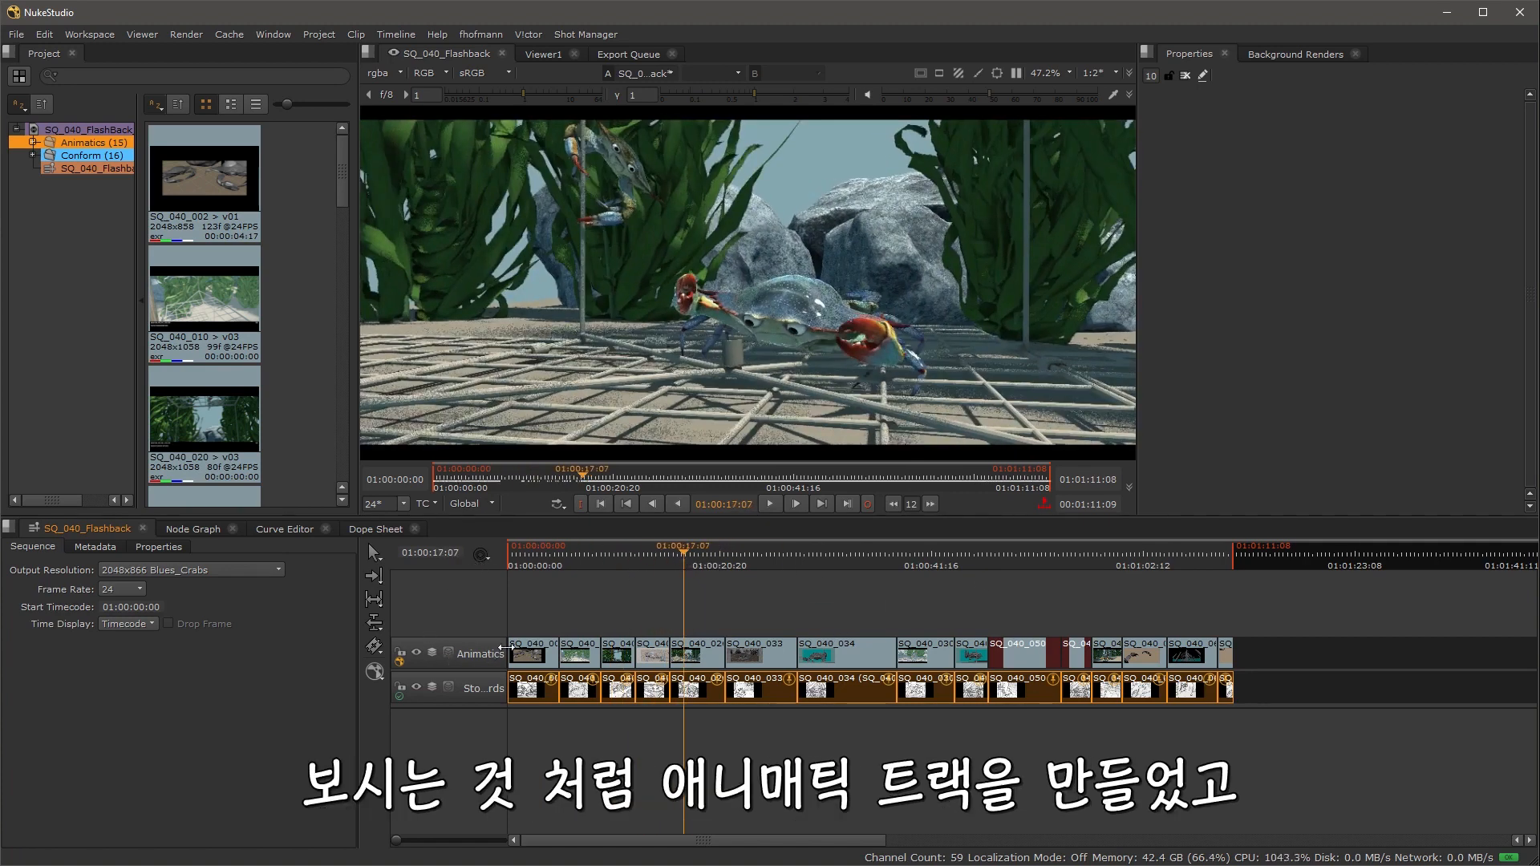
left_click_drag(1258, 650, 537, 653)
right_click(538, 654)
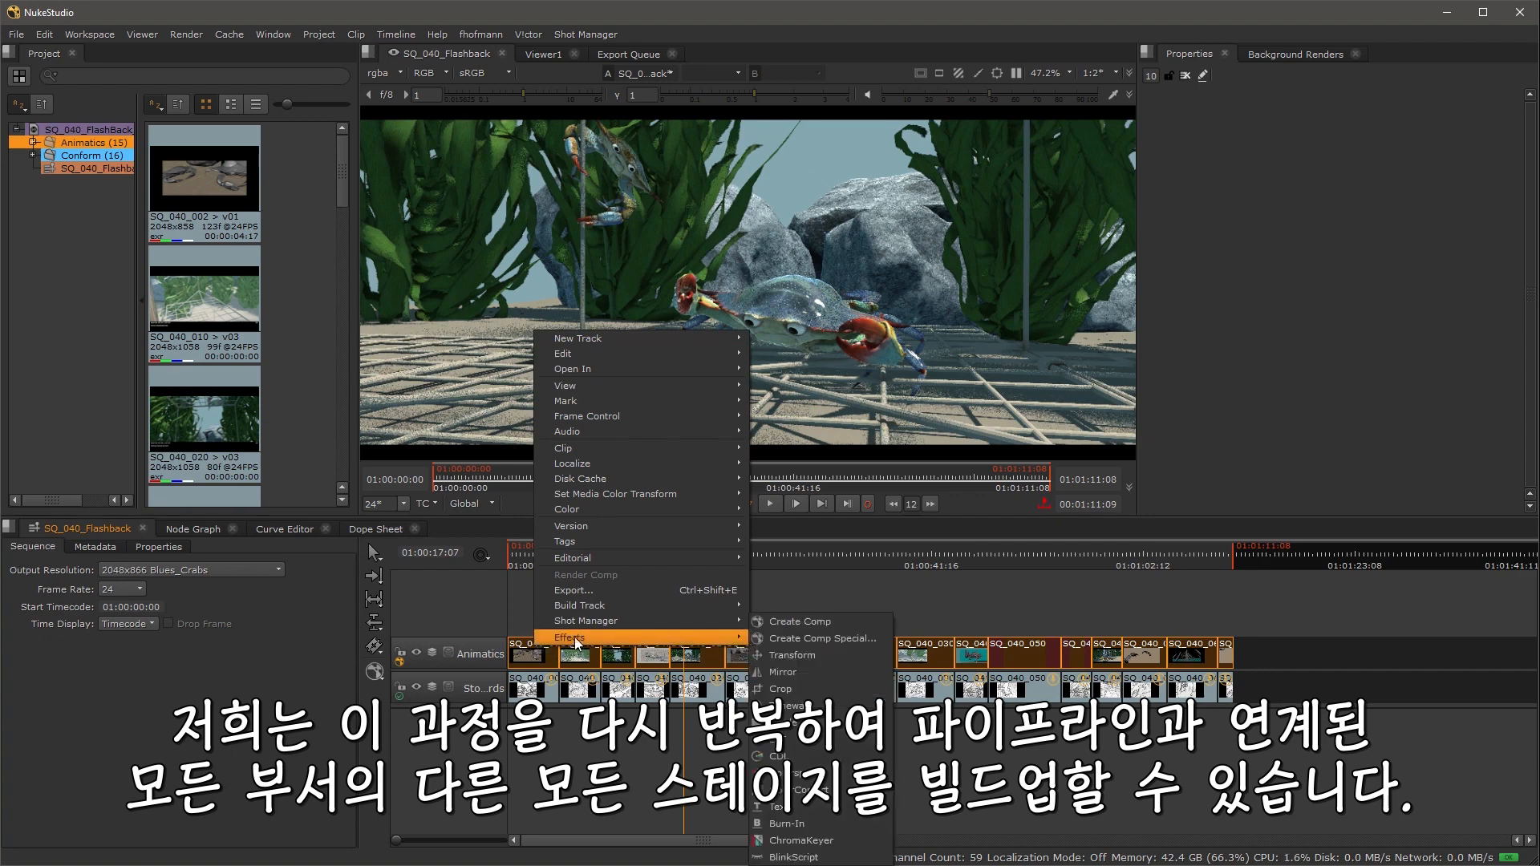
mouse_move(605, 607)
left_click(775, 611)
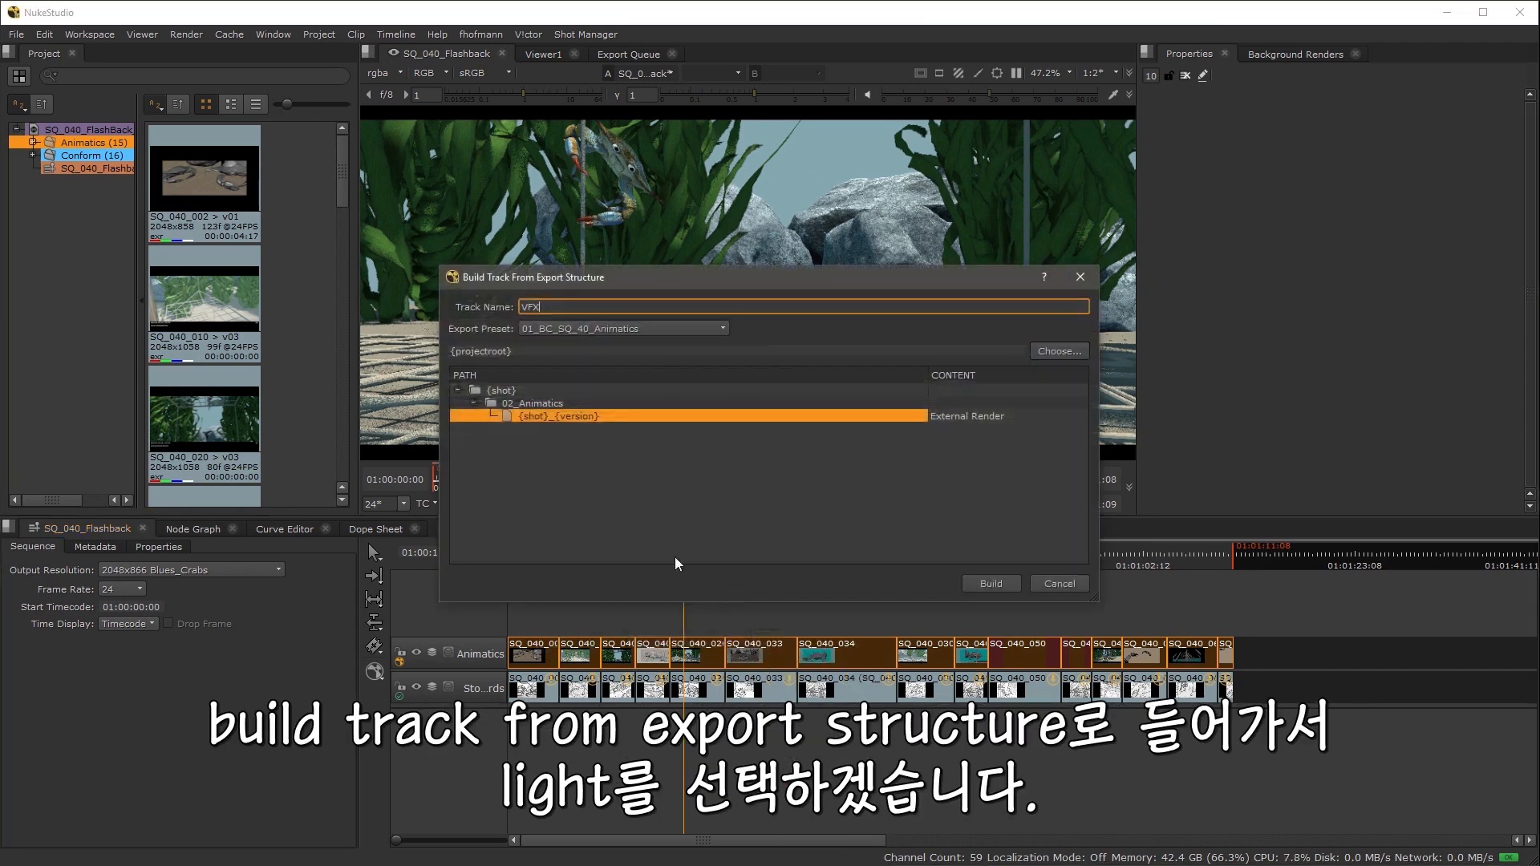
left_click(649, 329)
left_click(654, 339)
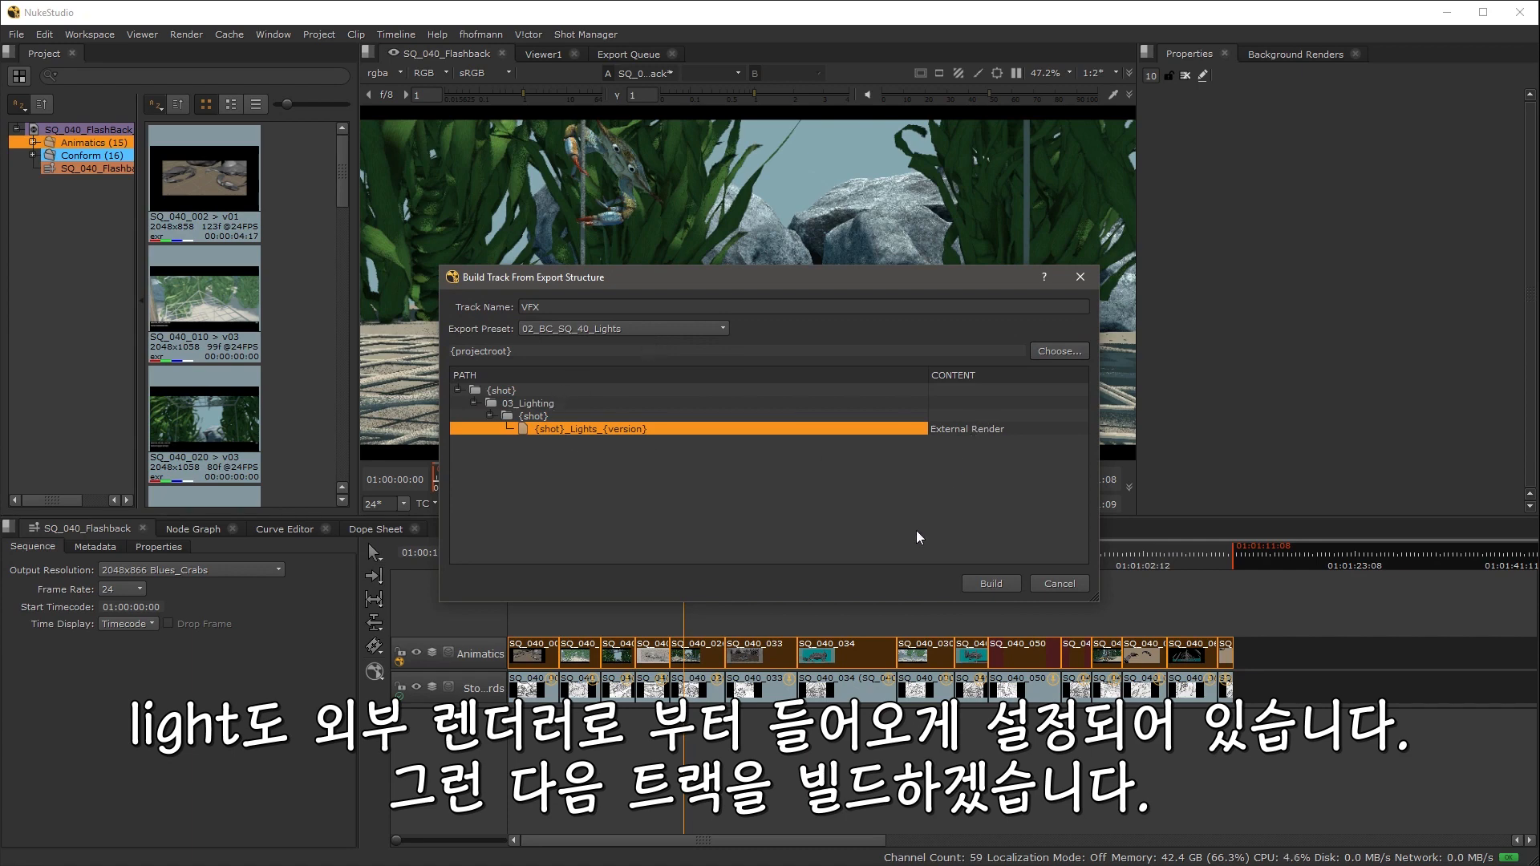
left_click(1000, 587)
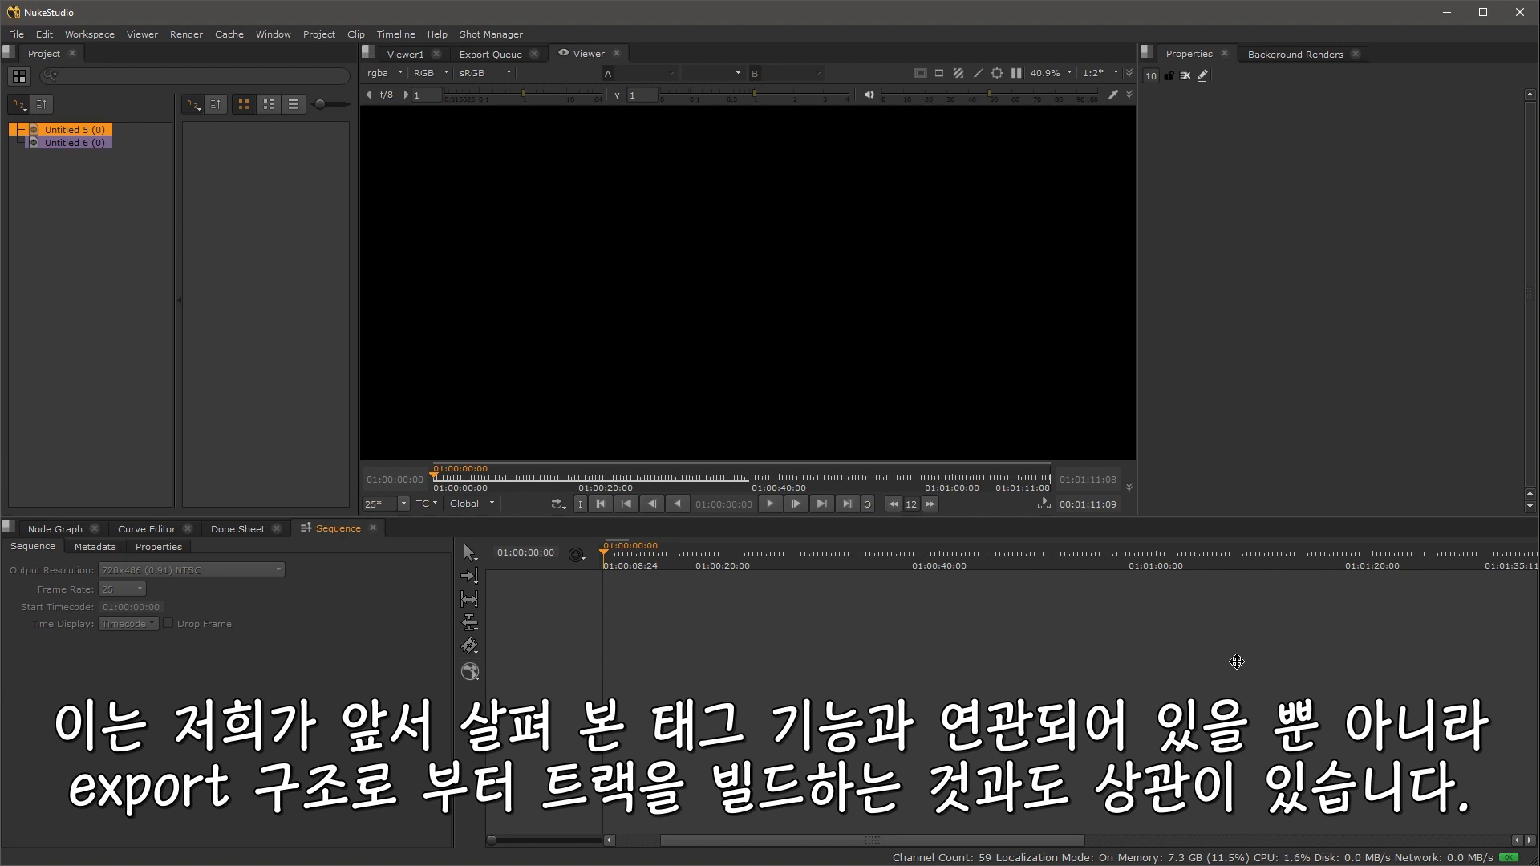
Step: Import shots from a spreadsheet through the Shot Manager to build a new sequence
left_click(492, 34)
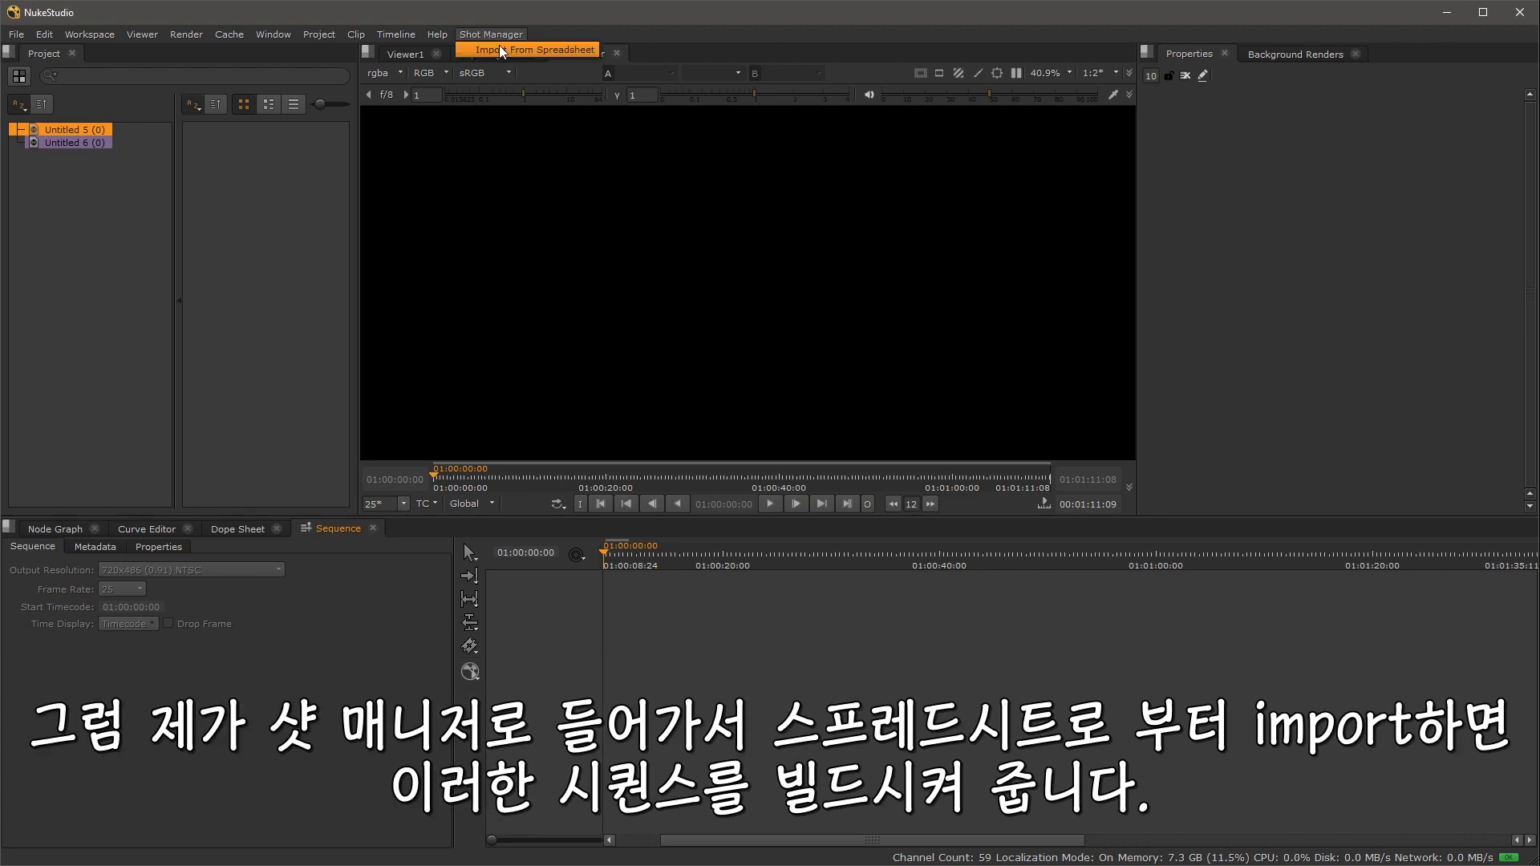
left_click(499, 48)
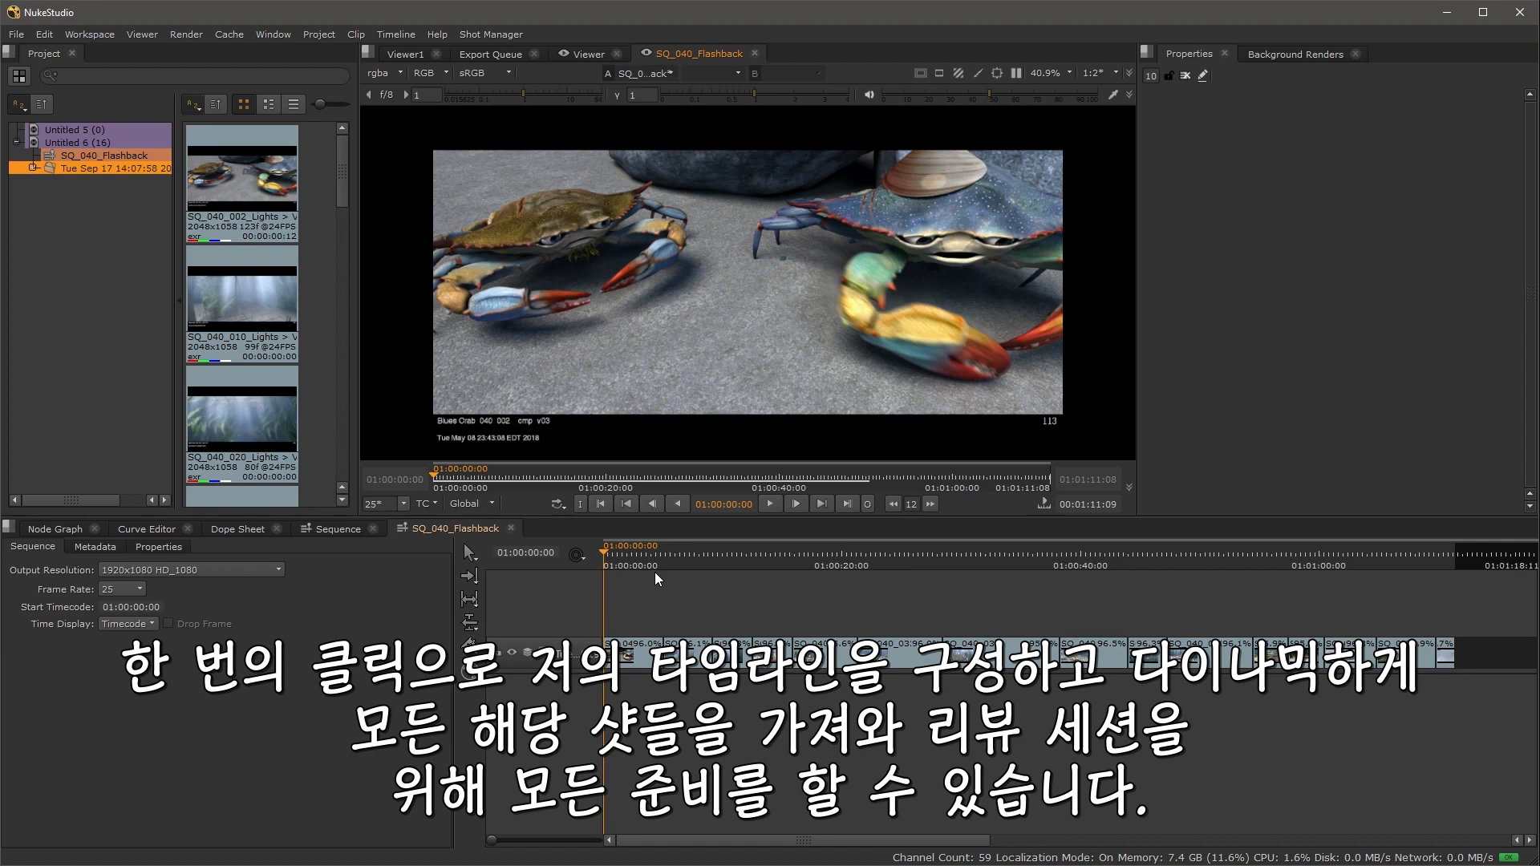
Step: Scrub through and play the imported SQ_040_Flashback sequence in the viewer
left_click_drag(661, 561, 727, 550)
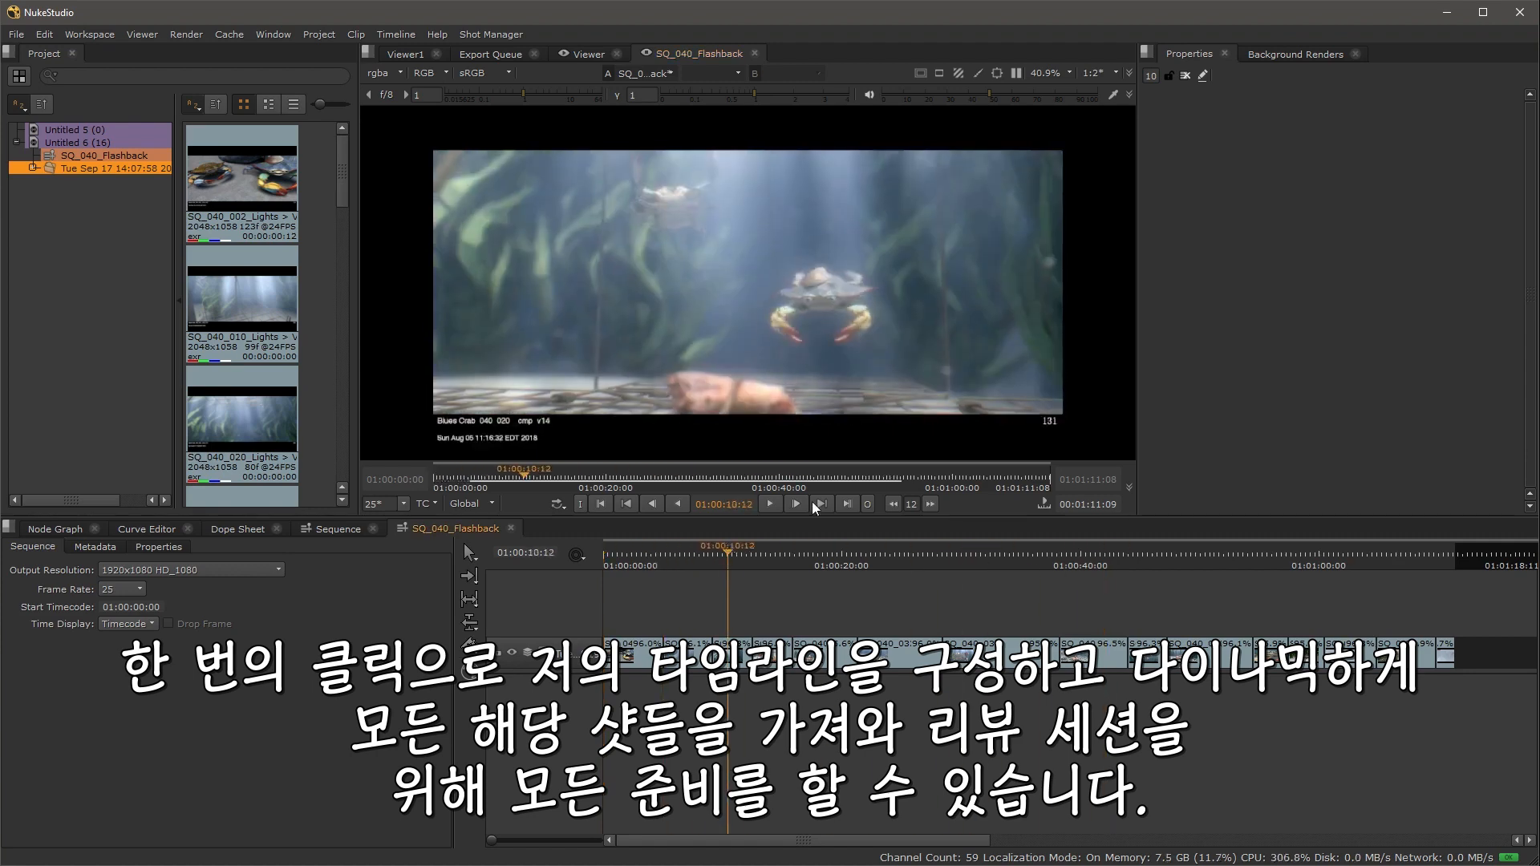
left_click(767, 509)
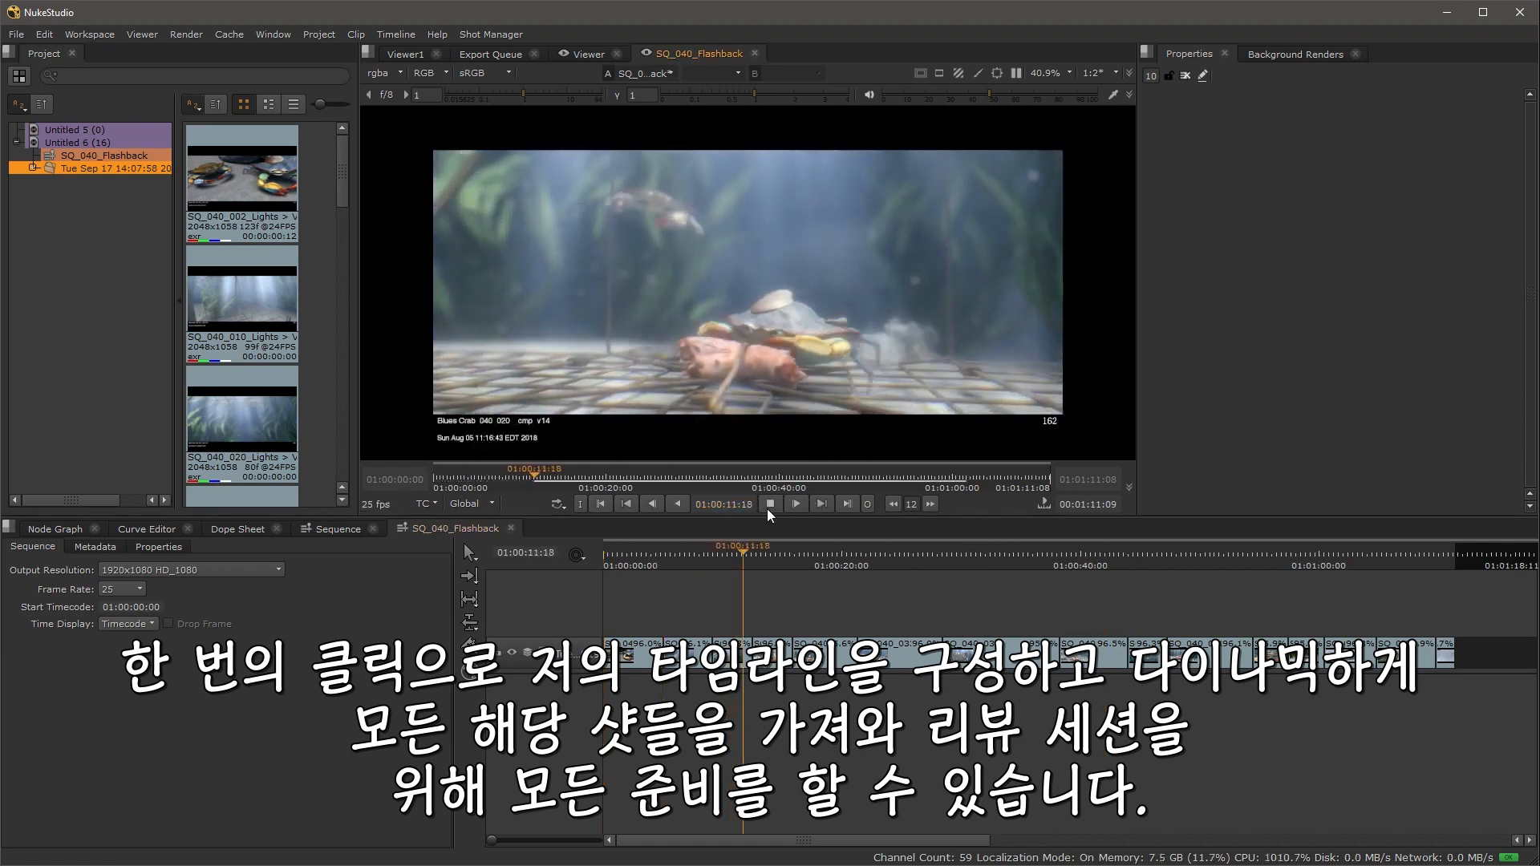
left_click(767, 509)
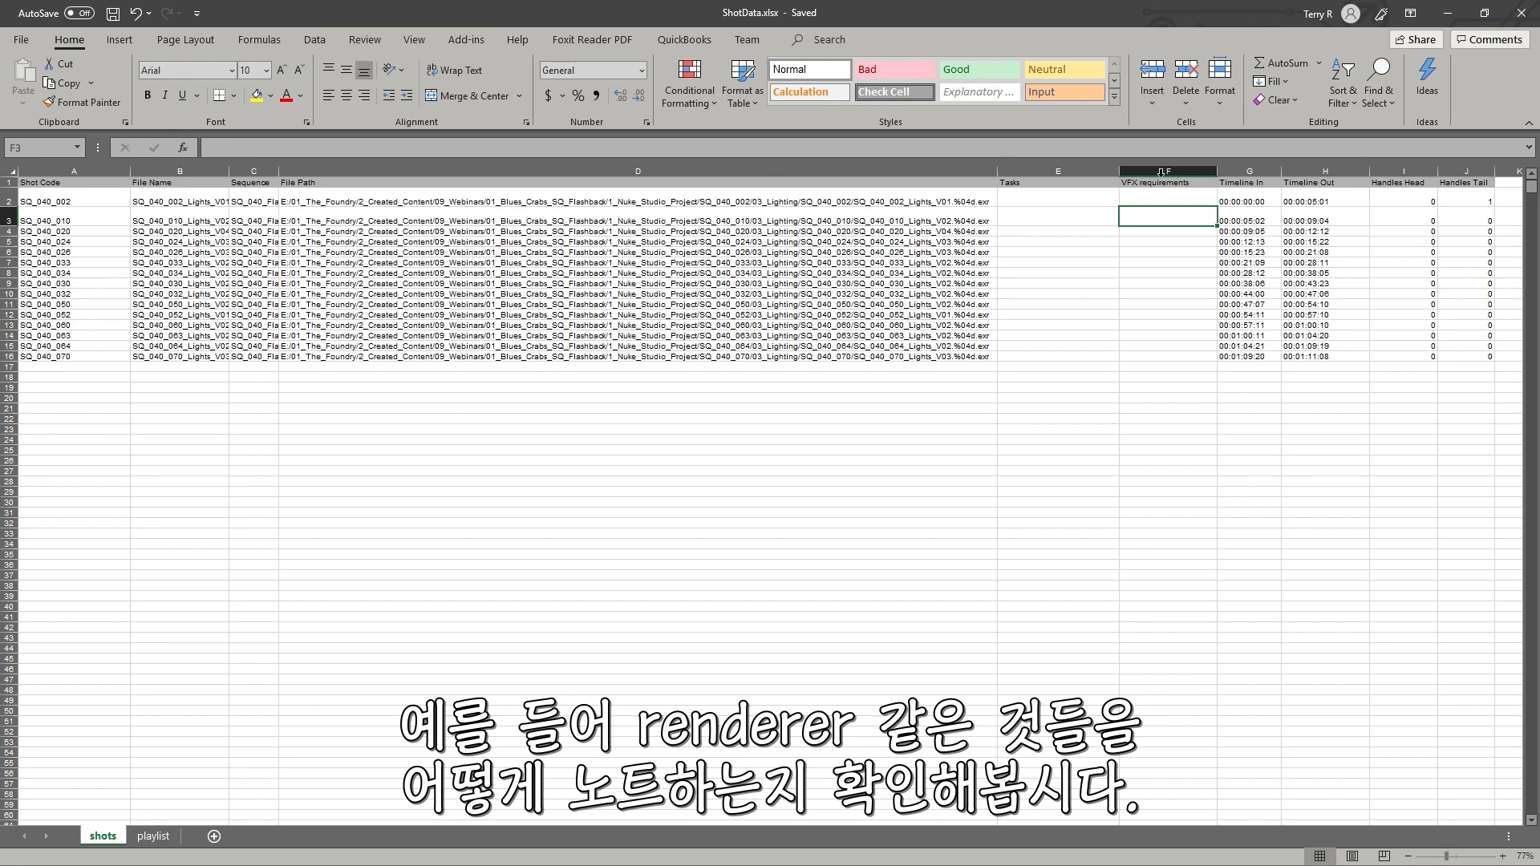
Step: In the ShotData.xlsx spreadsheet, enter re-render in the Tasks column for the first shot and copy it to several other shots
left_click(1030, 216)
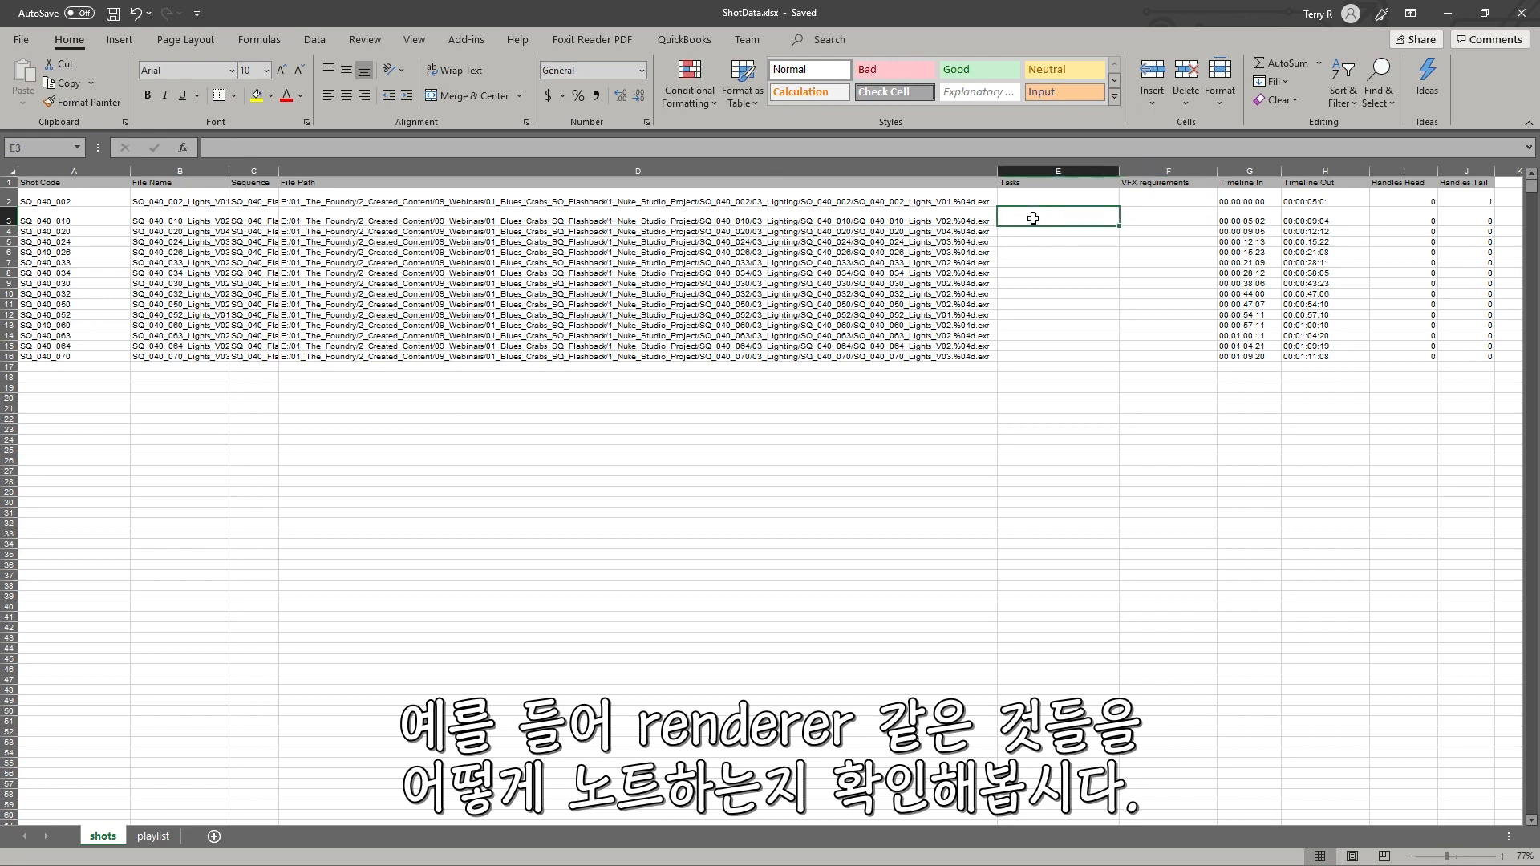
type("re-render")
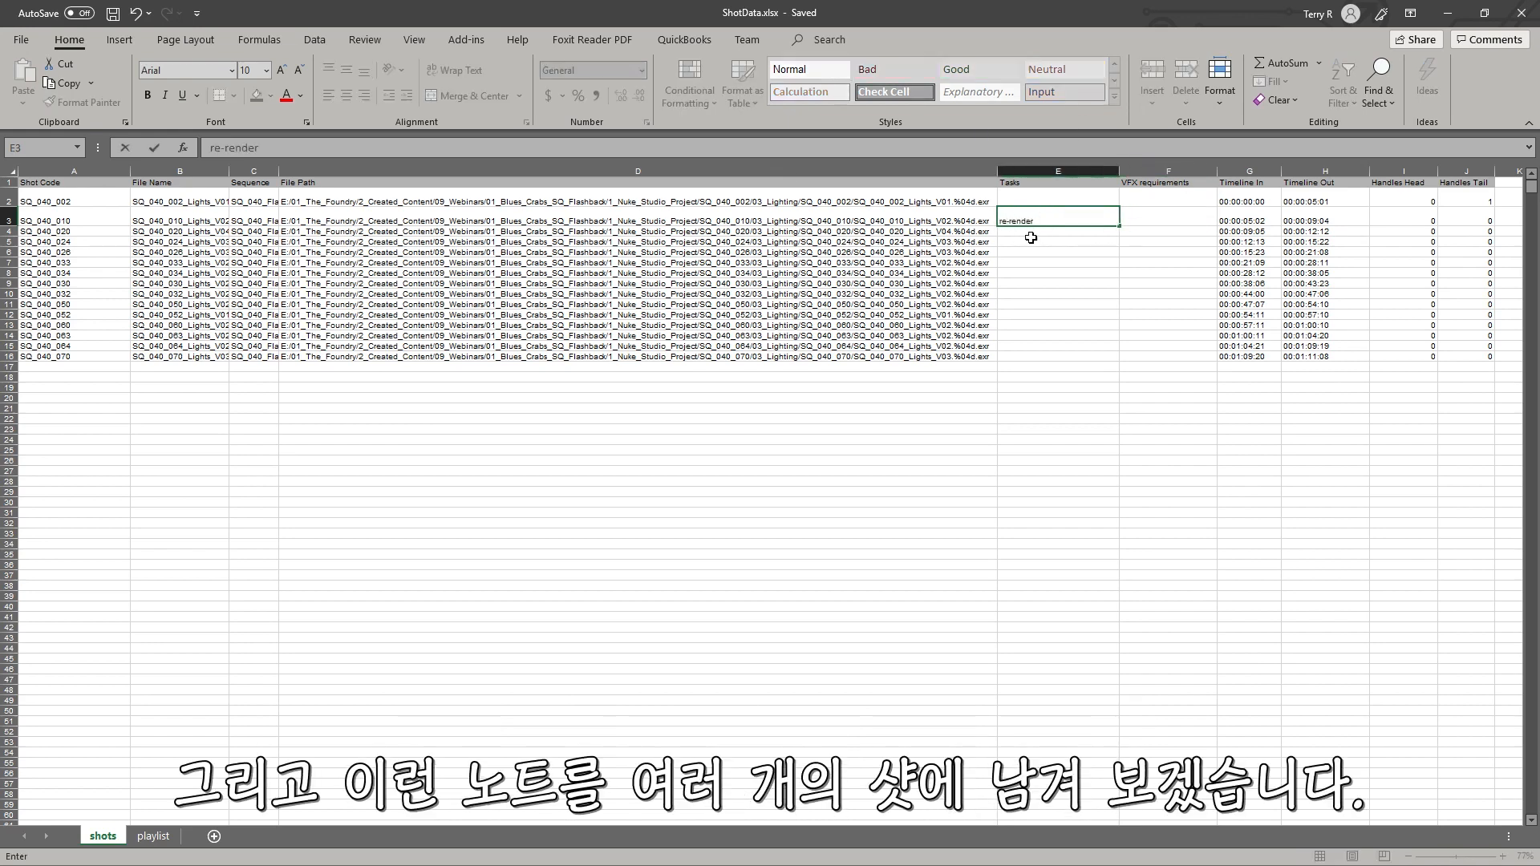
key("Return")
left_click(1030, 218)
key("ctrl+c")
left_click(1035, 262)
key("ctrl+v")
left_click(1040, 315)
key("ctrl+v")
left_click(1035, 346)
key("ctrl+v")
left_click(1056, 293)
key("ctrl+v")
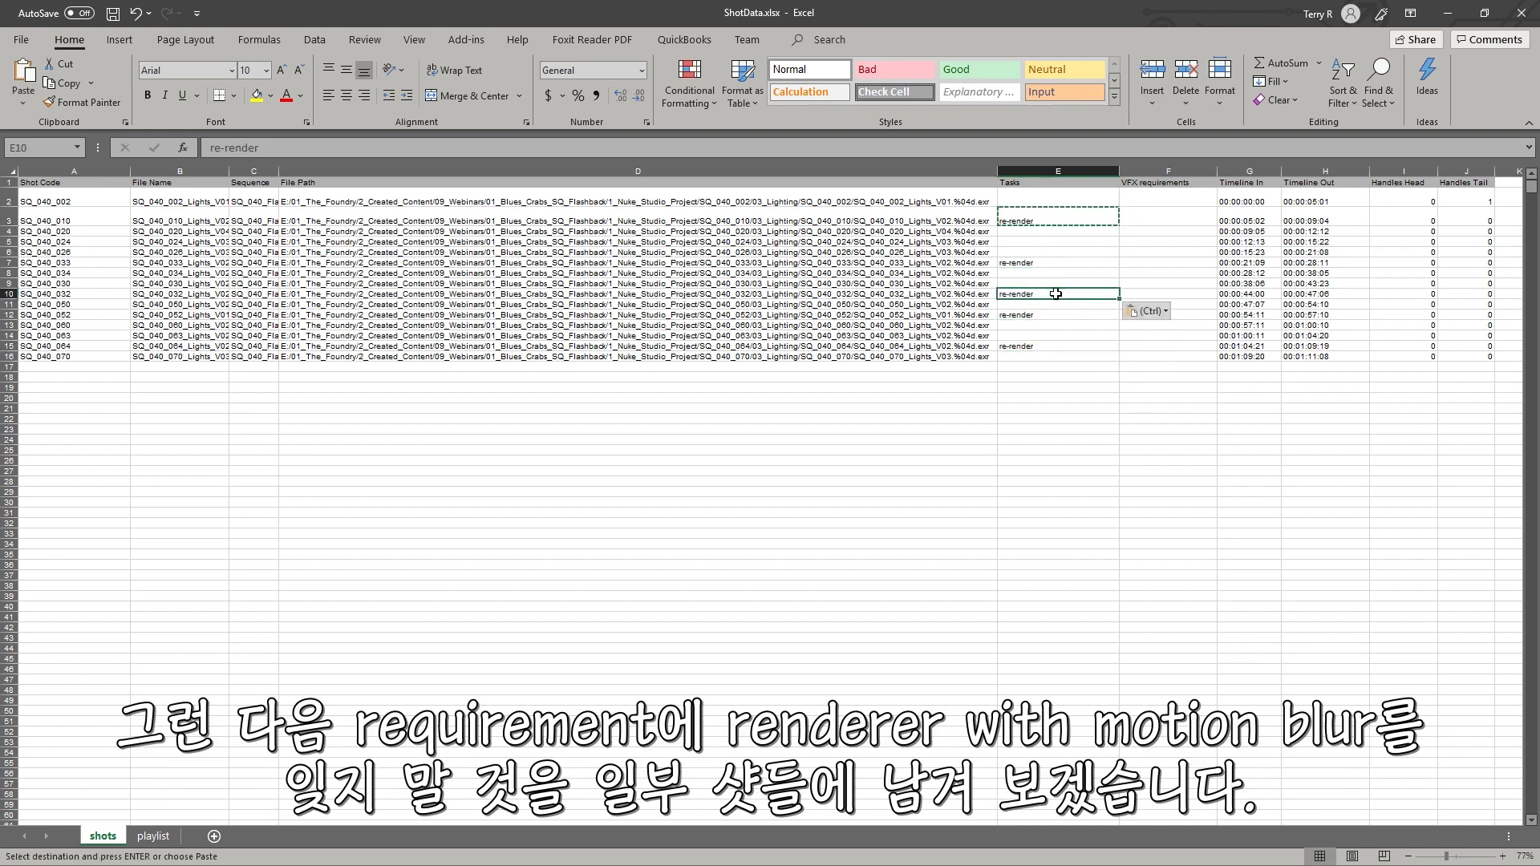
Step: Enter Render with MB in the VFX requirements column for several shots, then save the workbook
left_click(1162, 241)
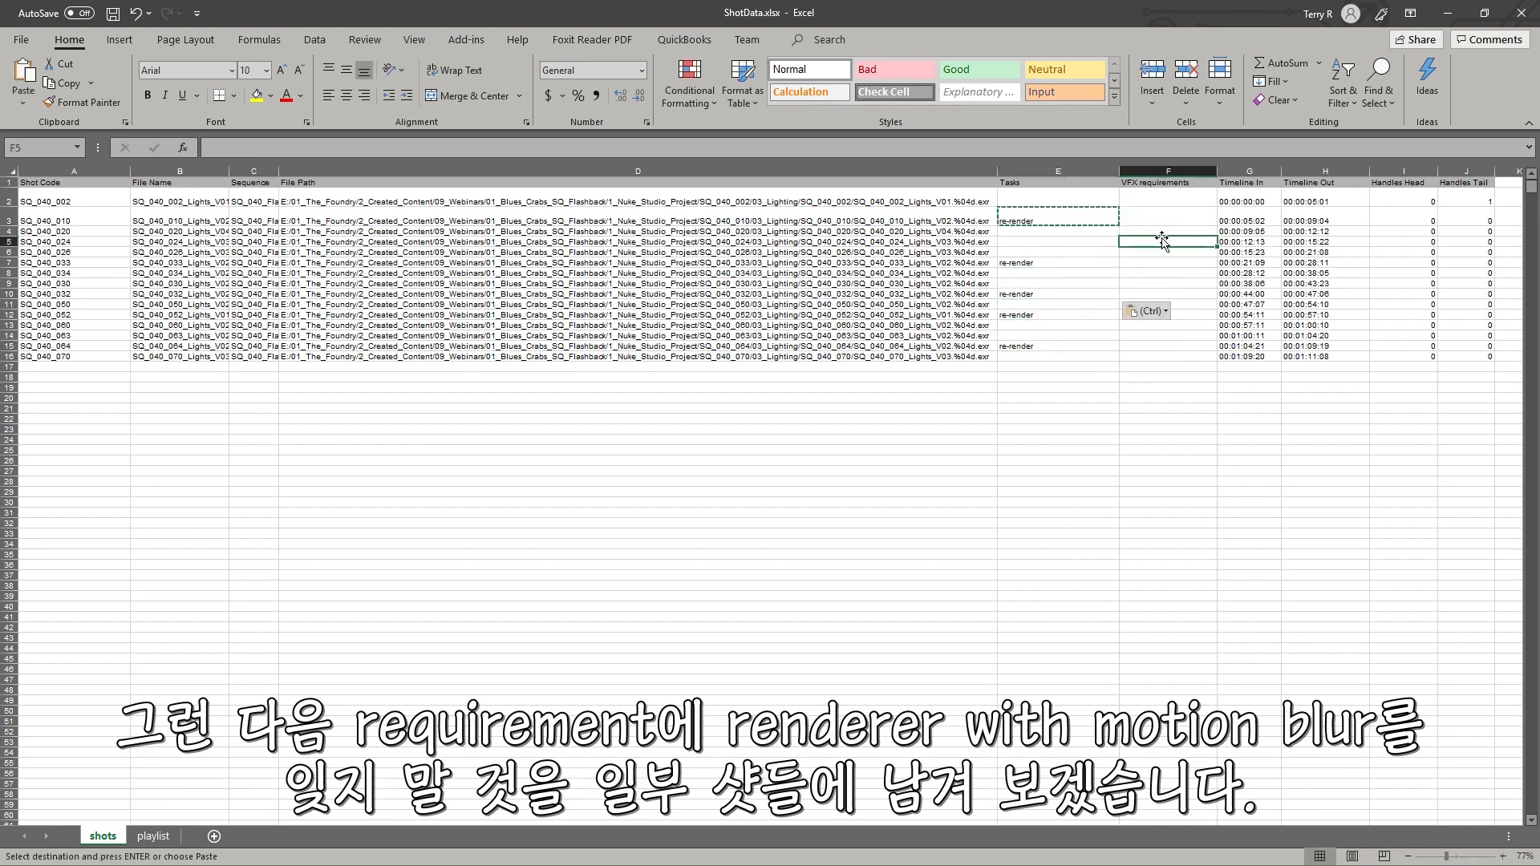
type("Render w")
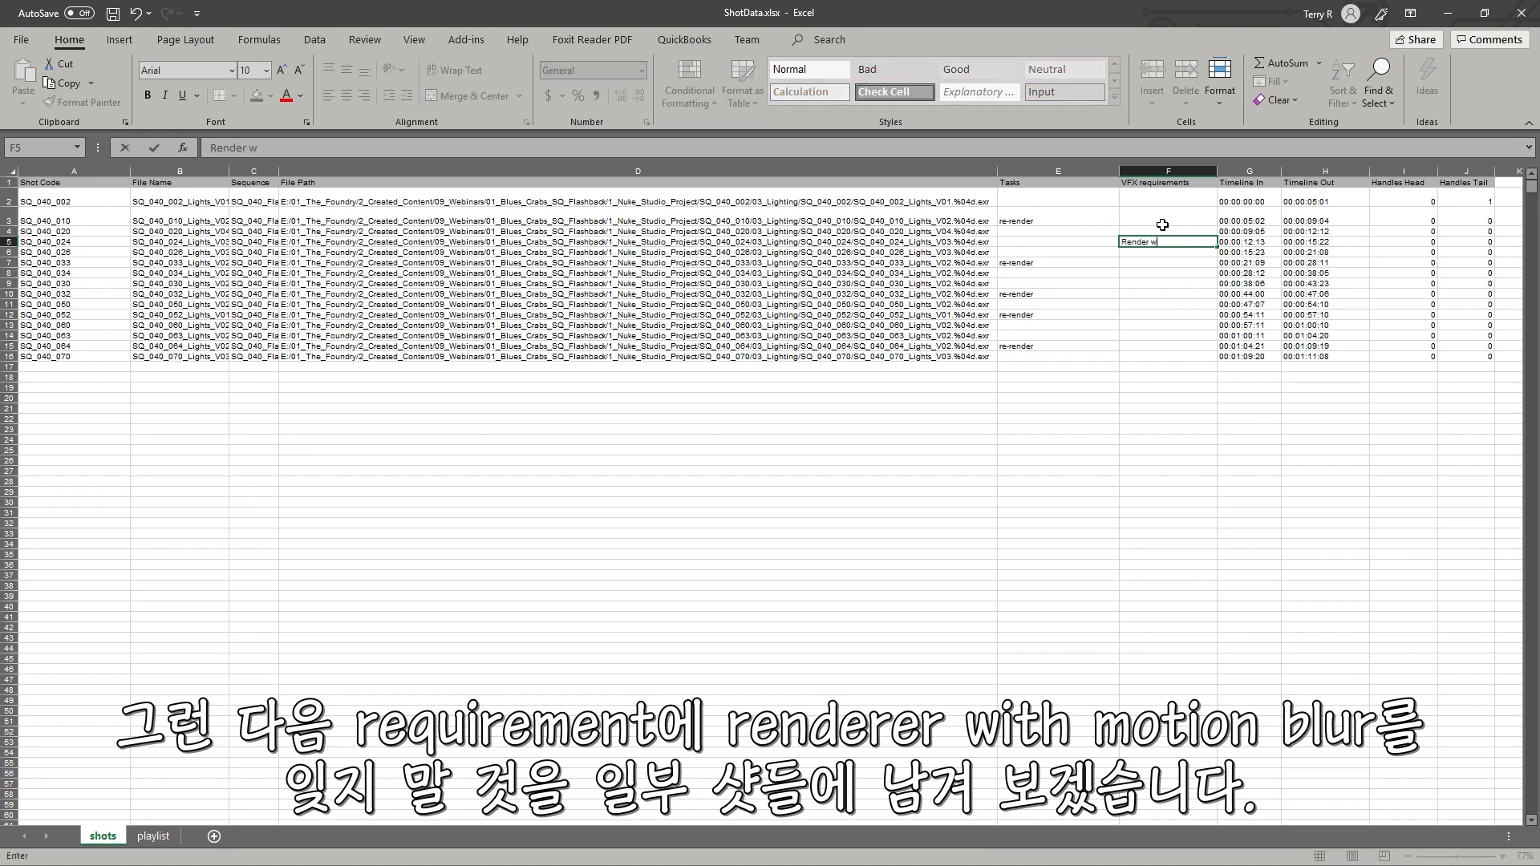
type("ith MB")
left_click(1172, 284)
left_click(1159, 244)
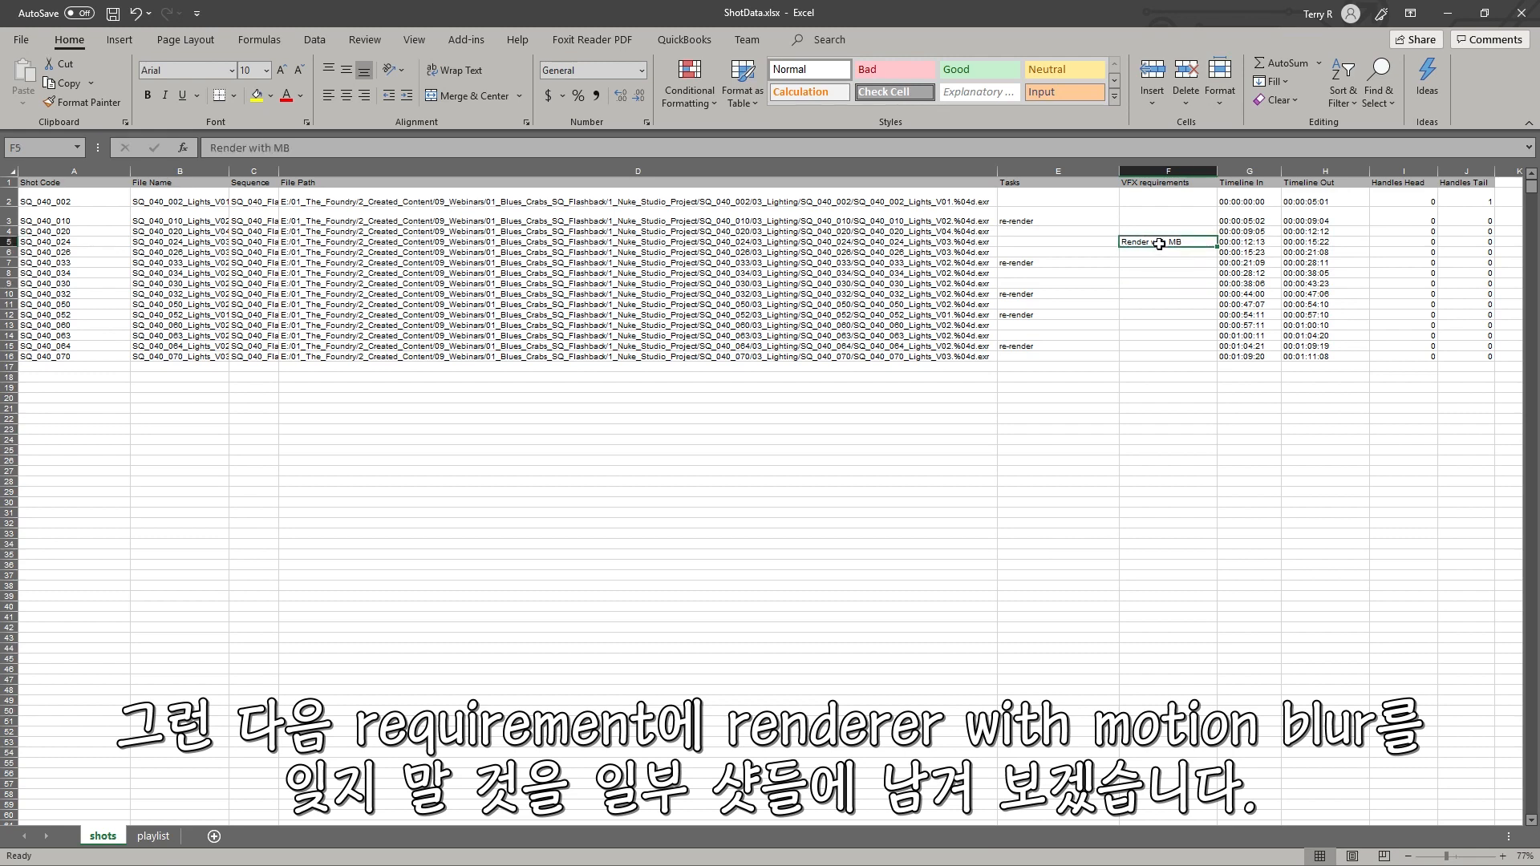
key("ctrl+c")
left_click(1167, 295)
key("ctrl+v")
left_click(1168, 336)
key("ctrl+v")
left_click(1177, 316)
key("ctrl+v")
left_click(1169, 263)
key("ctrl+v")
left_click(1083, 367)
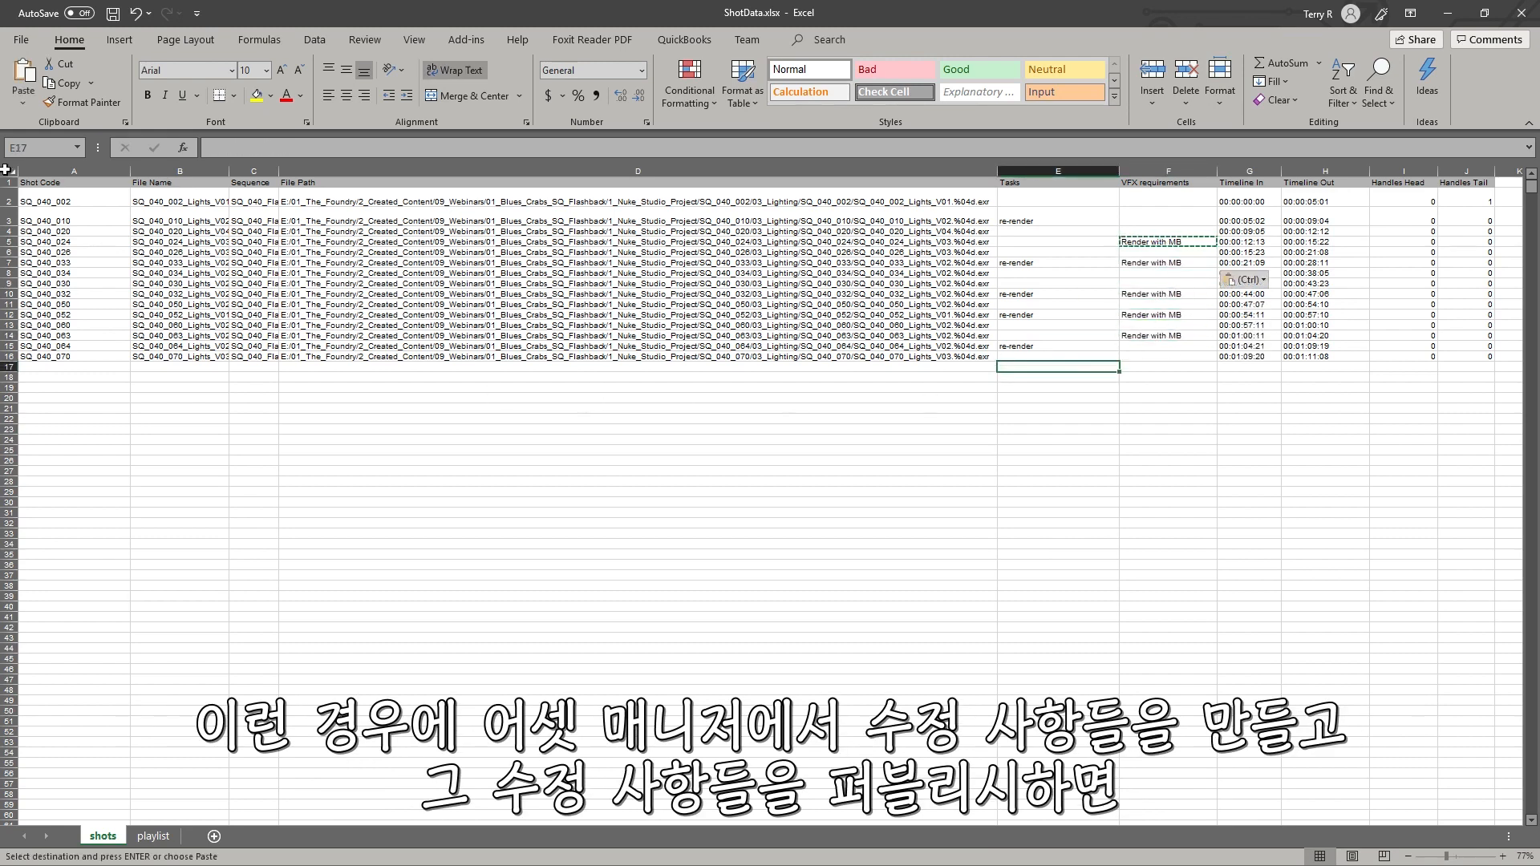
left_click(113, 14)
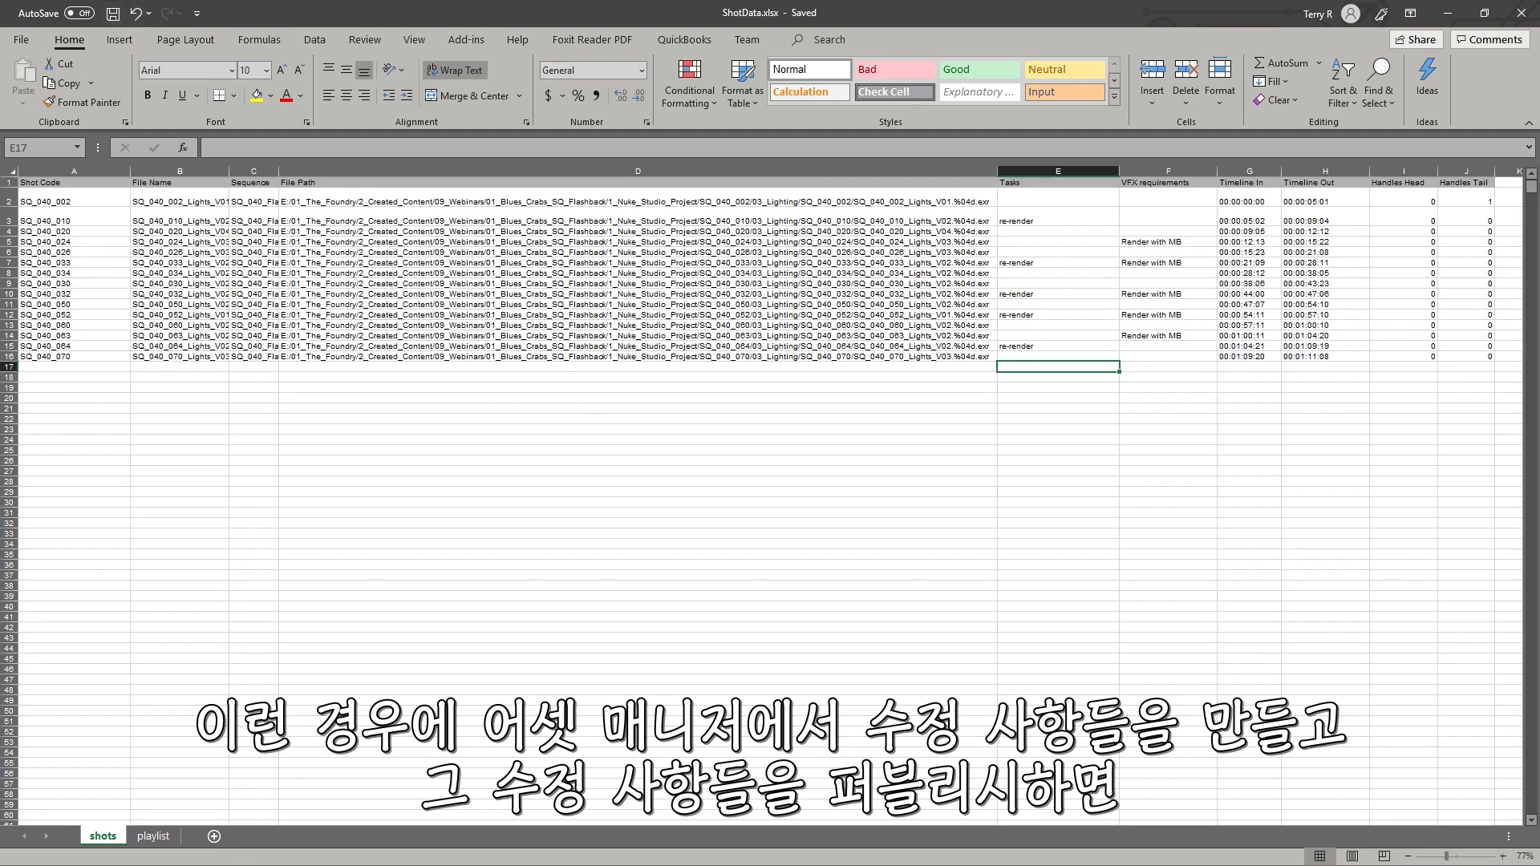
Step: Return to NukeStudio and import the updated spreadsheet again through the Shot Manager
left_click(1448, 14)
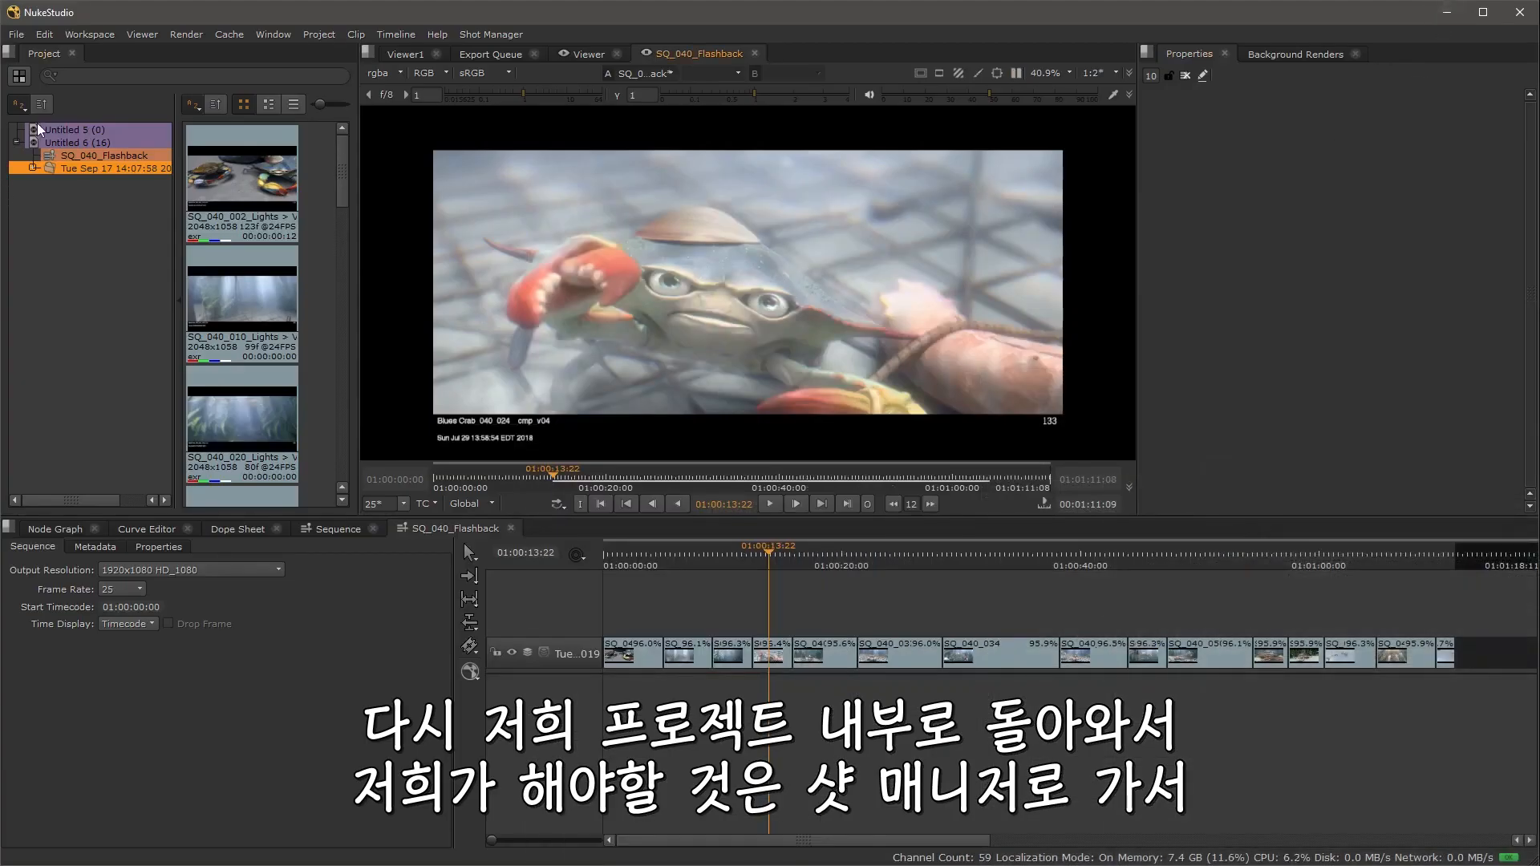
left_click(37, 129)
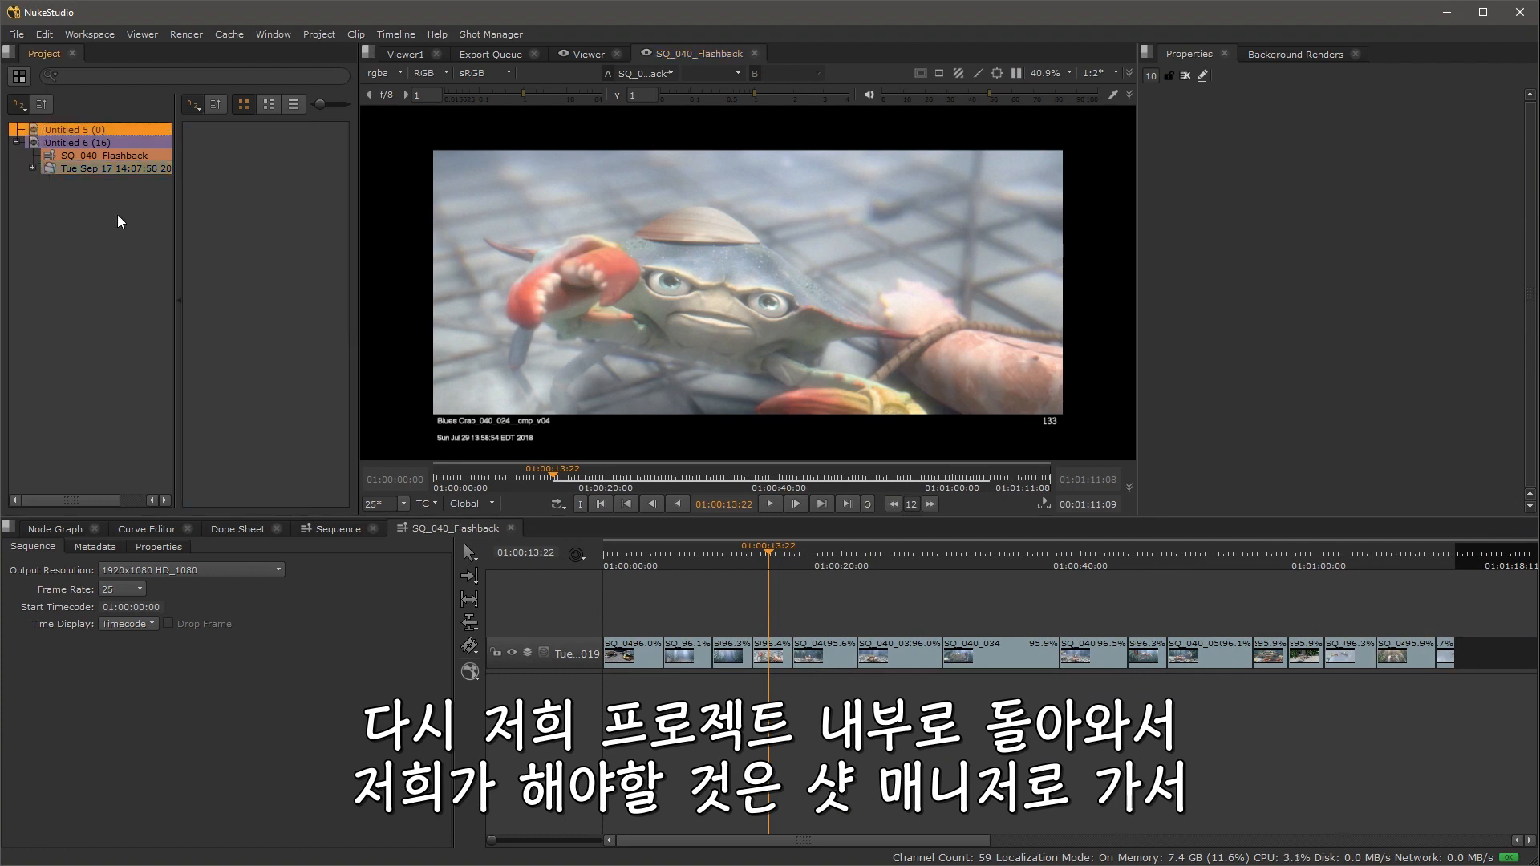
left_click(17, 142)
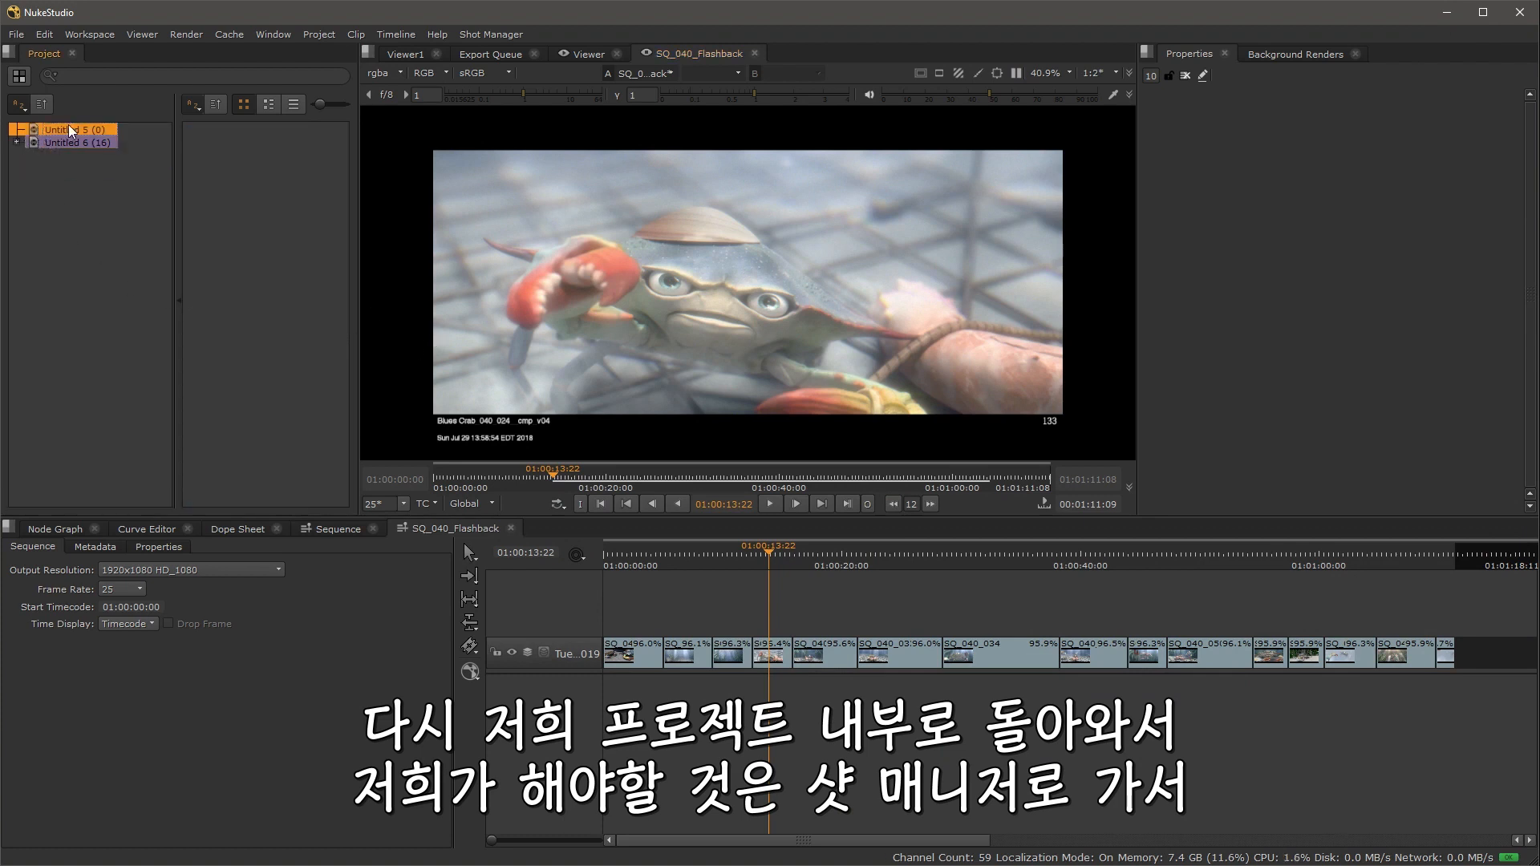
left_click(489, 34)
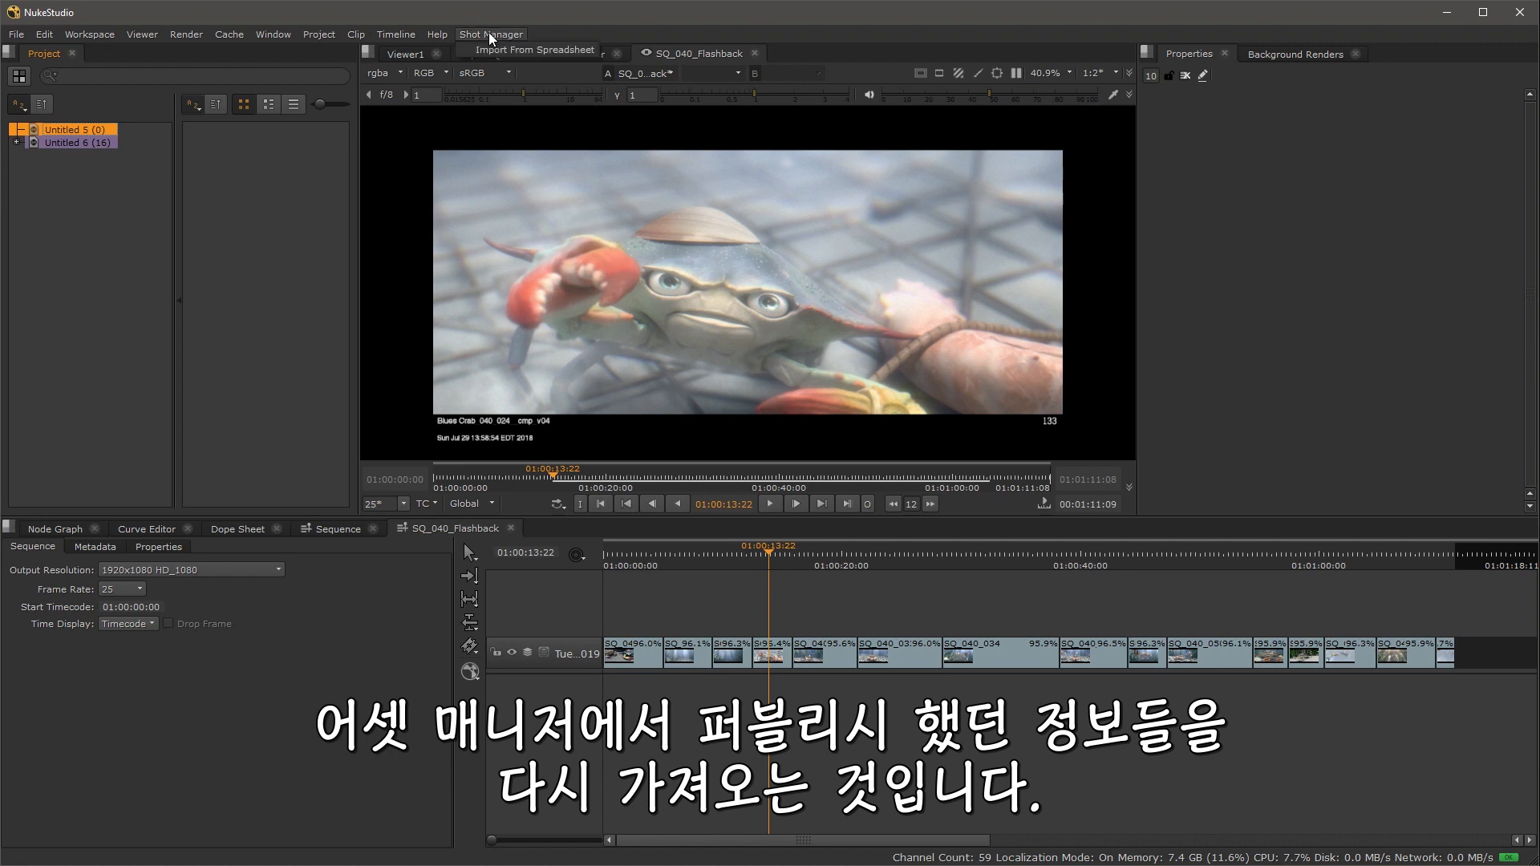
left_click(498, 45)
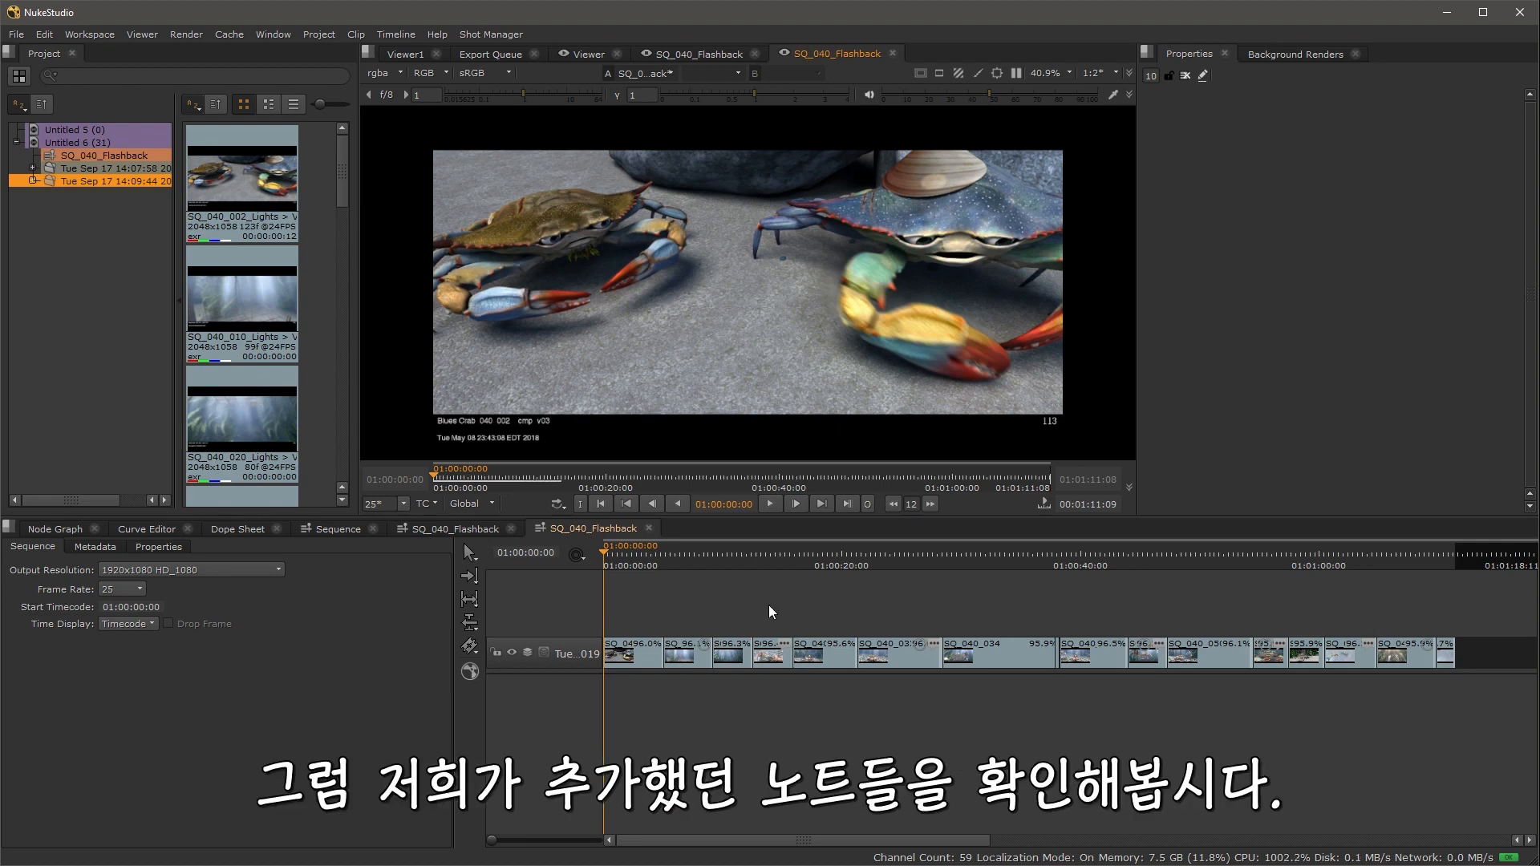
Step: Zoom into the new sequence's timeline and open the re-render tag on one of its clips
scroll(705, 604, "up", 2)
scroll(705, 611, "up", 2)
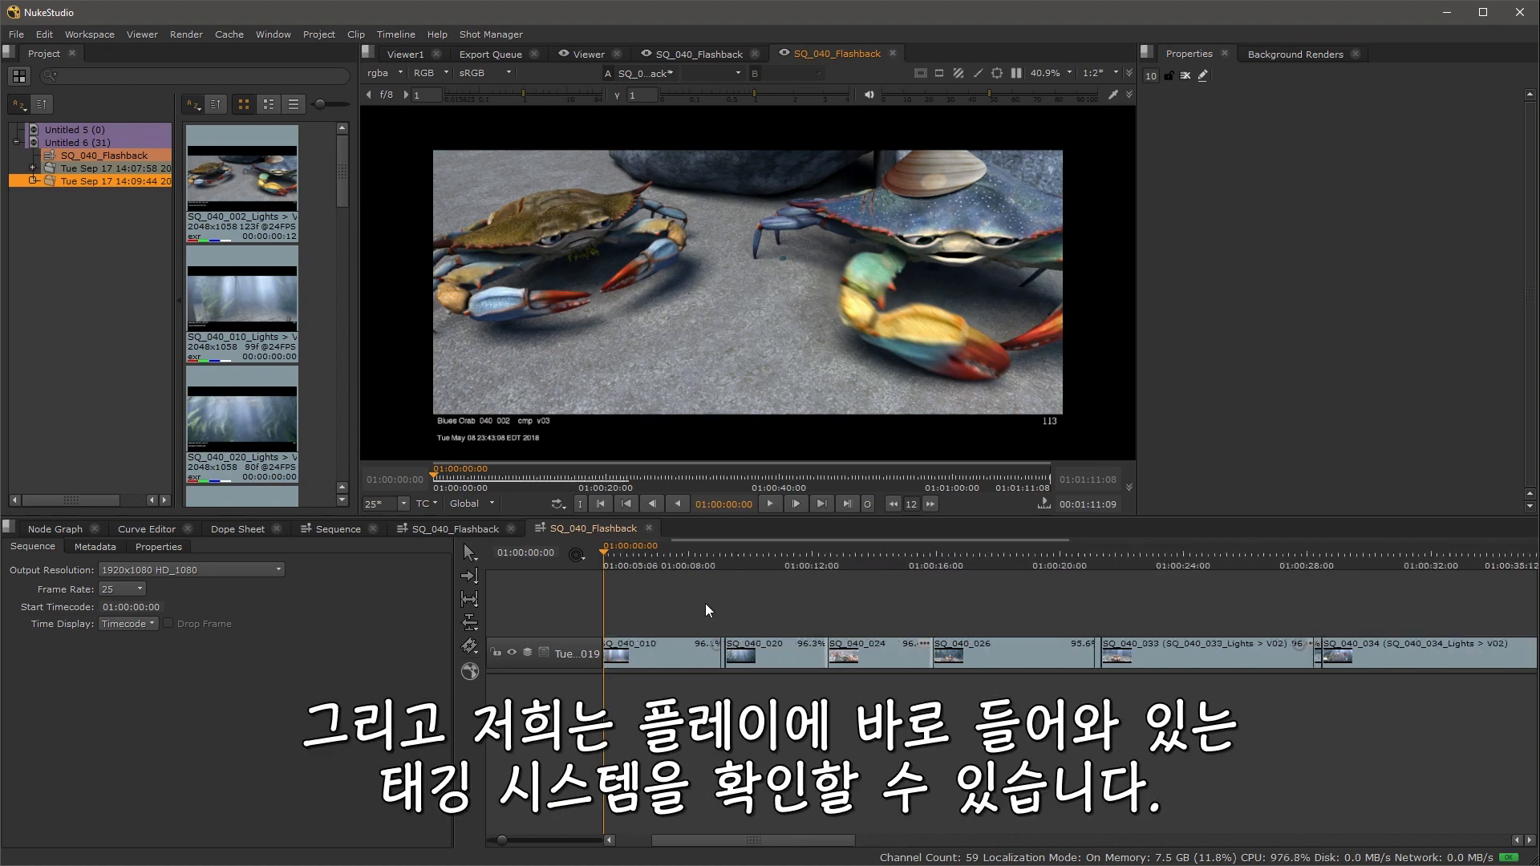
left_click(716, 648)
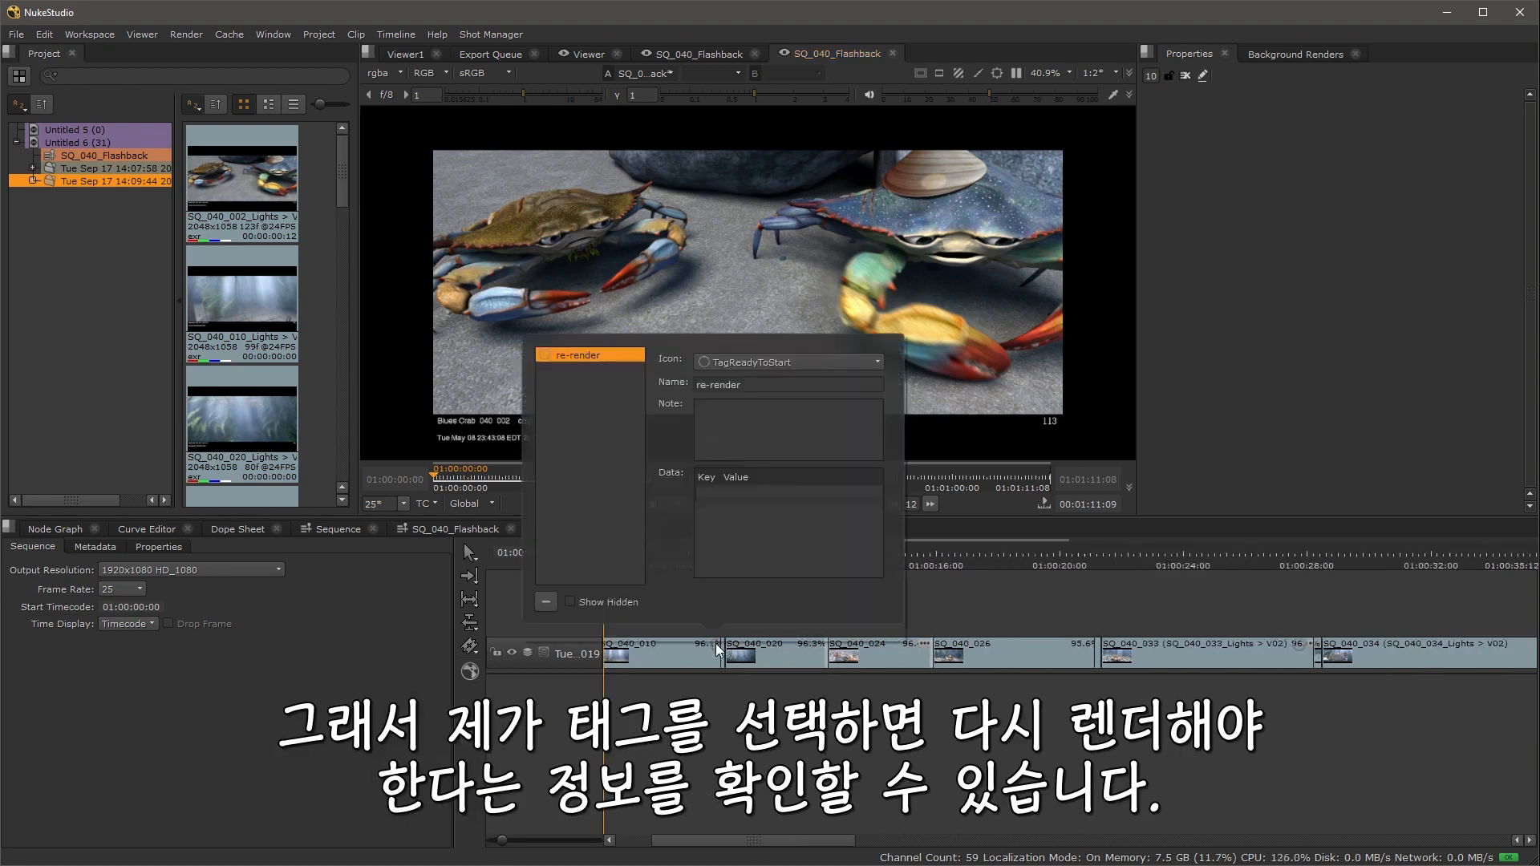
left_click_drag(761, 386, 642, 383)
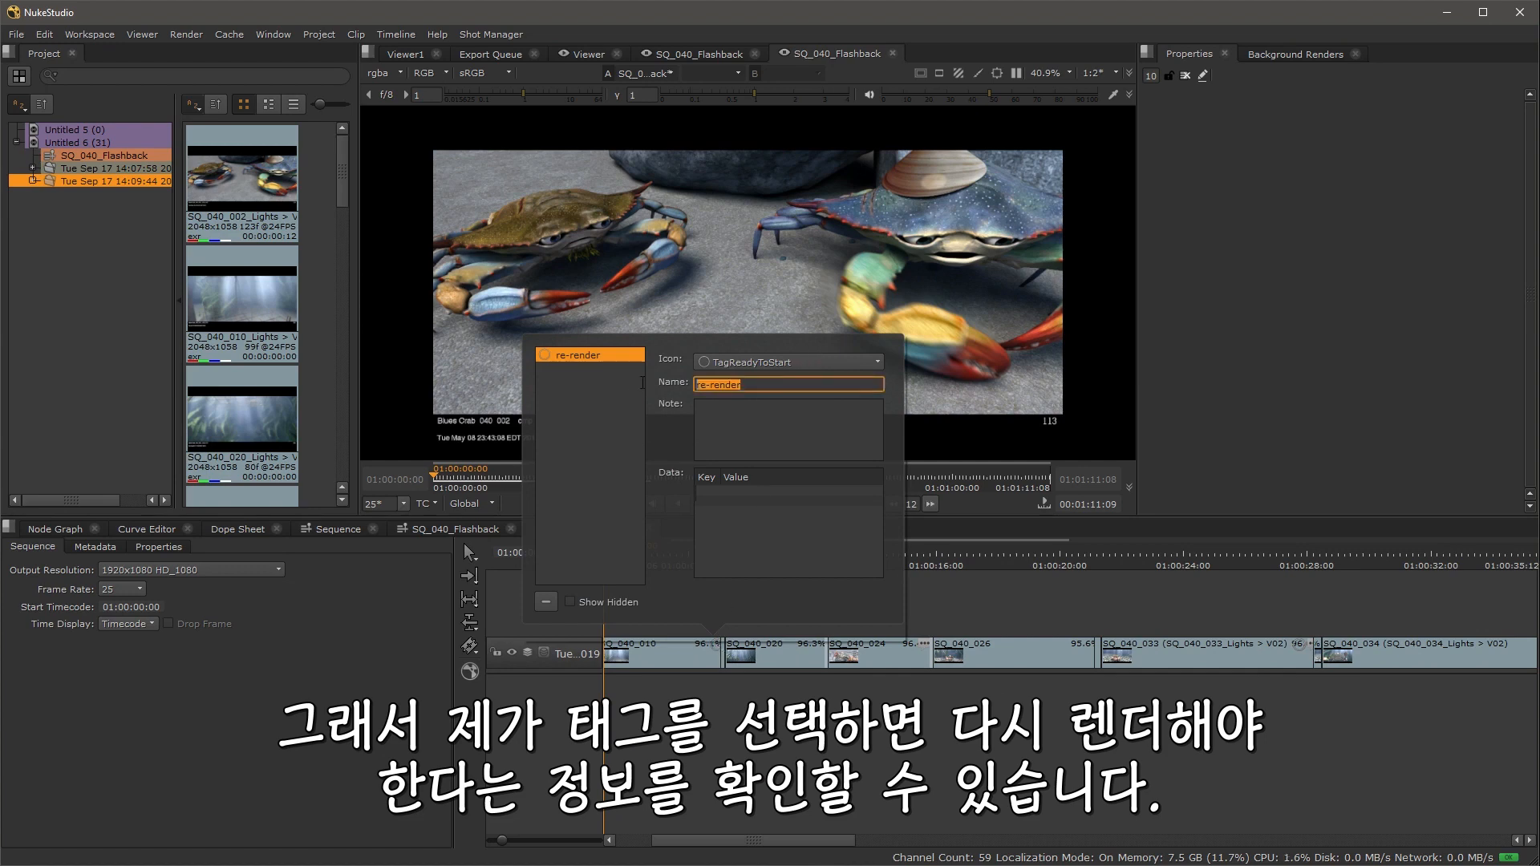
left_click(1082, 608)
Step: Open the VFX requirements tag on another clip and look over the tagged clips along the timeline
scroll(965, 628, "down", 1)
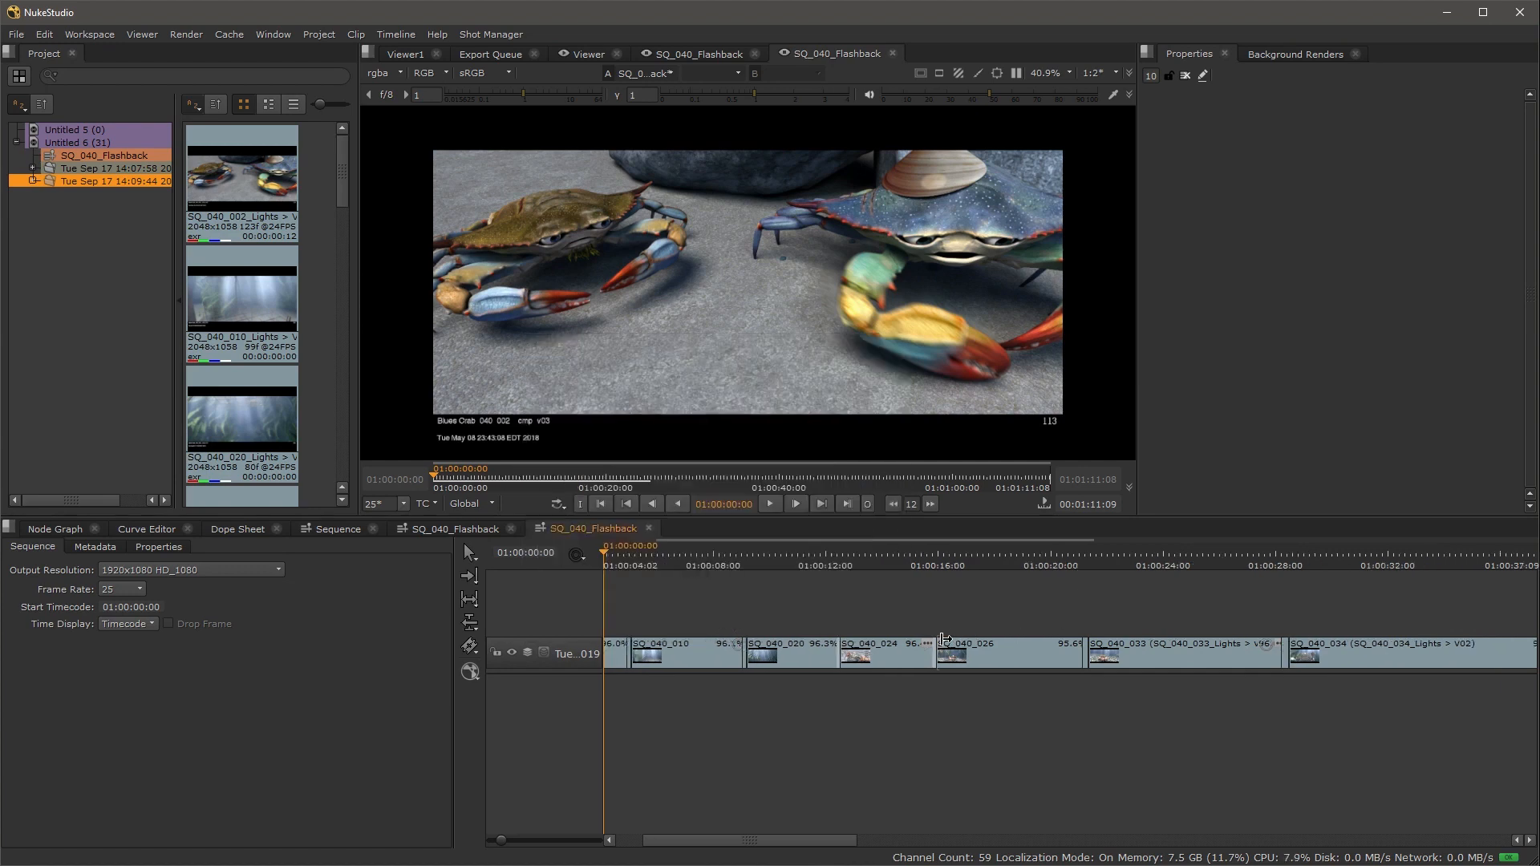
left_click(927, 644)
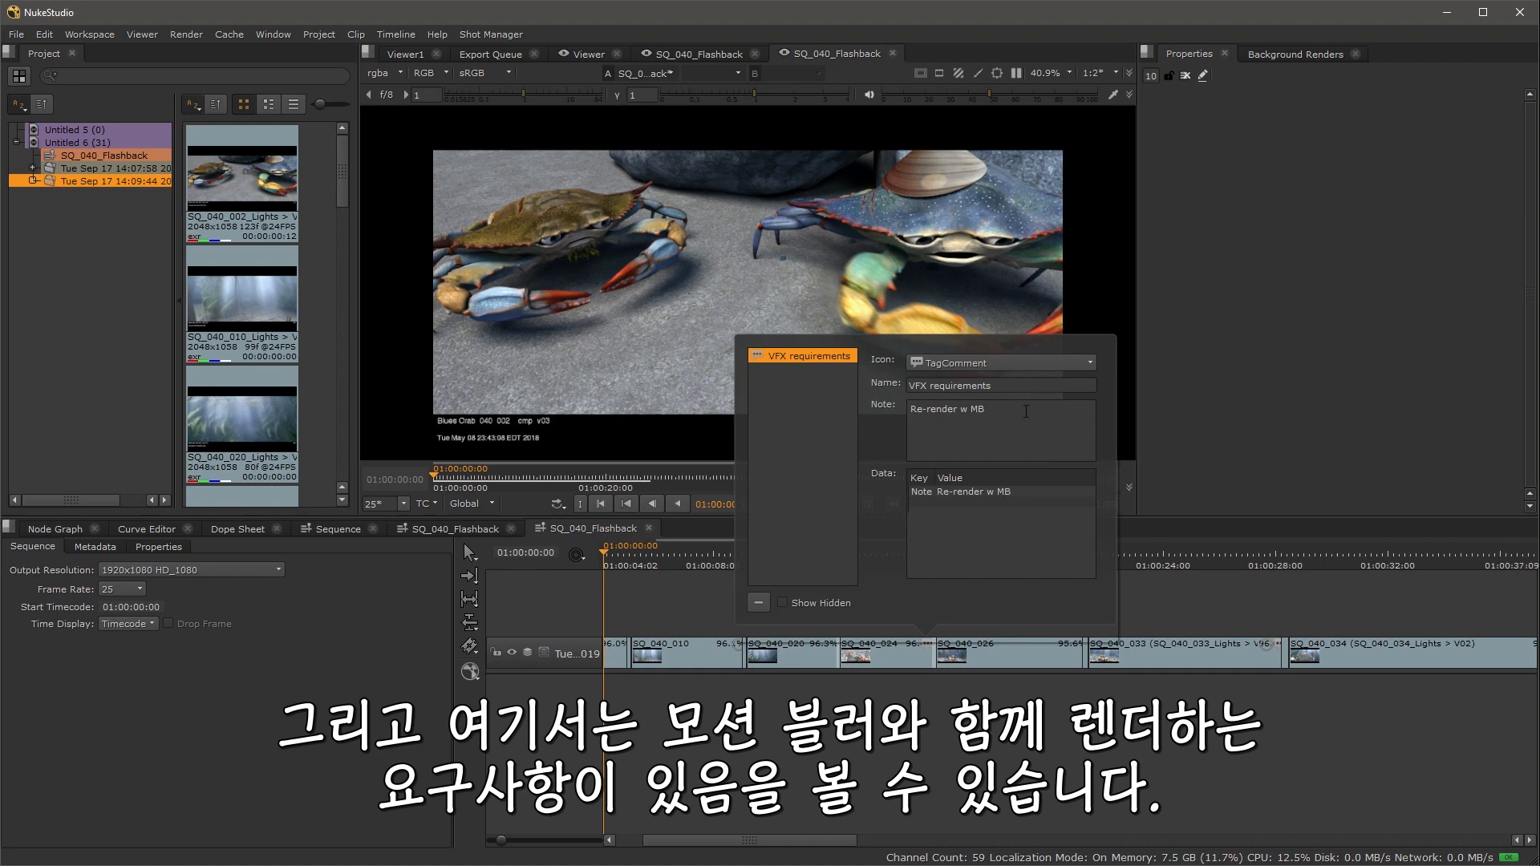
left_click_drag(1028, 408, 902, 406)
left_click(1212, 596)
scroll(1269, 604, "up", 2)
left_click_drag(1278, 612, 890, 646)
scroll(895, 634, "up", 3)
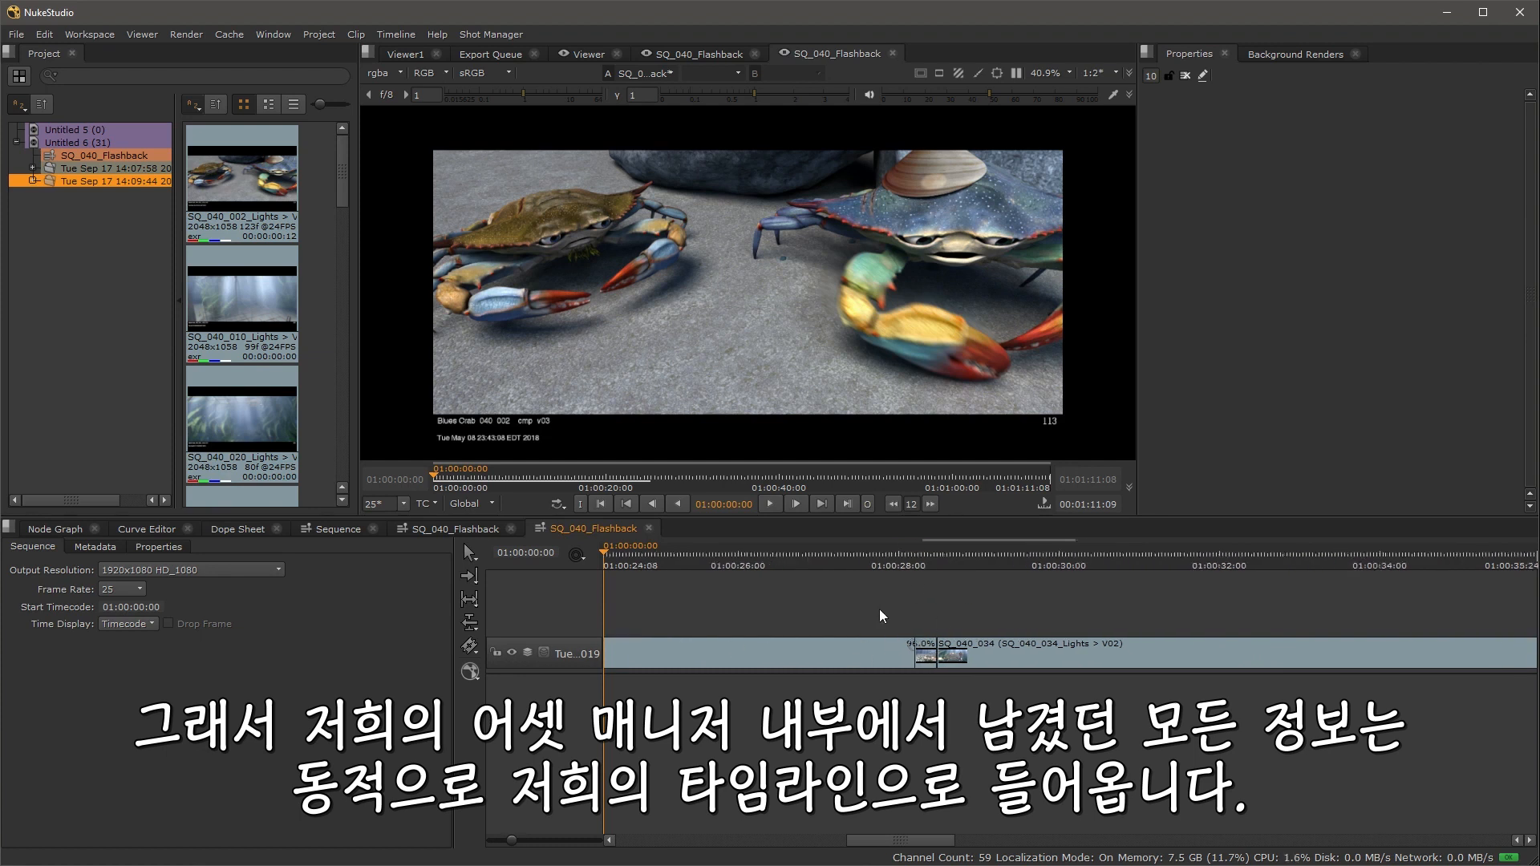
scroll(880, 609, "down", 5)
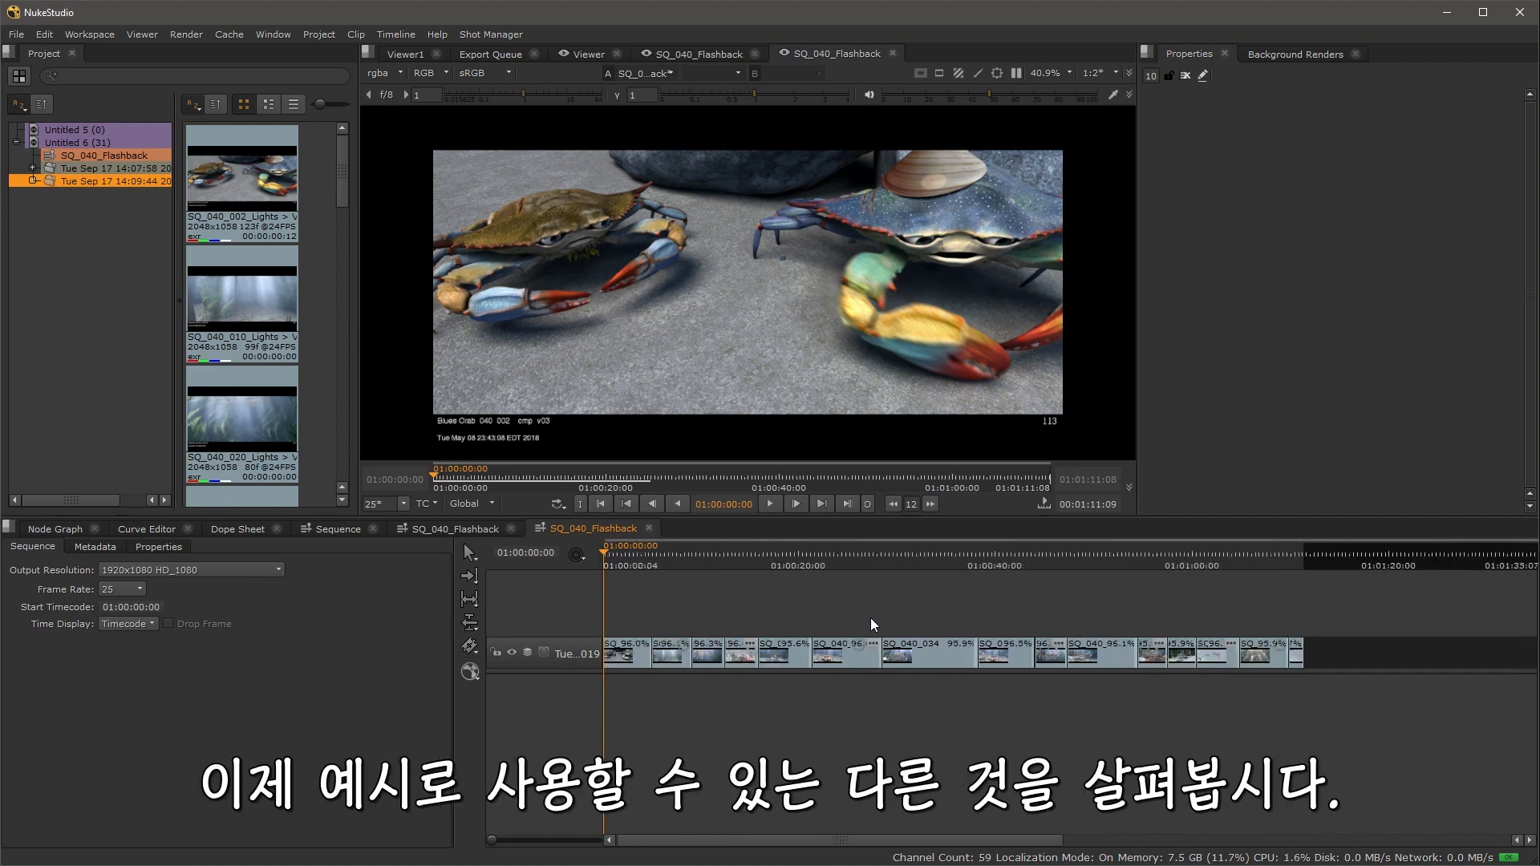
Step: Select all clips in the sequence and submit them for client review through the Shot Manager
left_click_drag(1348, 652, 530, 611)
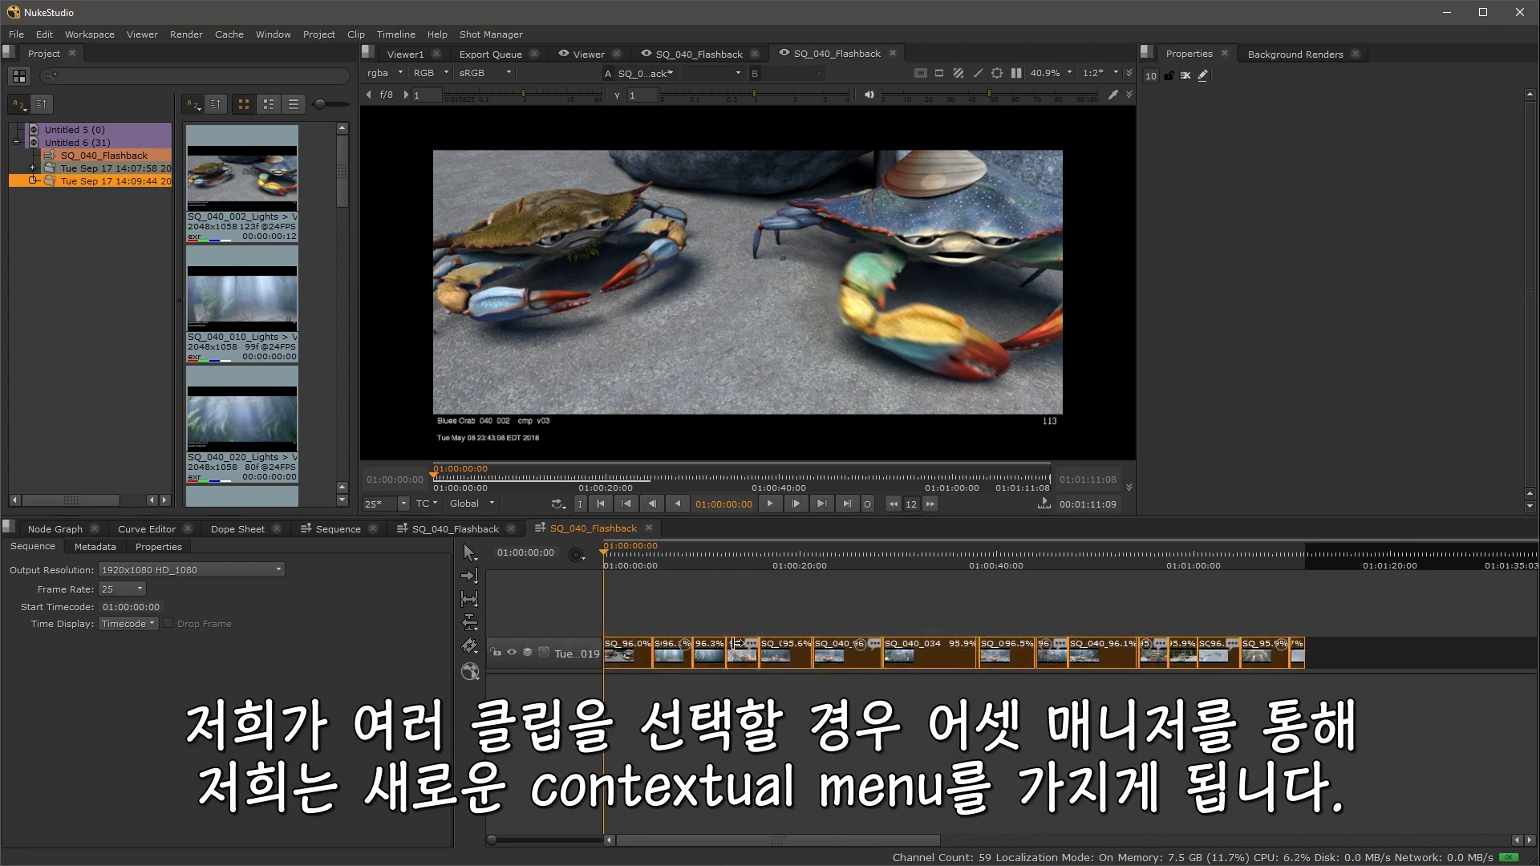
right_click(742, 654)
mouse_move(809, 631)
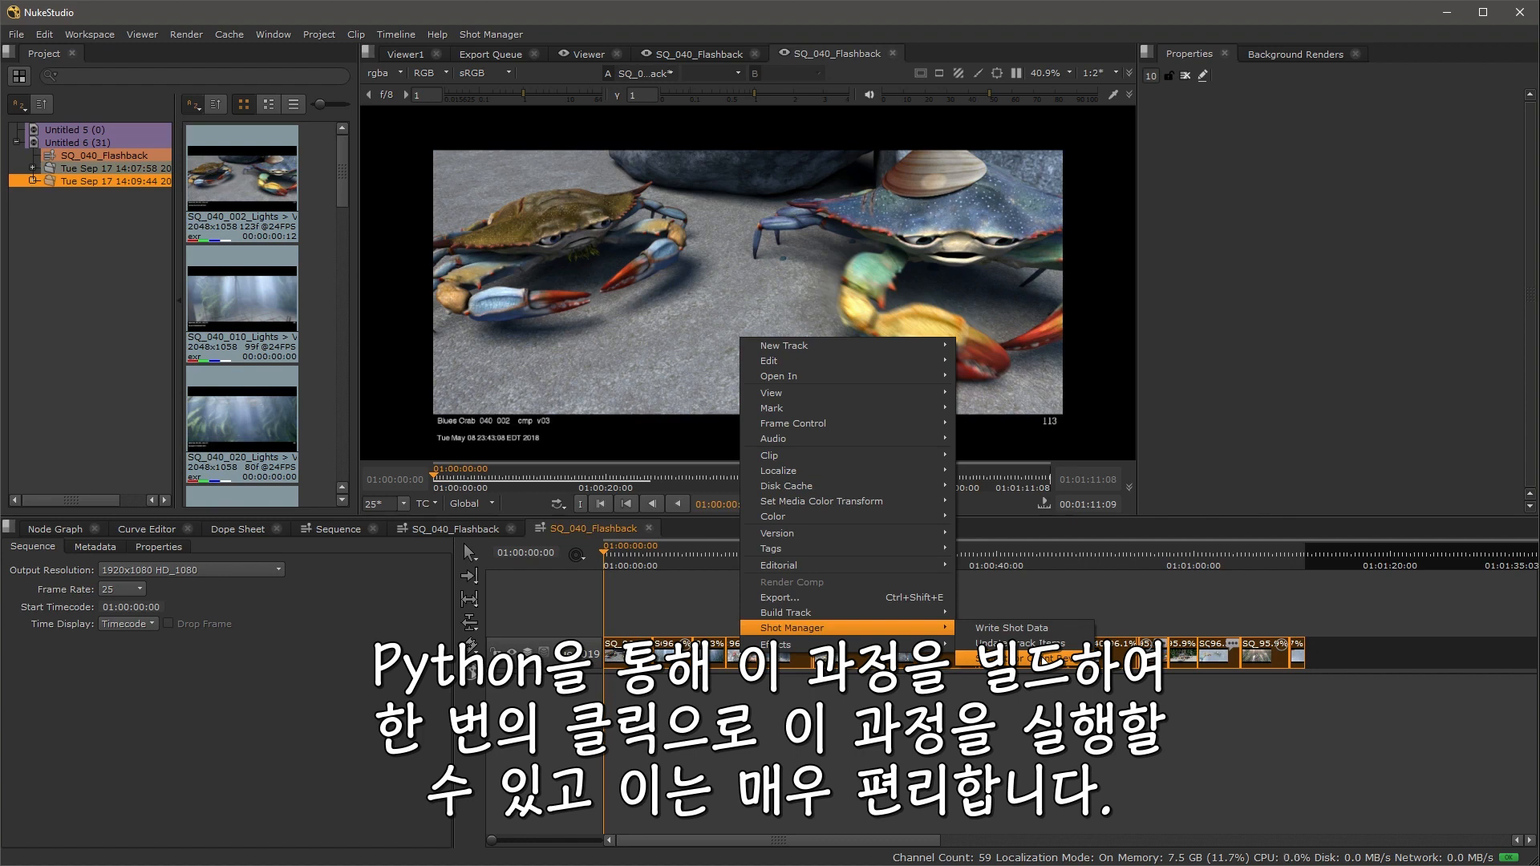
left_click(1038, 655)
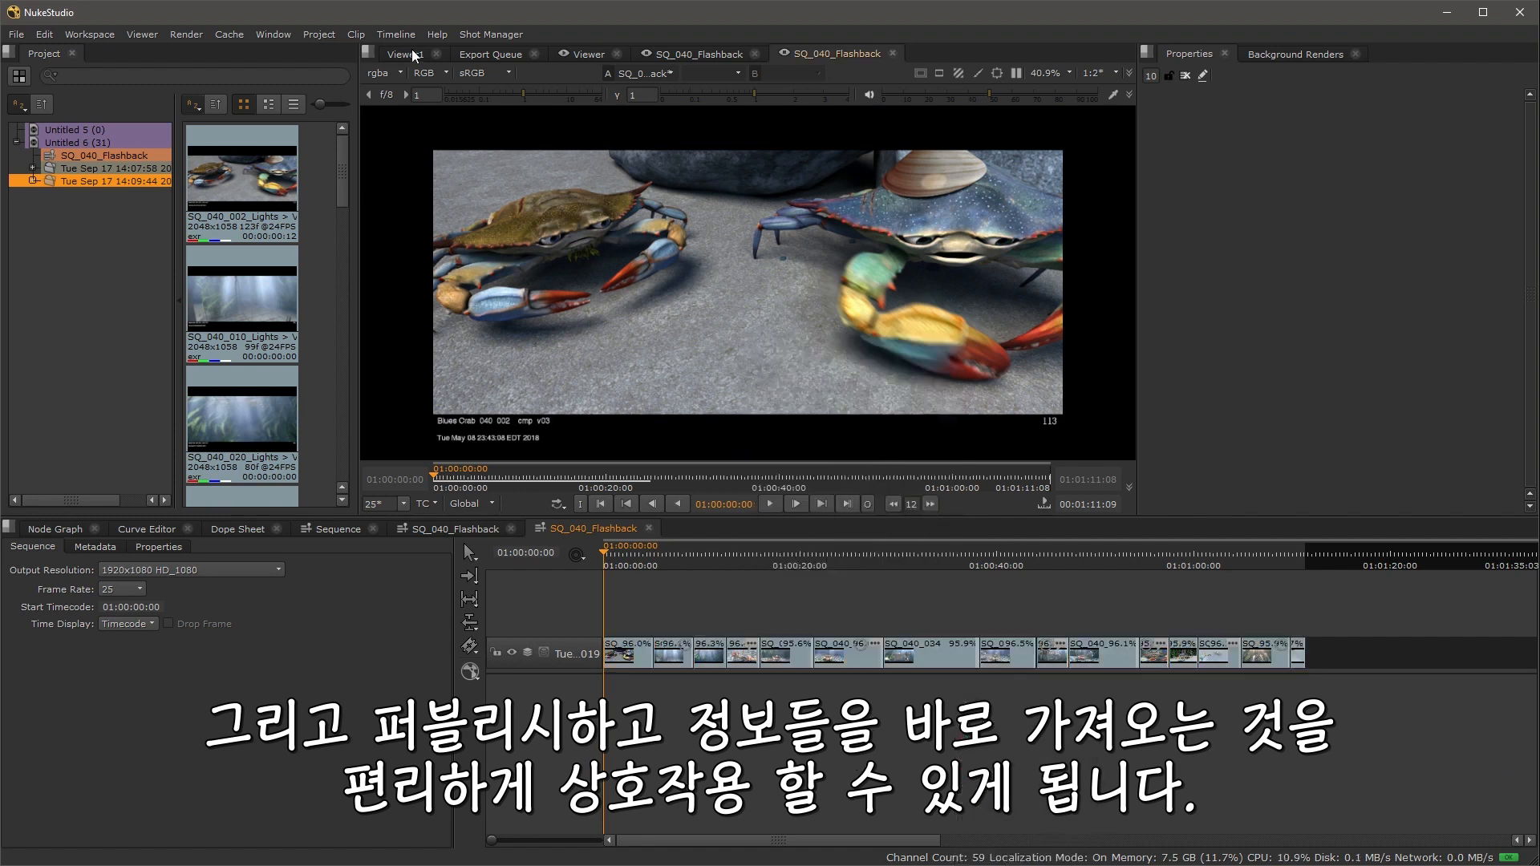
Step: Widen the track header to read the imported track's full name
left_click(517, 34)
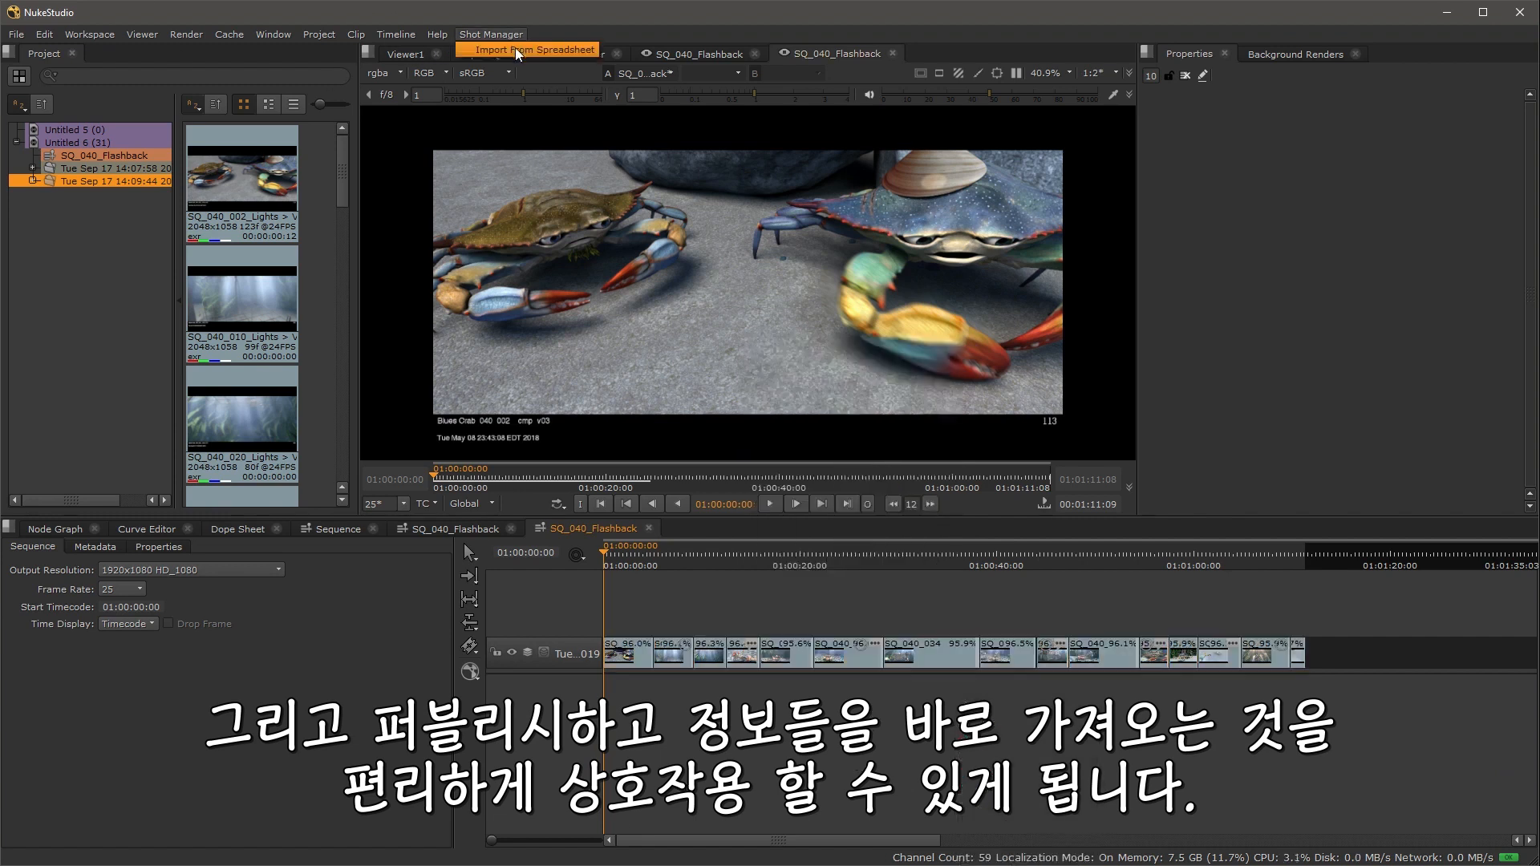
left_click(403, 652)
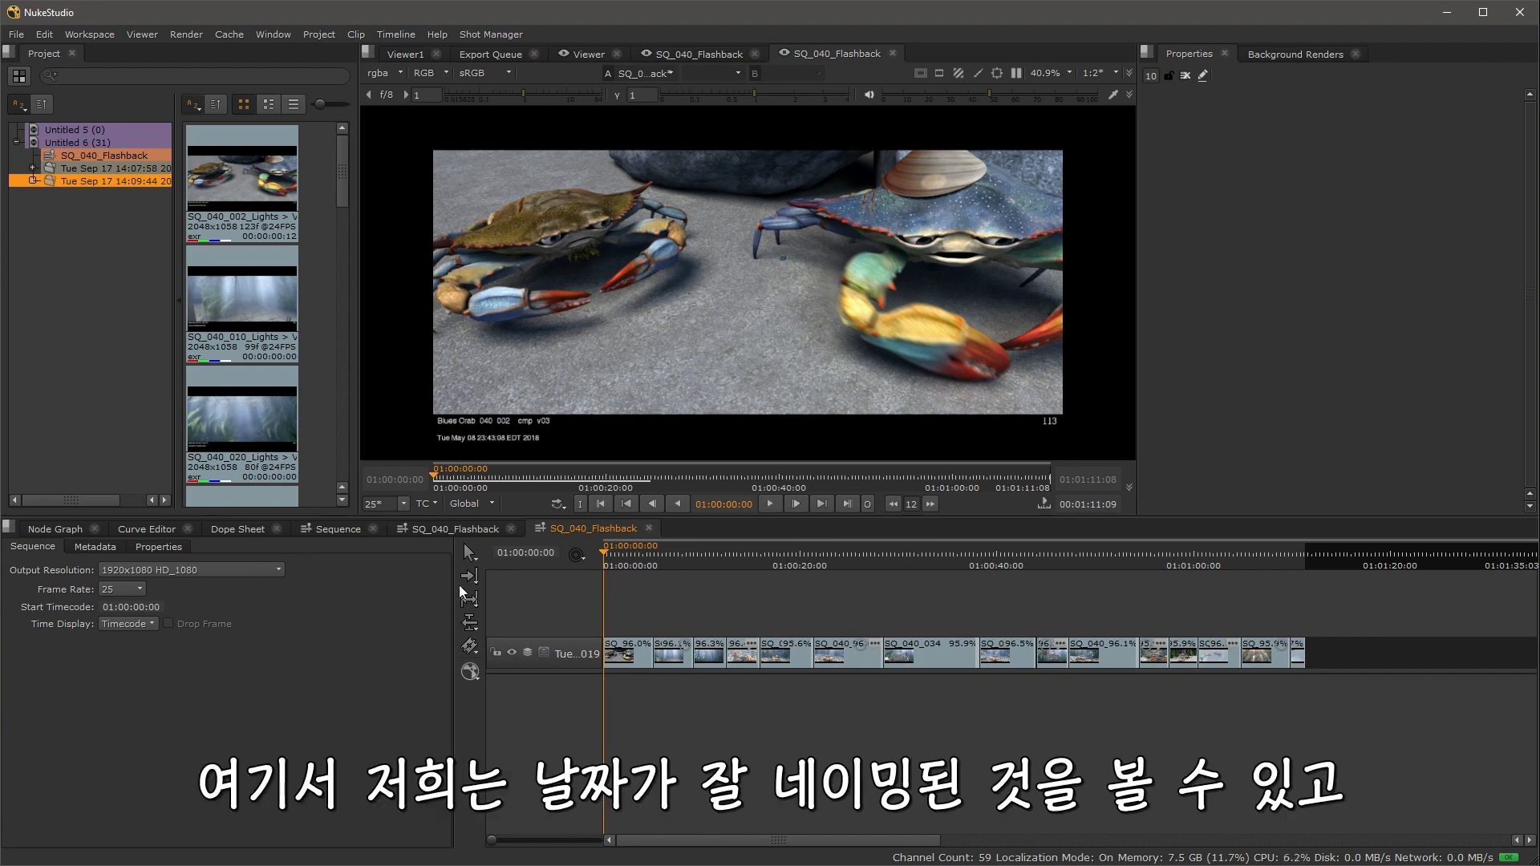
left_click_drag(604, 586, 689, 580)
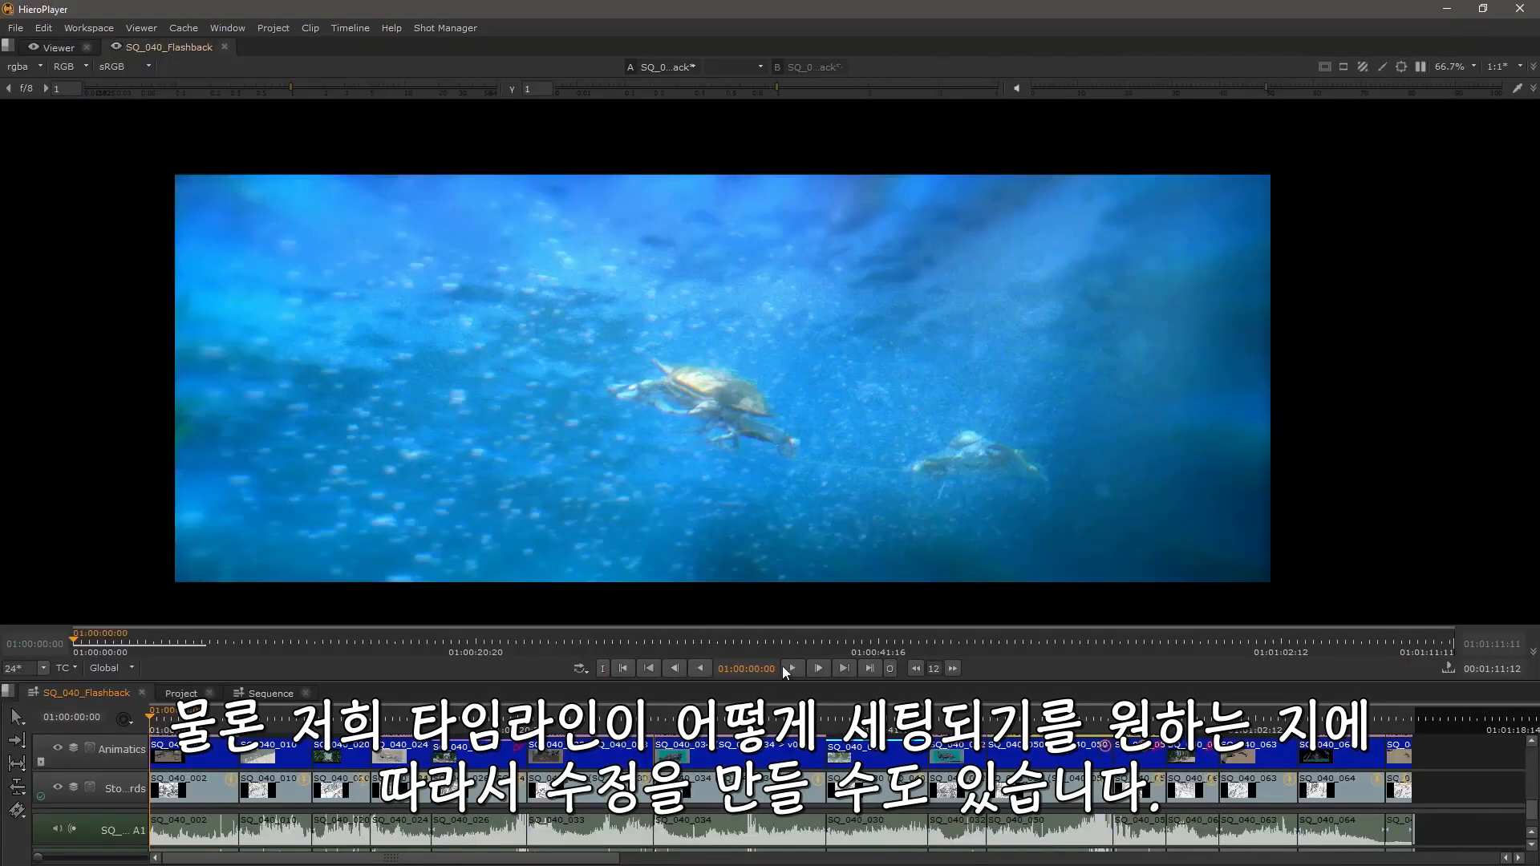
Step: Play the SQ_040_Flashback edit in HieroPlayer and look over its tracks and soft effects
left_click(790, 668)
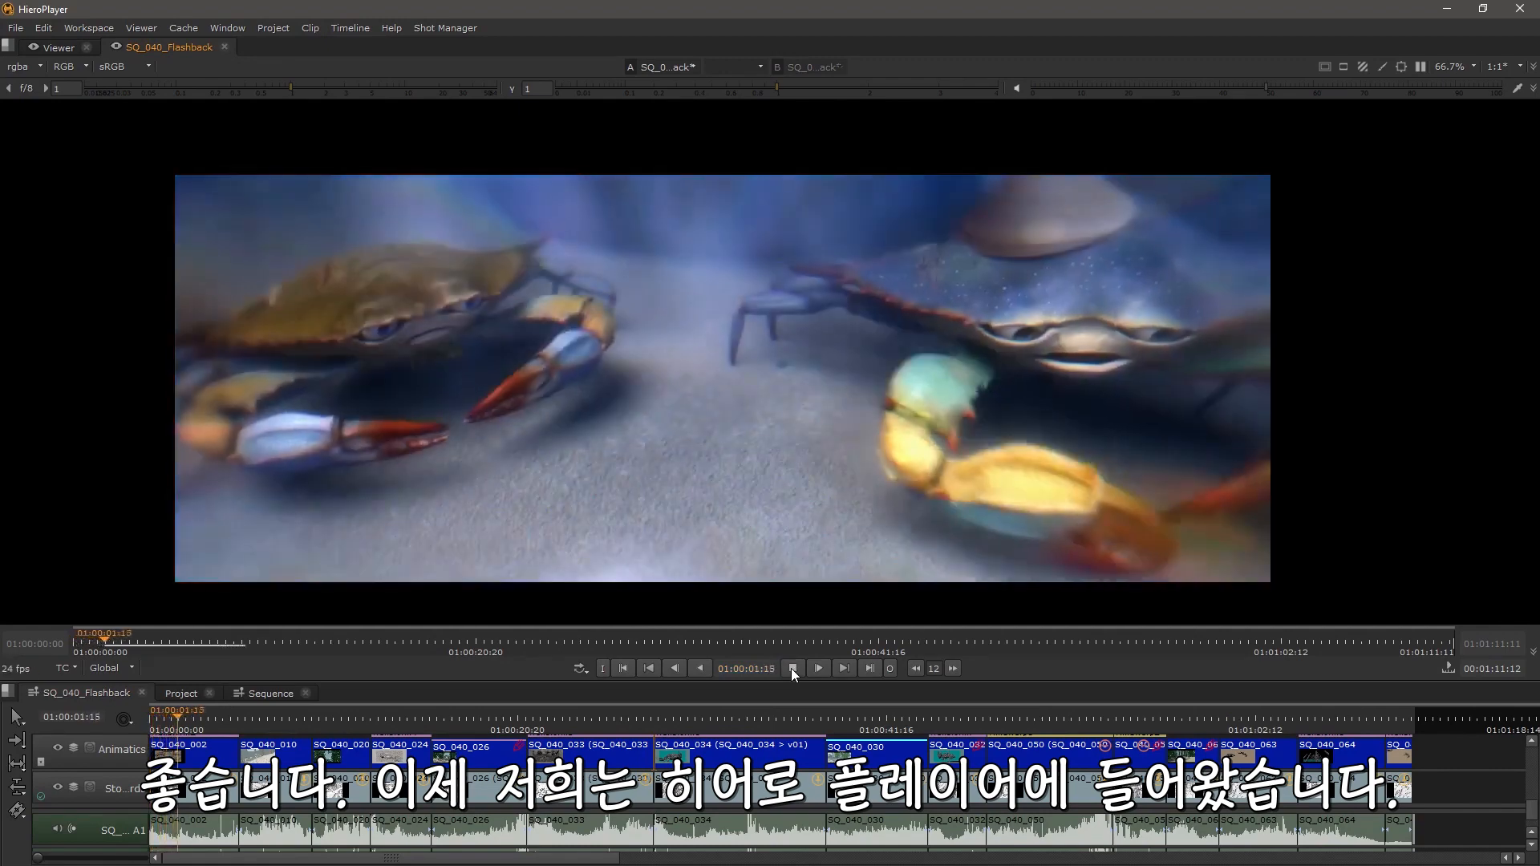
left_click(791, 668)
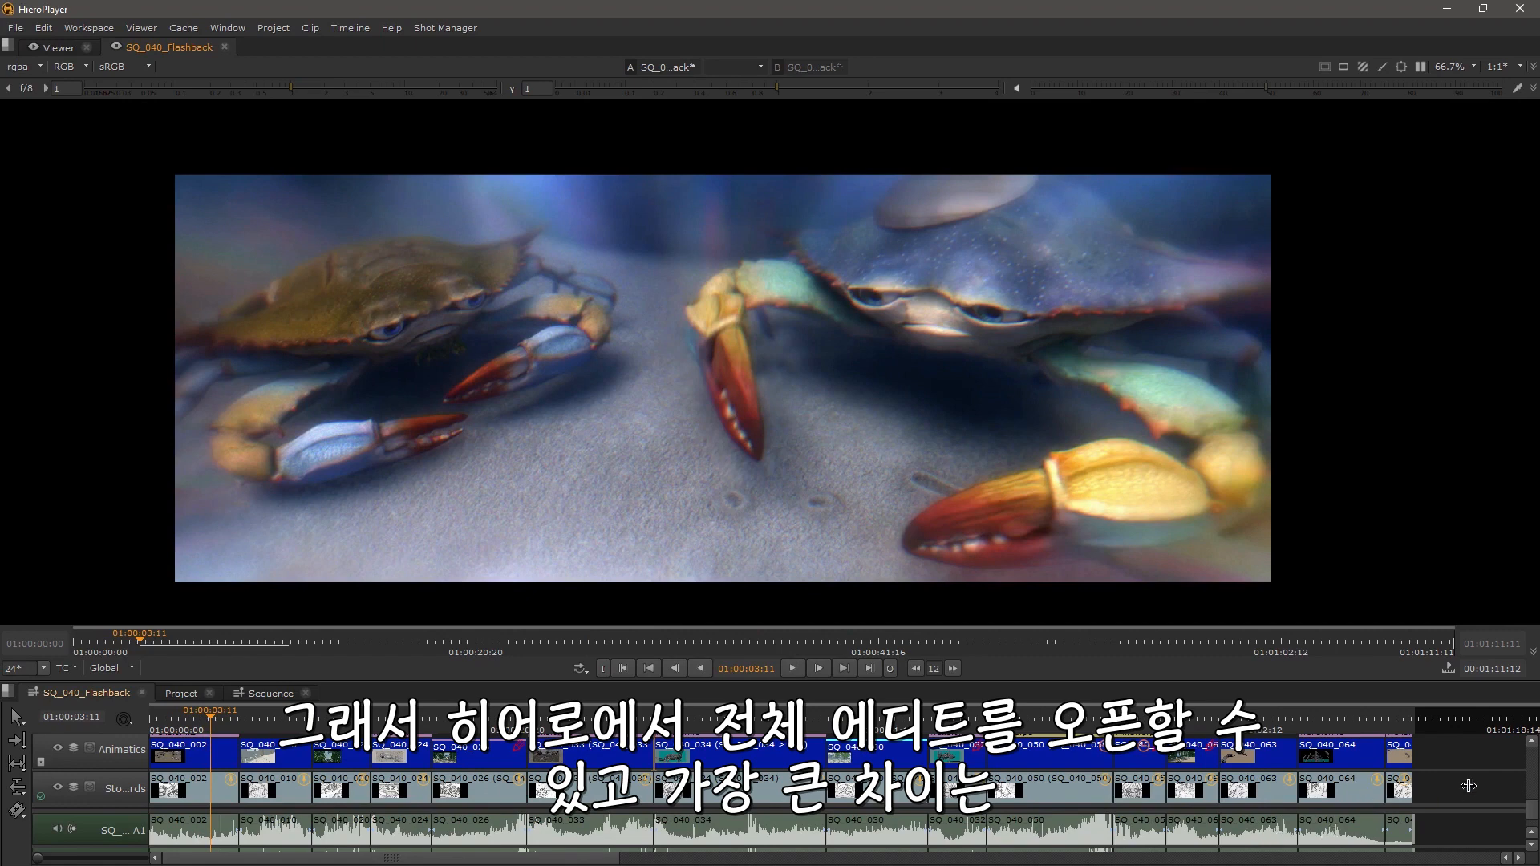
left_click_drag(1469, 786, 349, 740)
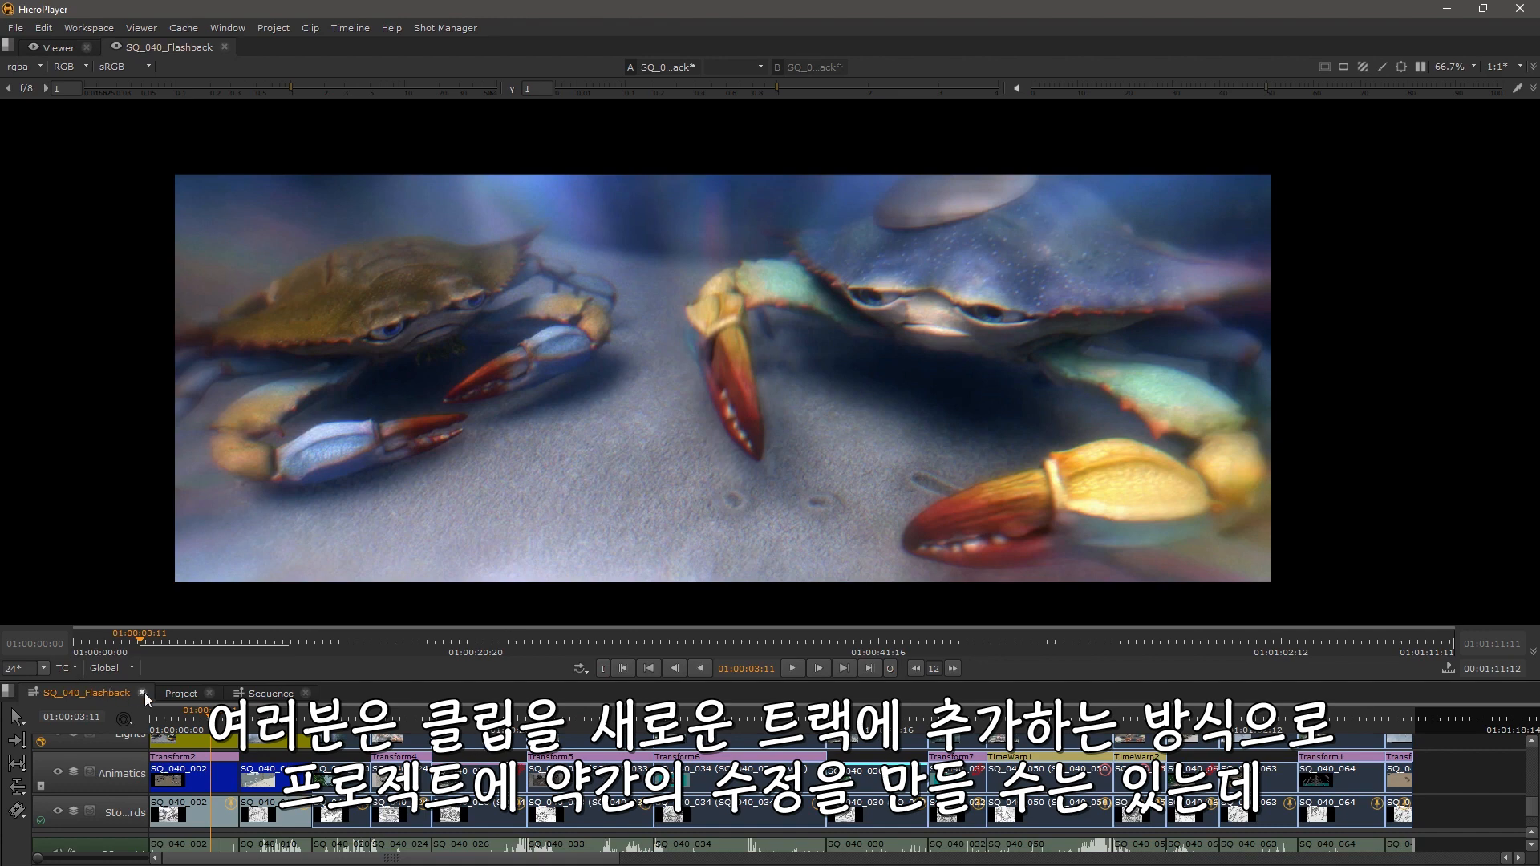
left_click(178, 694)
left_click(90, 691)
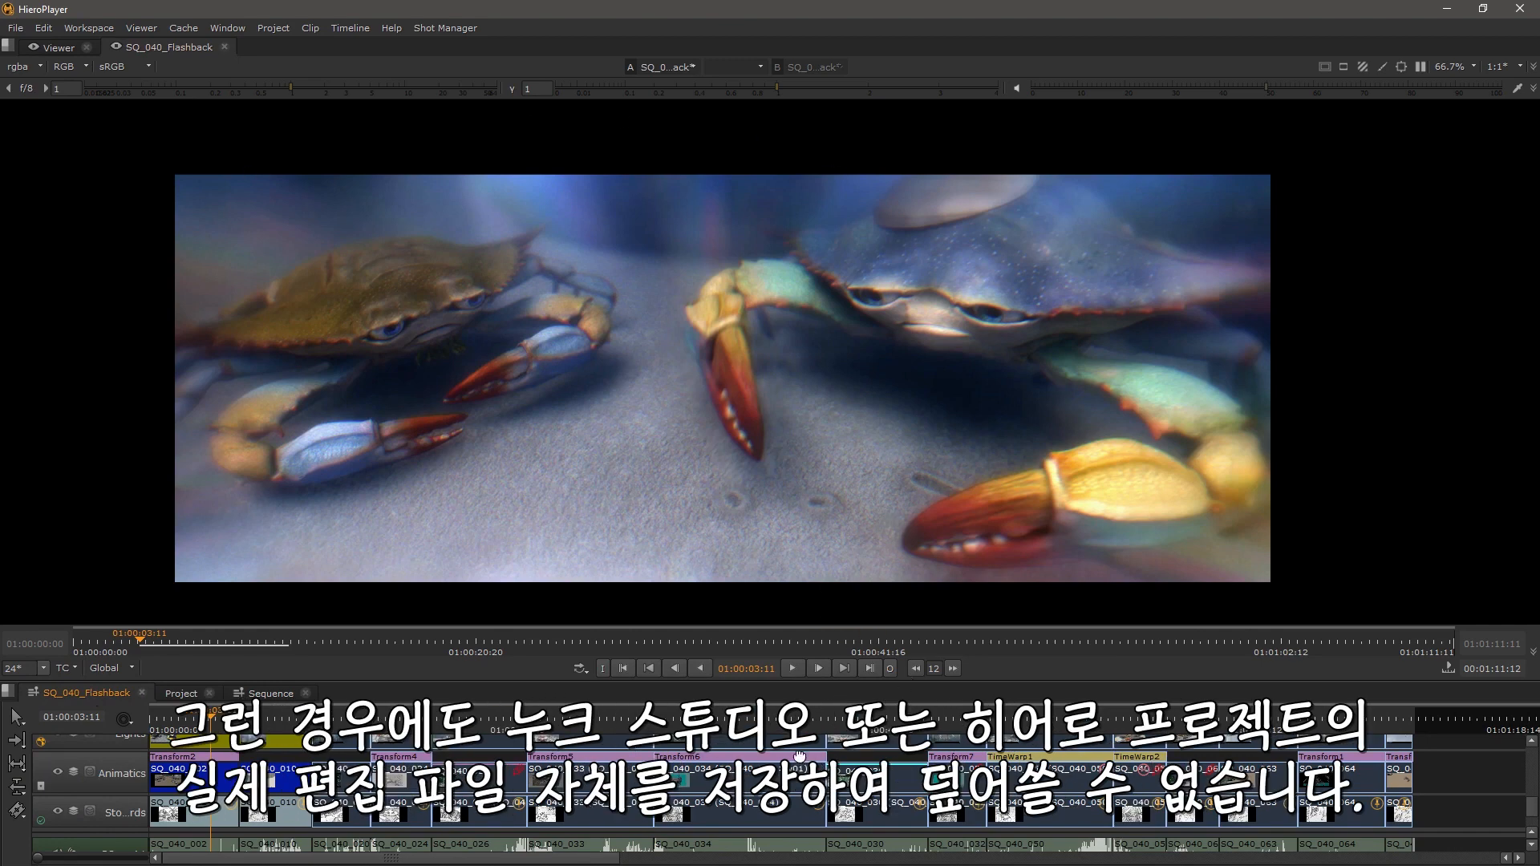
Step: Scroll through the sequence's tracks and look over the project save options
scroll(803, 763, "up", 3)
scroll(840, 850, "up", 3)
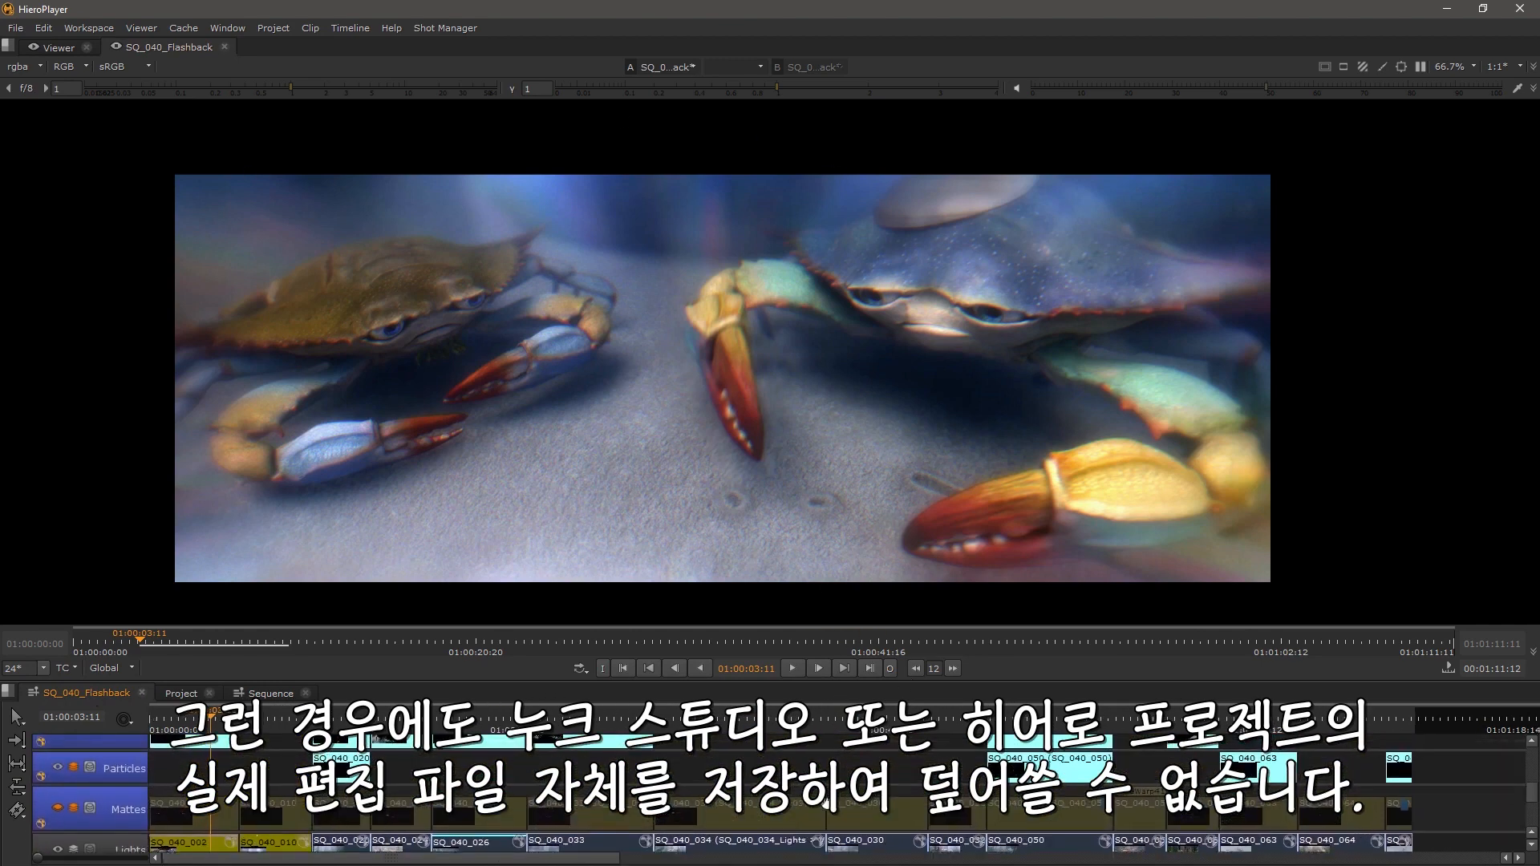
scroll(863, 852, "down", 3)
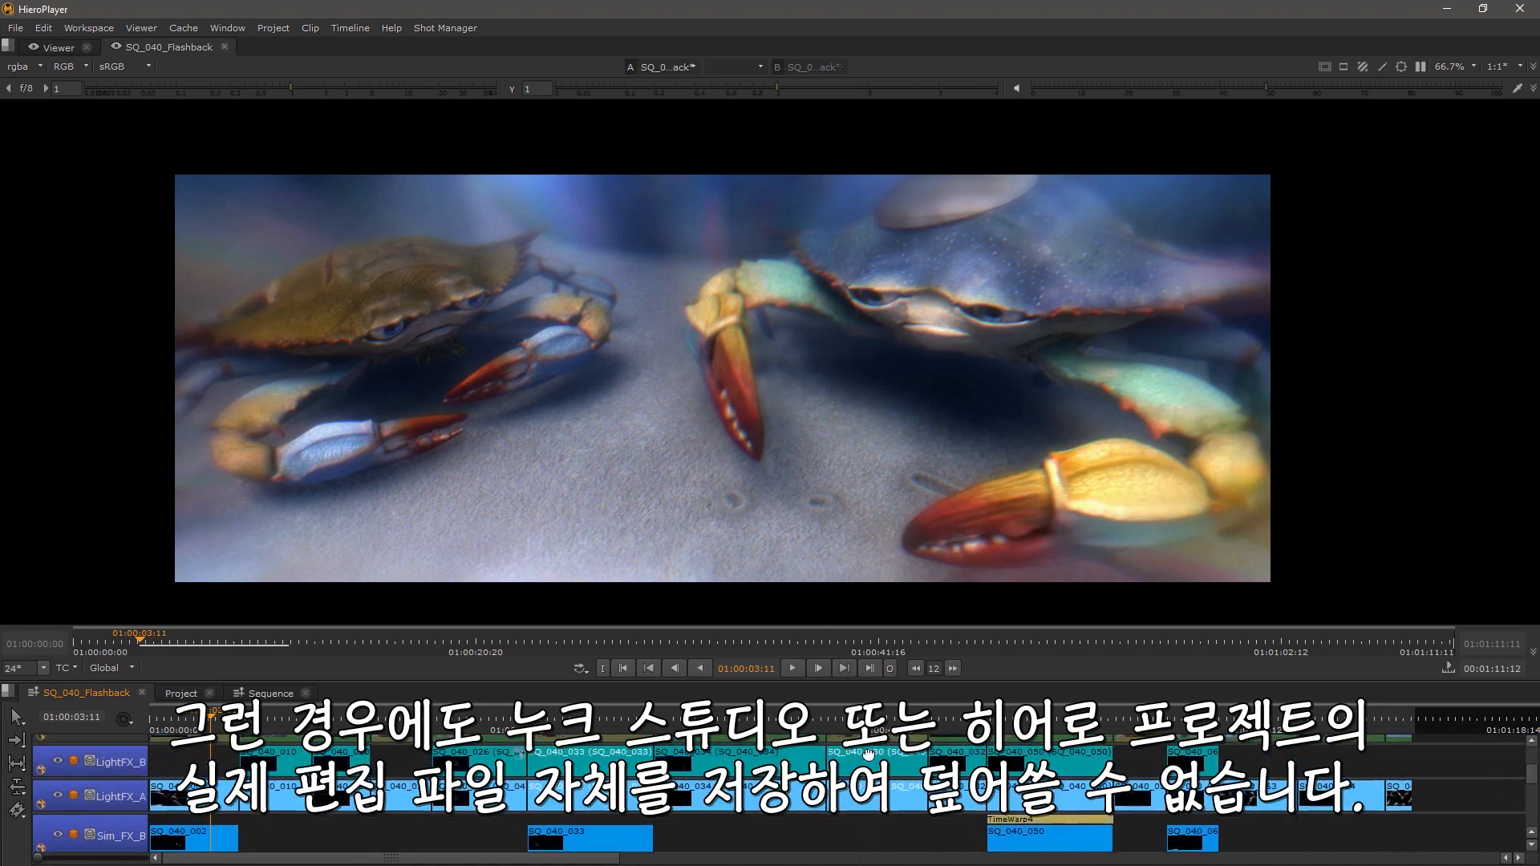
left_click(13, 28)
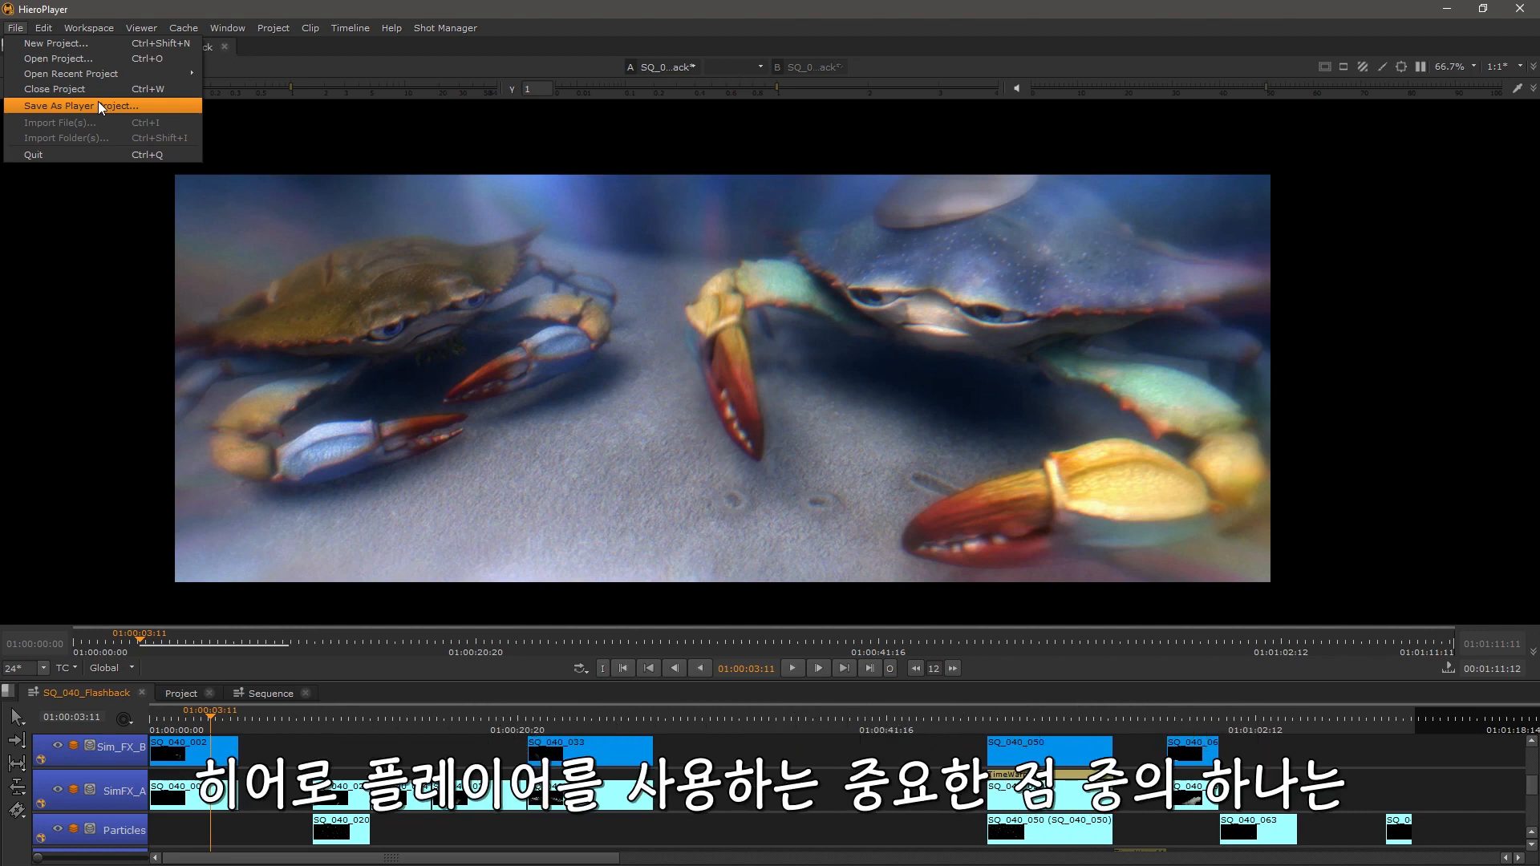
left_click(700, 286)
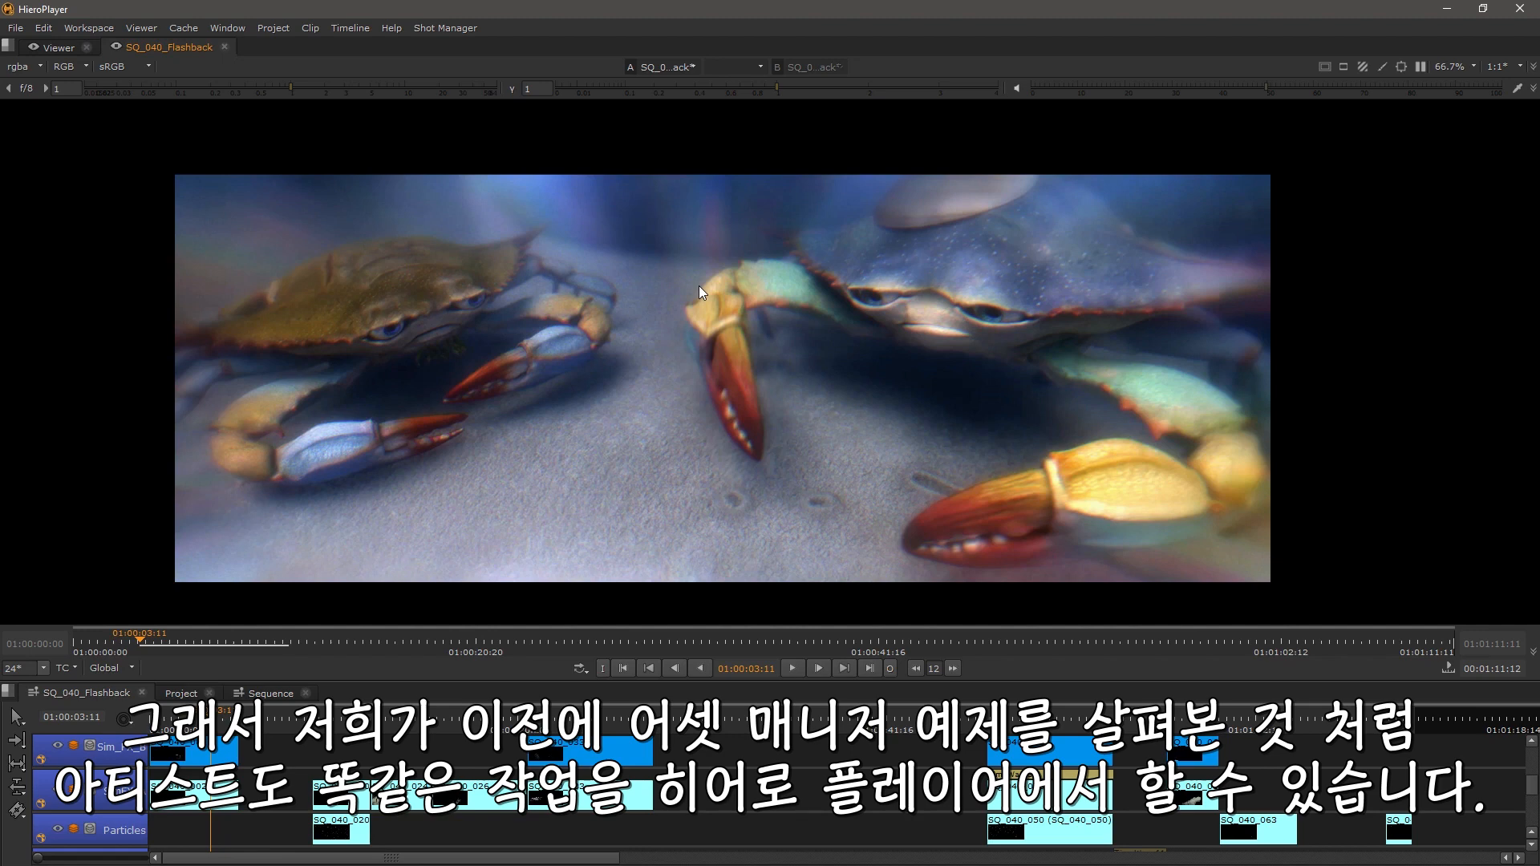
Step: Import a review sequence from a spreadsheet through the Shot Manager and widen its timeline panel
left_click(444, 31)
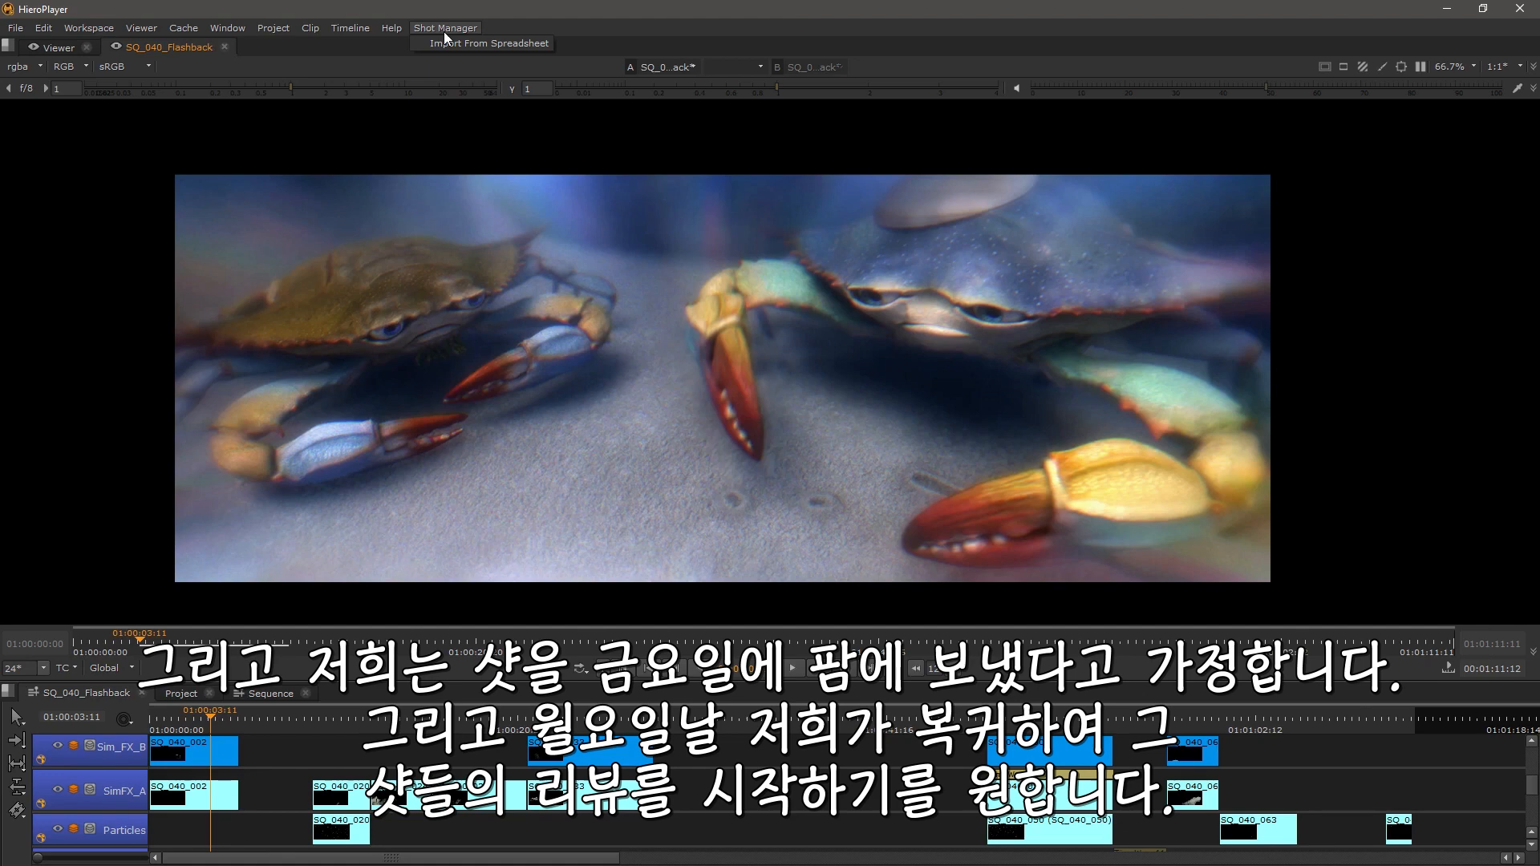
left_click(451, 36)
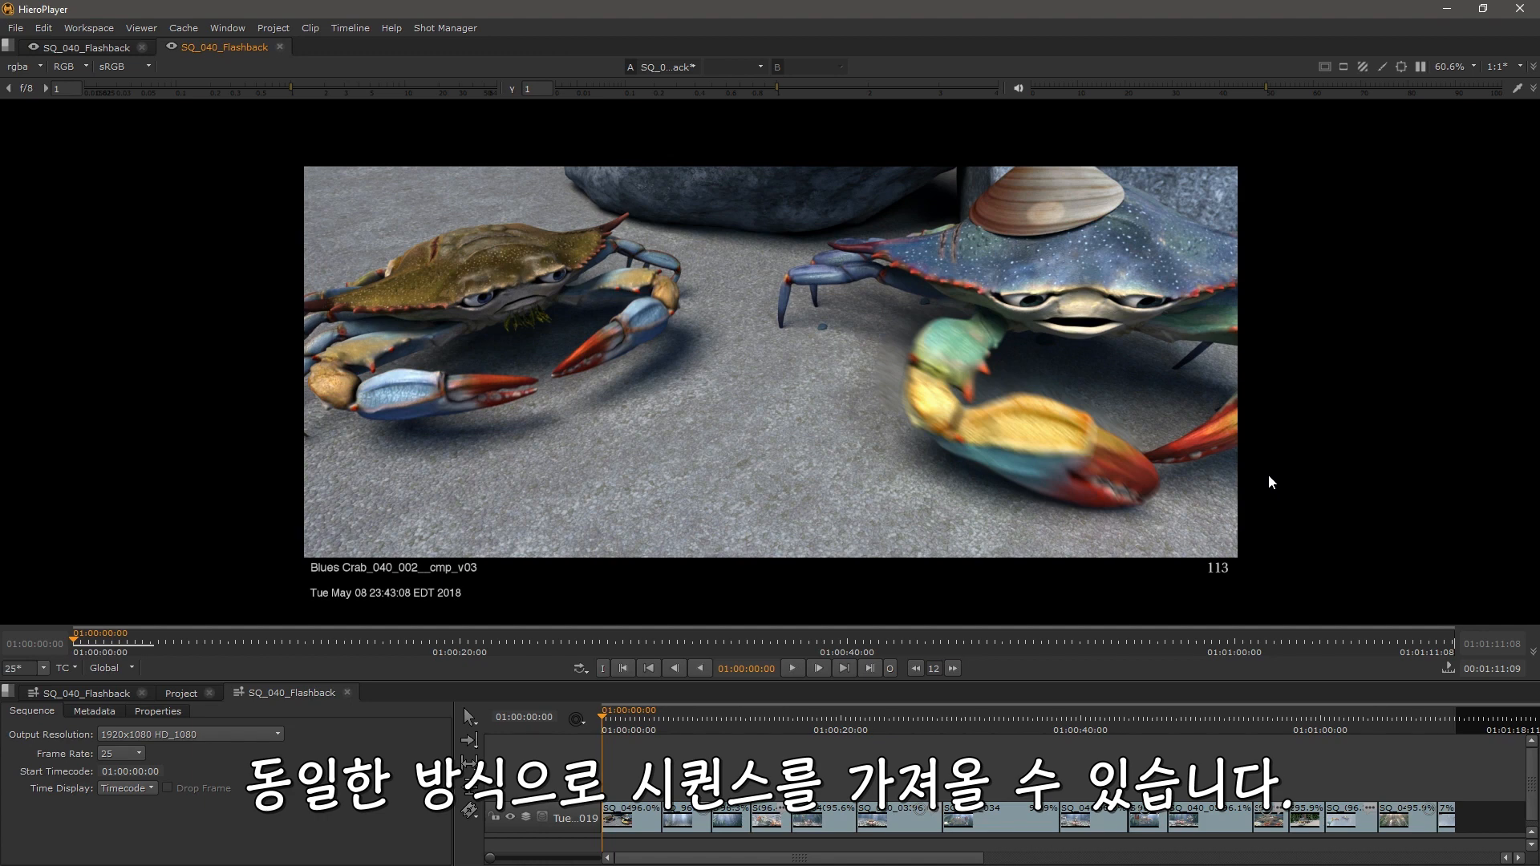
scroll(707, 758, "up", 4)
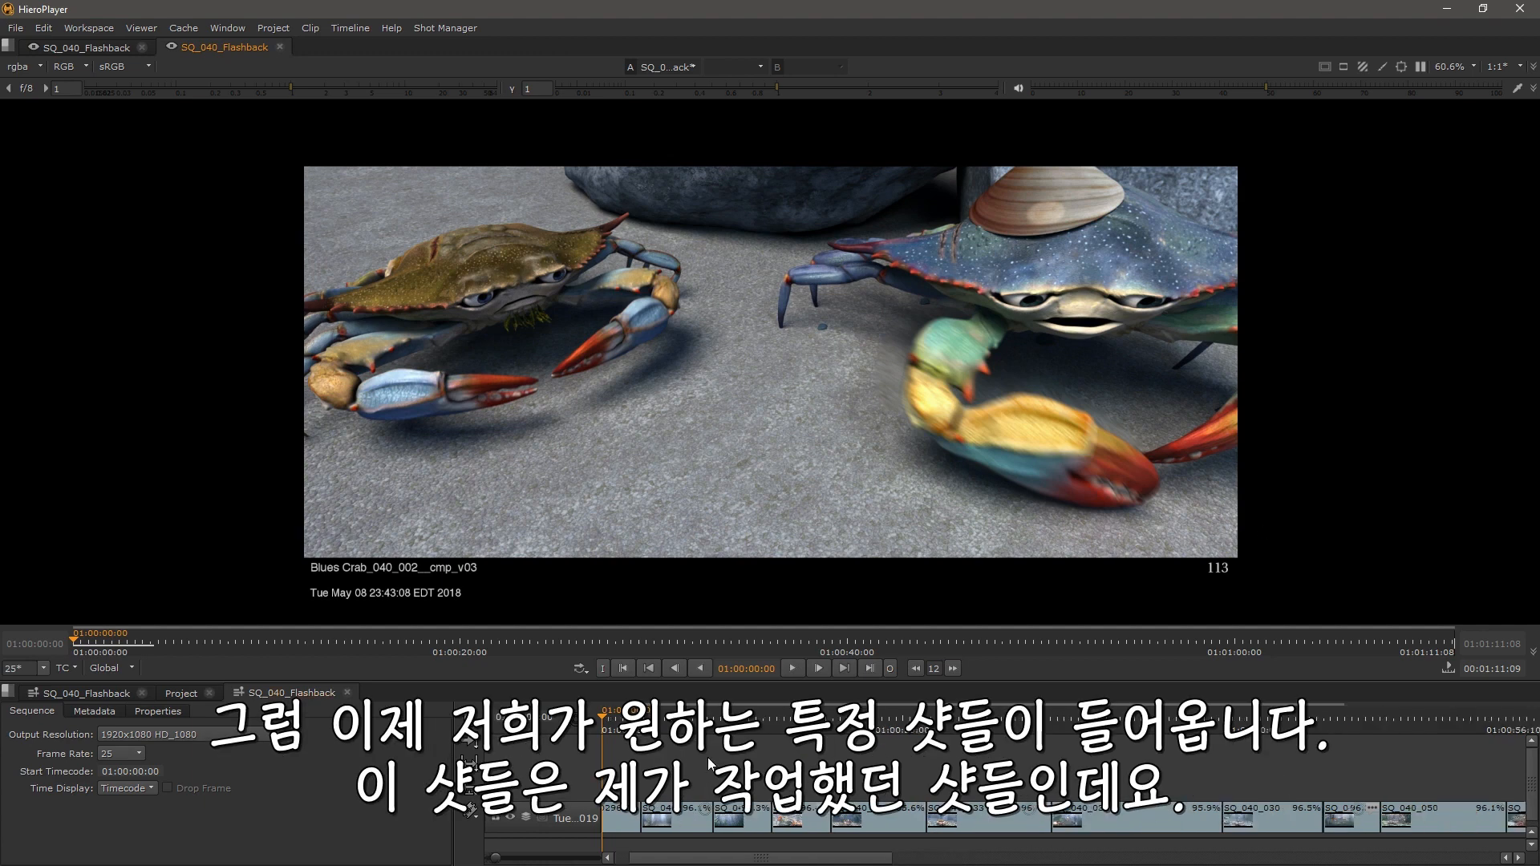
scroll(707, 758, "down", 4)
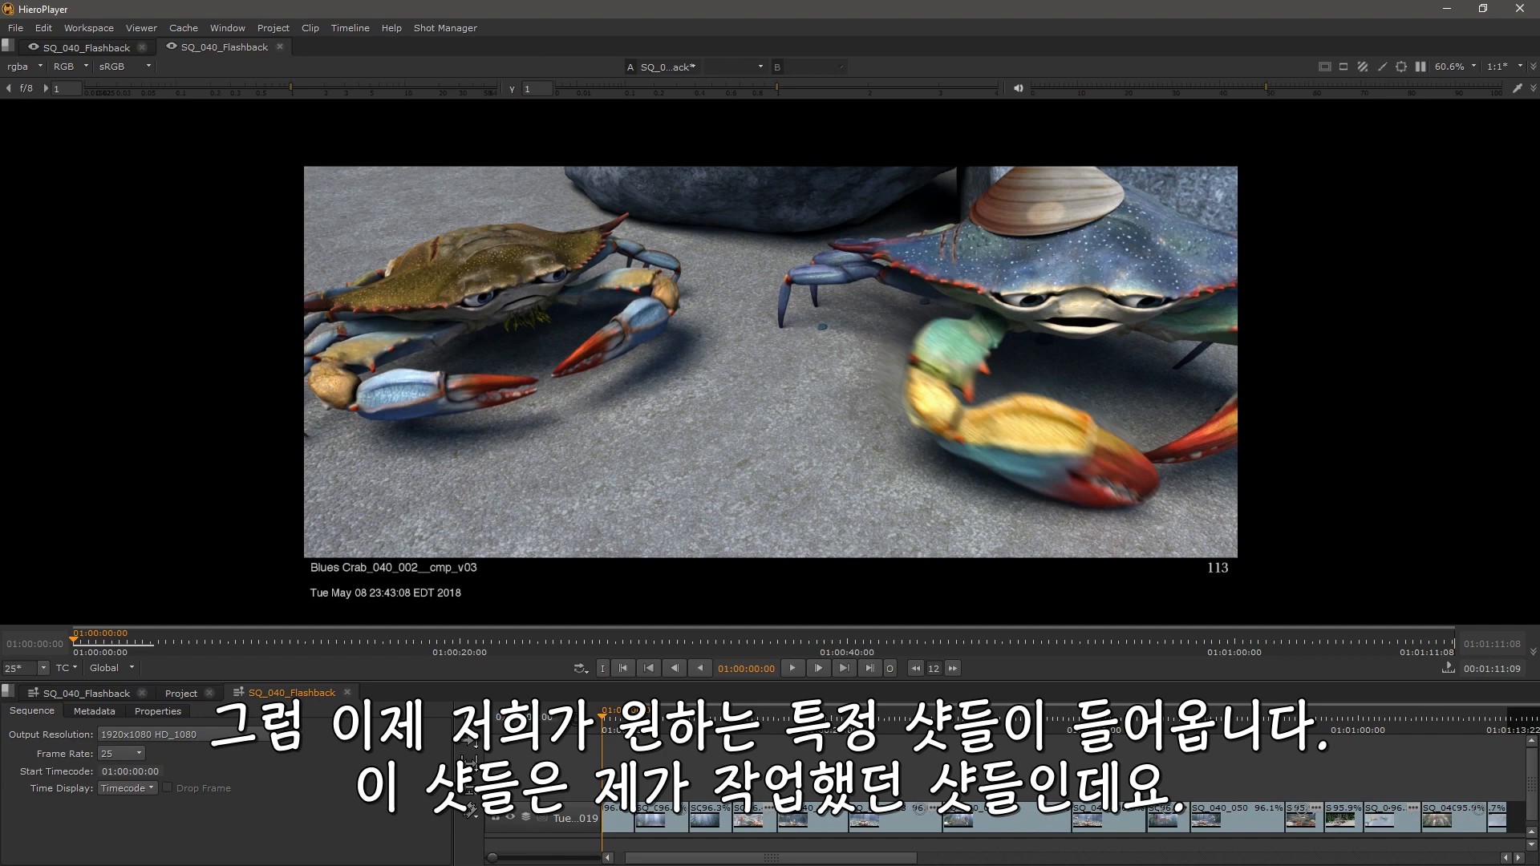
left_click_drag(455, 764, 234, 764)
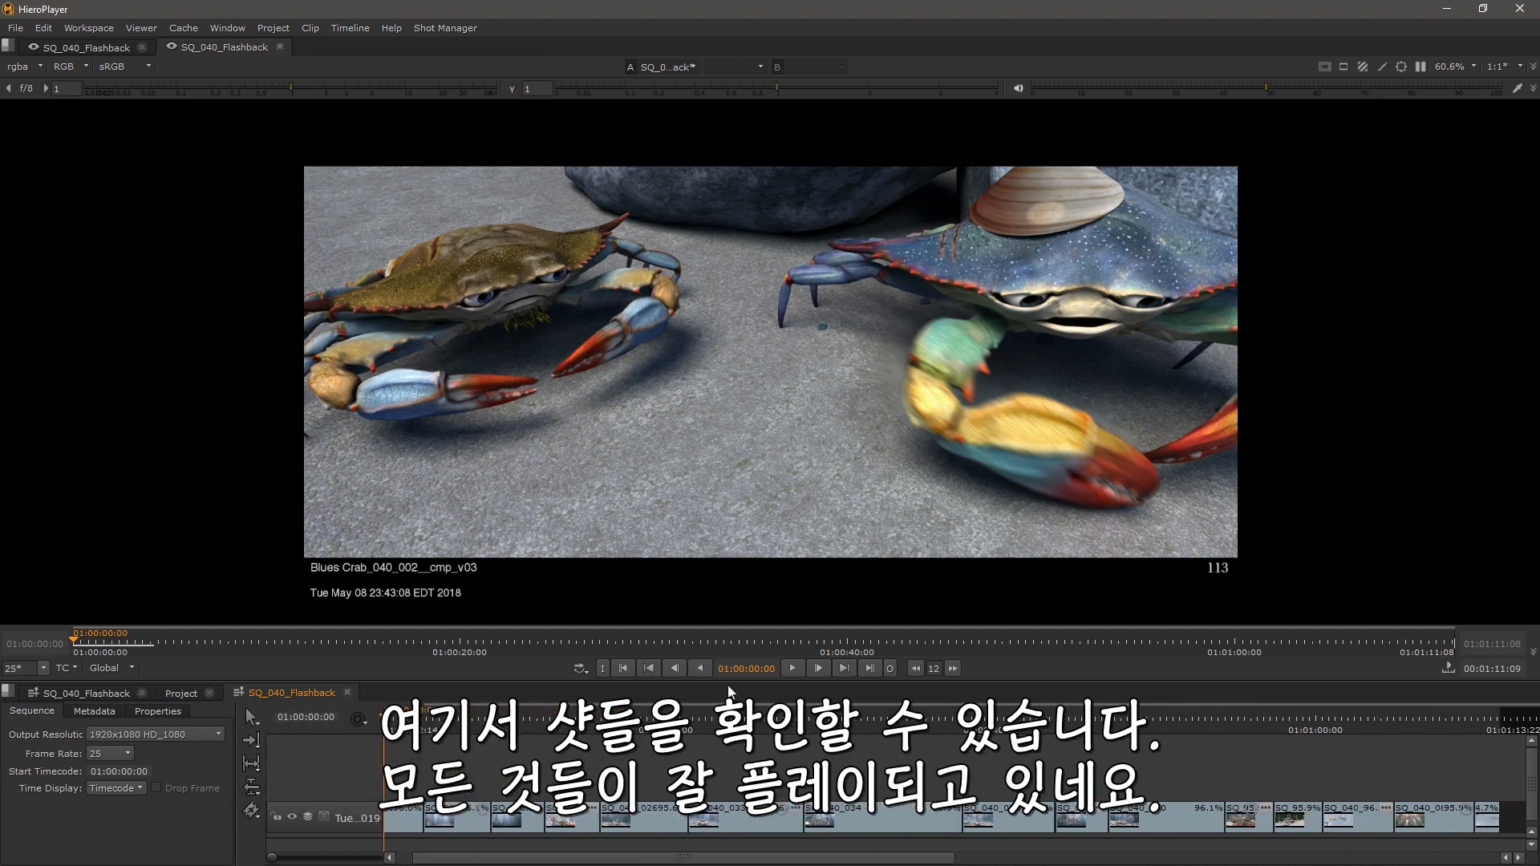
Step: Play the imported sequence, scrub to its final shot and enlarge the viewer image
left_click(792, 668)
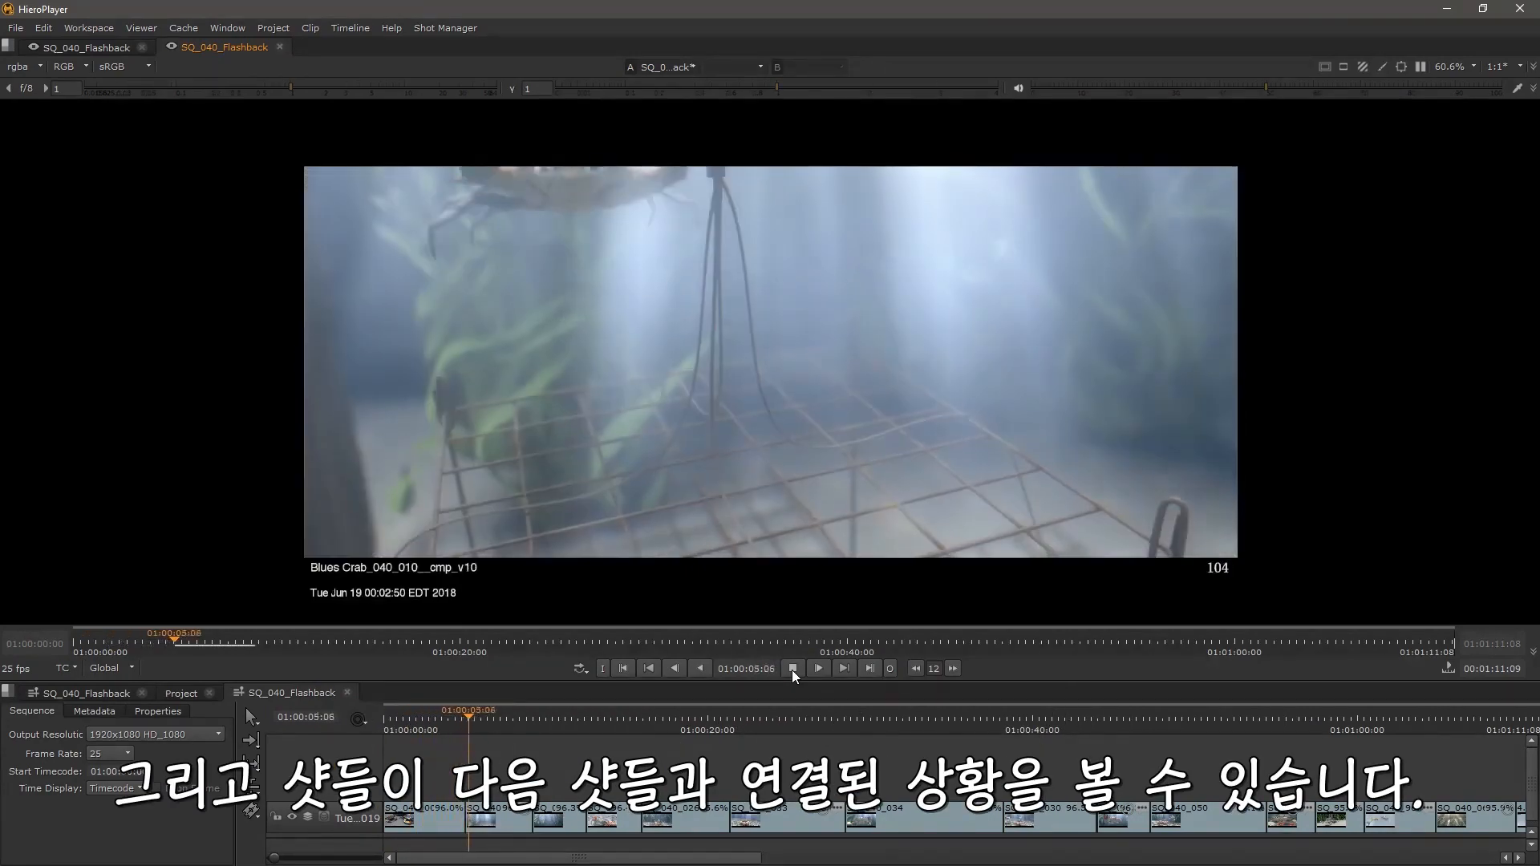
left_click(792, 669)
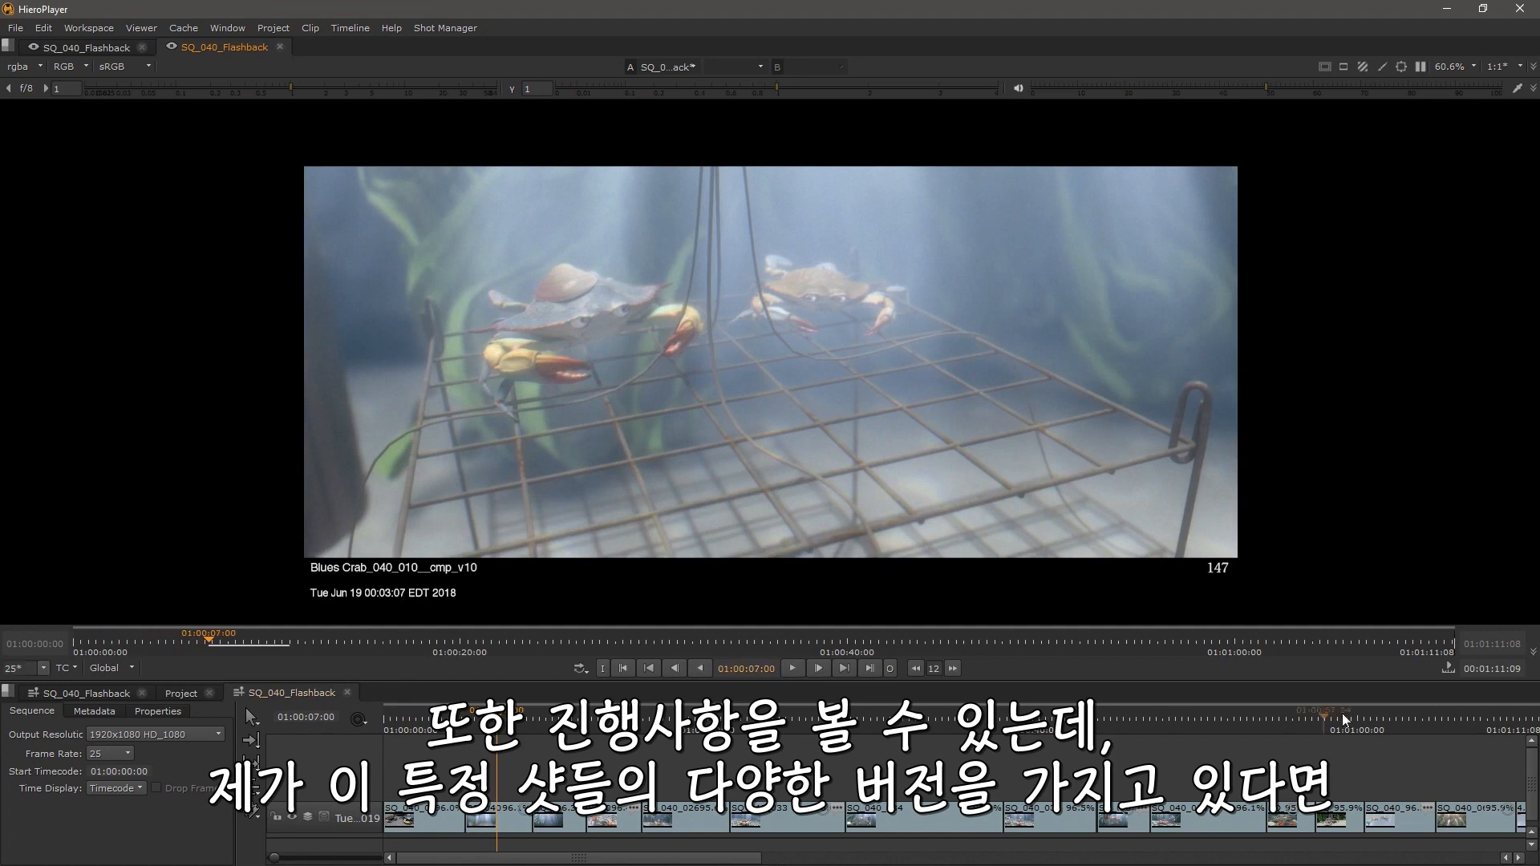
scroll(706, 785, "right", 5)
left_click_drag(826, 717, 815, 717)
scroll(792, 776, "up", 3)
scroll(937, 358, "up", 4)
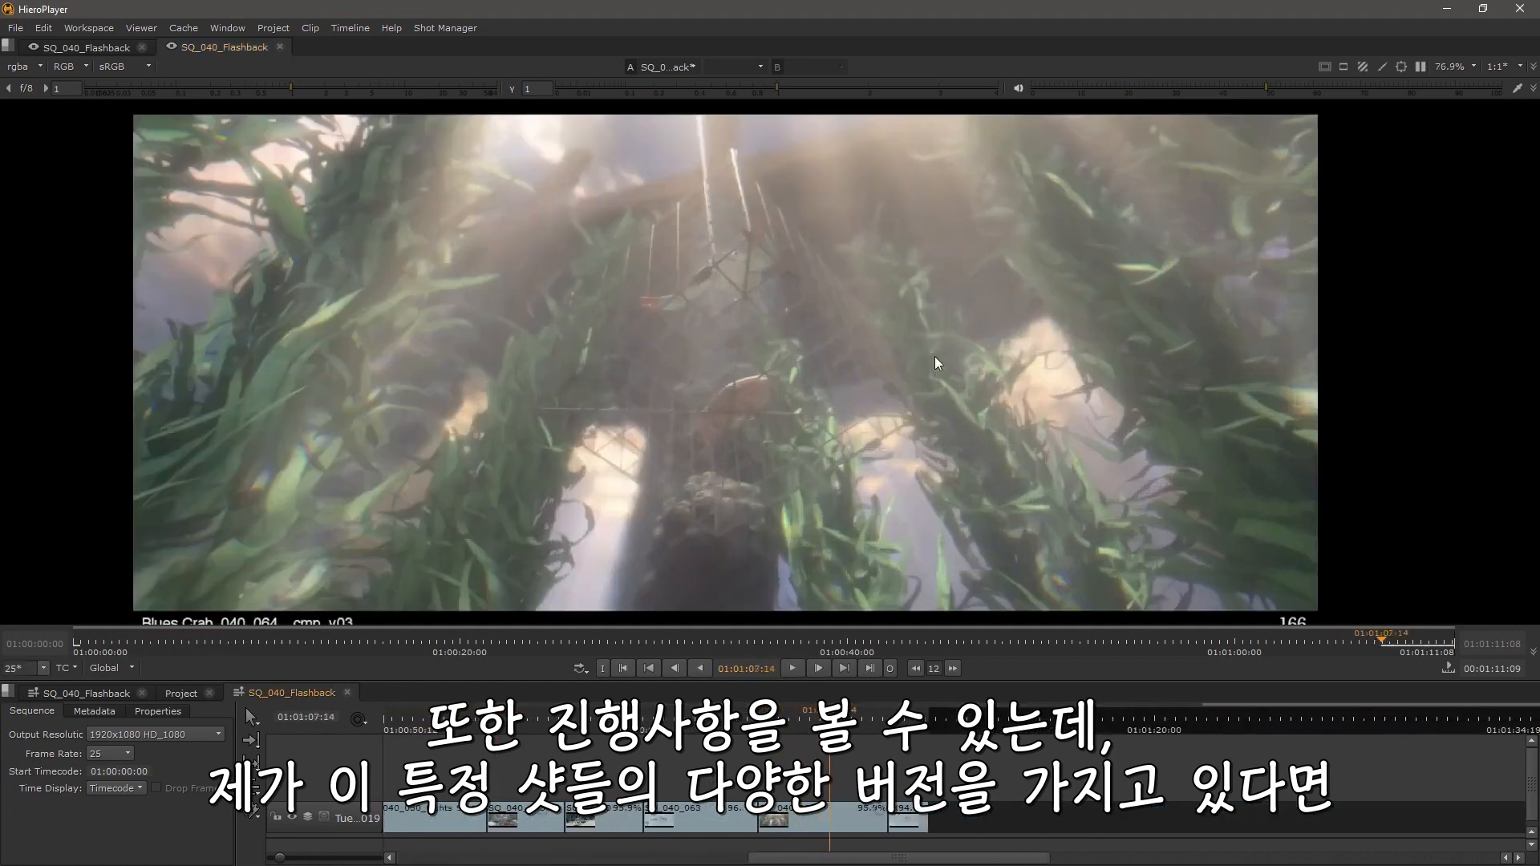
left_click_drag(866, 409, 934, 399)
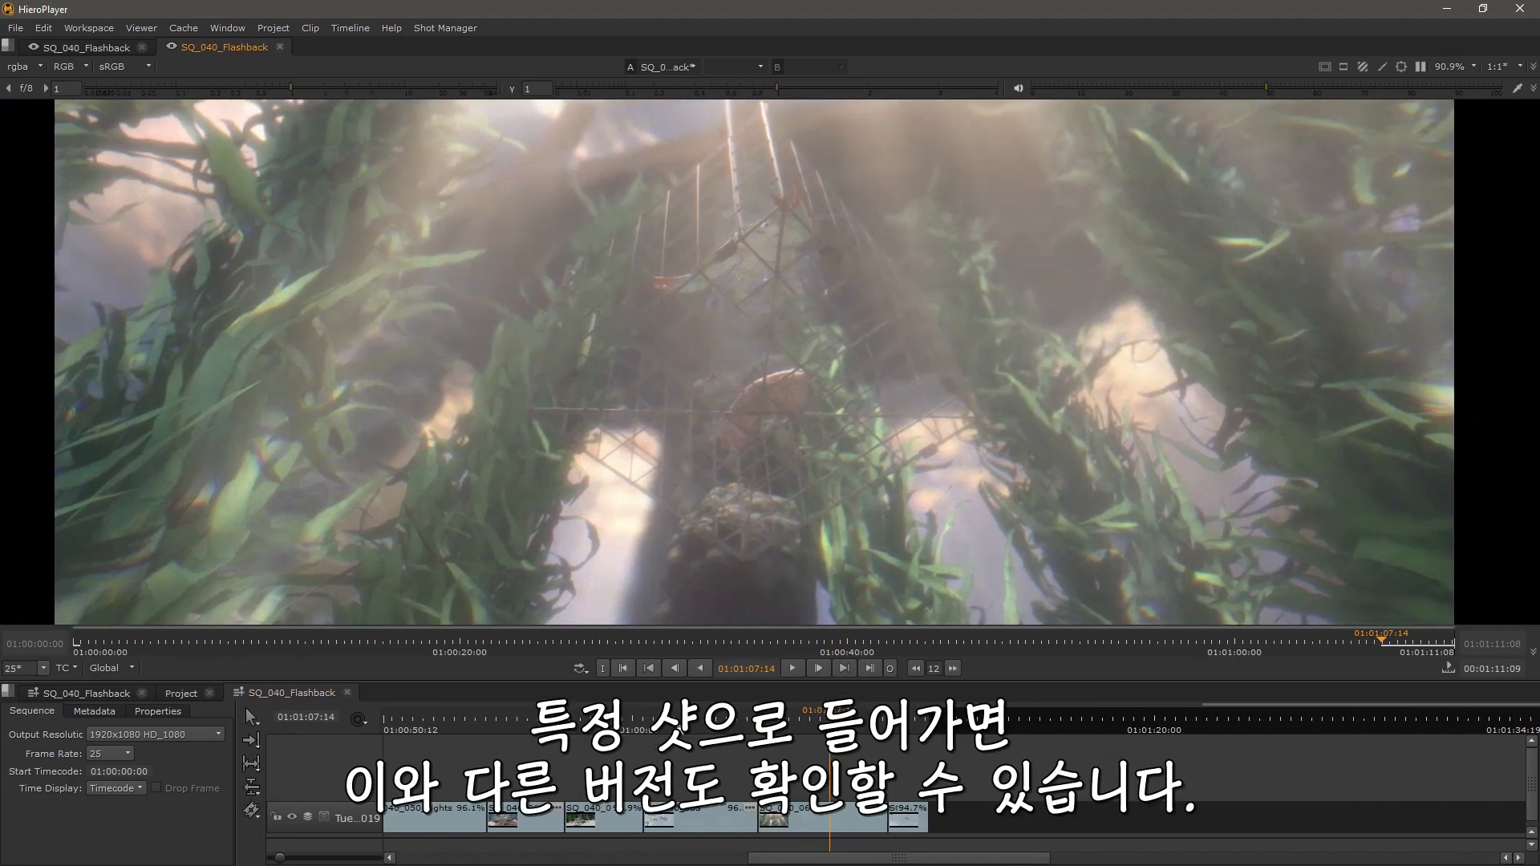
Step: Scan the SQ_040_064 clip for new versions and acknowledge the result
right_click(797, 817)
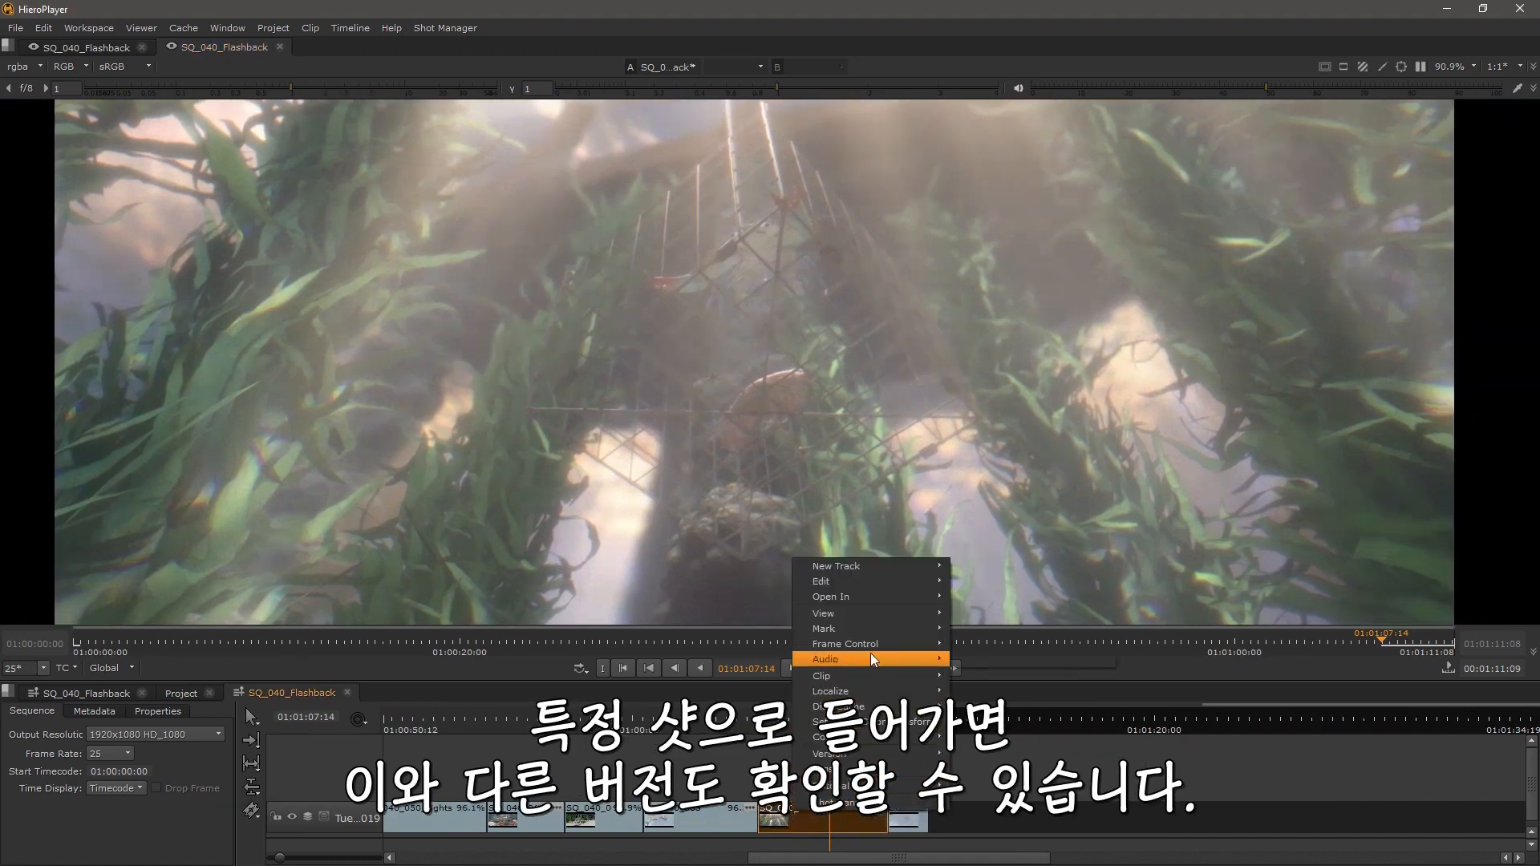
mouse_move(870, 754)
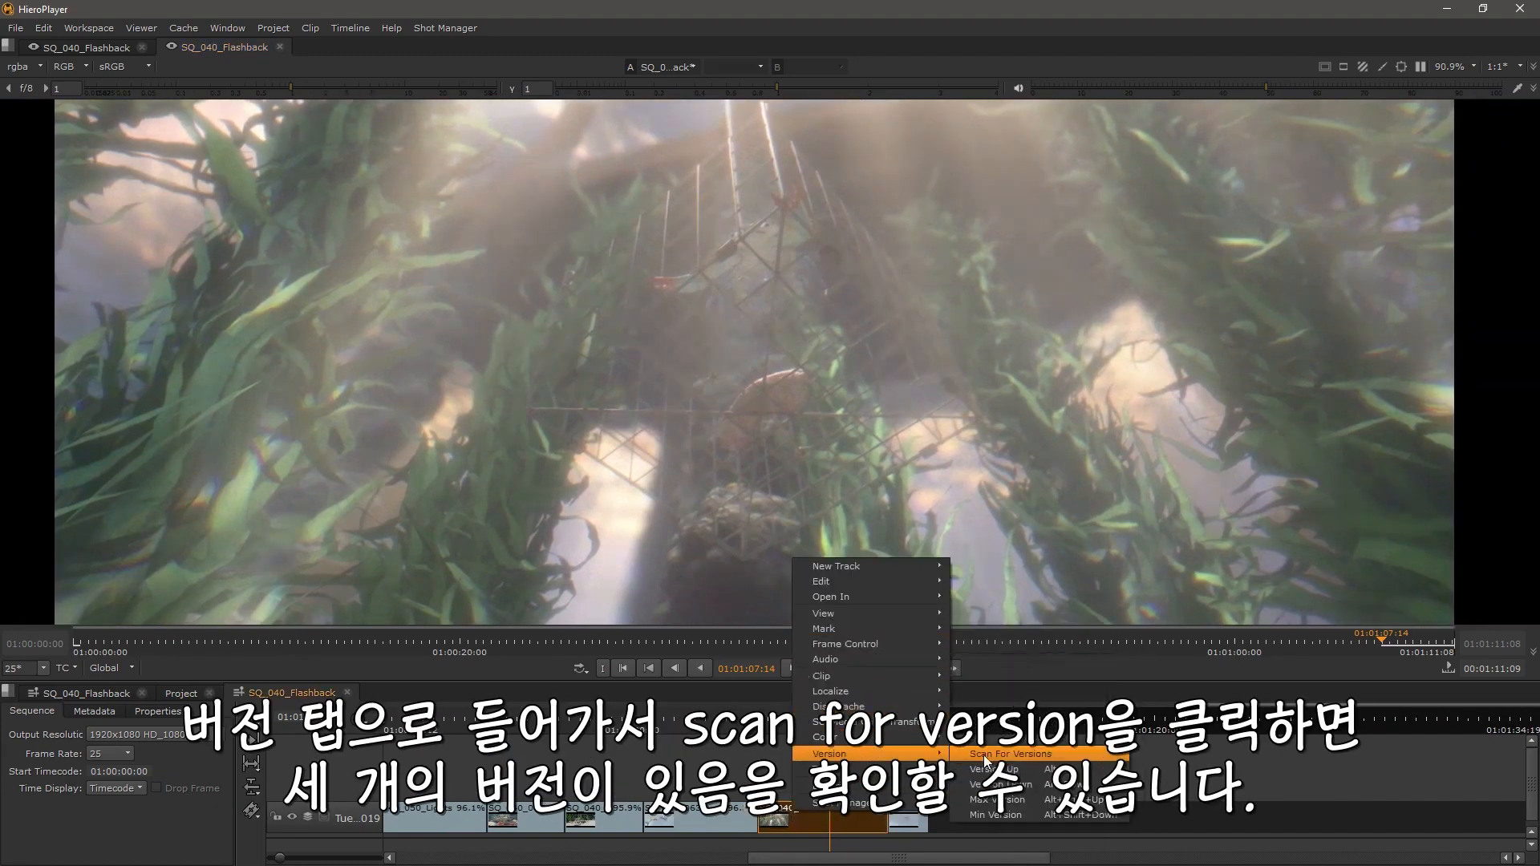
left_click(983, 754)
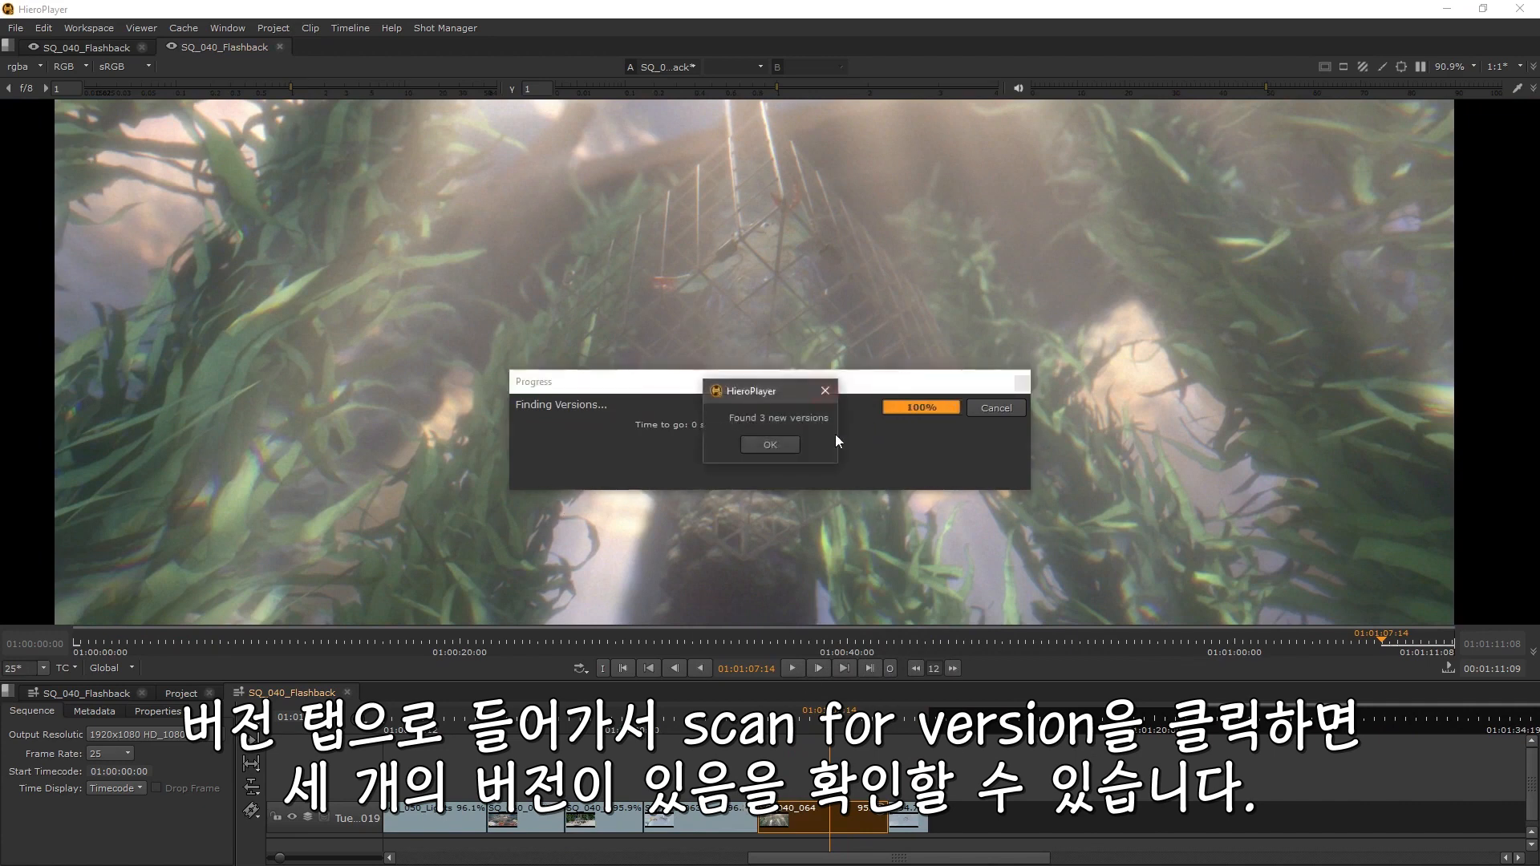
left_click(766, 447)
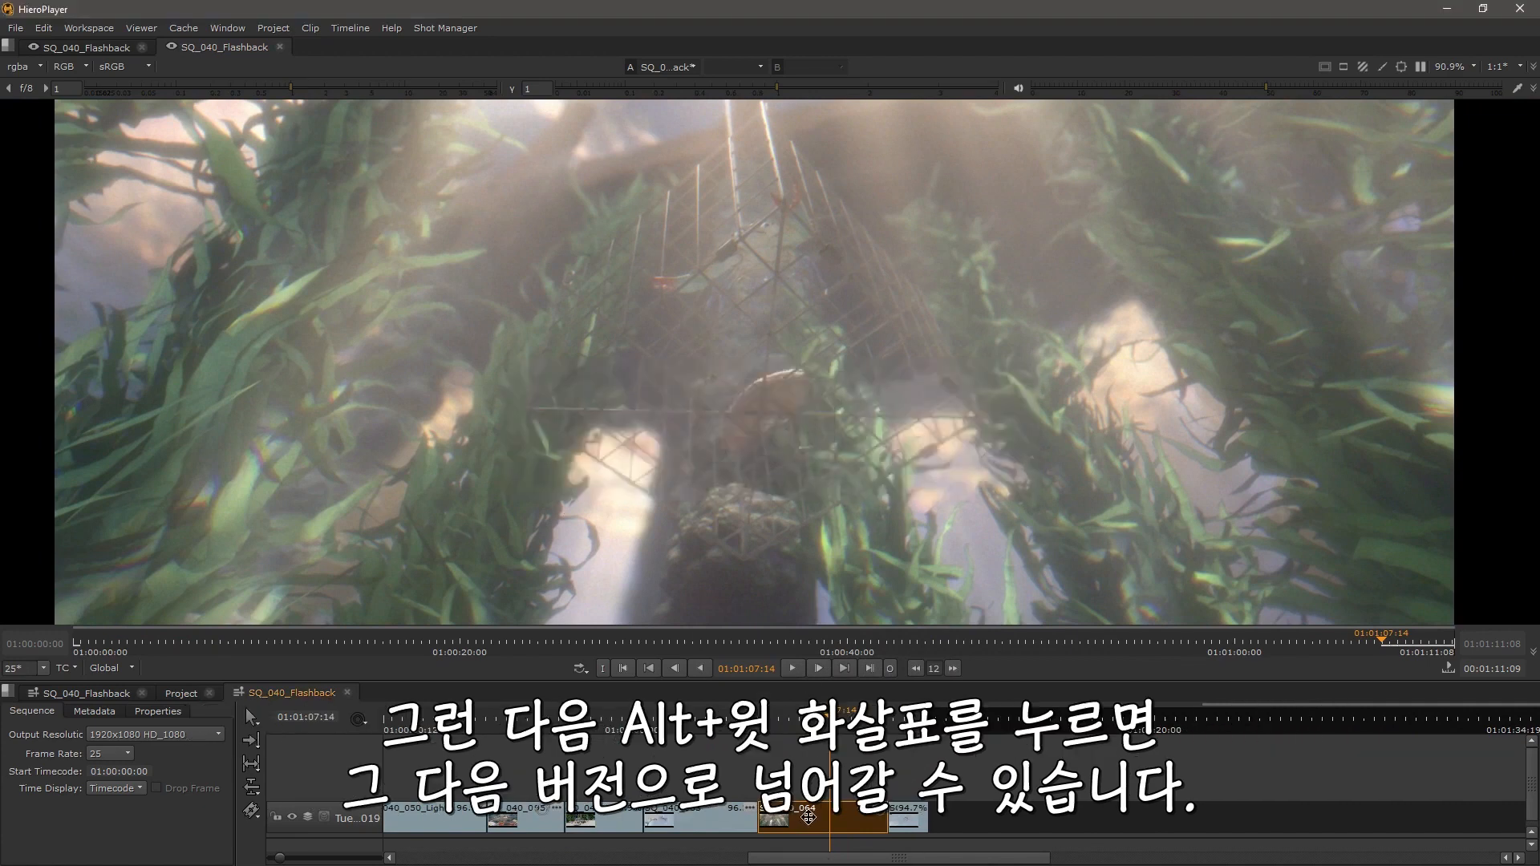
Step: Cycle through the SQ_040_064 clip's available versions, choosing one from the version list
key("alt+Up")
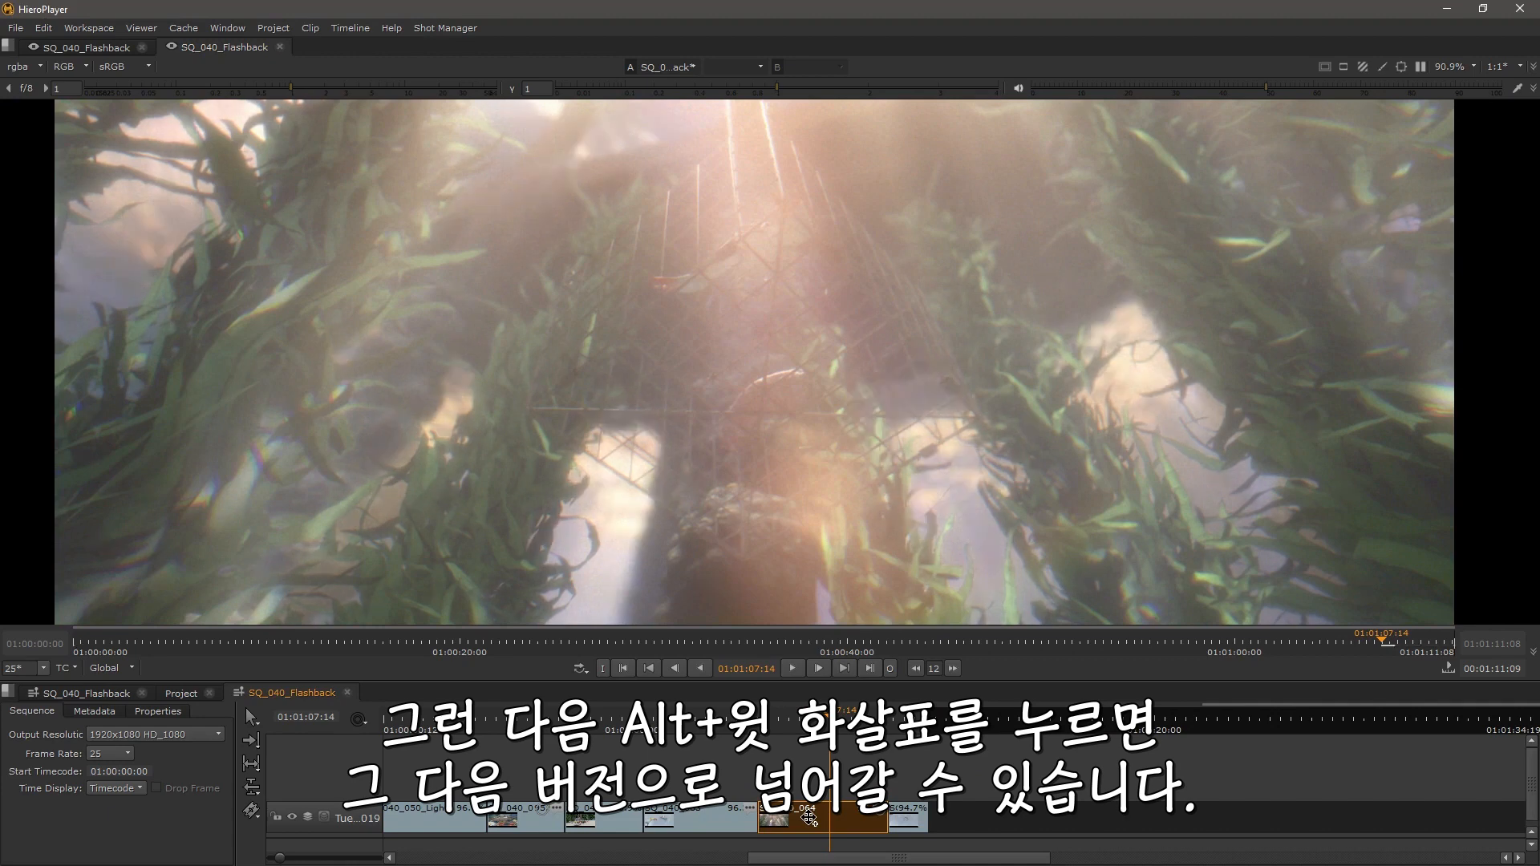
key("alt+Down")
key("v")
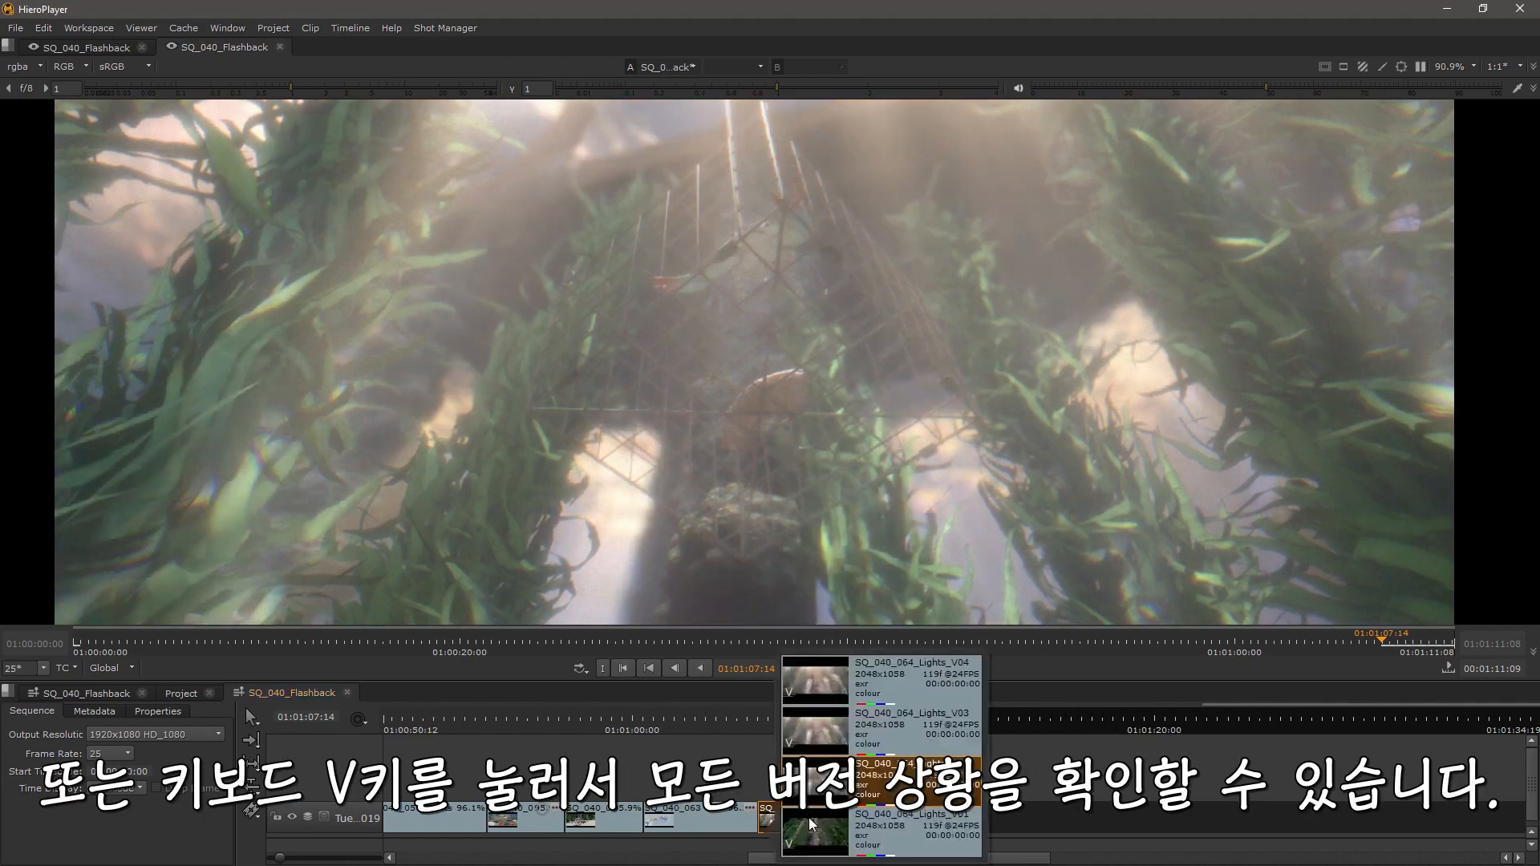
left_click(811, 819)
key("alt+Up")
key("alt+Down")
key("alt+Down")
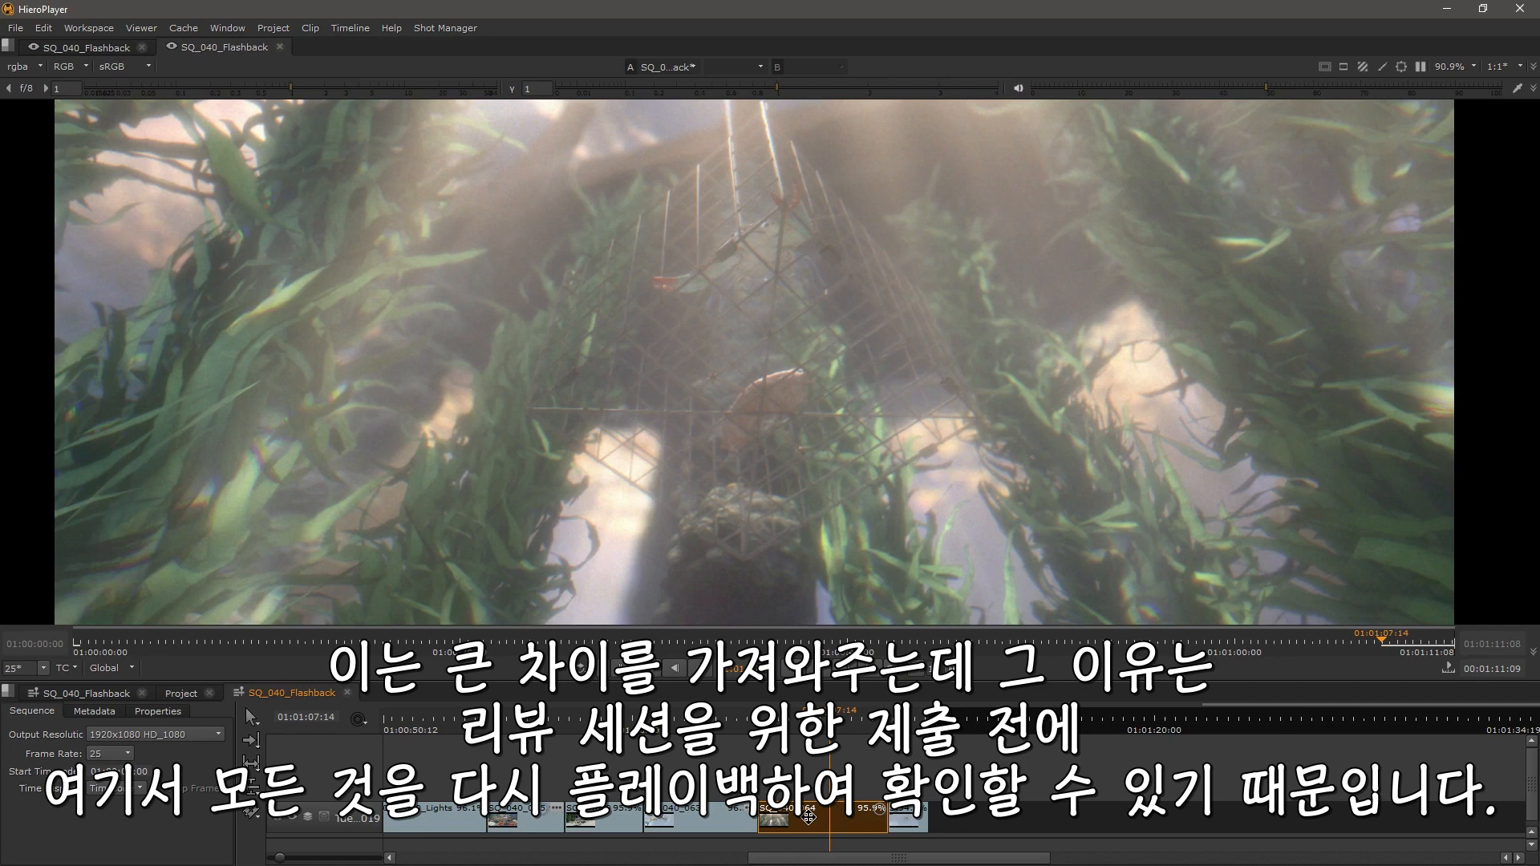
Step: Scrub the playhead and zoom the timeline out to view the whole sequence
mouse_move(802, 721)
left_mouse_down()
mouse_move(782, 721)
mouse_move(809, 720)
left_mouse_up()
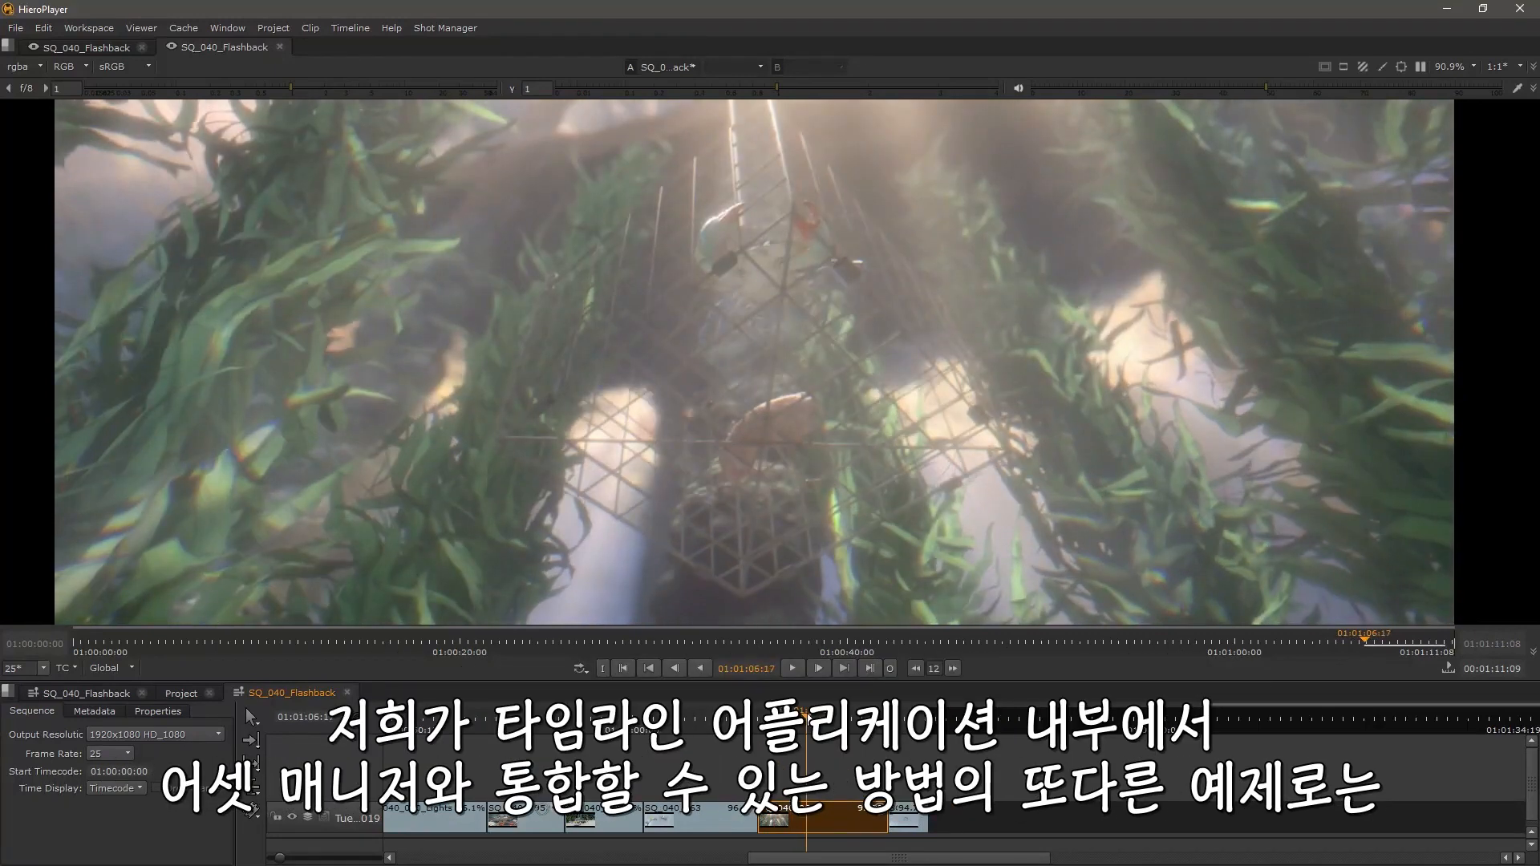
scroll(710, 752, "down", 6)
left_click_drag(543, 773, 695, 770)
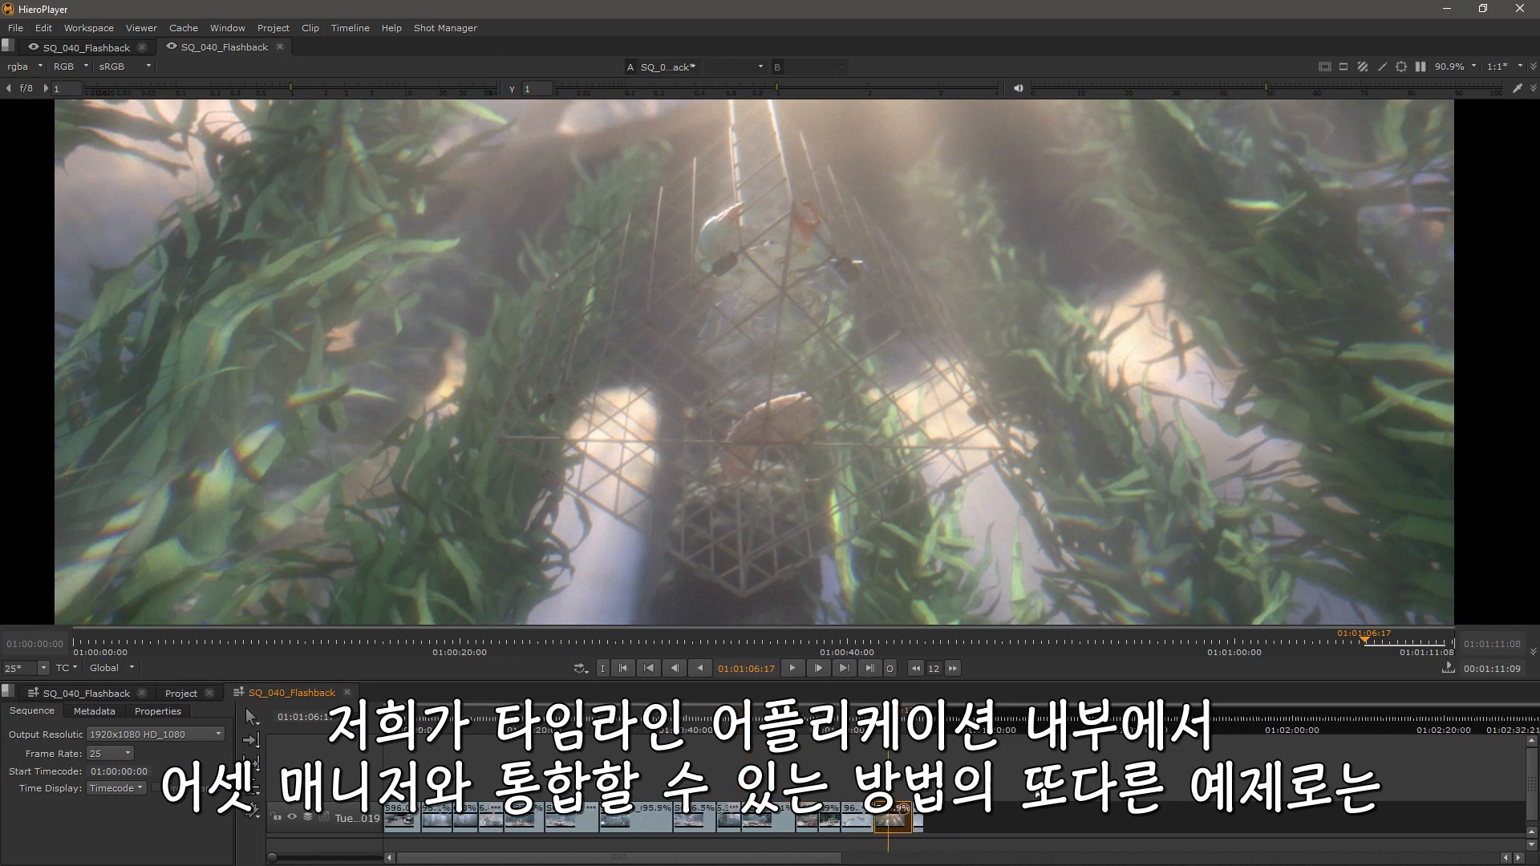